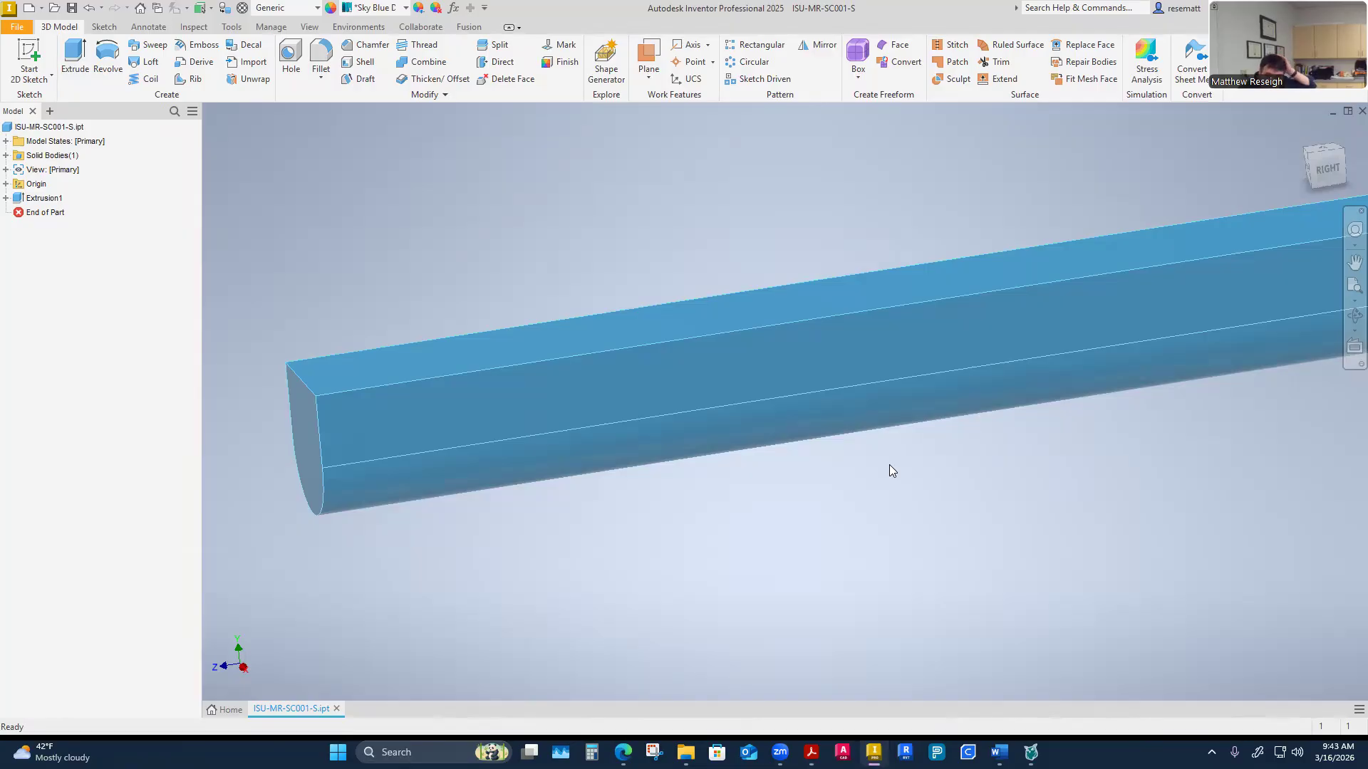
Orbit and zoom around the half-round extruded bar to inspect its shape
scroll(771, 506, down, 5)
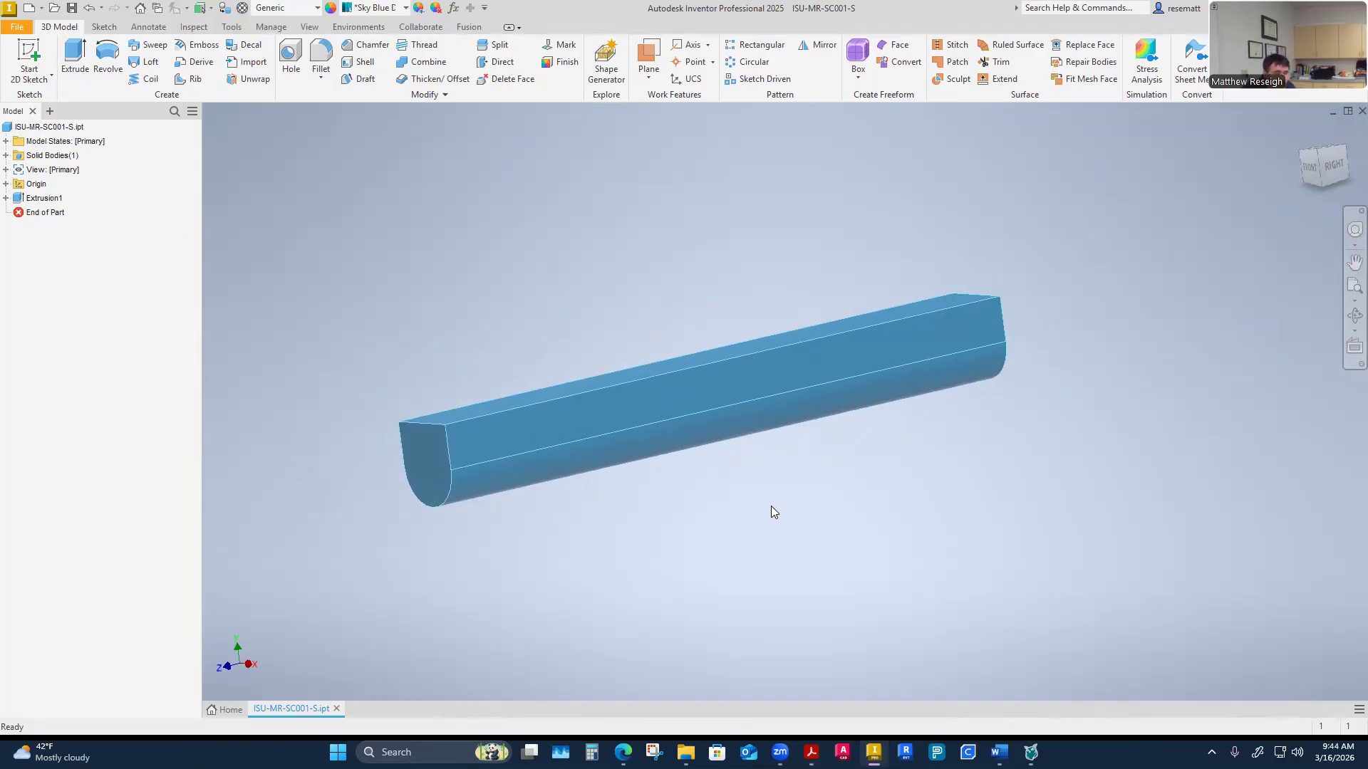
scroll(644, 418, up, 5)
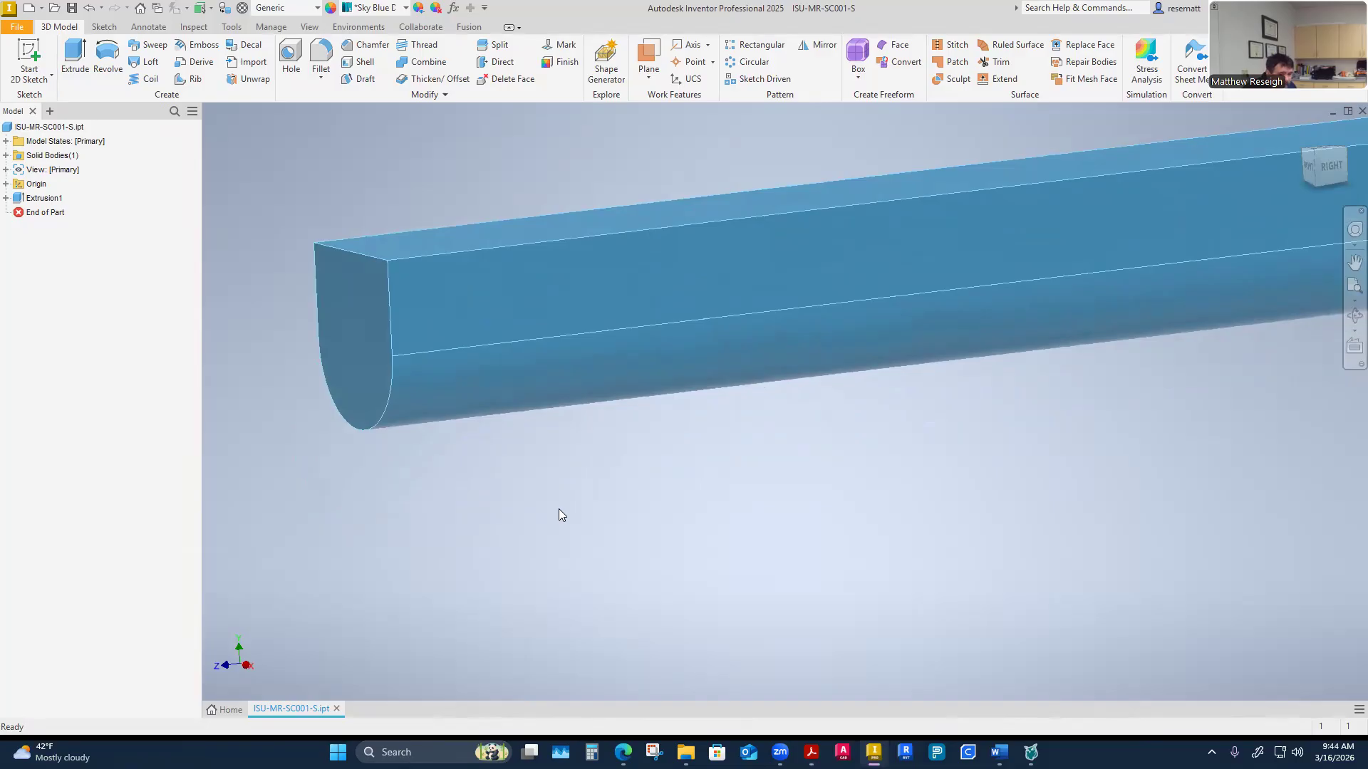
shift+middle_drag(559, 509, 571, 354)
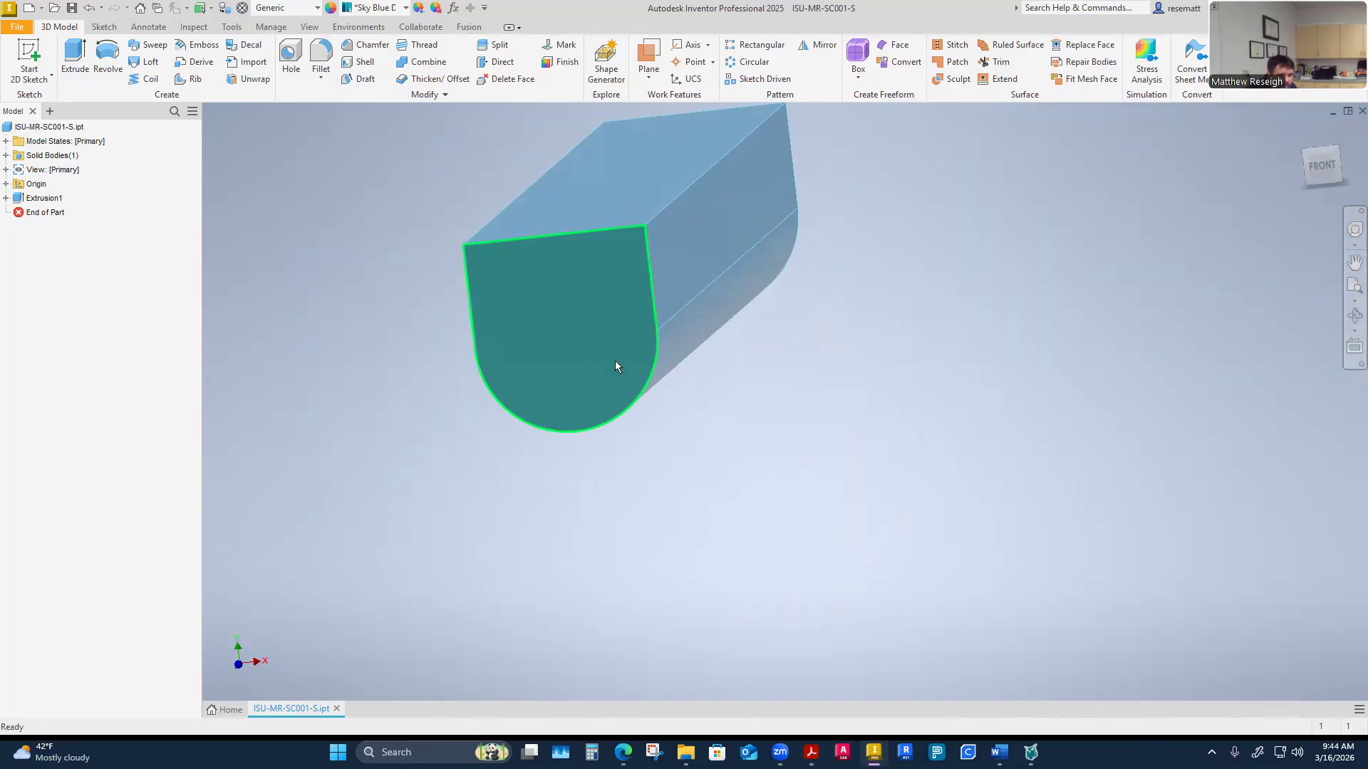
shift+middle_drag(590, 473, 709, 467)
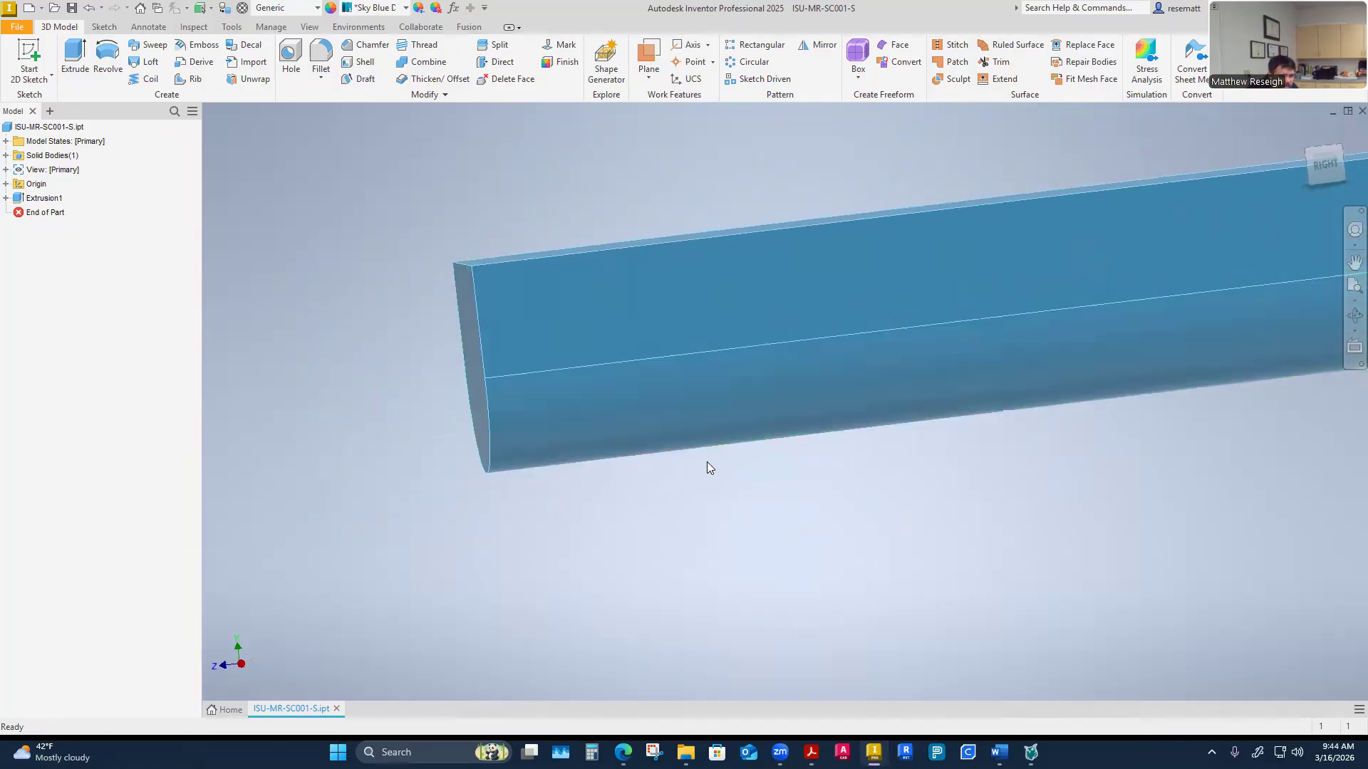
shift+middle_drag(607, 552, 551, 511)
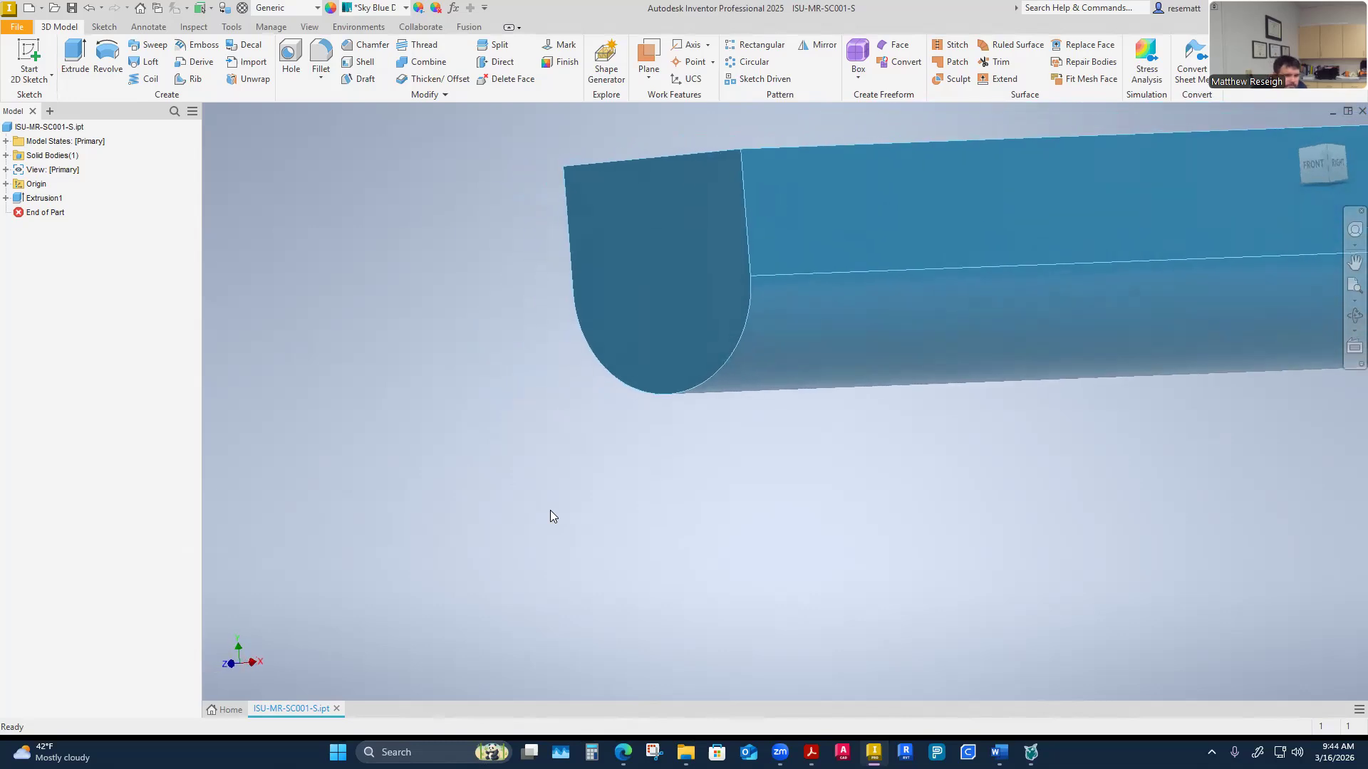
Expand the Origin folder and preview the XZ and YZ planes against the bar from several angles
click(7, 185)
mouse_move(40, 202)
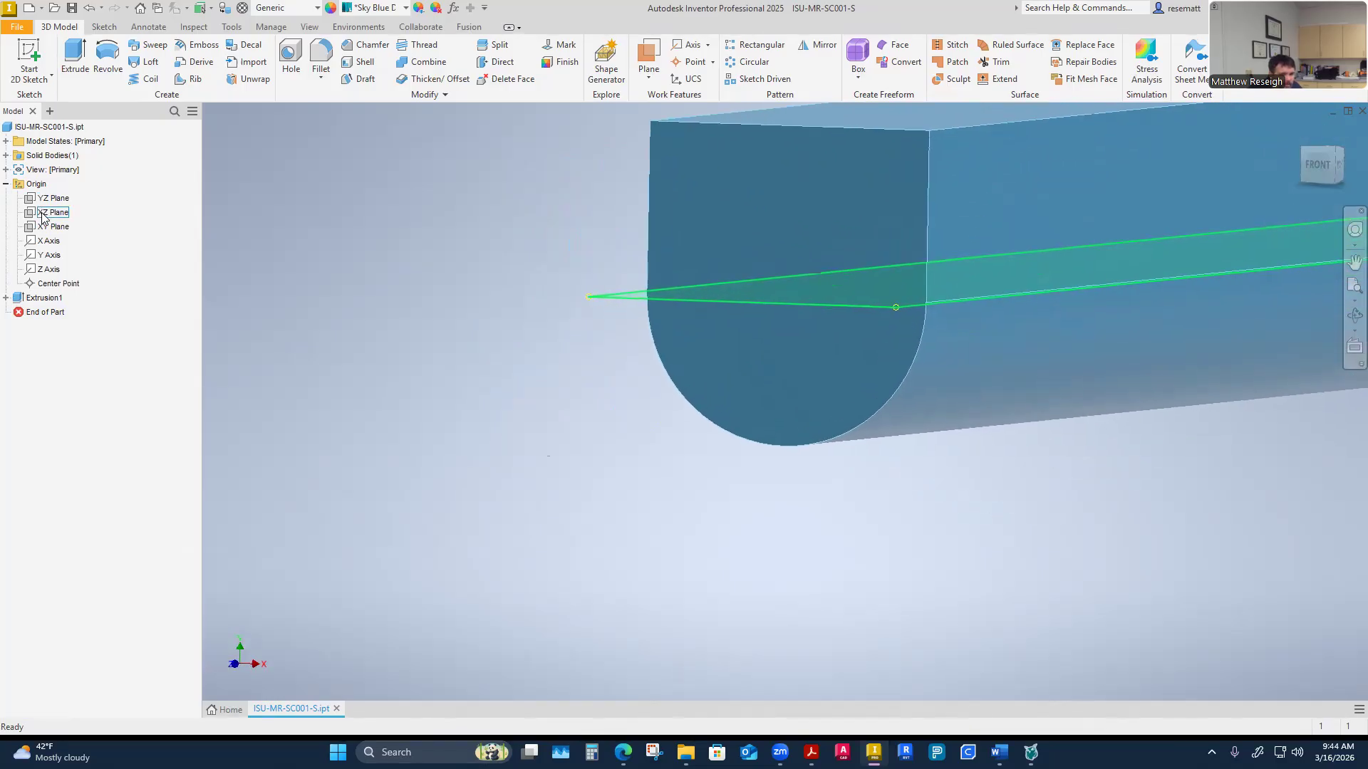
click(41, 214)
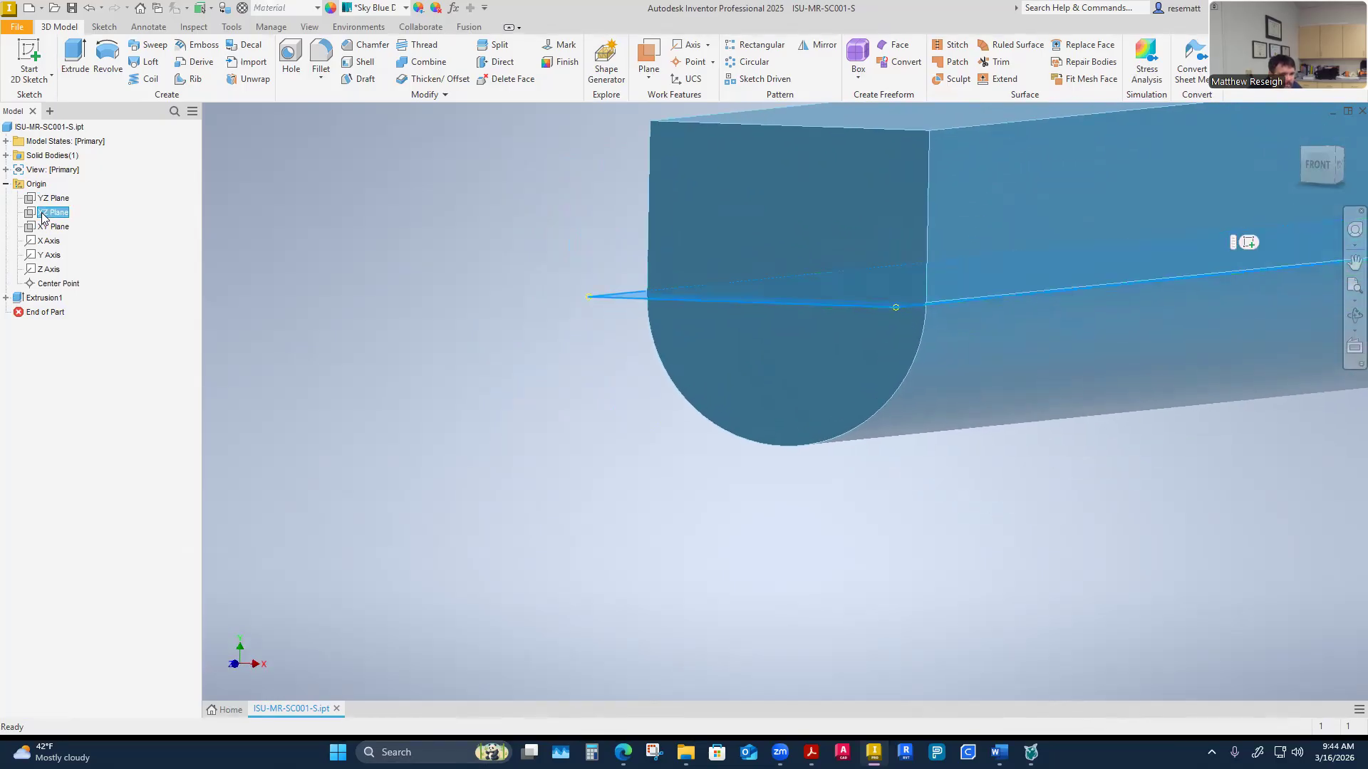
click(55, 199)
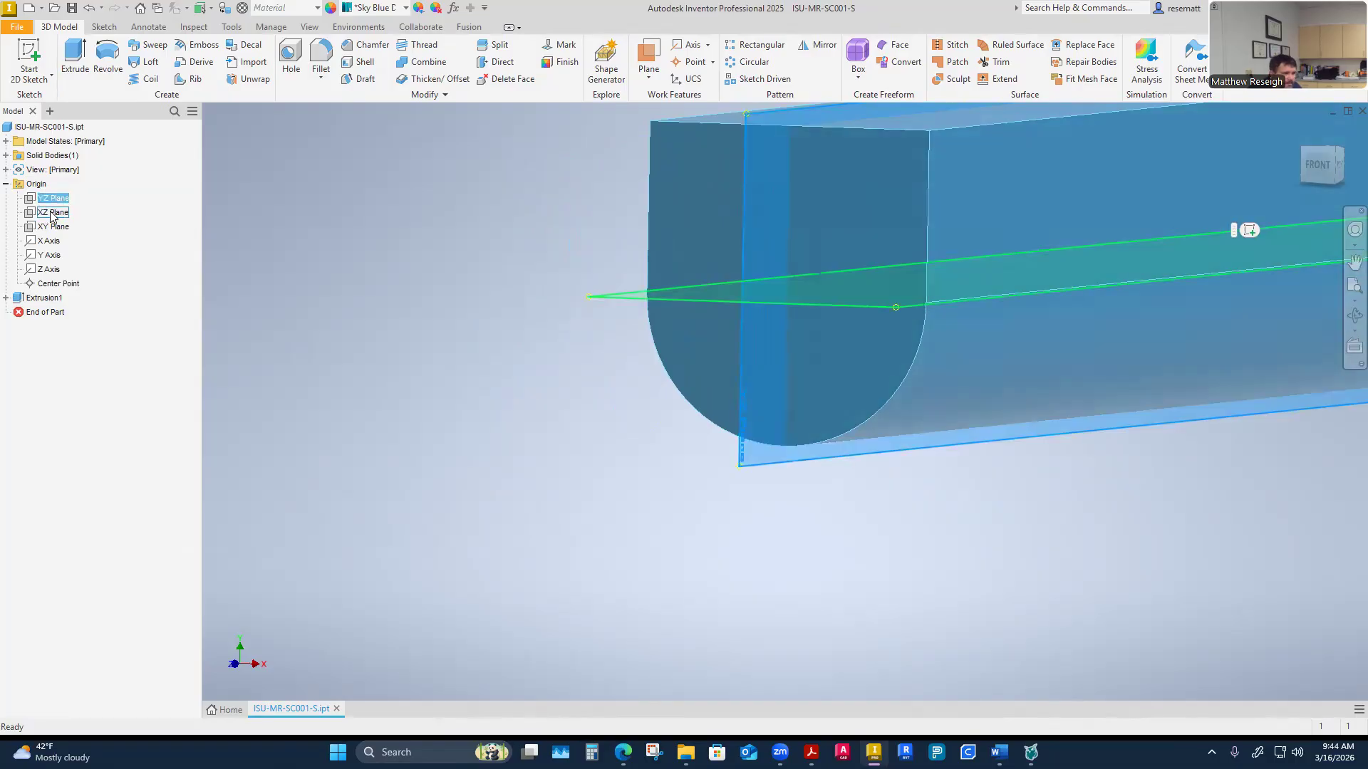
click(54, 213)
shift+middle_drag(379, 357, 446, 418)
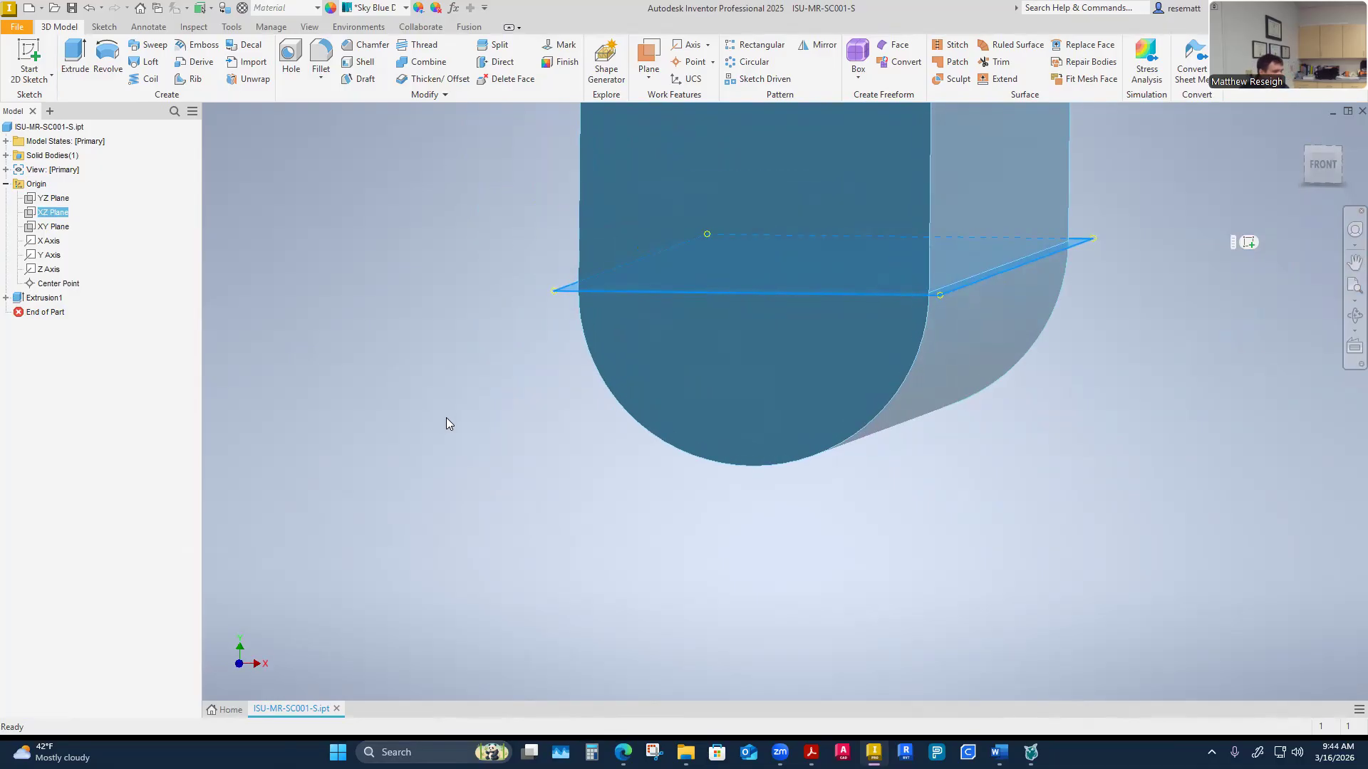
shift+middle_drag(446, 417, 754, 378)
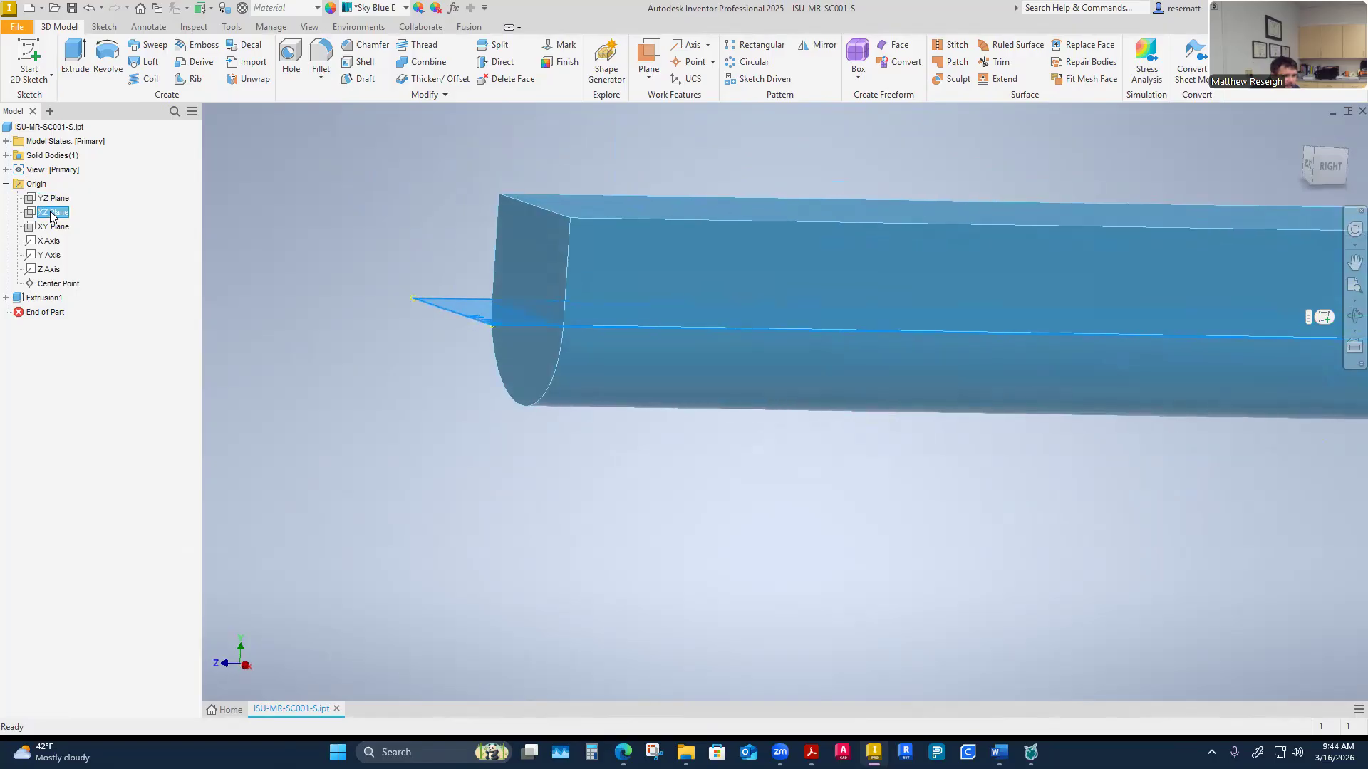
shift+middle_drag(218, 328, 234, 334)
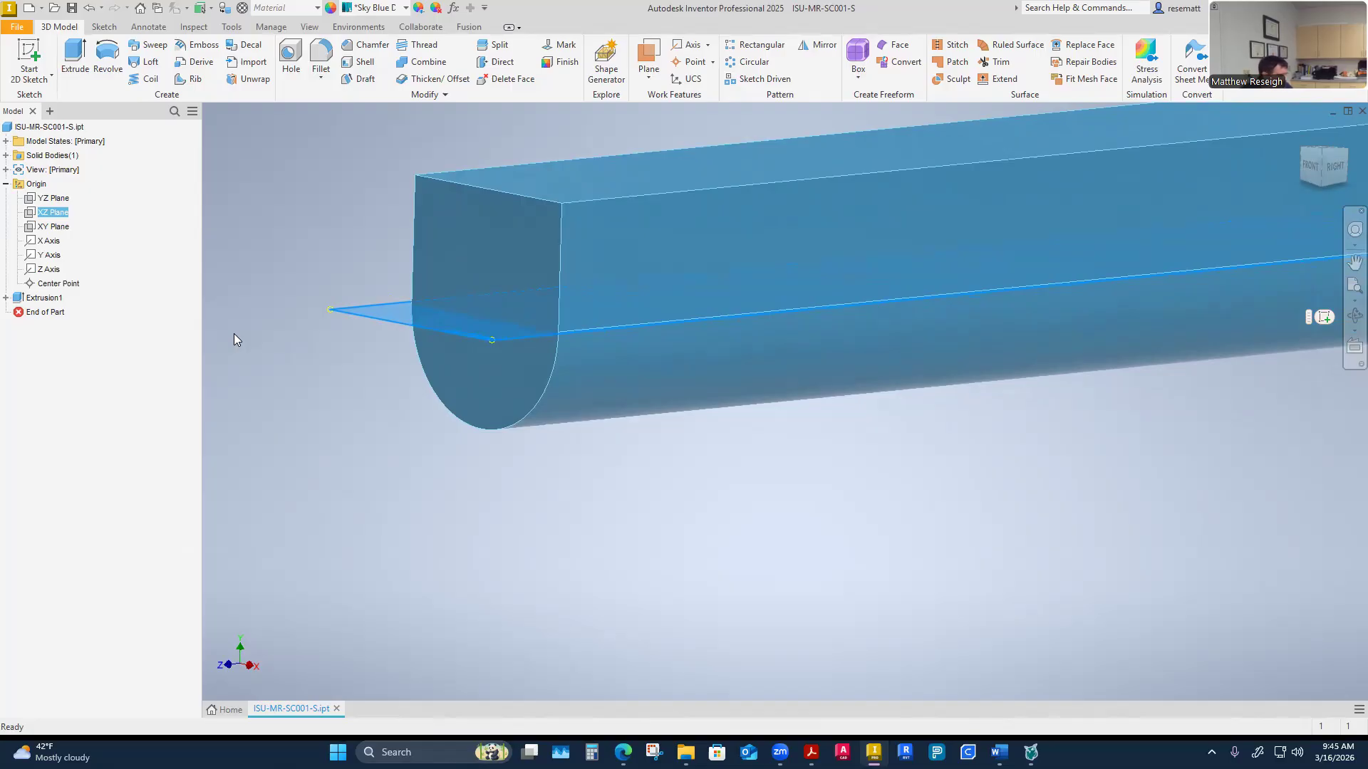
shift+middle_drag(233, 333, 627, 489)
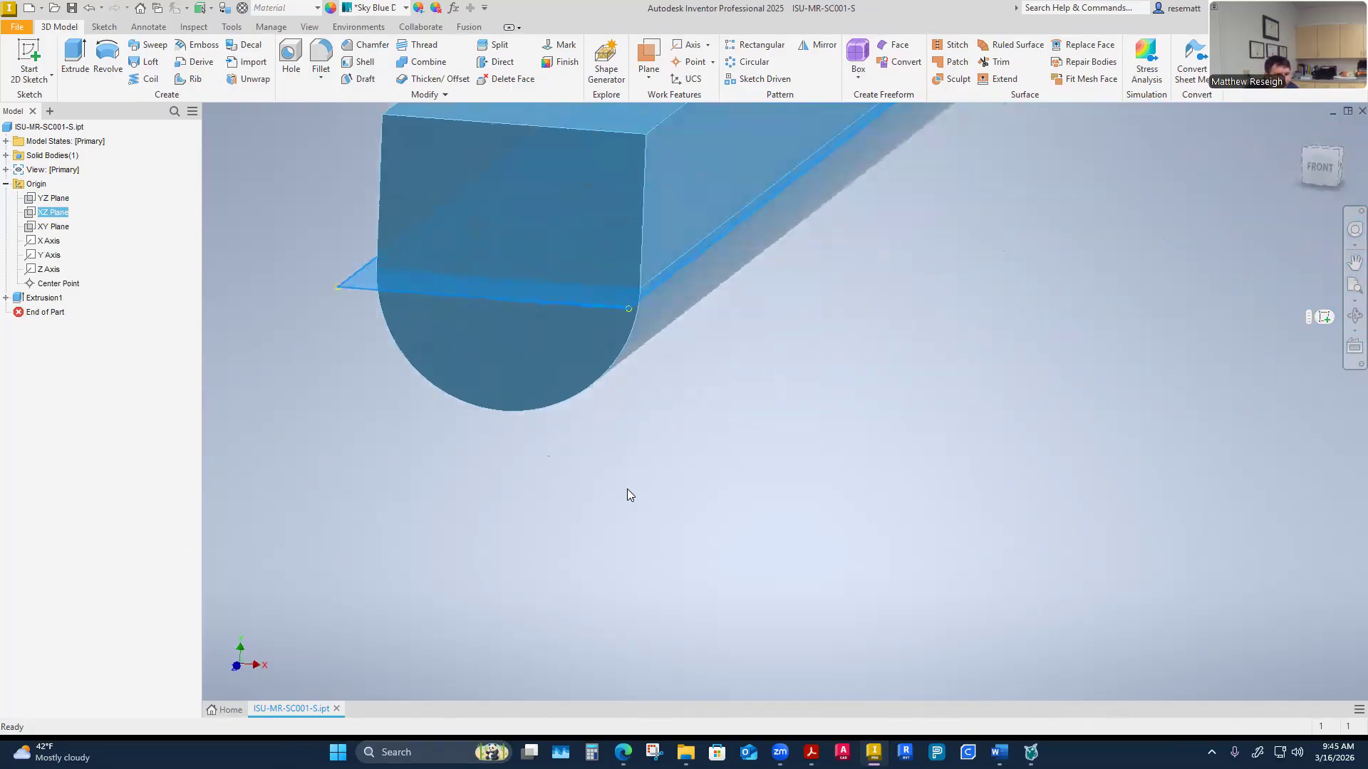
scroll(627, 489, down, 3)
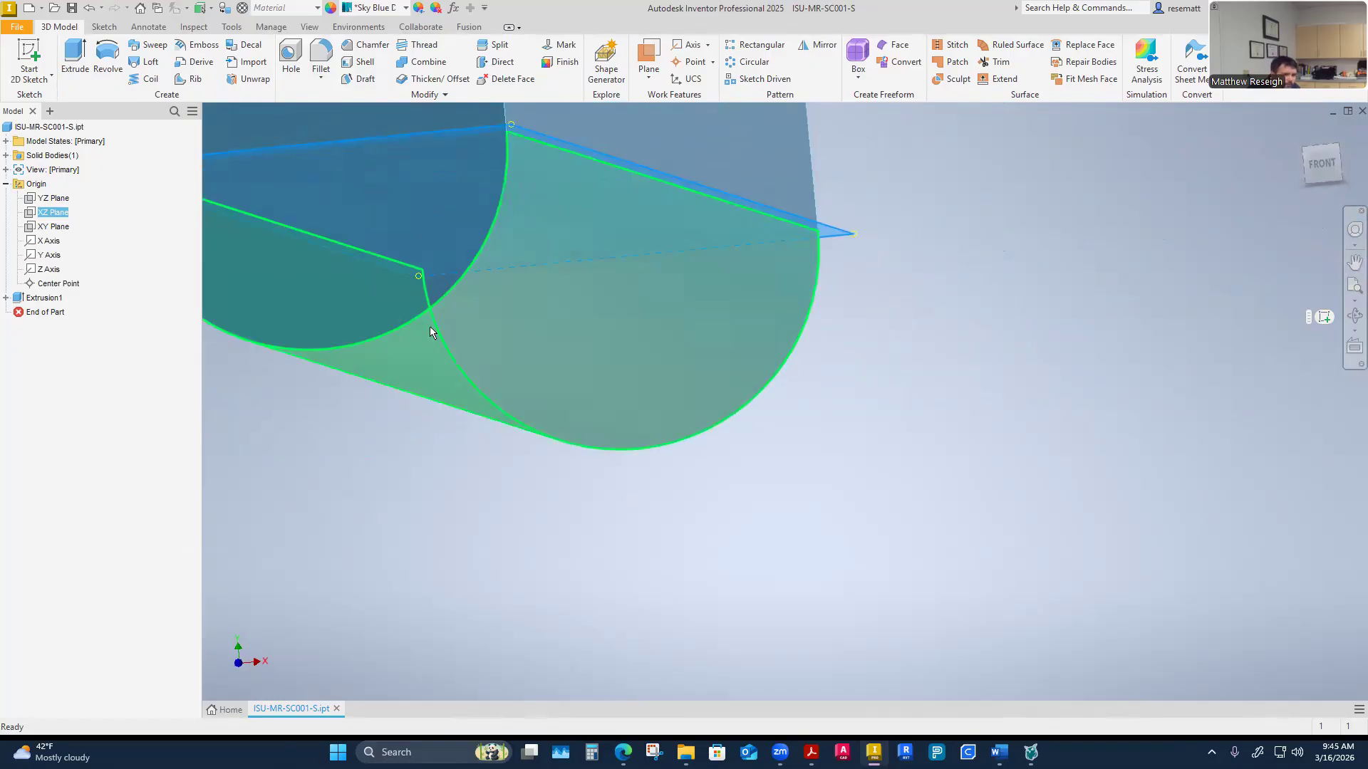
mouse_move(504, 317)
shift+middle_down()
mouse_move(527, 340)
mouse_move(493, 338)
shift+middle_up()
scroll(527, 339, up, 1)
click(499, 656)
shift+middle_drag(507, 641, 477, 545)
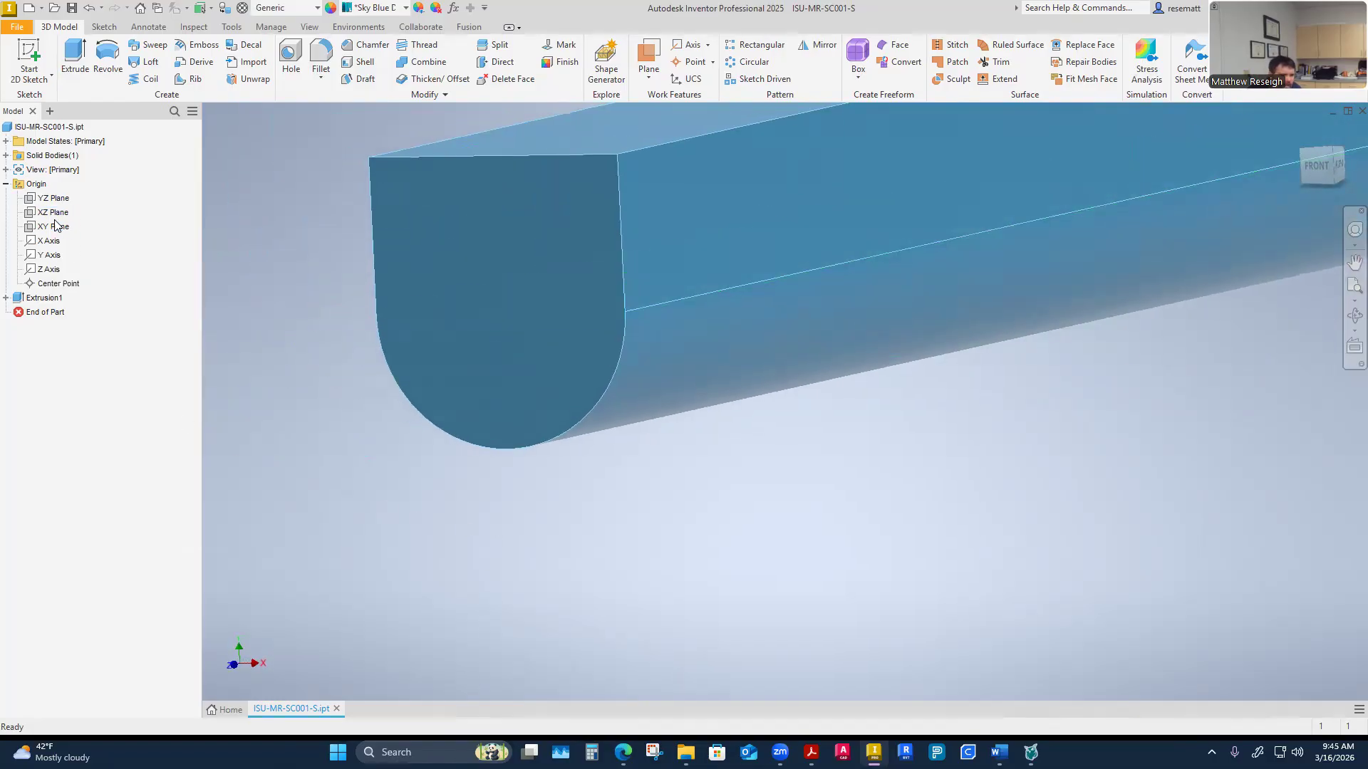
Start a new 2D sketch on the XZ Plane
click(54, 213)
click(53, 219)
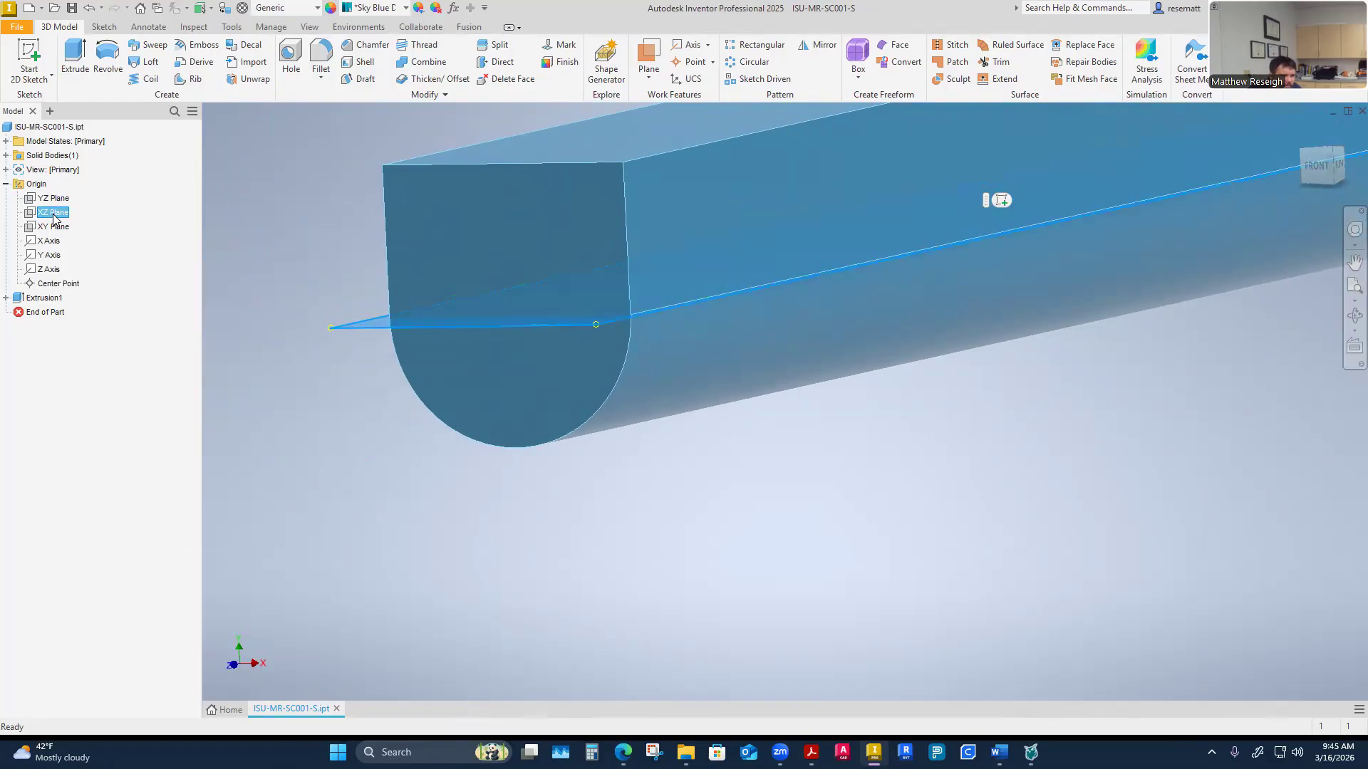
right_click(54, 218)
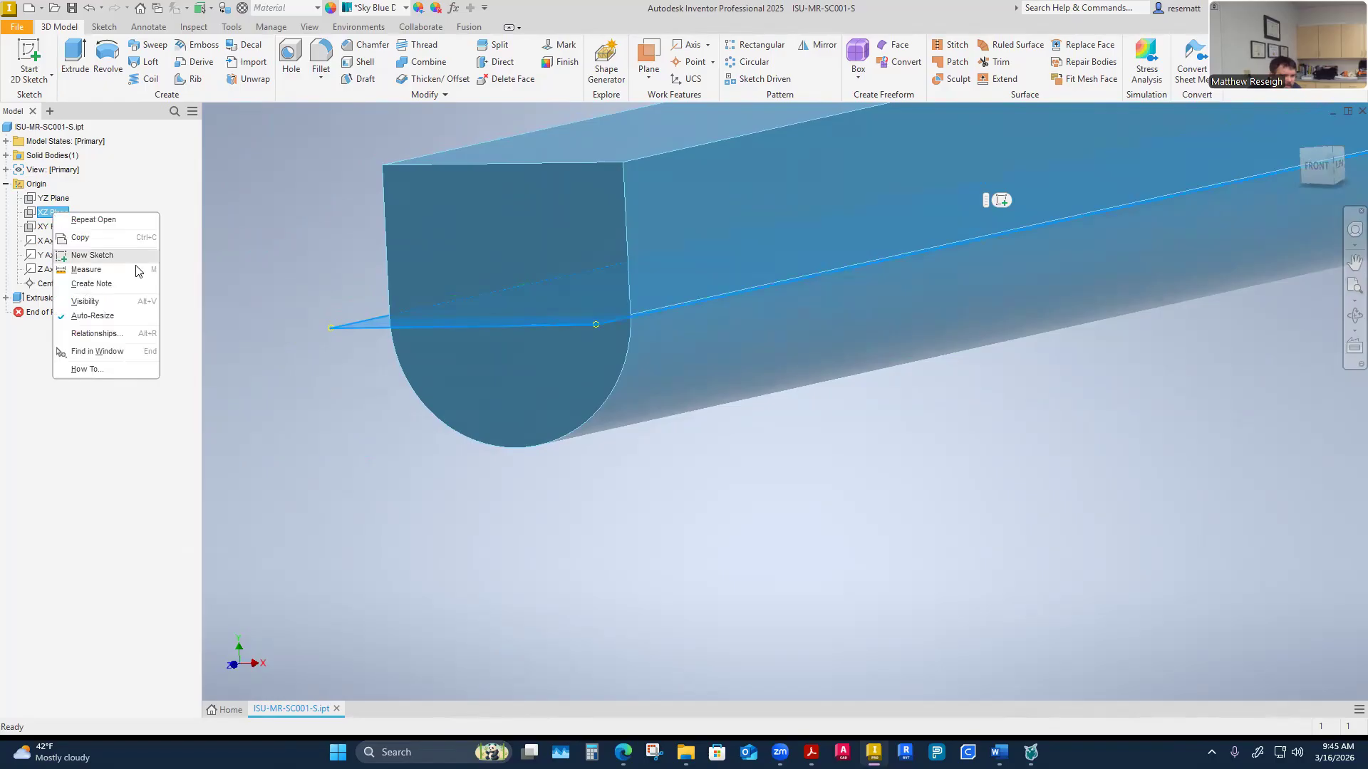
click(92, 255)
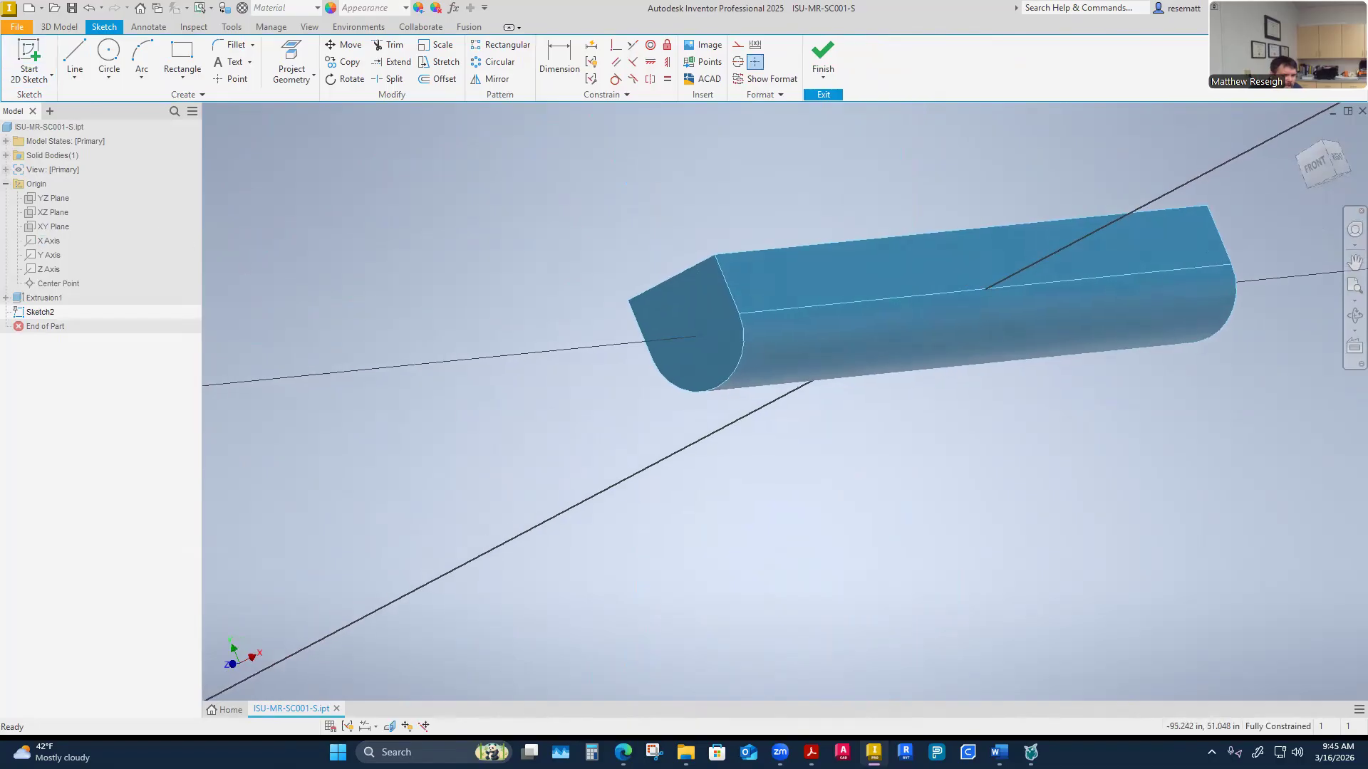
Turn on Slice Graphics so the part is cut away at the sketch plane
right_click(50, 212)
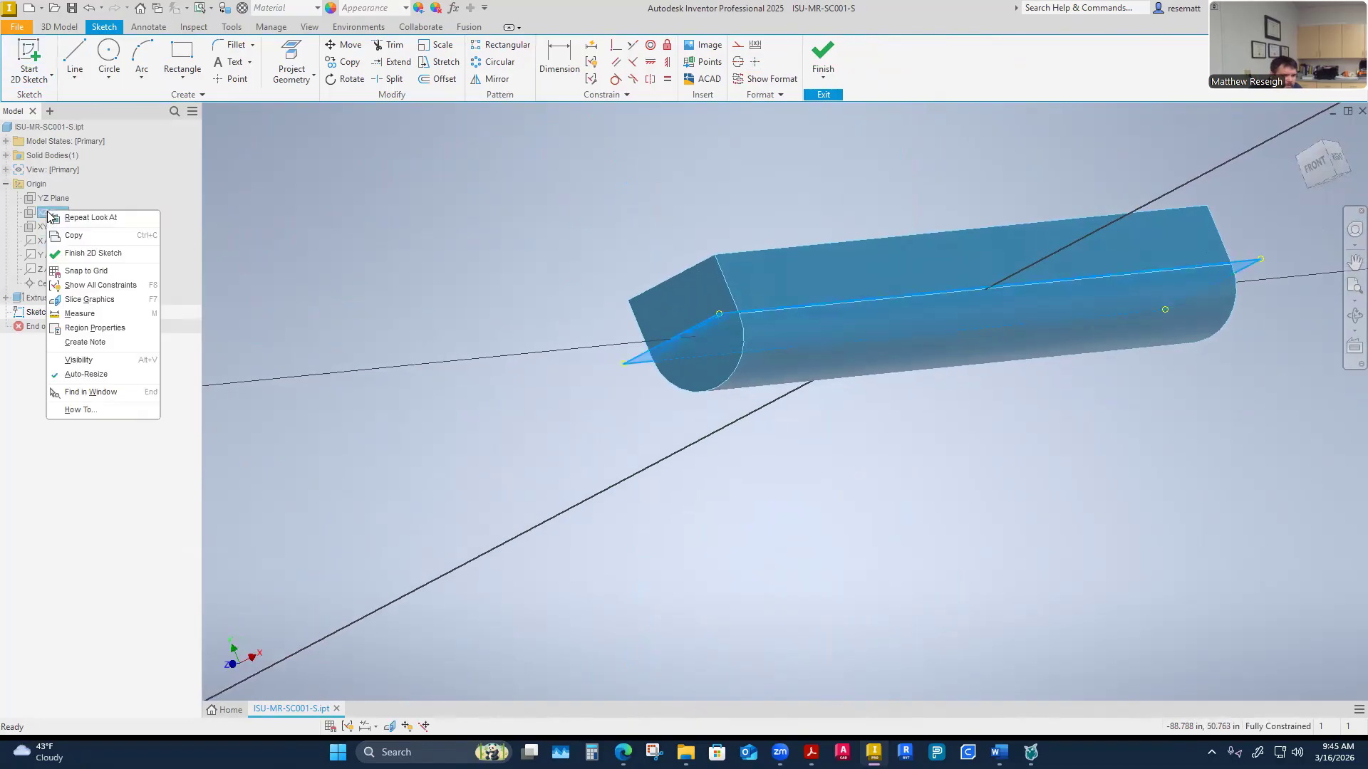
click(58, 364)
scroll(714, 544, down, 4)
shift+middle_drag(542, 468, 559, 530)
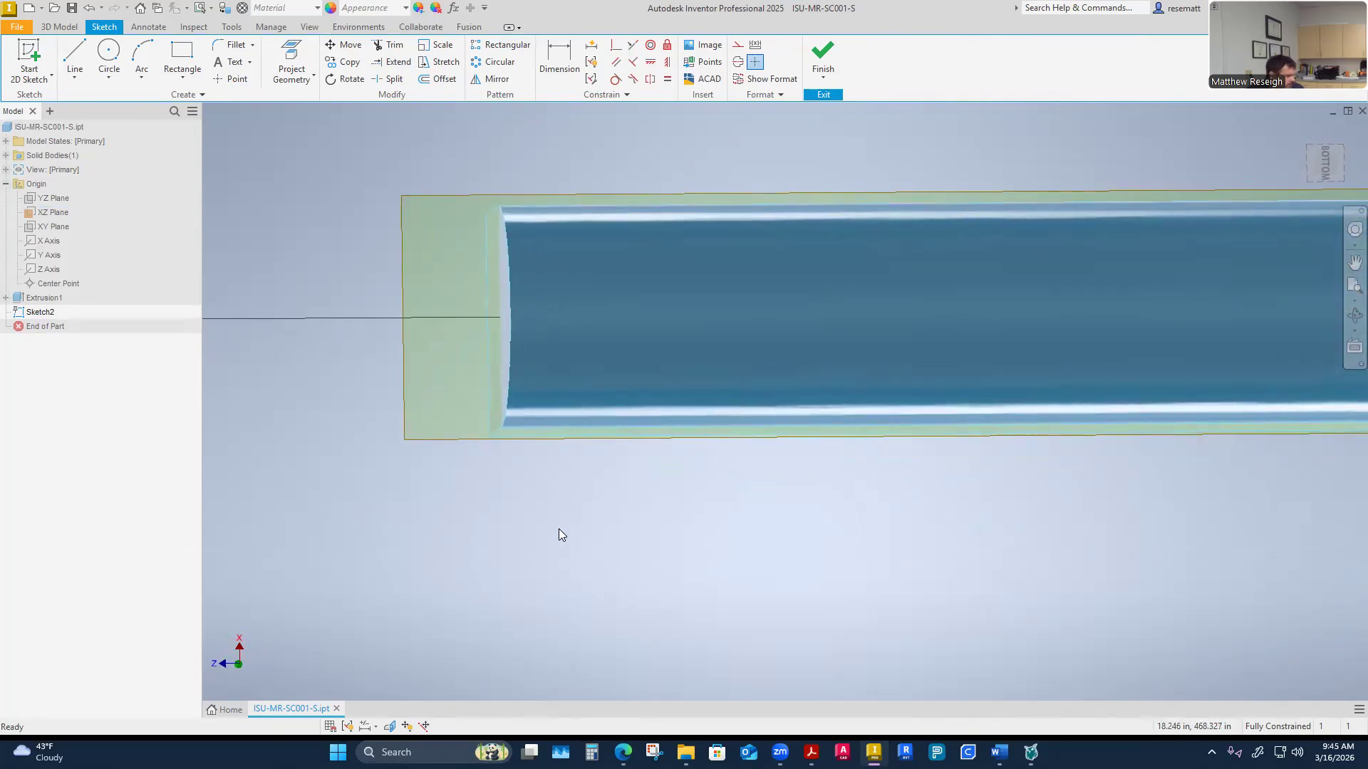
key(F7)
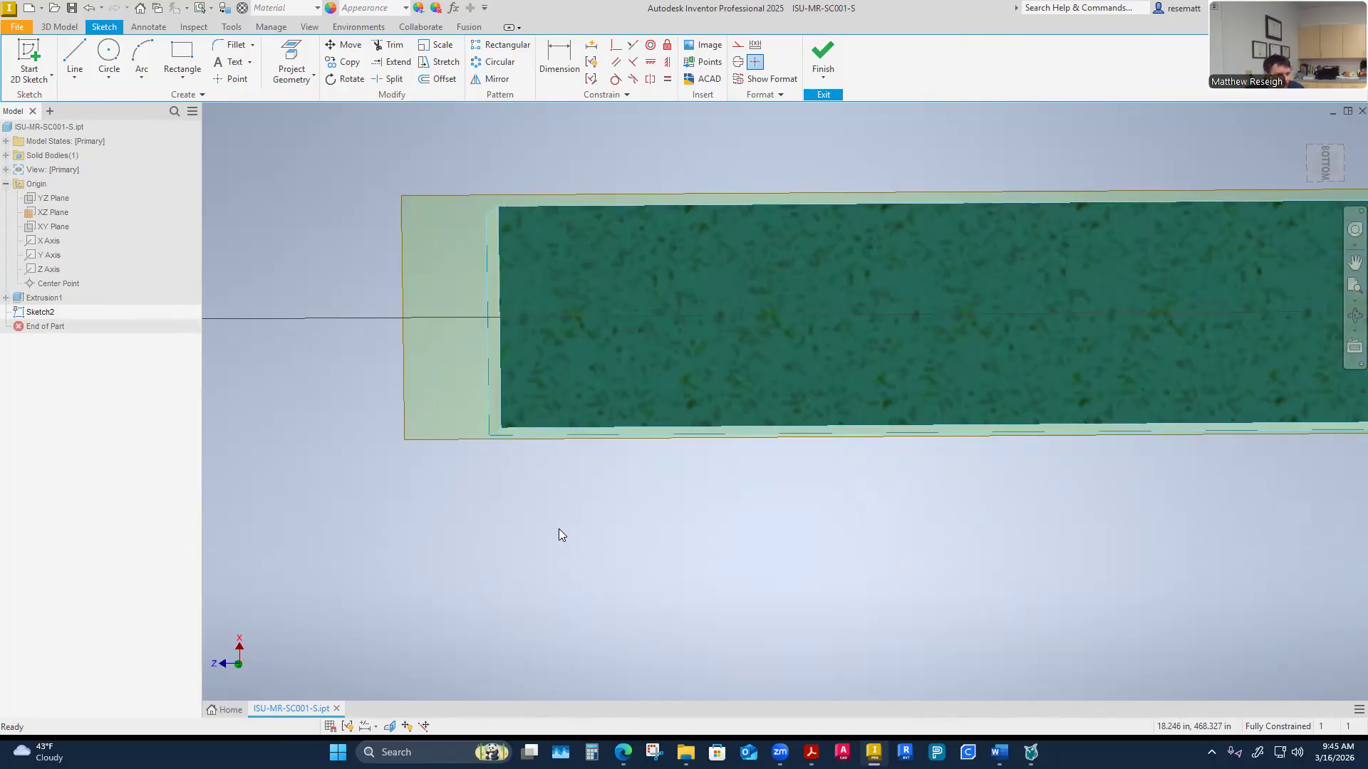
shift+middle_drag(560, 529, 559, 529)
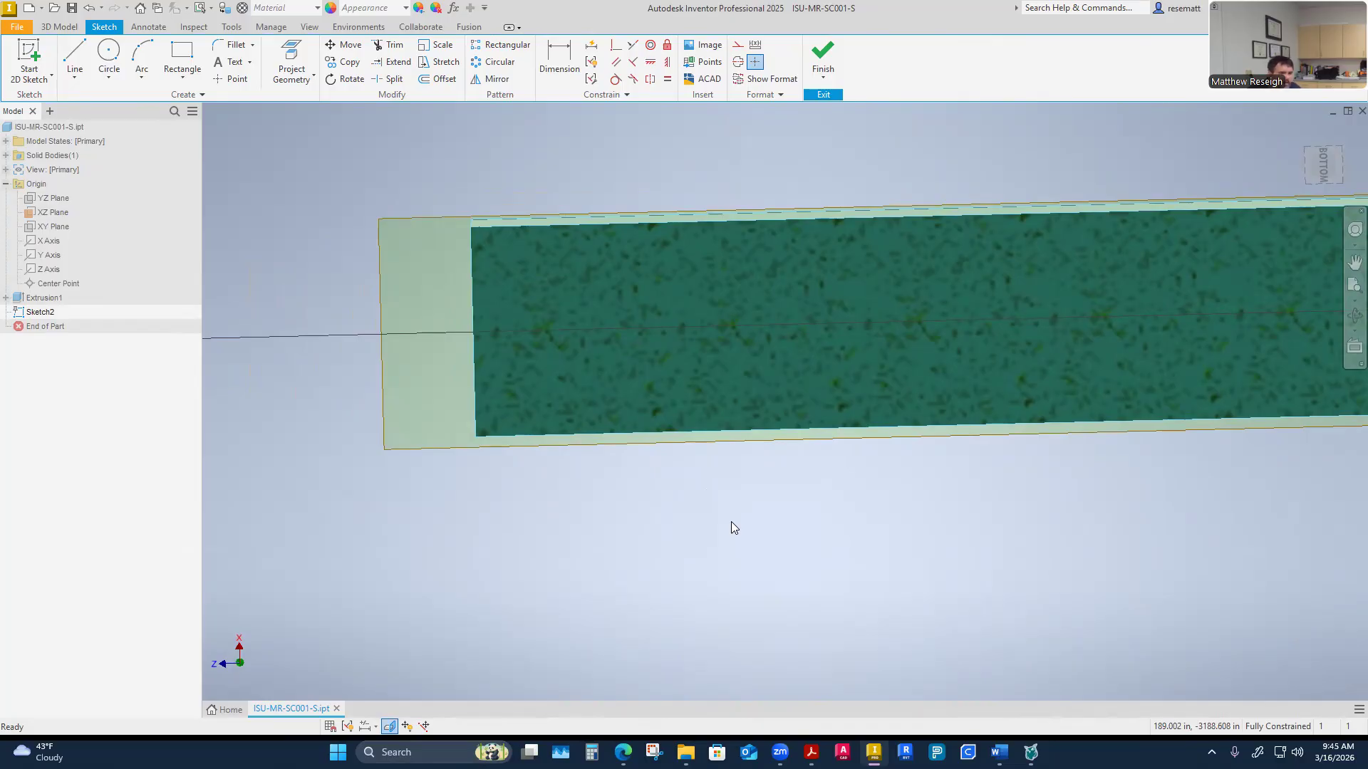
Project the bar's flat end edge onto the sketch with Project Geometry
click(300, 82)
click(304, 108)
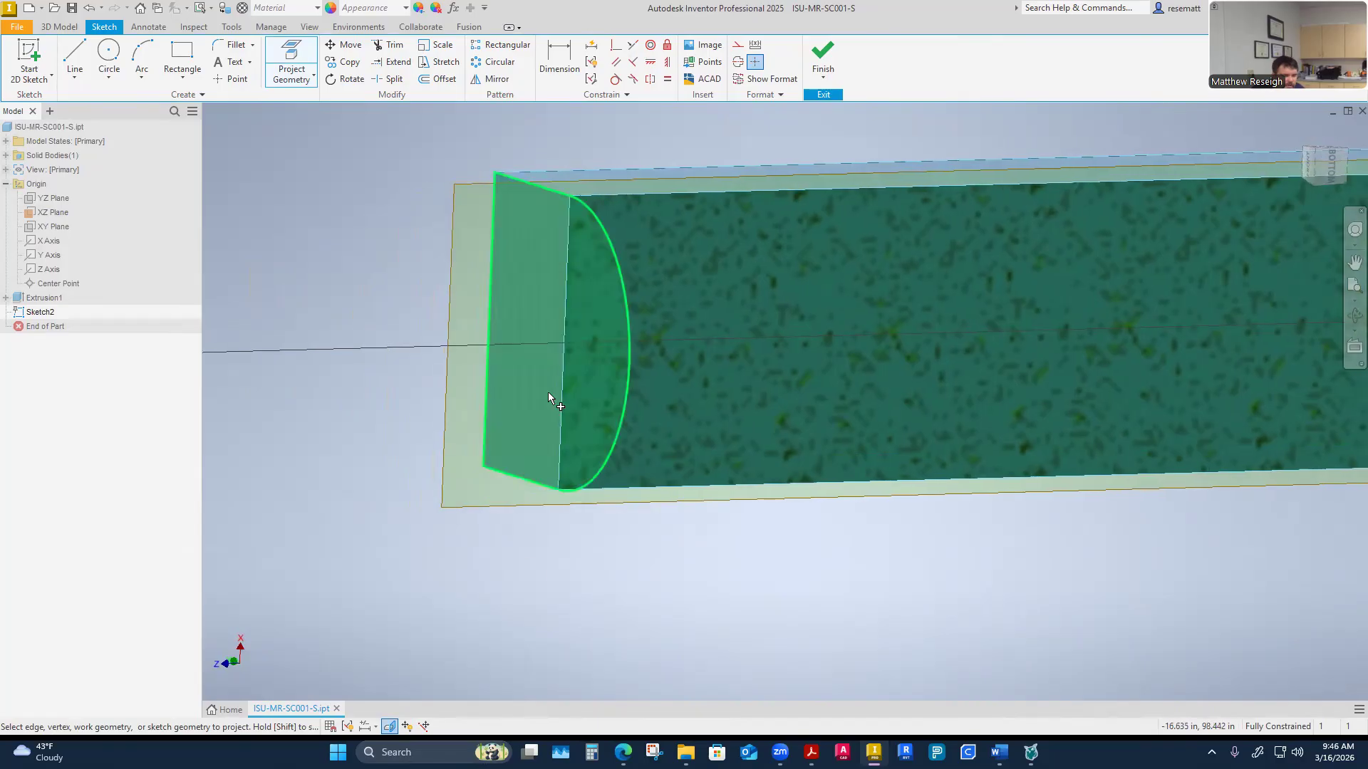
click(549, 398)
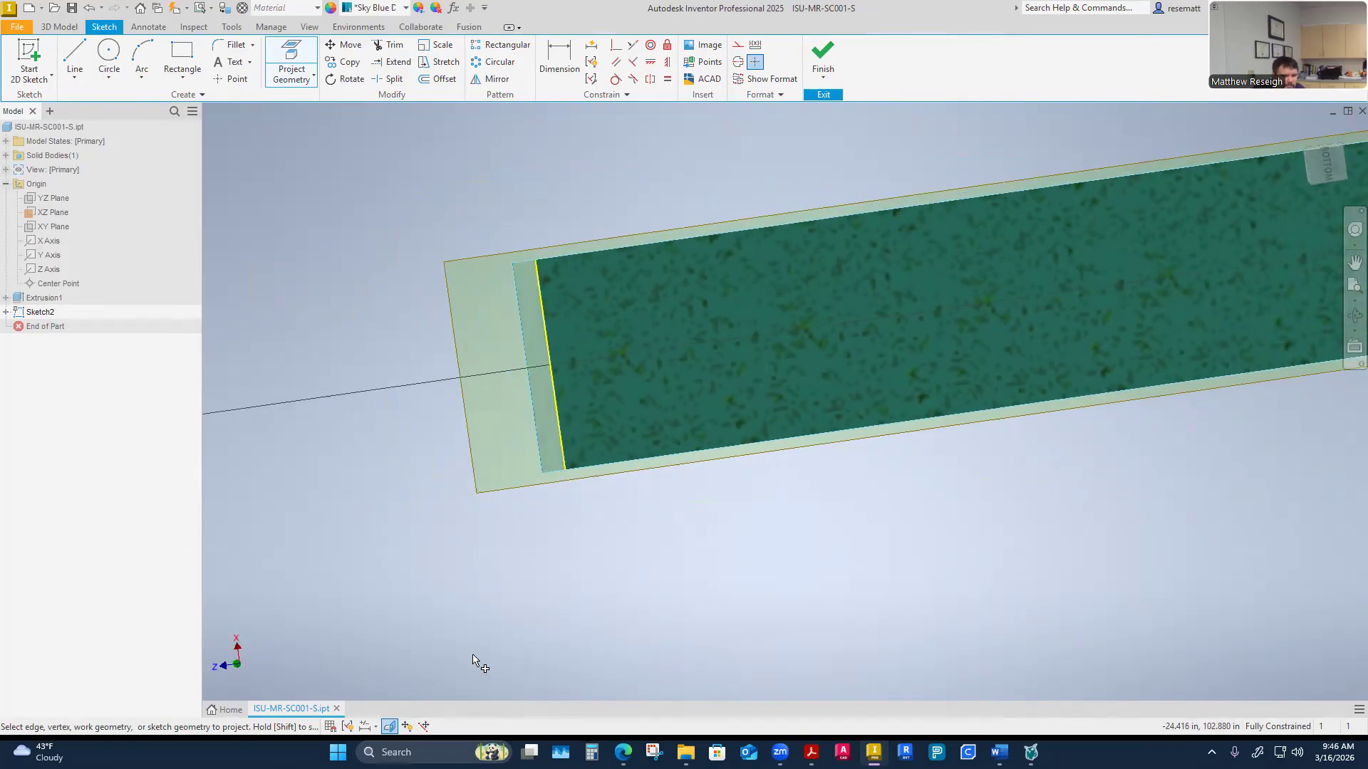
right_click(483, 641)
click(522, 643)
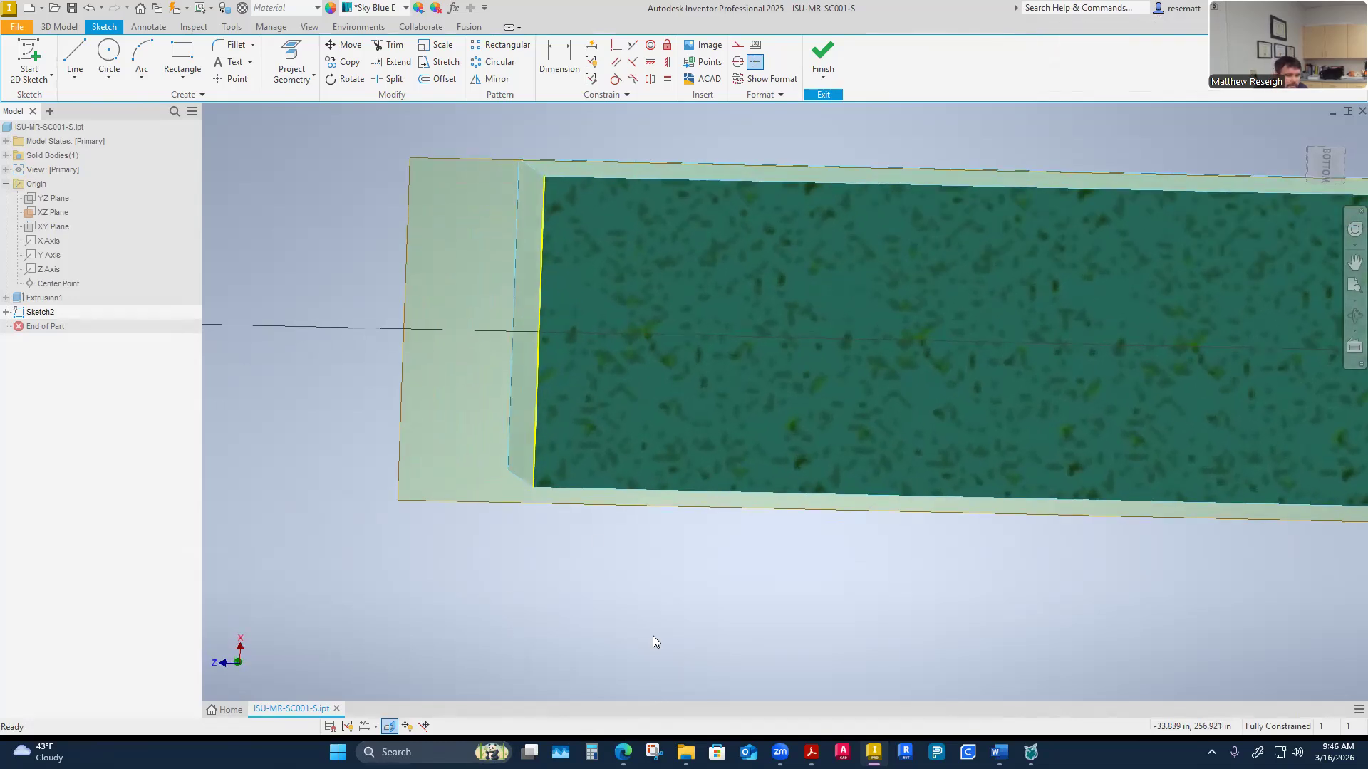
Draw a two-point rectangle on the sliced section starting at the corner of the projected edge
drag(625, 483, 487, 396)
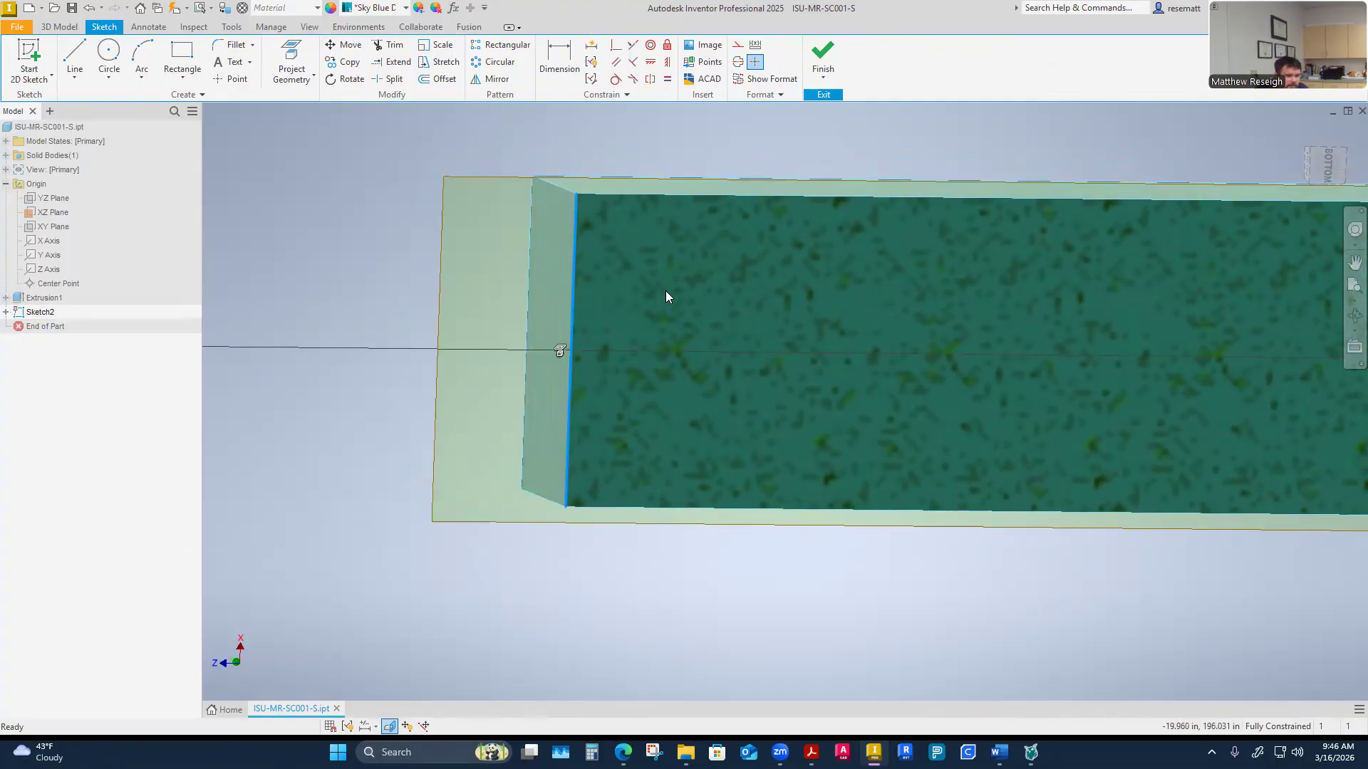
click(737, 47)
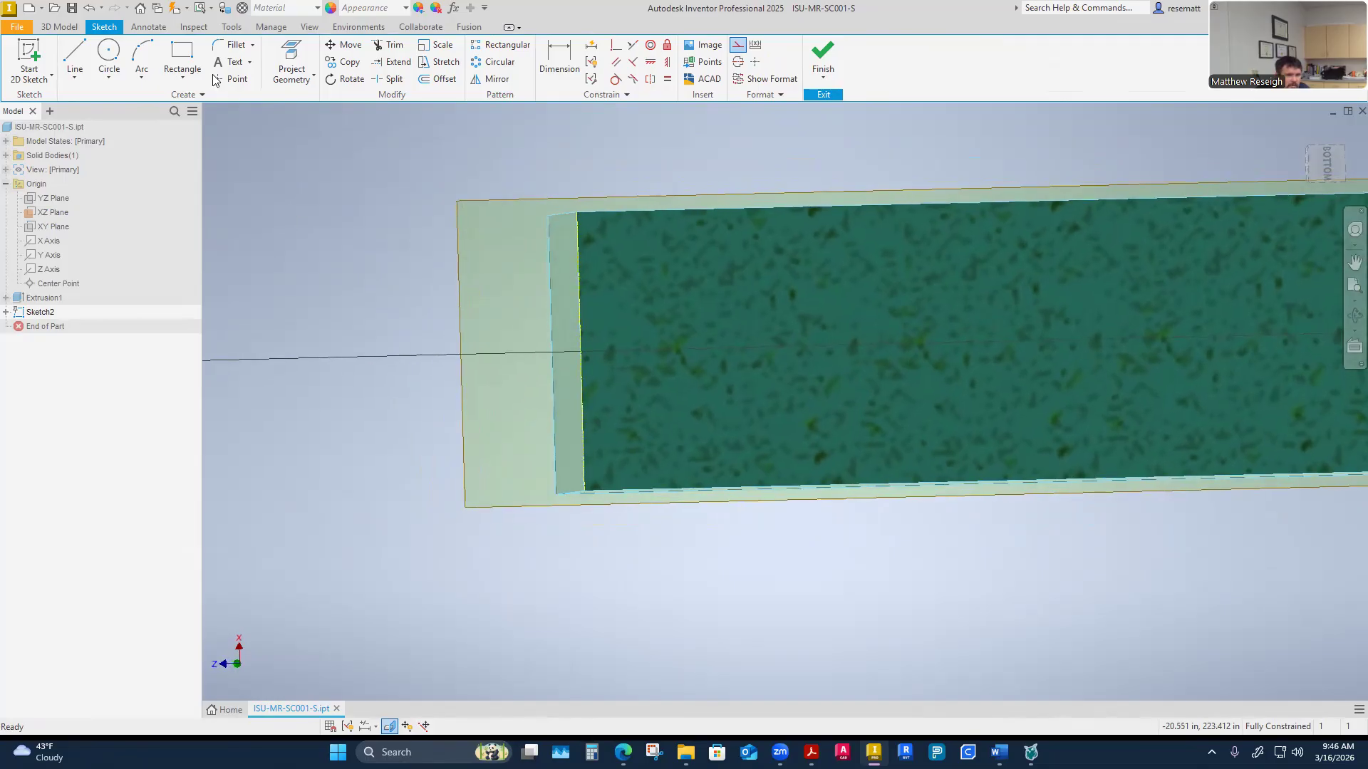
click(175, 56)
scroll(584, 285, down, 5)
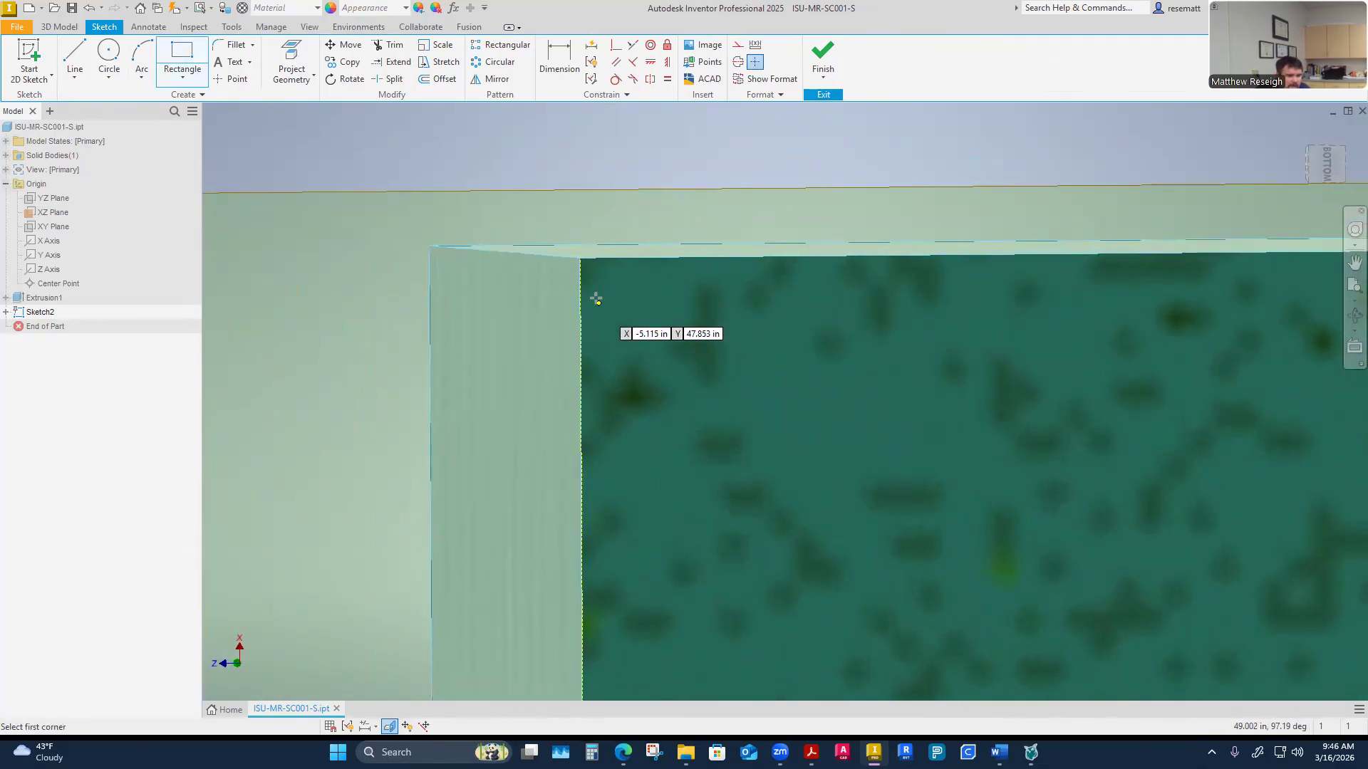
click(580, 258)
scroll(694, 370, down, 5)
scroll(798, 431, up, 5)
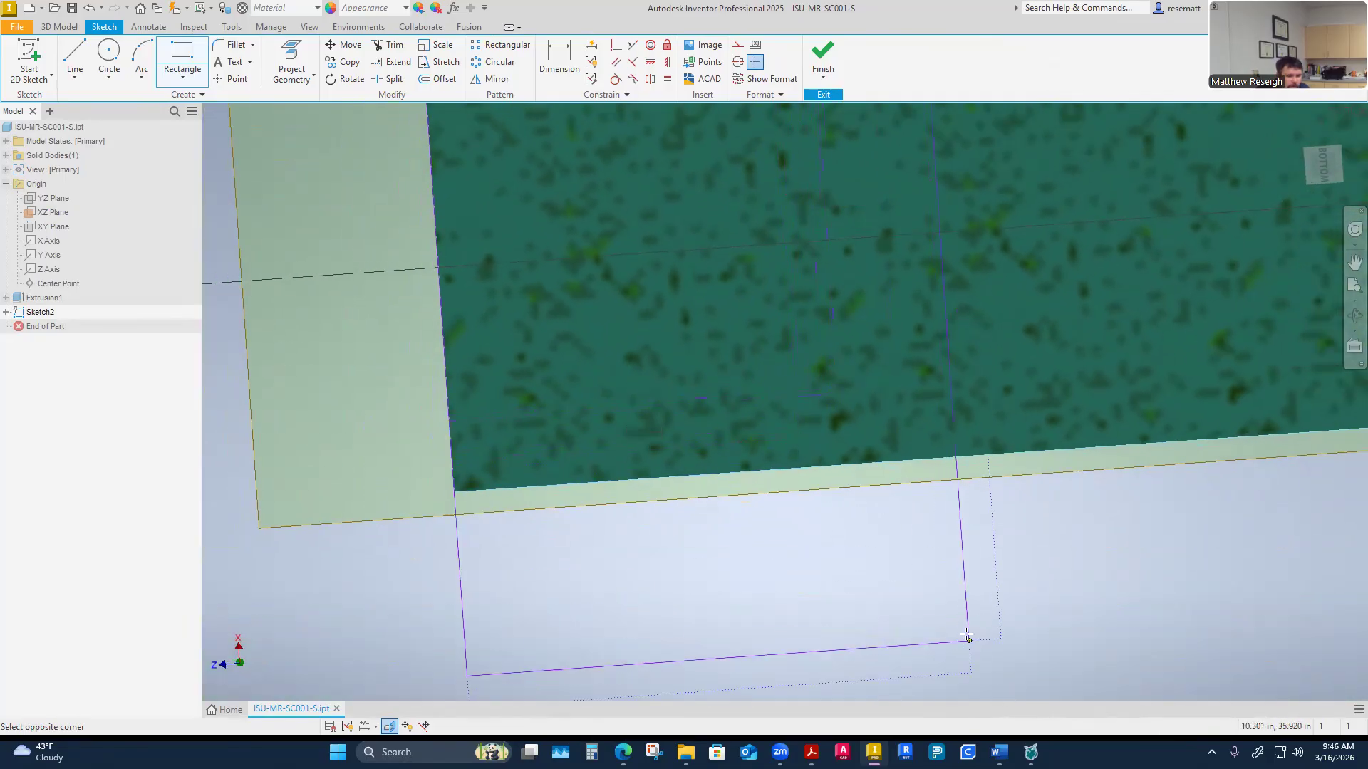
scroll(963, 616, up, 3)
shift+middle_drag(960, 630, 977, 625)
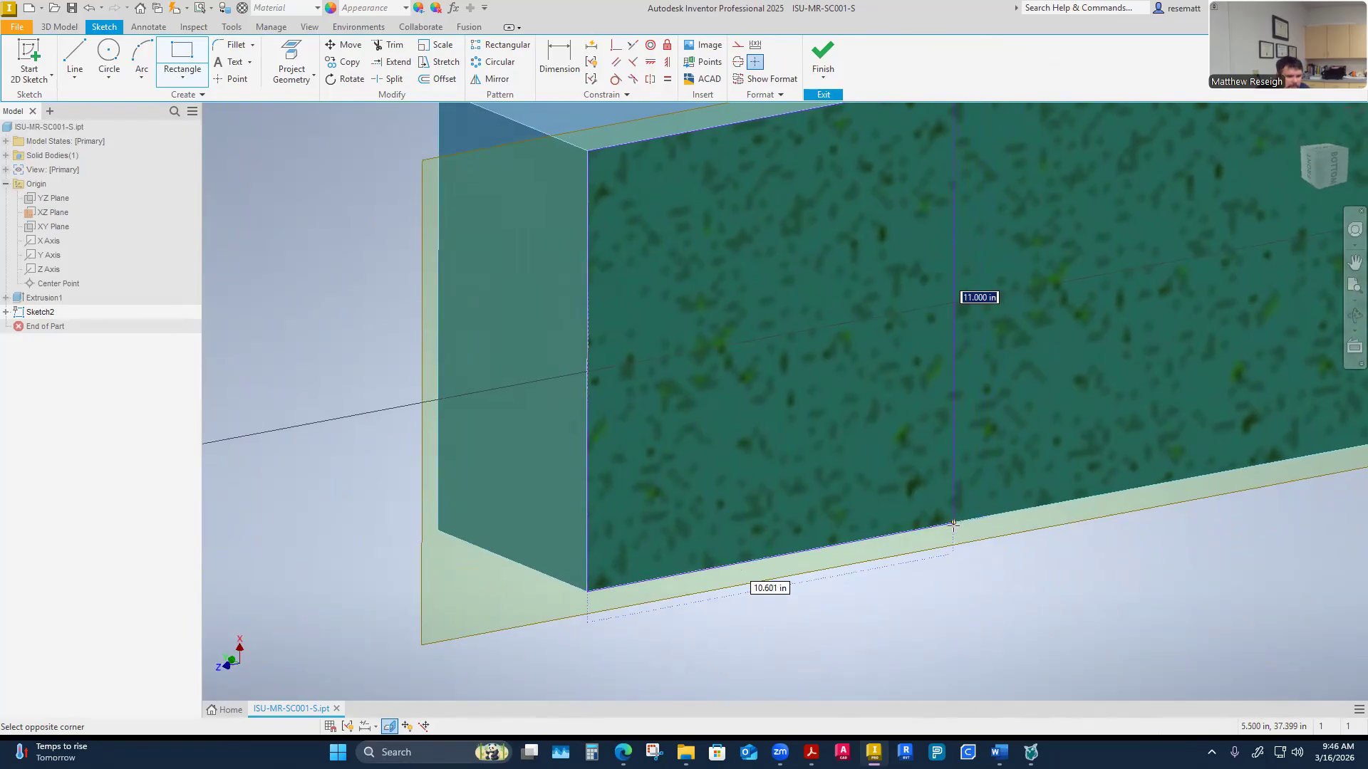
shift+middle_drag(958, 525, 937, 446)
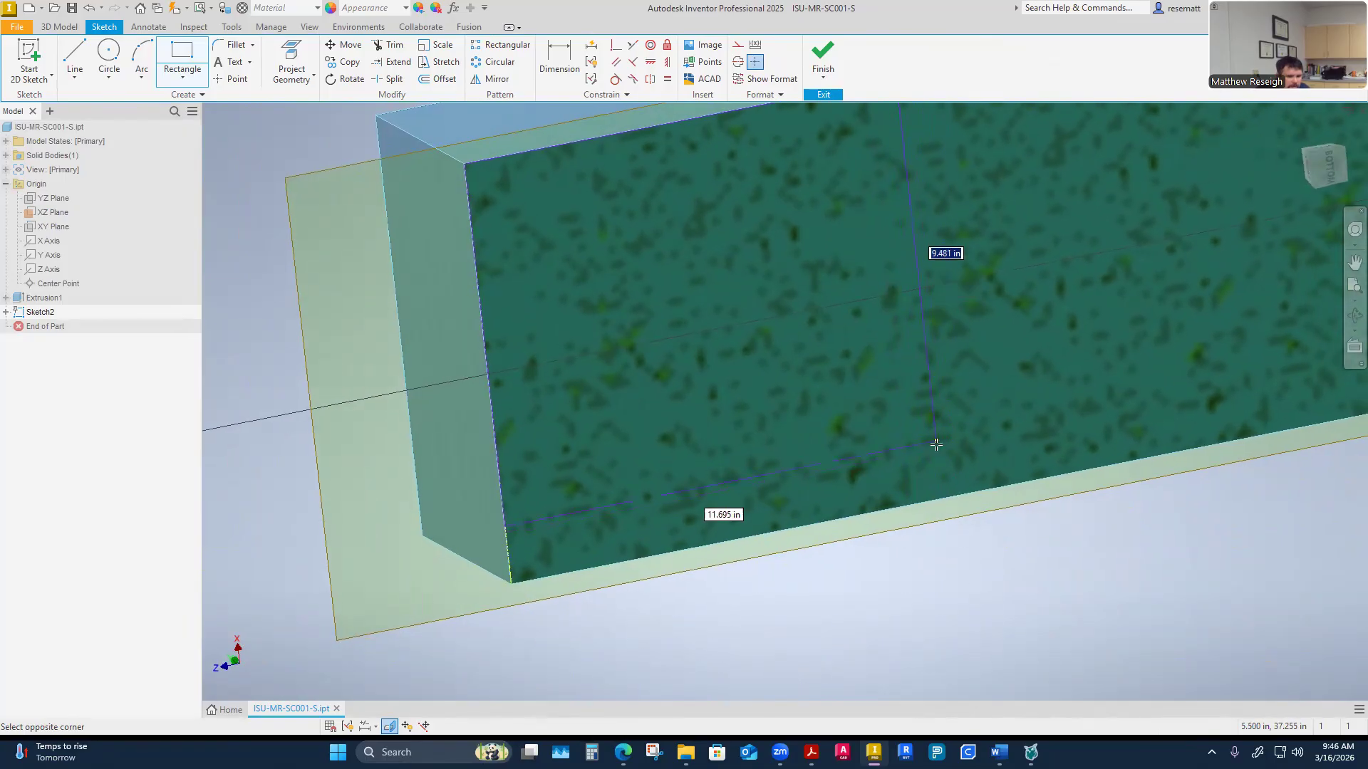
click(960, 533)
right_click(961, 533)
click(1016, 538)
Constrain the rectangle's corner coincident to the bar's sectioned edge
shift+middle_drag(989, 549, 824, 590)
click(616, 45)
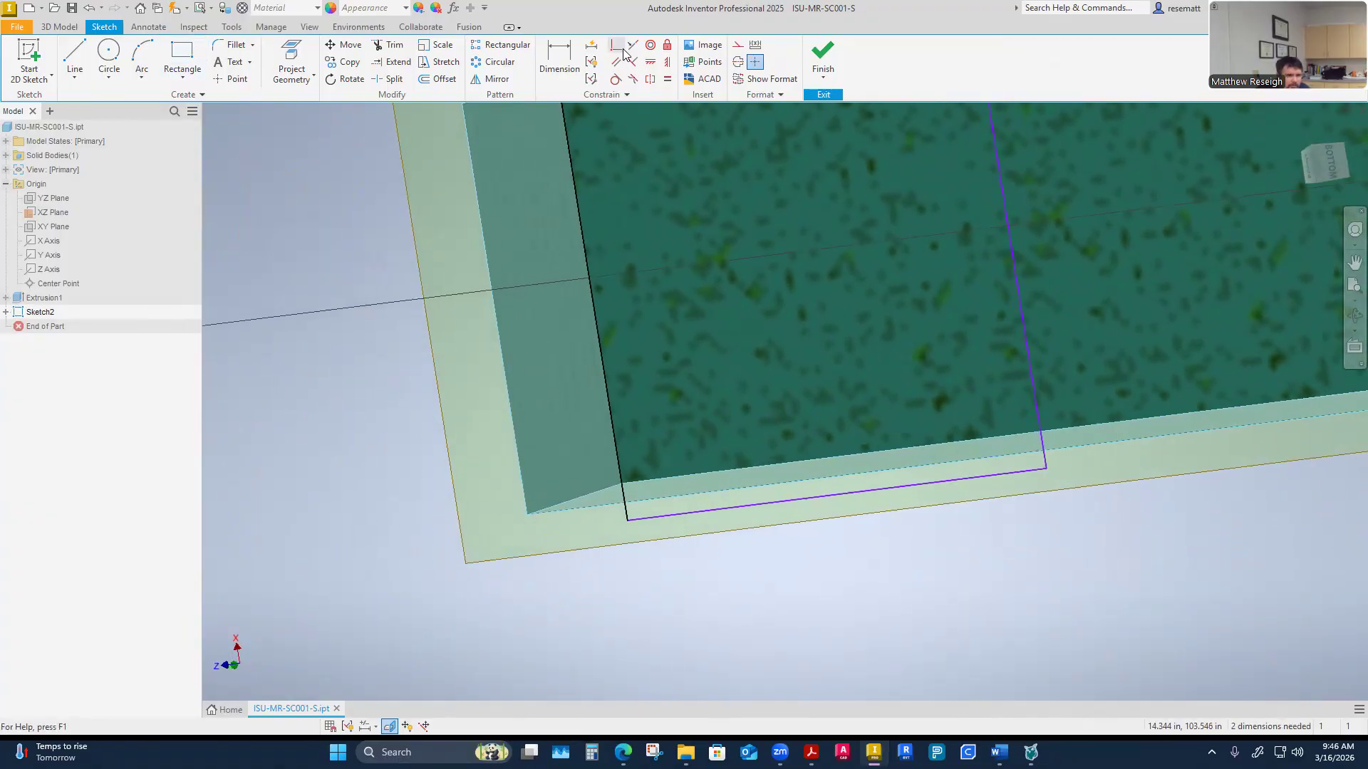
scroll(746, 541, up, 5)
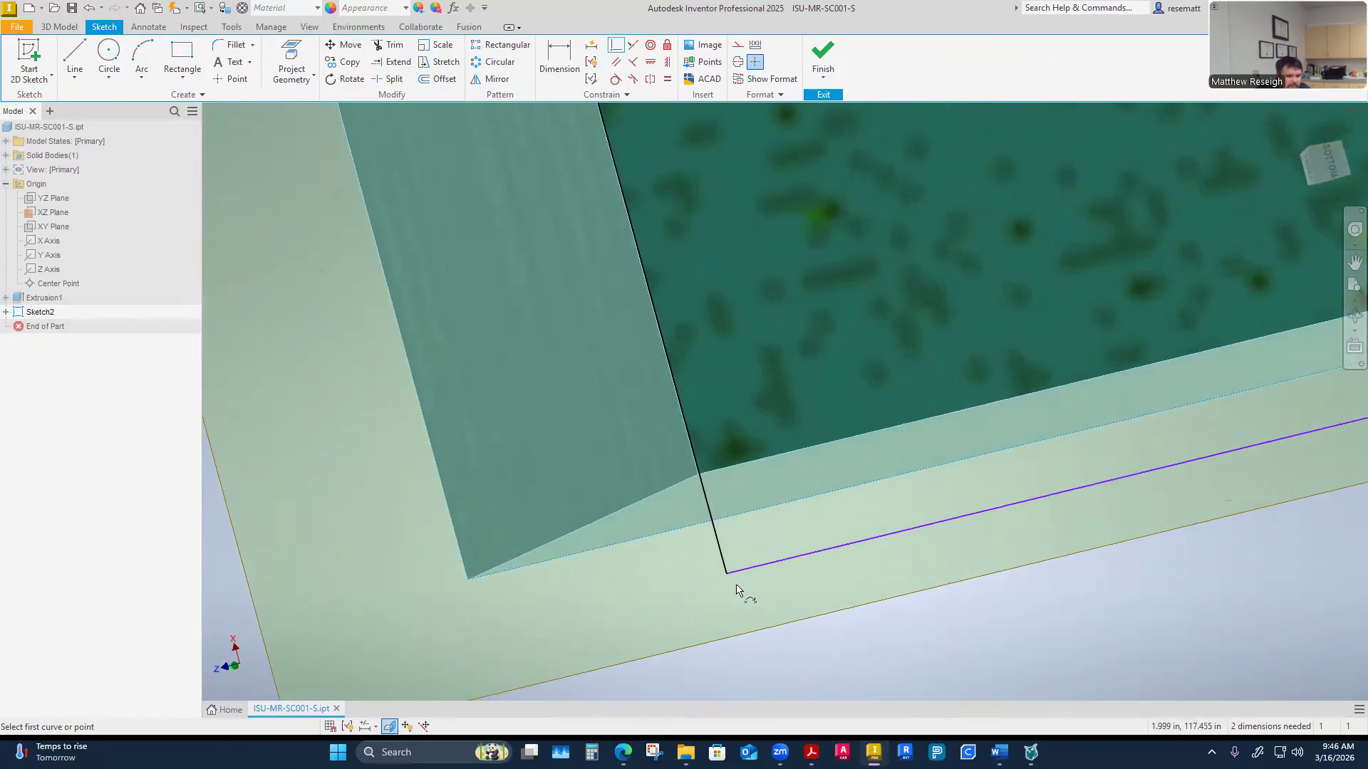
click(725, 571)
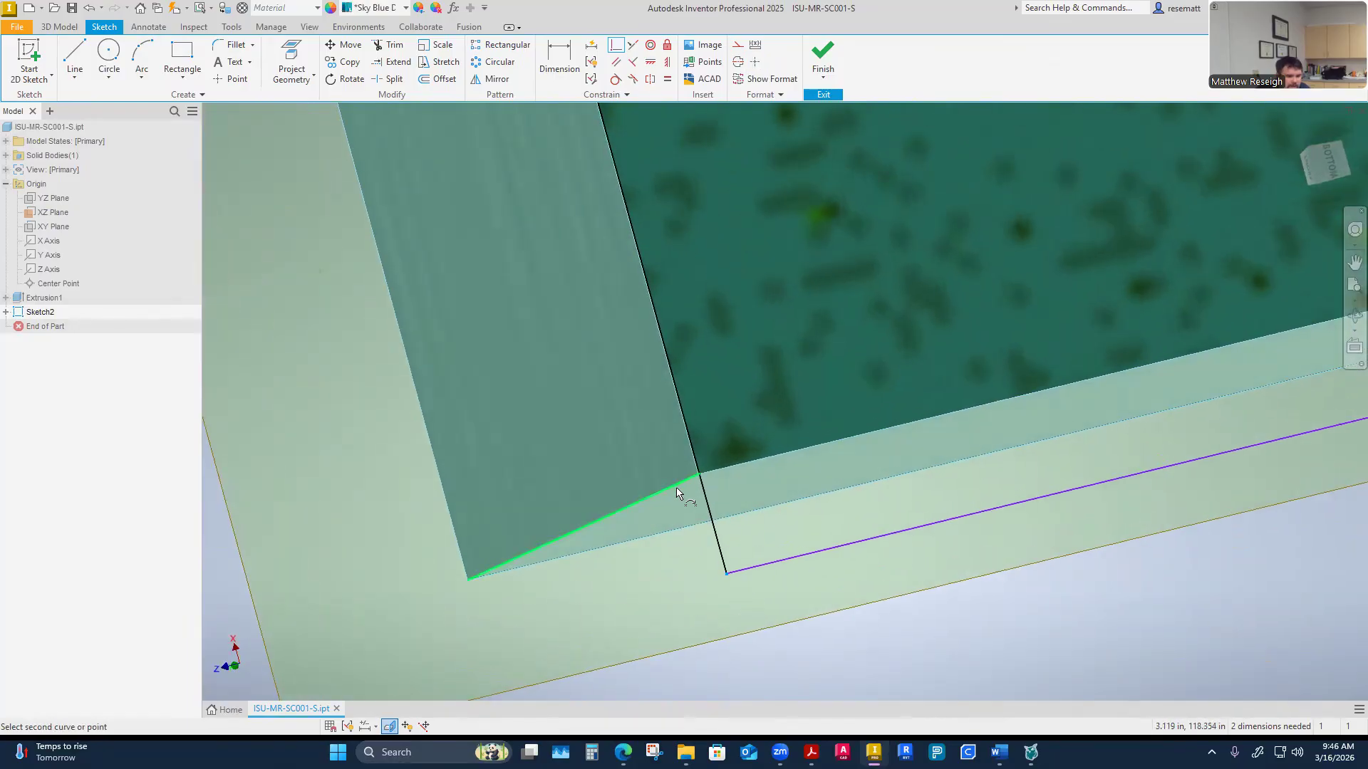
click(701, 478)
scroll(792, 643, down, 5)
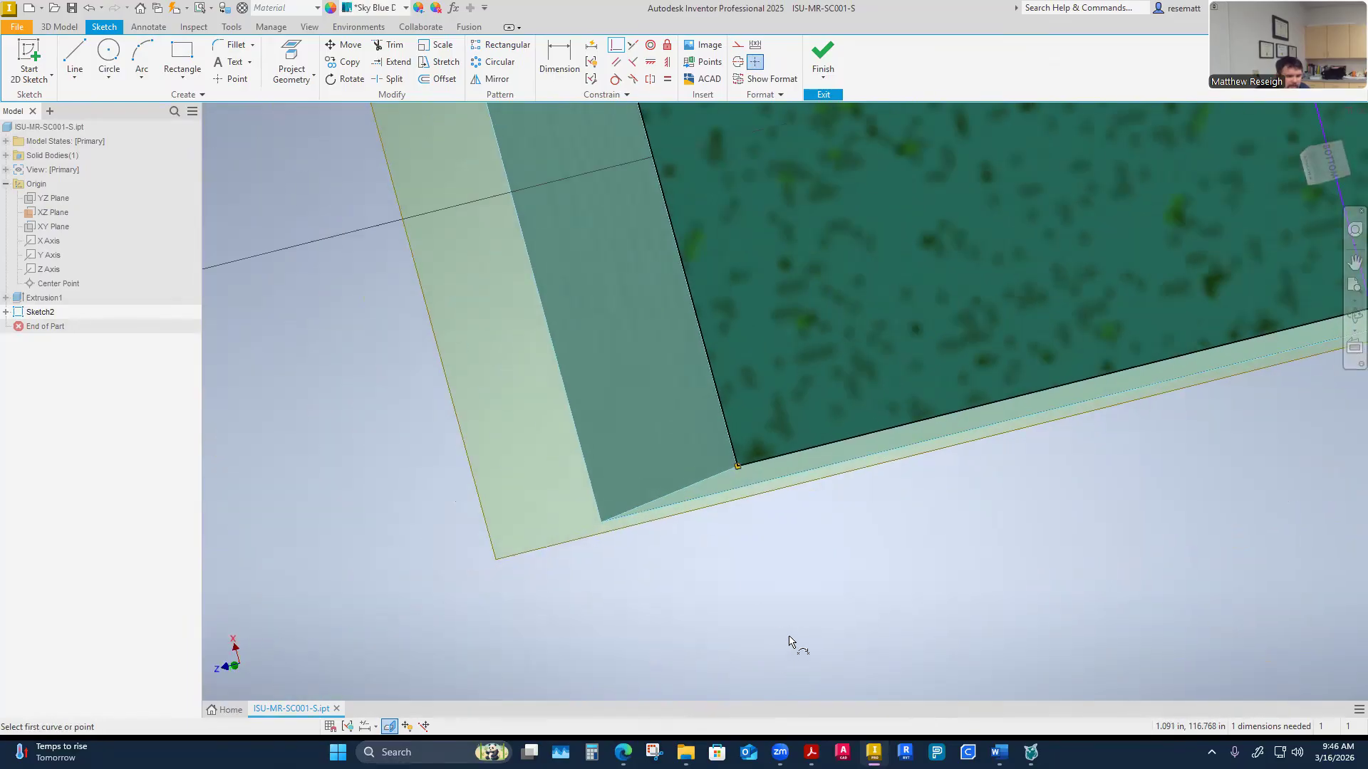
scroll(789, 641, down, 1)
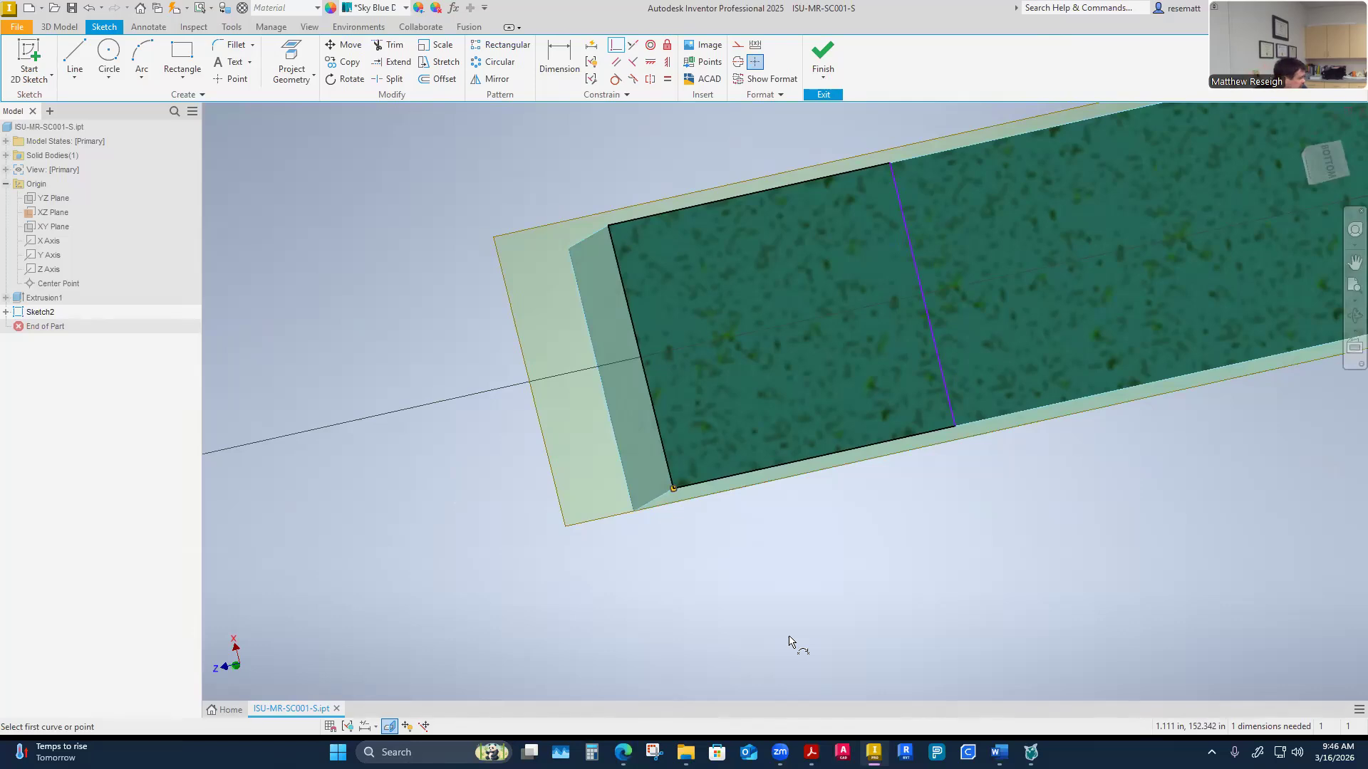
Check the trough end dimension table for a 10-inch conveyor in the CEMA guidelines PDF
mouse_move(790, 641)
shift+middle_down()
mouse_move(855, 571)
mouse_move(715, 584)
mouse_move(779, 445)
mouse_move(819, 483)
mouse_move(806, 489)
mouse_move(617, 342)
mouse_move(467, 347)
mouse_move(728, 405)
mouse_move(748, 428)
shift+middle_up()
click(809, 752)
scroll(678, 484, down, 2)
scroll(678, 484, up, 5)
scroll(671, 514, down, 3)
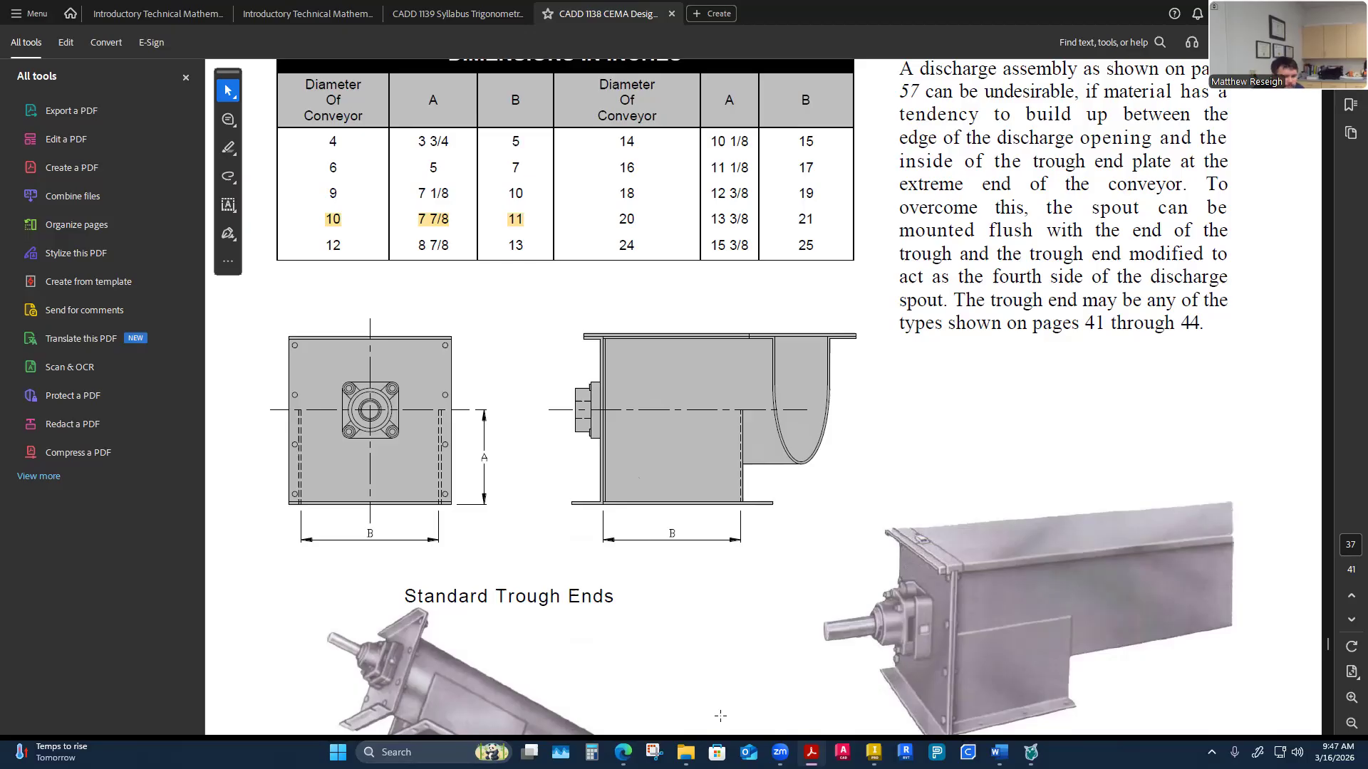
key(alt+Tab)
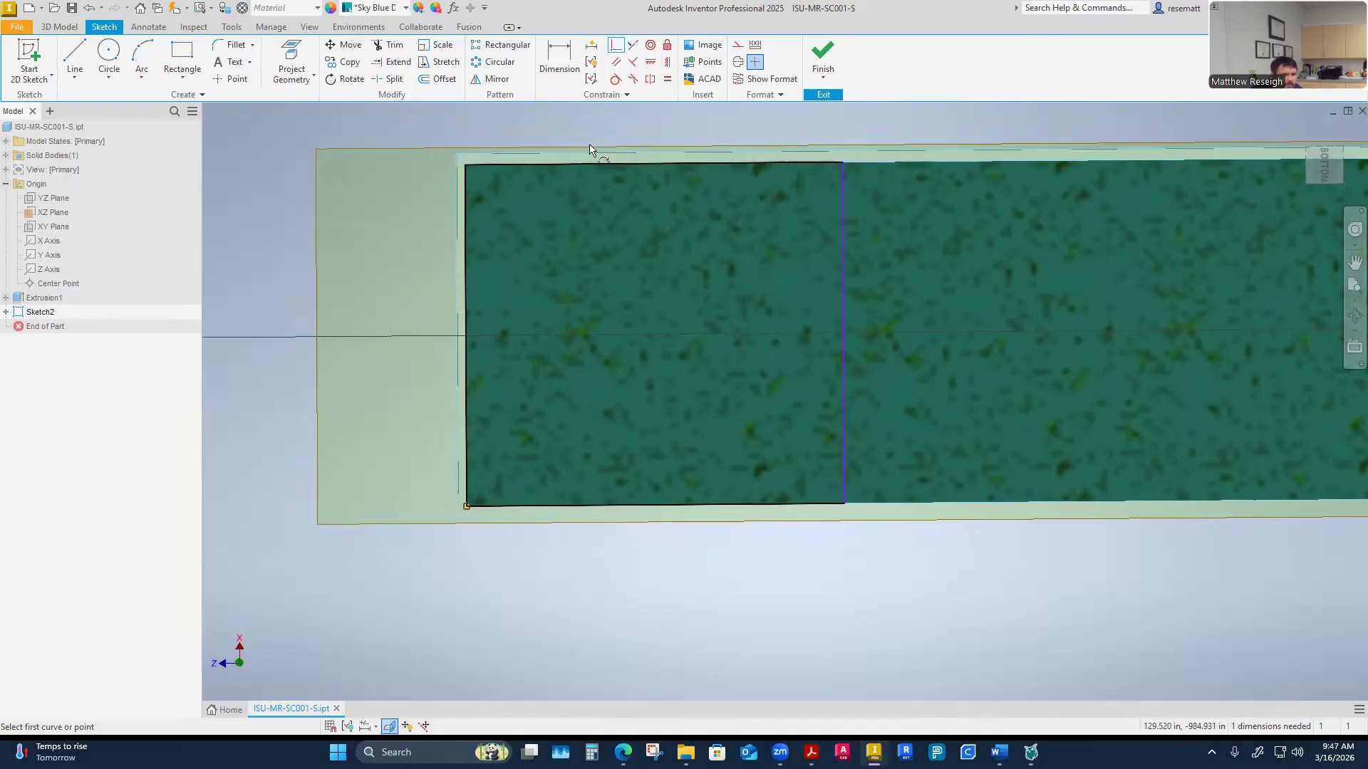
Dimension the rectangle's width along the bar to 11 in
click(560, 62)
click(707, 360)
click(670, 310)
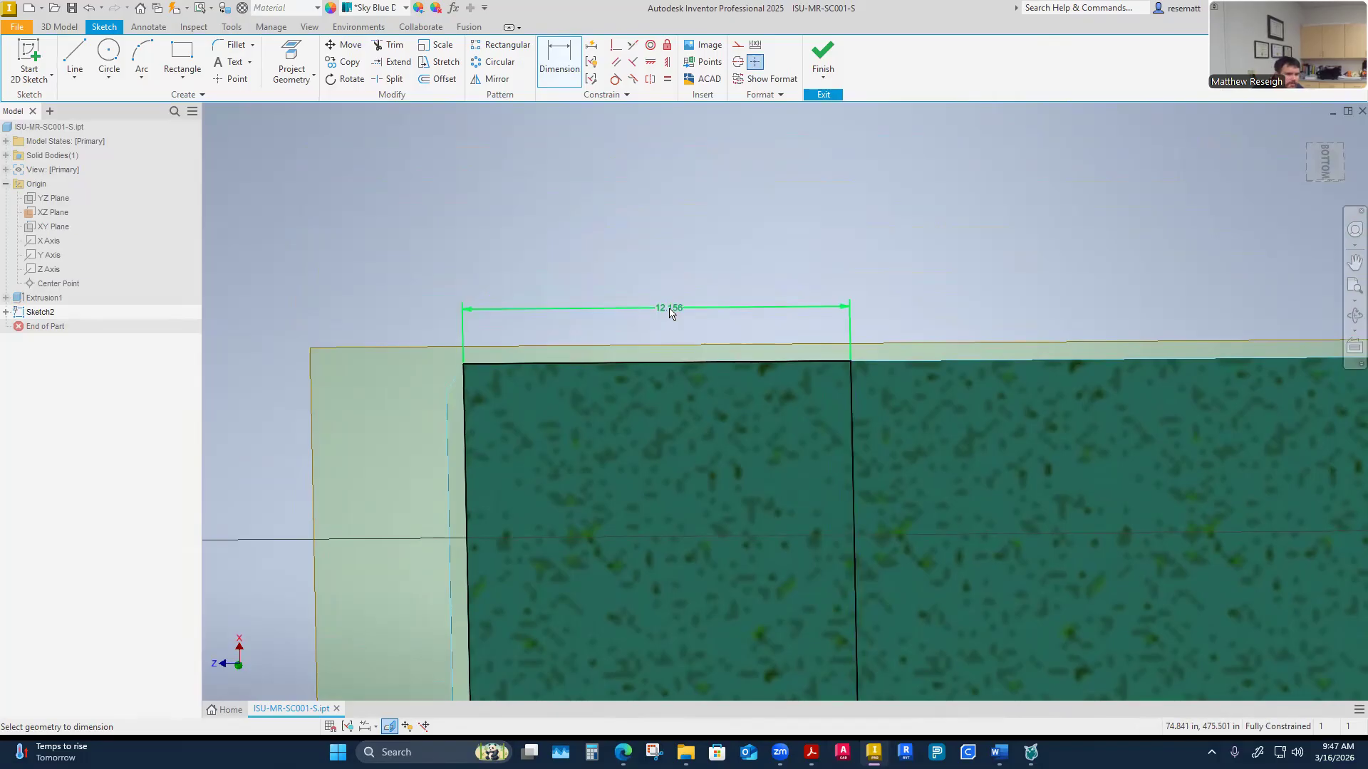
click(670, 311)
text(11)
key(Return)
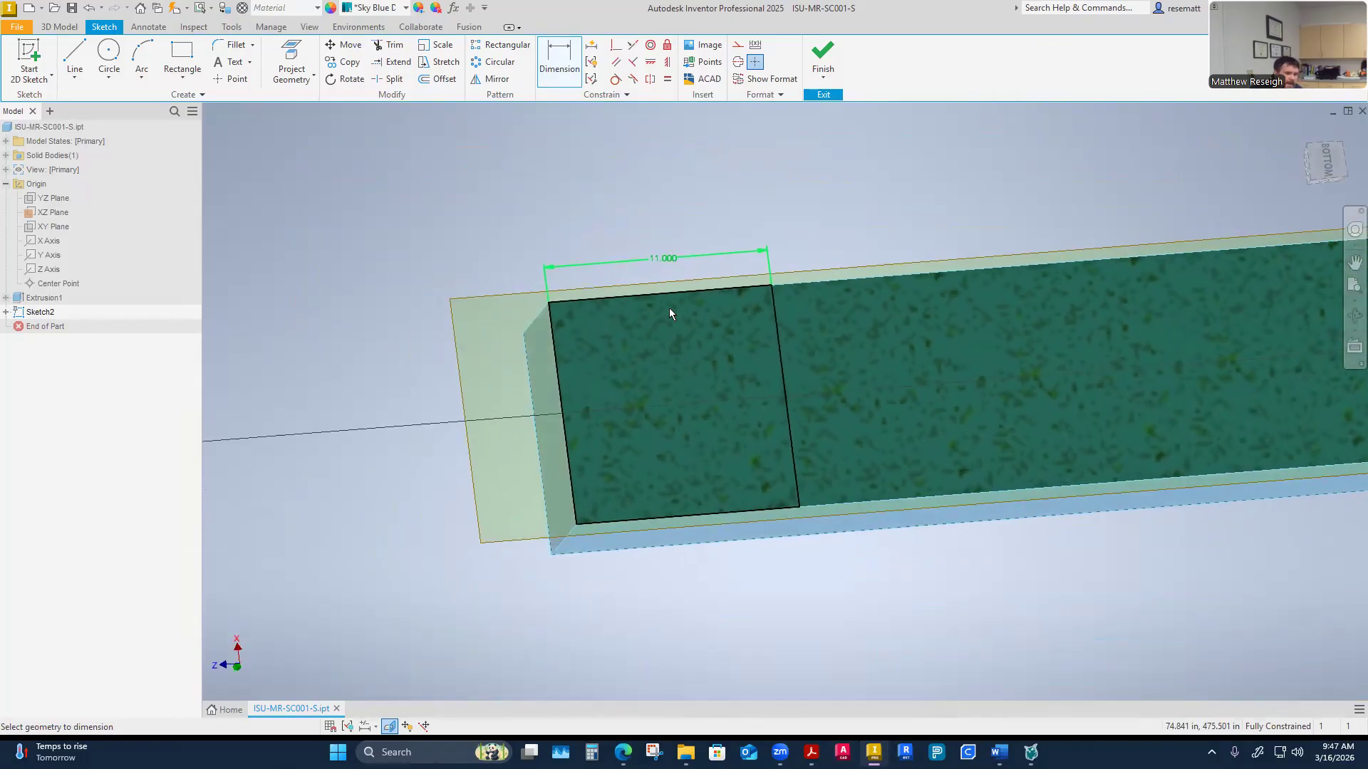
Try to add a dimension between two model edges of the sliced section
click(718, 320)
click(718, 321)
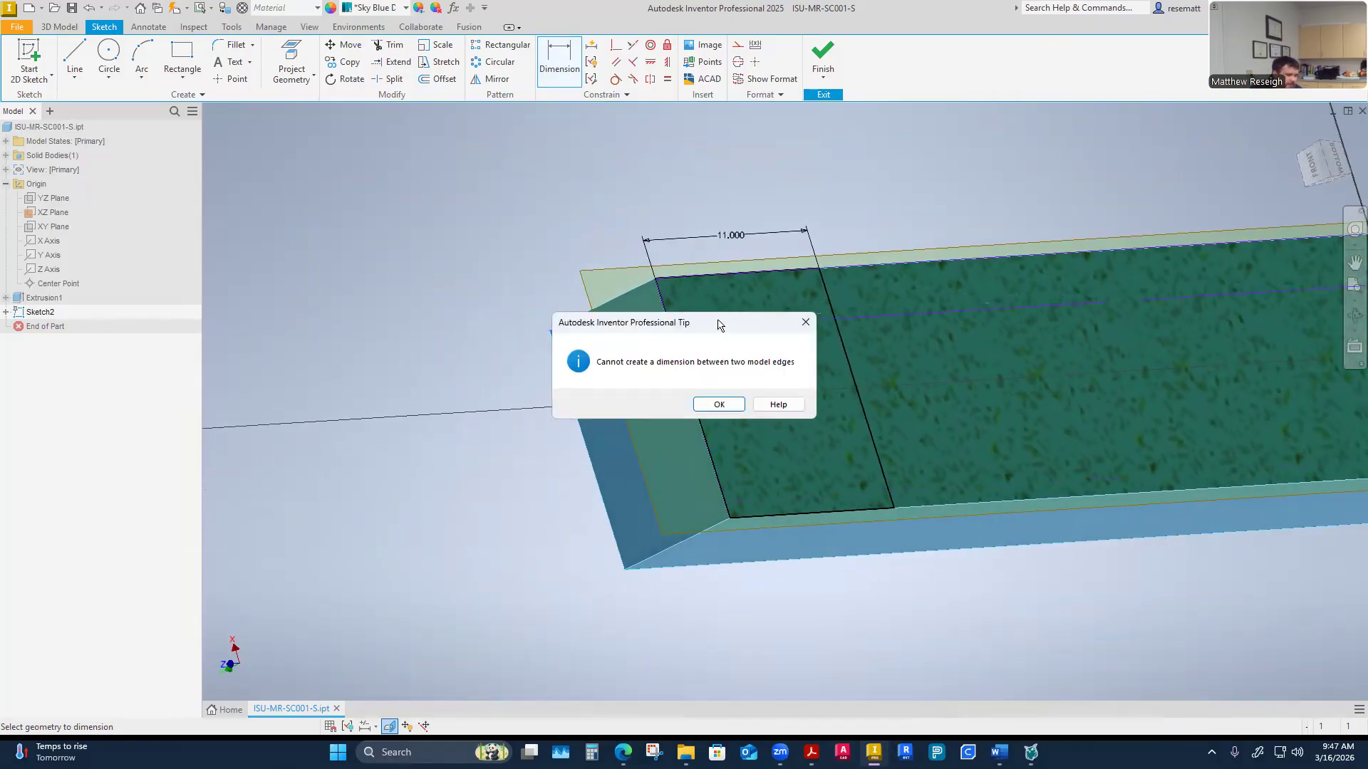
key(Escape)
key(Escape)
shift+middle_drag(484, 455, 493, 446)
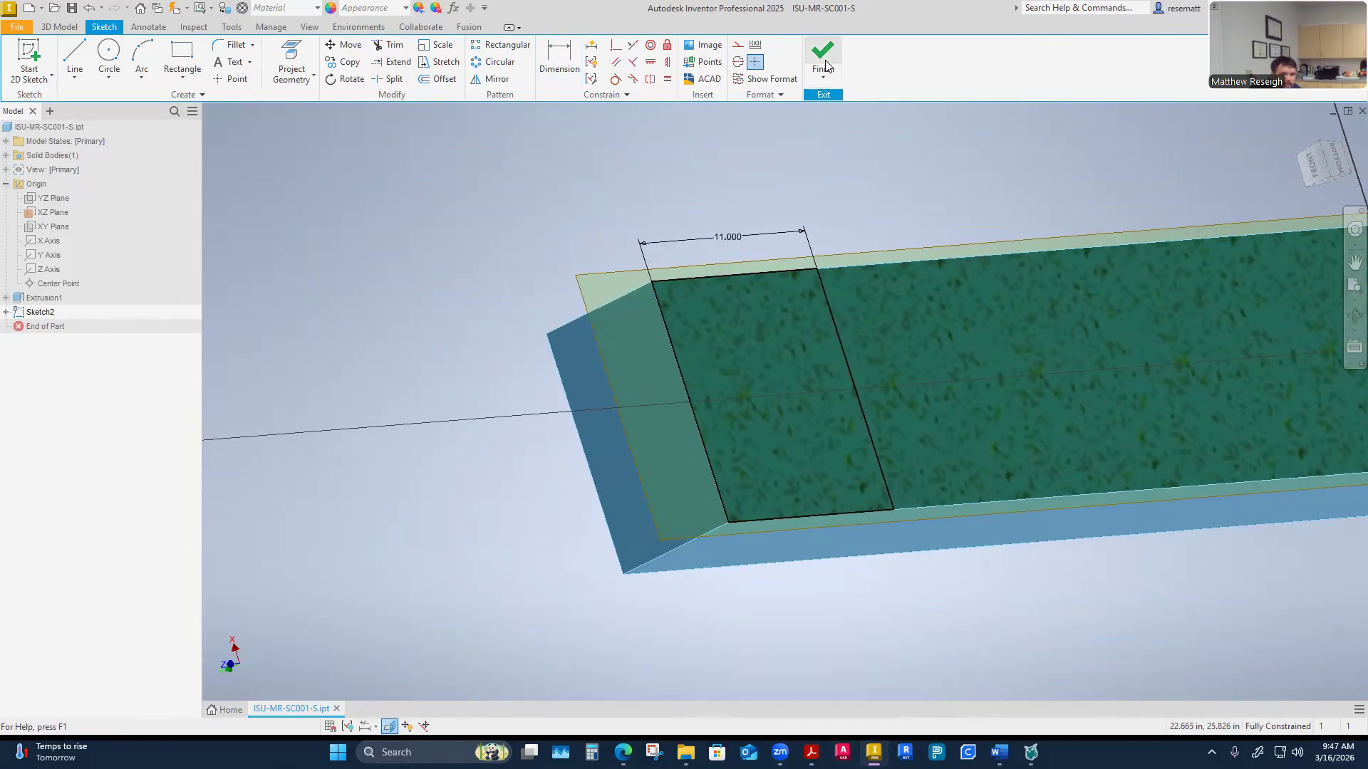
Finish the sketch and orbit to view the rectangle on the bar's end
click(826, 66)
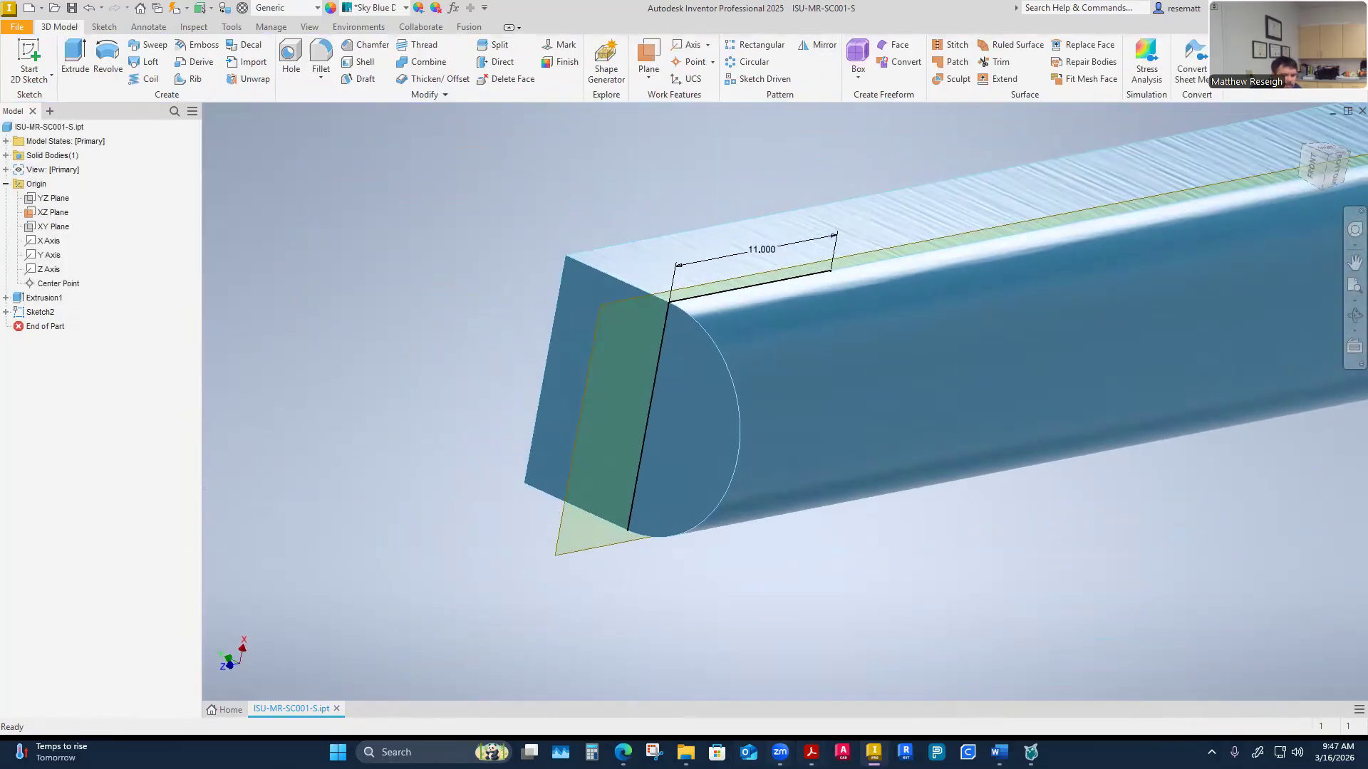
mouse_move(812, 752)
click(1044, 680)
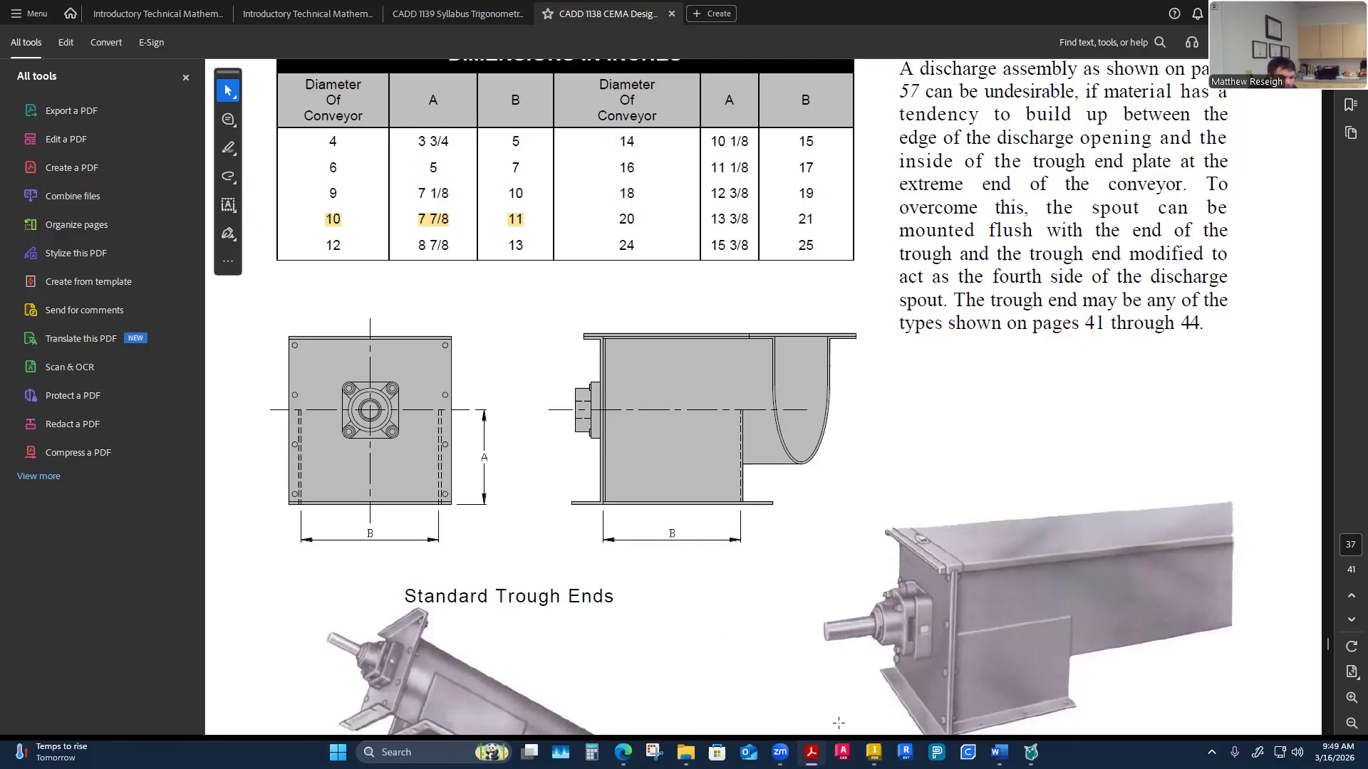
click(874, 753)
shift+middle_drag(607, 471, 716, 553)
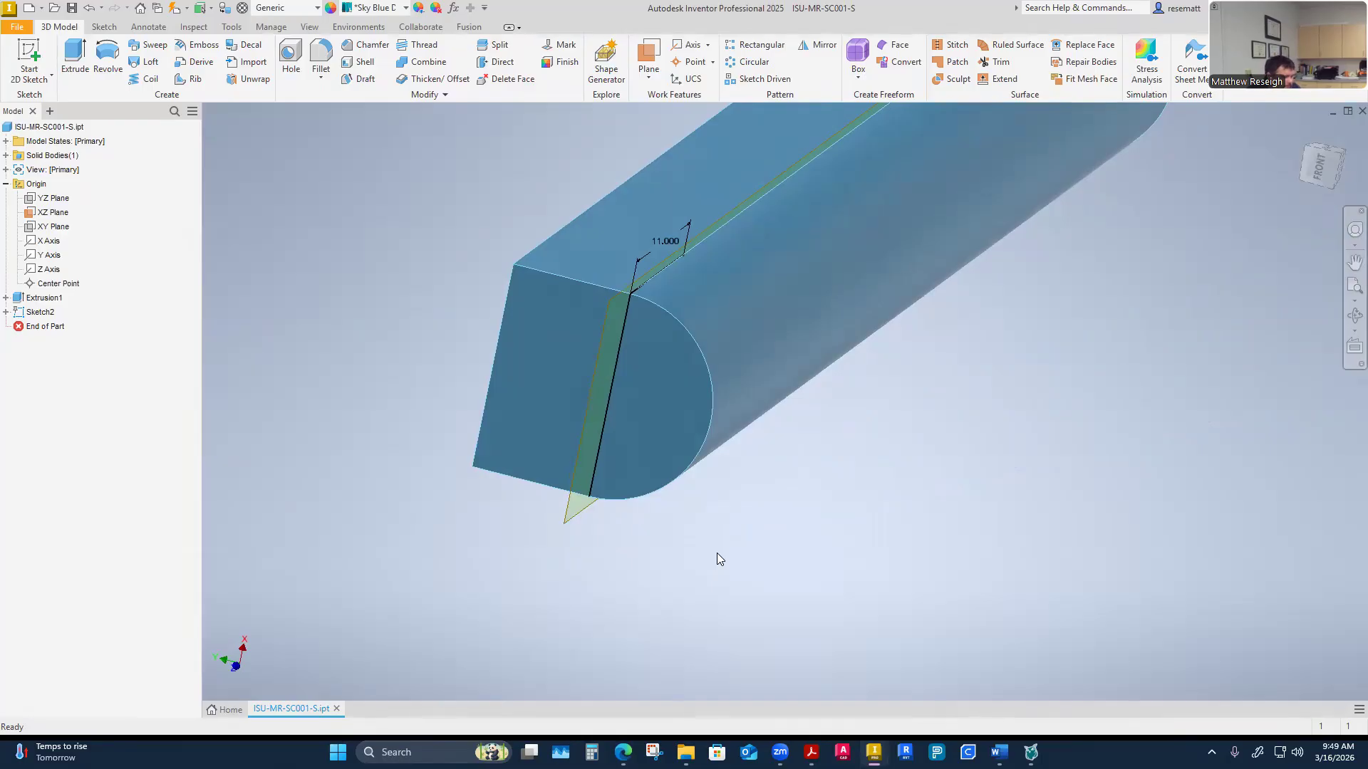
shift+middle_drag(717, 553, 530, 511)
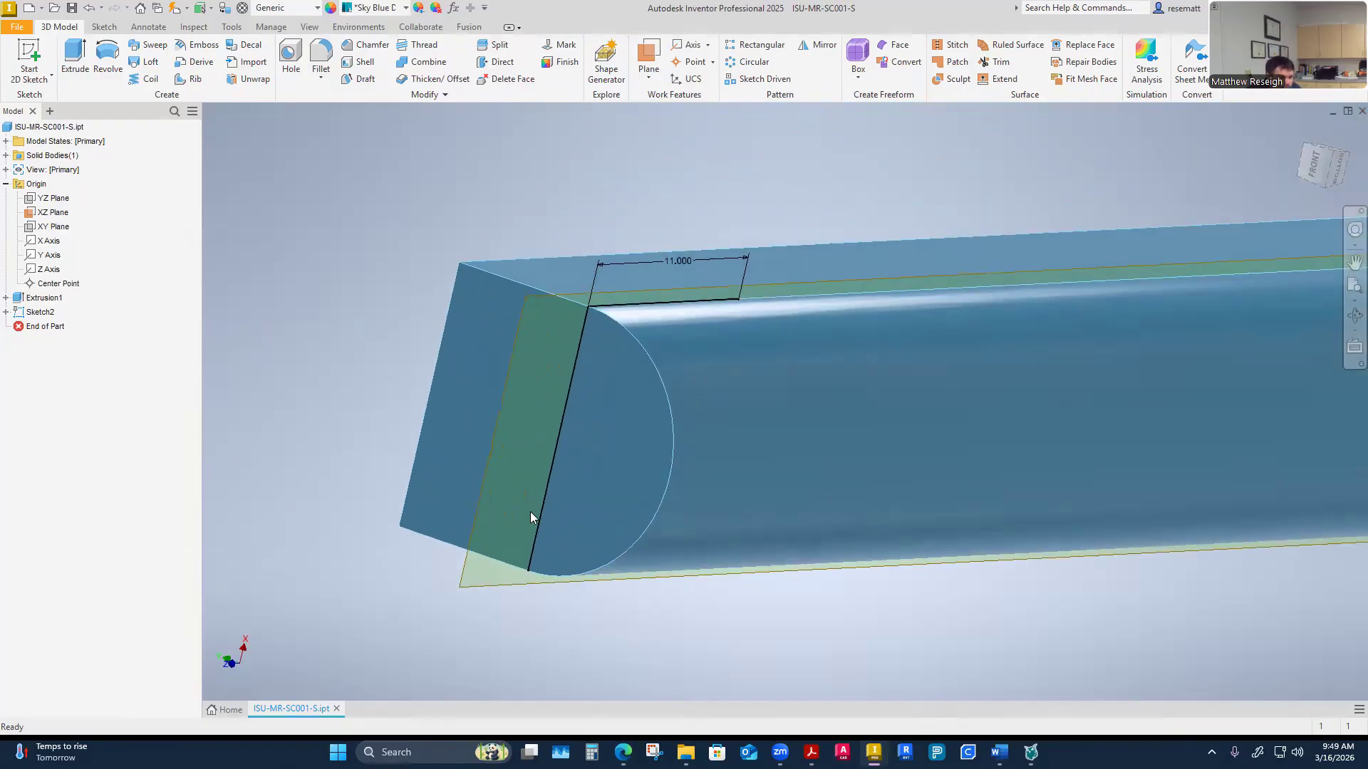
scroll(839, 379, up, 5)
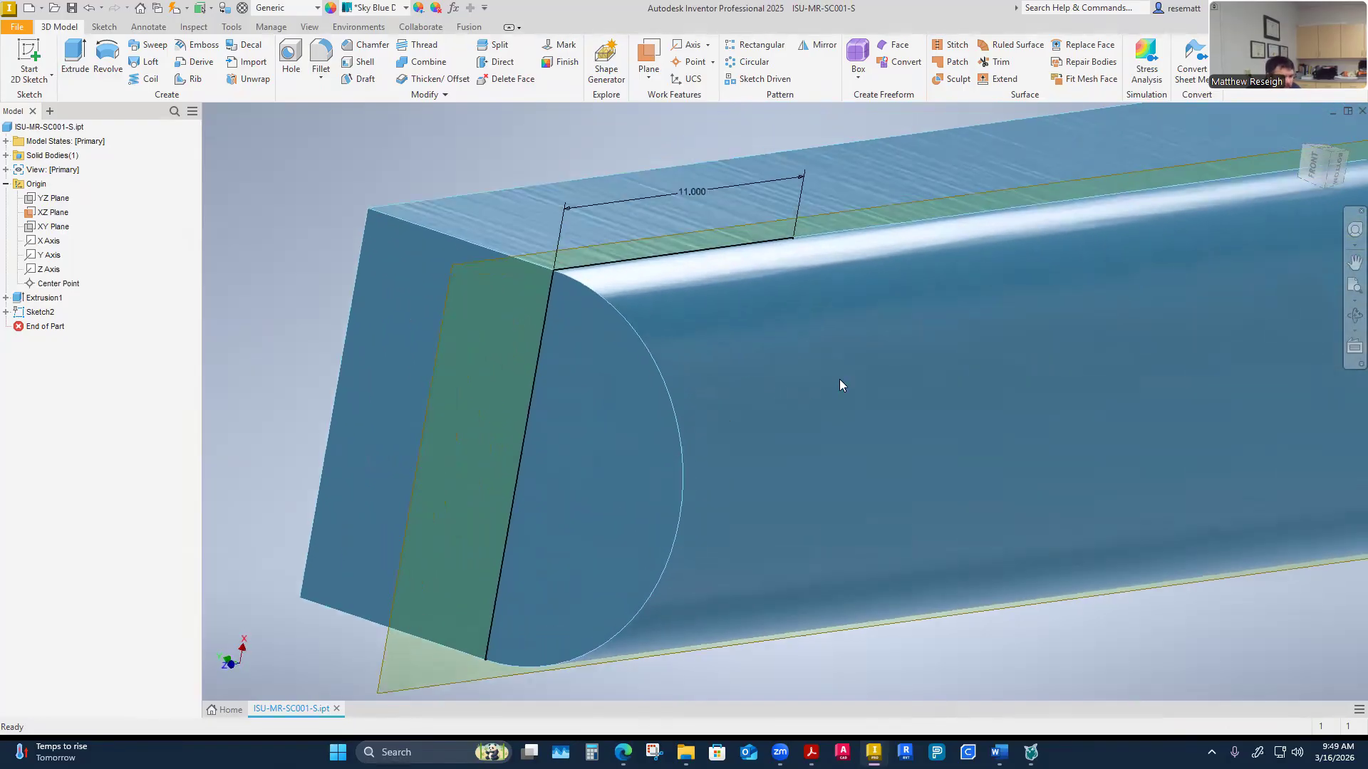
Extrude the rectangle profile 7.875 in, flipping the direction to the opposite side
click(75, 61)
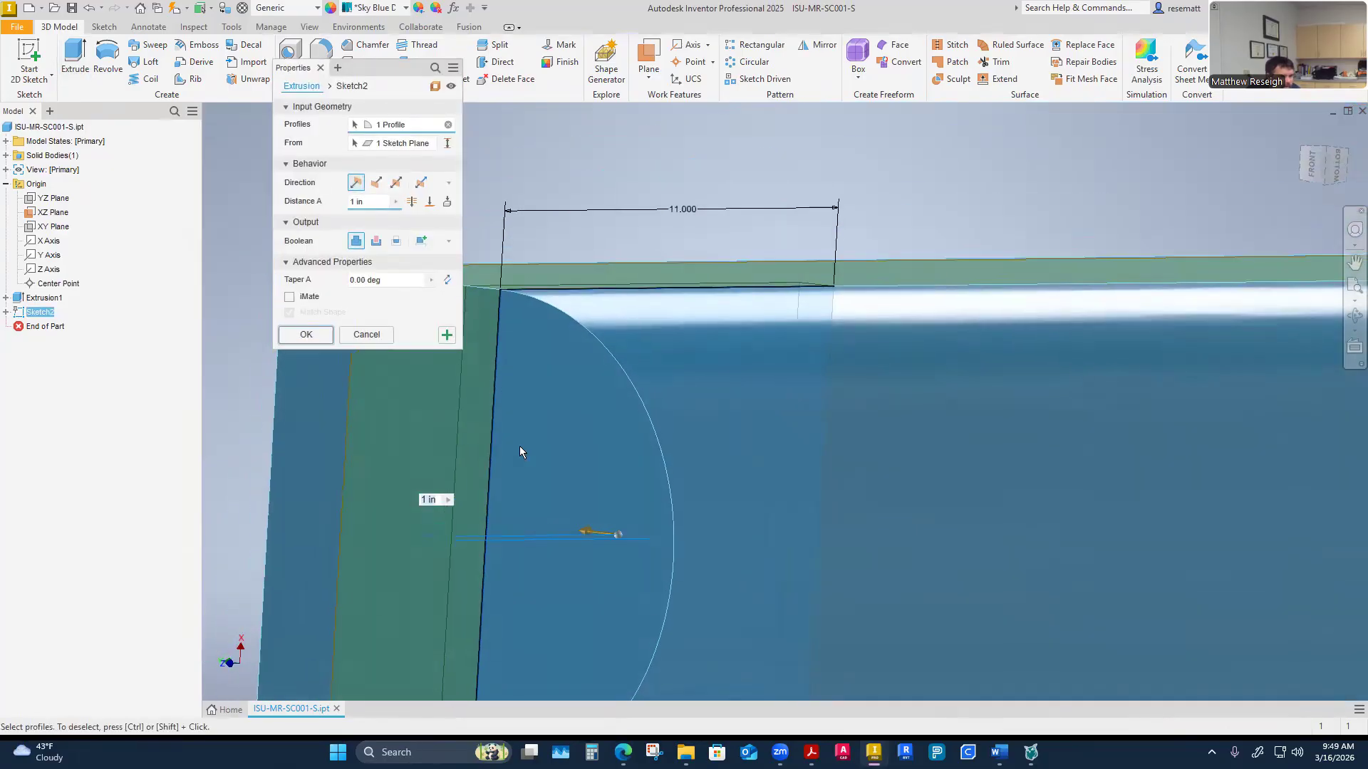
shift+middle_drag(523, 394, 570, 524)
drag(371, 202, 317, 204)
text(7.875)
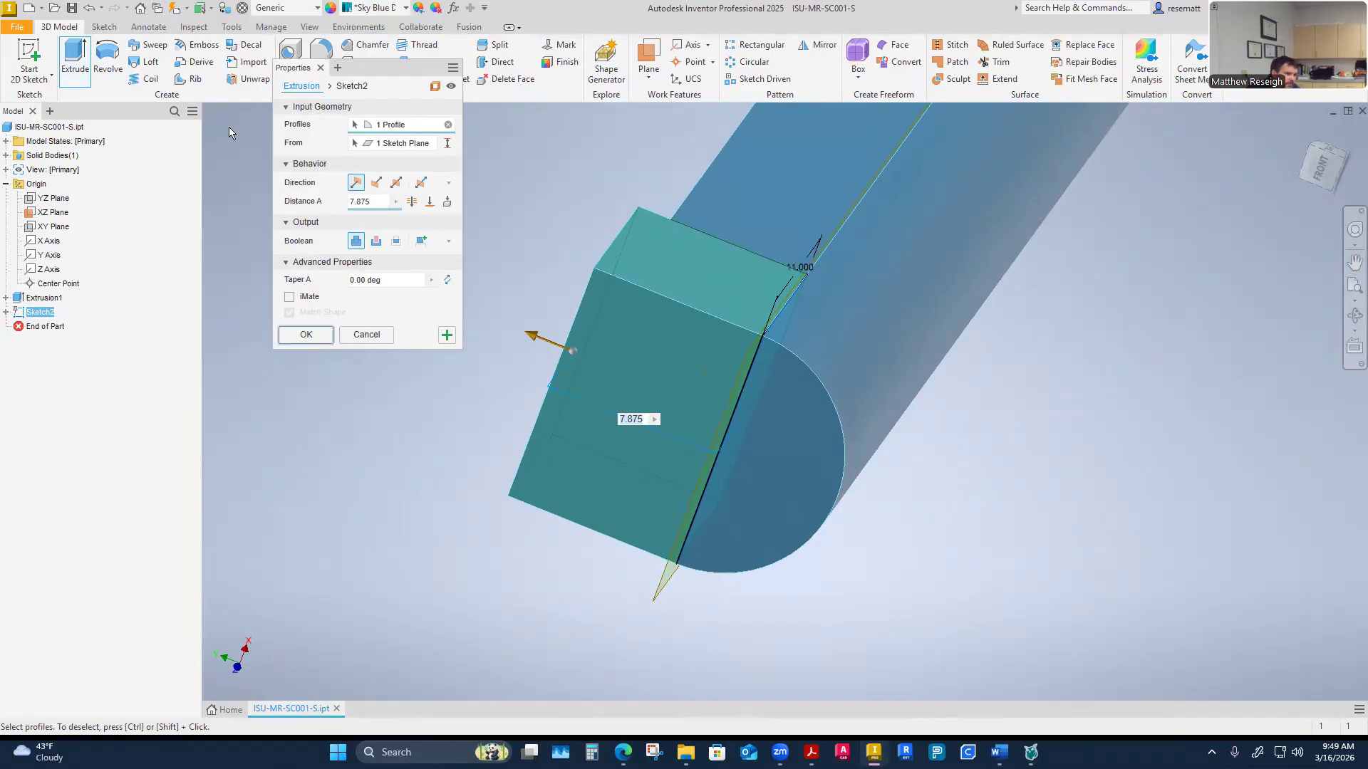
click(374, 184)
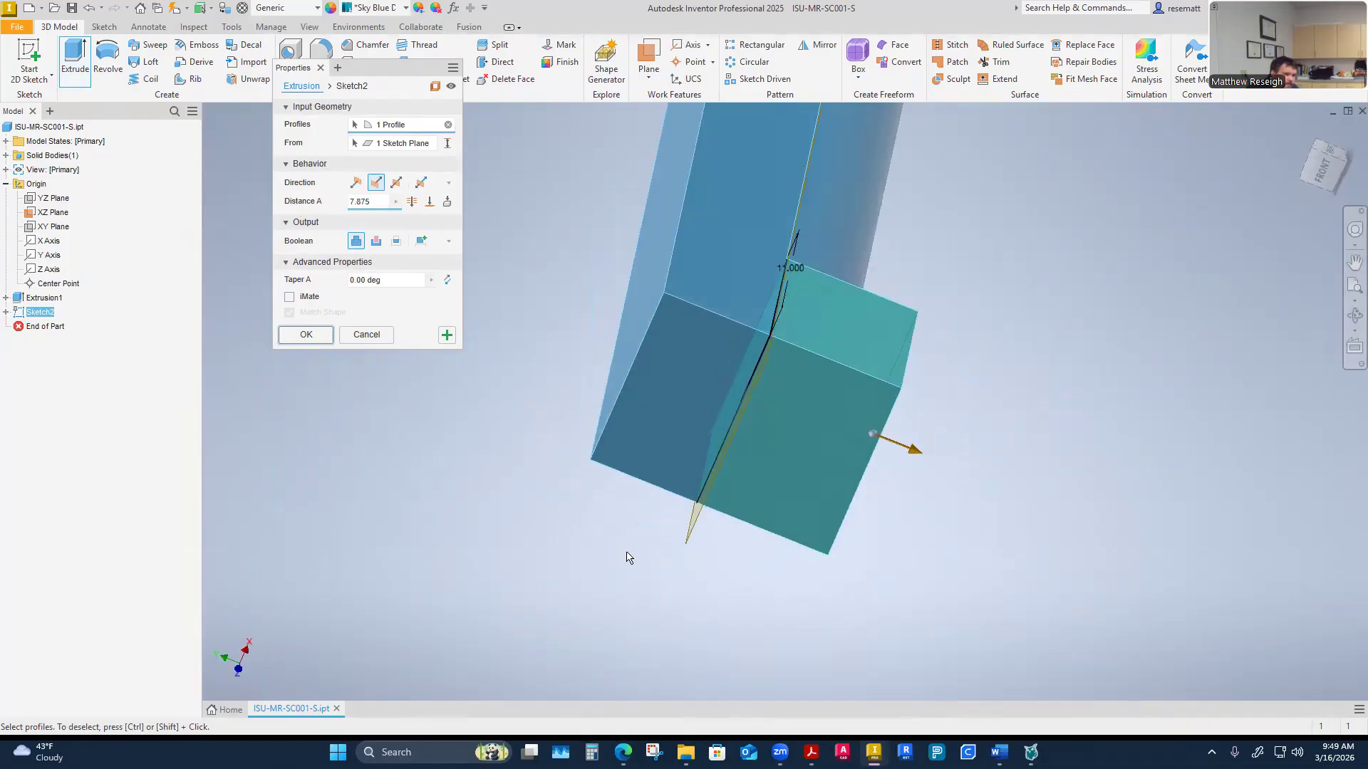
shift+middle_drag(588, 518, 567, 497)
shift+middle_drag(529, 453, 475, 412)
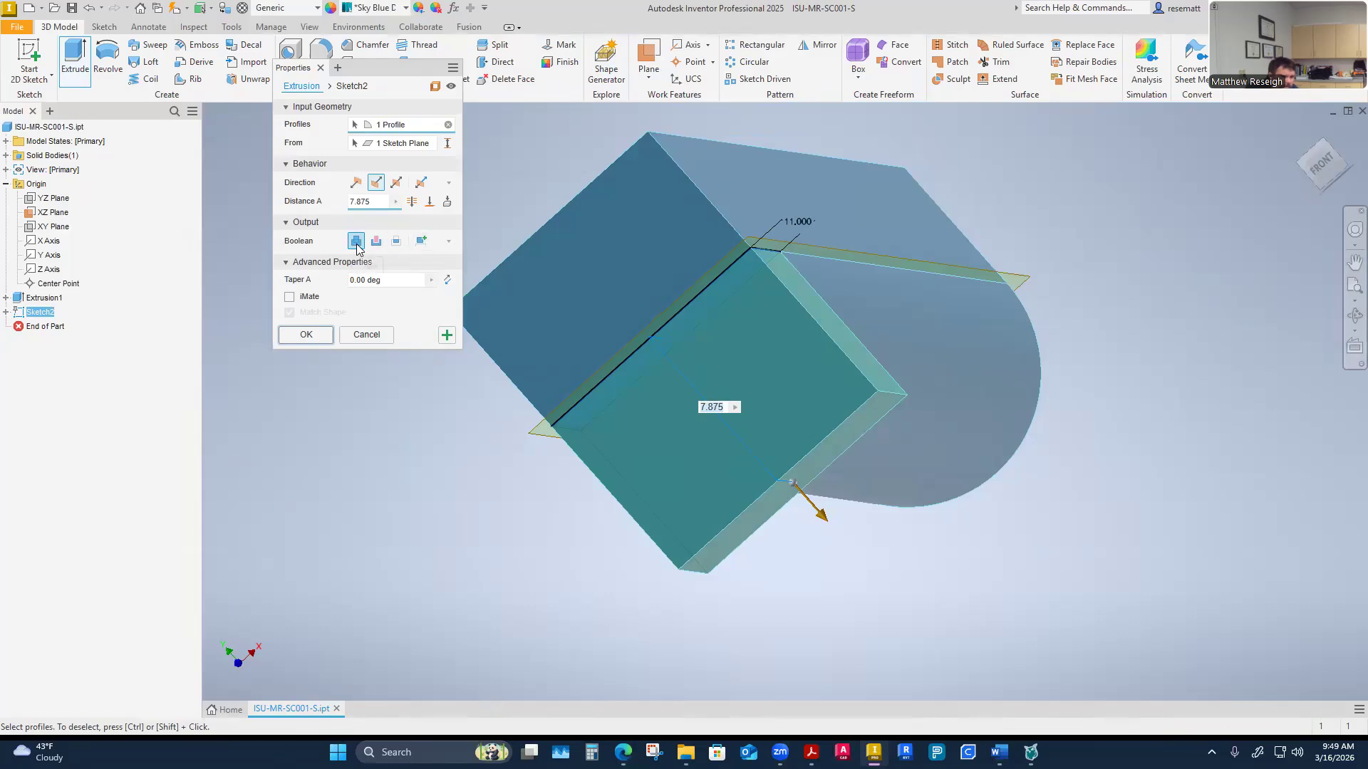
click(306, 335)
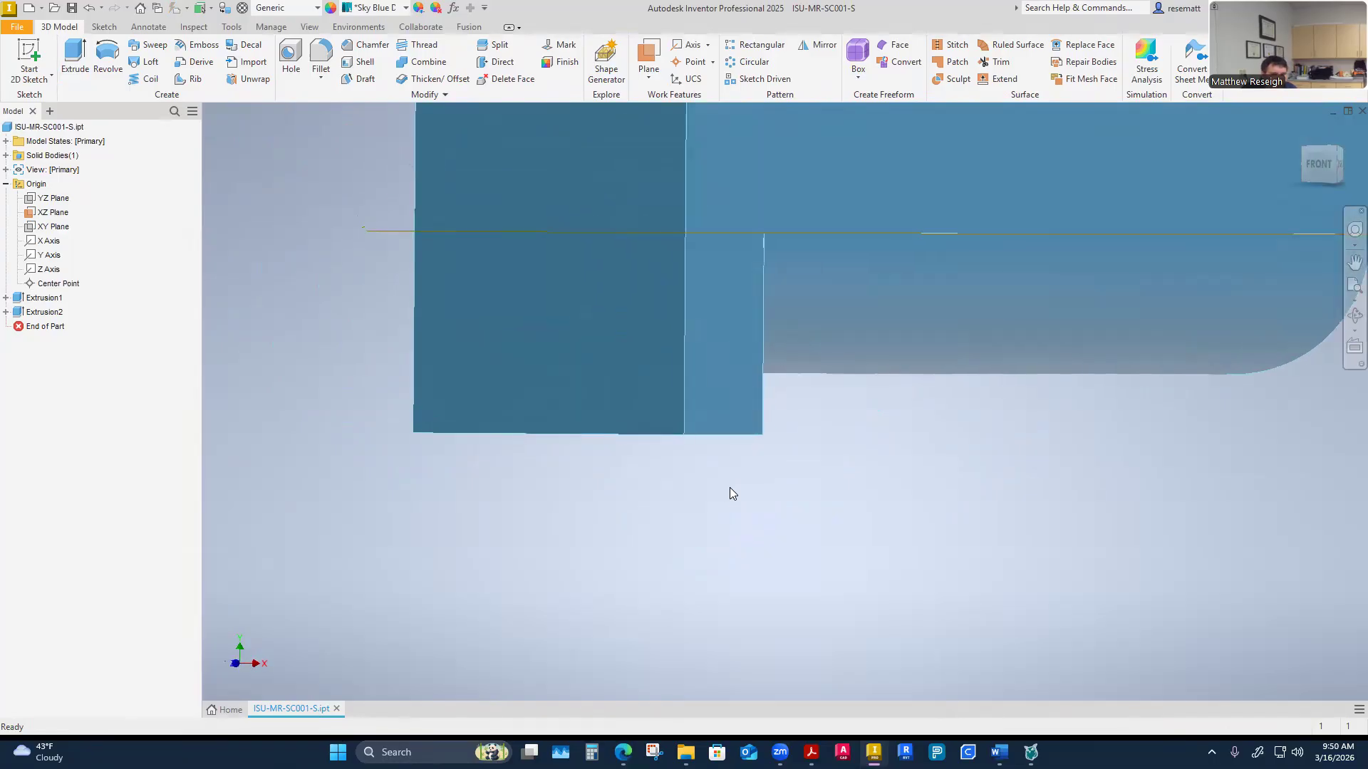
View the completed screw conveyor example image on the assignment web page
mouse_move(685, 752)
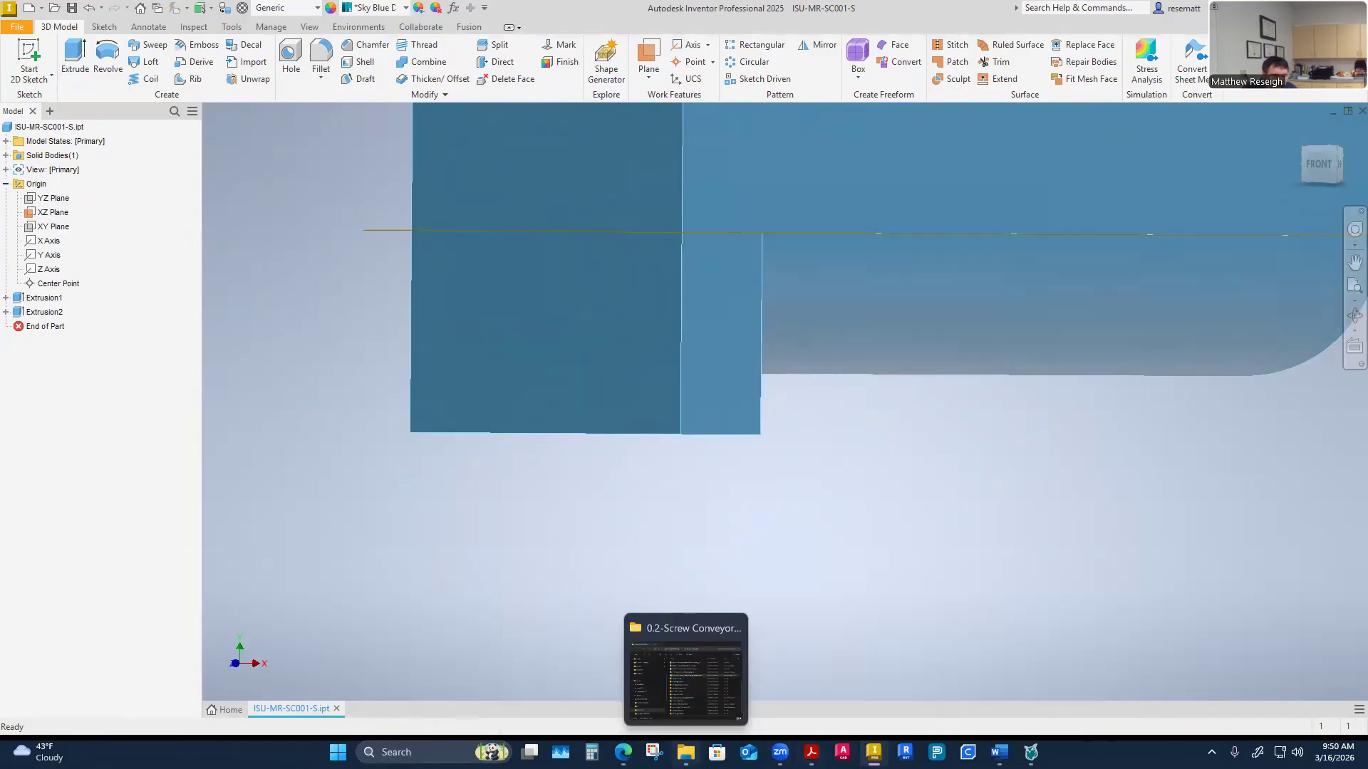
mouse_move(624, 752)
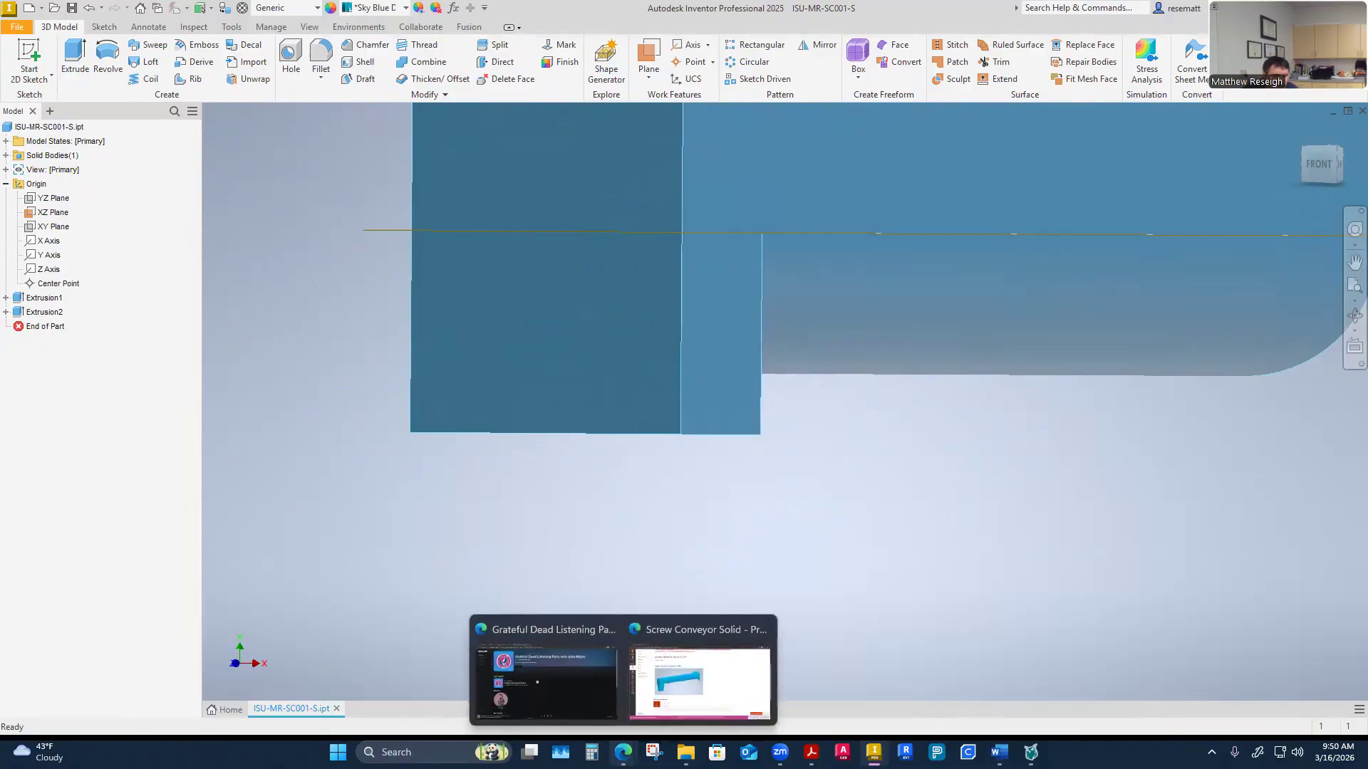
click(686, 700)
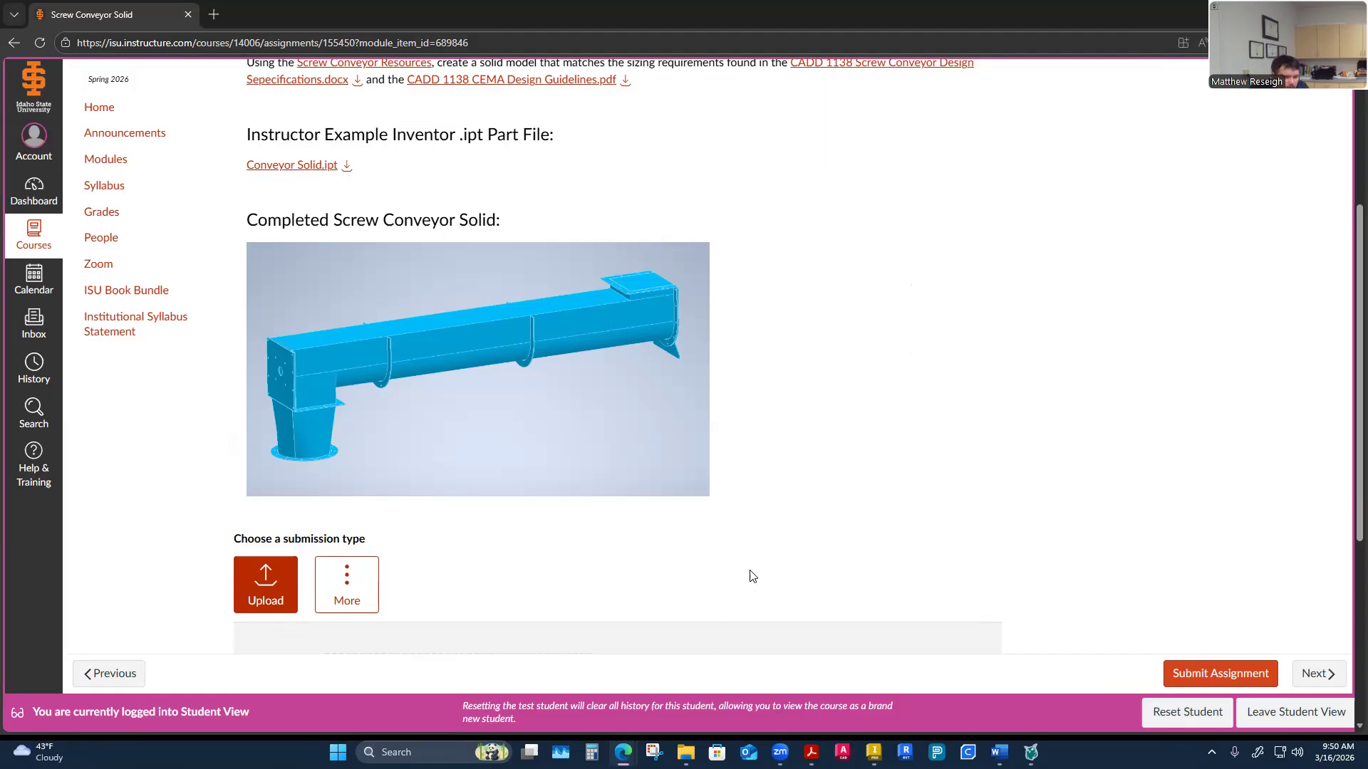
click(872, 751)
Orbit around the model to inspect the new extruded trough end block
shift+middle_drag(633, 516, 765, 517)
shift+middle_drag(765, 517, 696, 440)
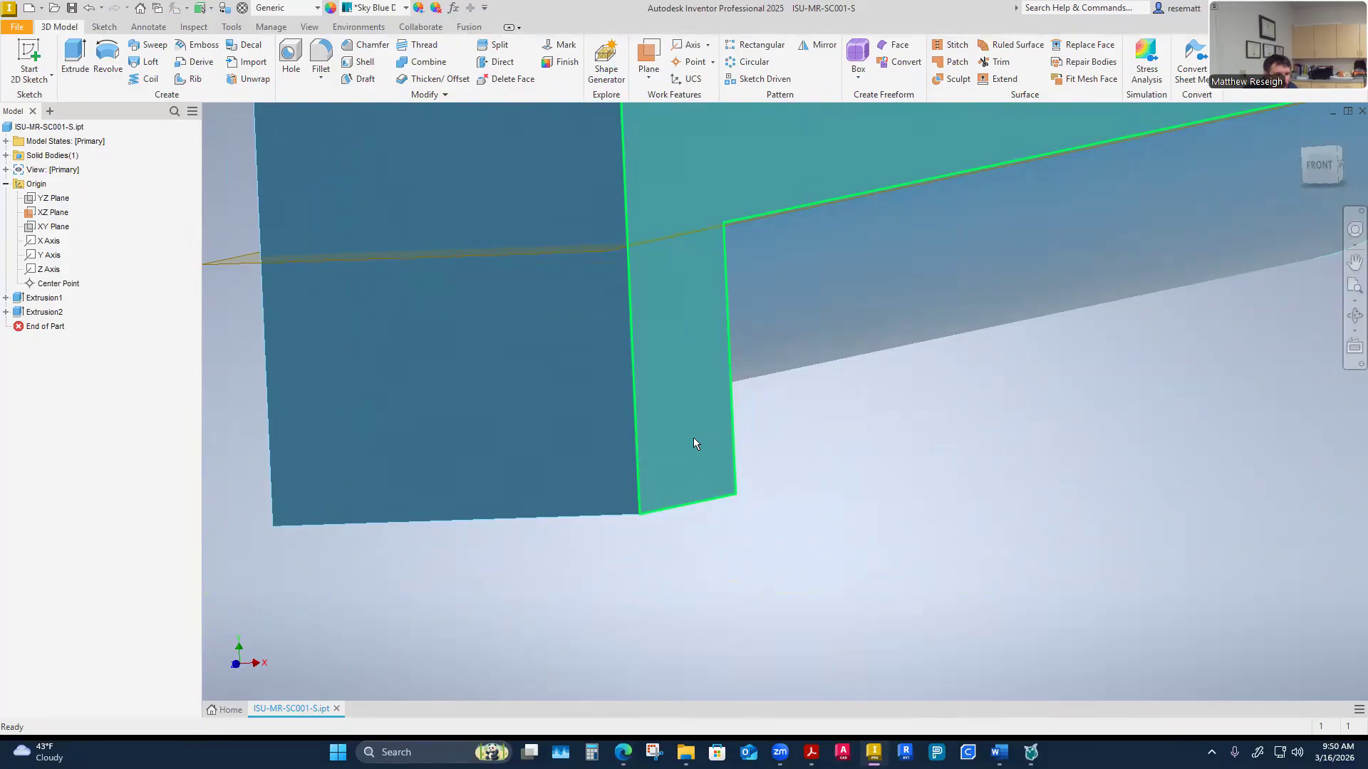
mouse_move(694, 438)
click(280, 145)
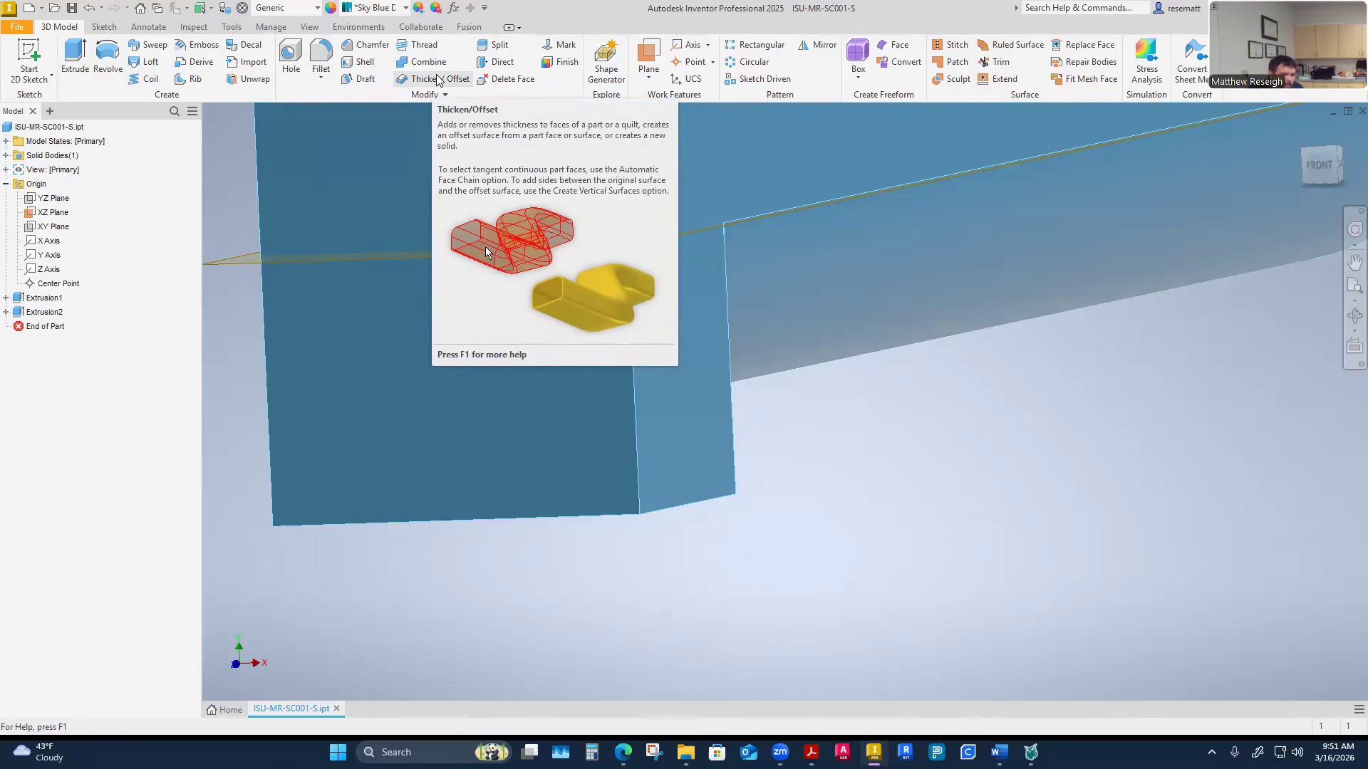
mouse_move(851, 576)
shift+middle_down()
mouse_move(845, 590)
mouse_move(836, 580)
shift+middle_up()
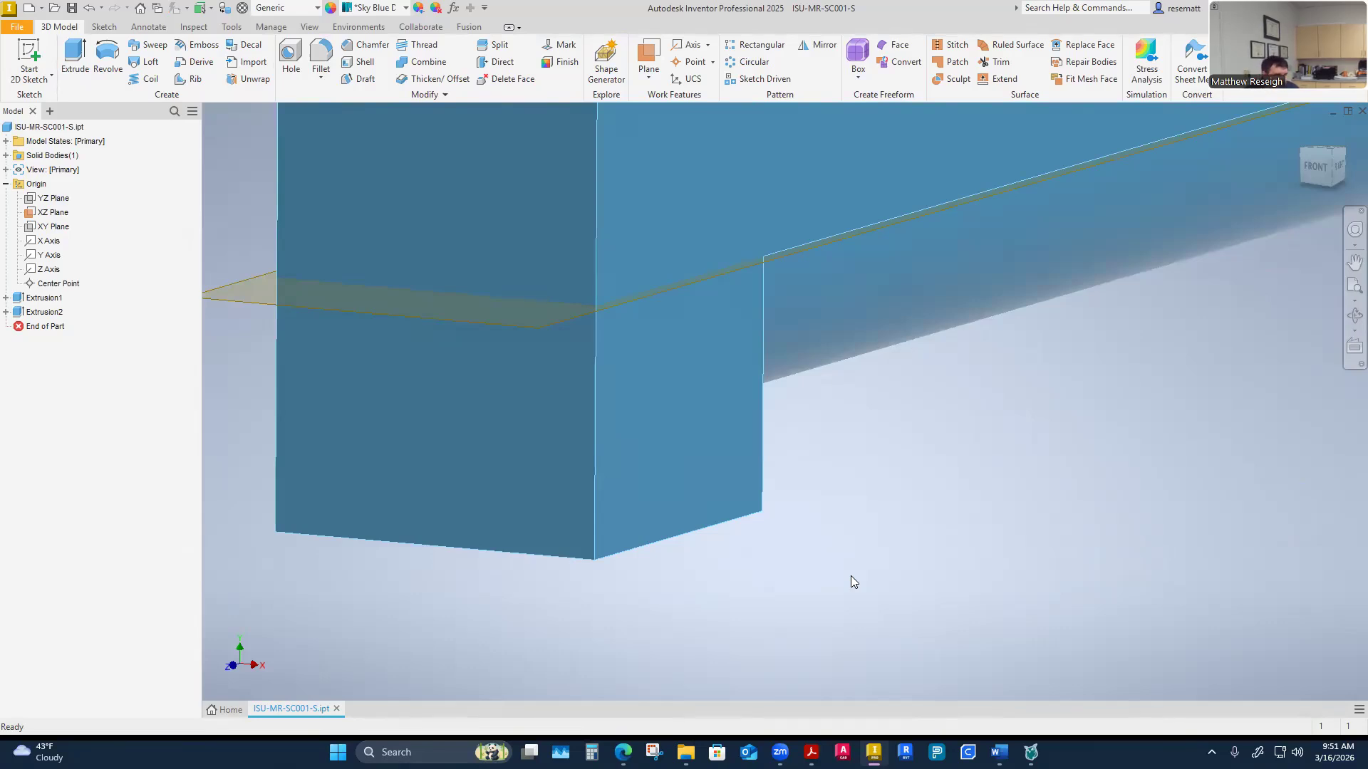
shift+middle_drag(851, 576, 822, 569)
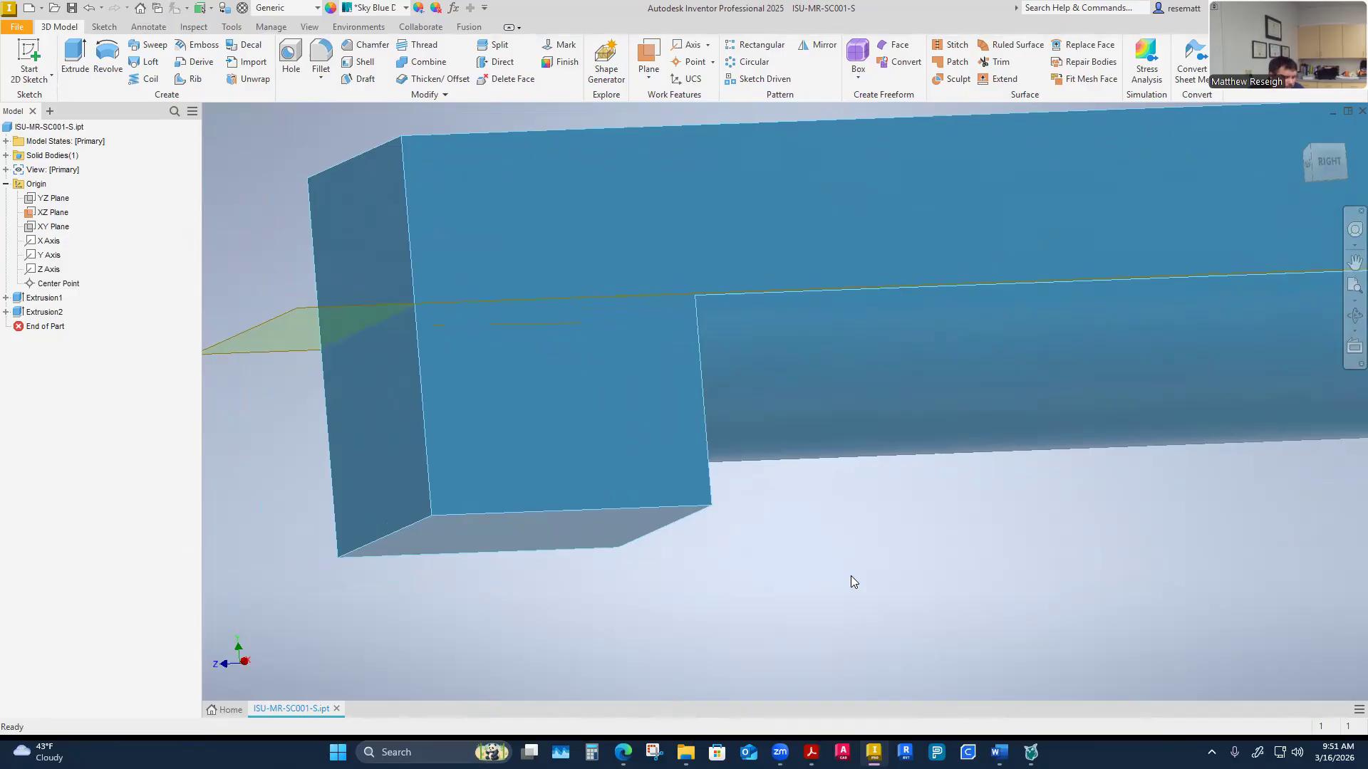
shift+middle_drag(850, 575, 900, 597)
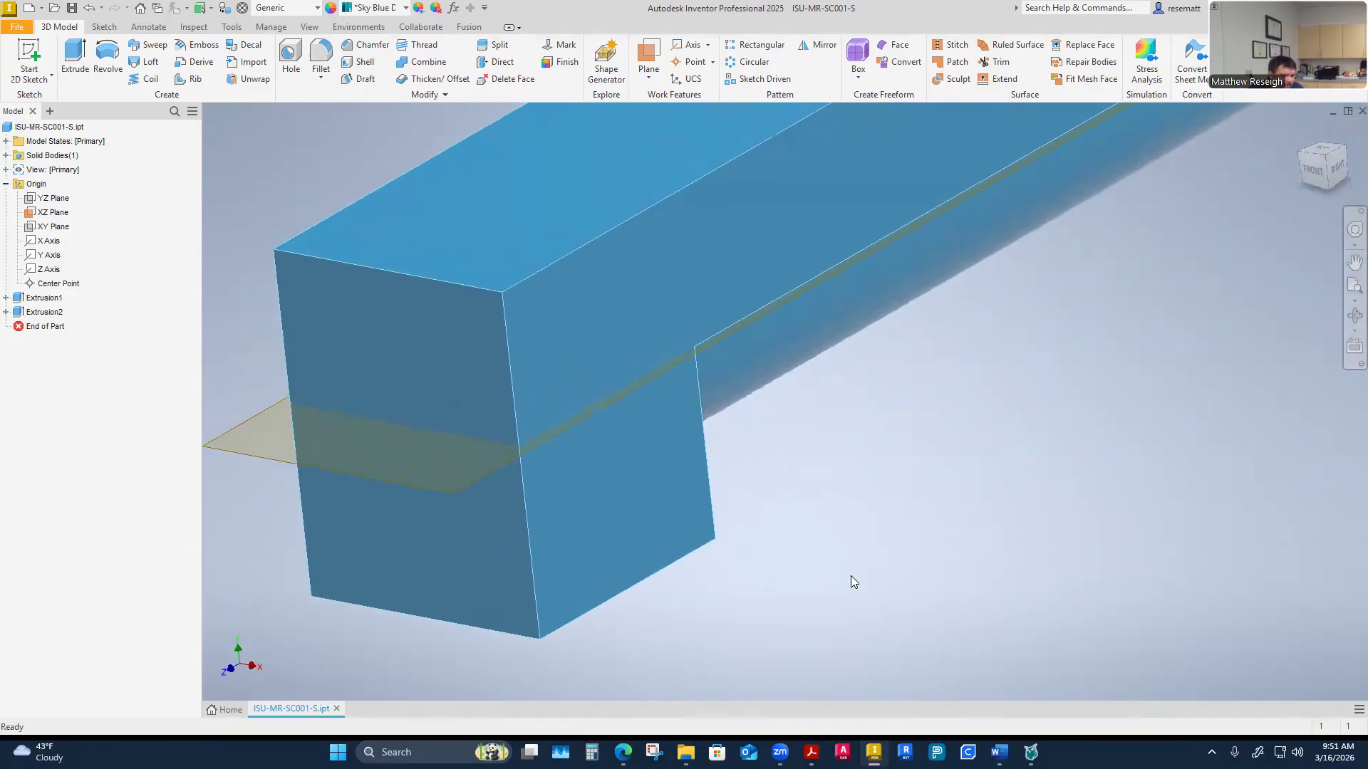
scroll(851, 575, down, 1)
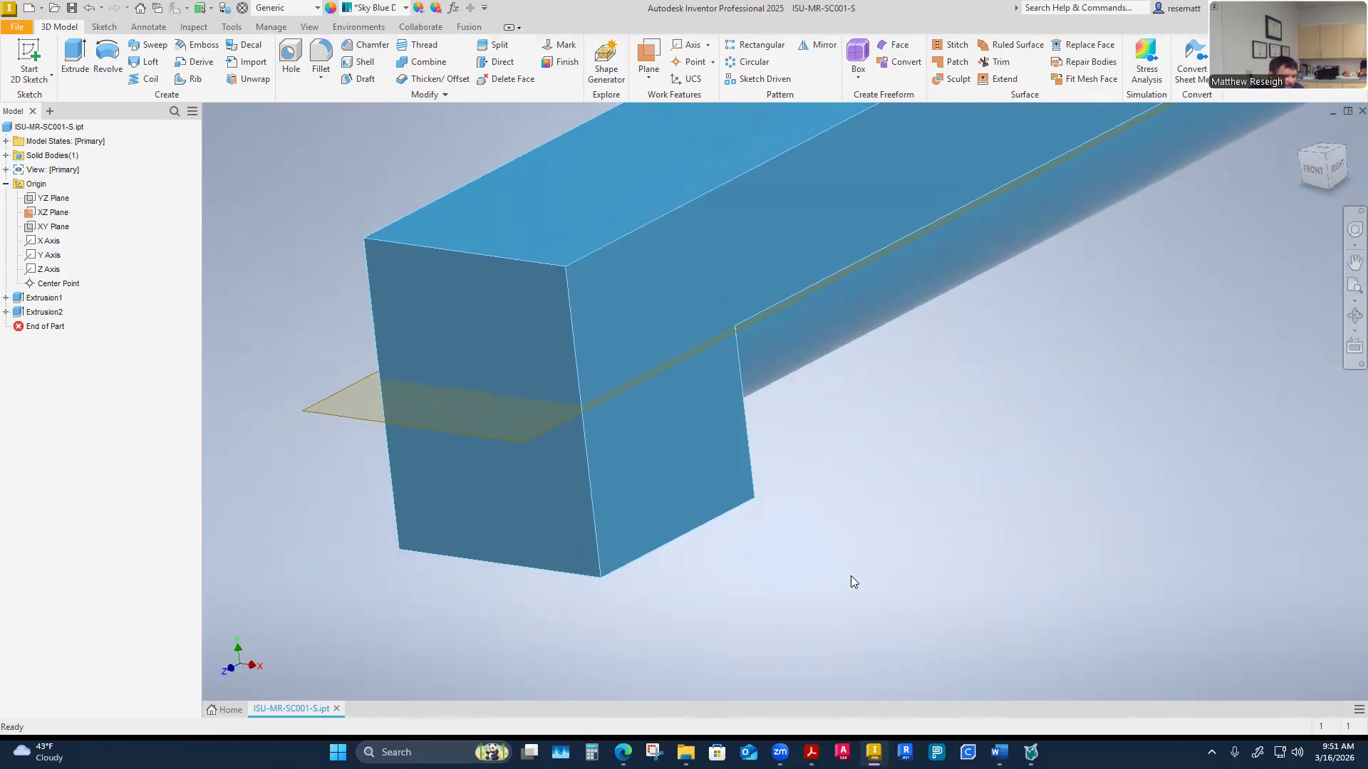
shift+middle_drag(851, 575, 890, 575)
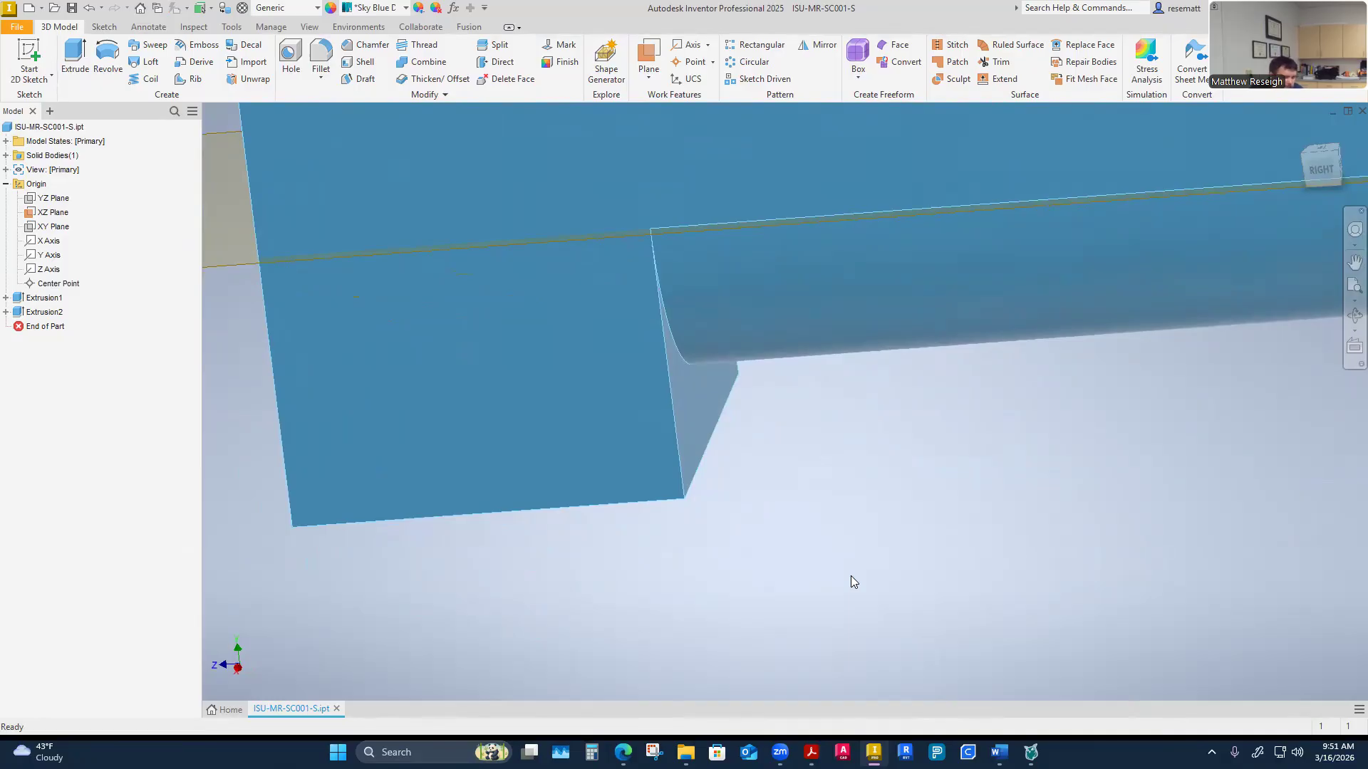
shift+middle_drag(850, 576, 919, 570)
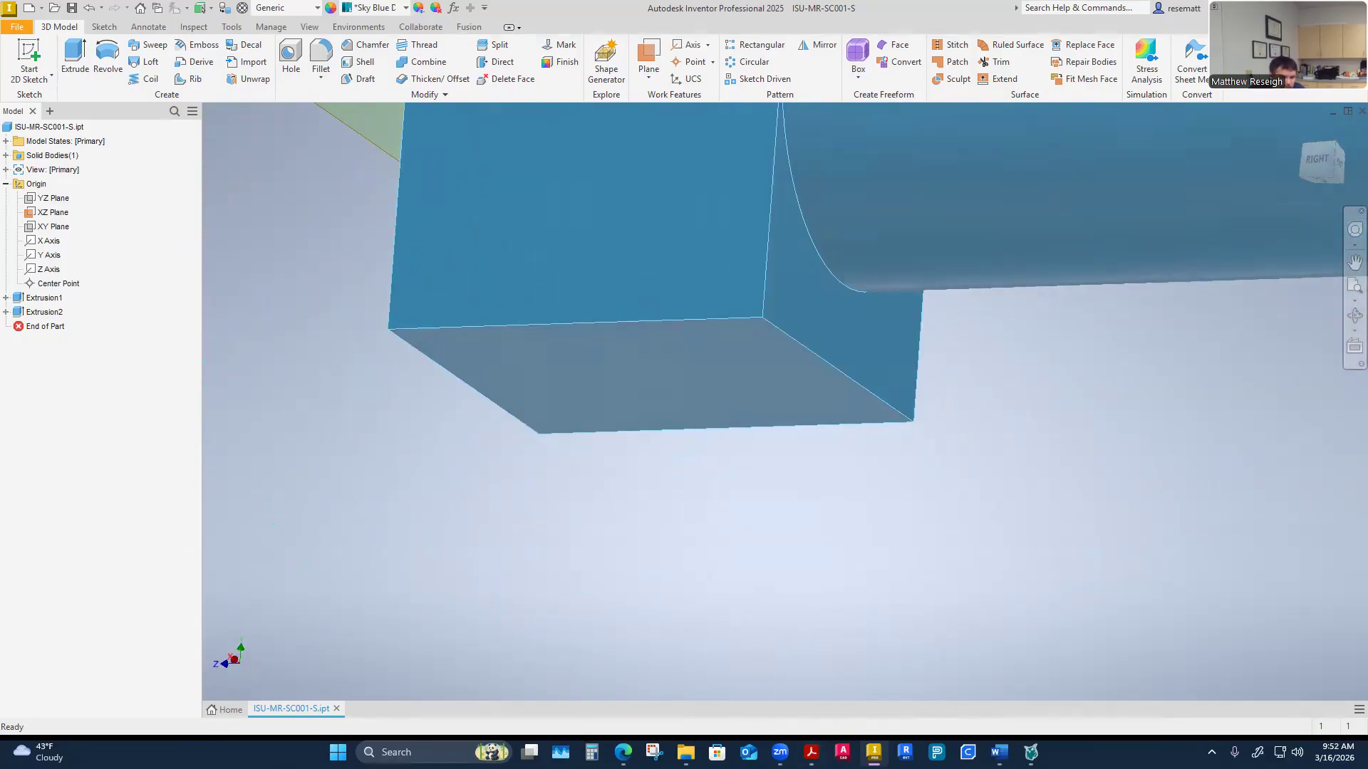
Scroll through the trough end and spout drawings in the CEMA guidelines PDF
mouse_move(812, 752)
click(1049, 687)
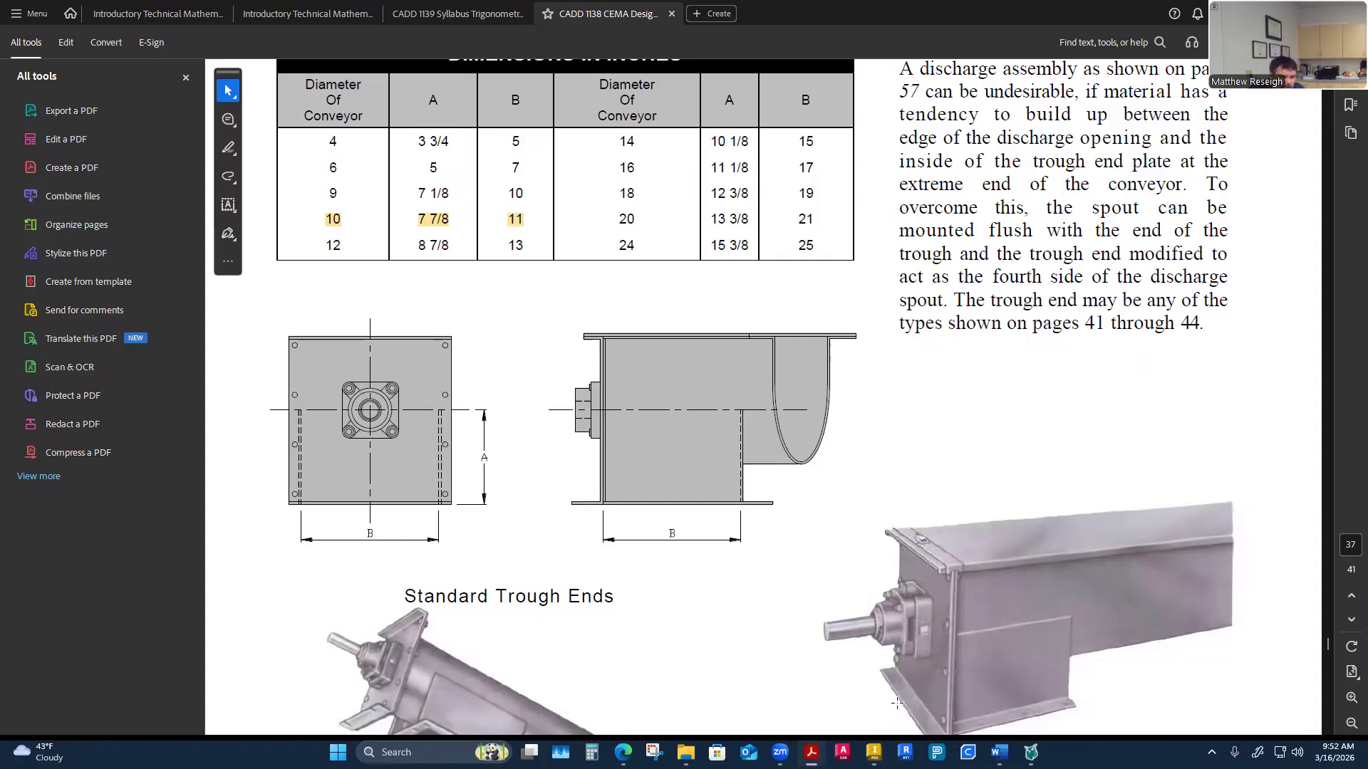
scroll(920, 479, down, 1)
scroll(920, 479, down, 3)
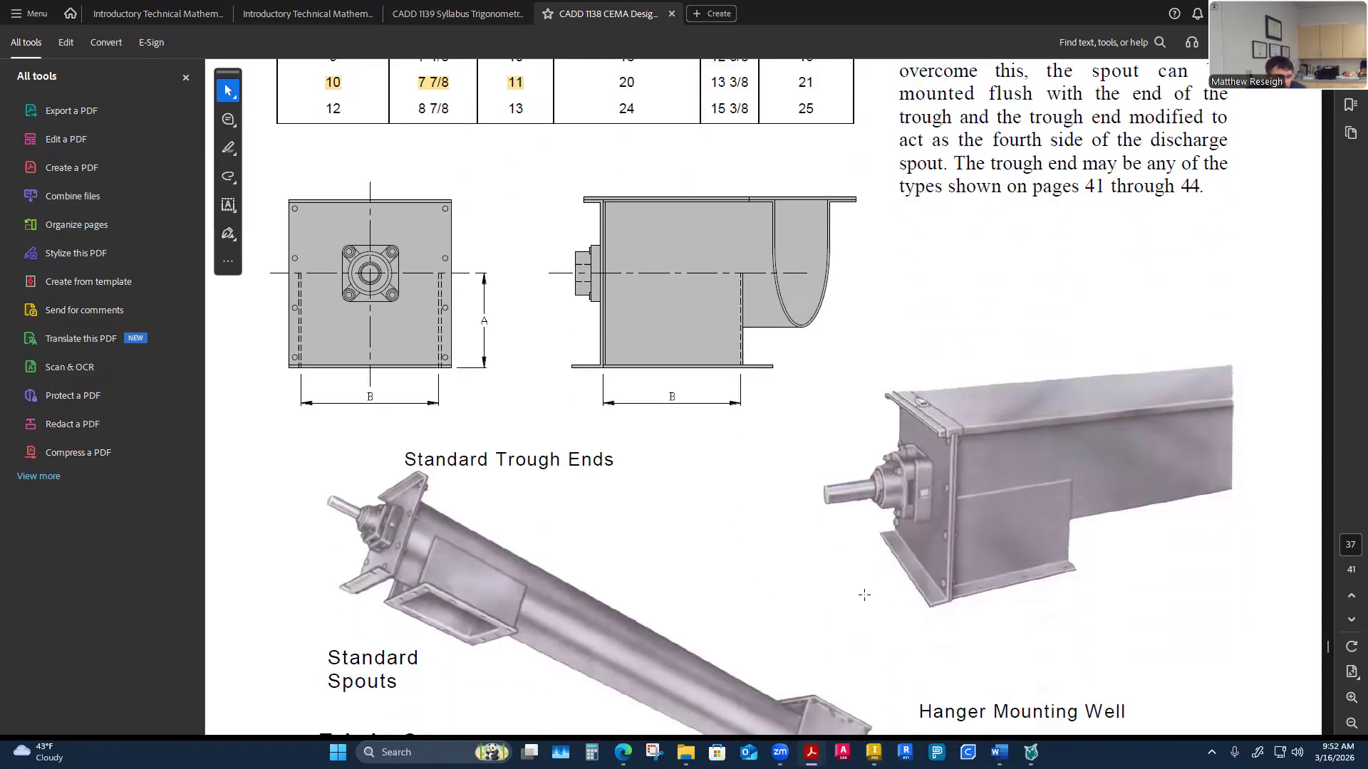
scroll(864, 595, down, 1)
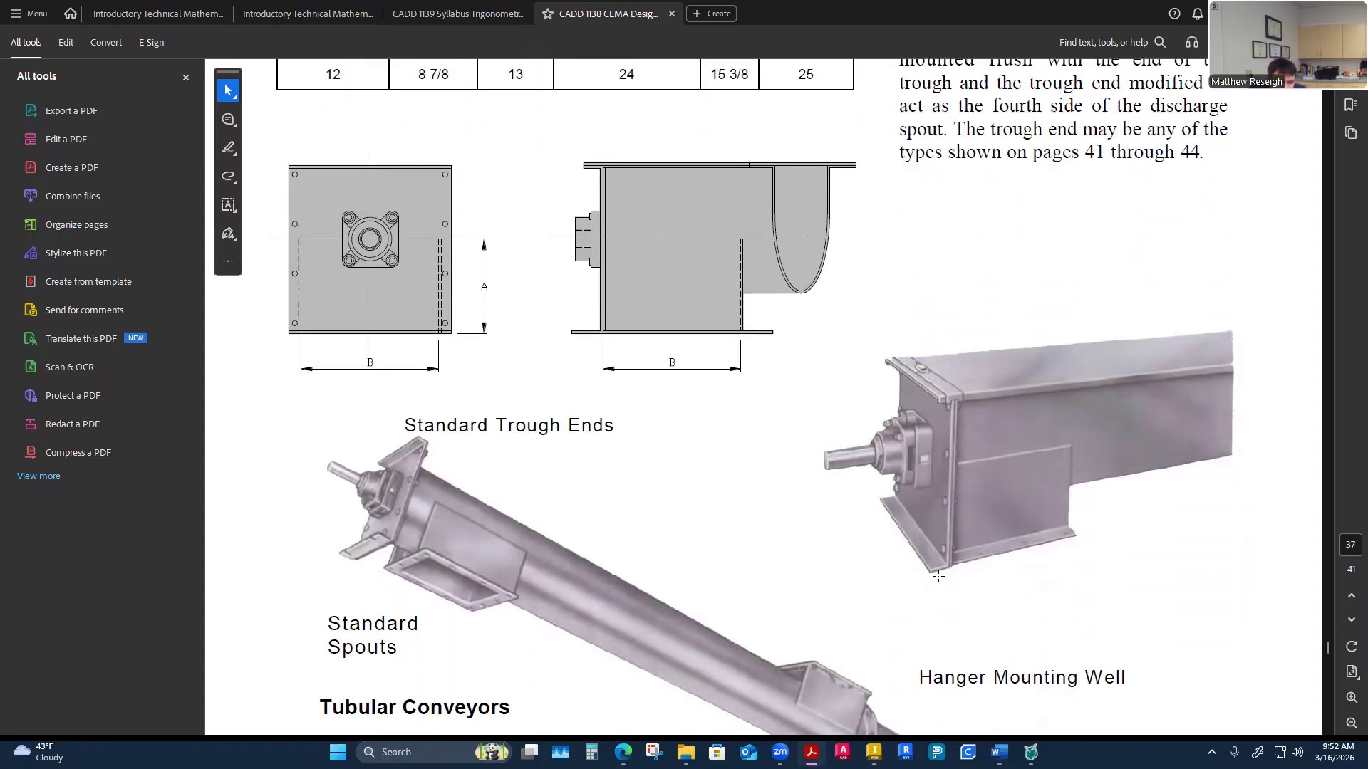
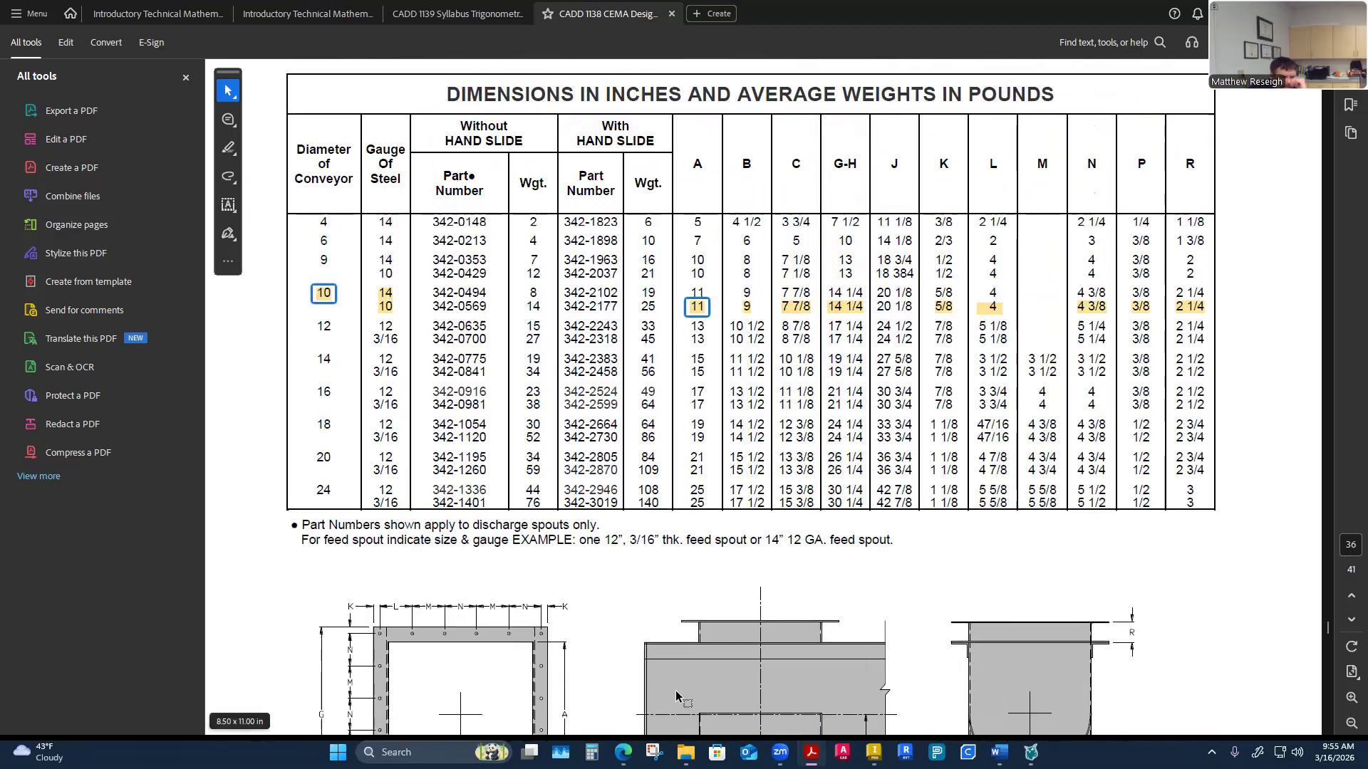
Examine the 10-inch conveyor row of the spout dimension table alongside the feed and discharge spout drawings
scroll(712, 694, down, 2)
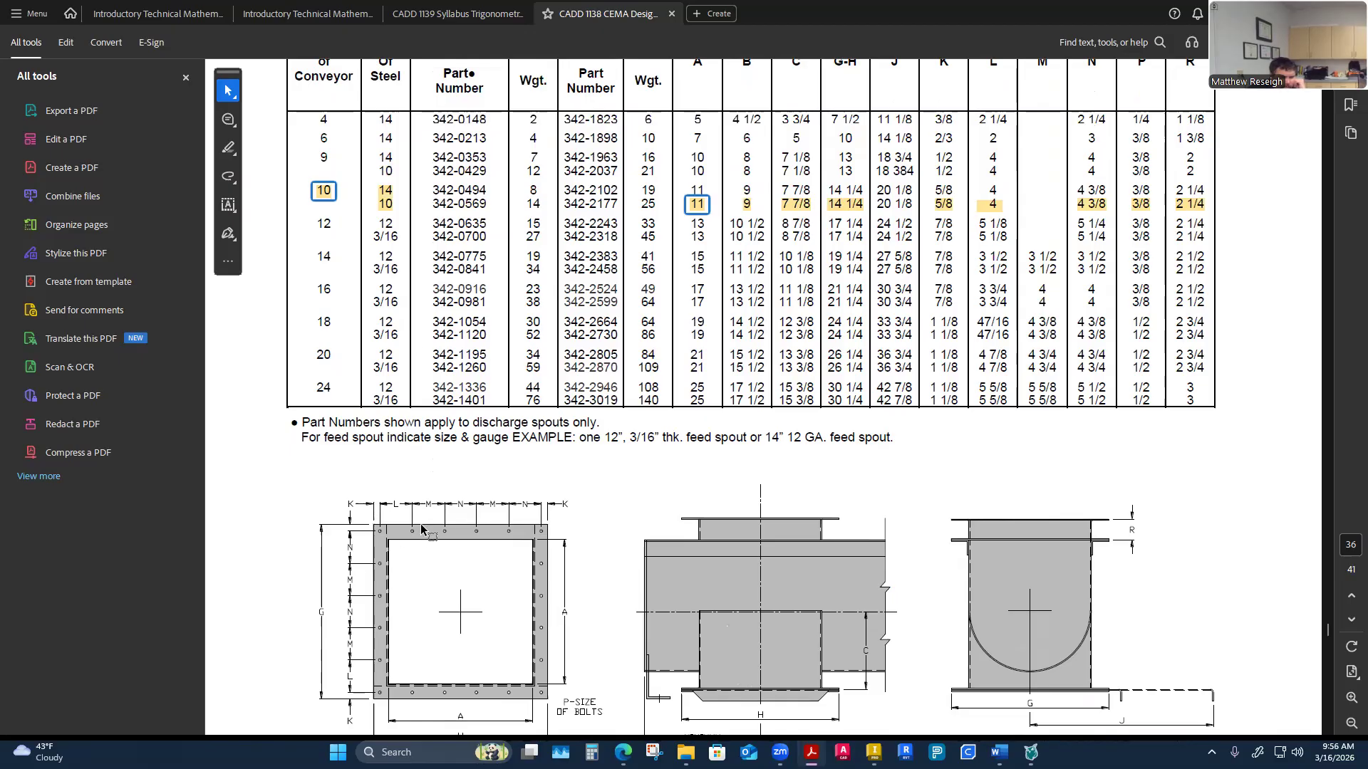
scroll(392, 611, up, 1)
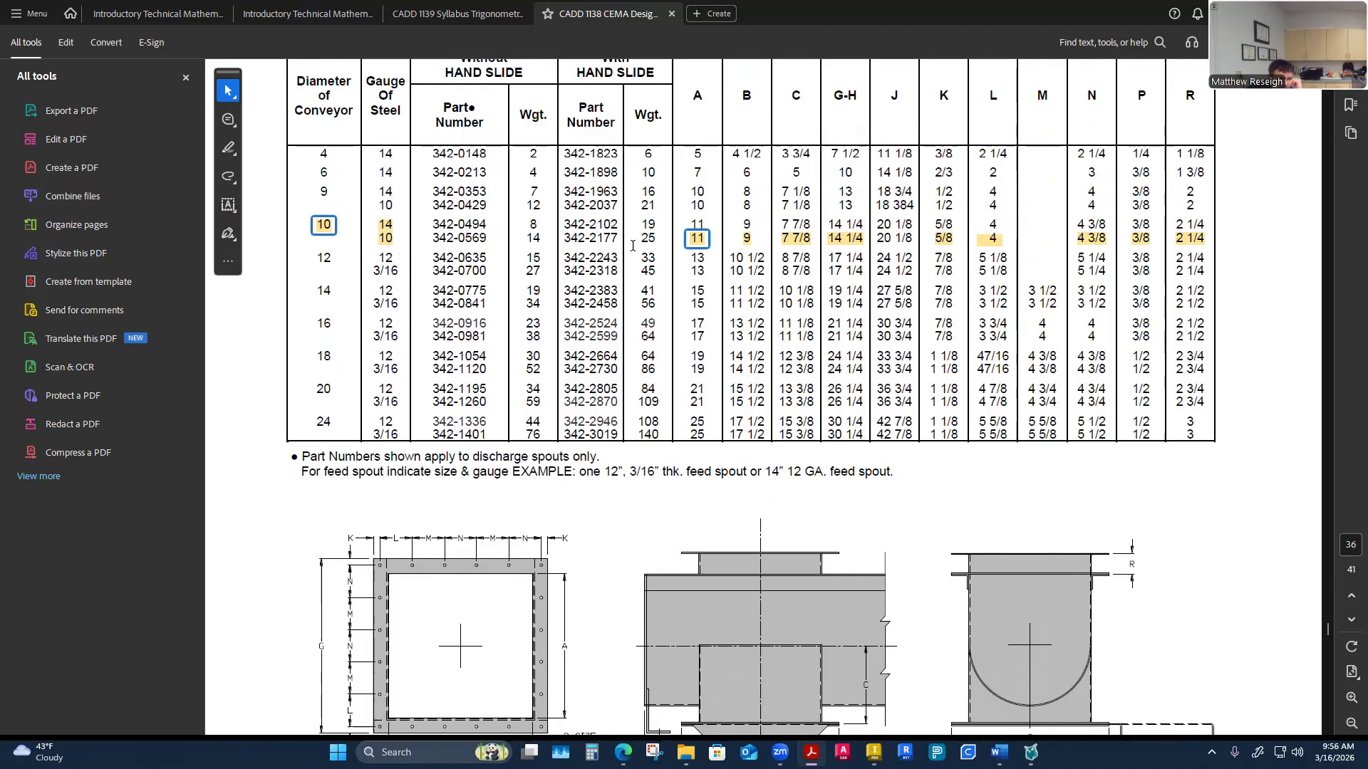
scroll(587, 473, down, 2)
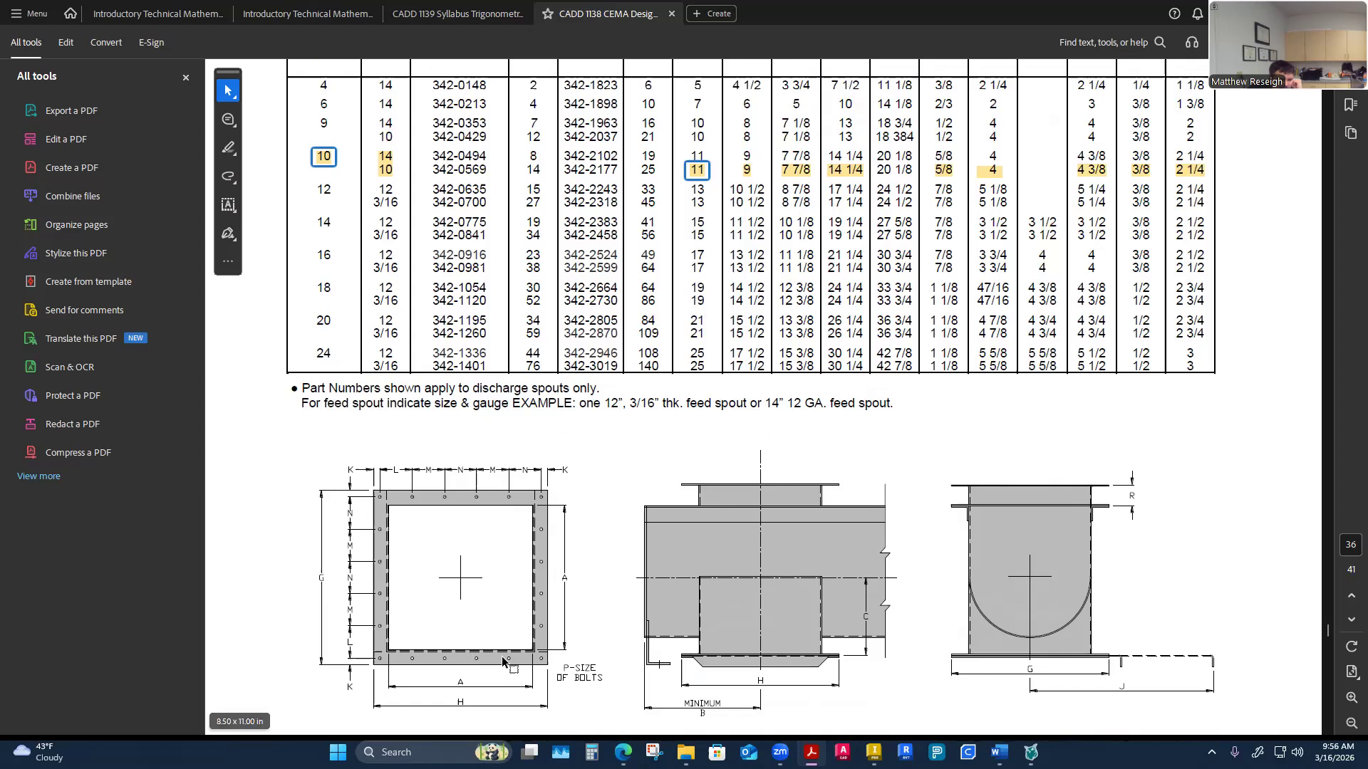
scroll(514, 666, up, 1)
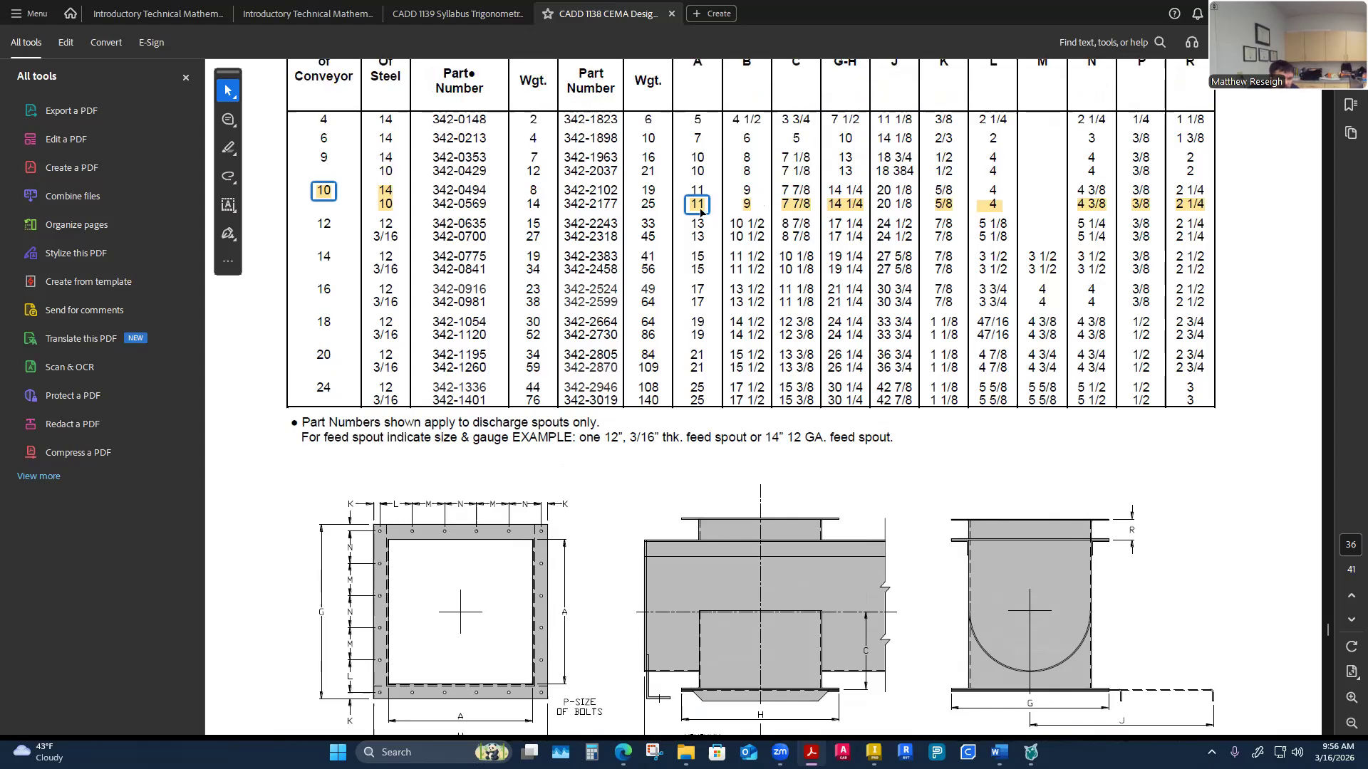
scroll(700, 211, up, 2)
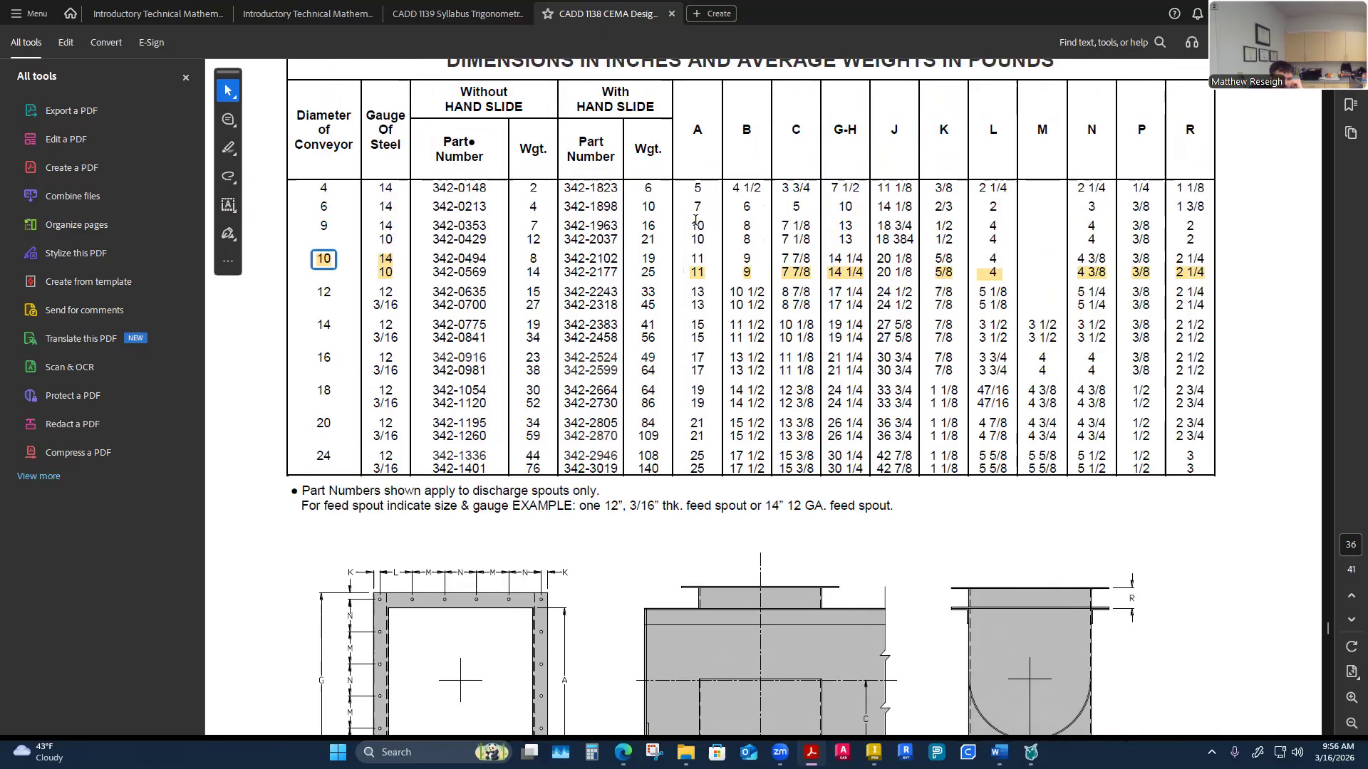
scroll(700, 211, down, 3)
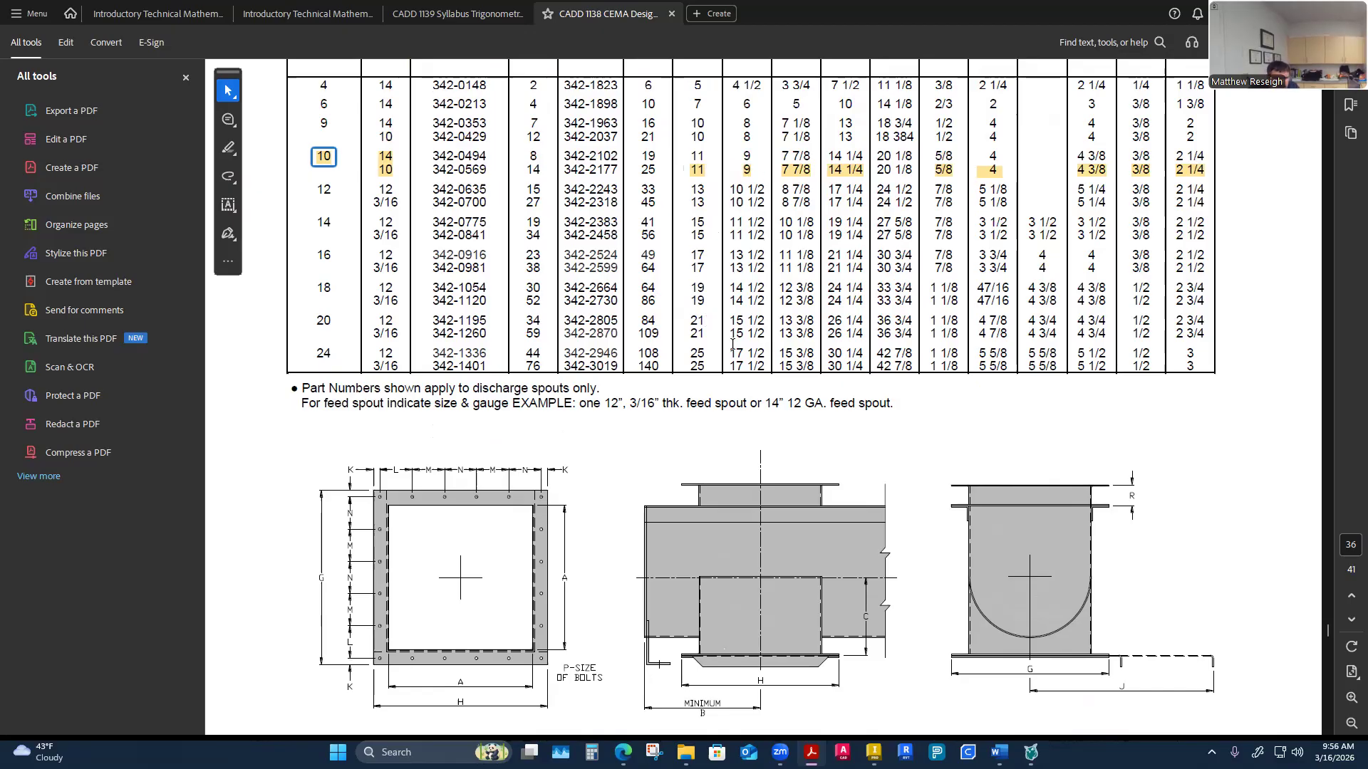
scroll(732, 345, up, 2)
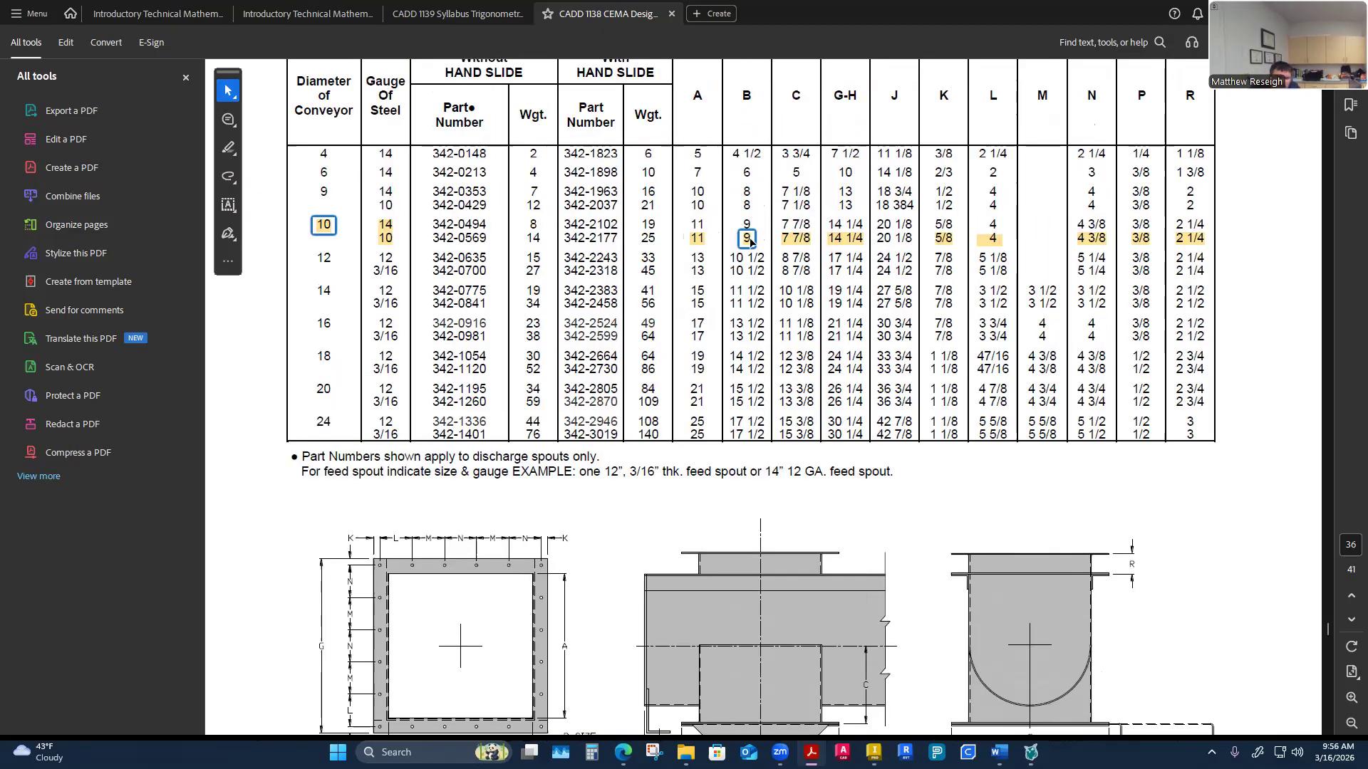
scroll(761, 295, down, 2)
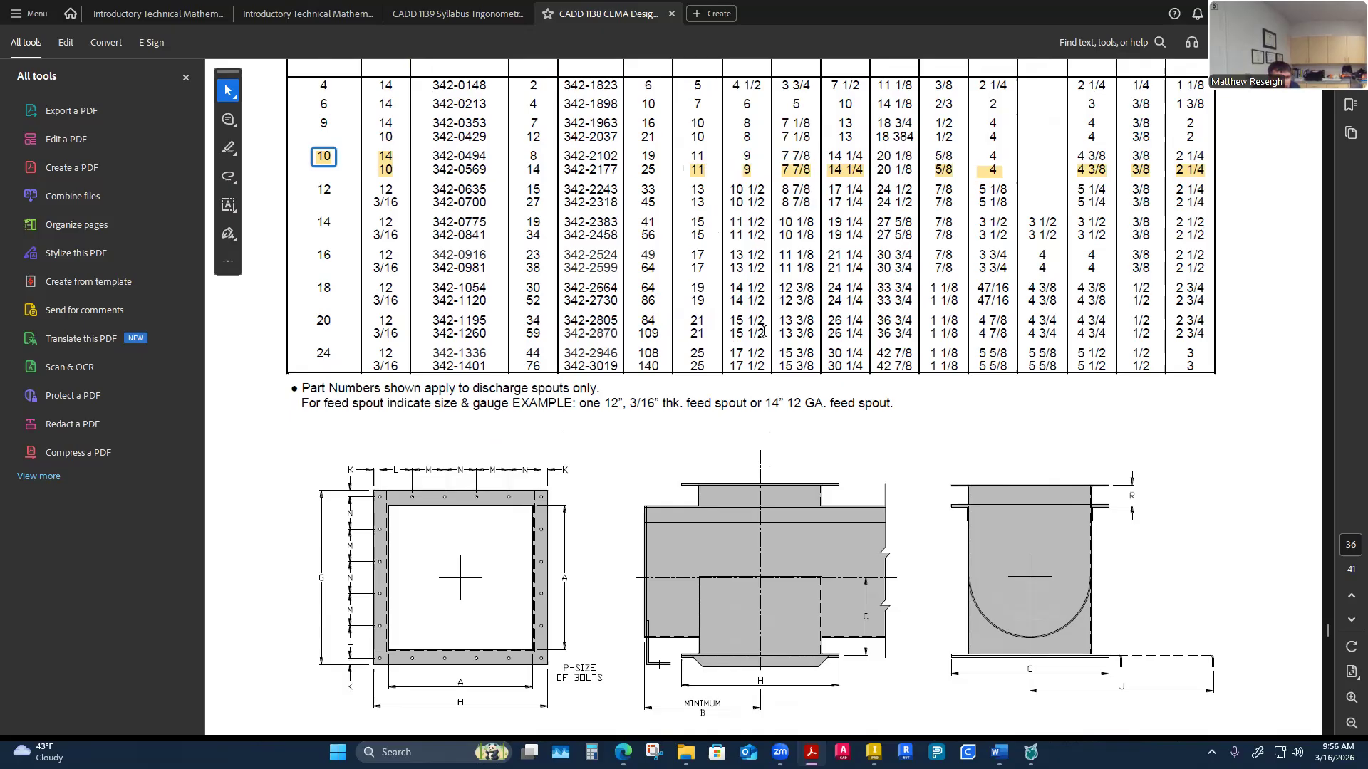
scroll(762, 331, up, 3)
scroll(781, 281, down, 3)
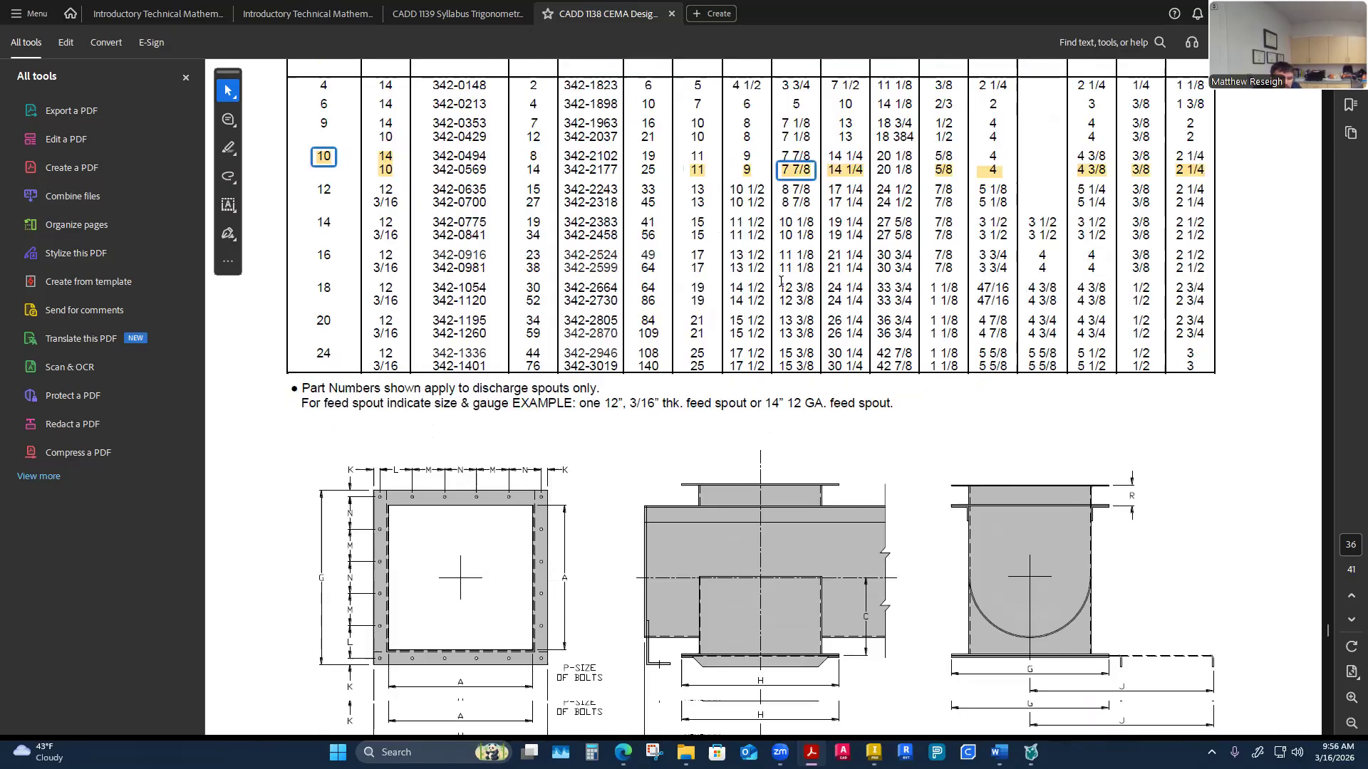
scroll(741, 374, down, 2)
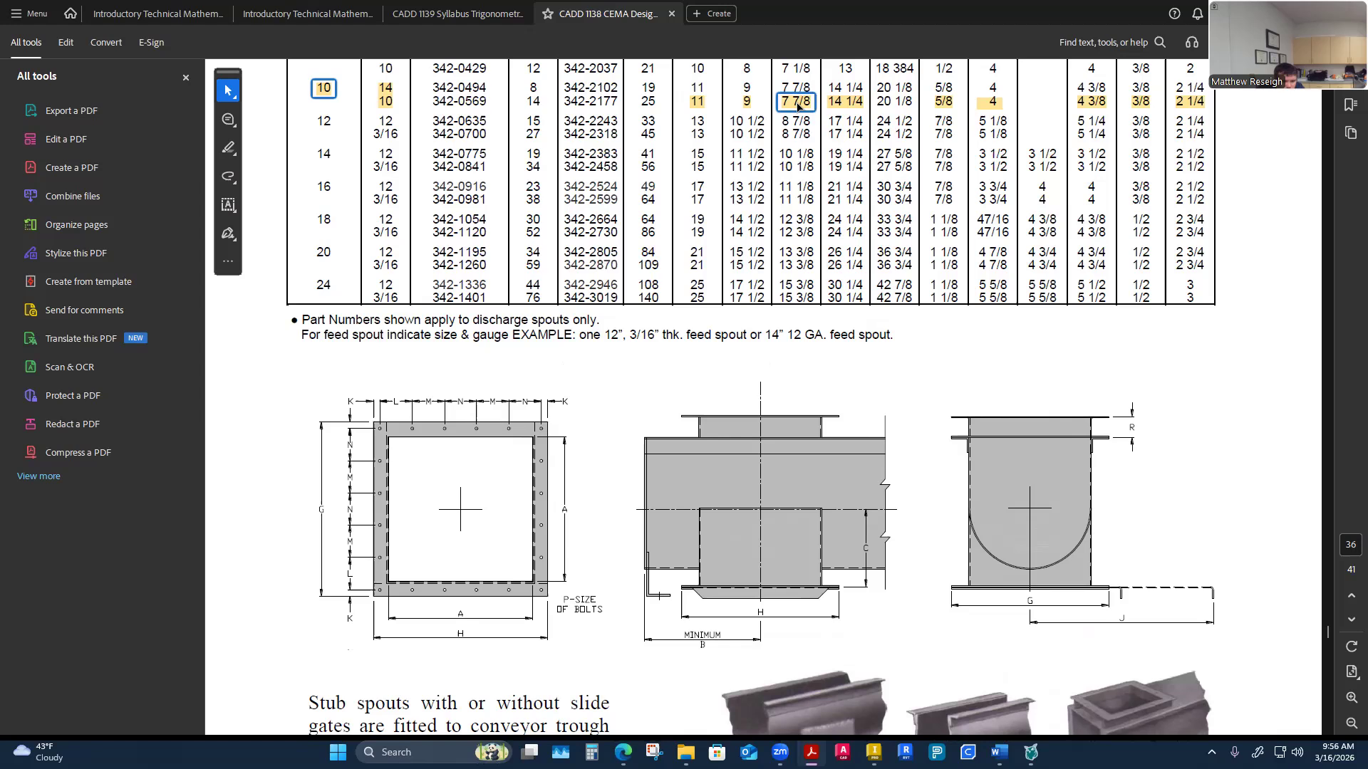
scroll(798, 107, up, 2)
scroll(801, 207, up, 2)
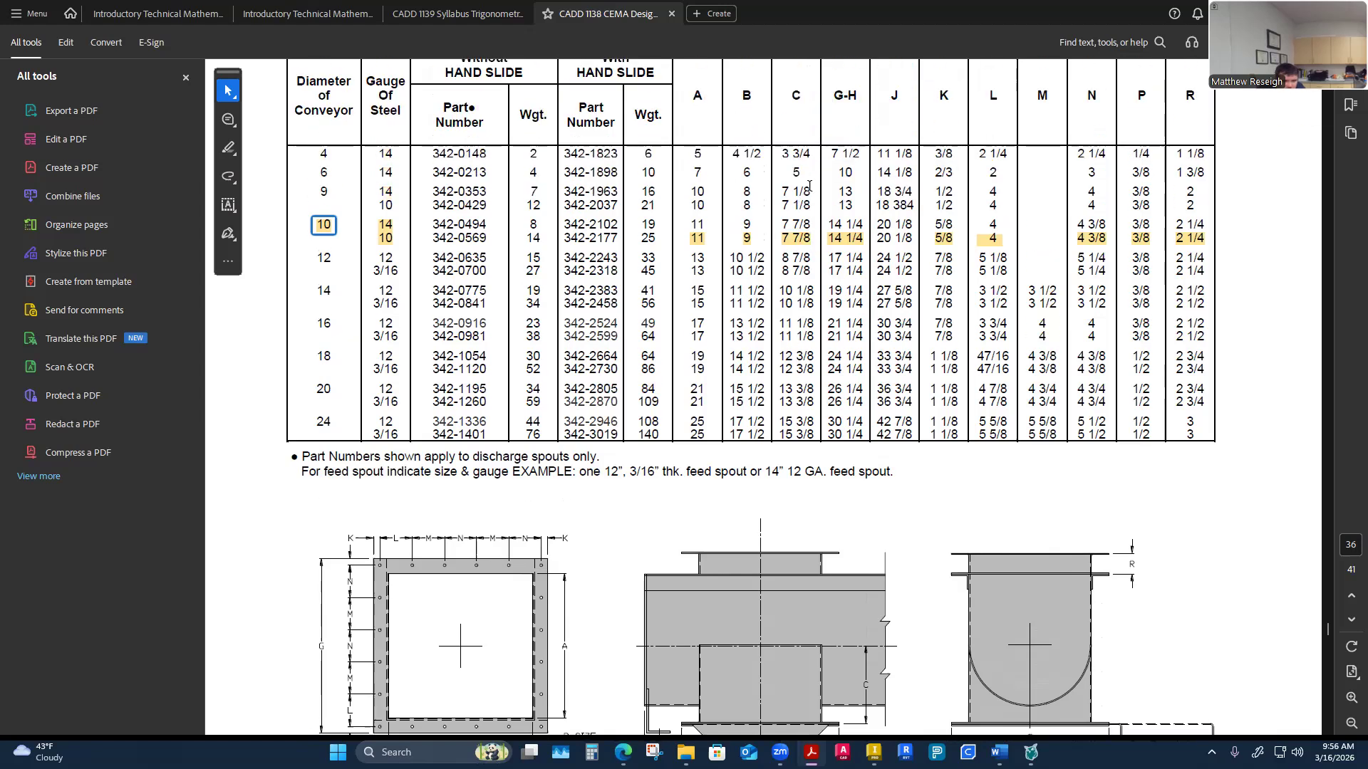
scroll(797, 331, down, 3)
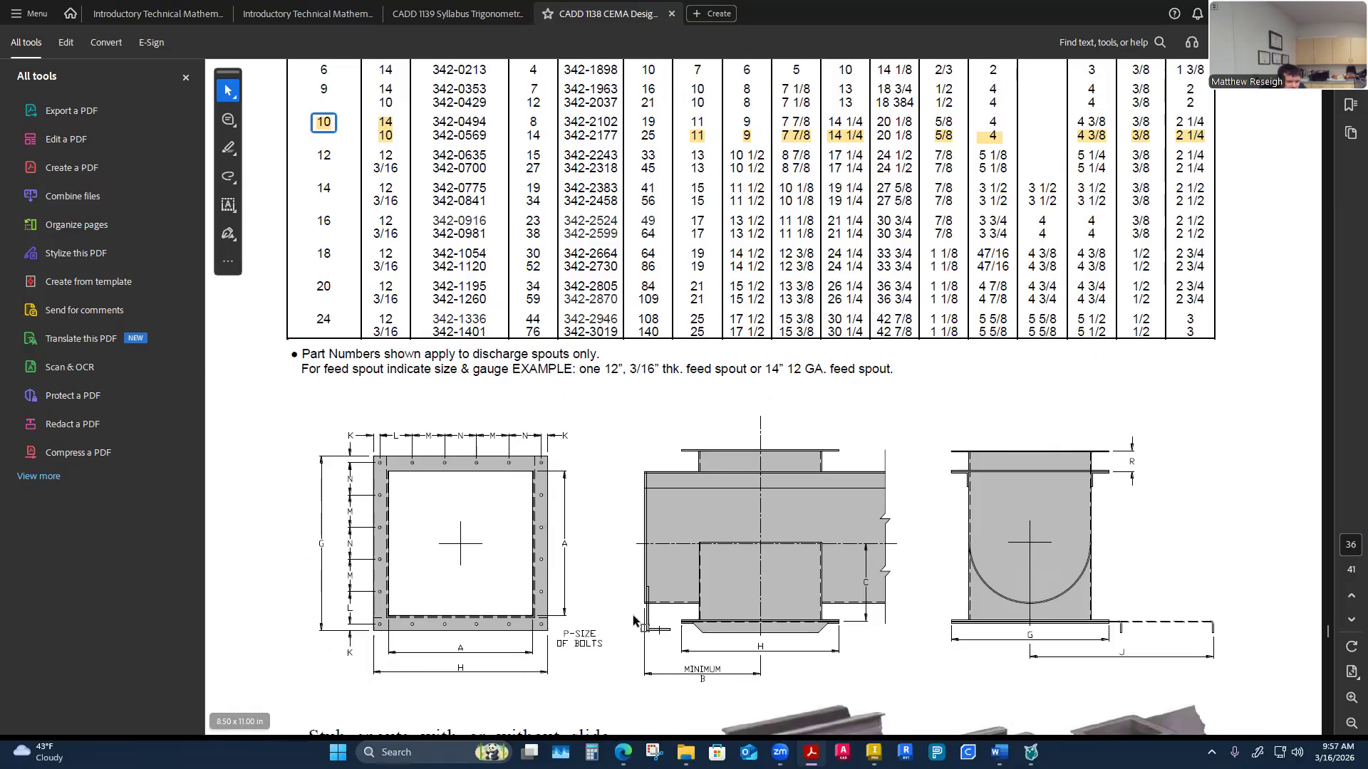
scroll(778, 156, up, 1)
scroll(792, 158, up, 2)
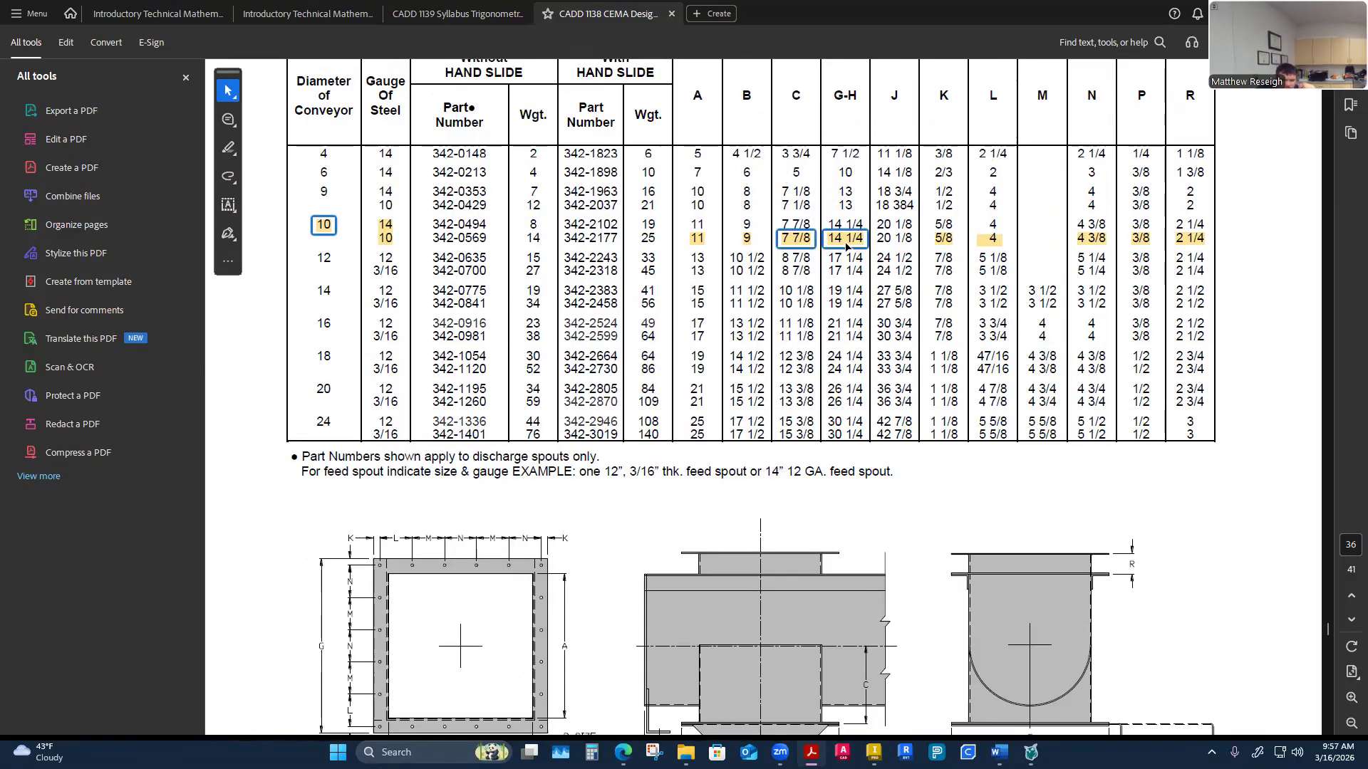
scroll(598, 634, down, 3)
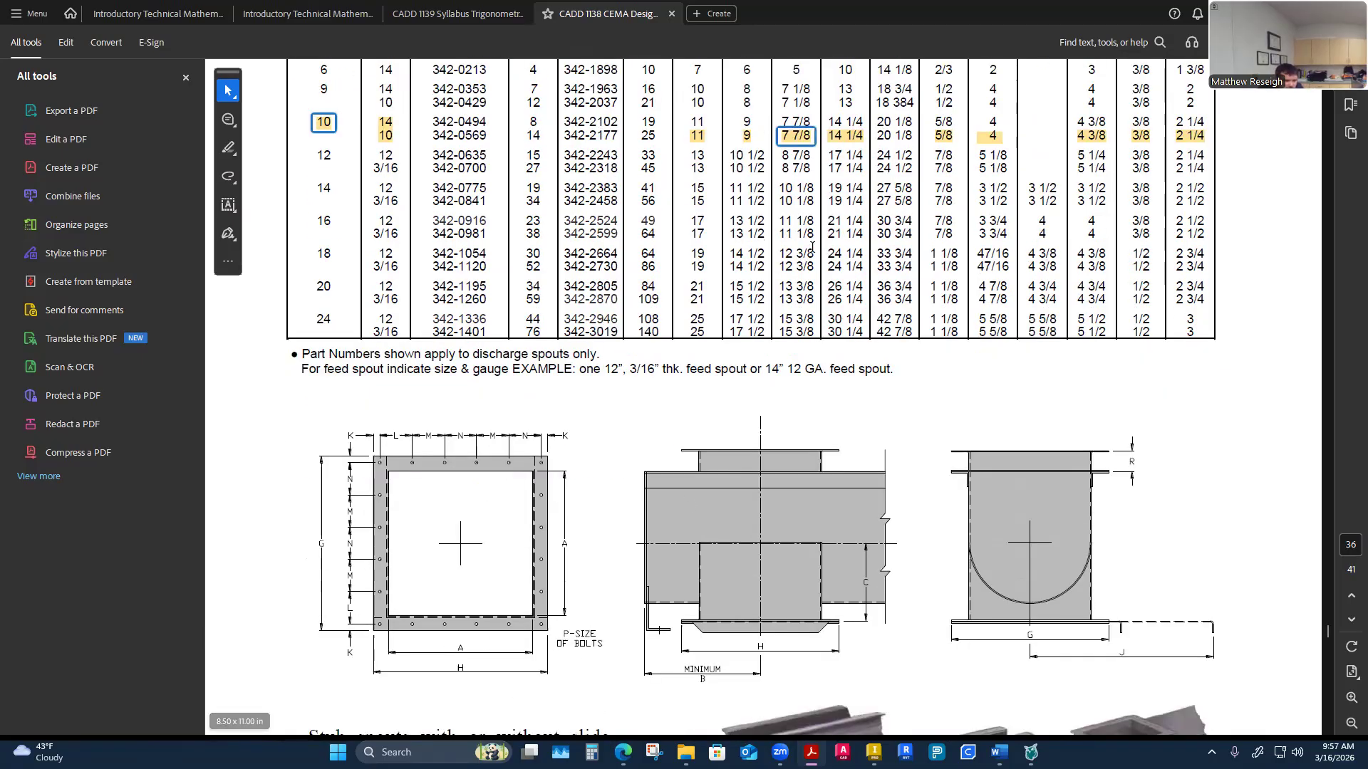
scroll(870, 235, up, 2)
scroll(870, 235, up, 2)
scroll(606, 548, down, 4)
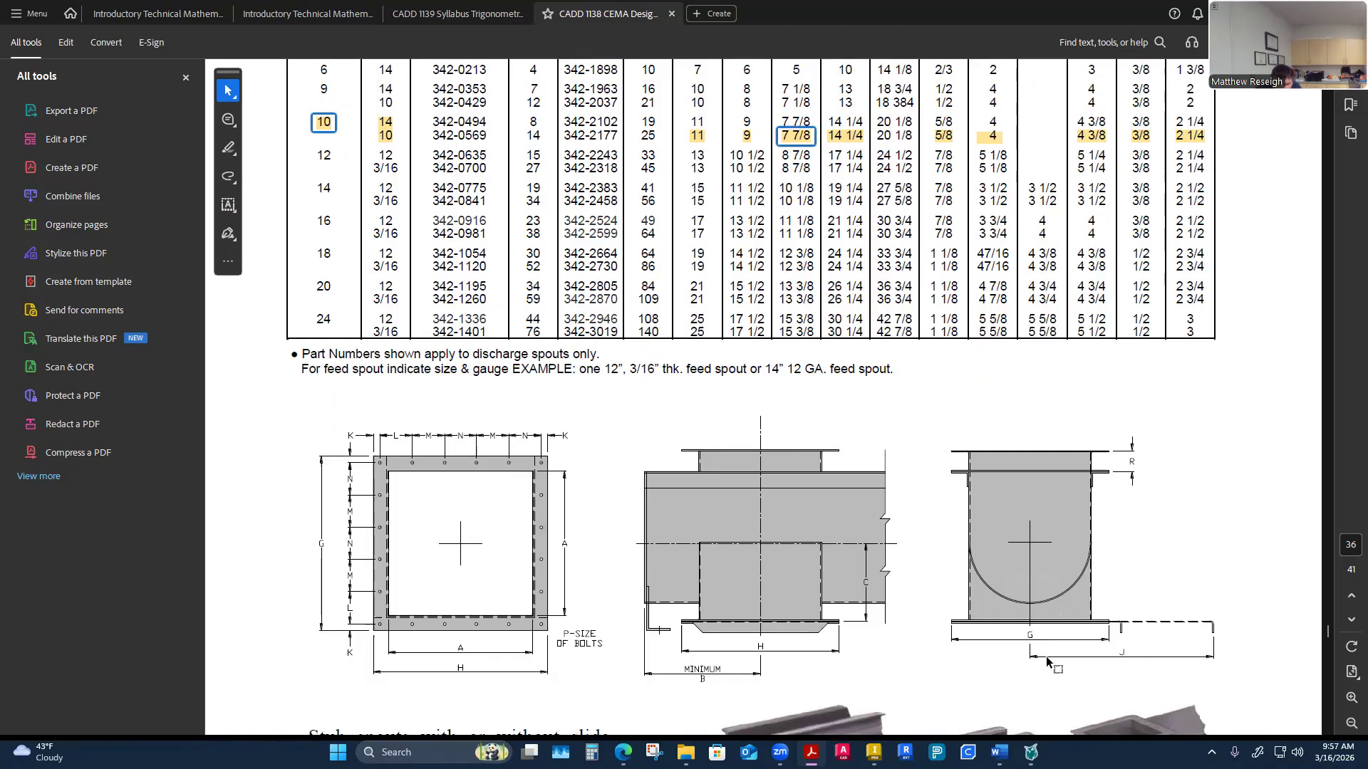
scroll(1056, 666, up, 2)
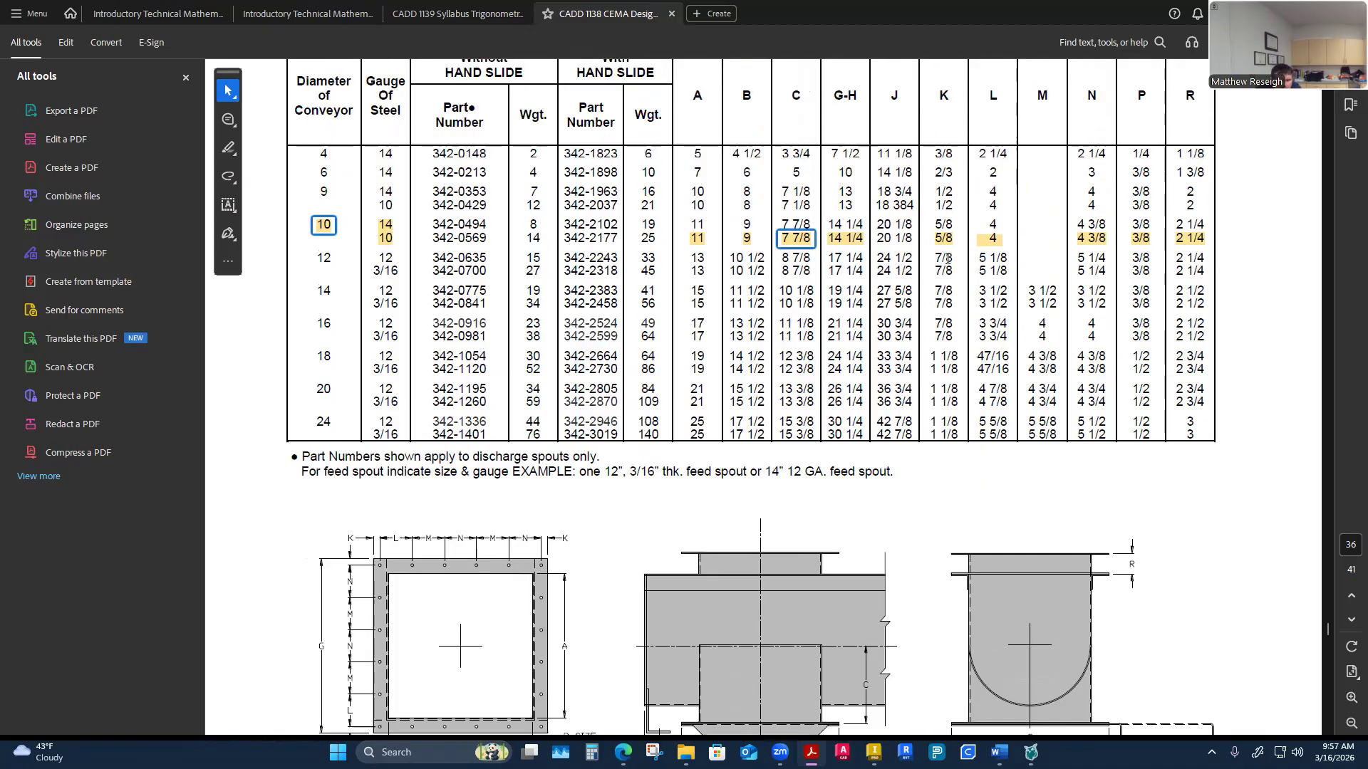
scroll(590, 522, down, 5)
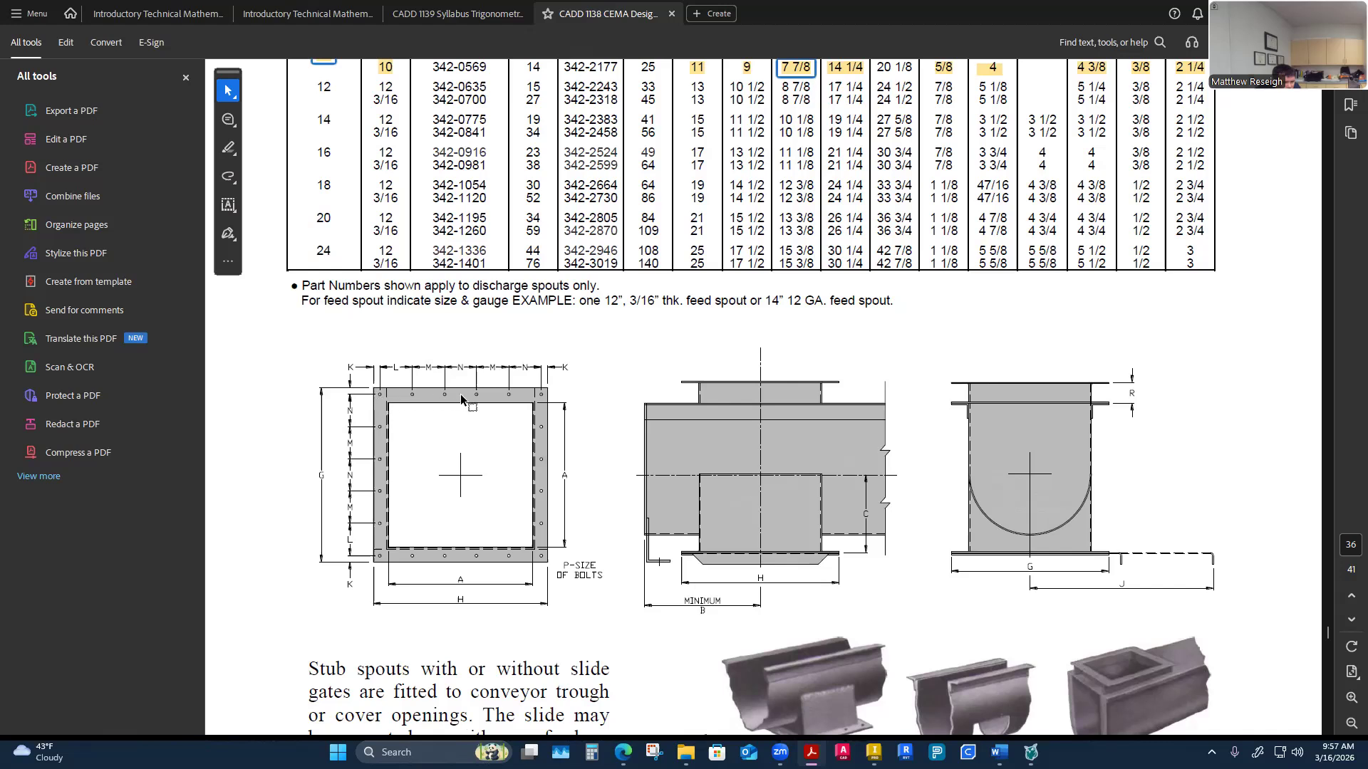
scroll(543, 519, up, 2)
scroll(543, 515, up, 2)
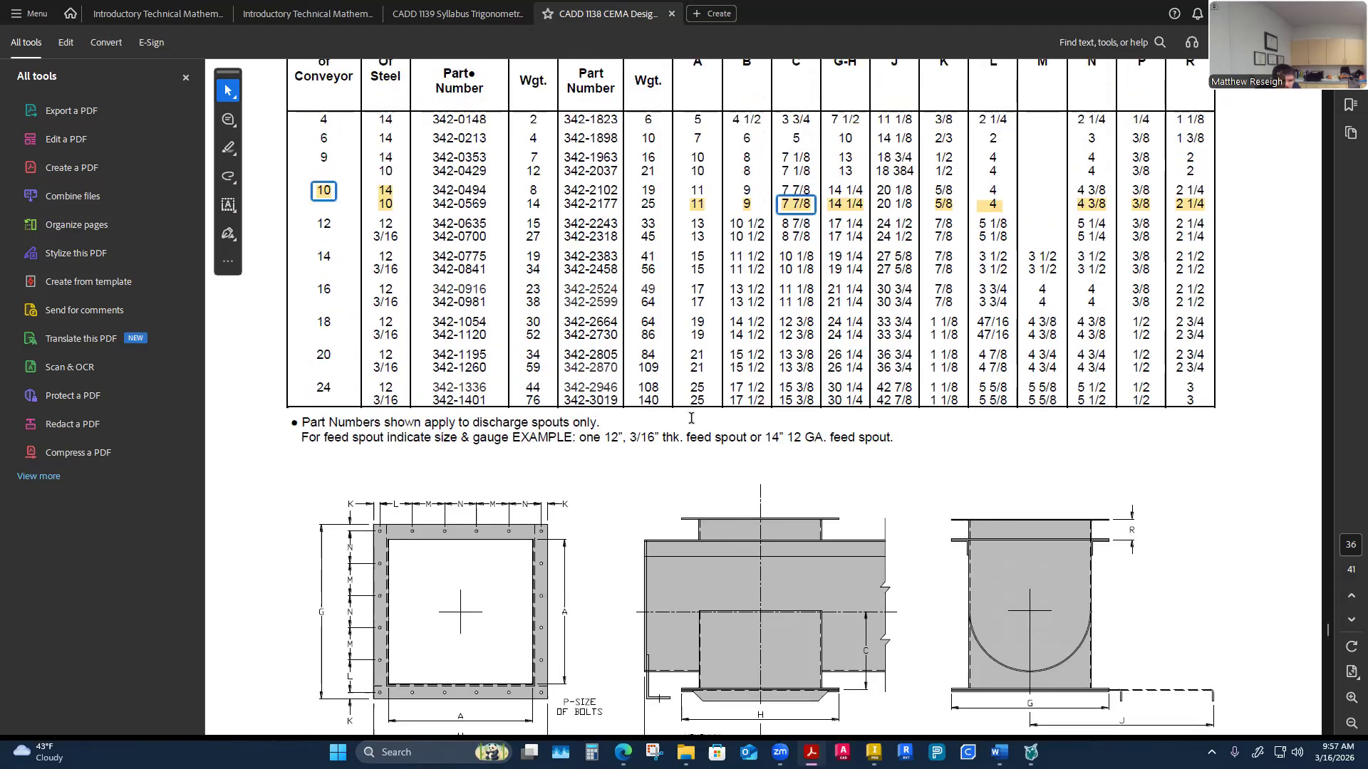
scroll(940, 246, up, 1)
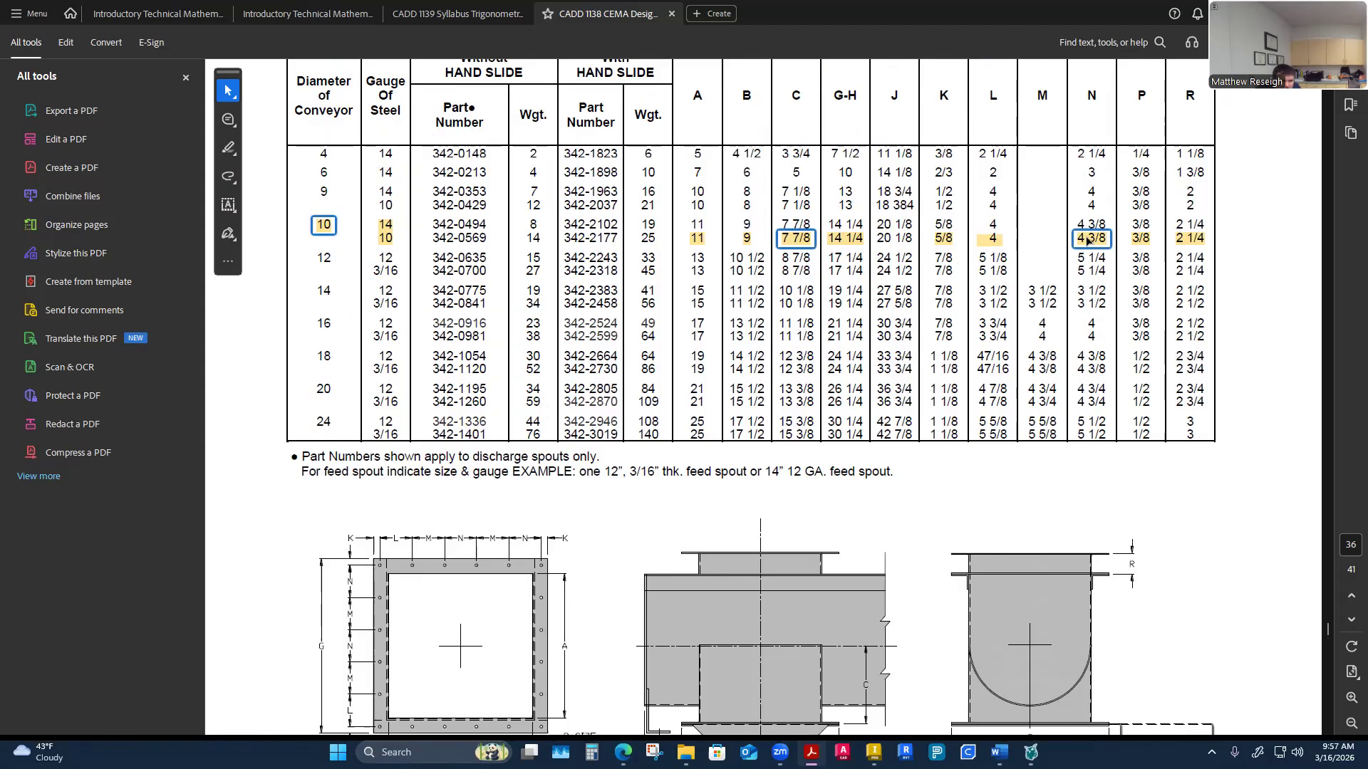
scroll(687, 499, down, 2)
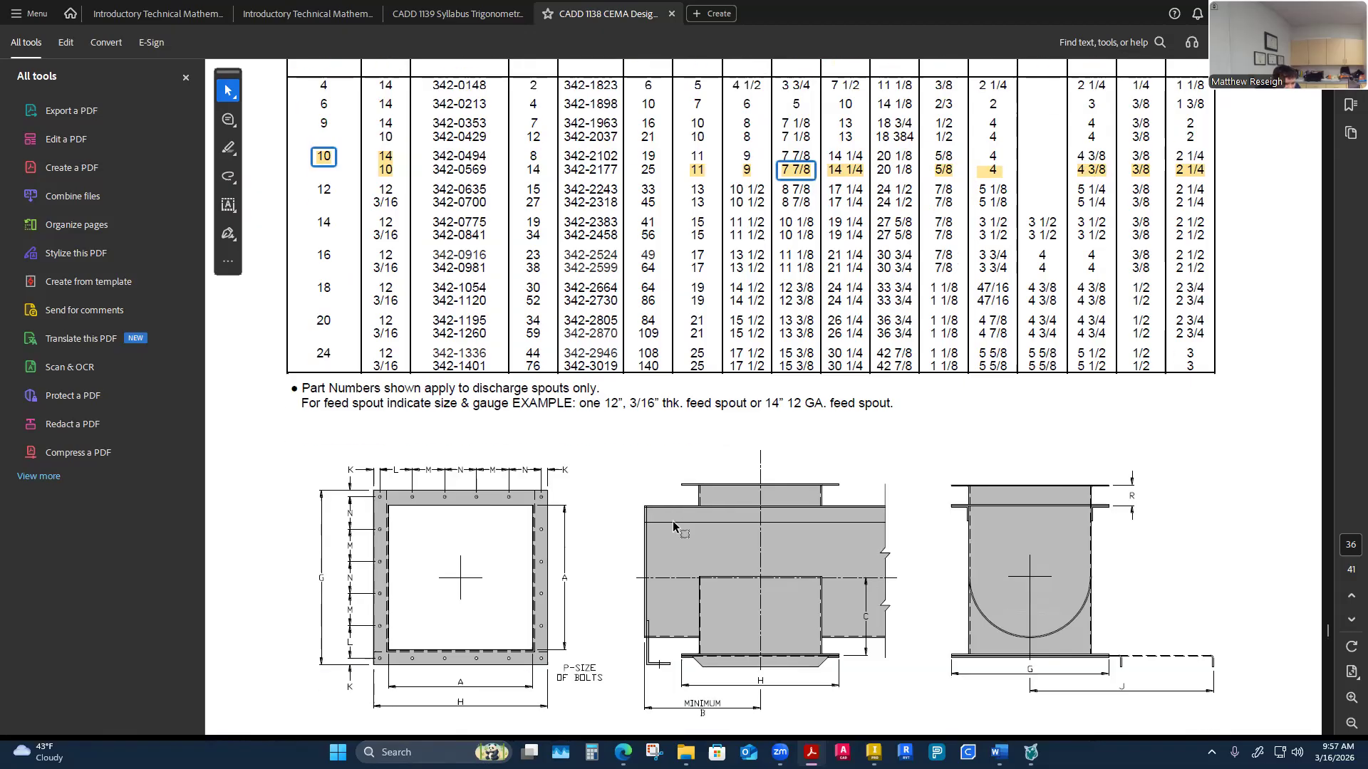
scroll(723, 627, up, 2)
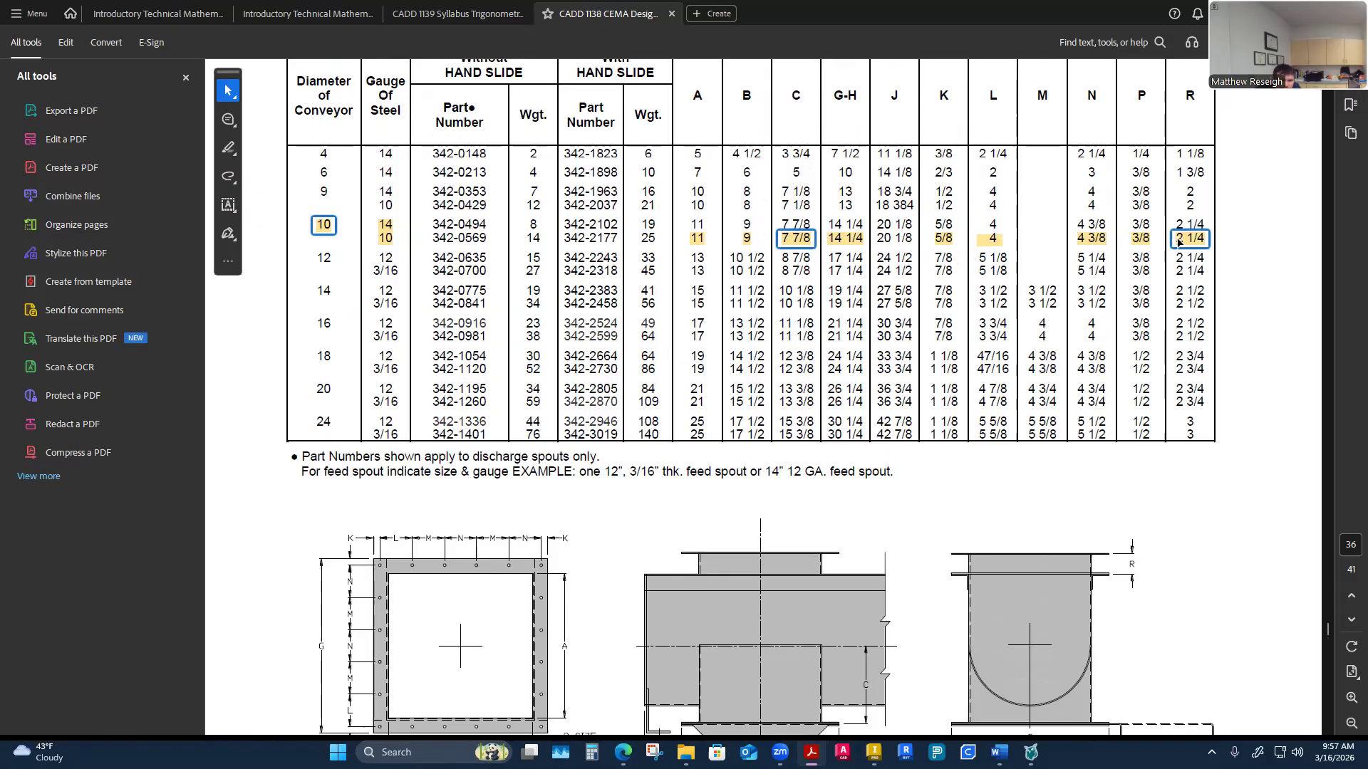
scroll(723, 536, down, 3)
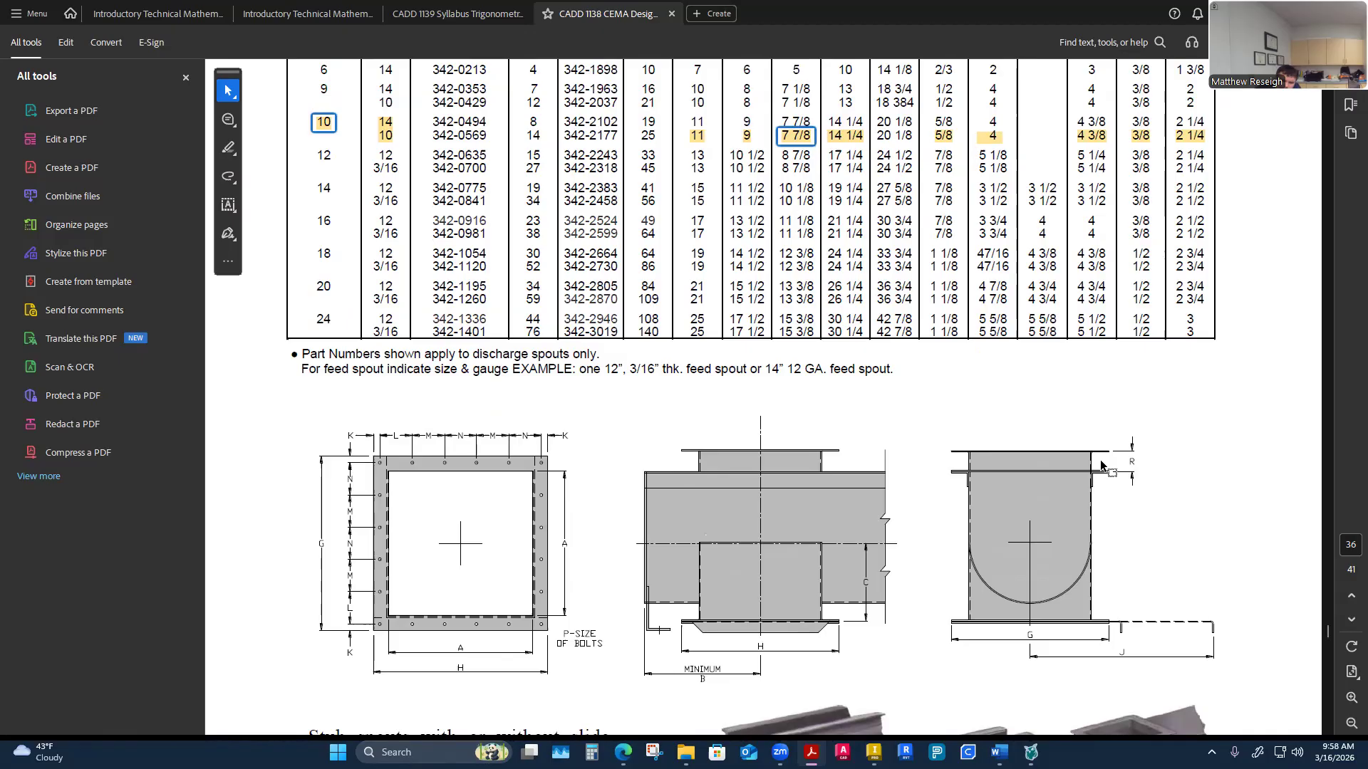
scroll(1013, 488, down, 3)
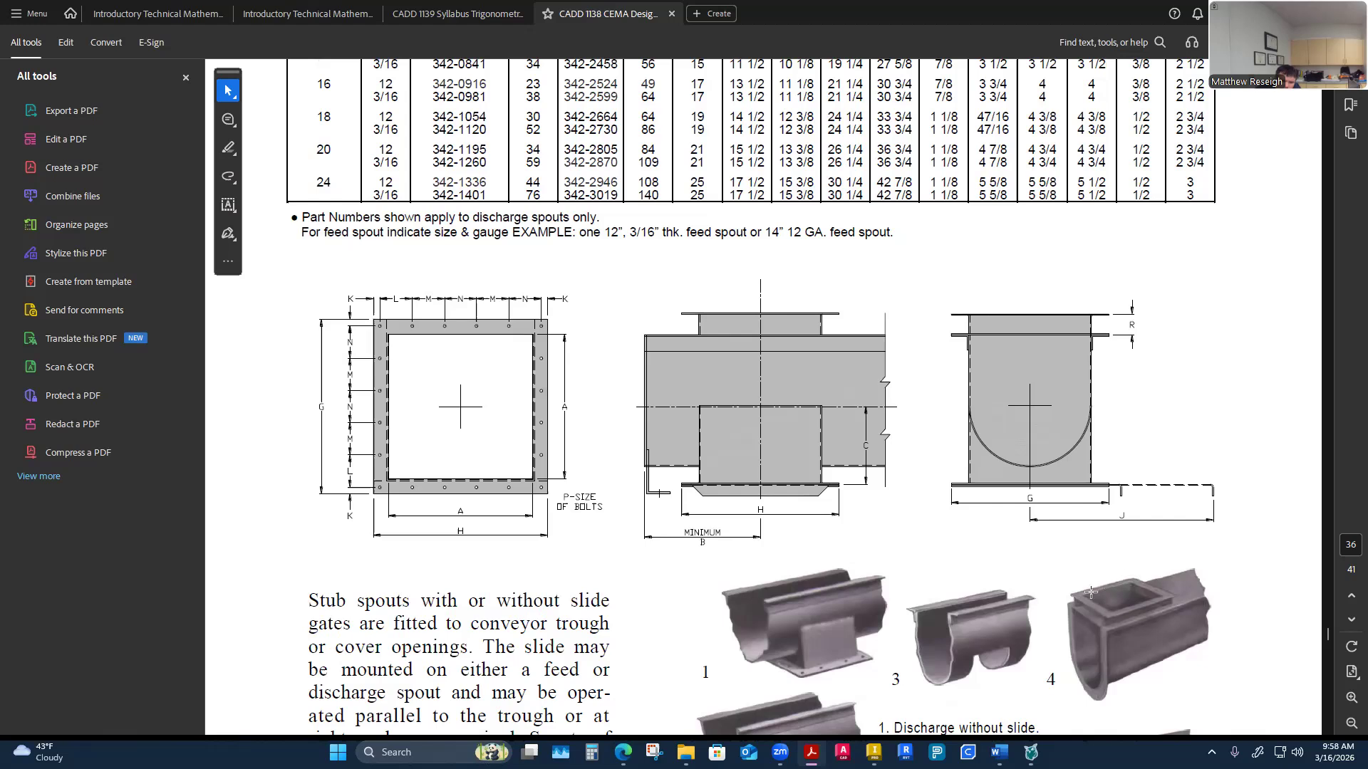
scroll(1120, 611, down, 1)
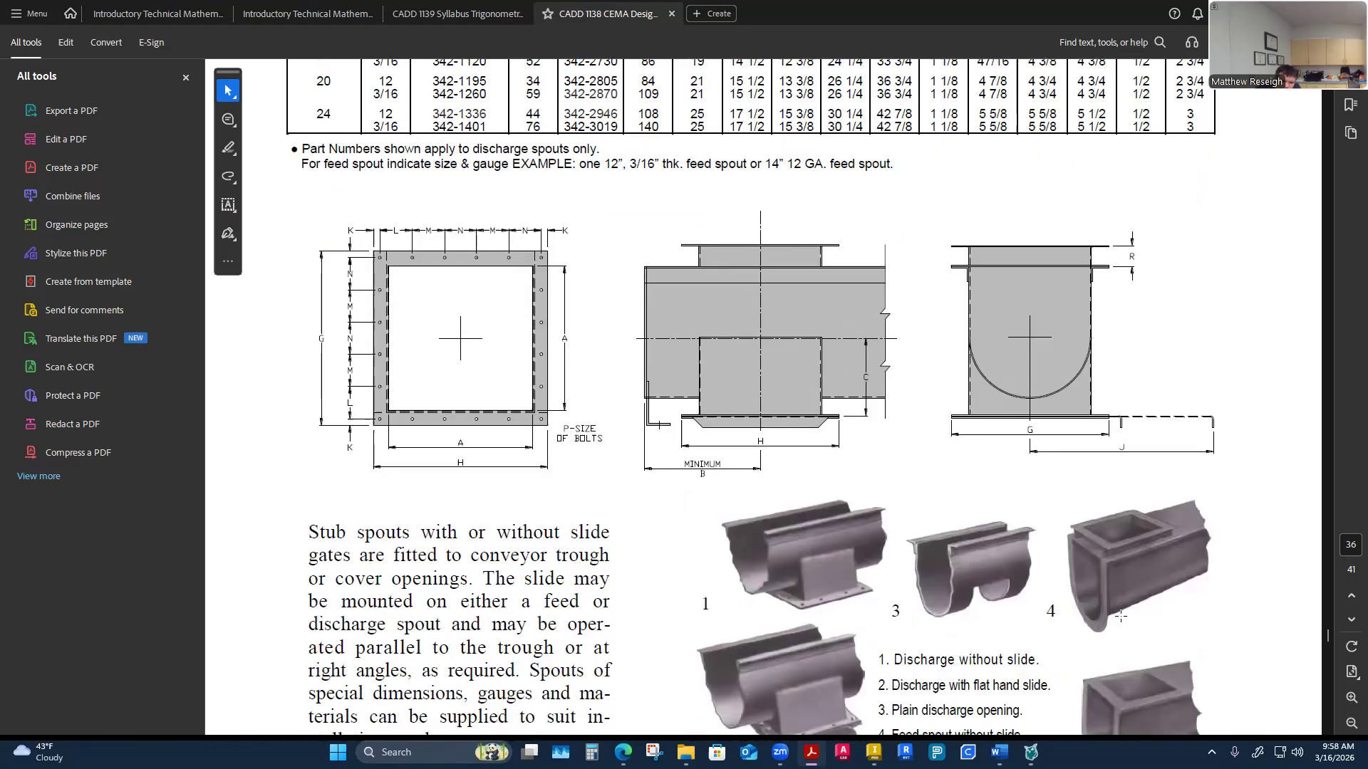
scroll(1121, 616, down, 1)
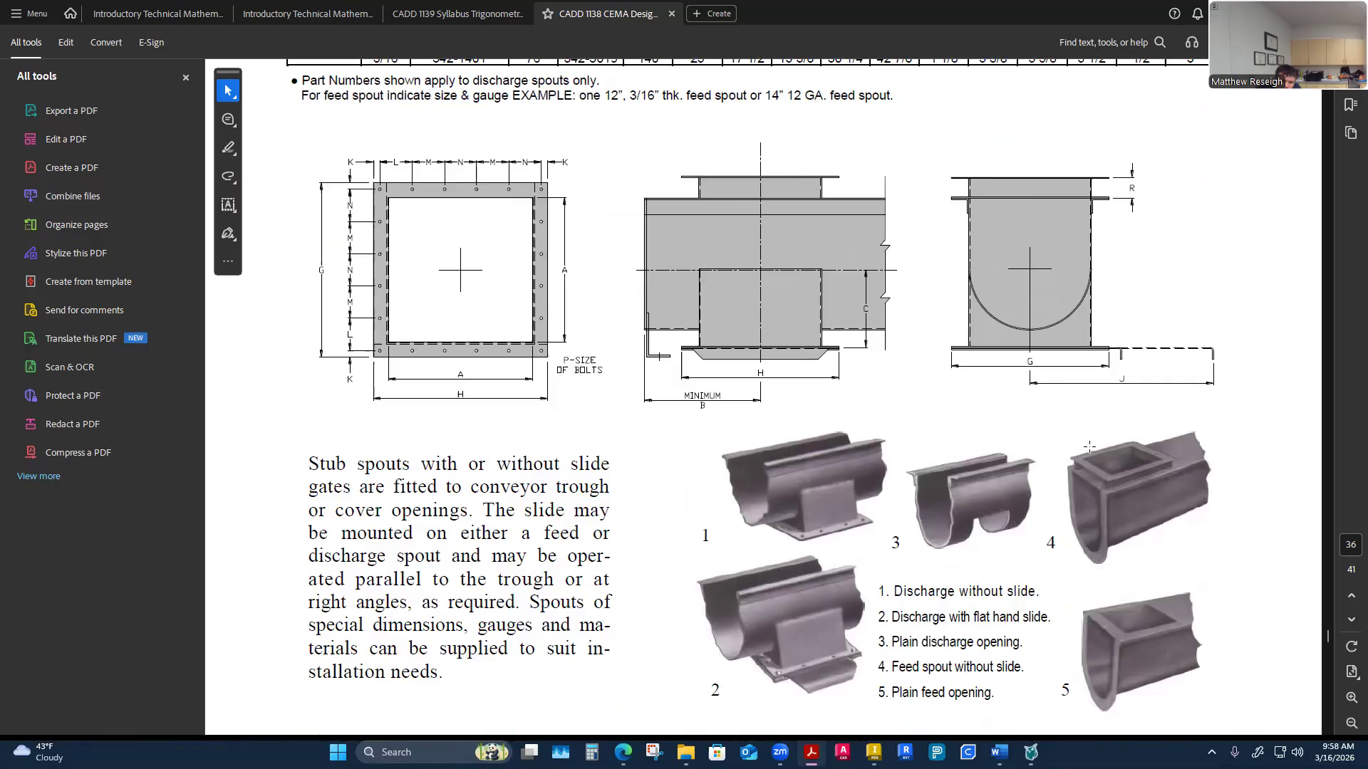
scroll(1013, 543, up, 15)
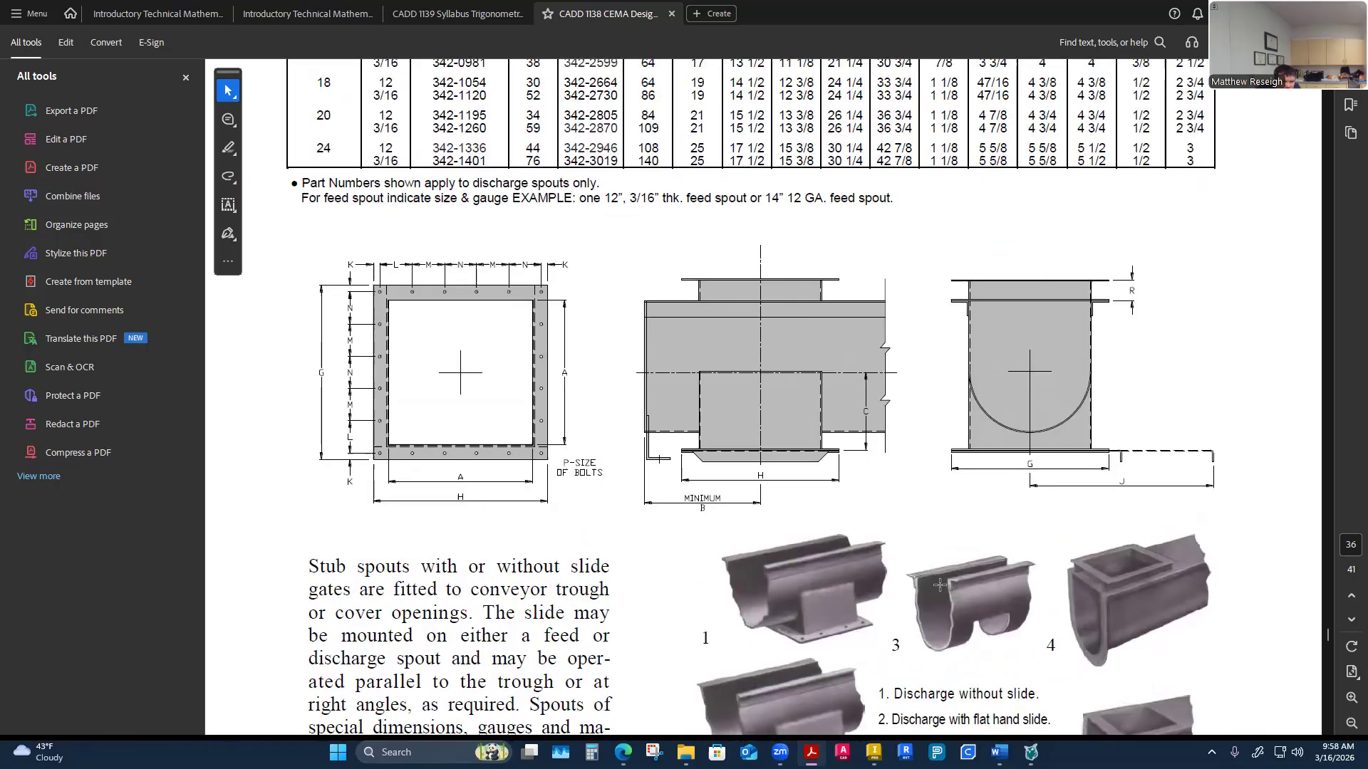
scroll(870, 556, down, 5)
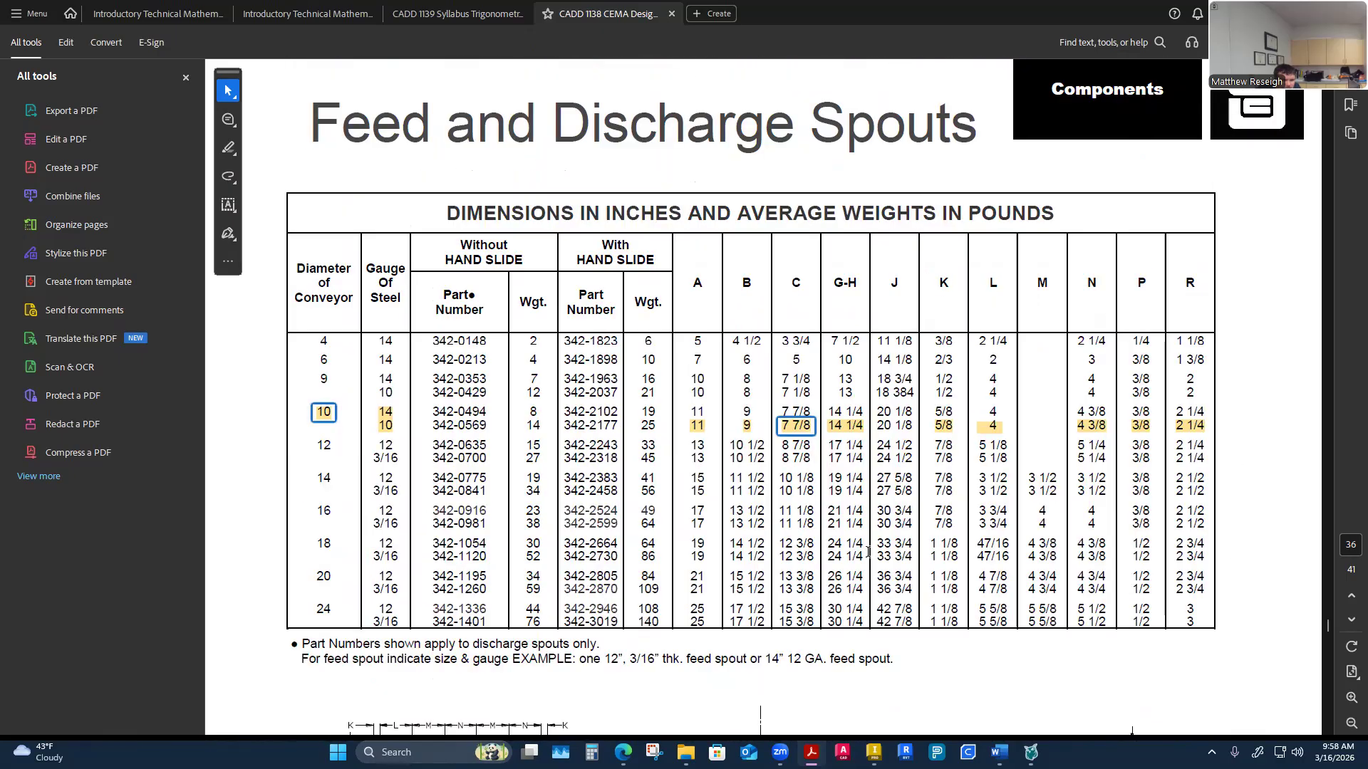
scroll(868, 552, down, 5)
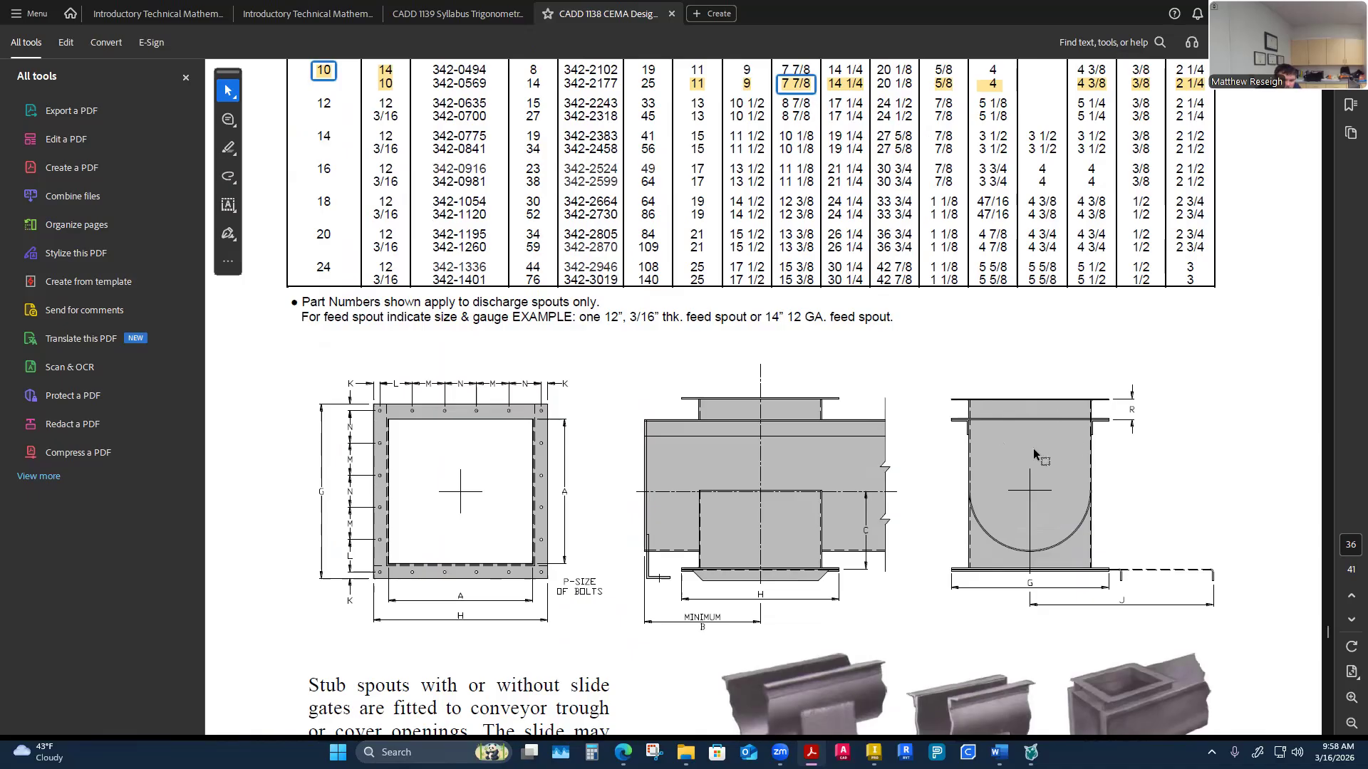
scroll(1048, 604, down, 1)
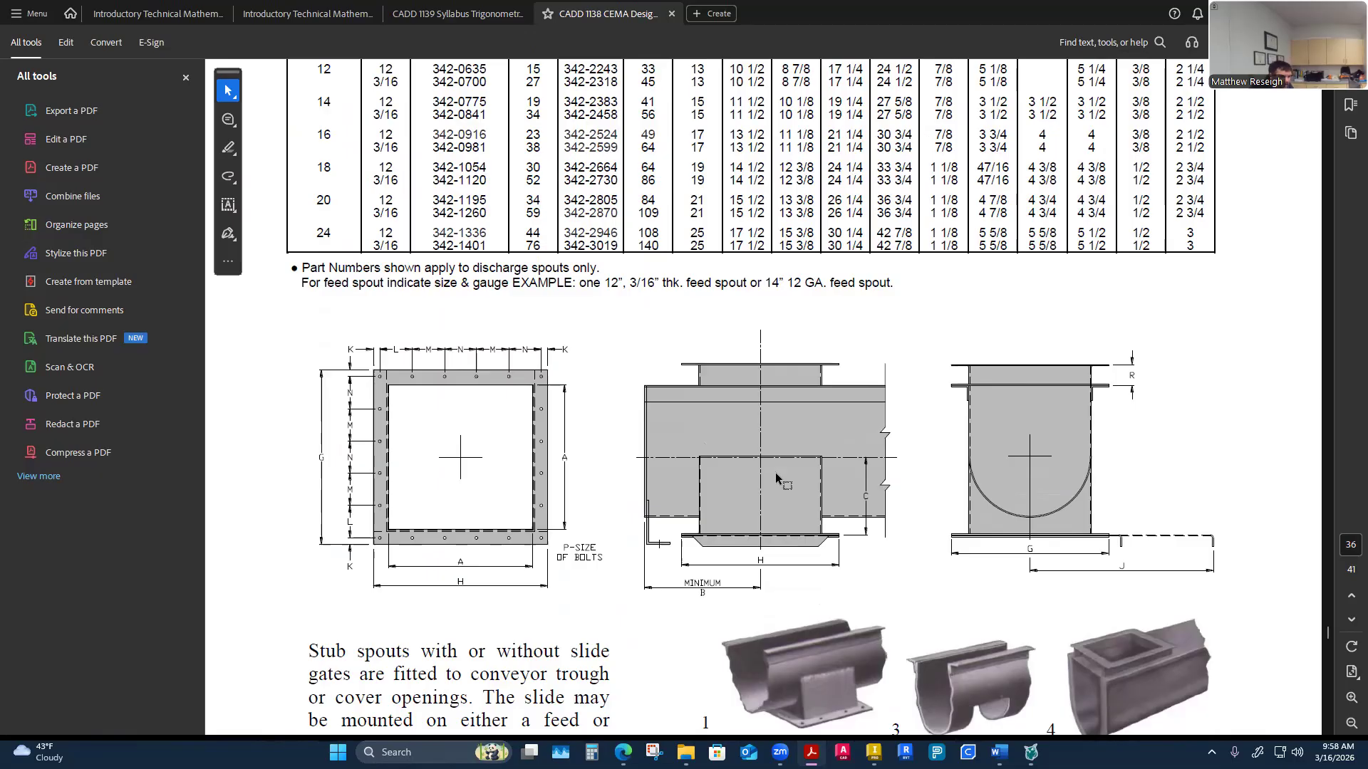
scroll(932, 512, up, 2)
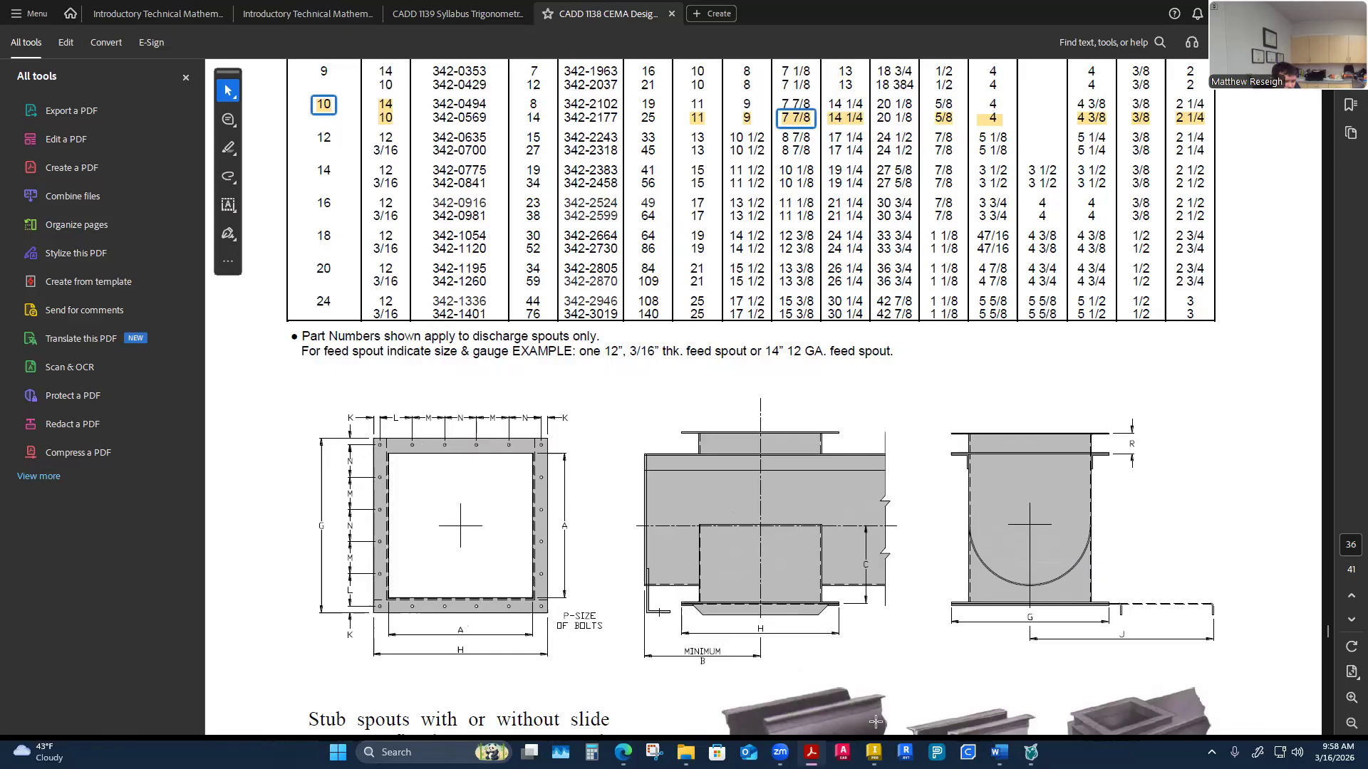
Return to Inventor, orbit the model, and start a new 2D sketch at the bottom of the trough end block
click(873, 752)
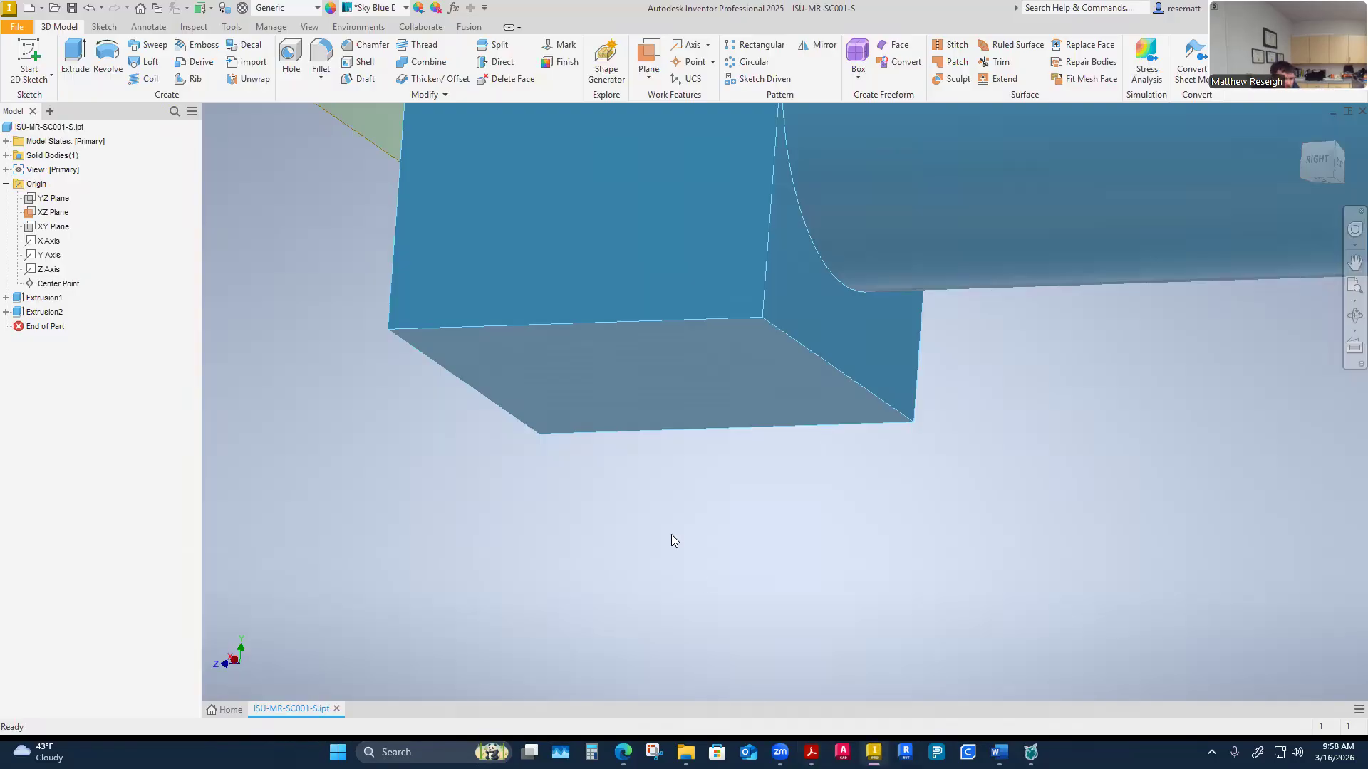
shift+middle_drag(671, 535, 789, 359)
shift+middle_drag(793, 411, 806, 464)
shift+middle_drag(873, 590, 811, 446)
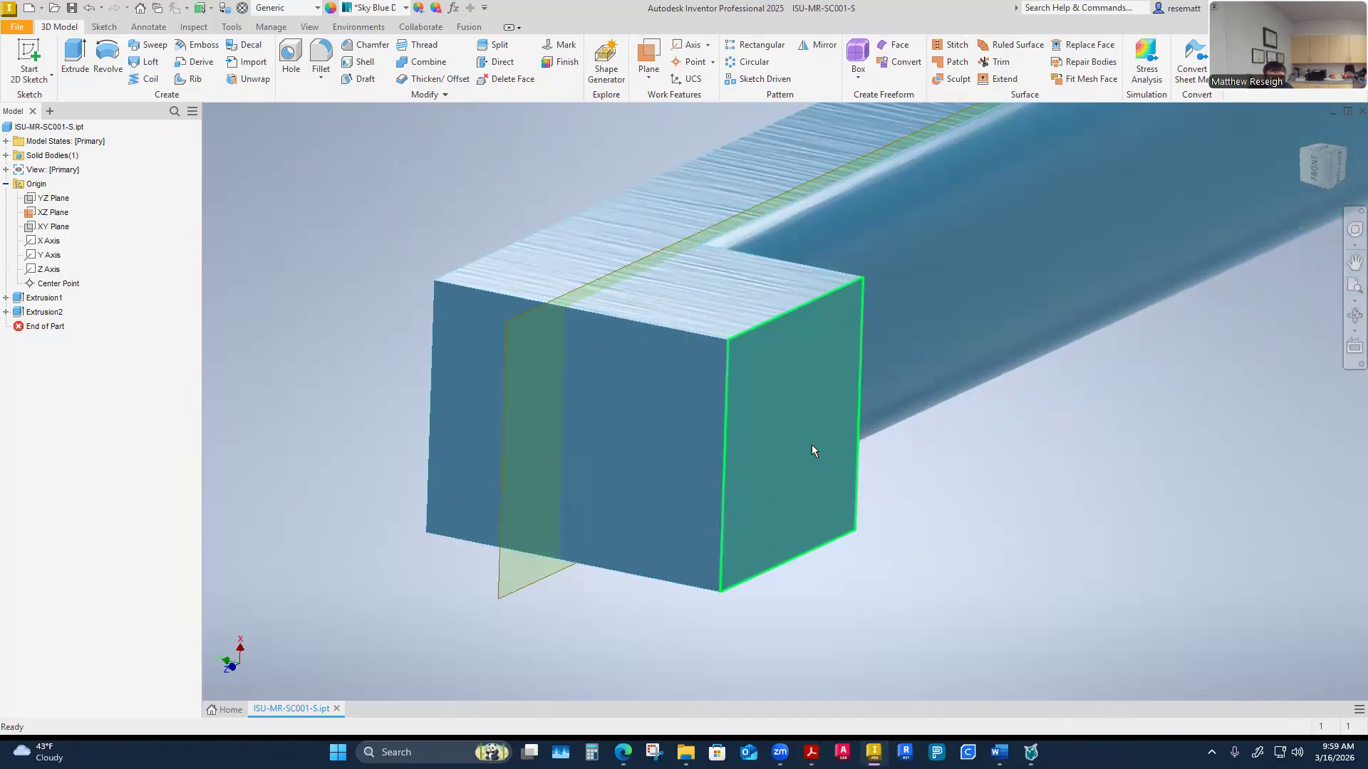
right_click(815, 497)
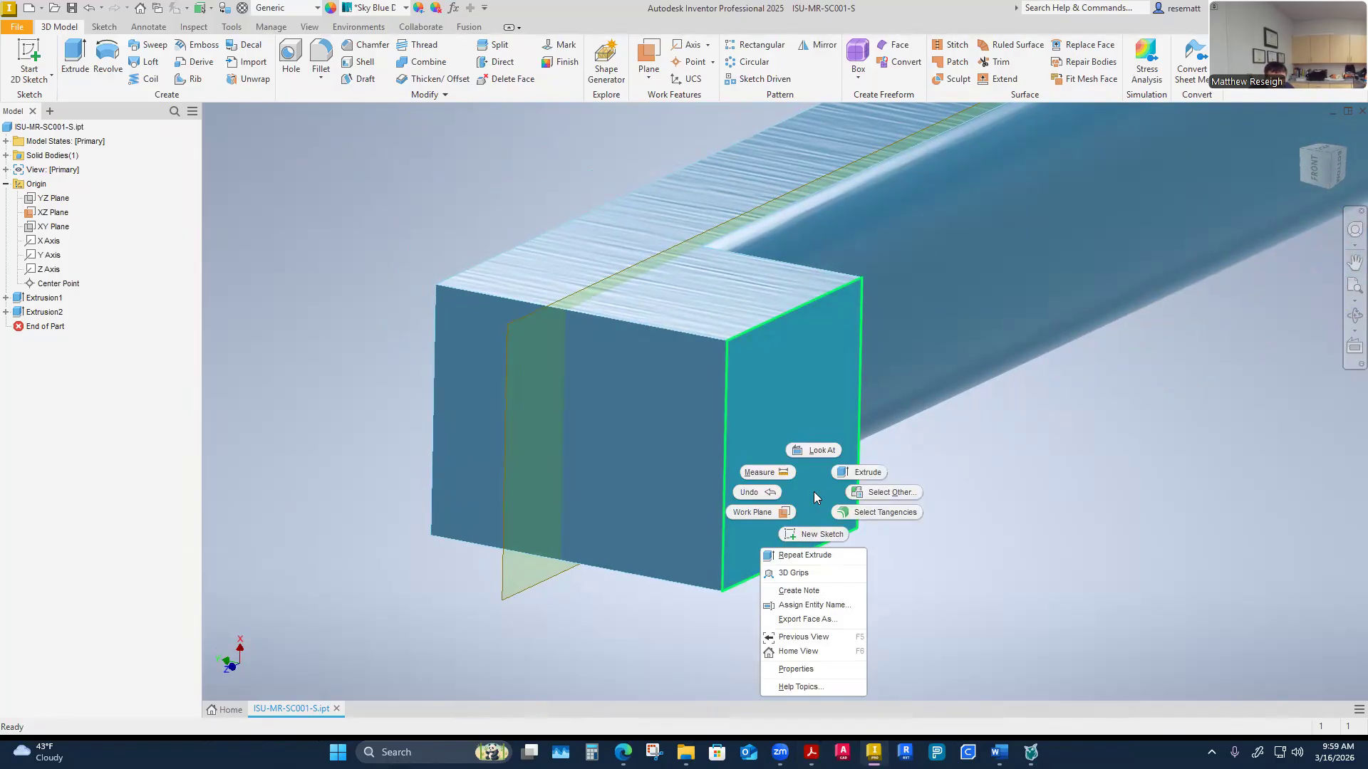
click(813, 492)
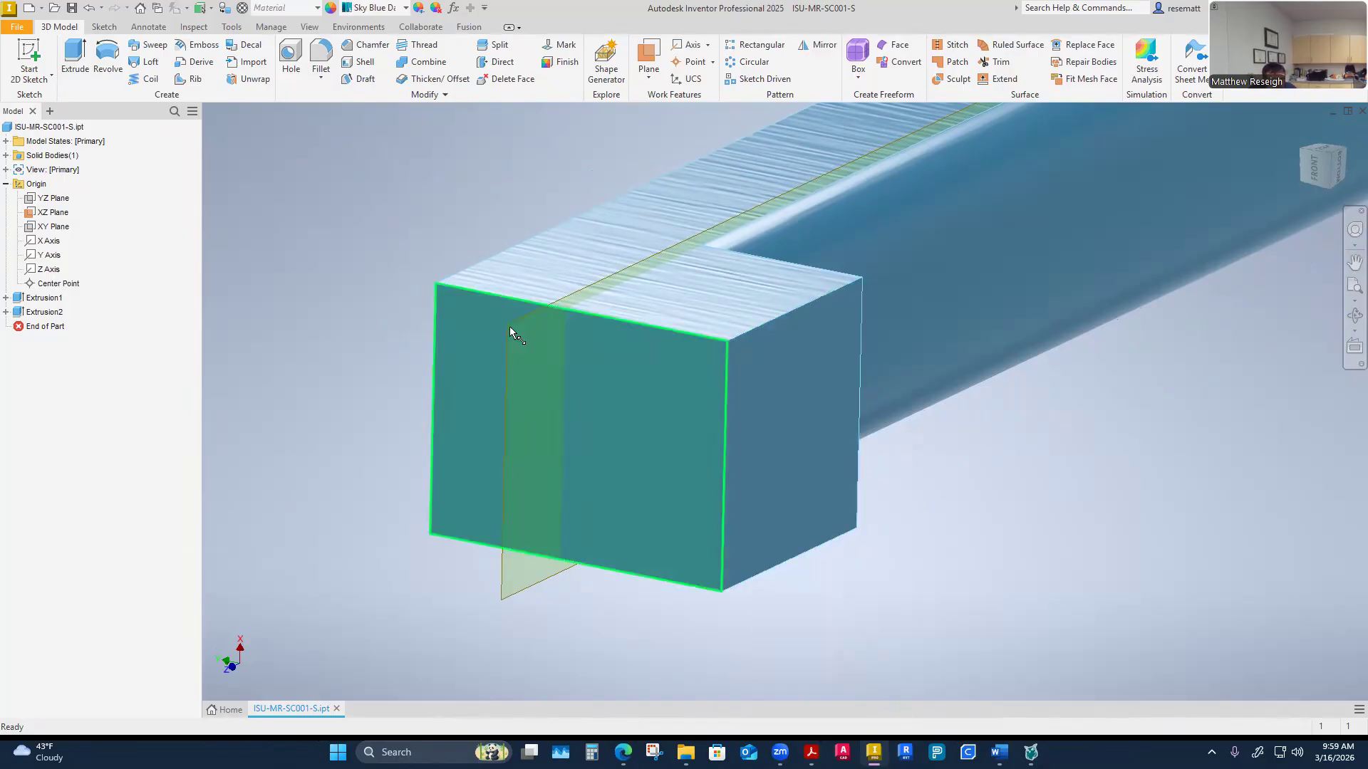
click(38, 45)
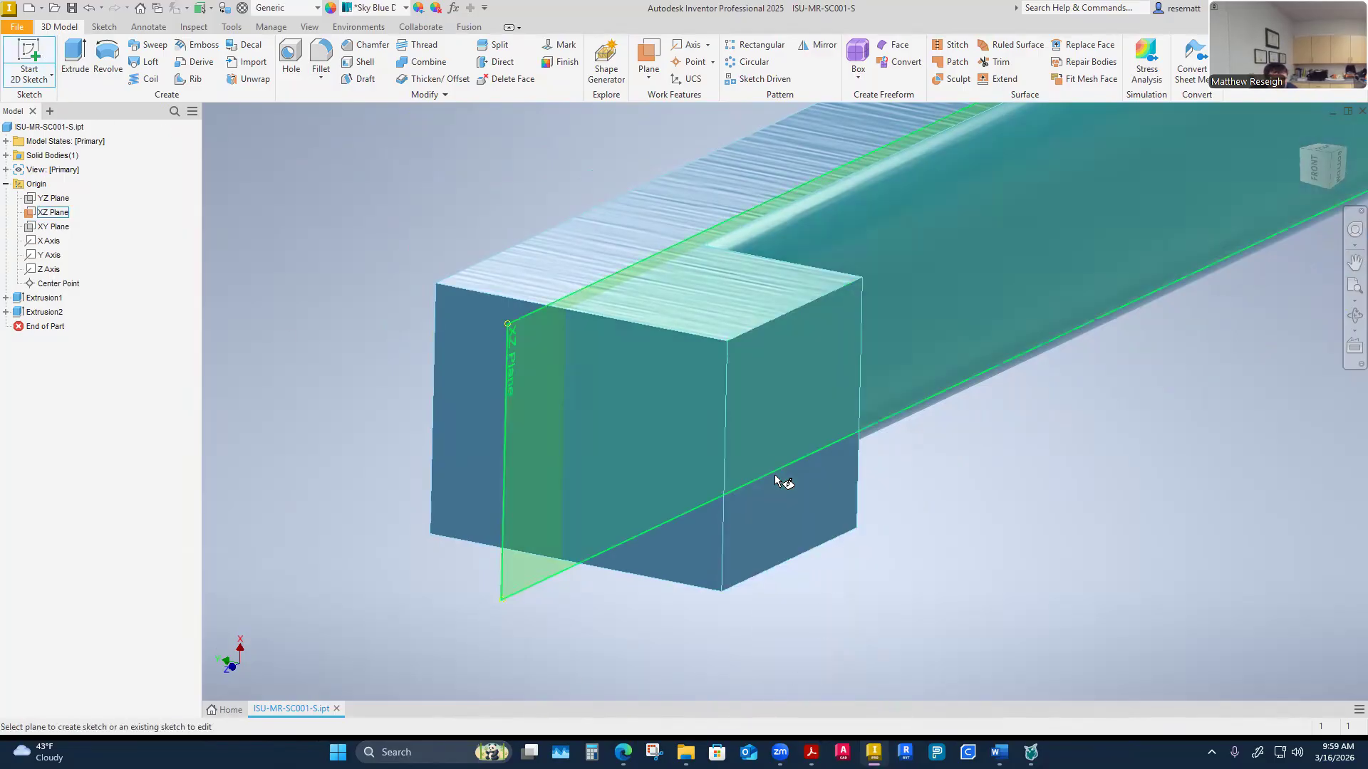
click(870, 629)
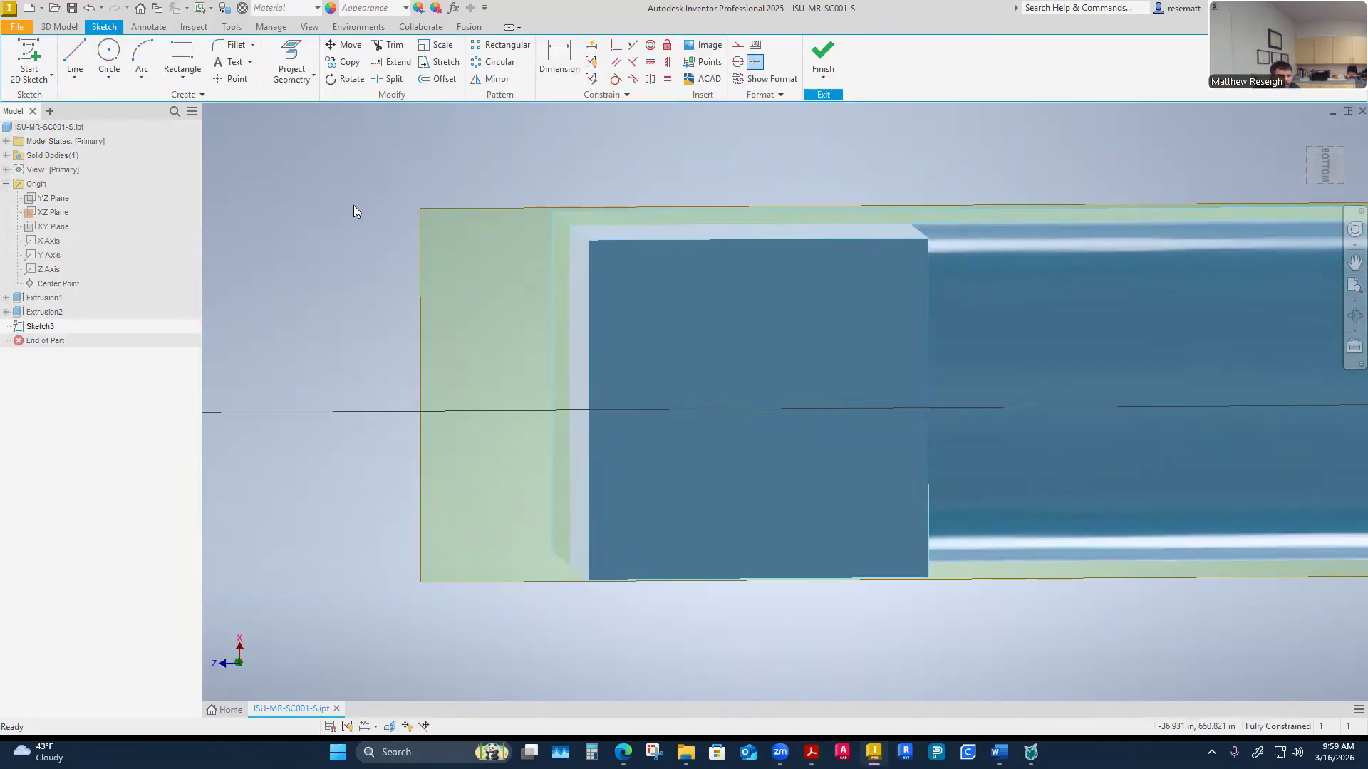
Project the bottom face of the trough end block into the sketch with Project Geometry
click(292, 75)
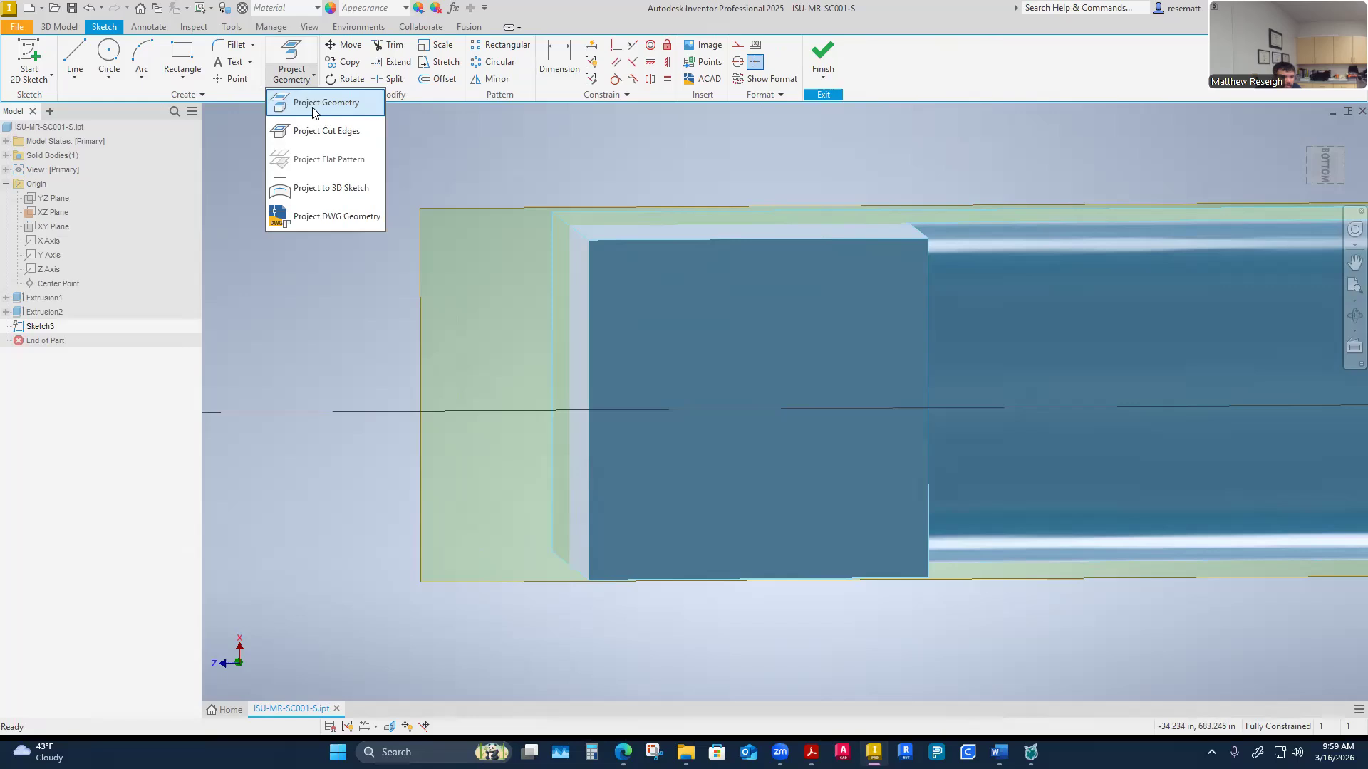
click(313, 108)
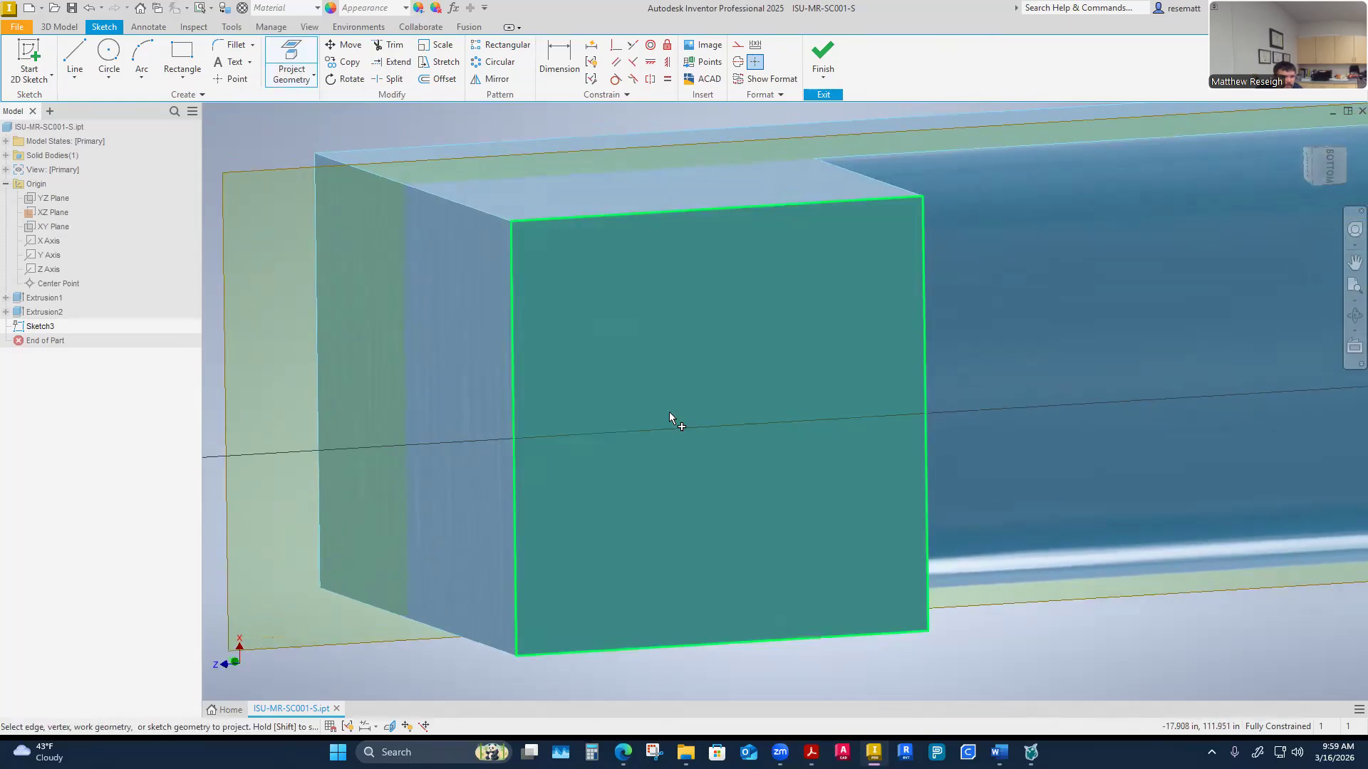
click(667, 369)
right_click(445, 510)
click(425, 559)
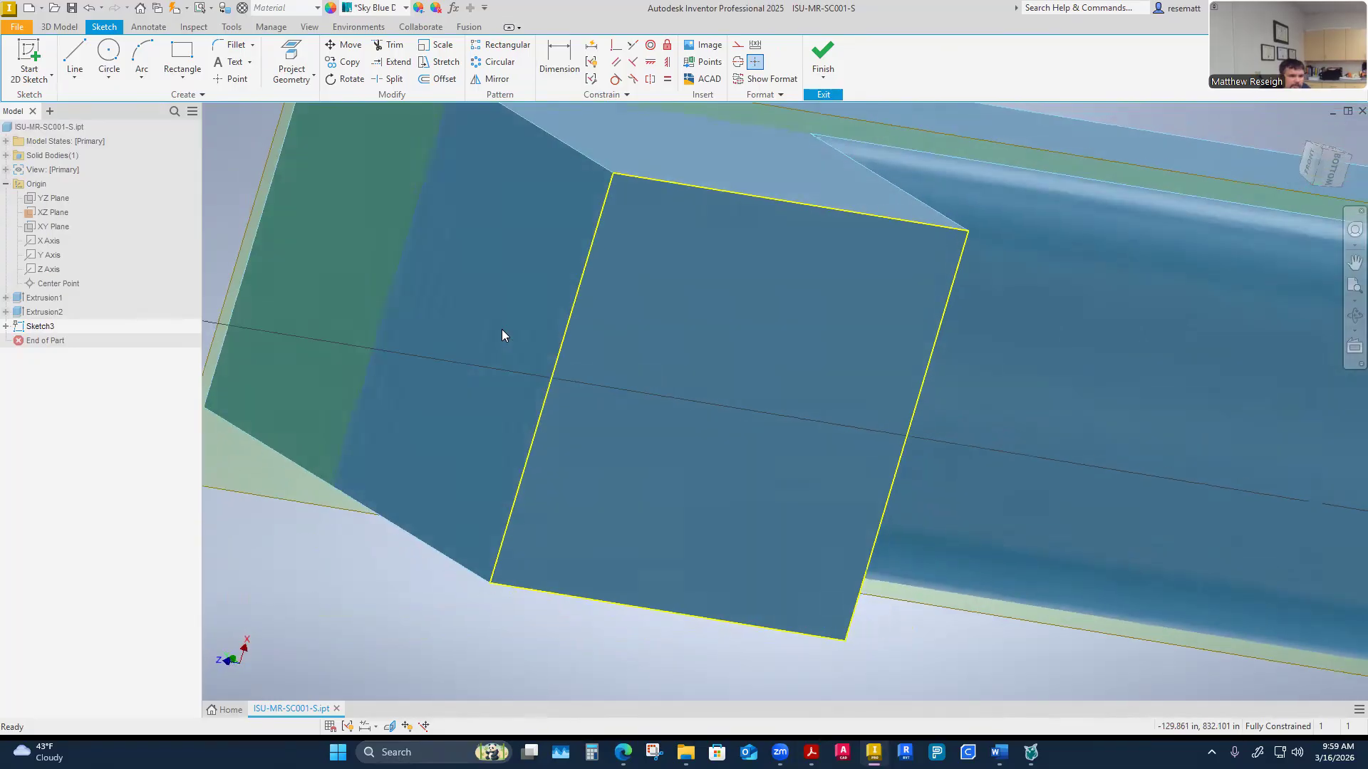
Orbit around the block to inspect the projected outline against its faces
mouse_move(542, 318)
shift+middle_down()
mouse_move(625, 390)
mouse_move(529, 309)
mouse_move(440, 352)
mouse_move(649, 339)
shift+middle_up()
shift+middle_drag(513, 327, 671, 368)
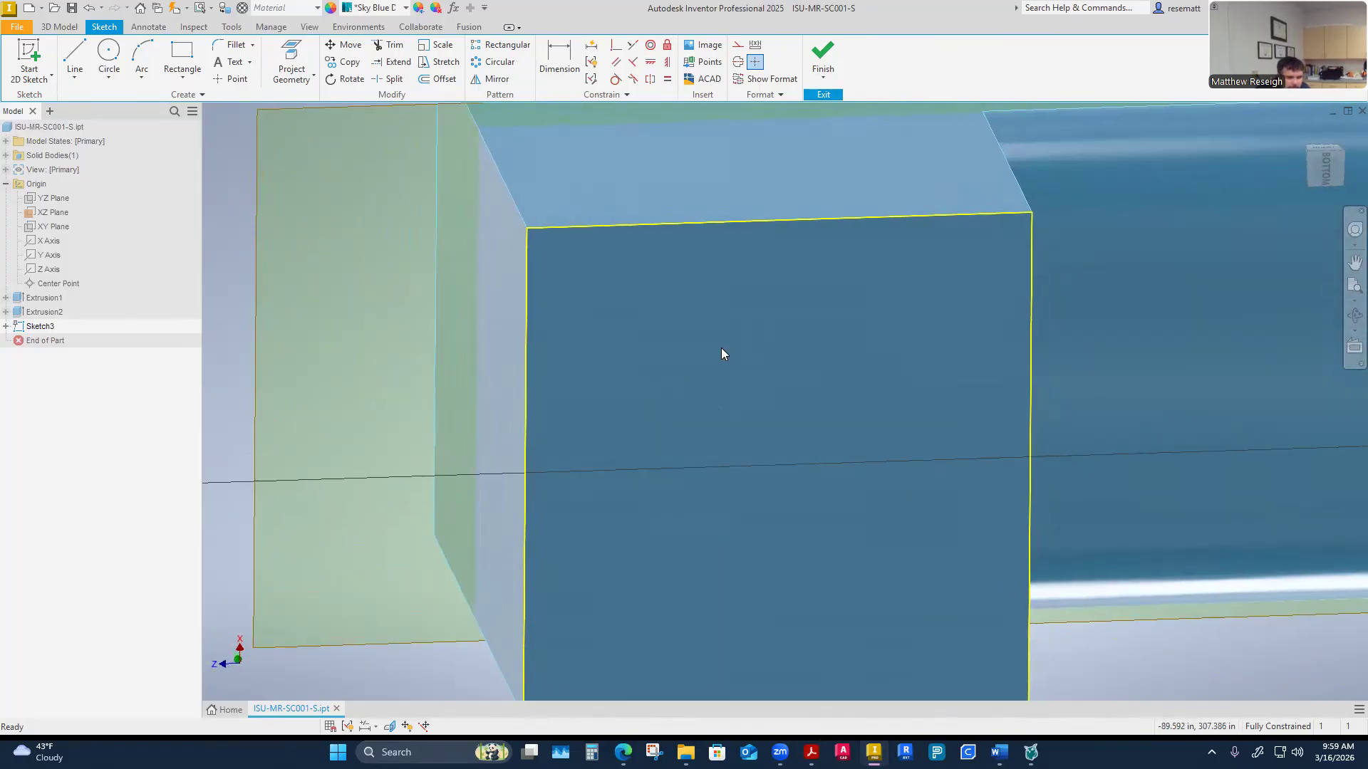
shift+middle_drag(682, 226, 695, 345)
shift+middle_drag(714, 218, 902, 329)
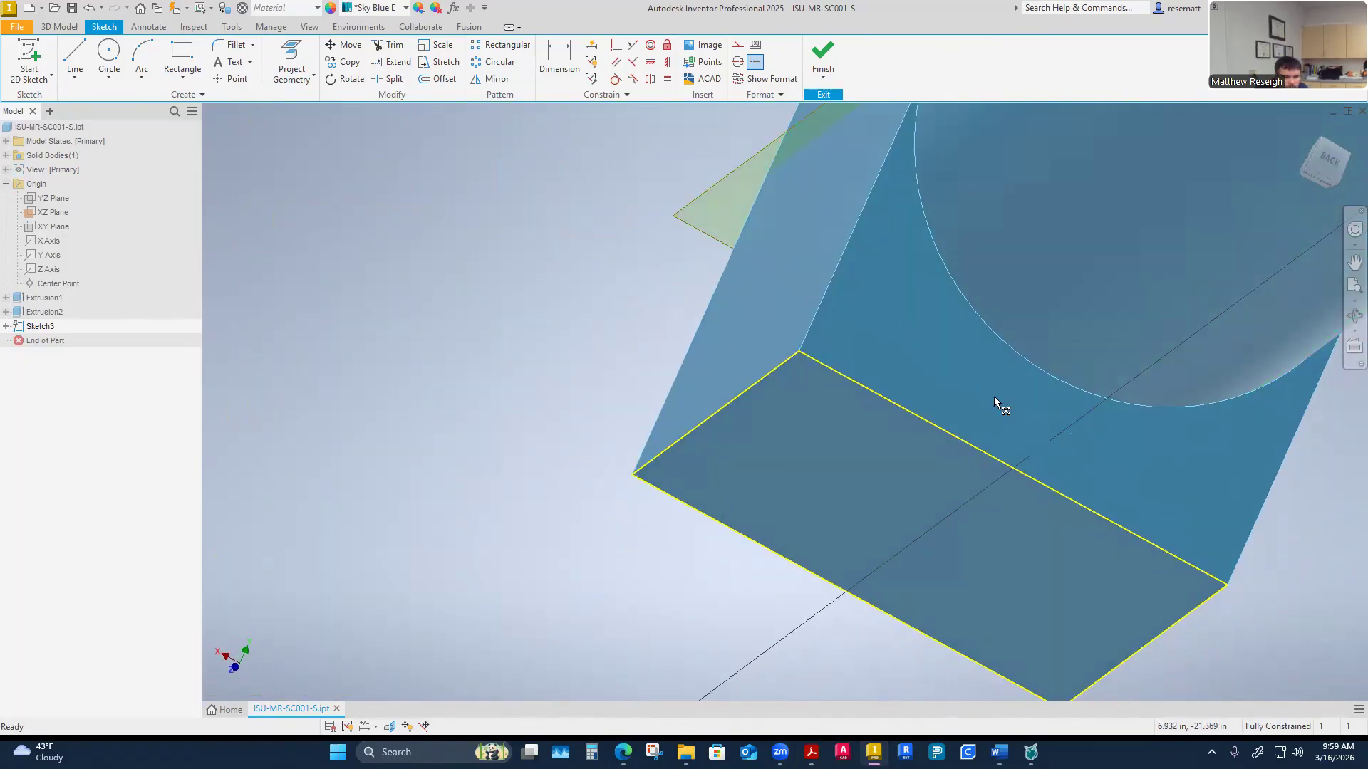
shift+middle_drag(996, 416, 970, 170)
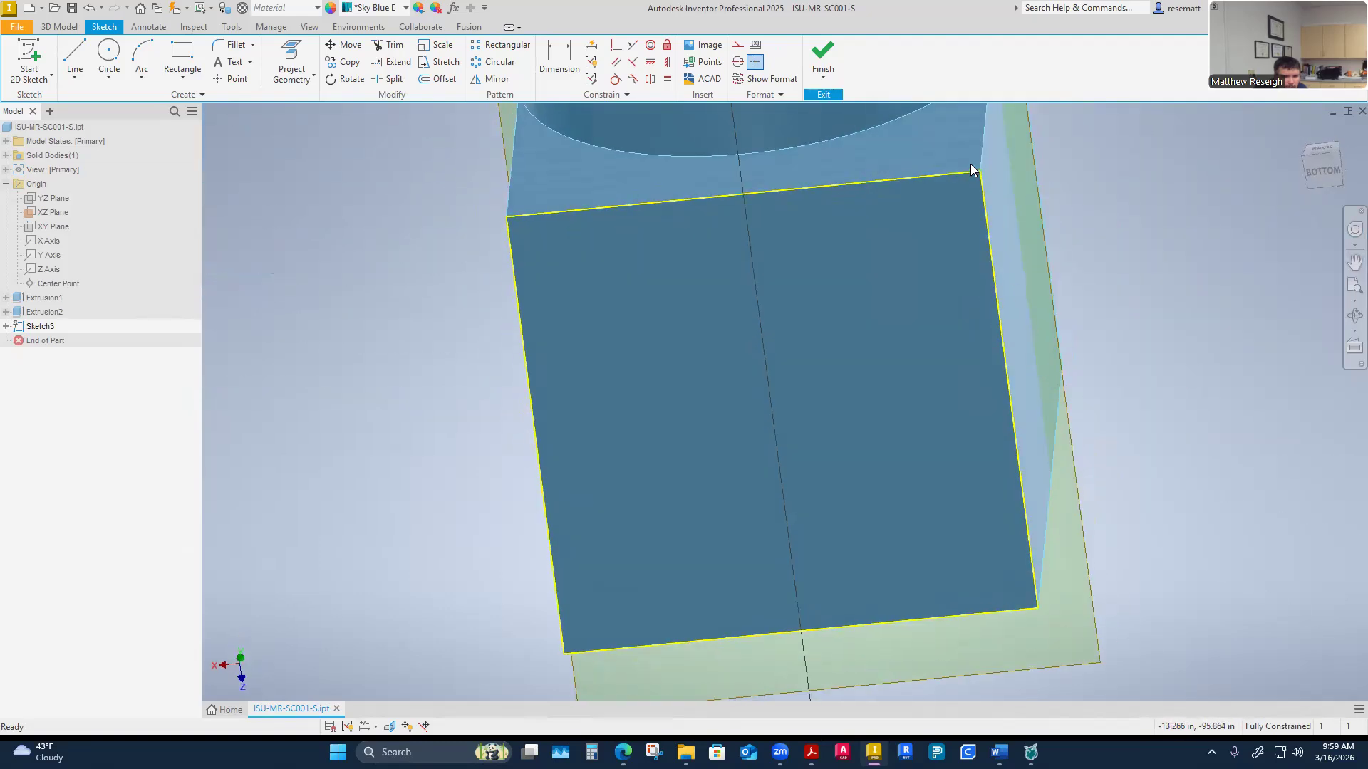
mouse_move(519, 621)
shift+middle_down()
mouse_move(705, 361)
mouse_move(656, 568)
mouse_move(539, 369)
mouse_move(457, 438)
mouse_move(634, 457)
shift+middle_up()
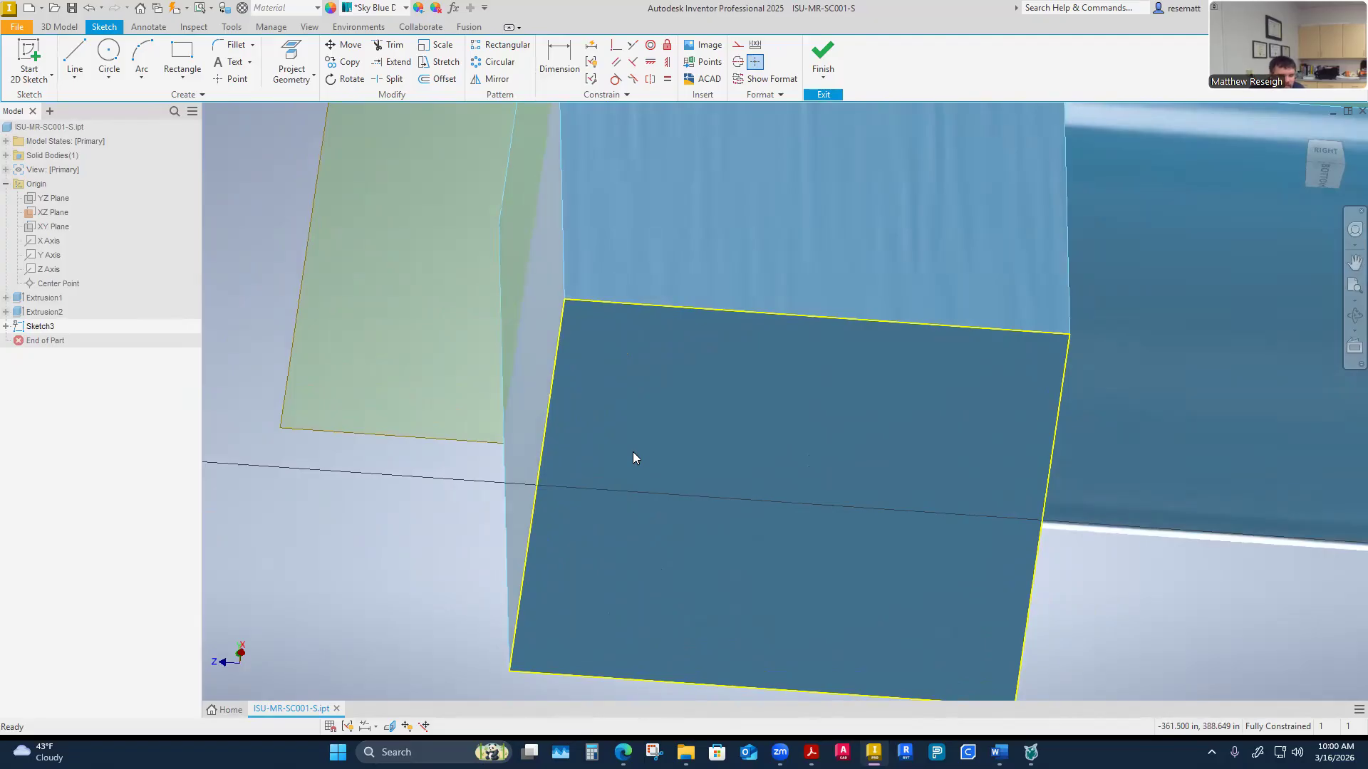
mouse_move(634, 452)
shift+middle_down()
mouse_move(665, 447)
mouse_move(654, 436)
shift+middle_up()
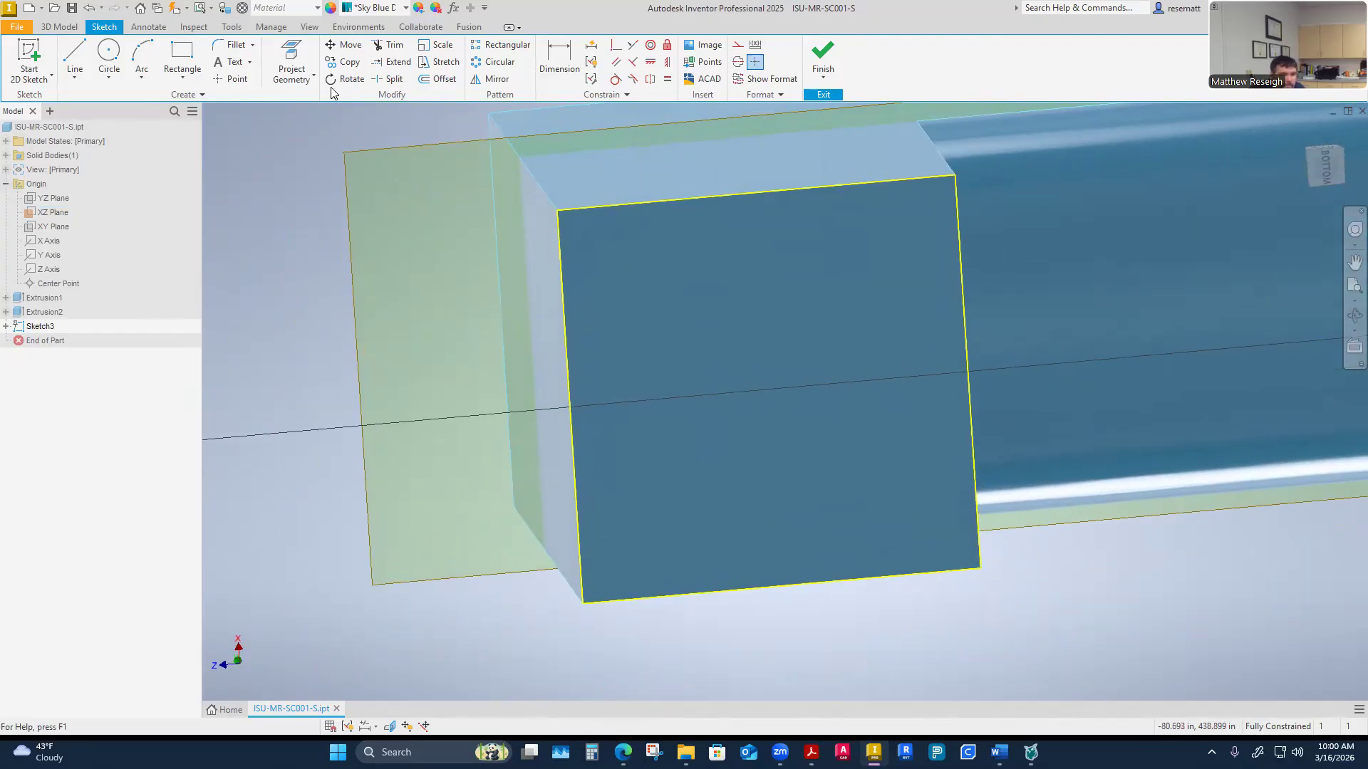
mouse_move(503, 175)
mouse_down()
mouse_move(682, 389)
mouse_move(1079, 675)
mouse_up()
click(740, 50)
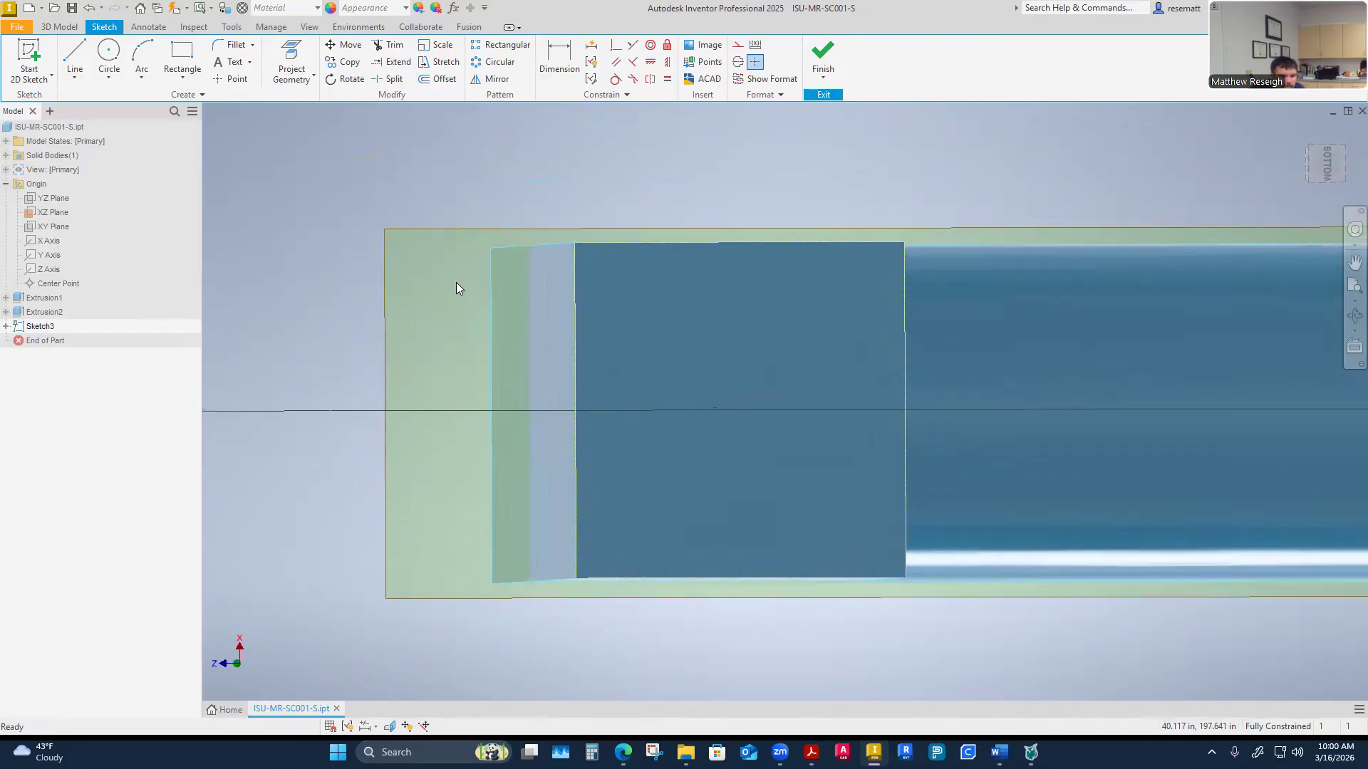
click(437, 79)
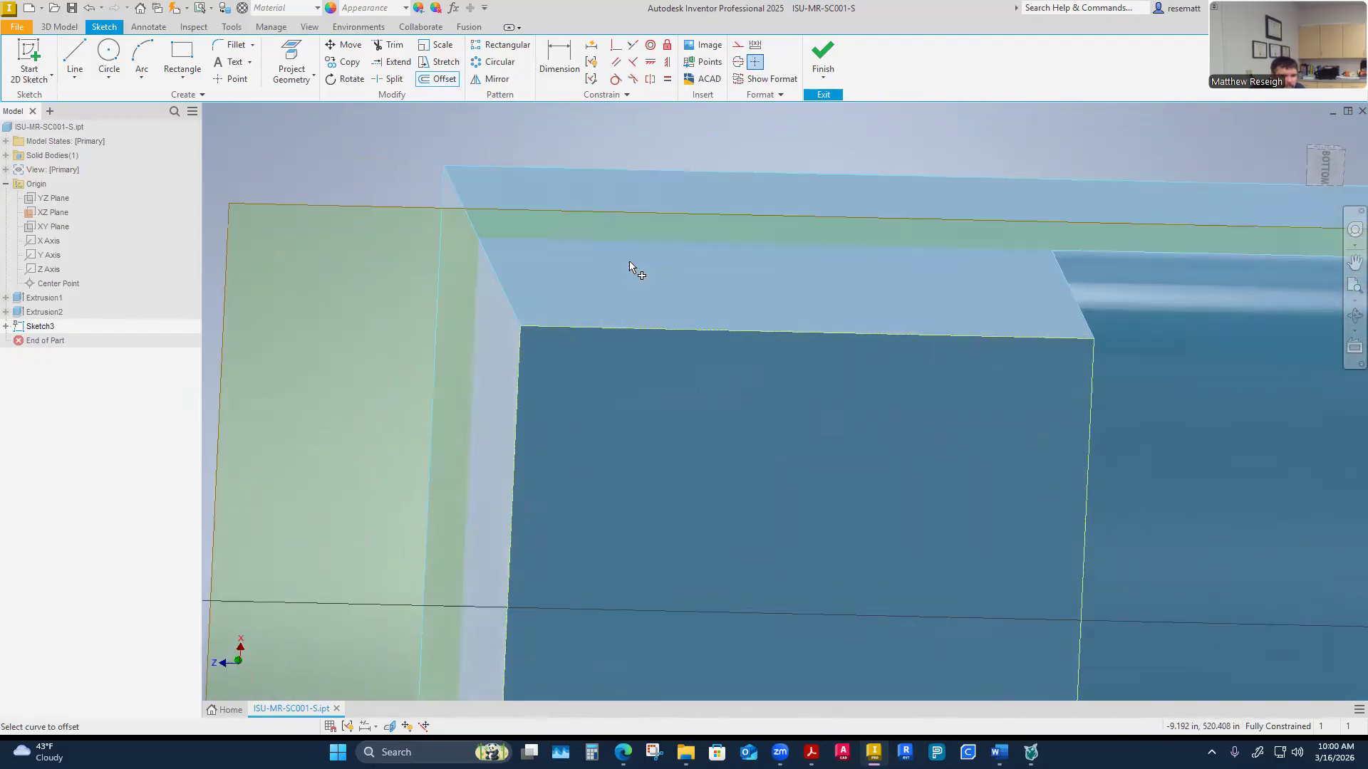
click(646, 330)
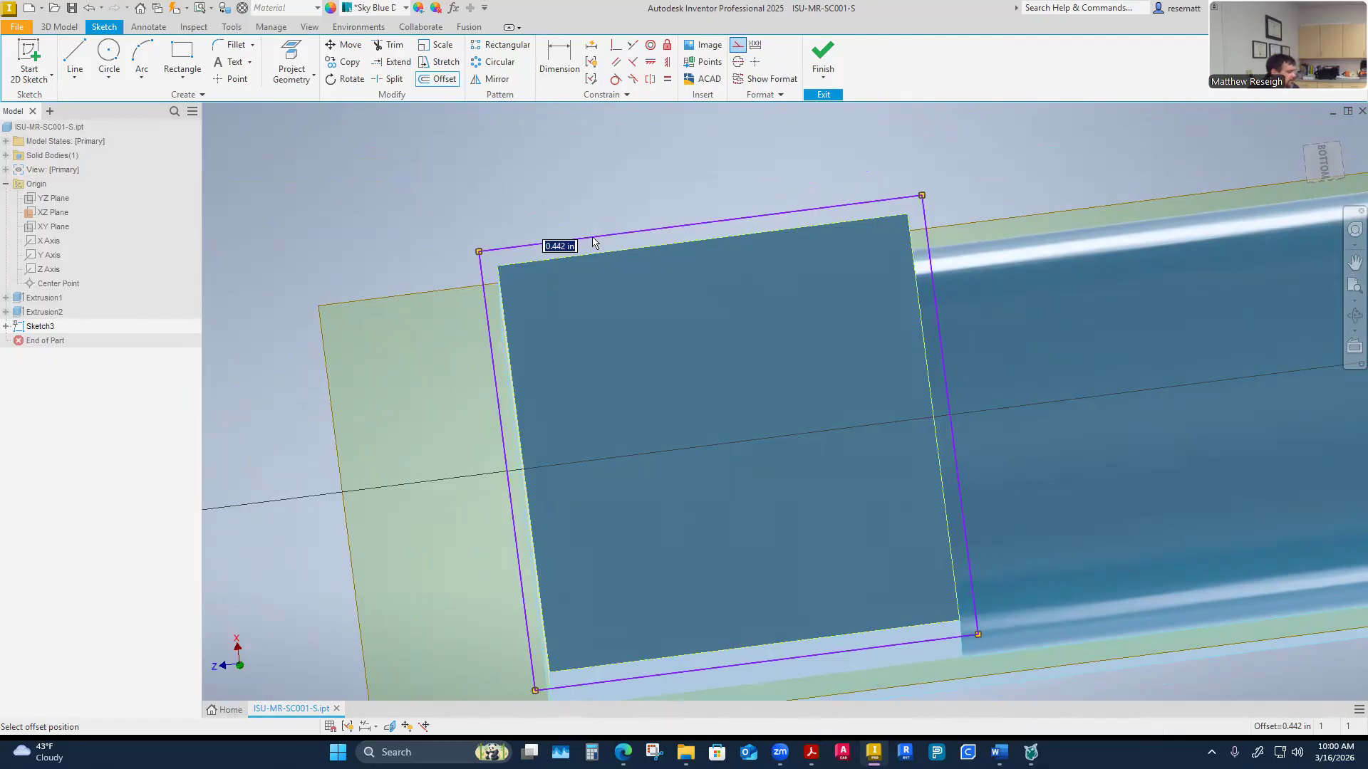
key(Escape)
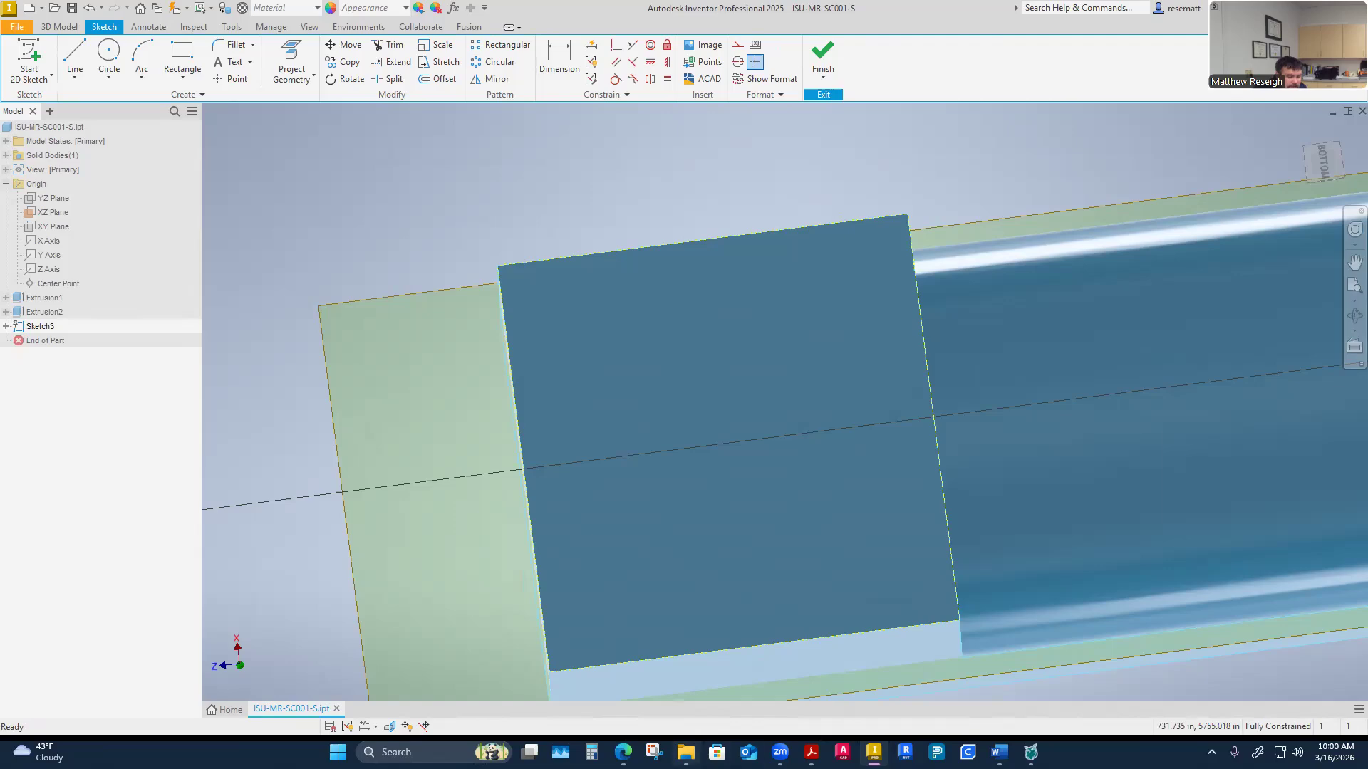
Switch to the course site and open the Screw Conveyor Resources page from the modules list
mouse_move(622, 754)
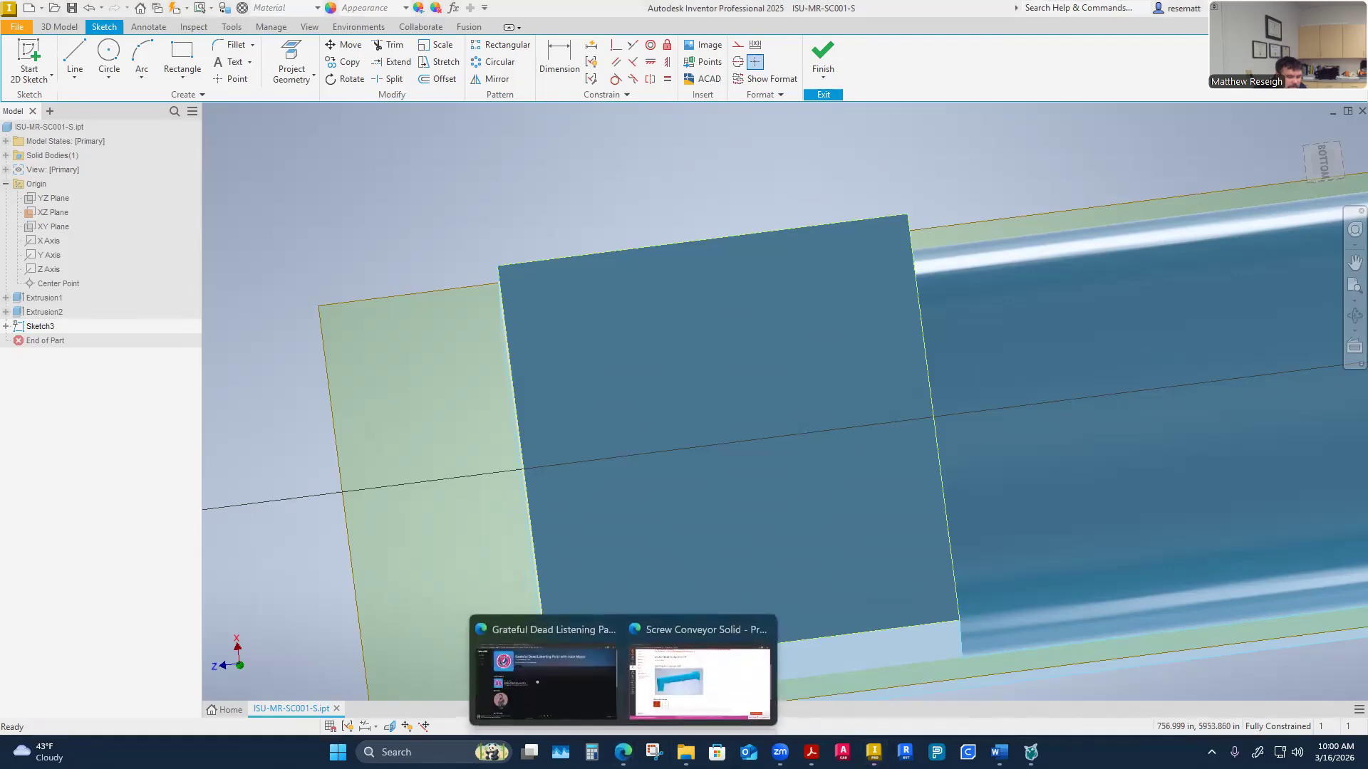
click(667, 688)
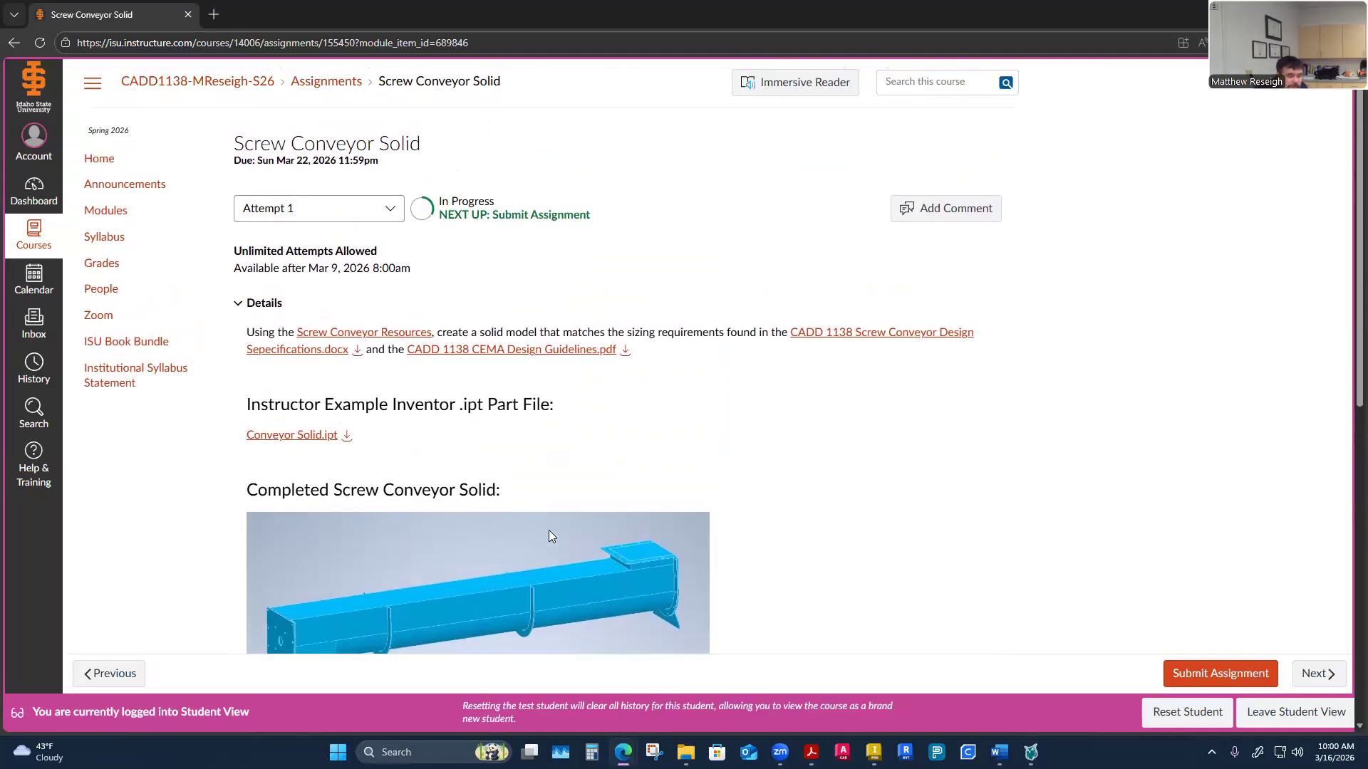
scroll(468, 375, down, 3)
scroll(468, 377, up, 3)
click(120, 215)
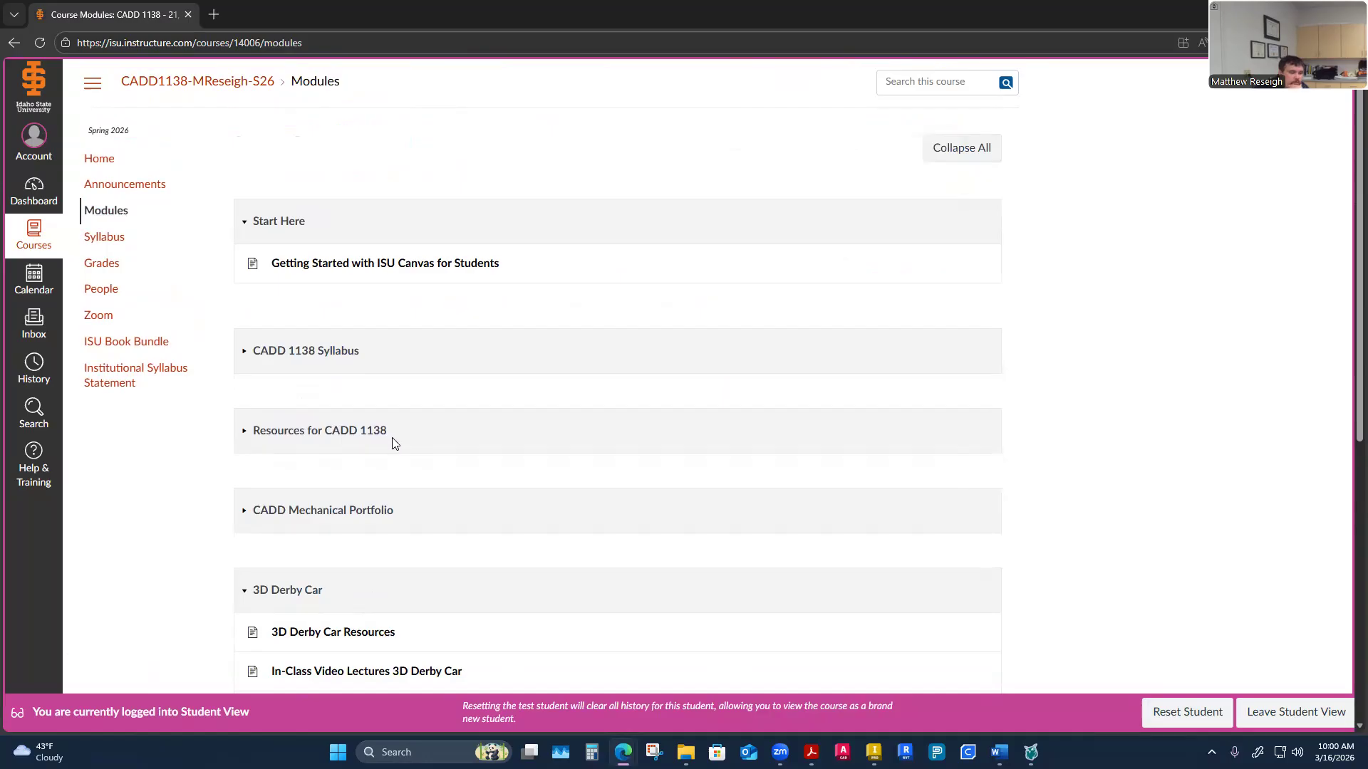
scroll(392, 442, down, 4)
scroll(394, 443, down, 3)
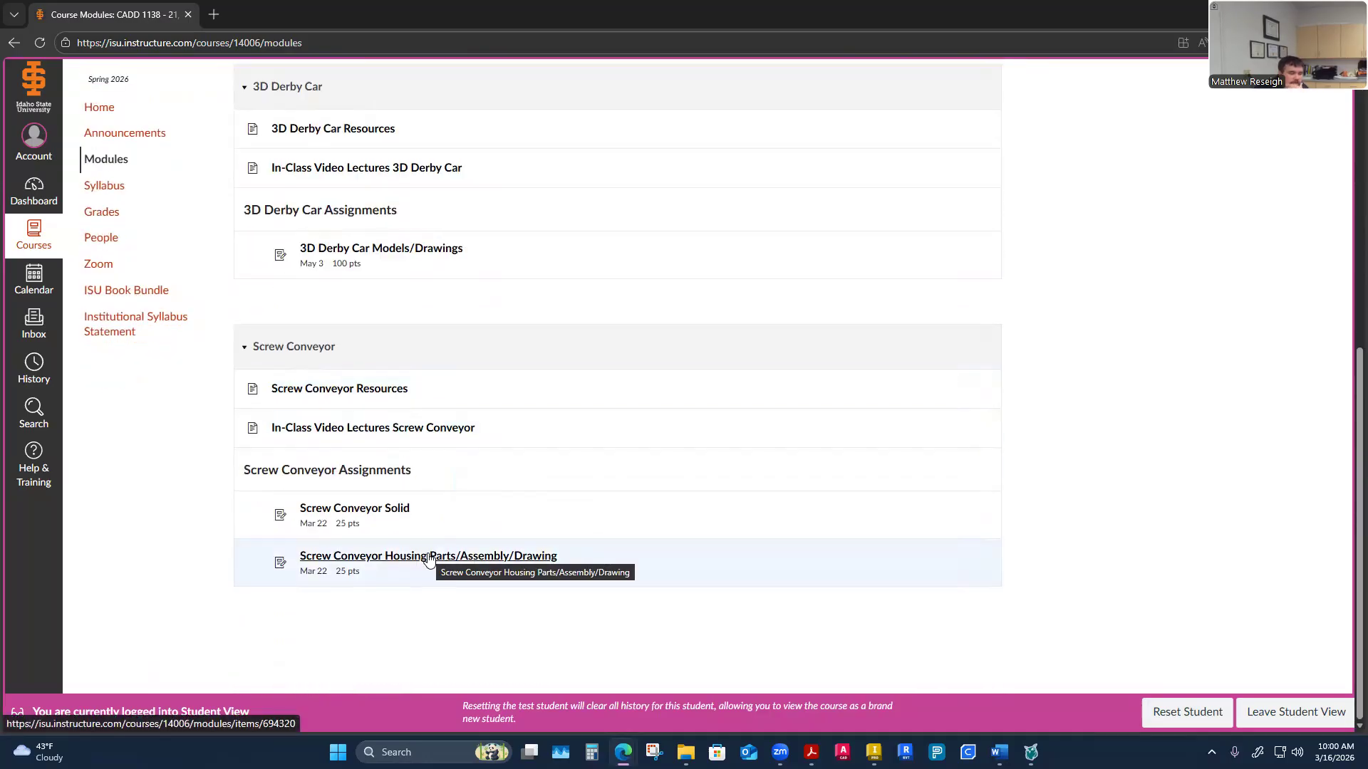
click(328, 397)
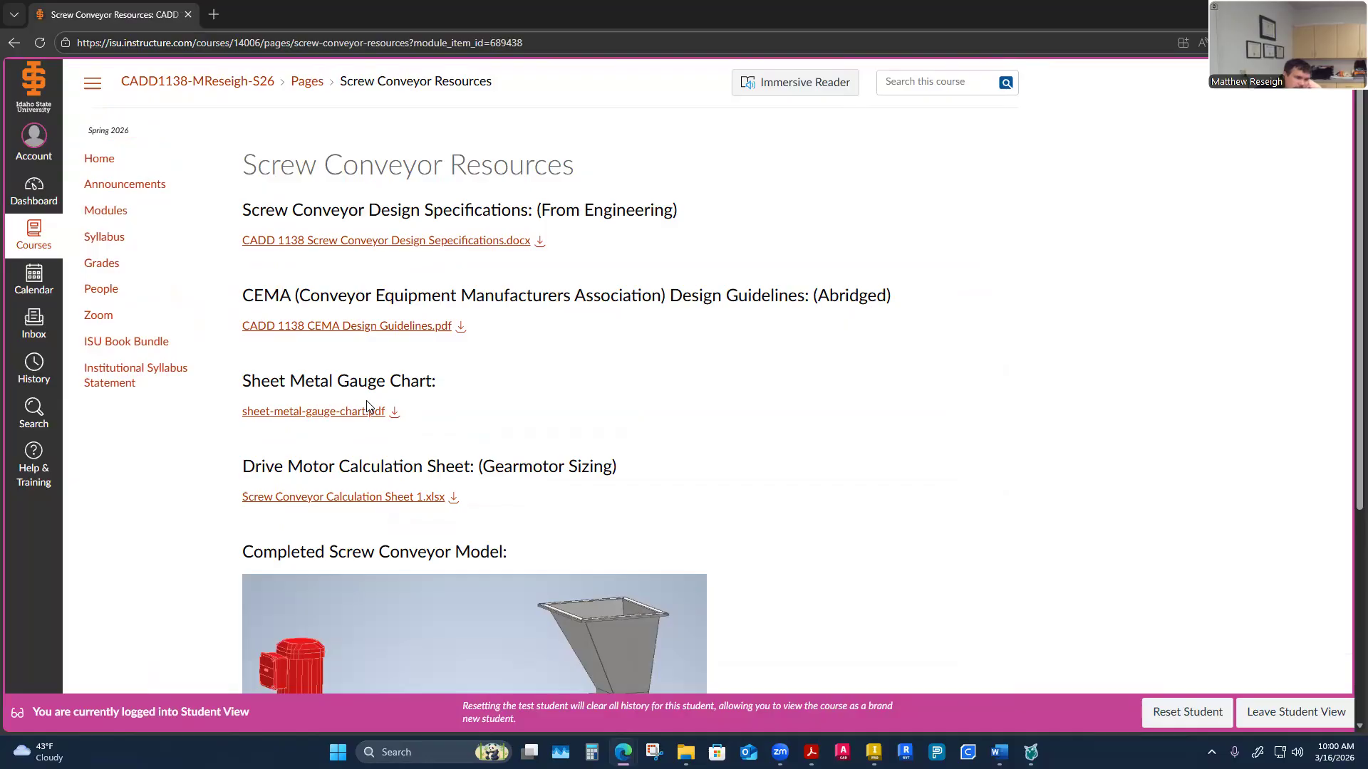
Open the sheet-metal gauge chart PDF and scroll through its gauge-to-thickness table
scroll(366, 407, down, 2)
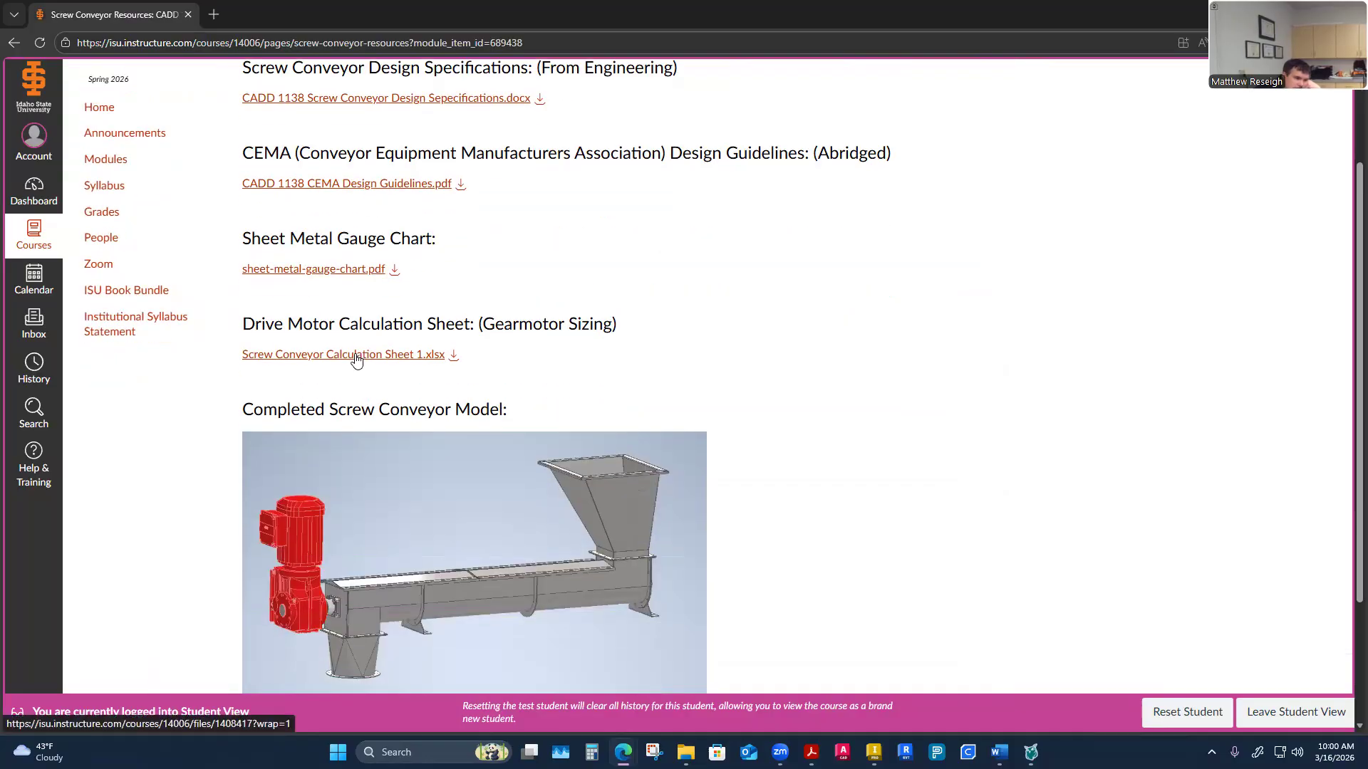
click(356, 269)
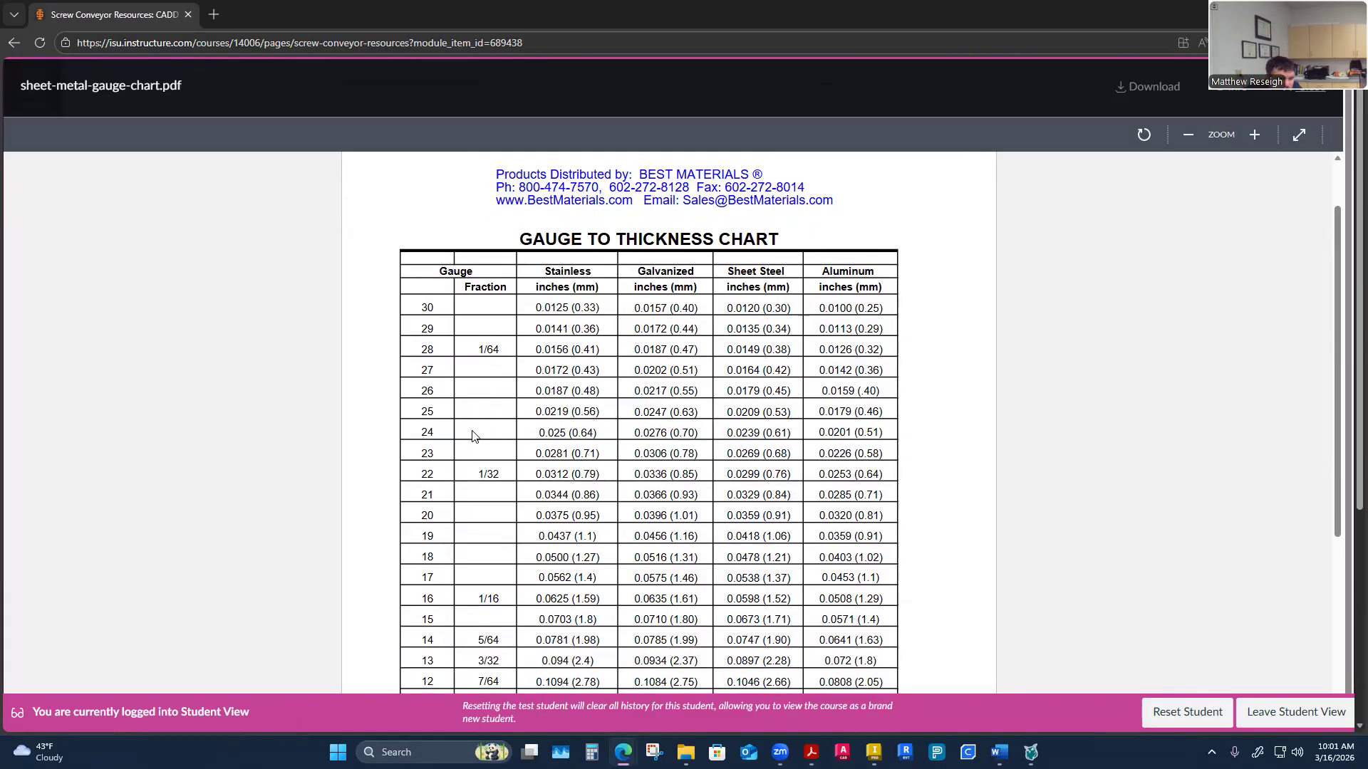
scroll(476, 434, down, 3)
scroll(436, 292, up, 2)
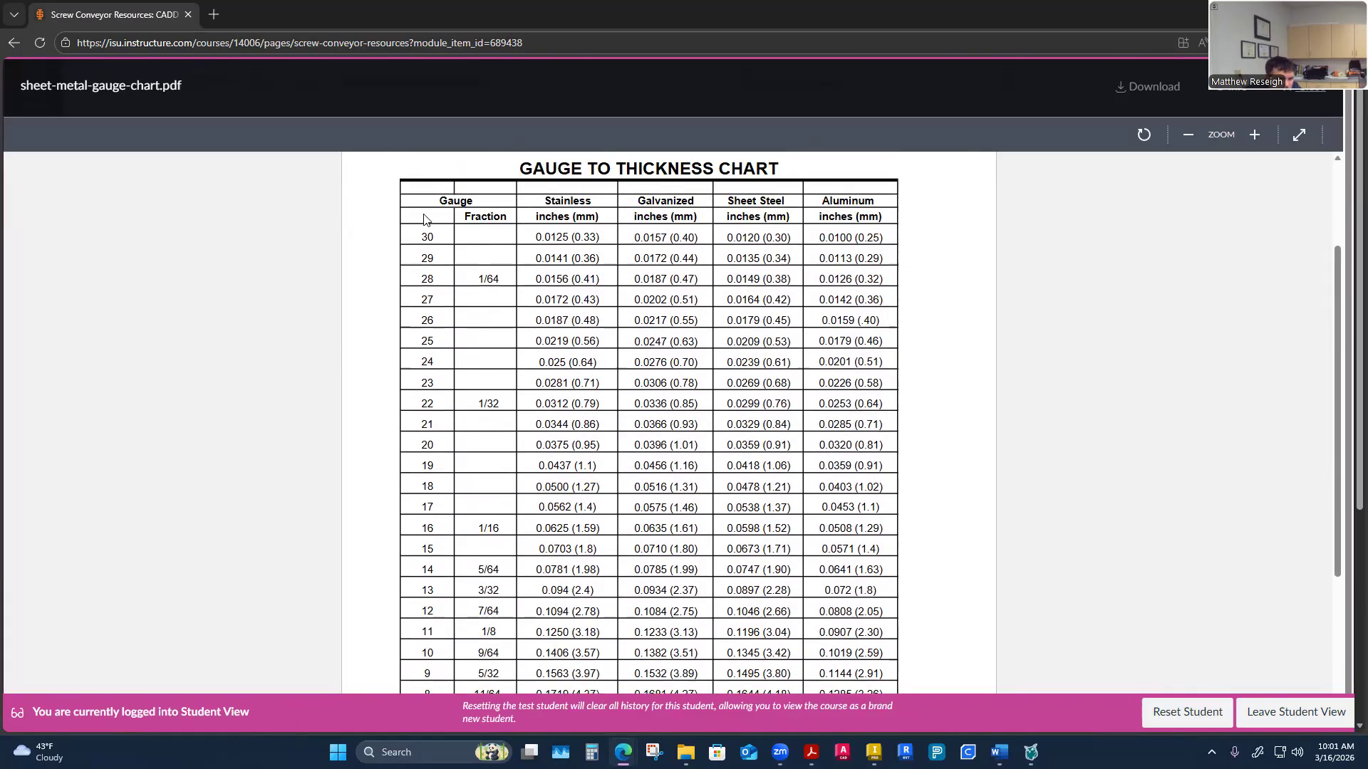
scroll(437, 438, down, 2)
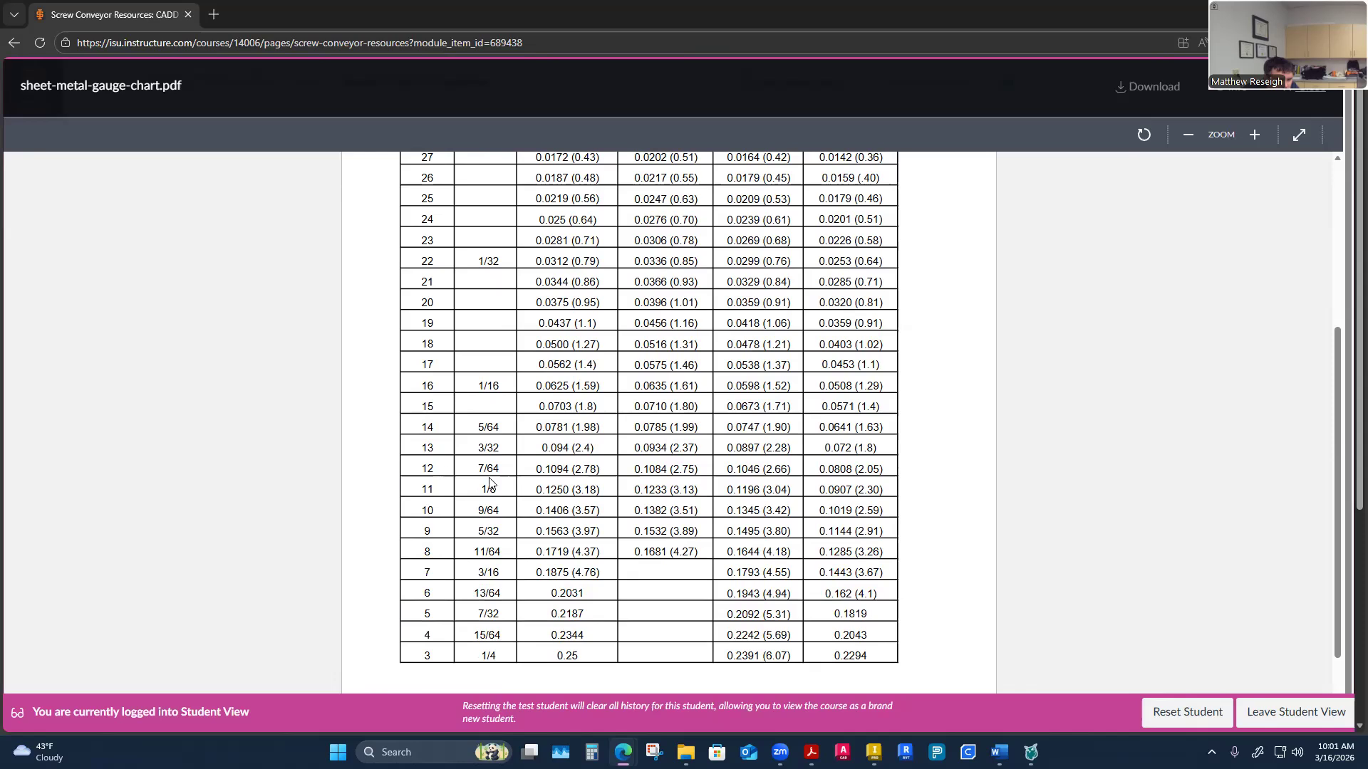
scroll(490, 483, up, 2)
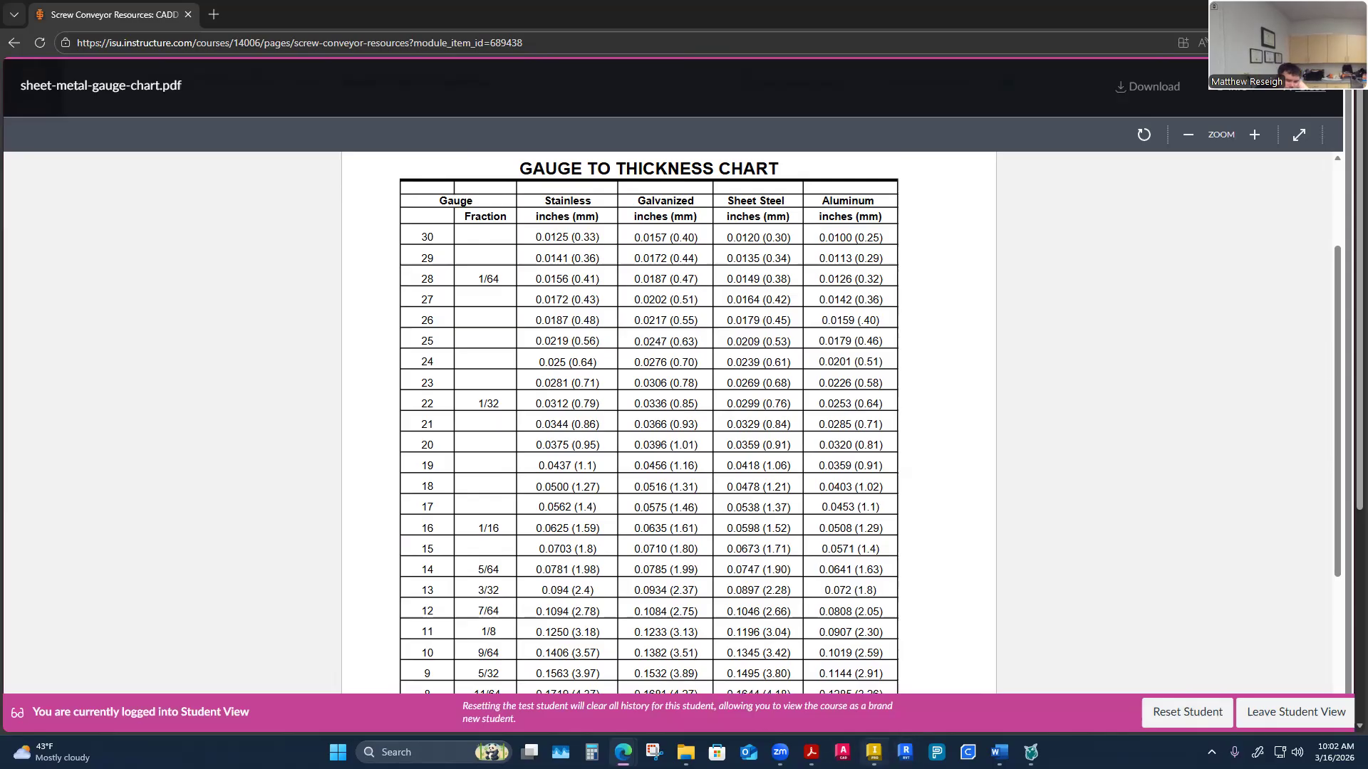
Return to Inventor and offset the projected outline outward by 0.1094 in
click(873, 752)
shift+middle_drag(613, 283, 559, 247)
click(427, 80)
click(574, 284)
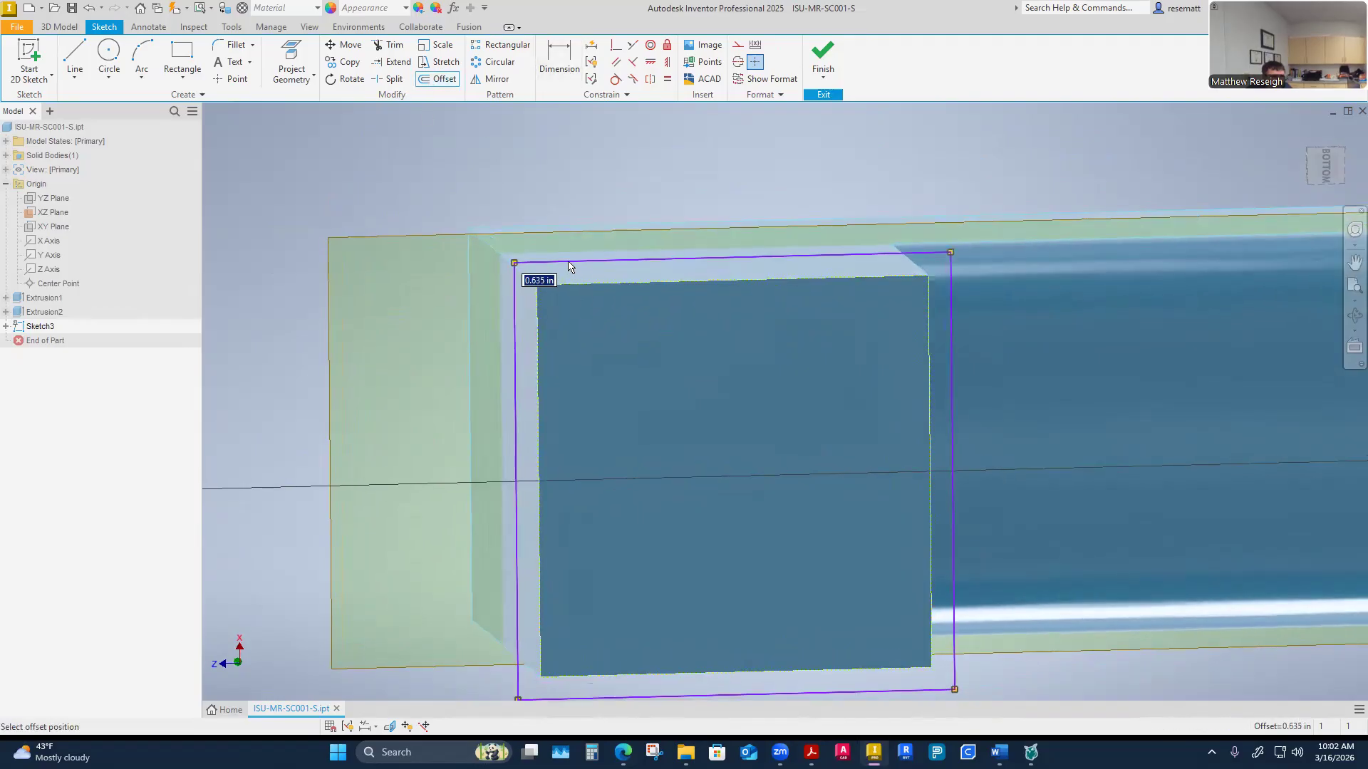
text(.)
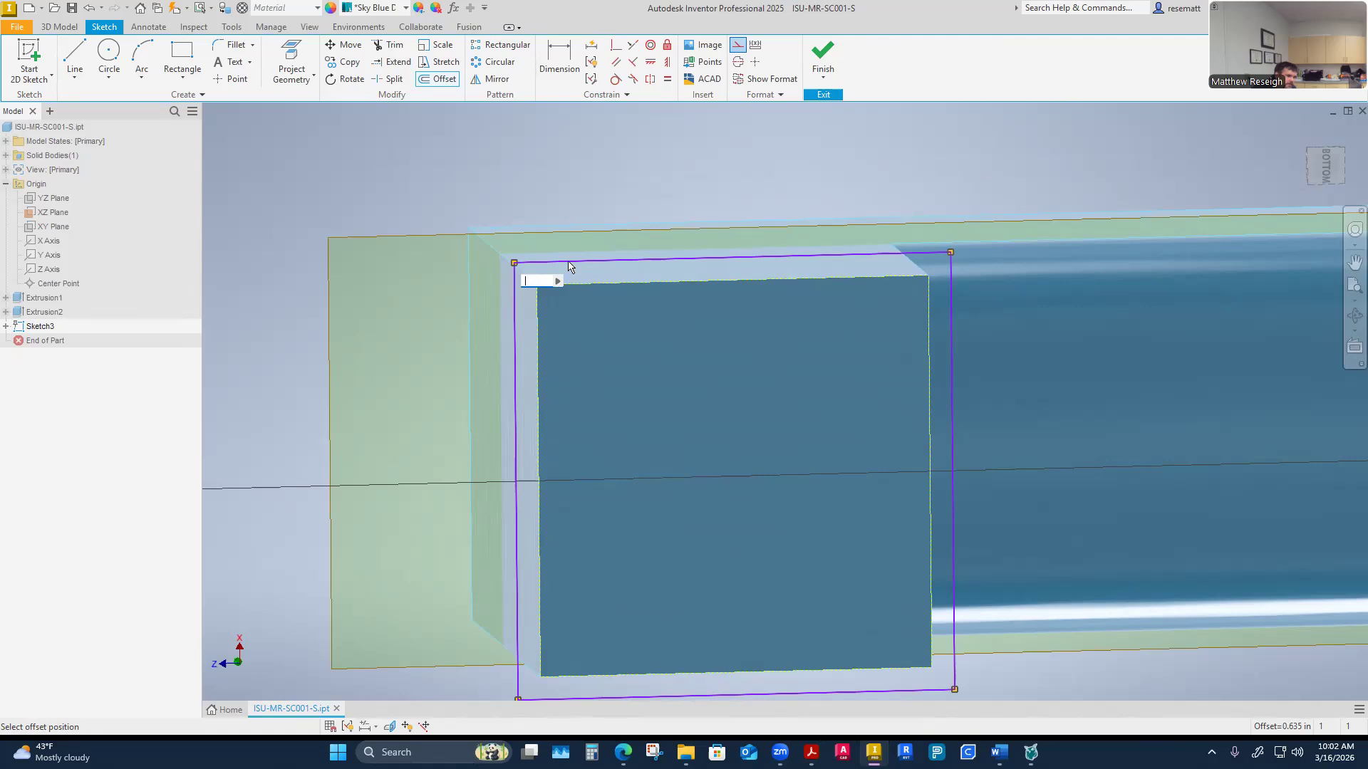
text(1094)
key(Return)
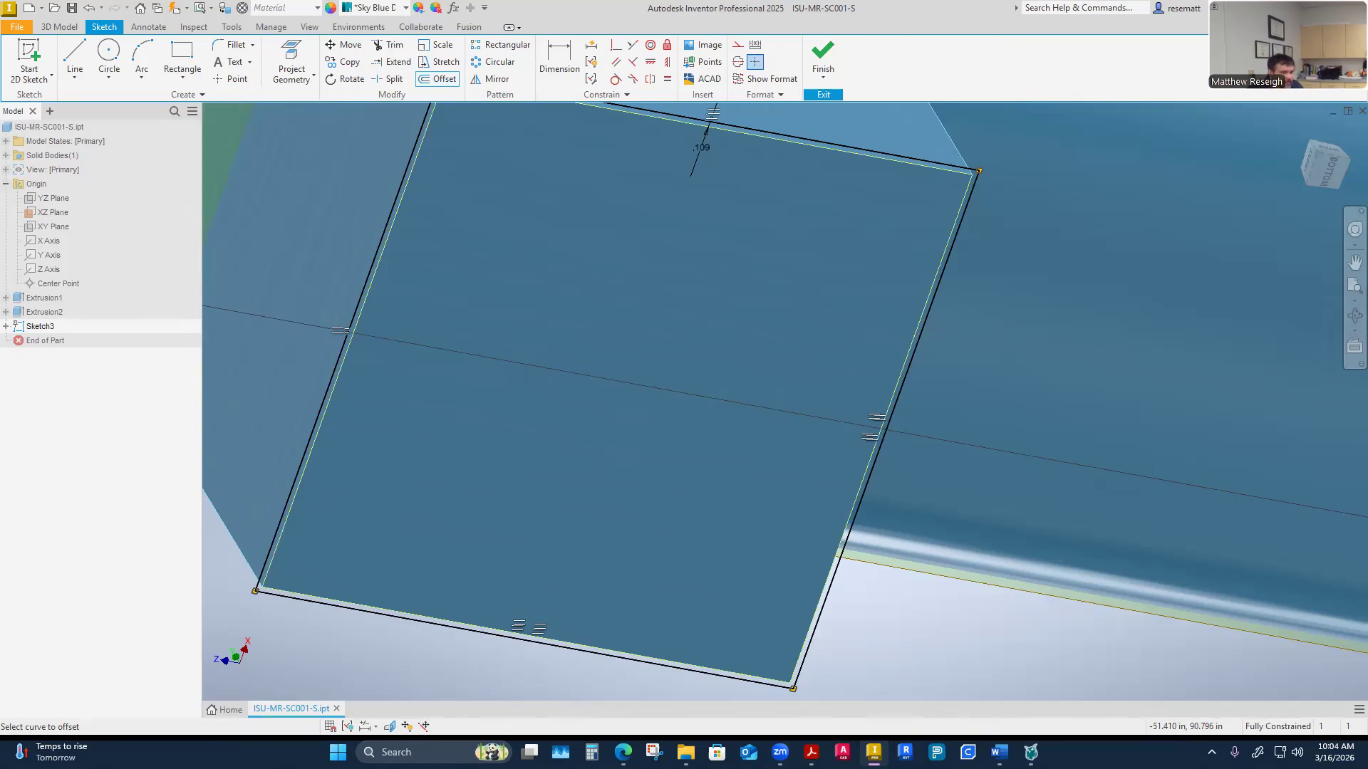
Set the outline's offset dimension to 0.1094 in + 0.030 in
shift+middle_drag(805, 589, 669, 378)
scroll(672, 357, up, 5)
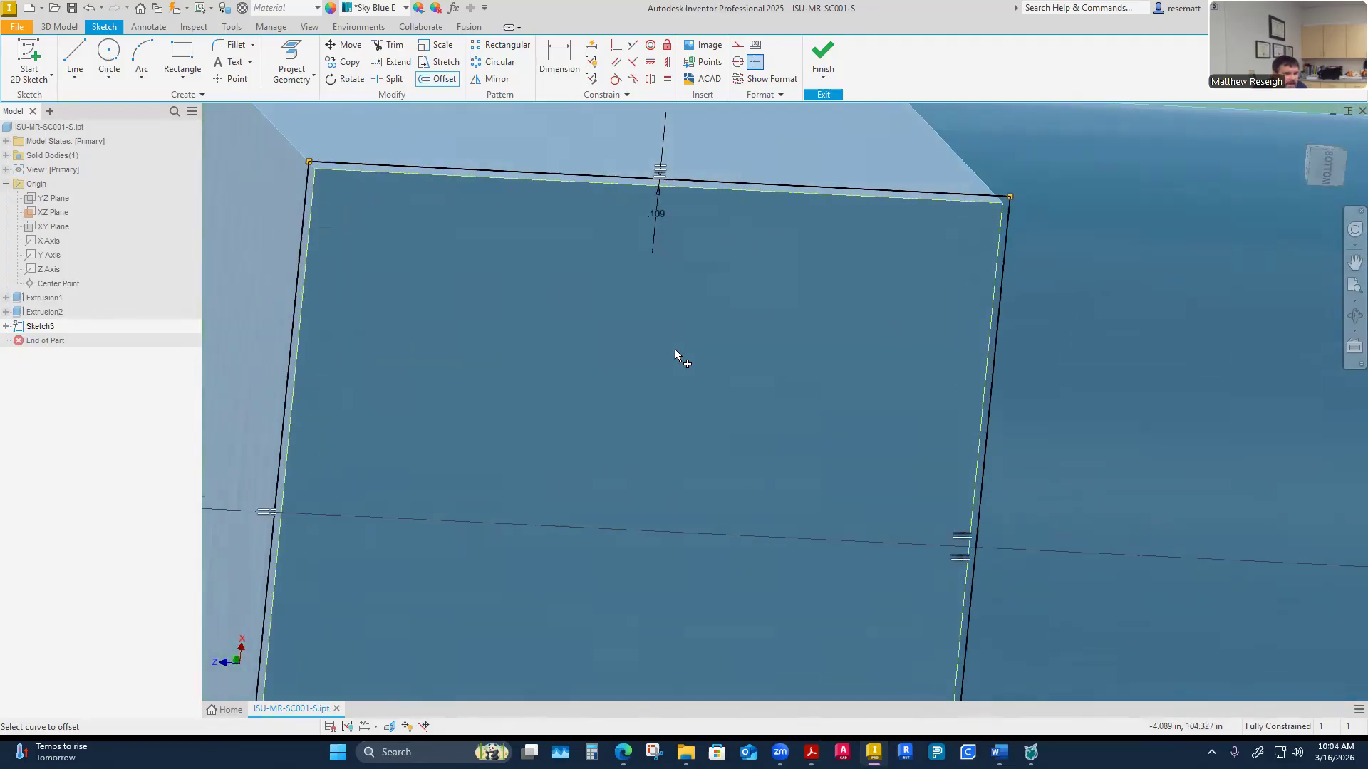
middle_drag(668, 218, 639, 320)
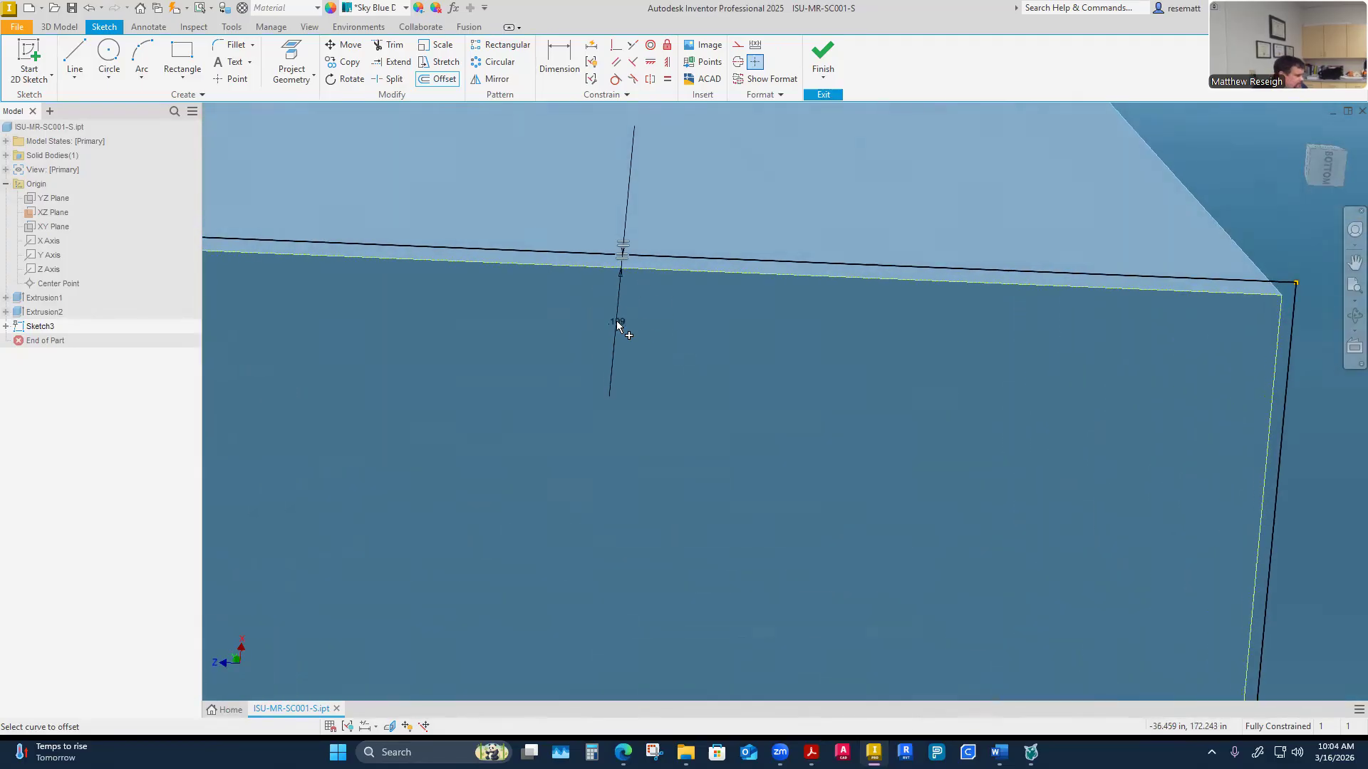
key(Escape)
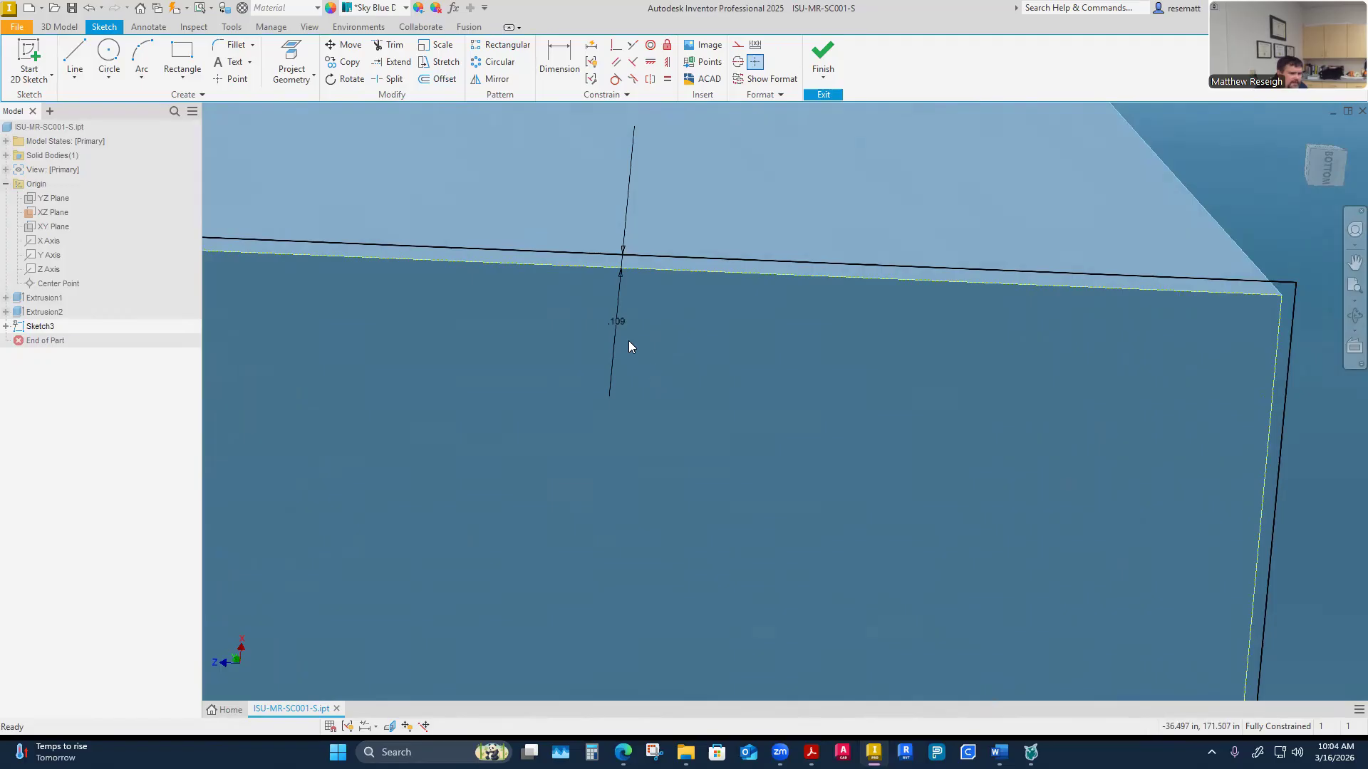
double_click(618, 319)
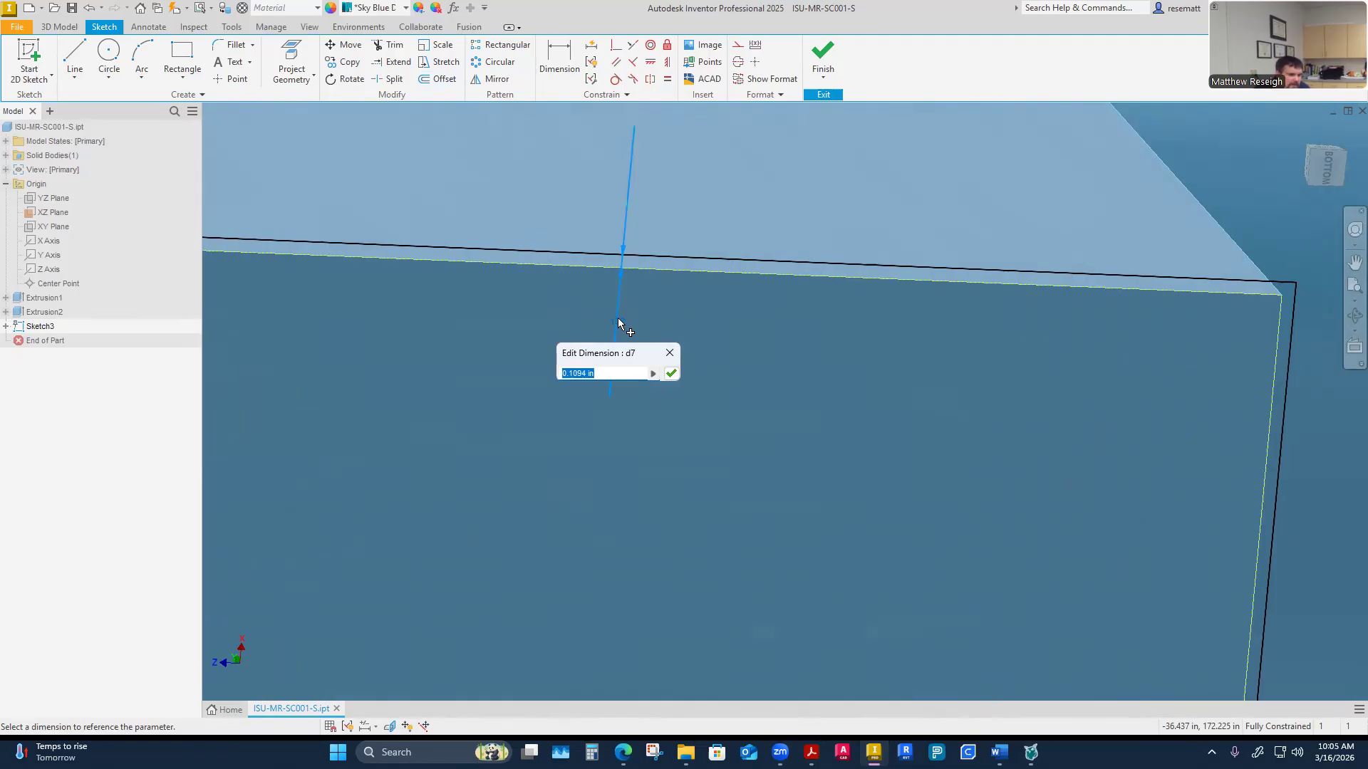
click(617, 374)
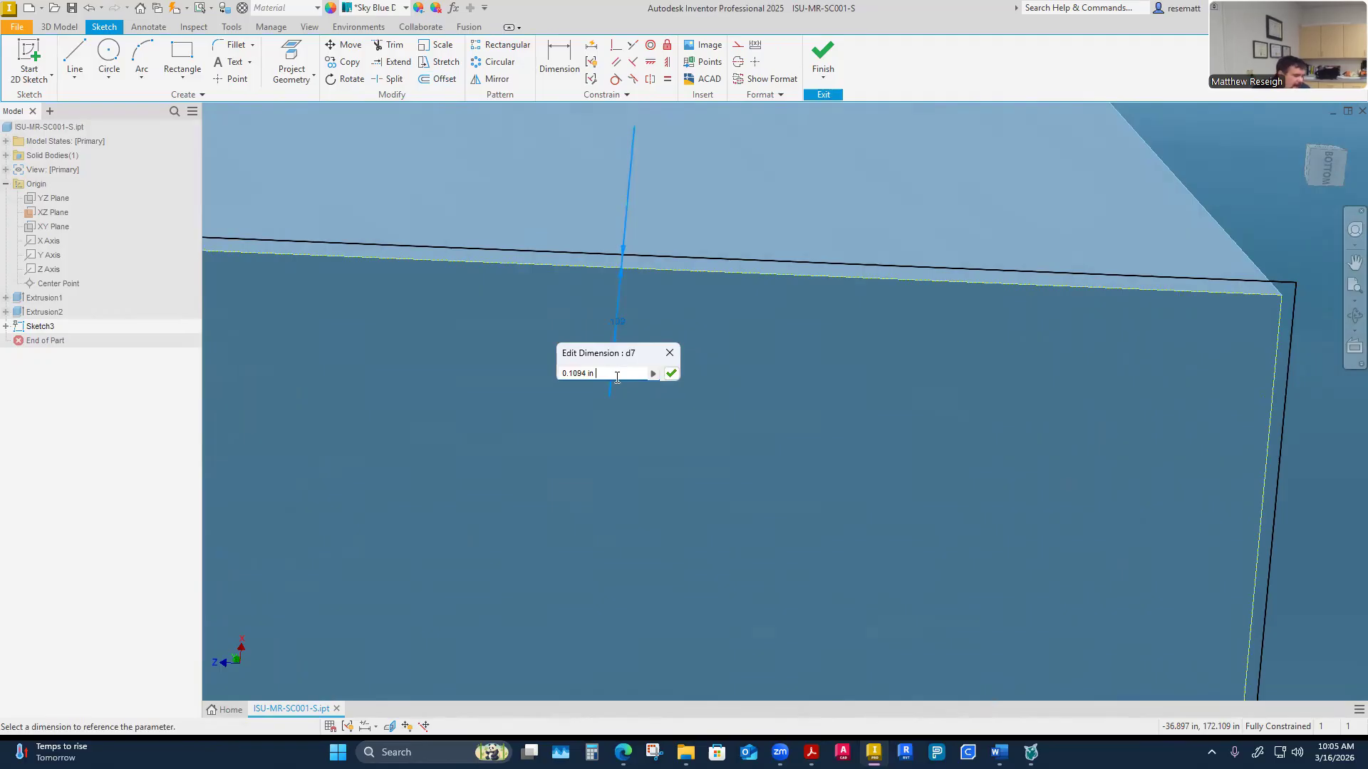
text(+ .03)
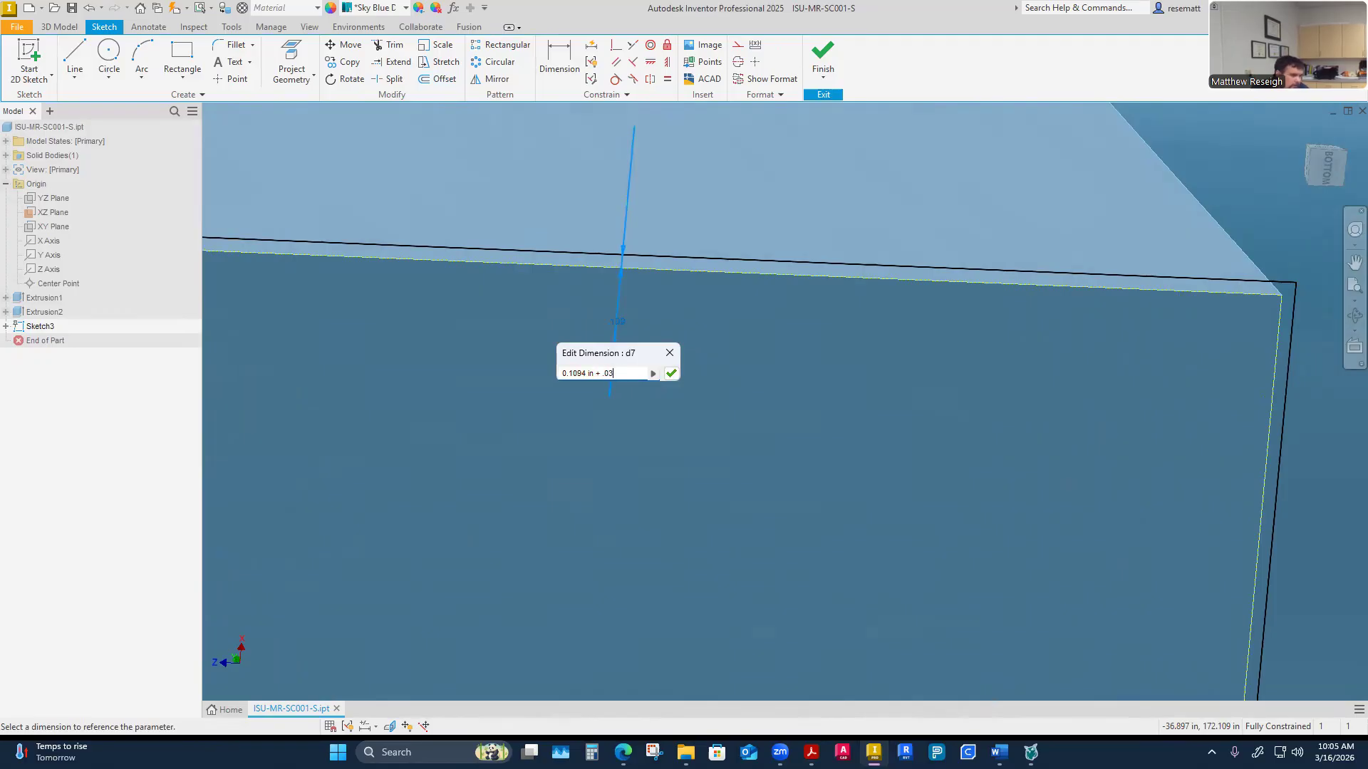
text(0)
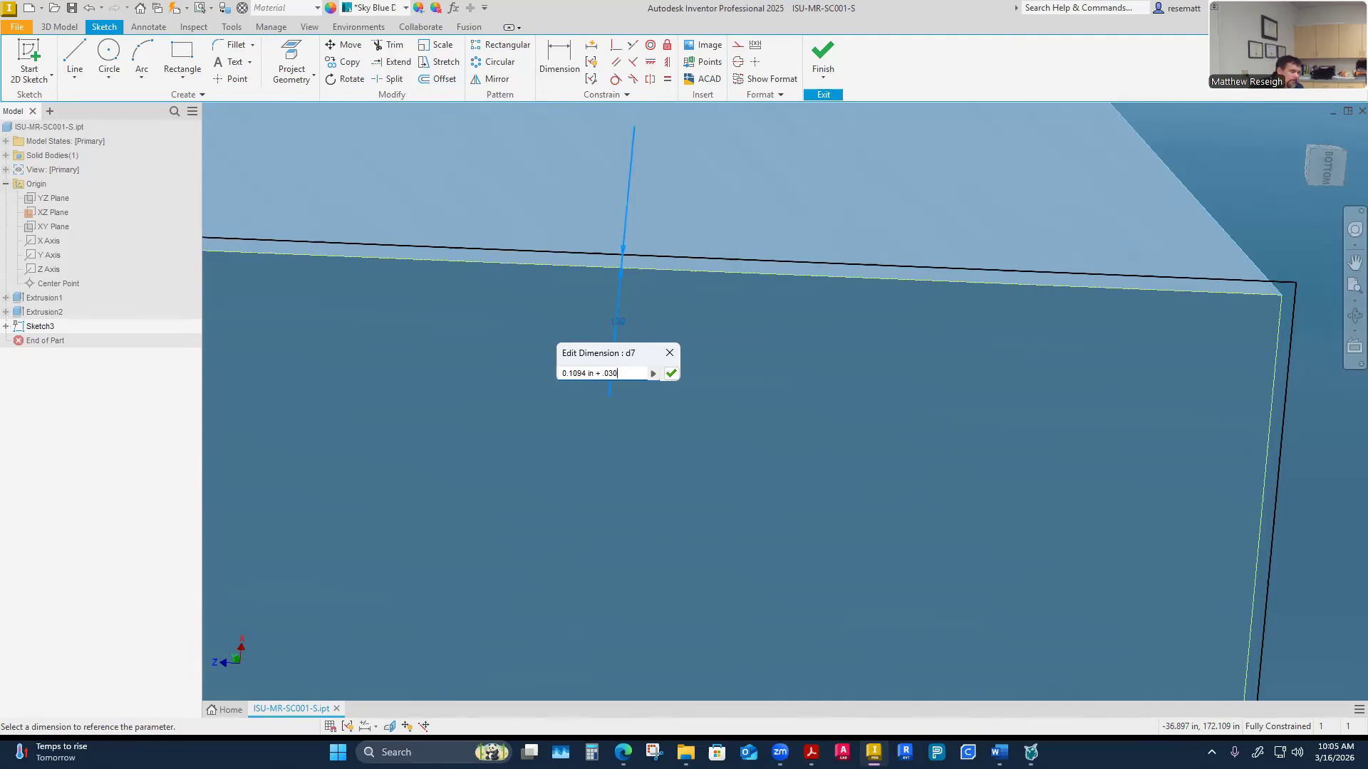
key(Return)
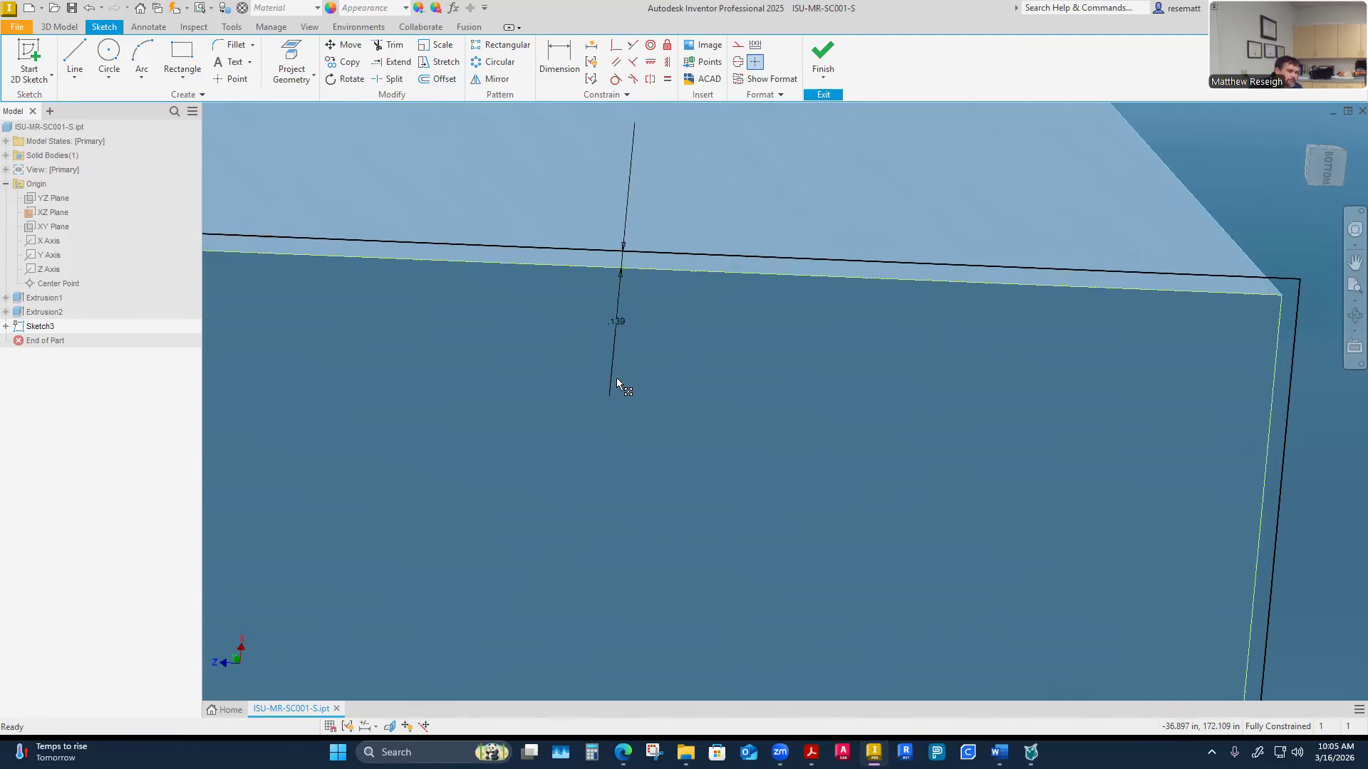
Reopen the offset dimension and orbit around the block to inspect the offset outline against its faces
shift+middle_drag(617, 379, 679, 424)
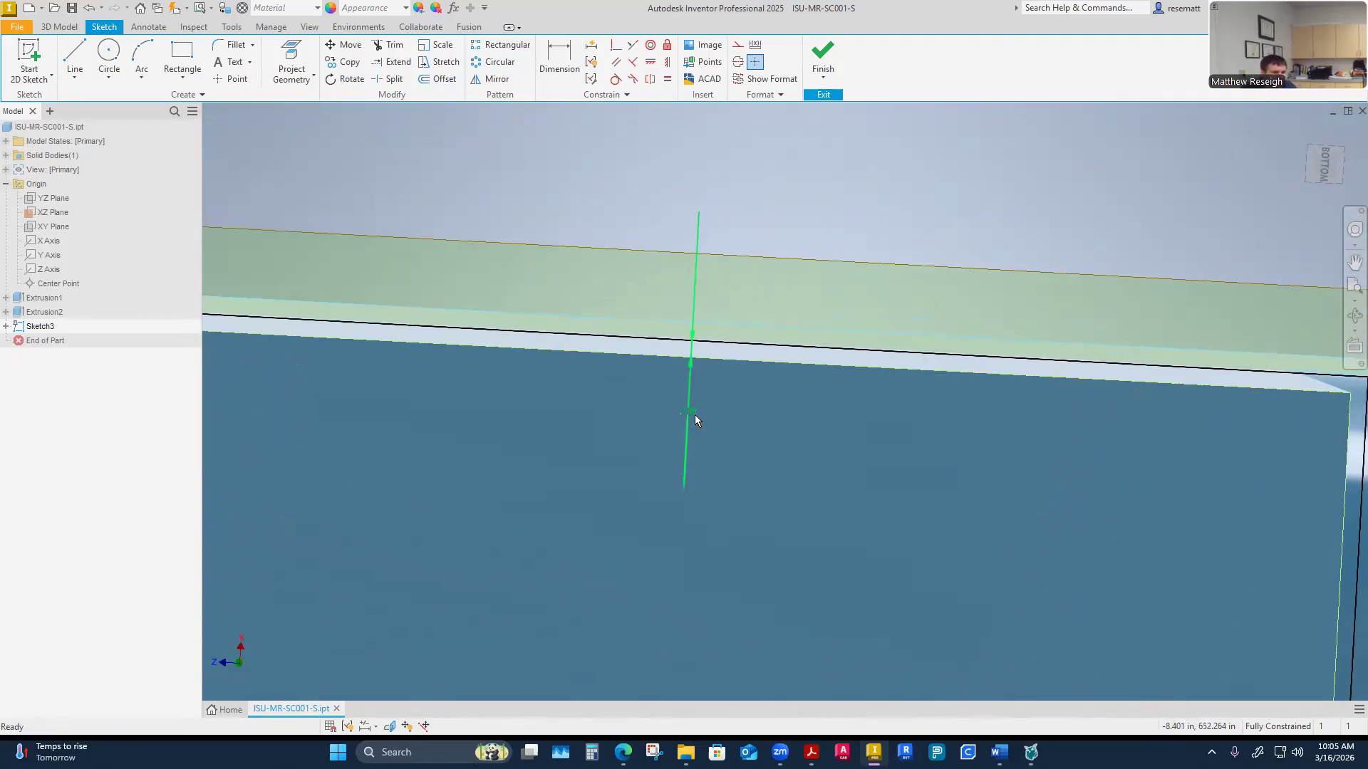
double_click(693, 414)
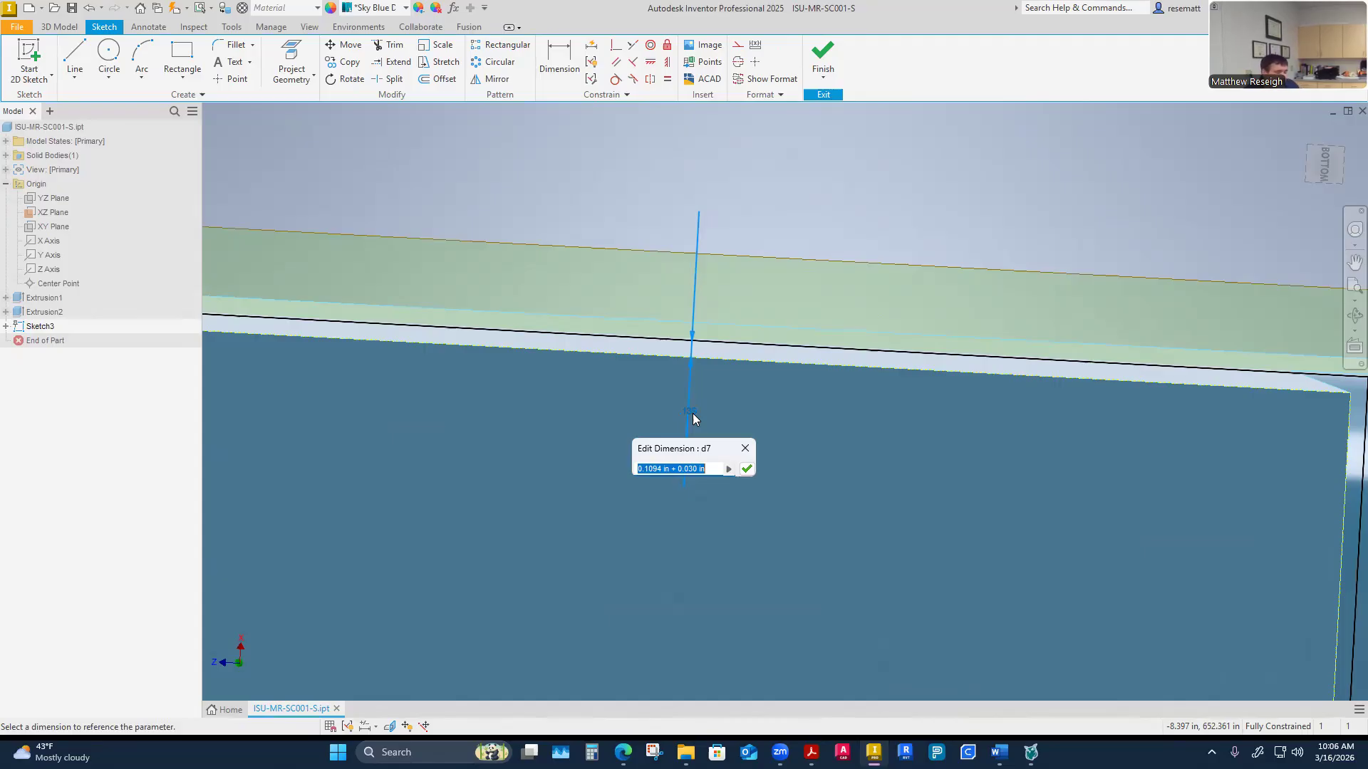
scroll(631, 271, down, 1)
shift+middle_drag(631, 270, 782, 454)
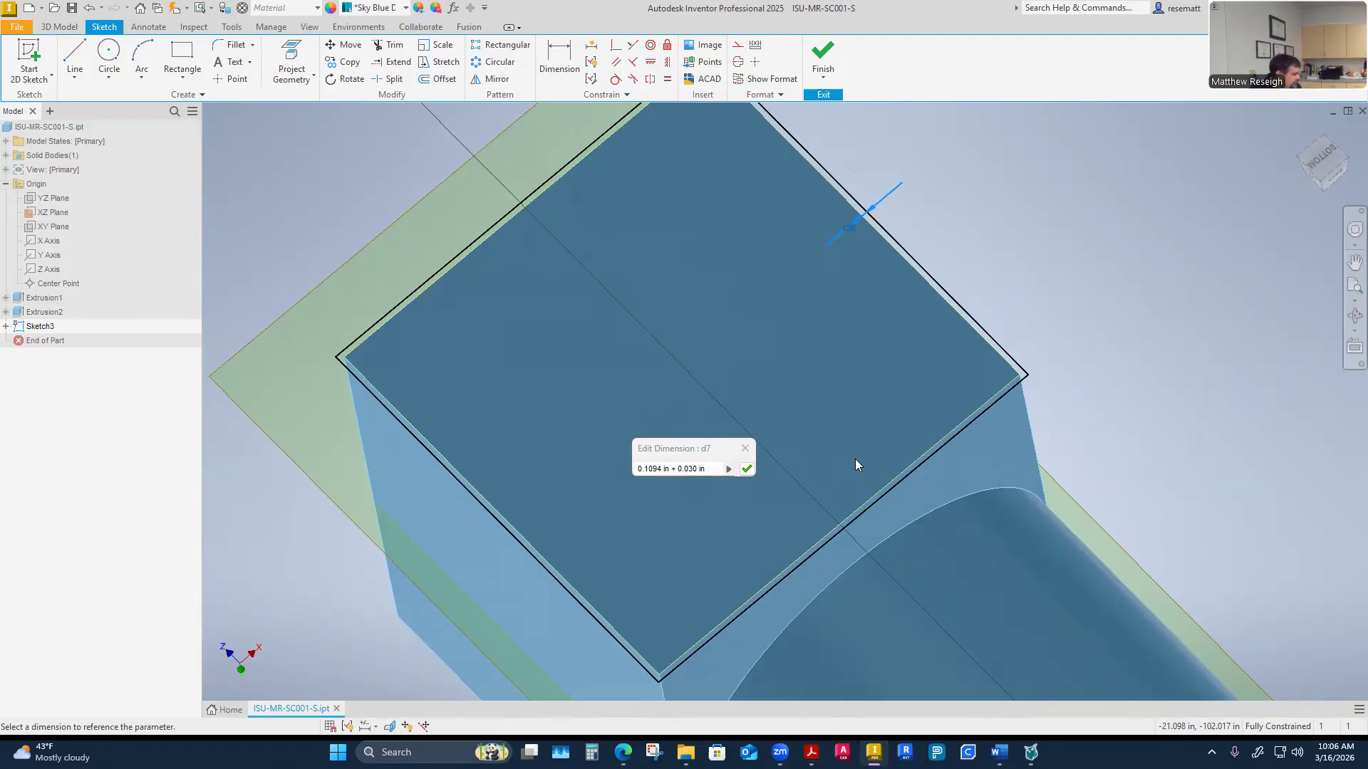
mouse_move(855, 464)
shift+middle_down()
mouse_move(910, 199)
mouse_move(703, 330)
shift+middle_up()
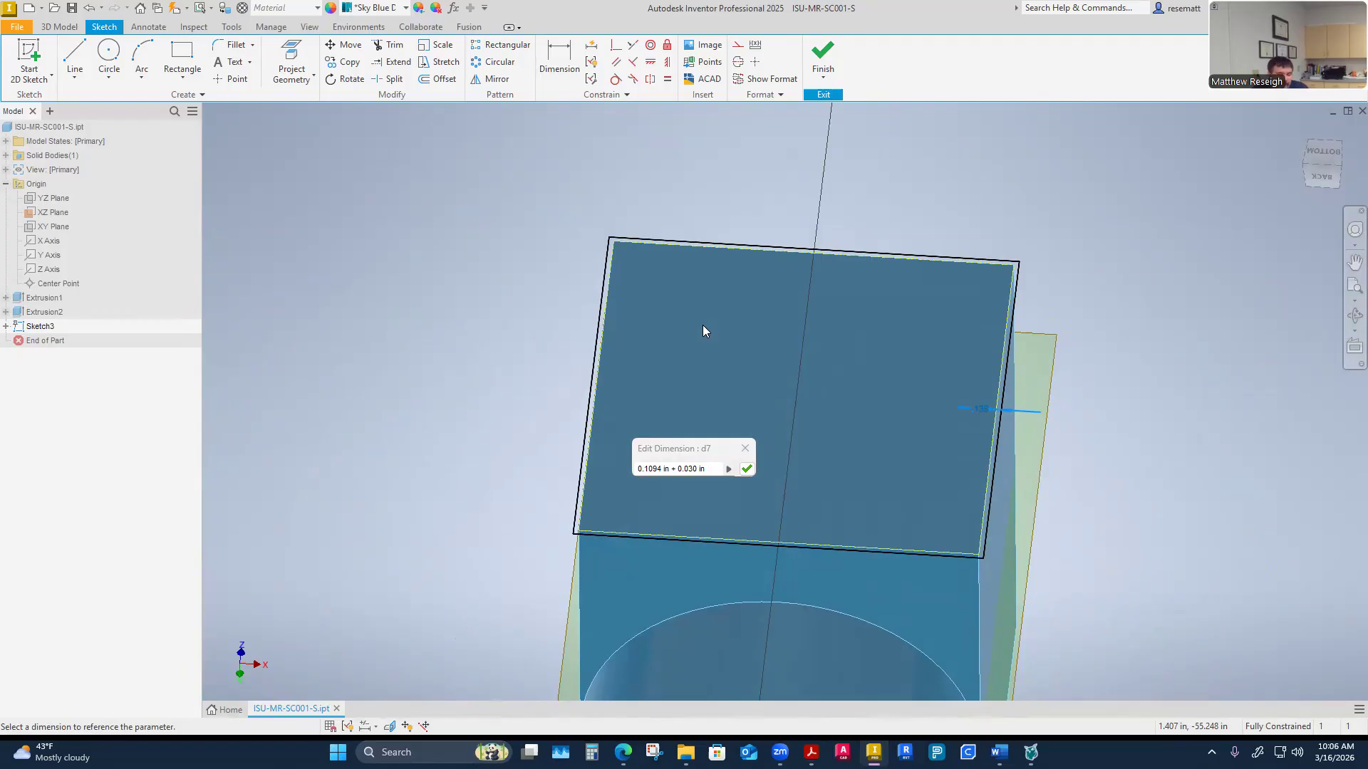
mouse_move(703, 325)
shift+middle_down()
mouse_move(777, 304)
mouse_move(747, 295)
mouse_move(872, 268)
mouse_move(895, 308)
mouse_move(761, 242)
mouse_move(790, 235)
shift+middle_up()
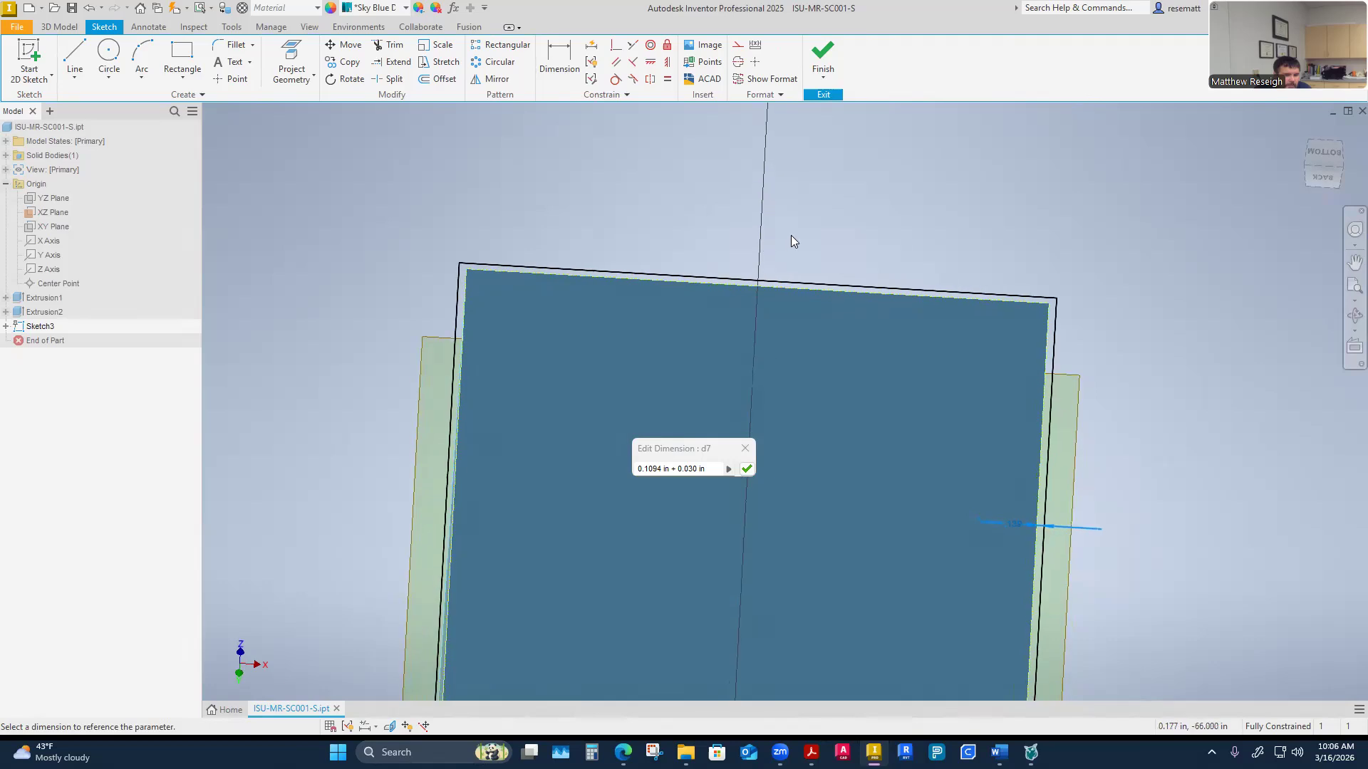
right_click(791, 235)
click(754, 235)
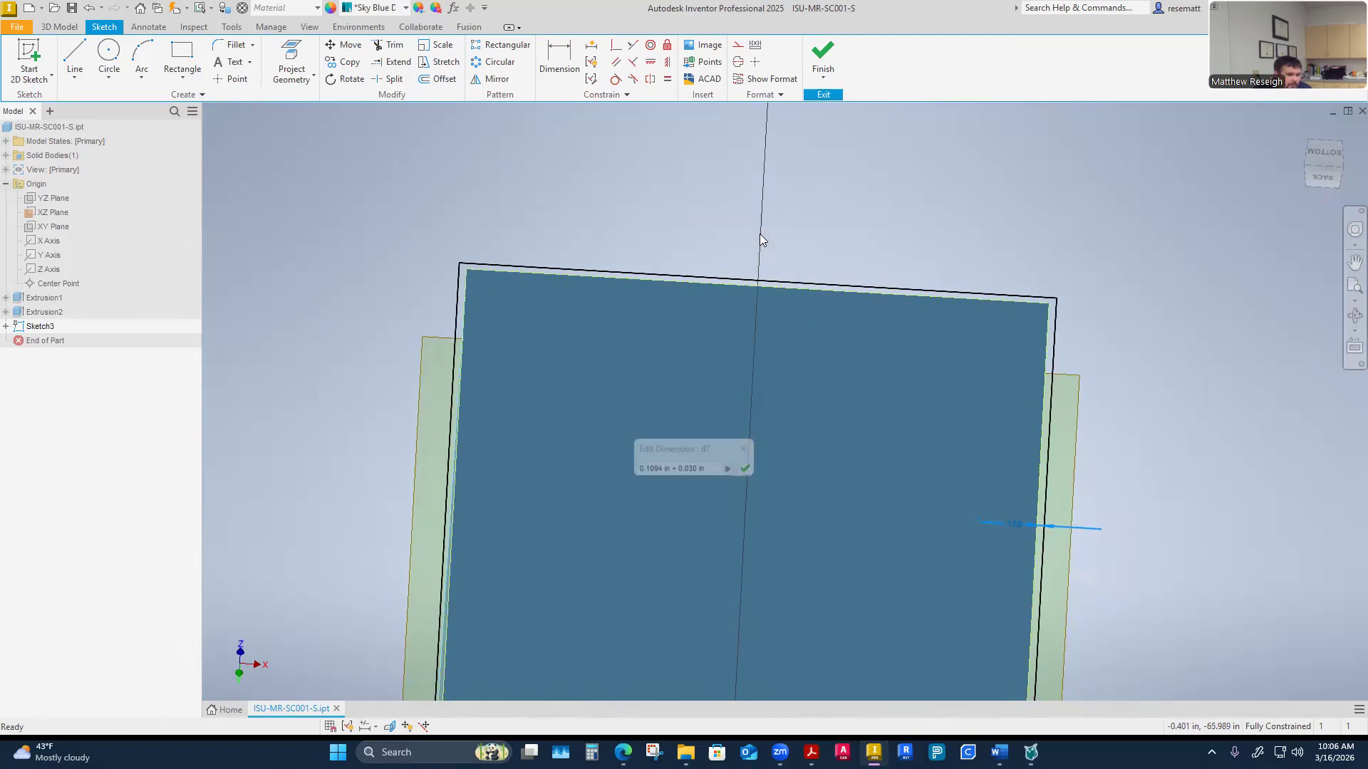
mouse_move(962, 415)
shift+middle_down()
mouse_move(1013, 460)
mouse_move(1161, 396)
shift+middle_up()
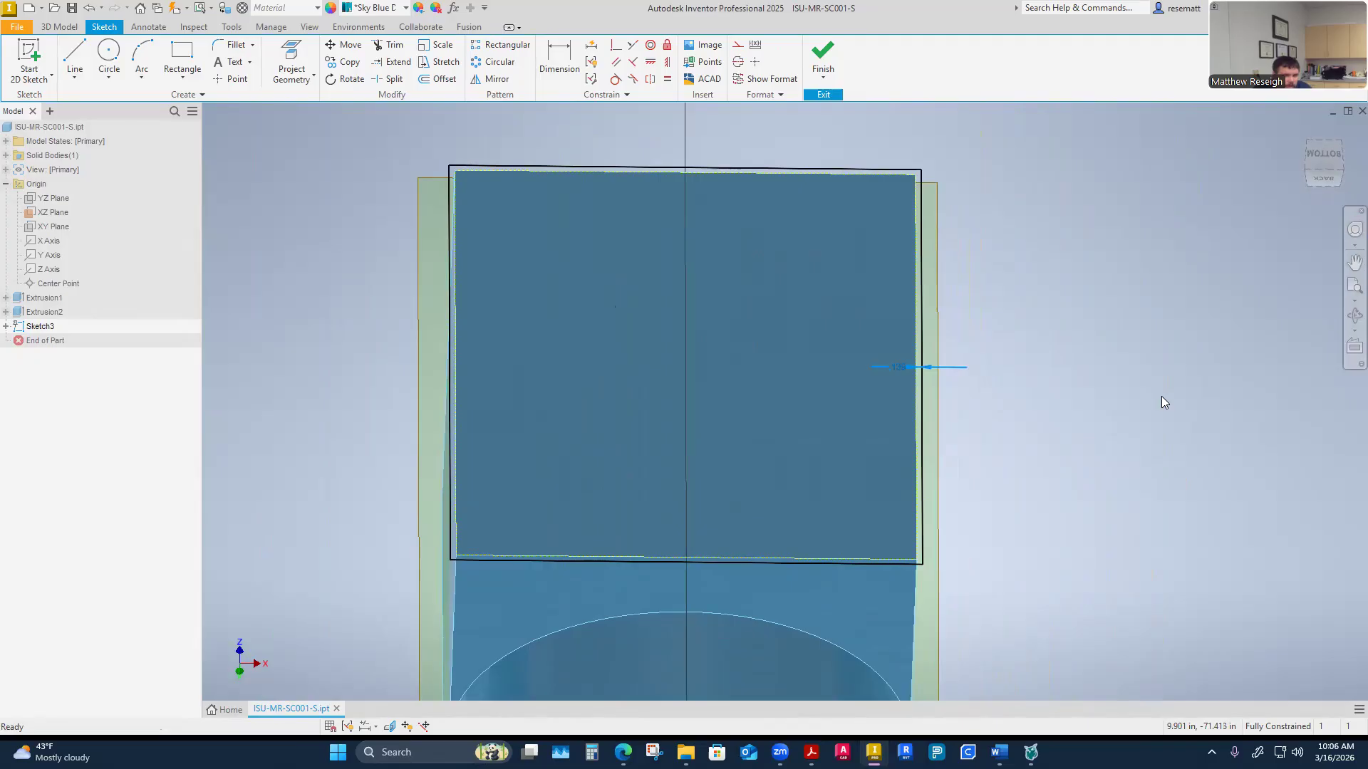
right_click(1050, 377)
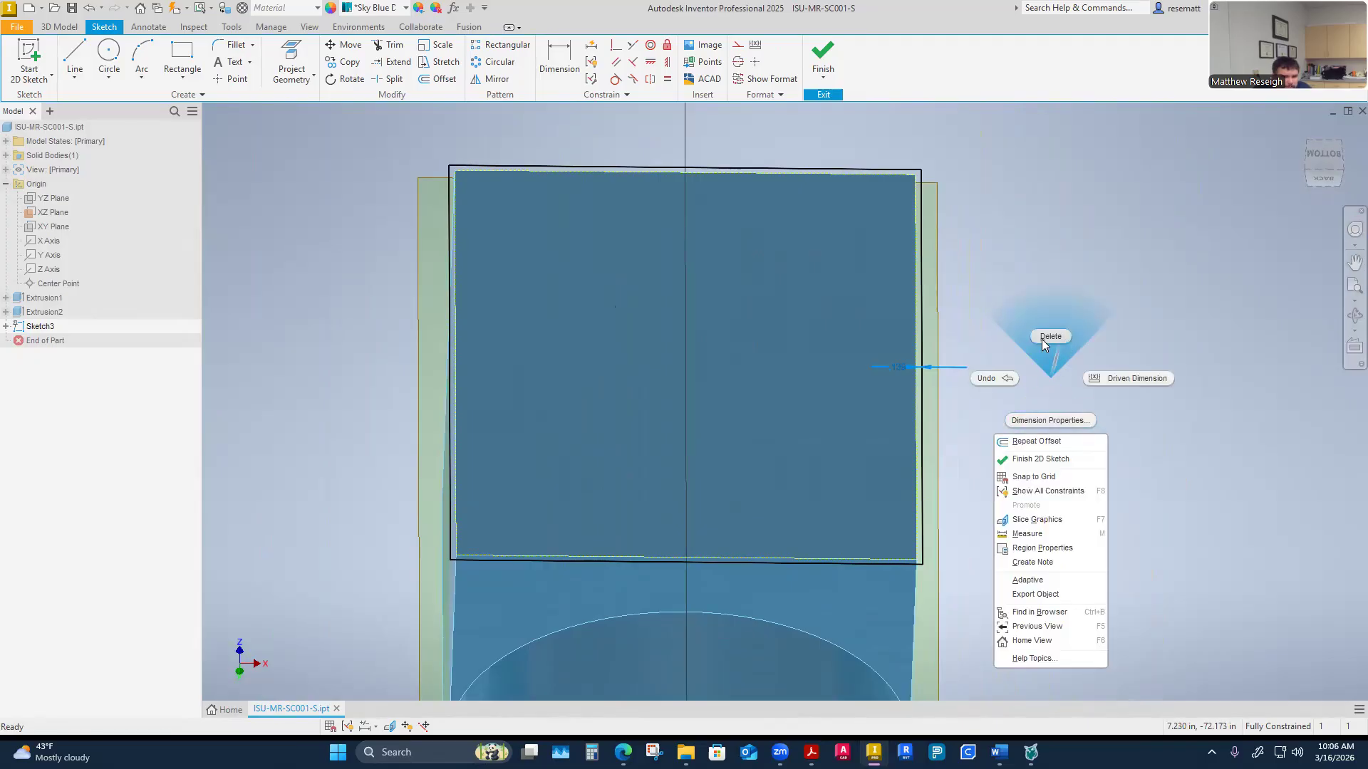
click(1042, 339)
shift+middle_drag(1041, 339, 1032, 376)
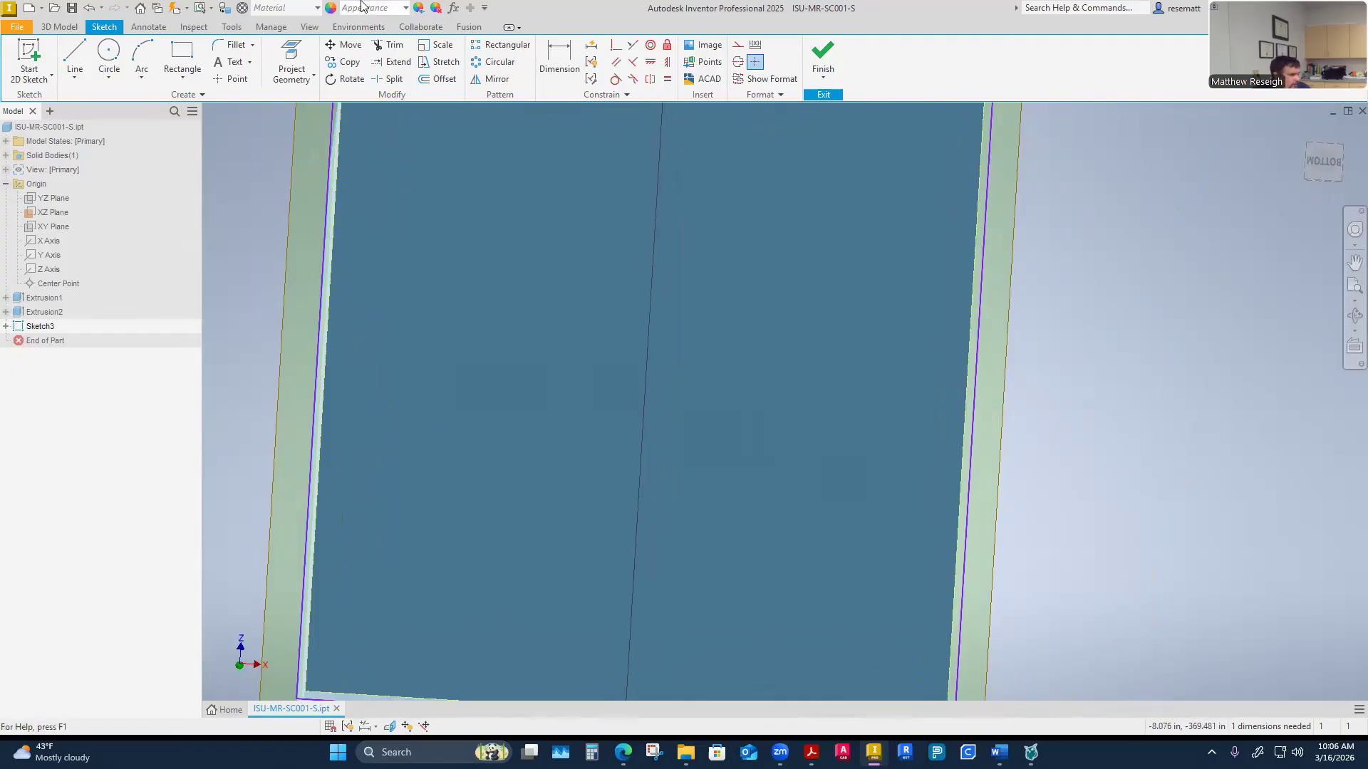
click(89, 8)
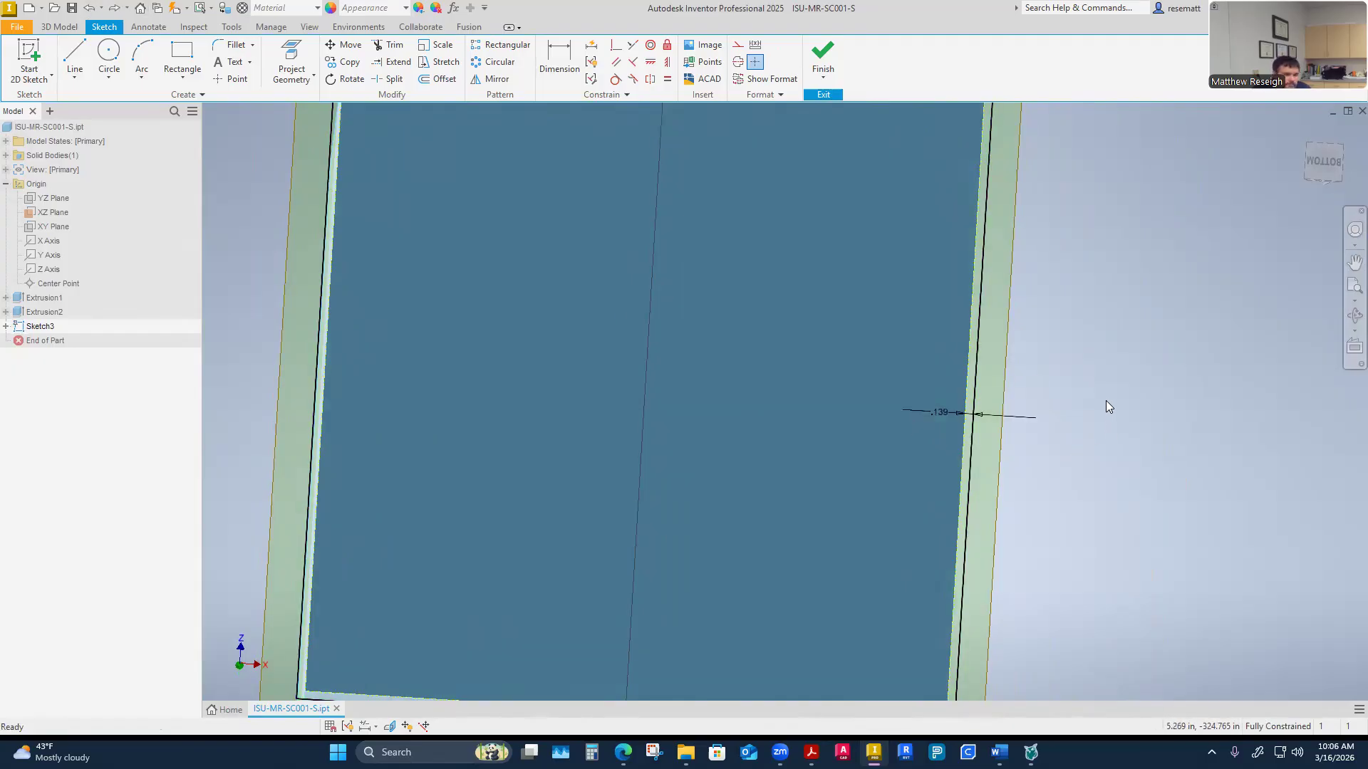
Measure the distance between the outline's two opposite side edges
right_click(1097, 466)
click(1060, 258)
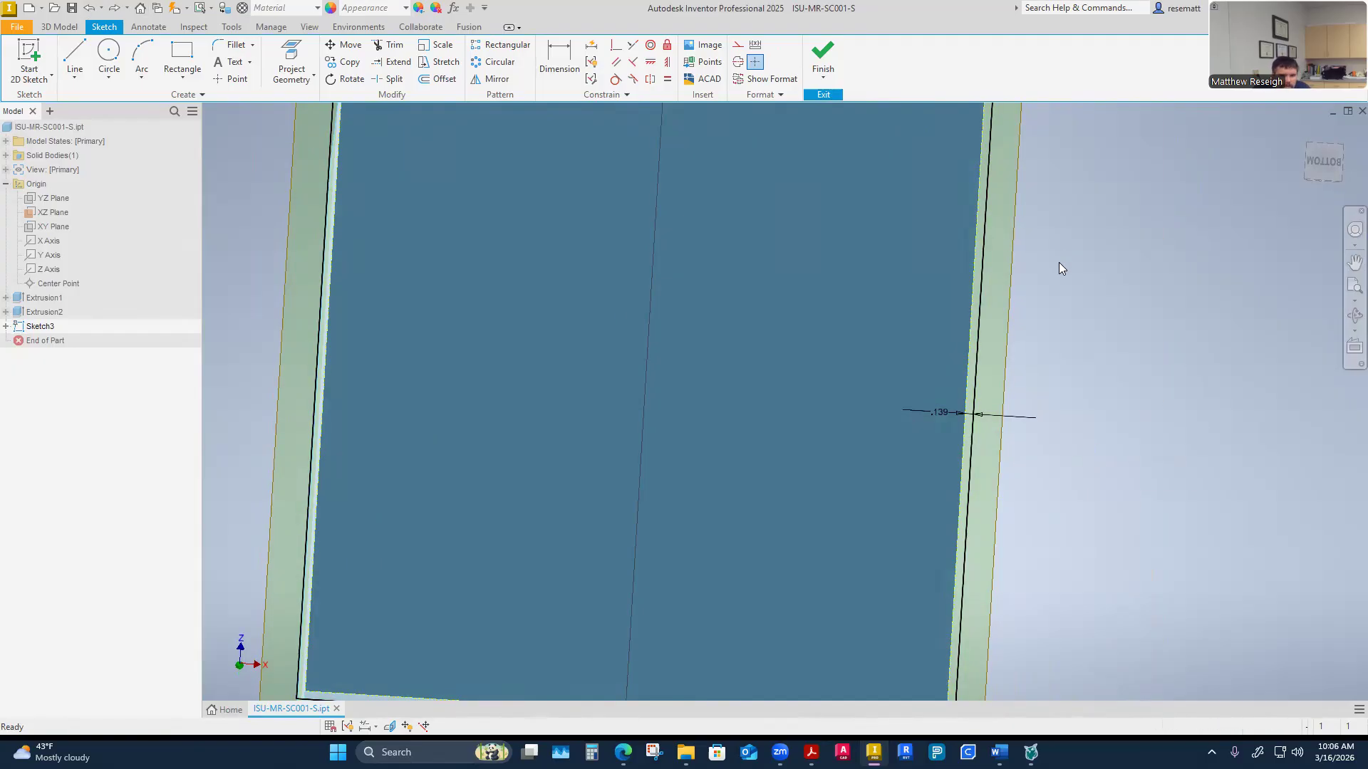
click(966, 436)
scroll(613, 416, down, 3)
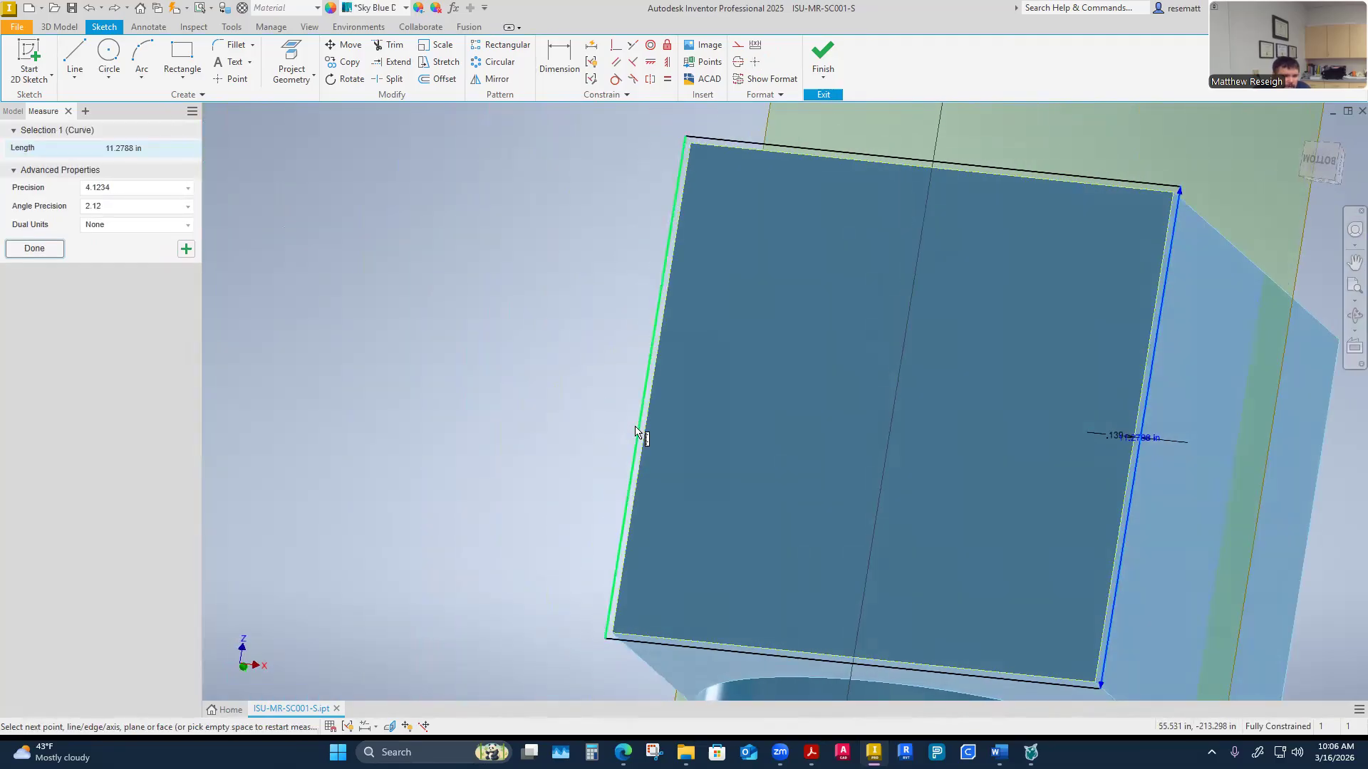
click(638, 430)
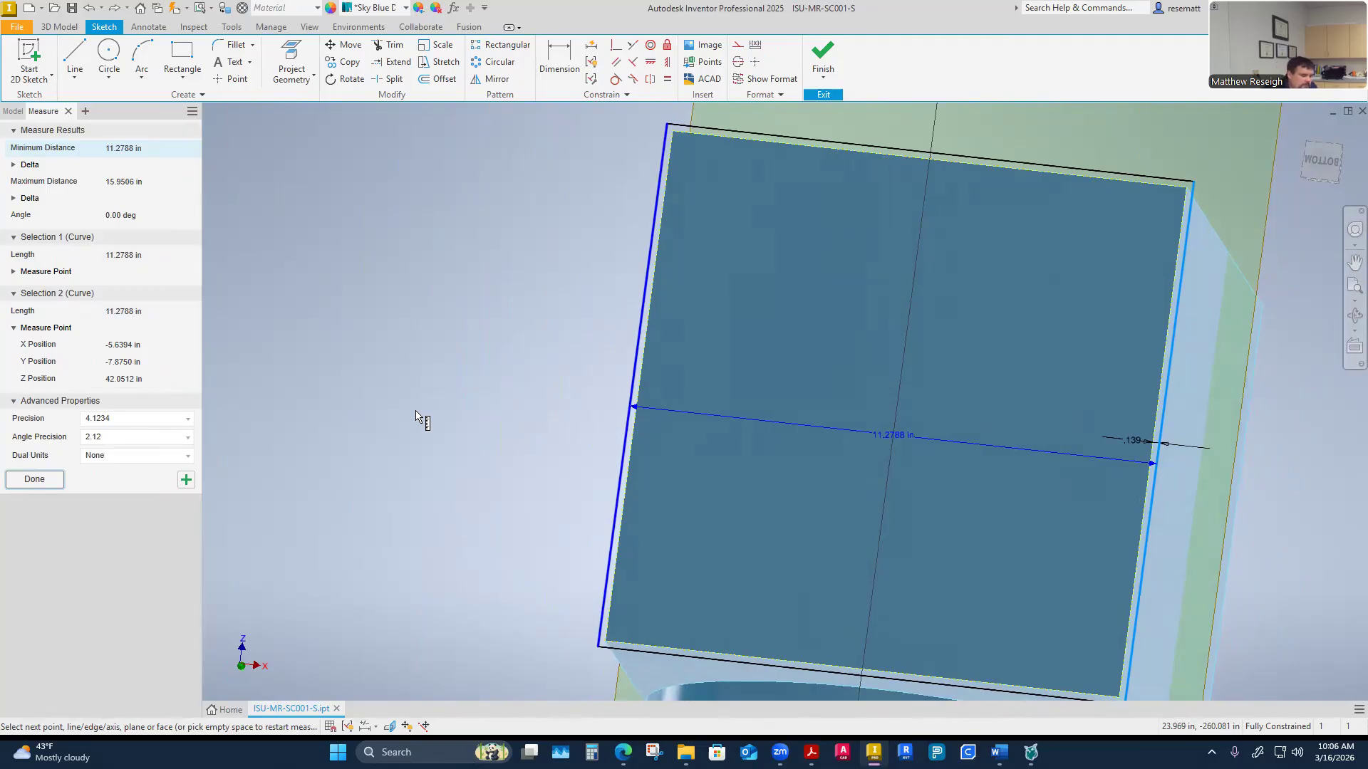
Open Calculator and compute 11.2788 - 0.1094 - 0.1094, then close it
click(591, 752)
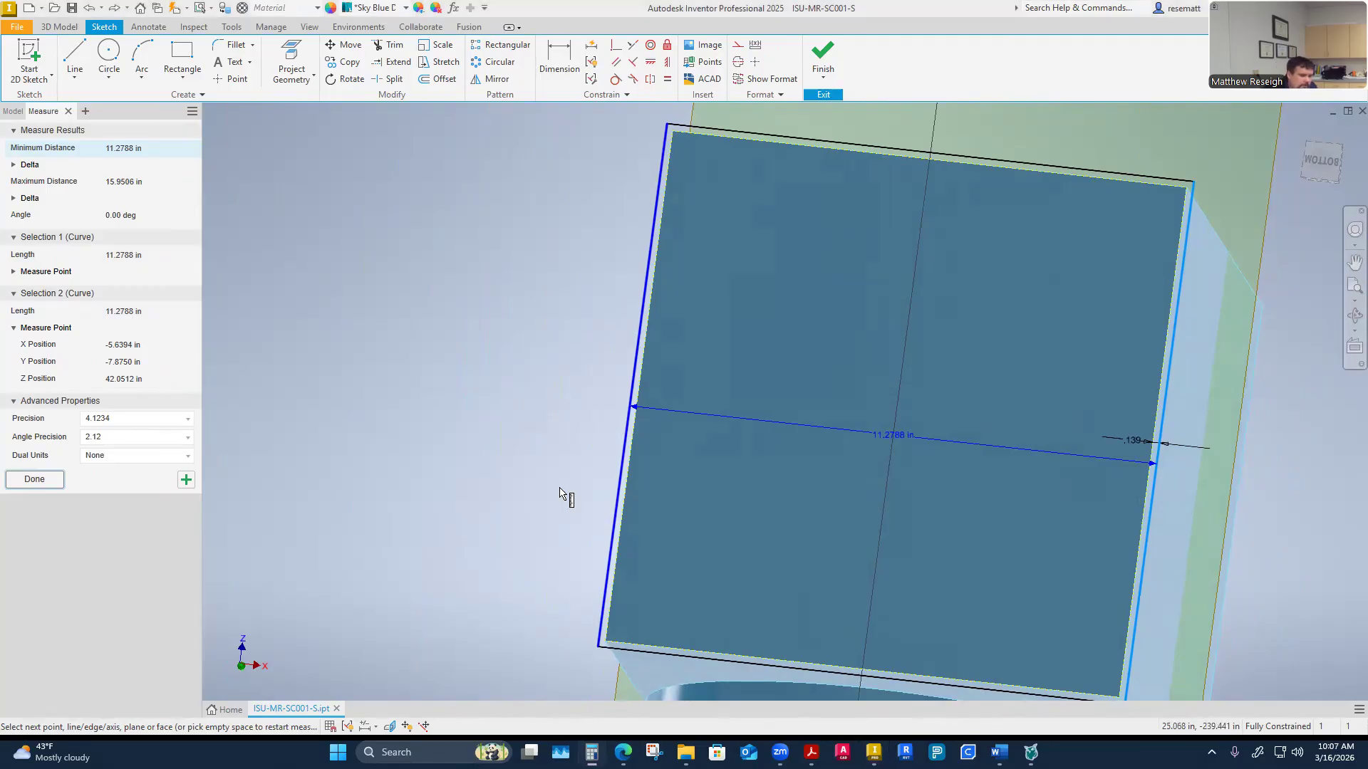
text(11.27)
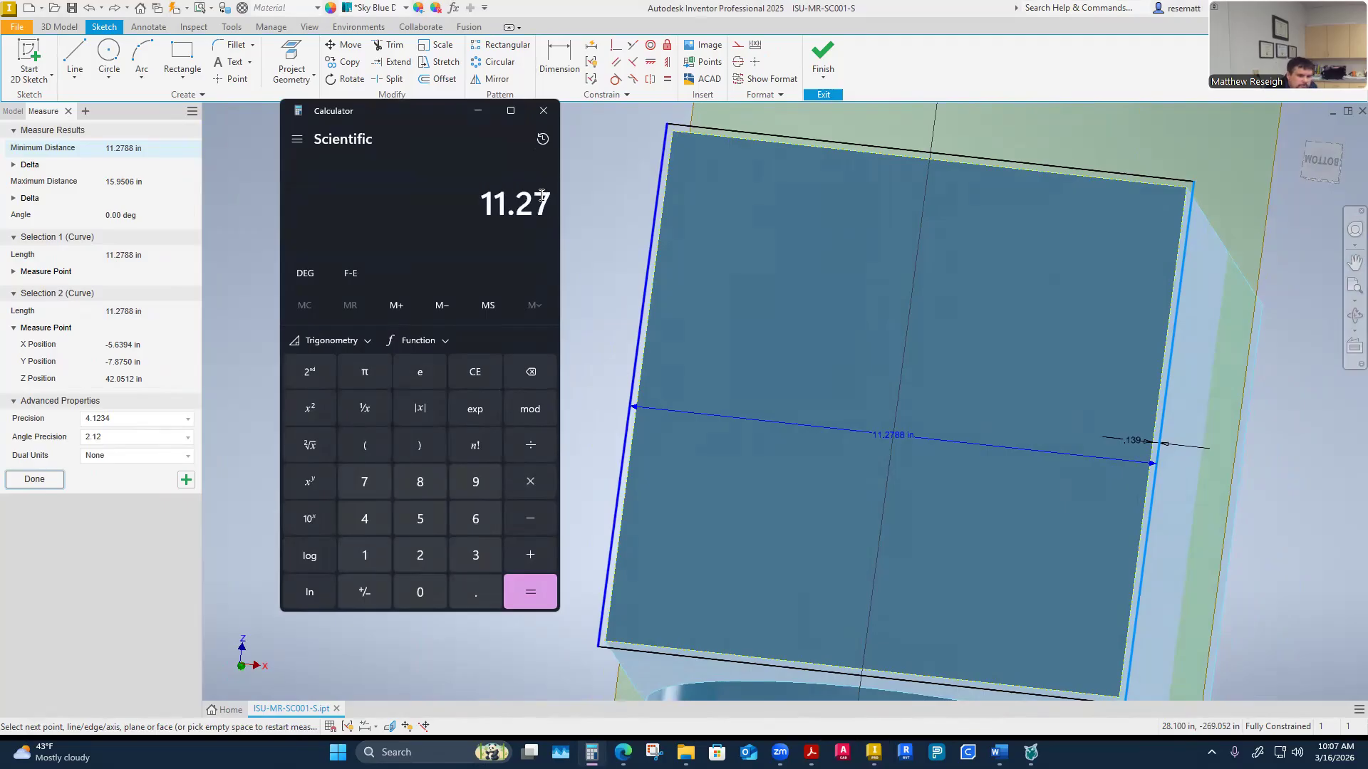
text(88)
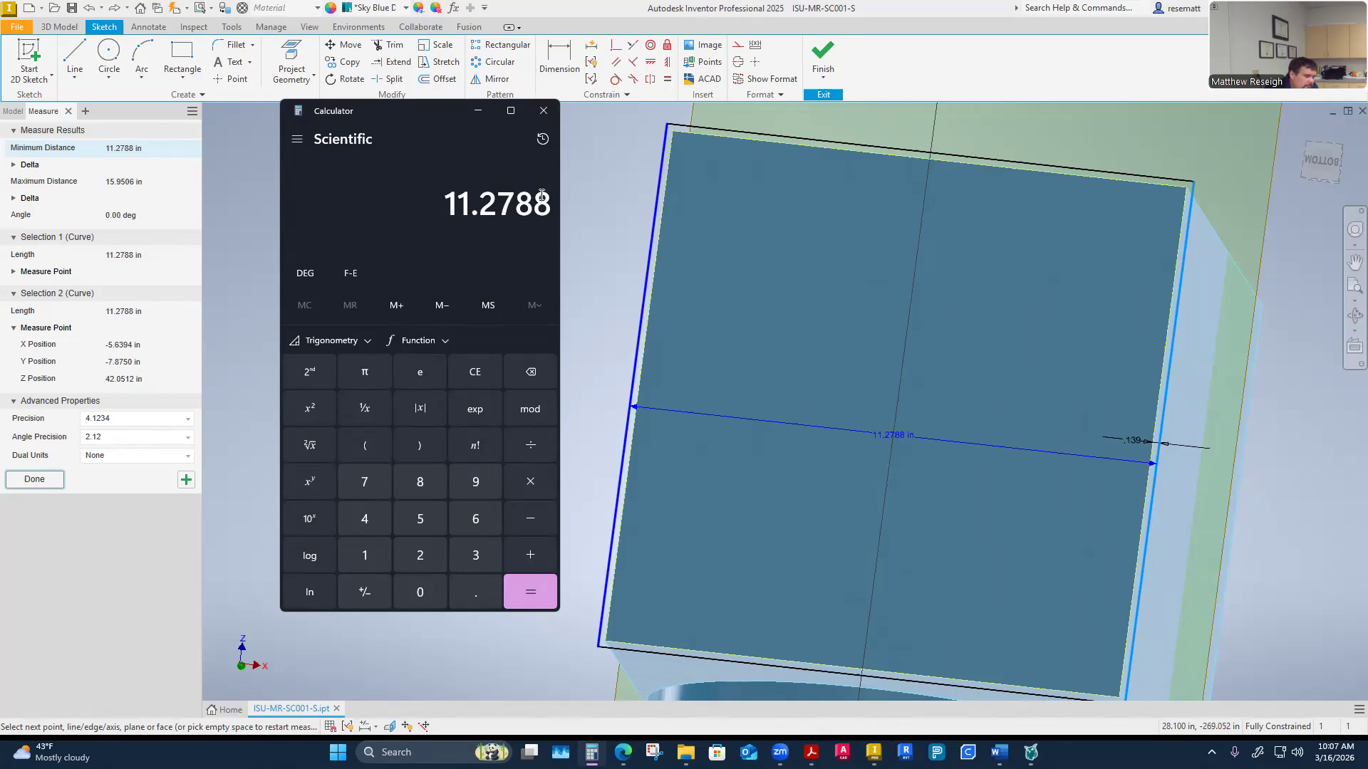
text(-.)
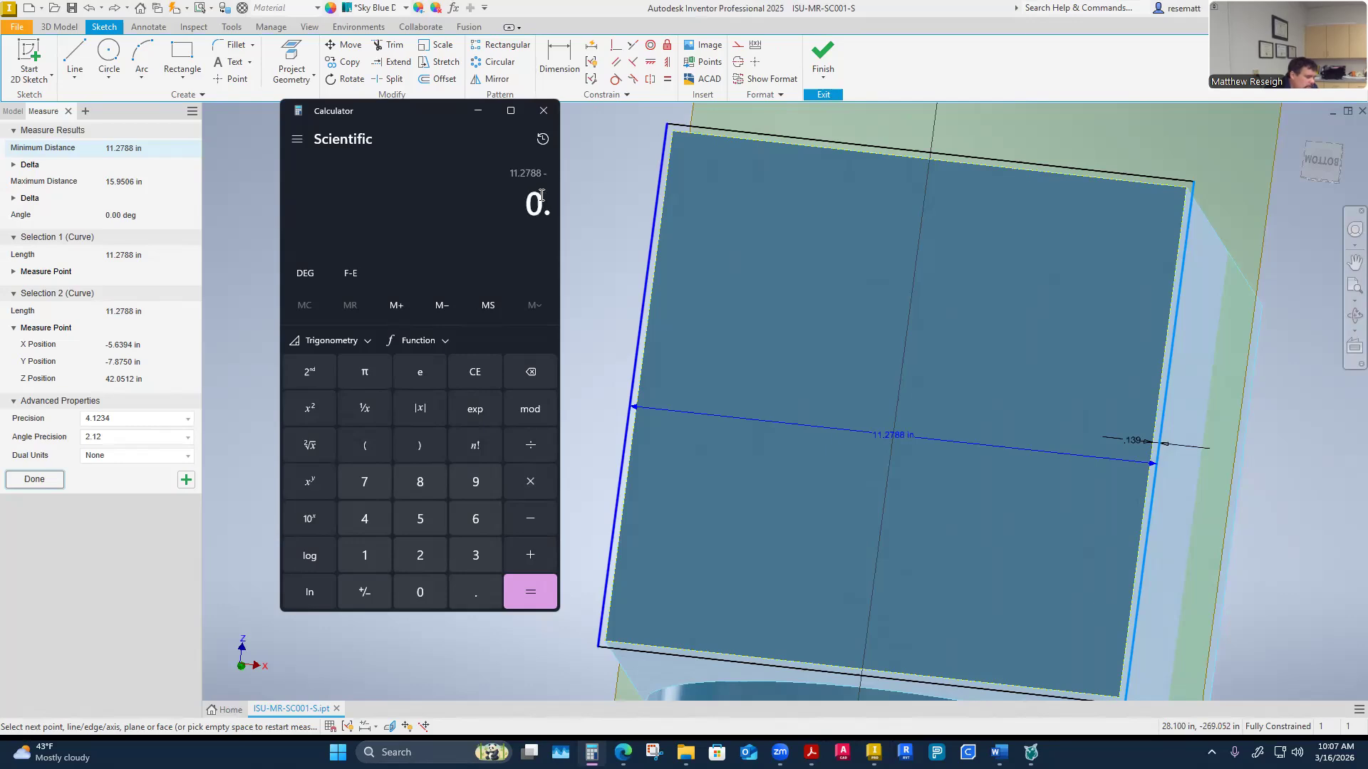
text(1094)
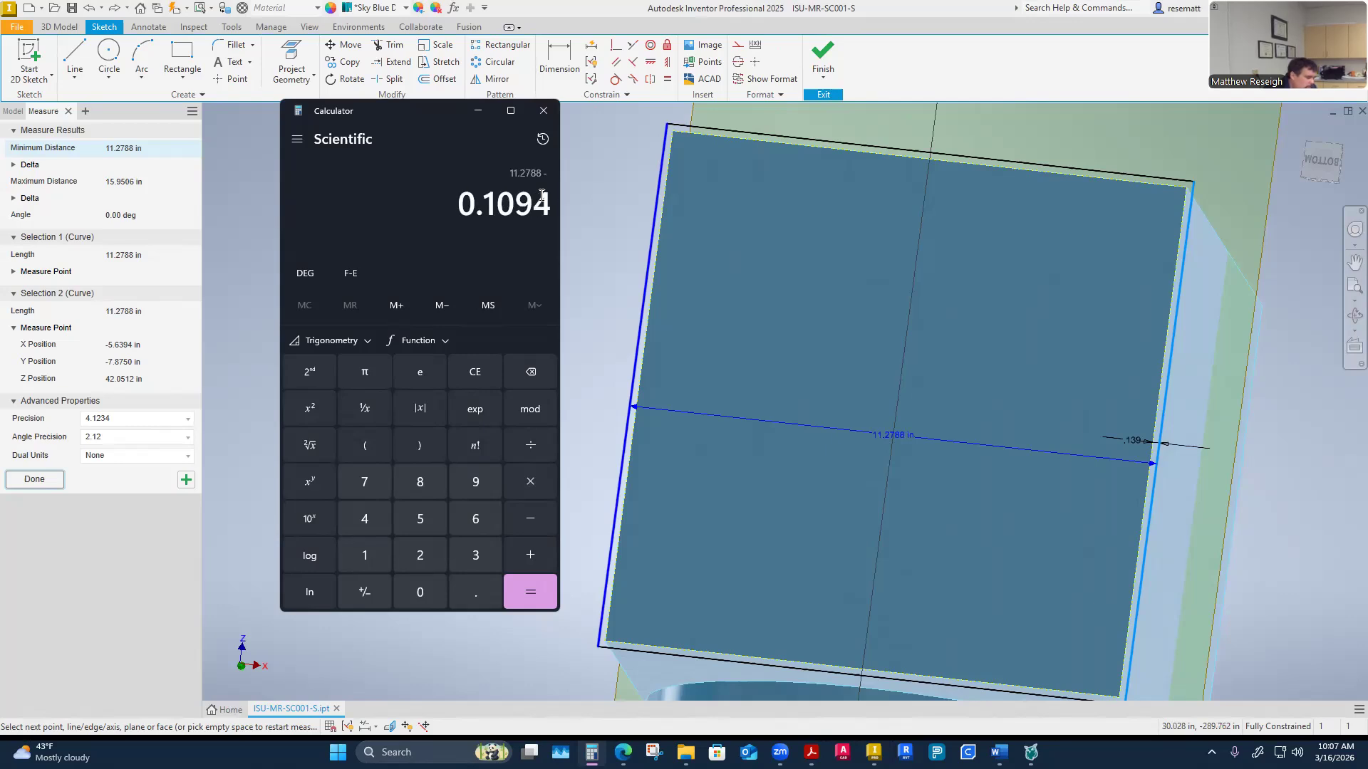
text(-.1094)
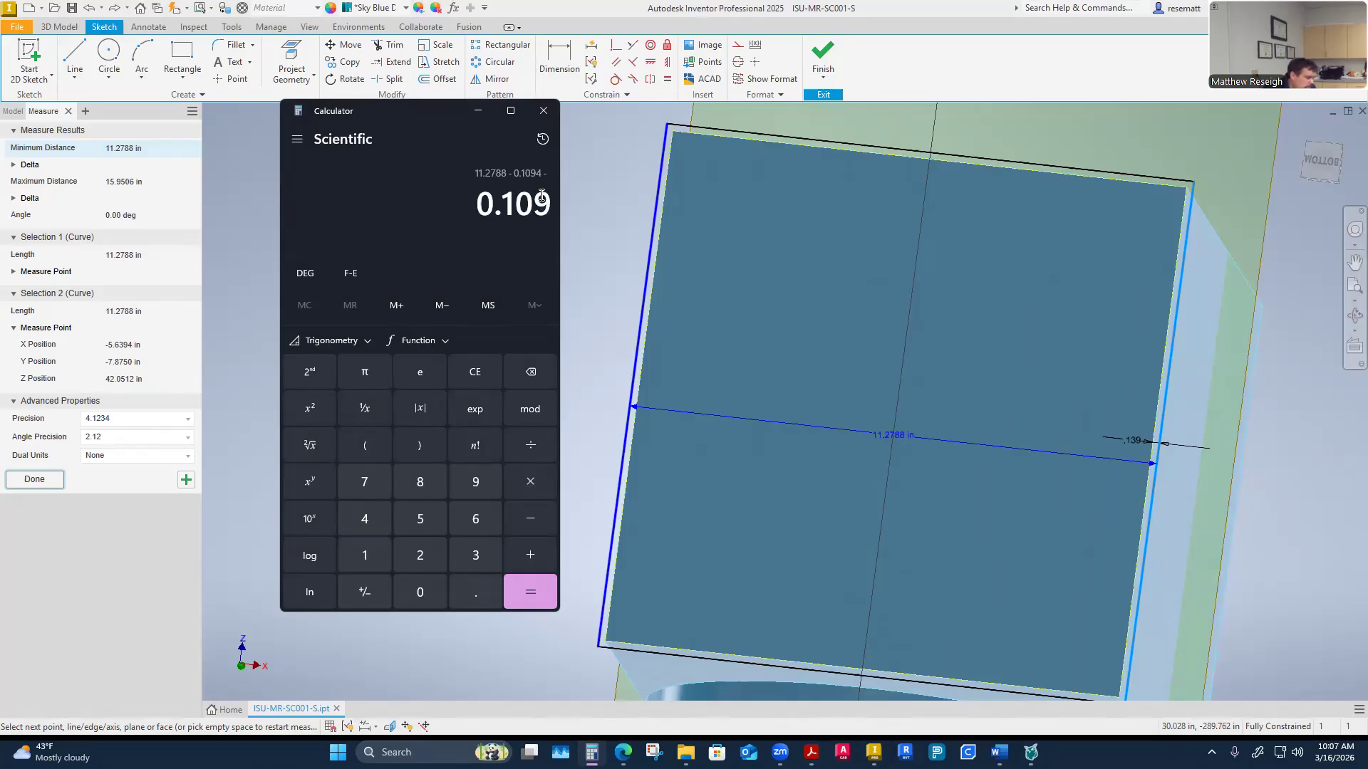
key(Return)
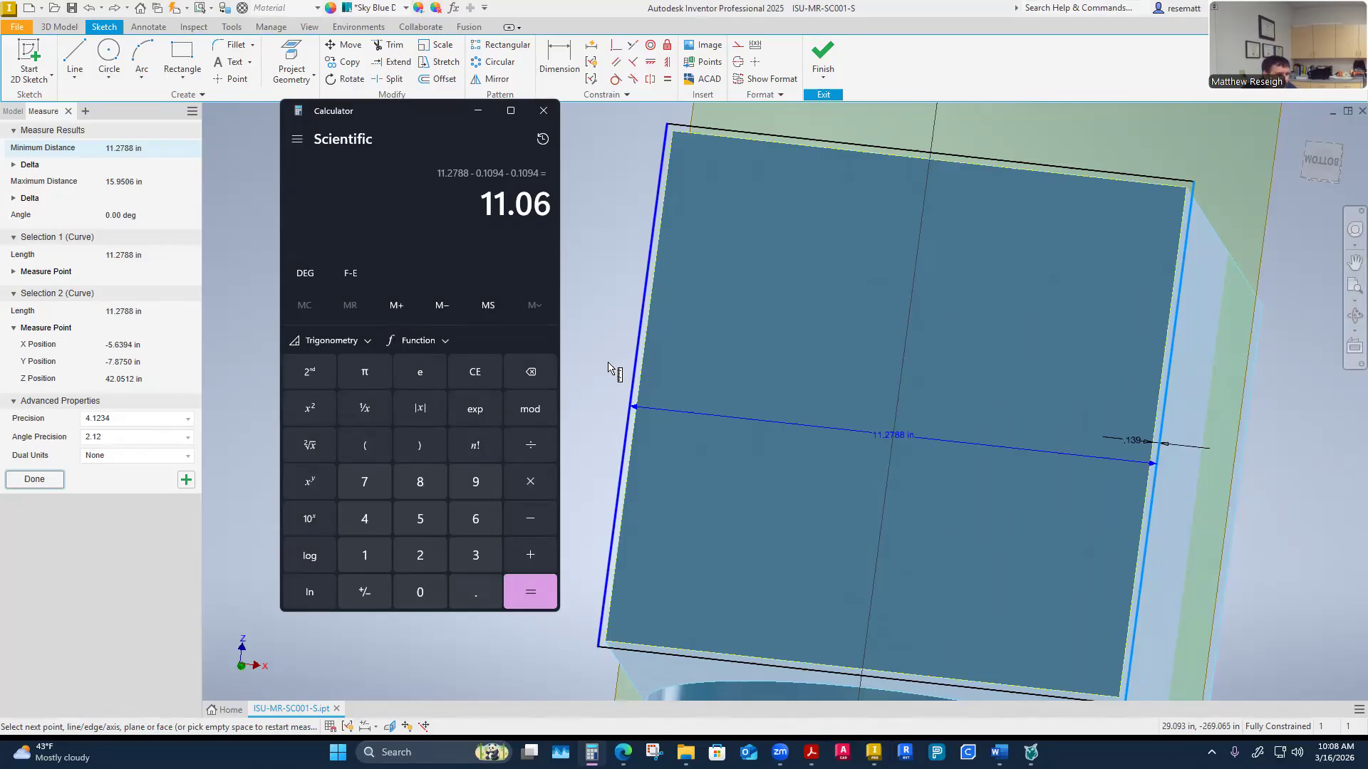
click(544, 110)
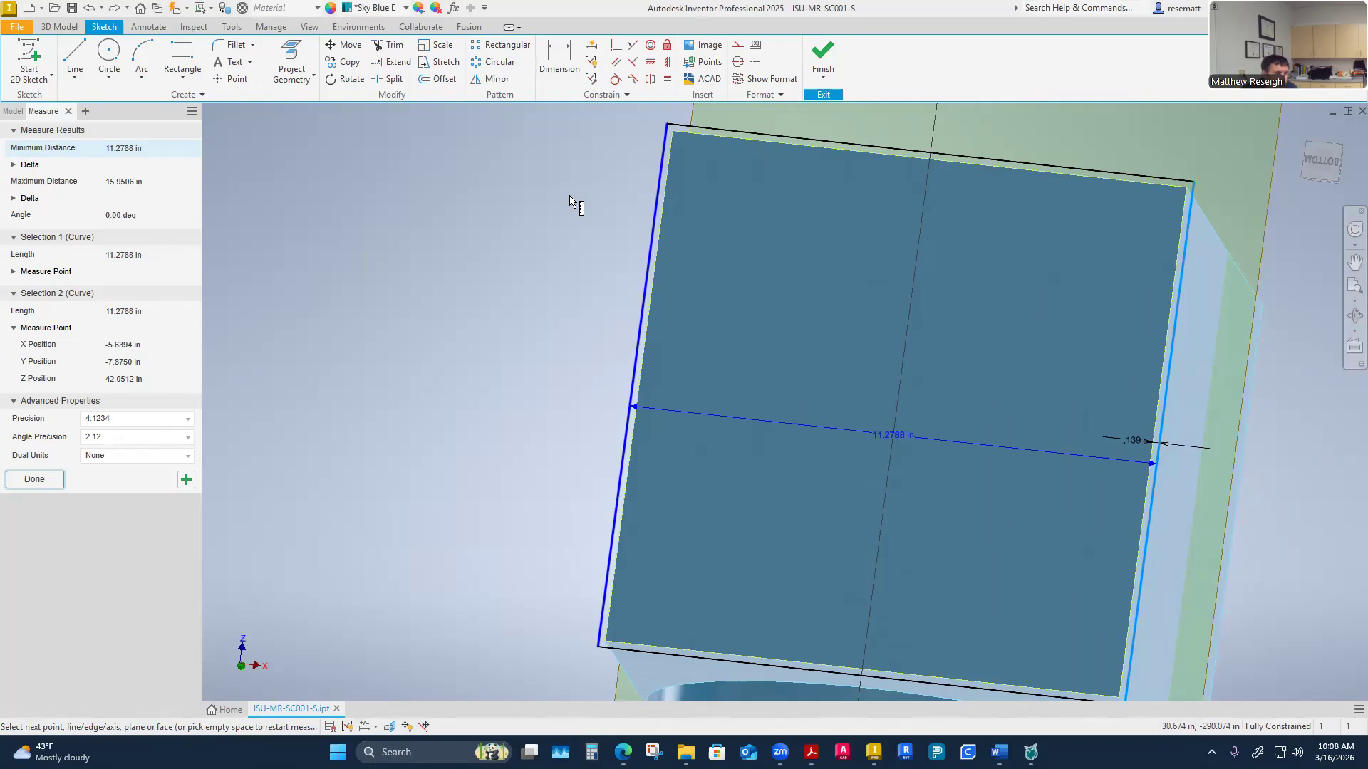
Return to the home view and orbit around the offset outline to inspect it from several angles
shift+middle_drag(570, 196, 638, 426)
scroll(810, 126, up, 1)
click(786, 137)
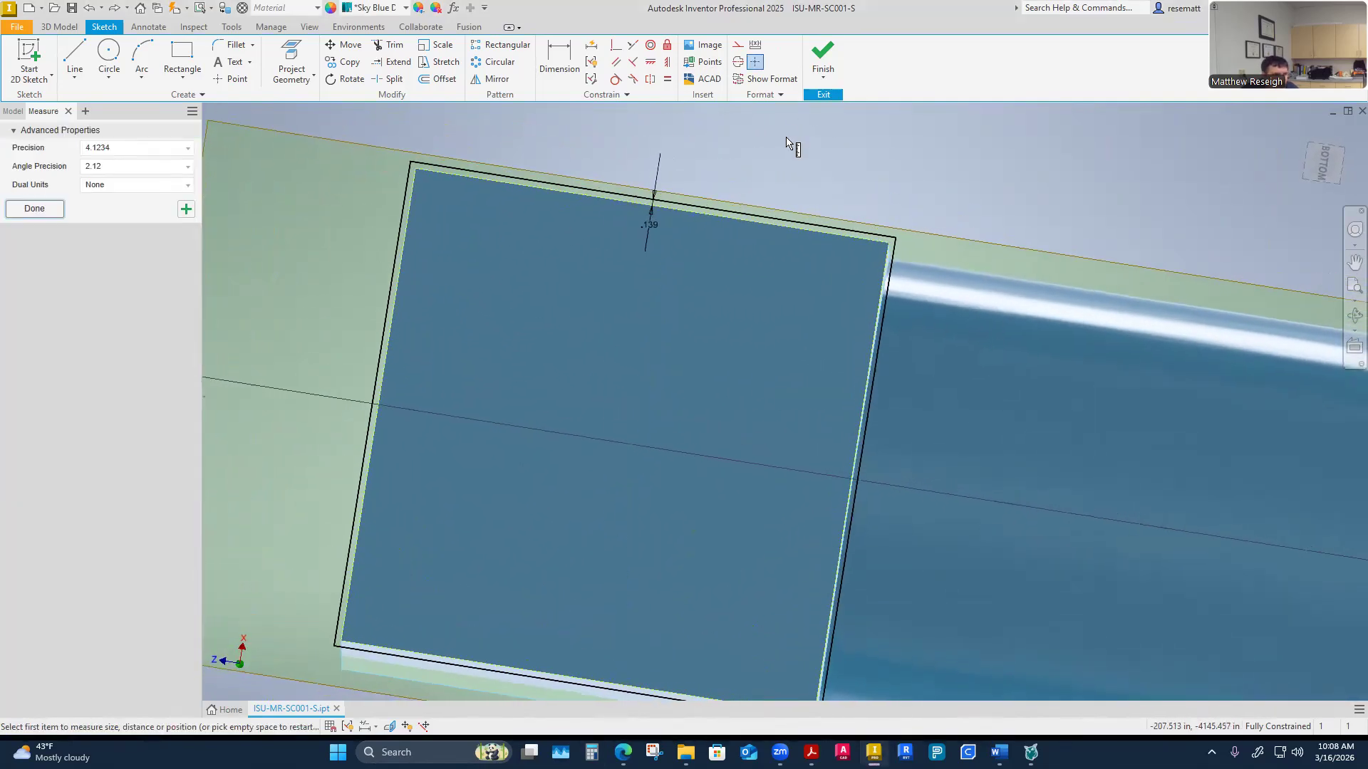
key(F6)
shift+middle_drag(786, 137, 496, 432)
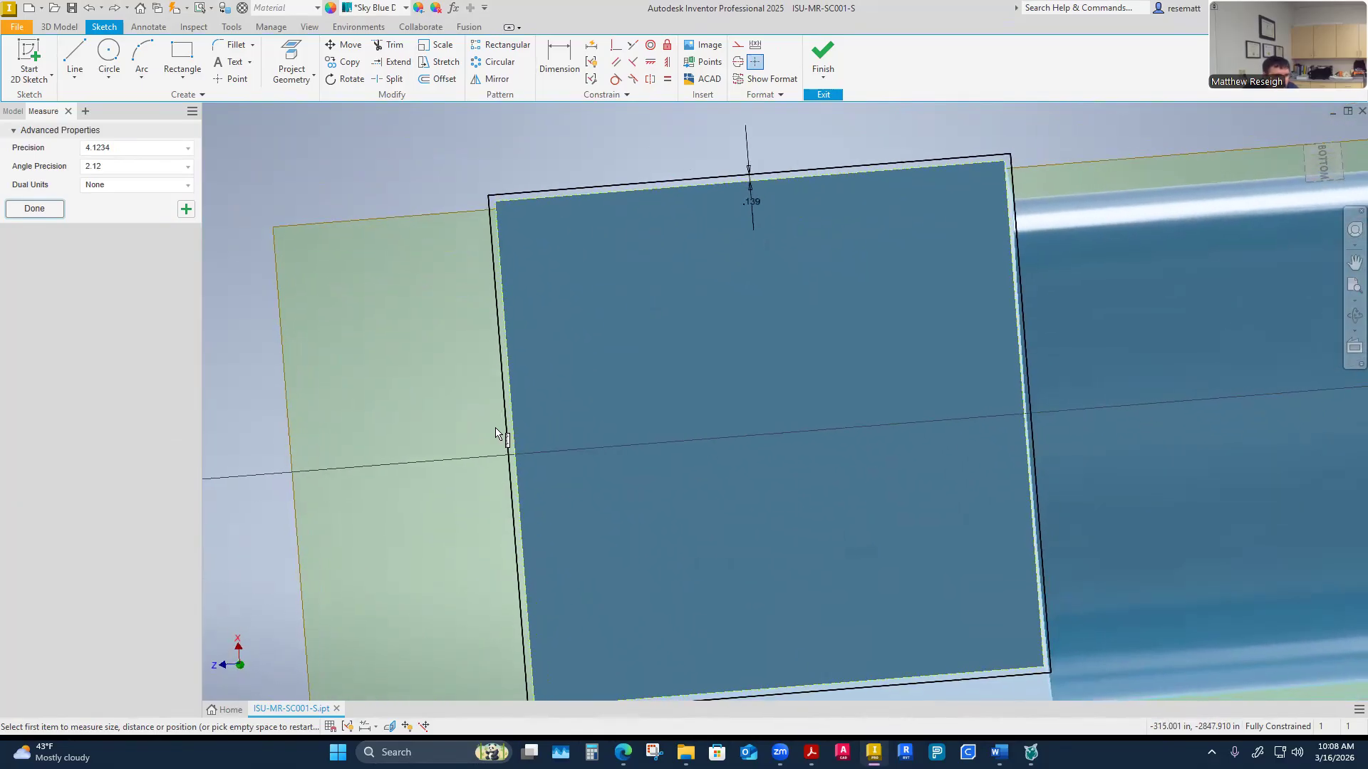
shift+middle_drag(496, 429, 411, 555)
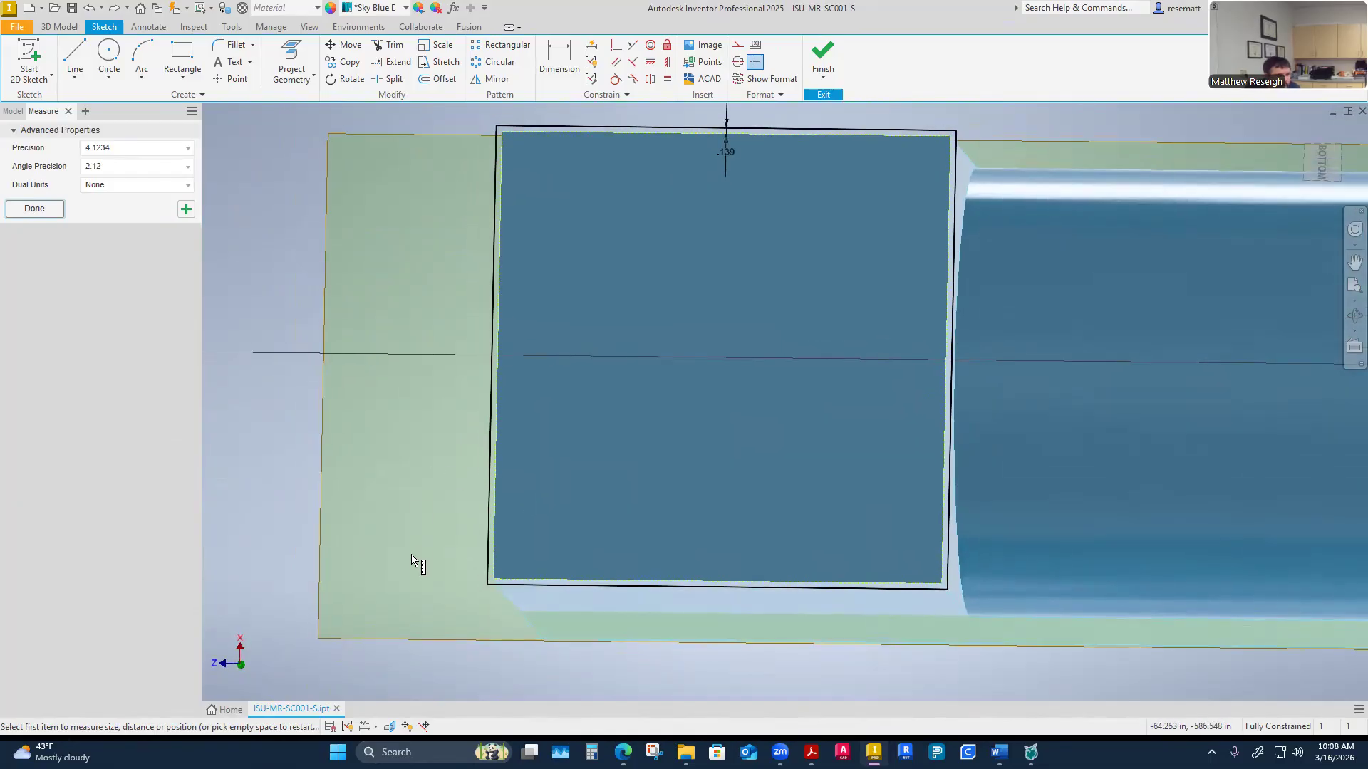
mouse_move(411, 555)
shift+middle_down()
mouse_move(449, 600)
mouse_move(592, 611)
mouse_move(500, 606)
shift+middle_up()
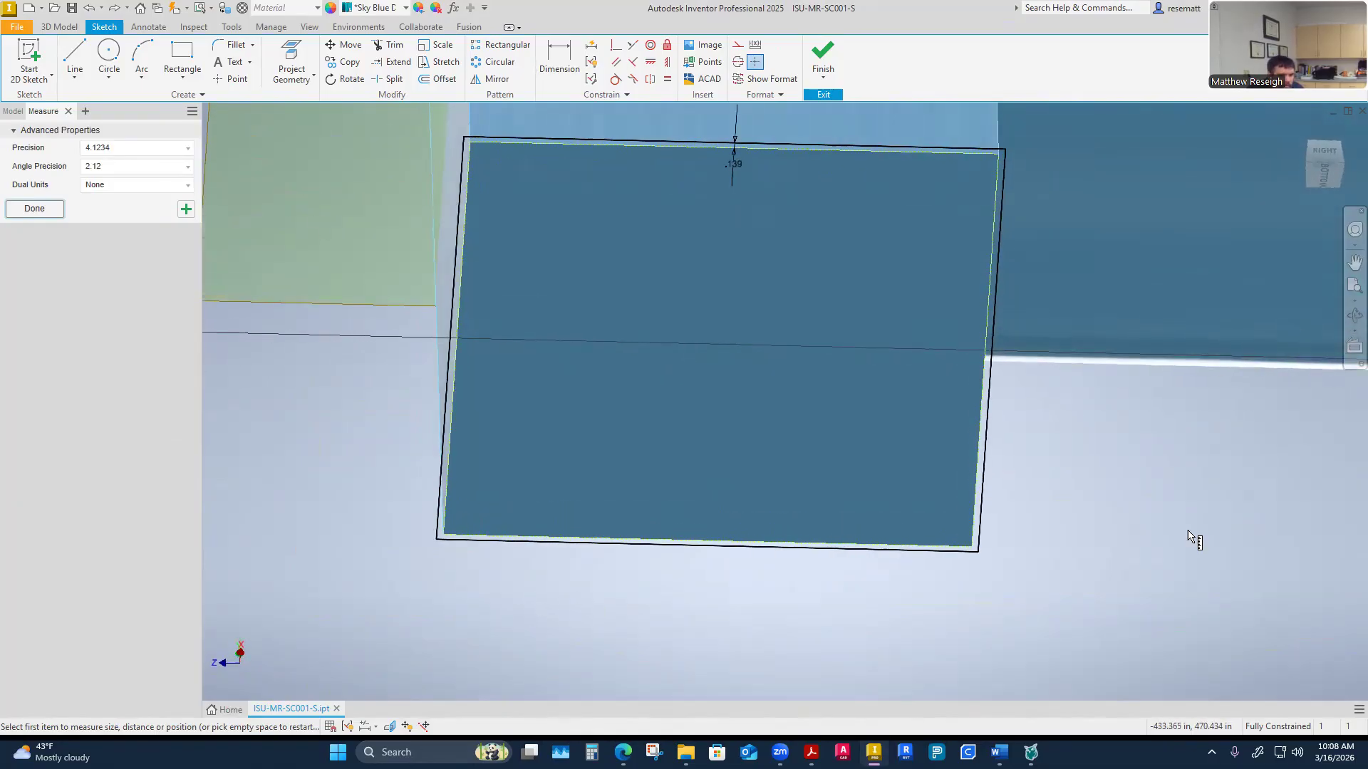
shift+middle_drag(602, 671, 670, 596)
Switch to the CEMA design PDF and scroll up through the discharge spout dimension table
click(811, 752)
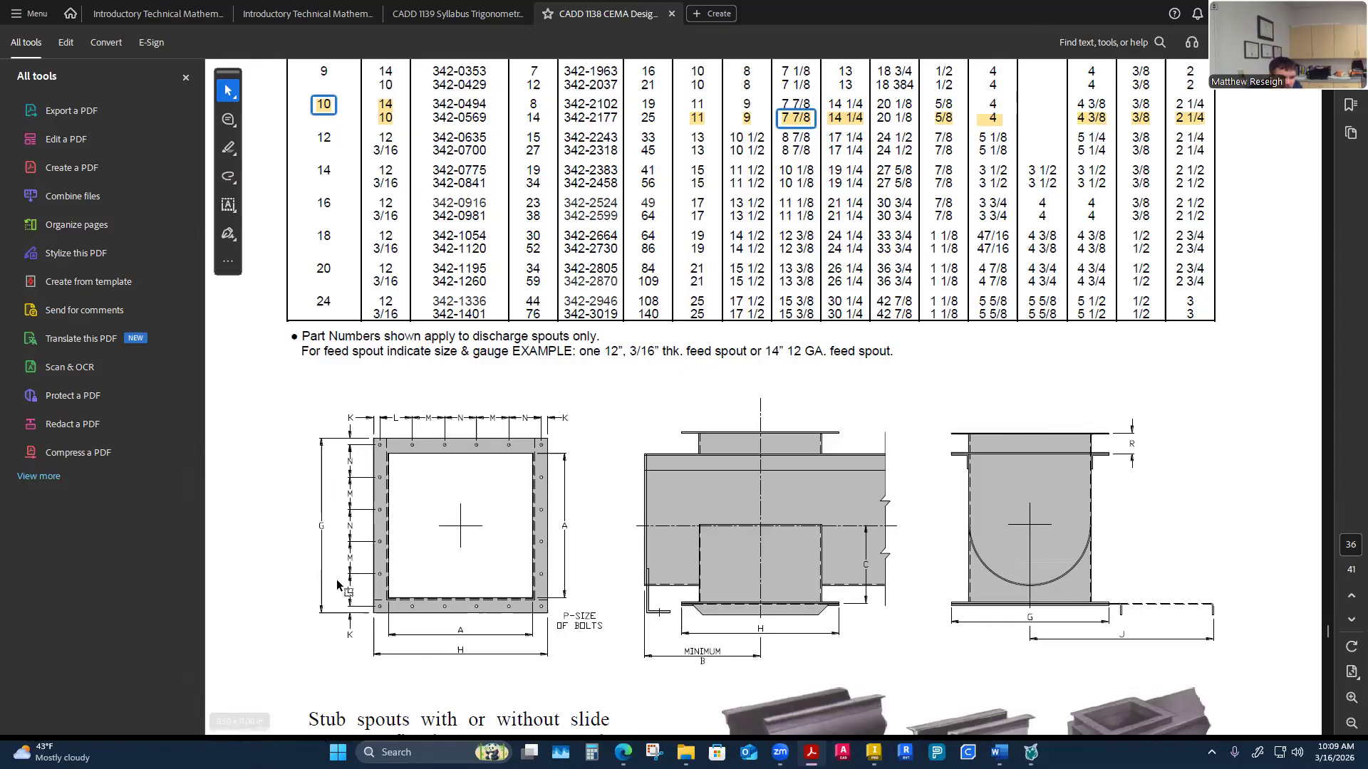
scroll(463, 671, up, 1)
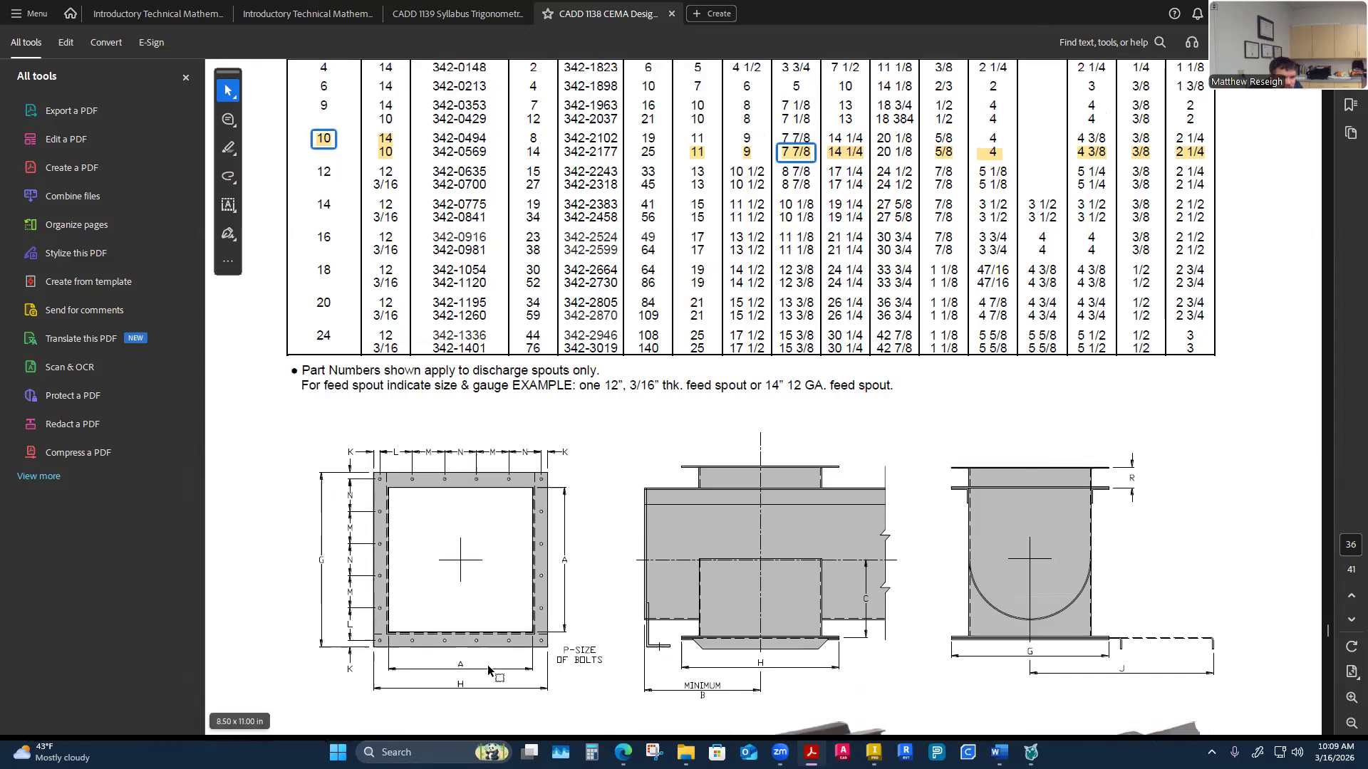
Draw a 14.25 in by 14.25 in rectangle on the sketch plane above the trough end outline
scroll(603, 468, up, 1)
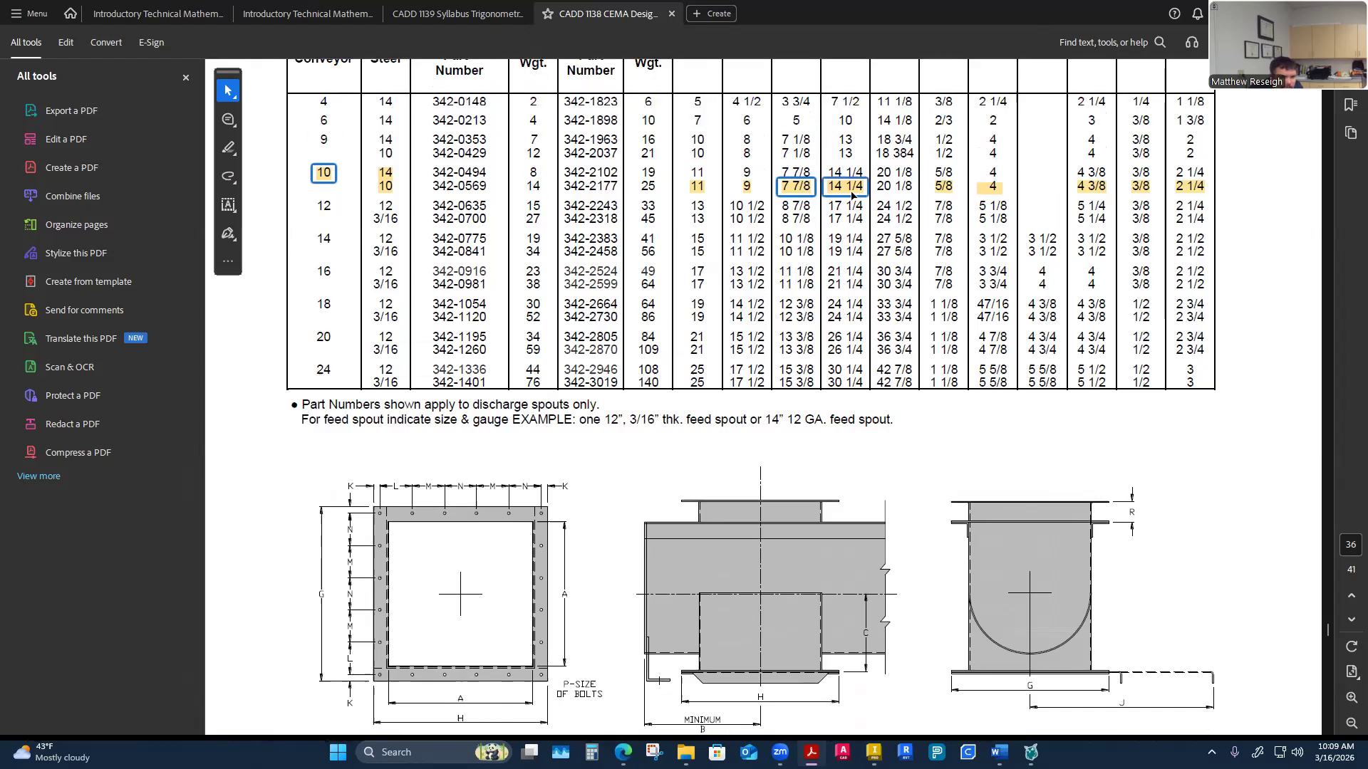
scroll(830, 214, up, 1)
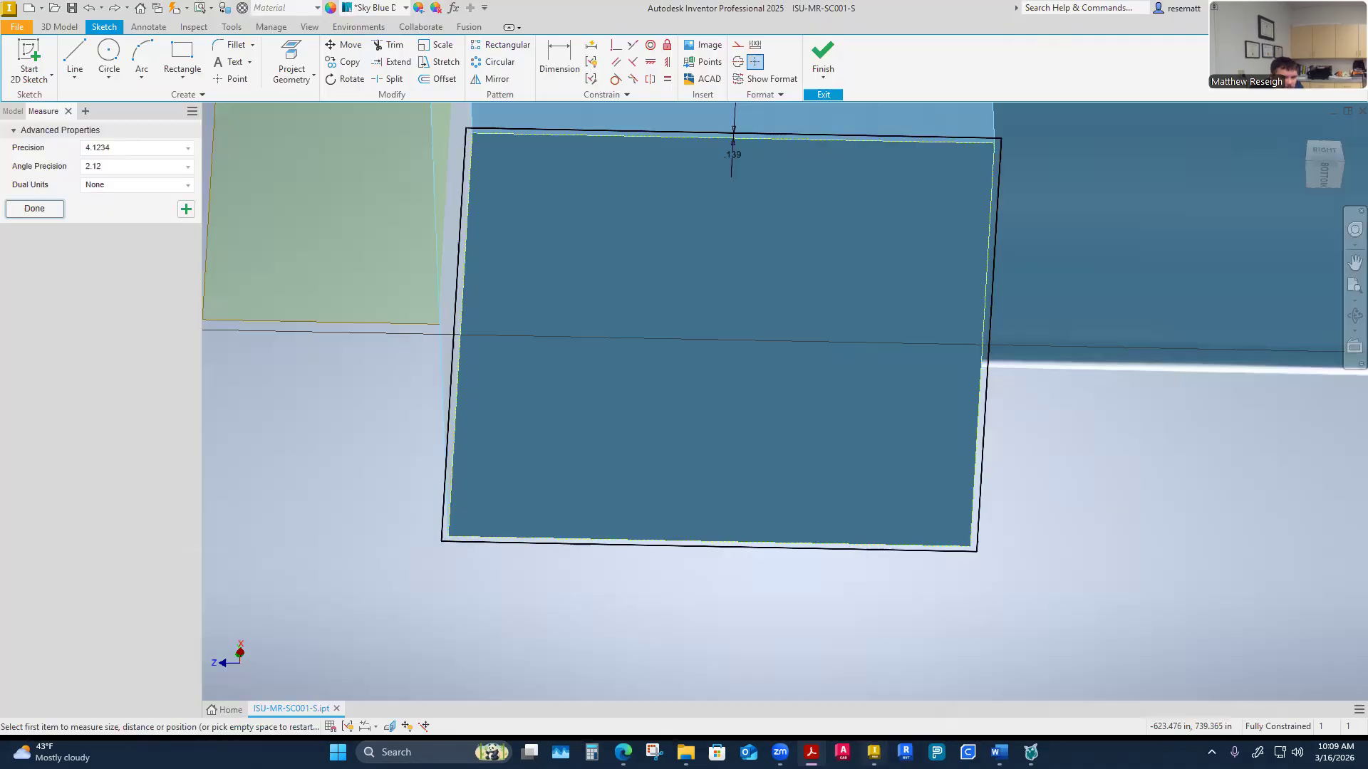
click(874, 752)
click(184, 62)
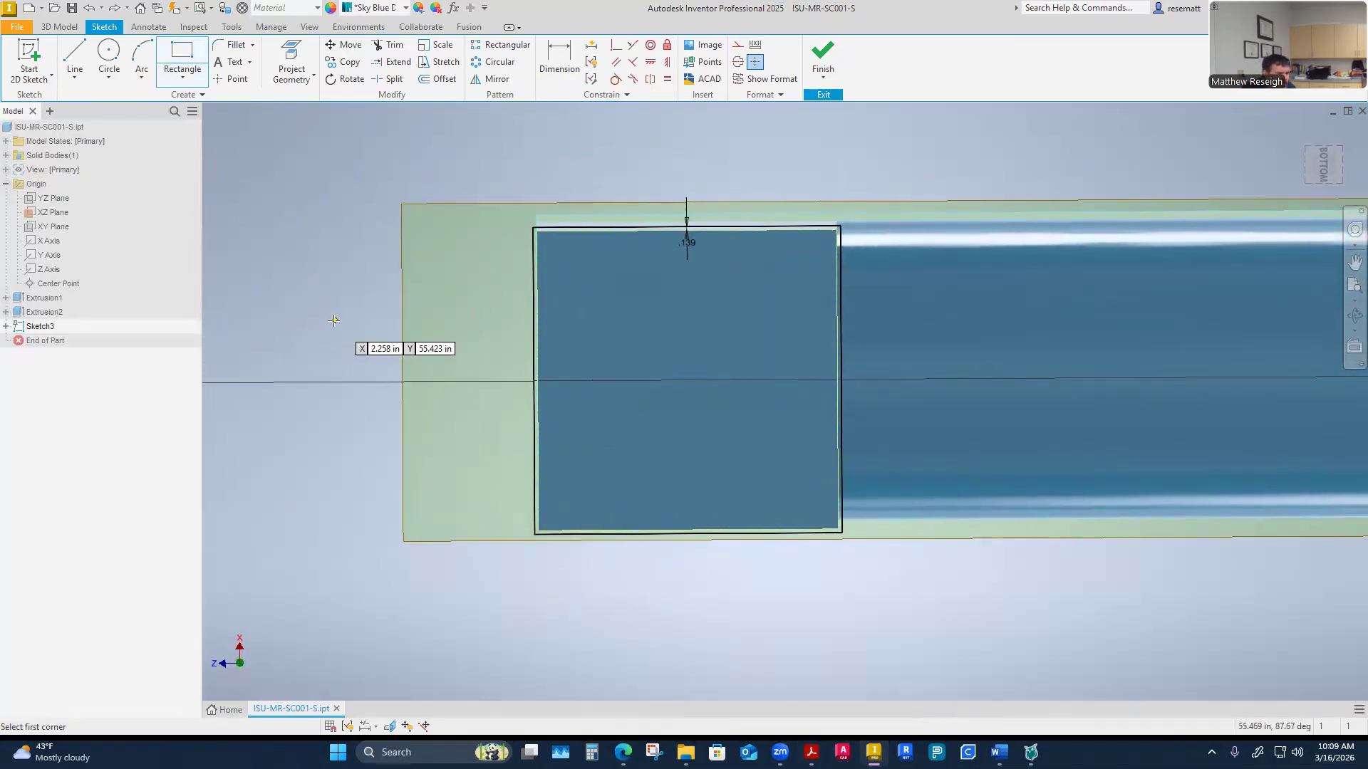
scroll(335, 320, down, 3)
shift+middle_drag(434, 413, 458, 464)
click(447, 180)
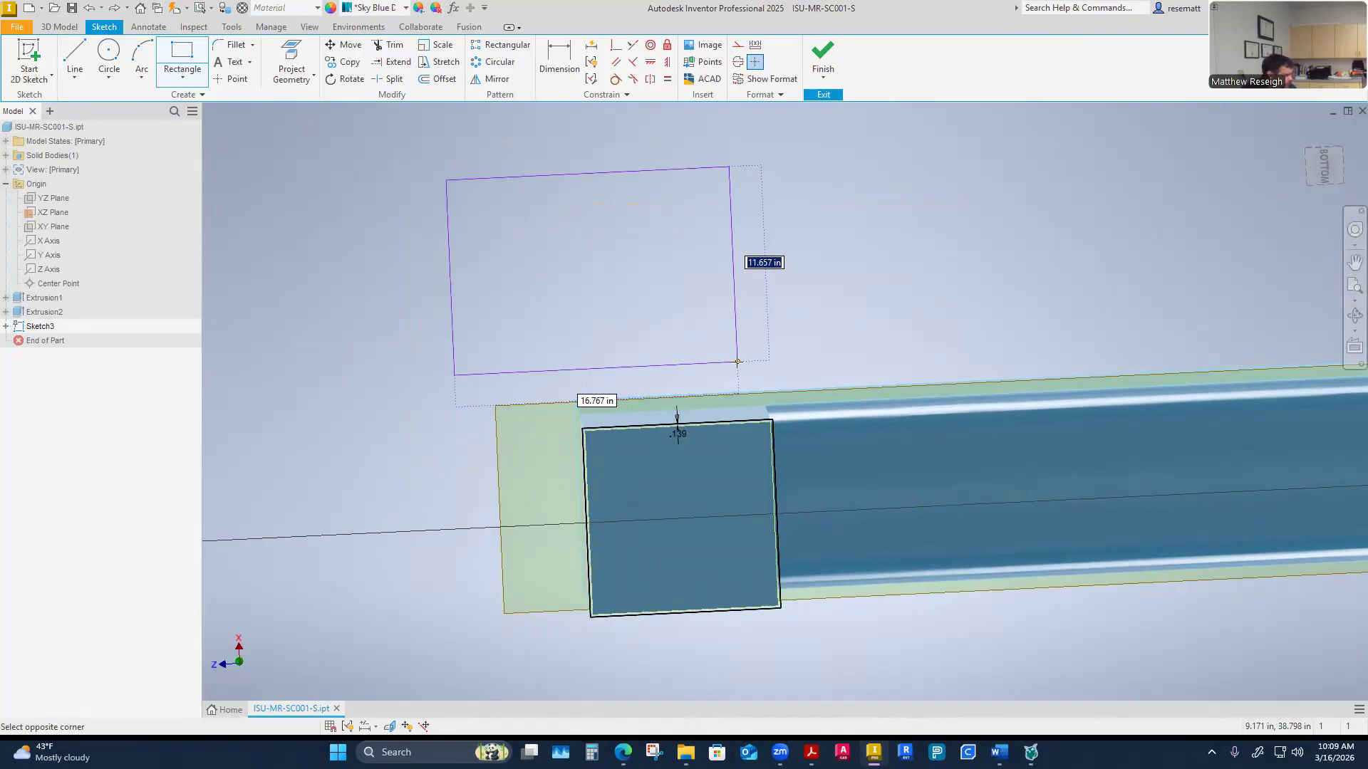
text(14)
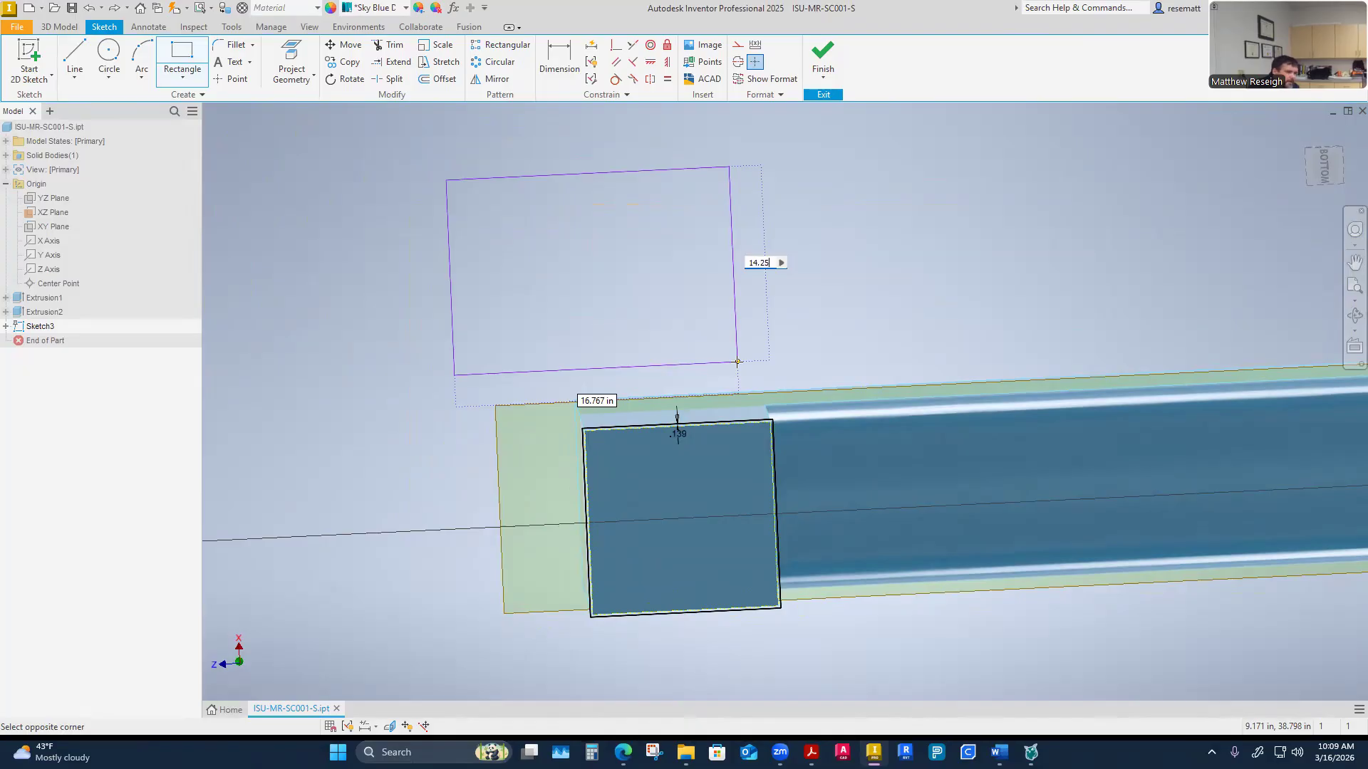
text(.25)
key(Tab)
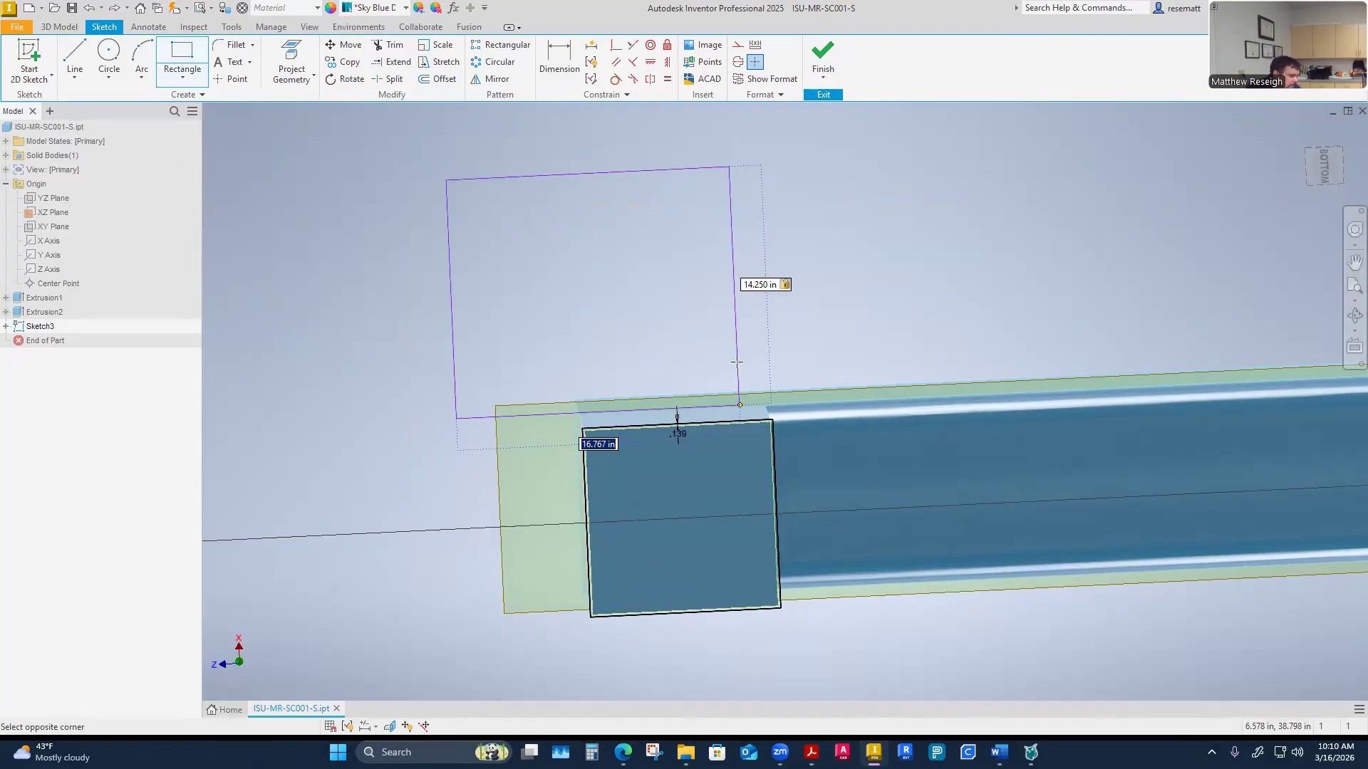
text(14.25)
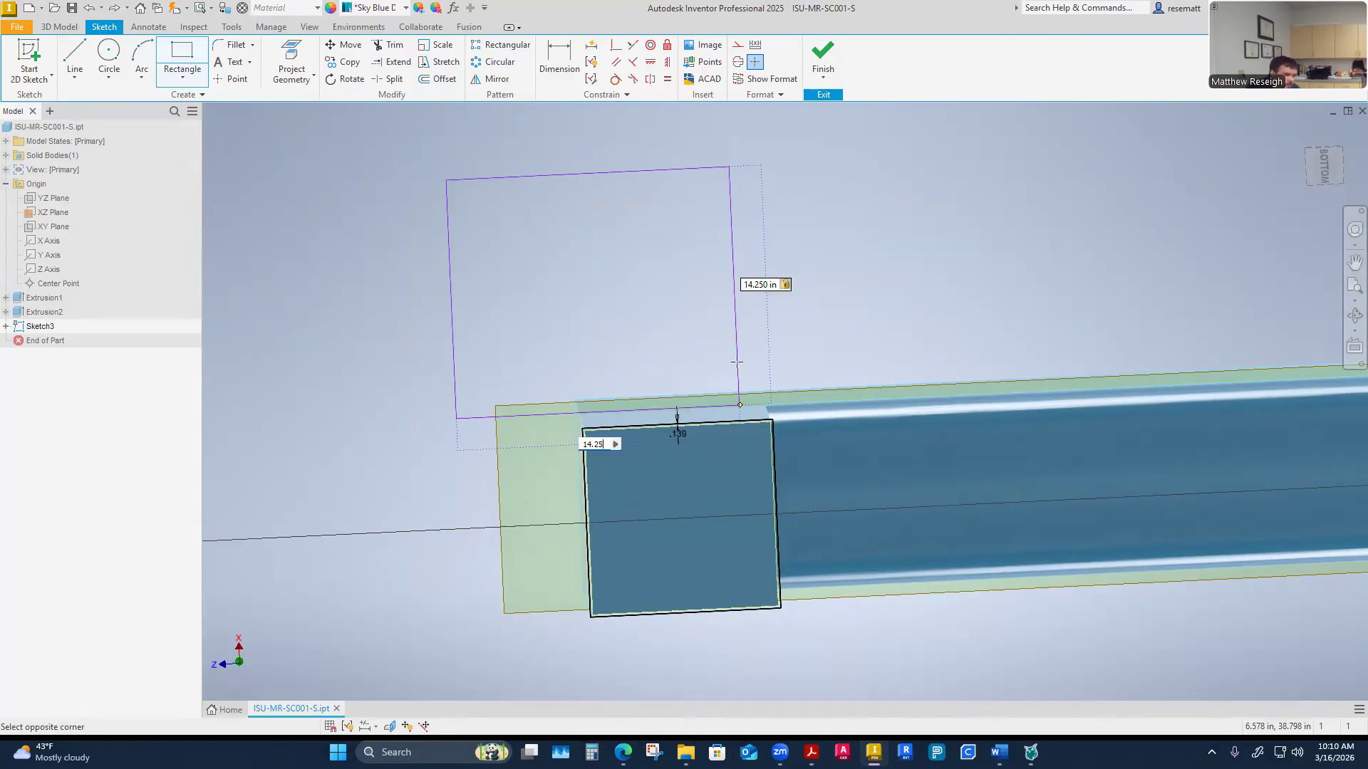
key(Return)
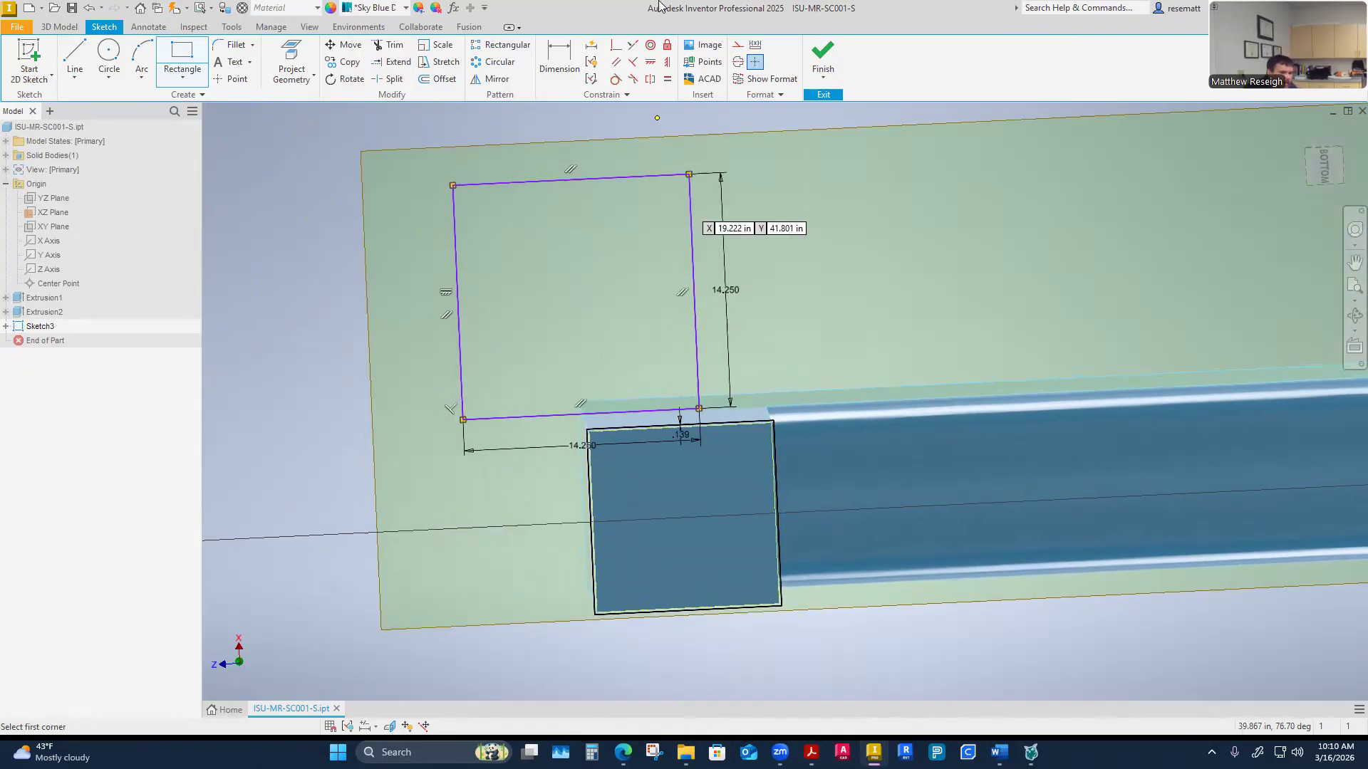
key(Escape)
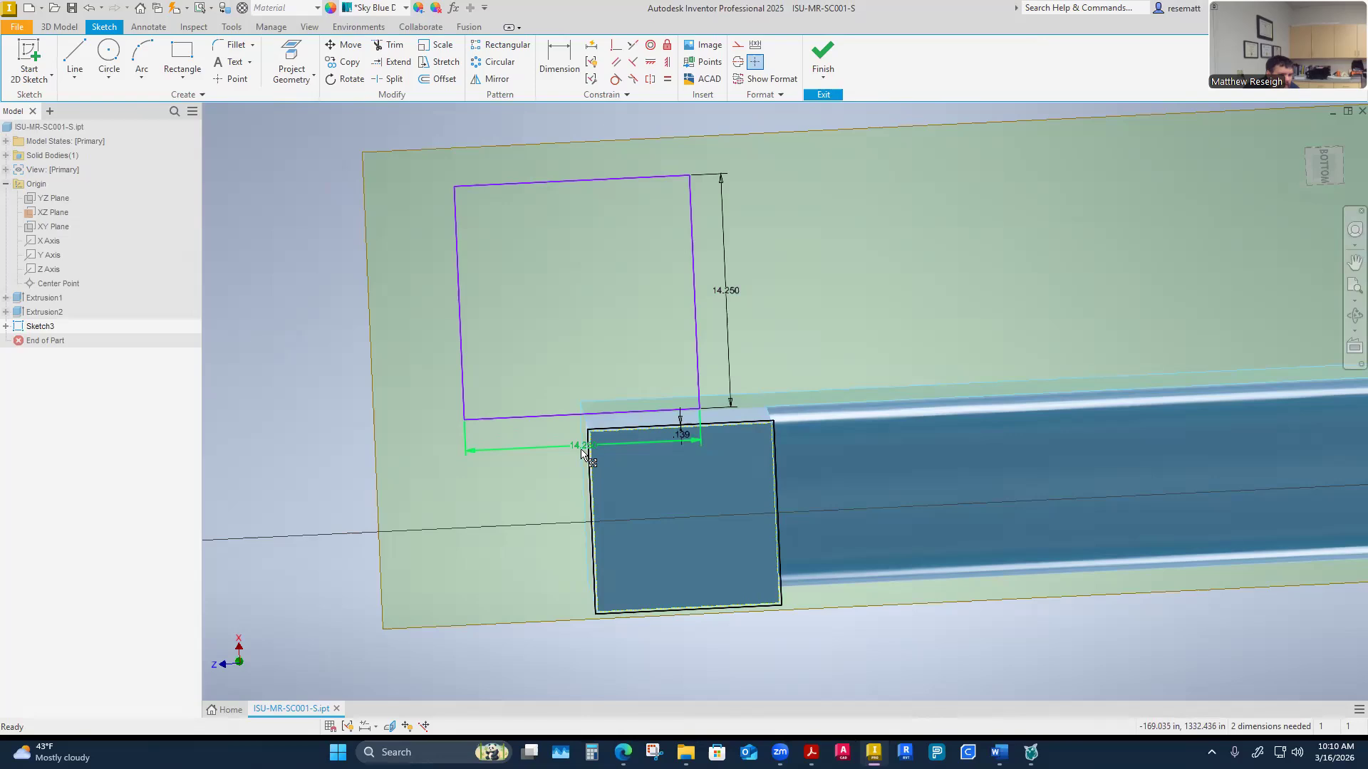
Set the rectangle's width dimension to reference its height dimension parameter
double_click(590, 447)
click(728, 292)
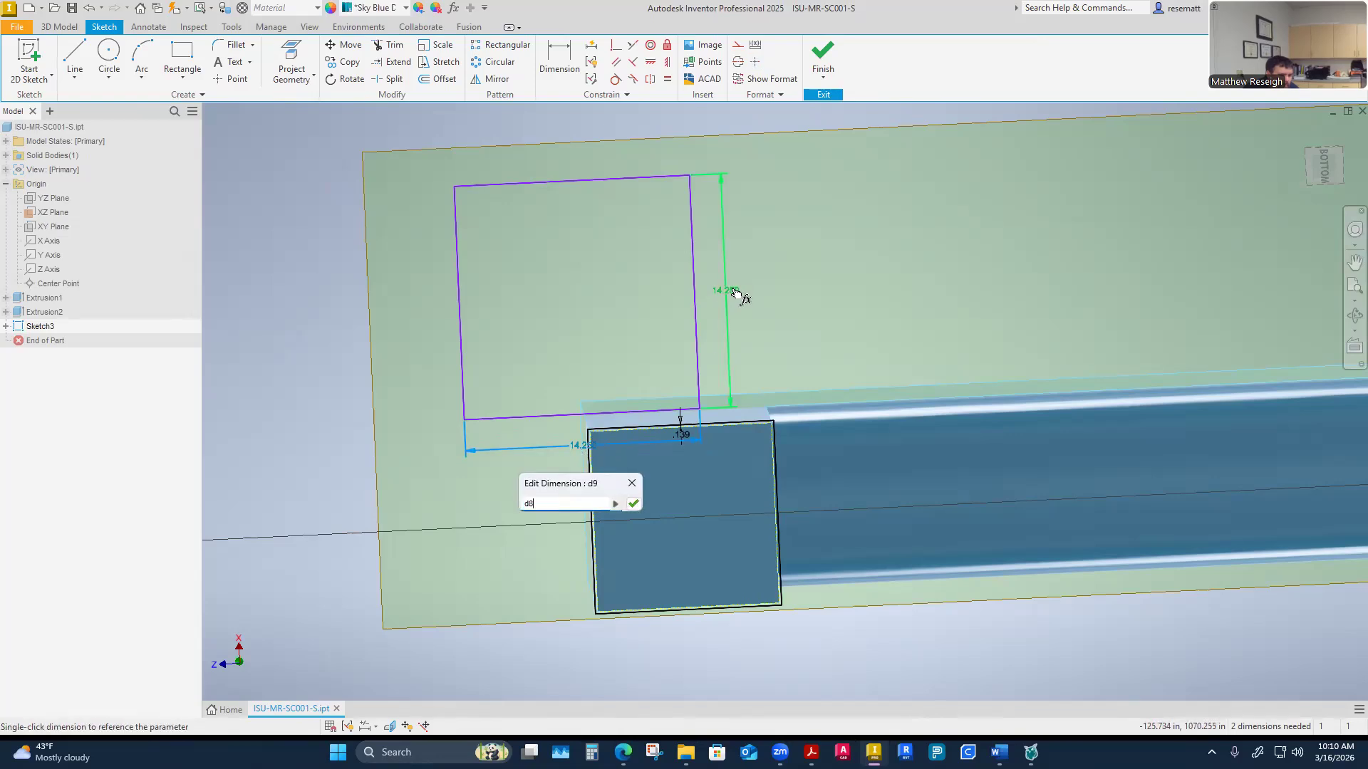
click(633, 504)
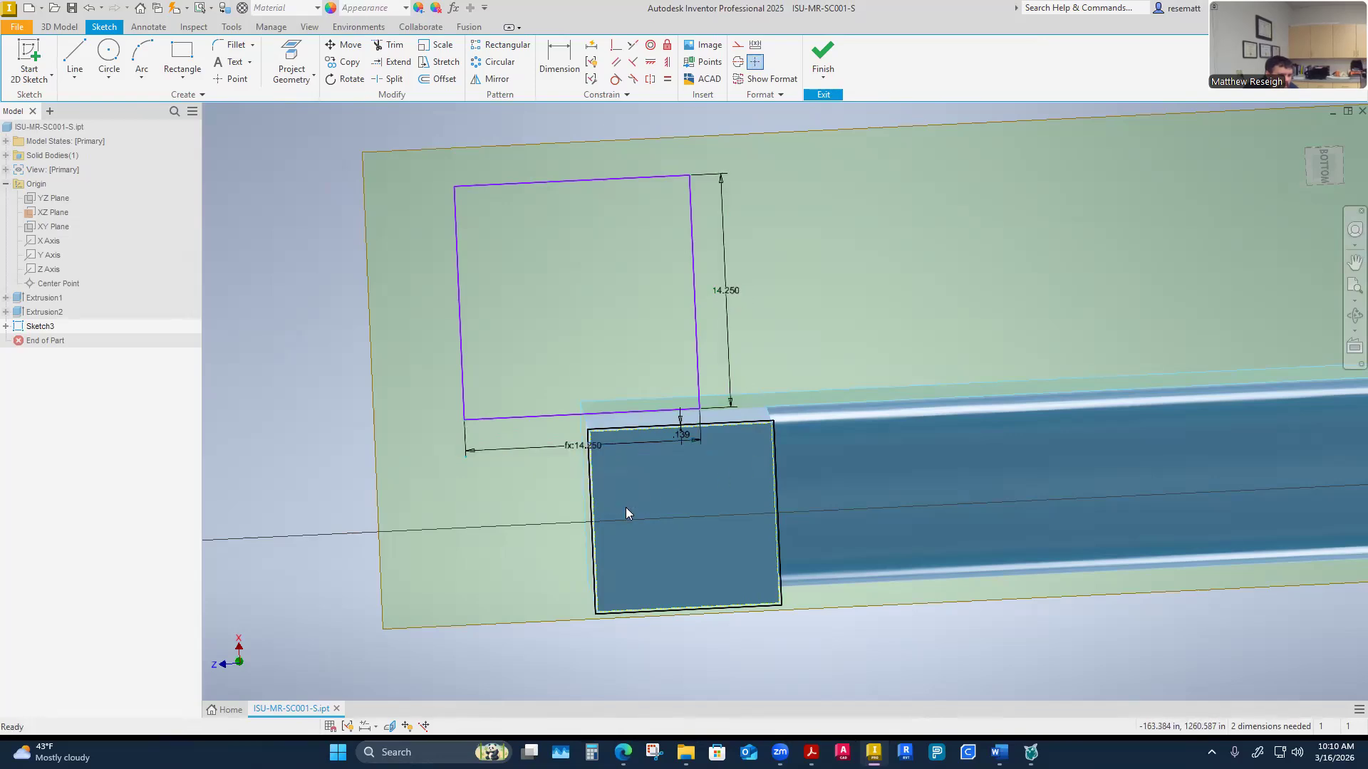
Draw a construction line diagonally across the trough end outline from one corner to the opposite corner
drag(607, 181, 604, 108)
scroll(384, 411, down, 2)
scroll(476, 176, up, 4)
scroll(632, 510, down, 1)
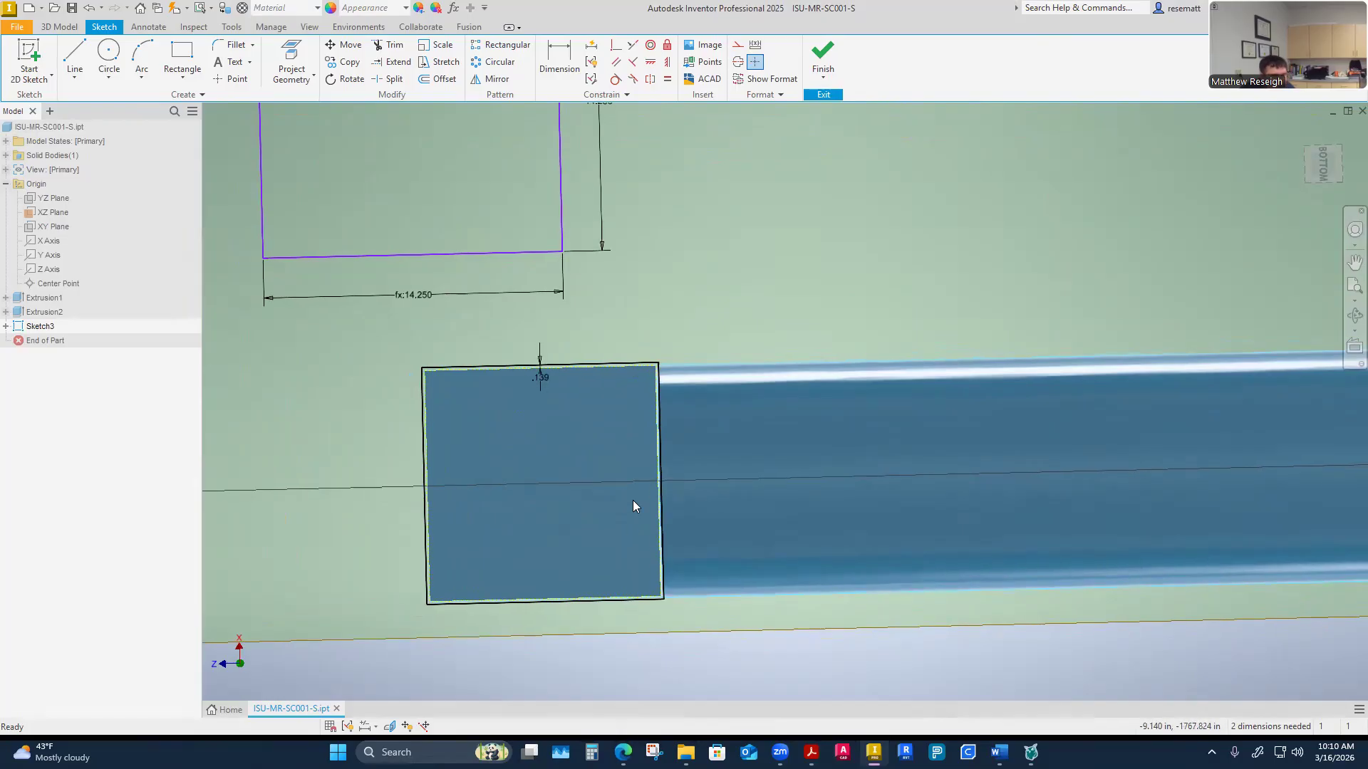
scroll(633, 492, down, 3)
scroll(640, 465, up, 3)
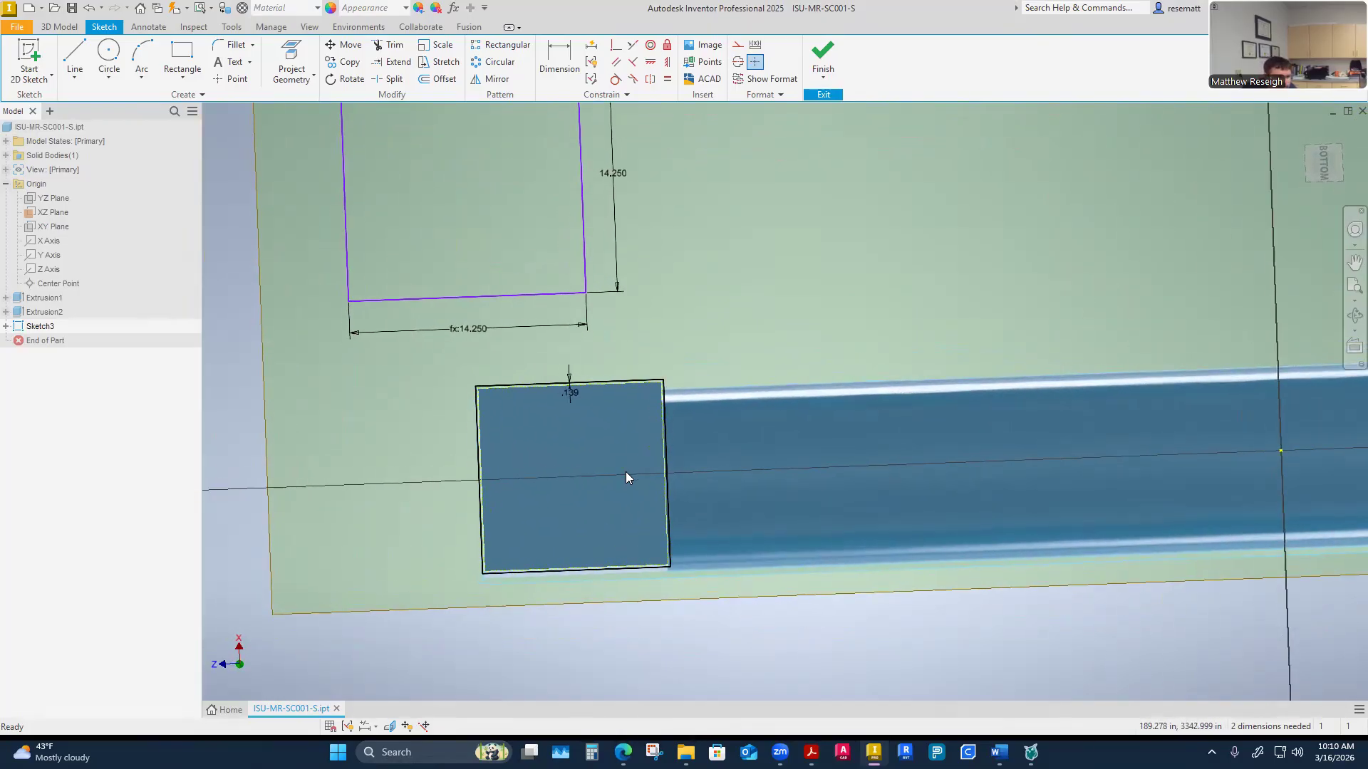
click(738, 44)
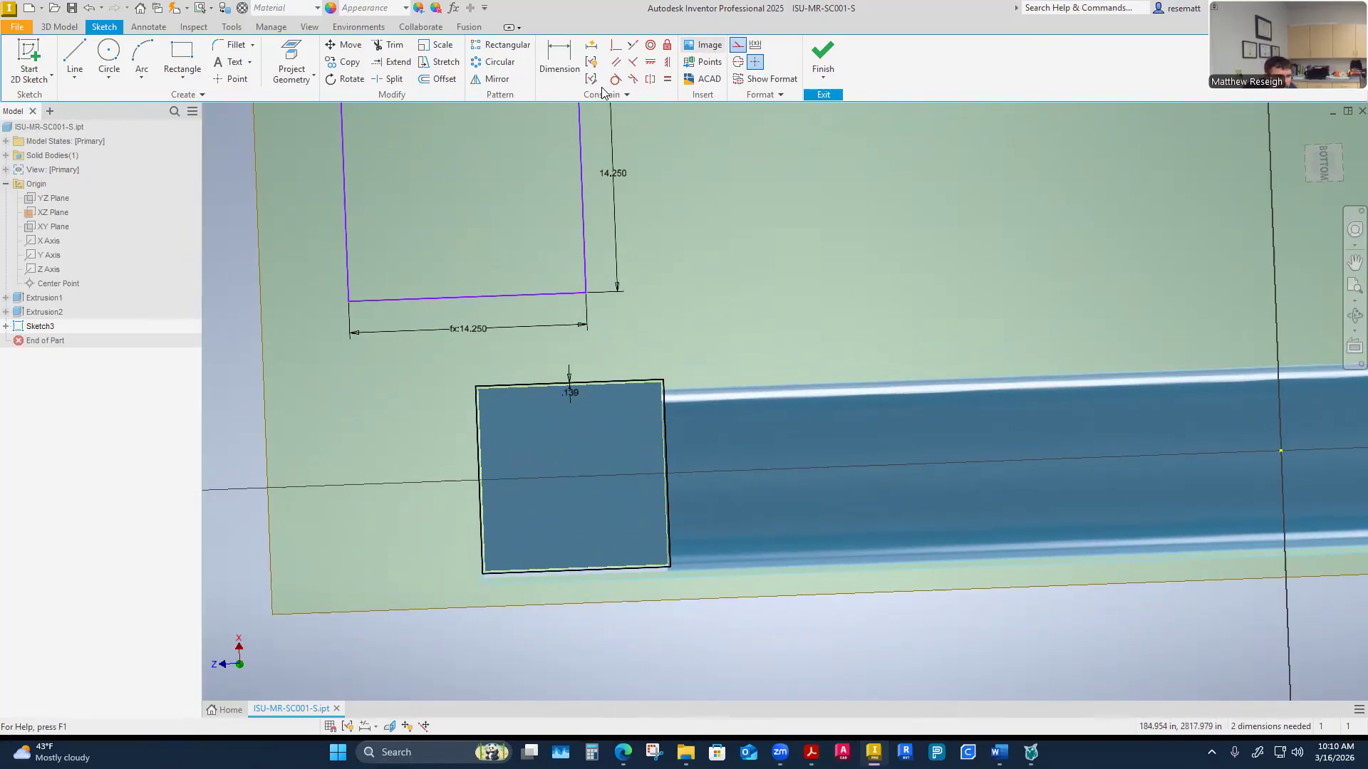
click(74, 57)
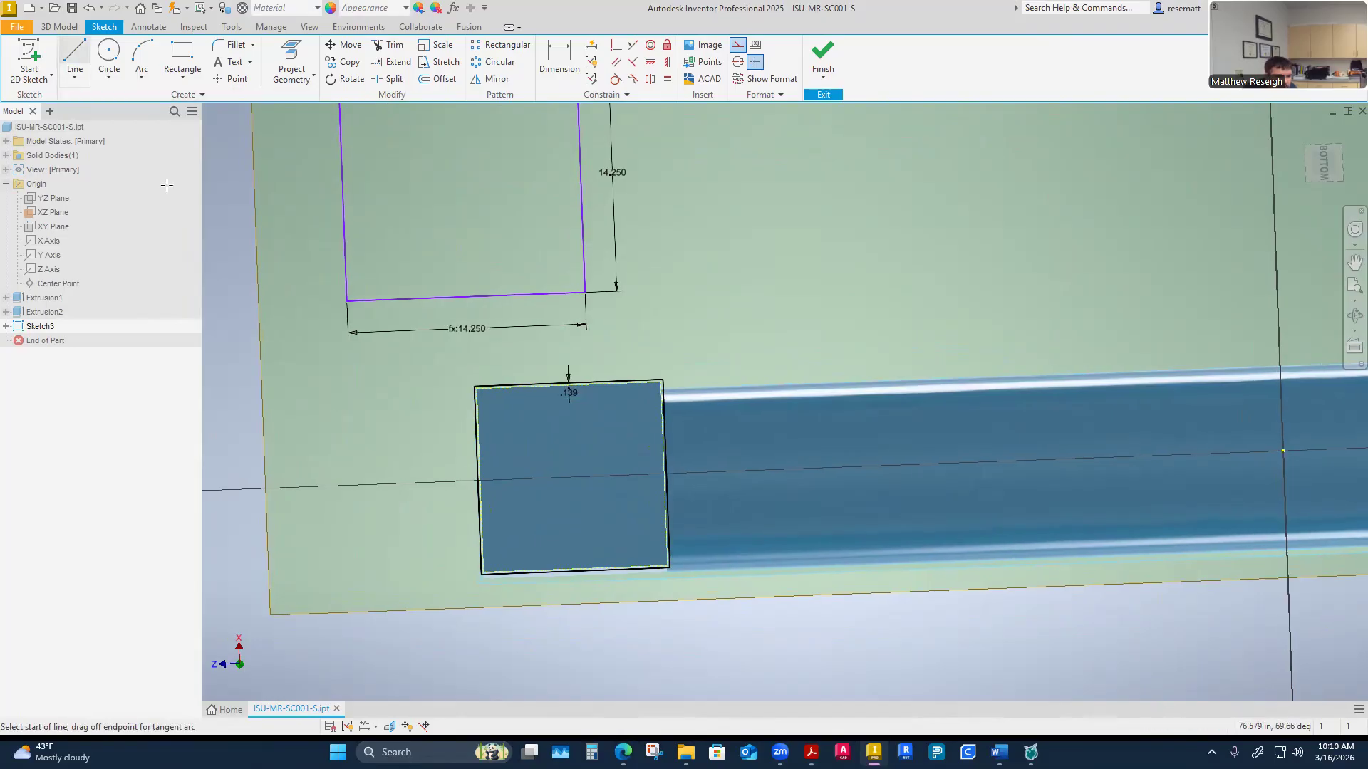
scroll(473, 544, up, 5)
scroll(612, 477, up, 6)
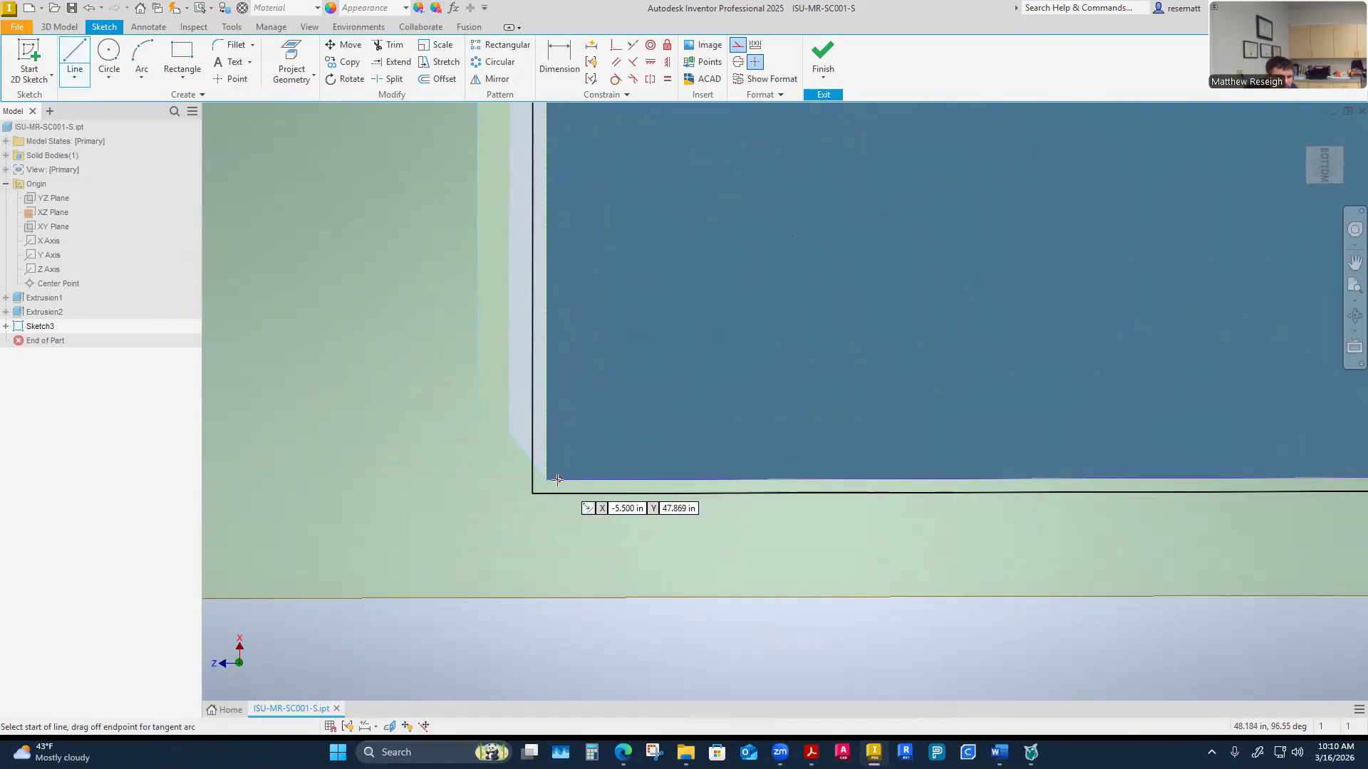
click(546, 480)
scroll(601, 489, down, 6)
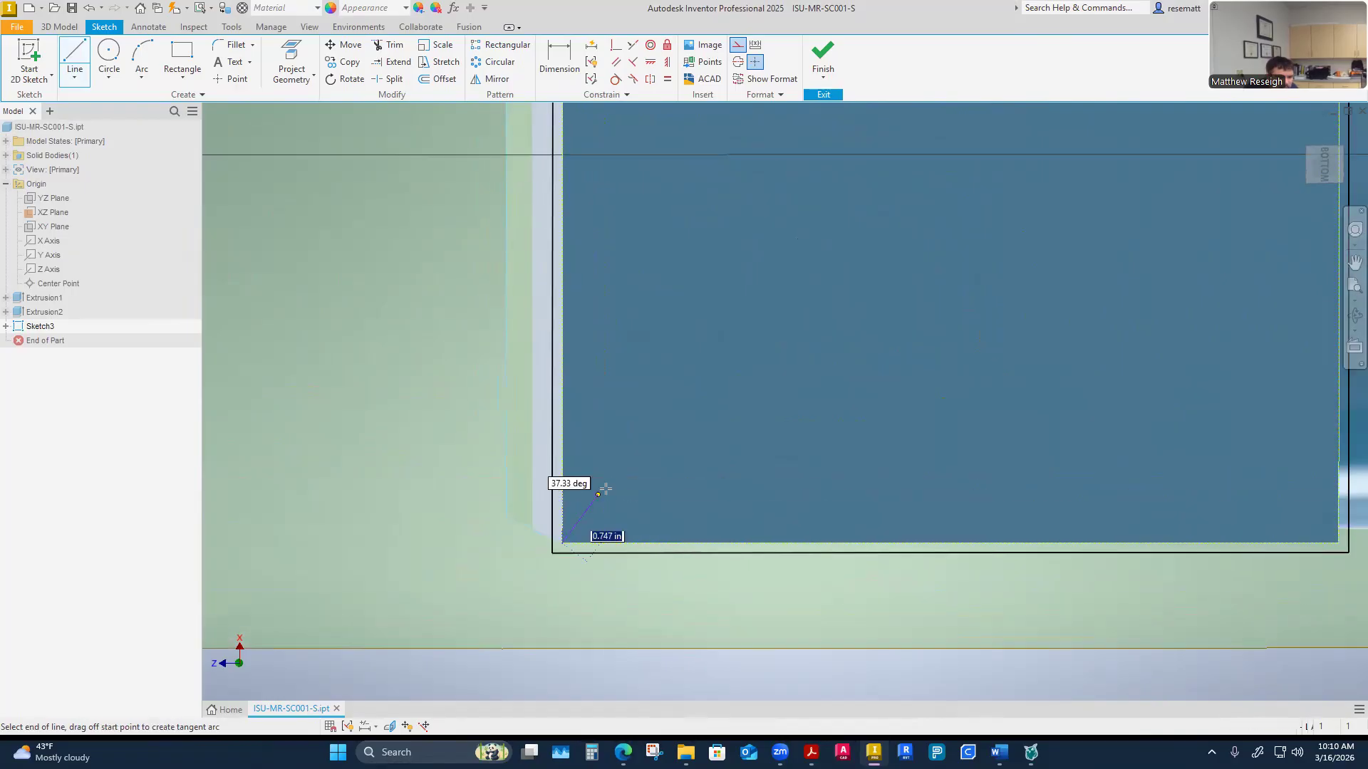
scroll(664, 427, up, 3)
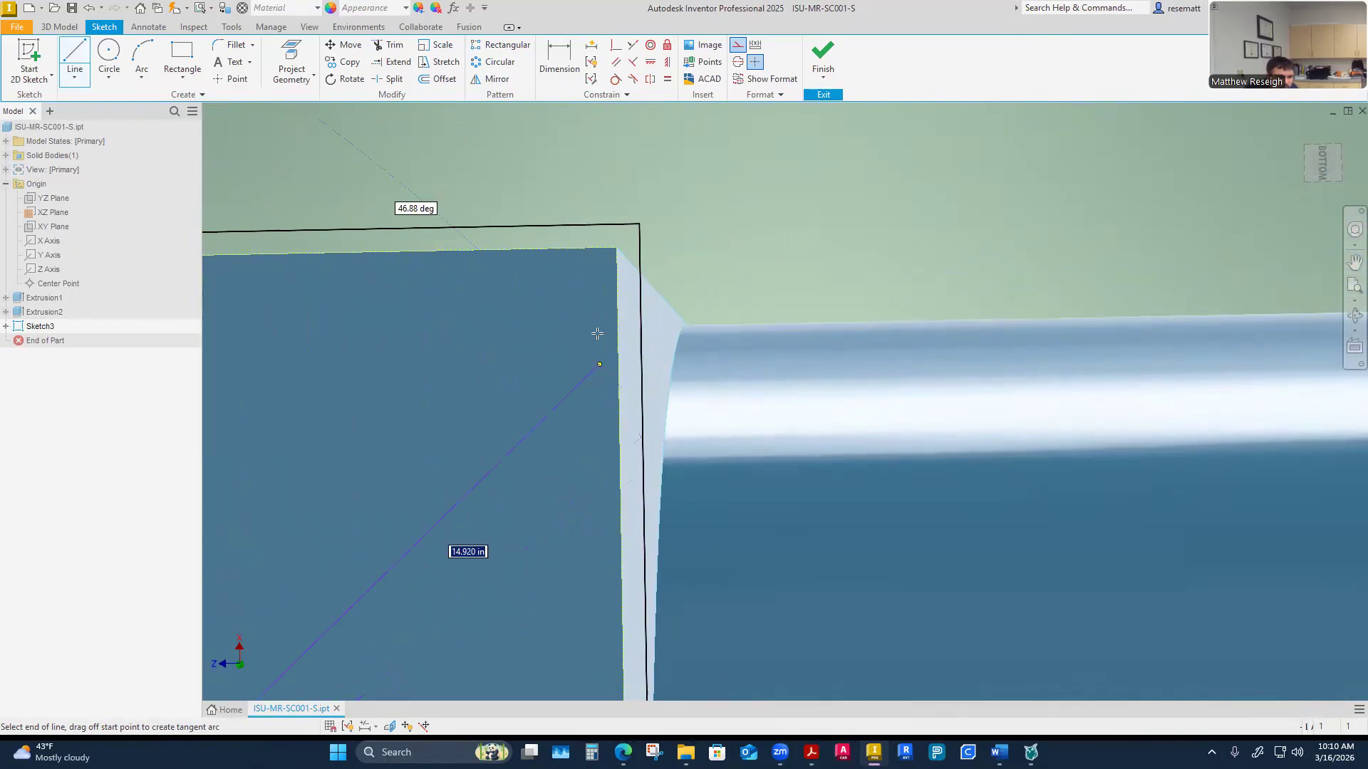
click(615, 248)
scroll(638, 392, down, 3)
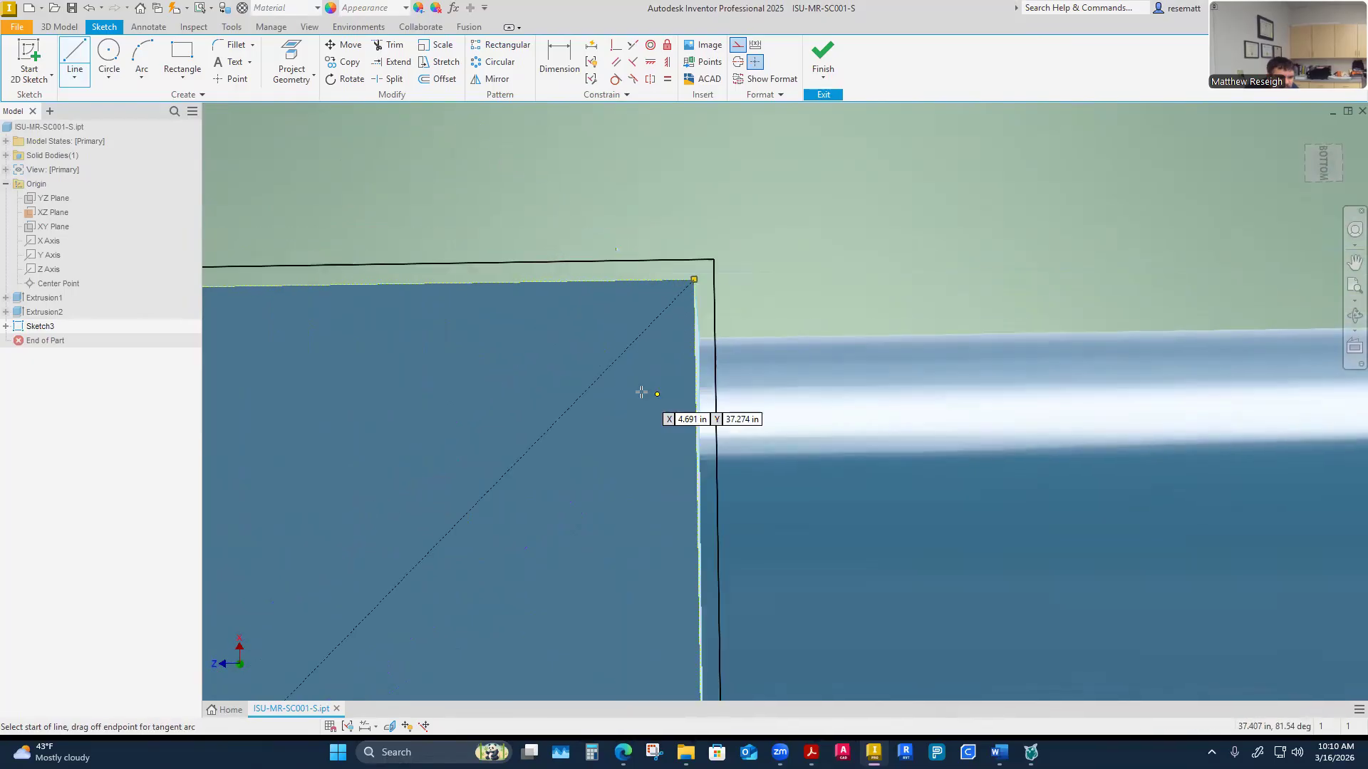
right_click(641, 411)
click(675, 420)
scroll(670, 434, down, 3)
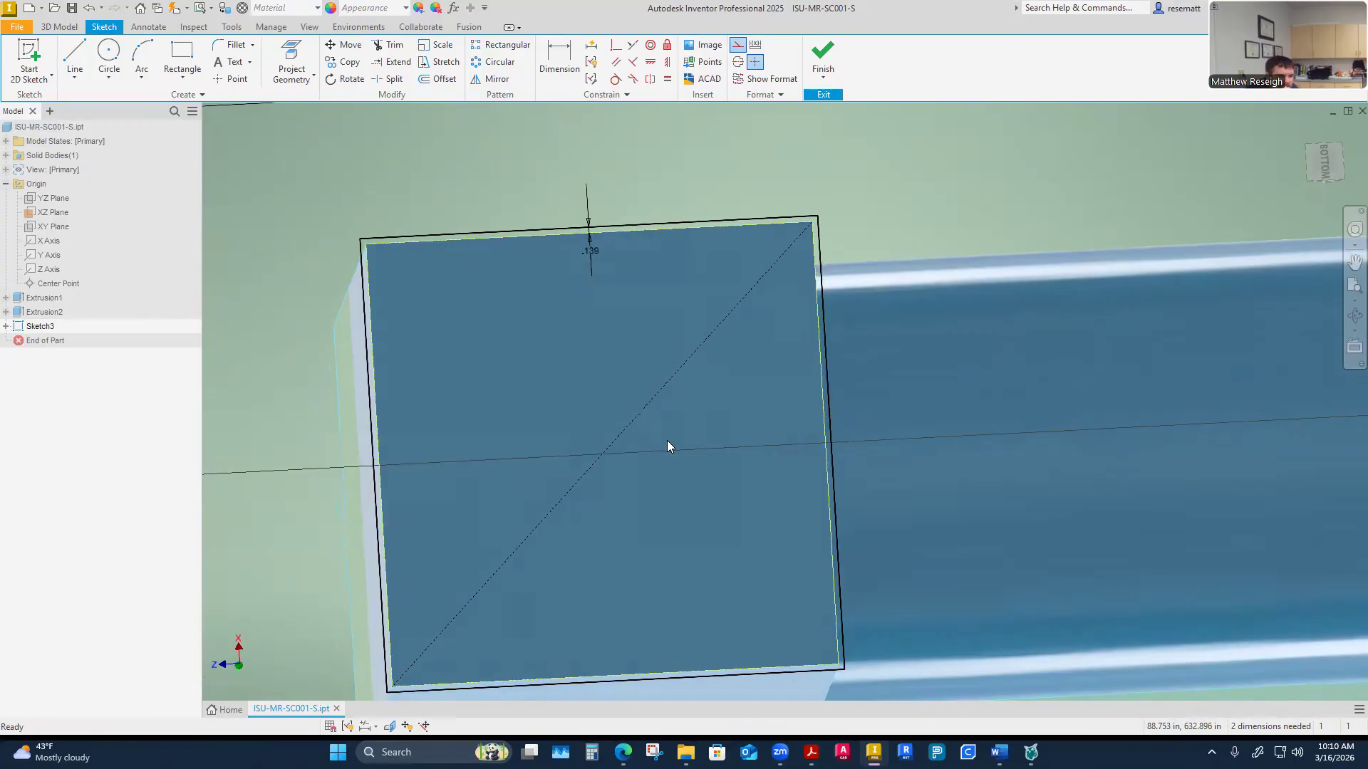
Draw a second construction diagonal between the outline's other two corners
mouse_move(667, 440)
shift+middle_down()
mouse_move(541, 359)
mouse_move(533, 434)
mouse_move(405, 275)
shift+middle_up()
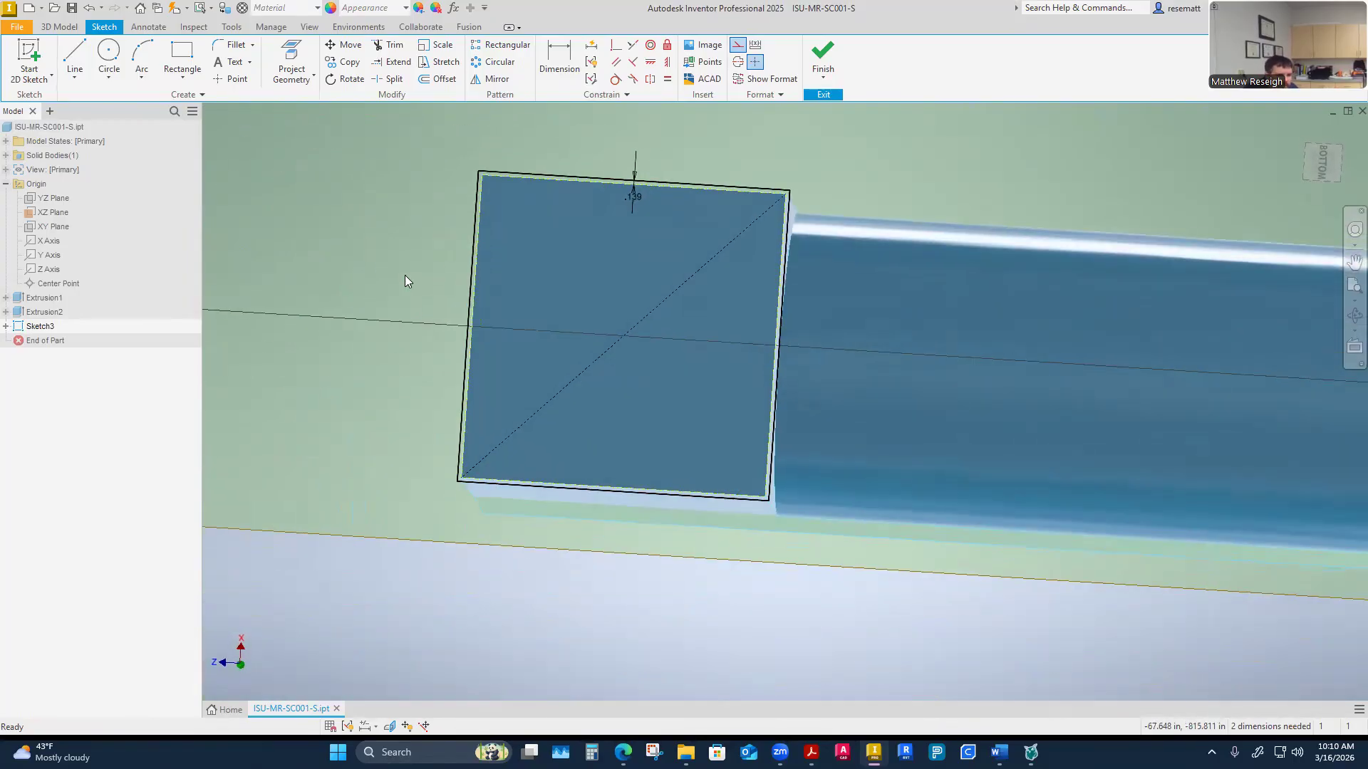
right_click(405, 275)
click(360, 467)
scroll(525, 239, up, 2)
mouse_move(525, 240)
middle_down()
mouse_move(550, 286)
mouse_move(630, 342)
middle_up()
scroll(513, 268, up, 4)
scroll(630, 342, up, 1)
click(74, 57)
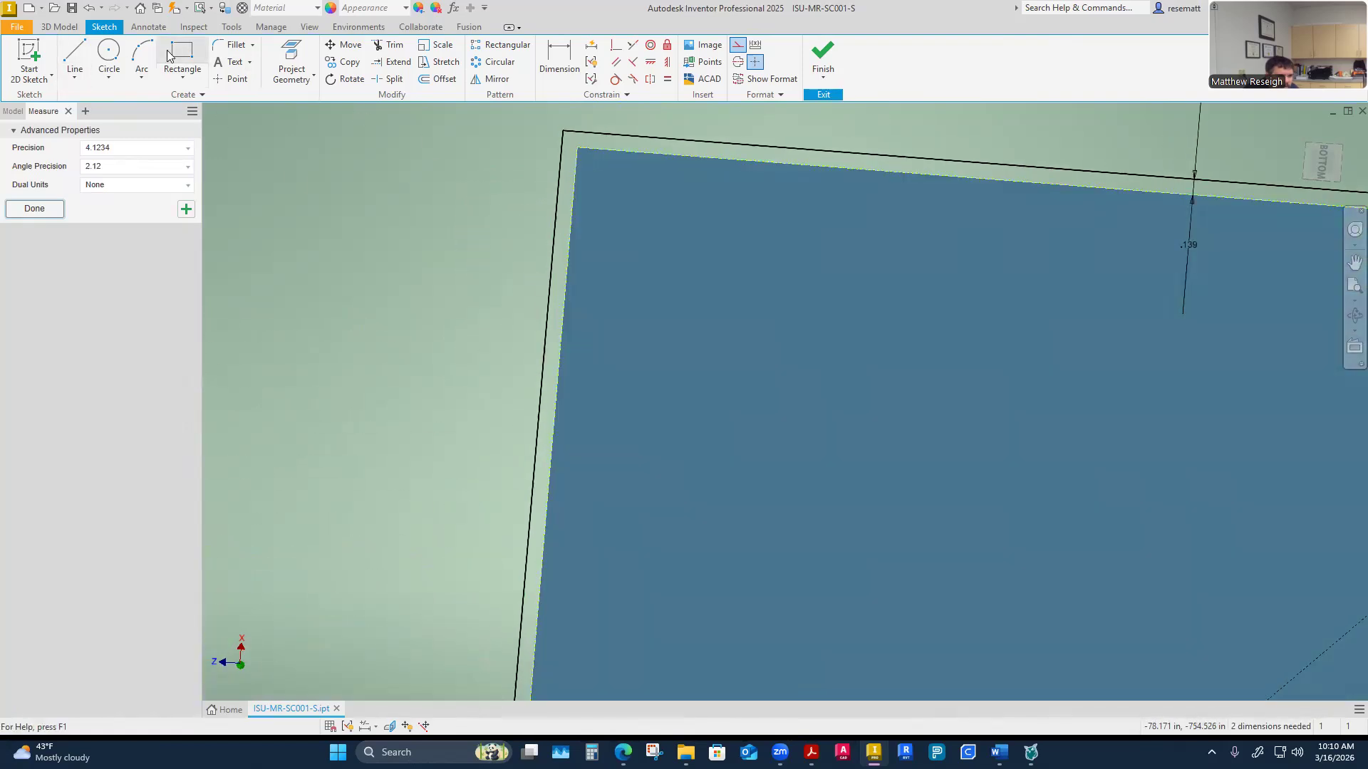
click(74, 57)
click(577, 147)
scroll(755, 399, down, 1)
mouse_move(1040, 492)
middle_down()
mouse_move(846, 354)
mouse_move(513, 164)
middle_up()
middle_drag(847, 491, 852, 392)
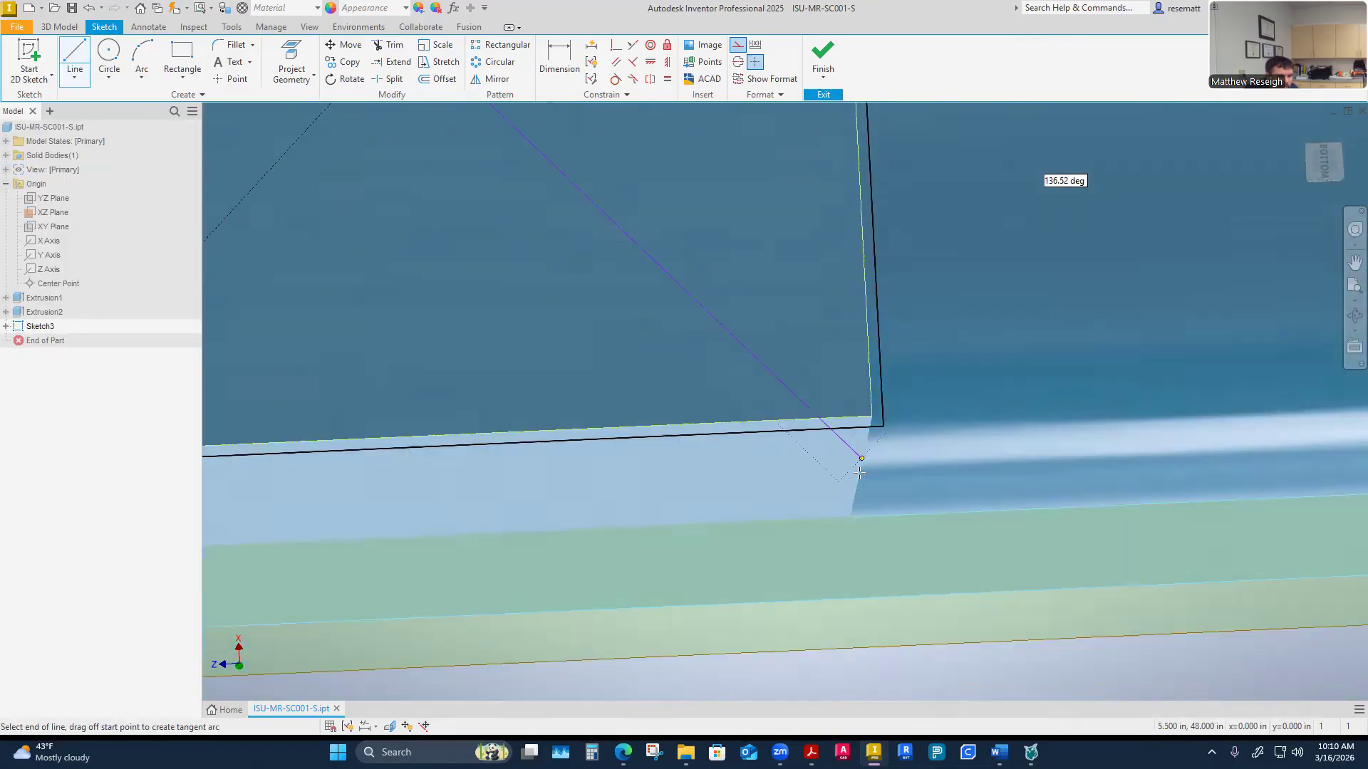
scroll(860, 474, up, 3)
click(795, 382)
scroll(854, 538, down, 3)
right_click(845, 549)
click(778, 553)
scroll(778, 553, down, 1)
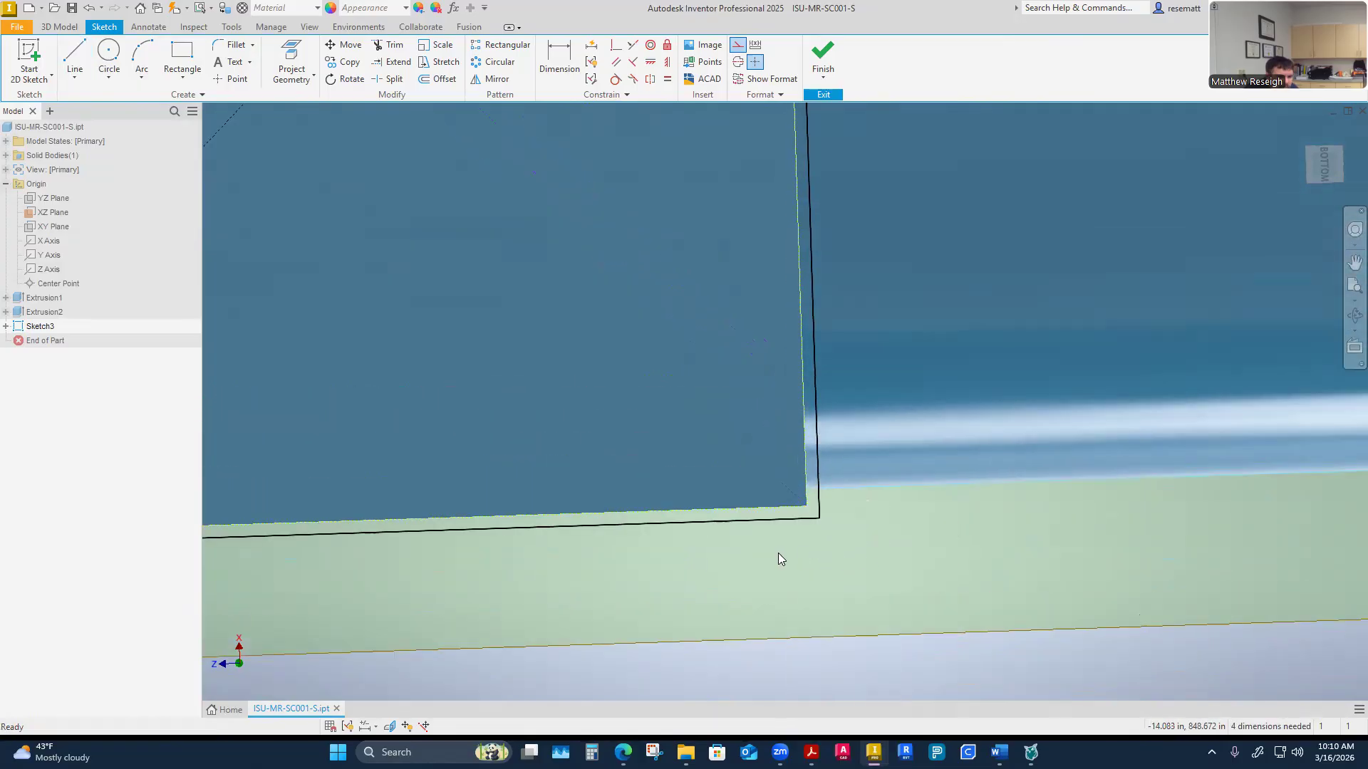
scroll(778, 552, down, 1)
click(721, 408)
scroll(840, 631, down, 1)
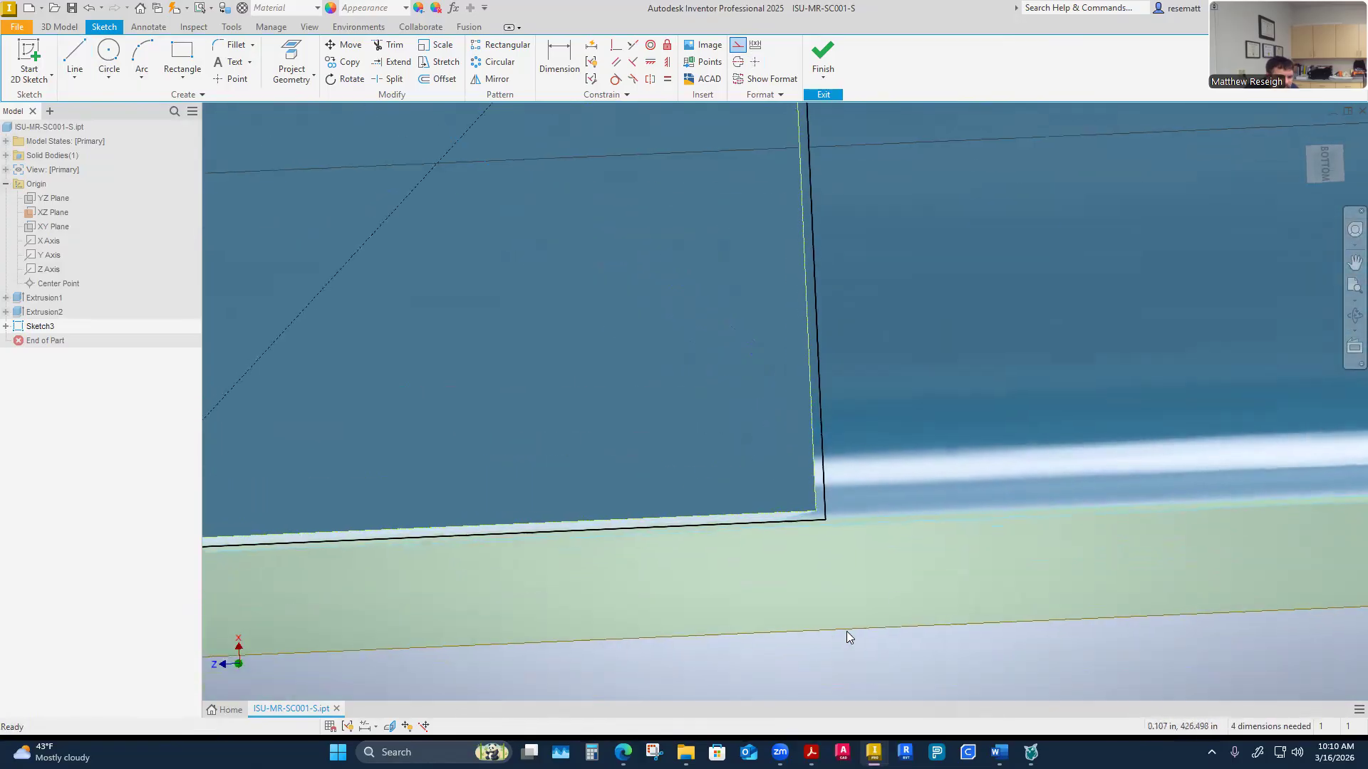
Apply a coincident constraint between the second diagonal's endpoint and the outline's corner
click(616, 45)
scroll(903, 516, up, 1)
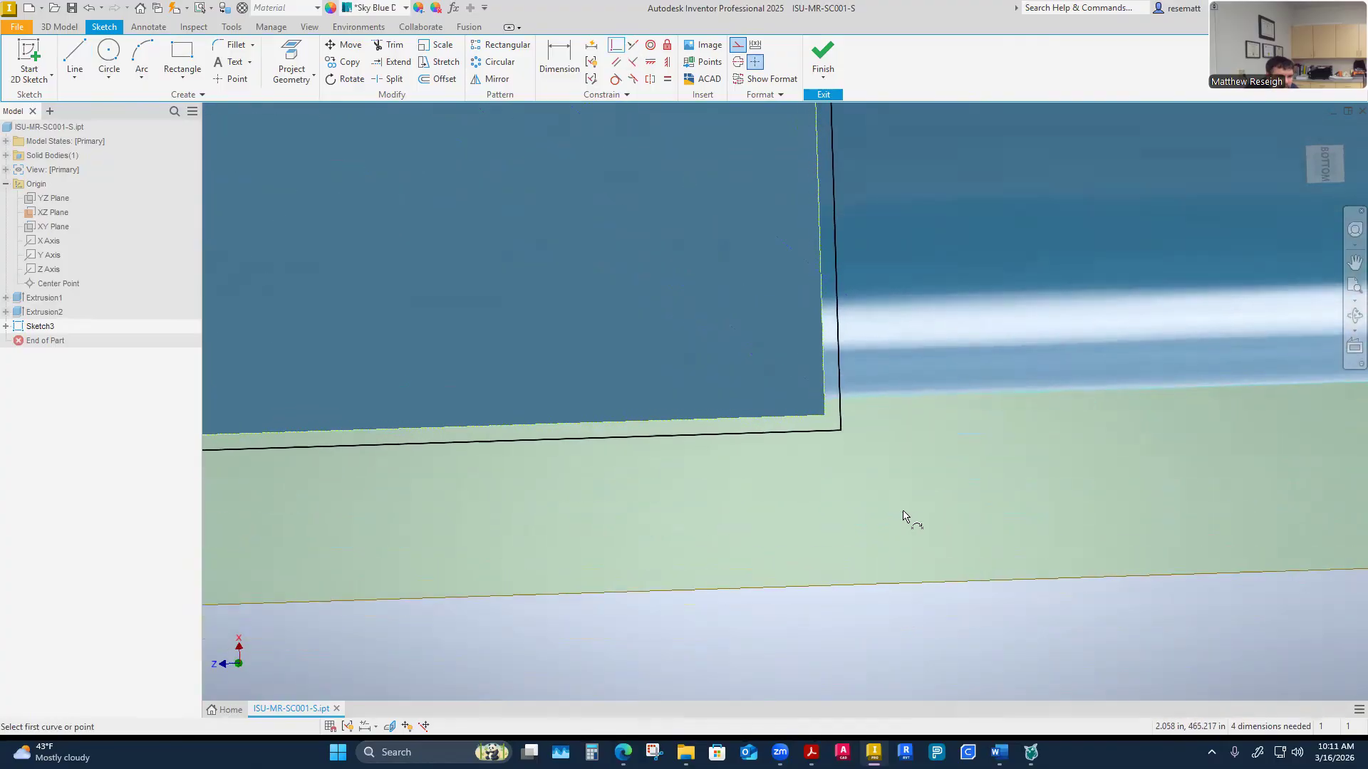
scroll(894, 355, up, 2)
click(897, 325)
click(846, 515)
shift+middle_drag(938, 649, 779, 614)
right_click(779, 614)
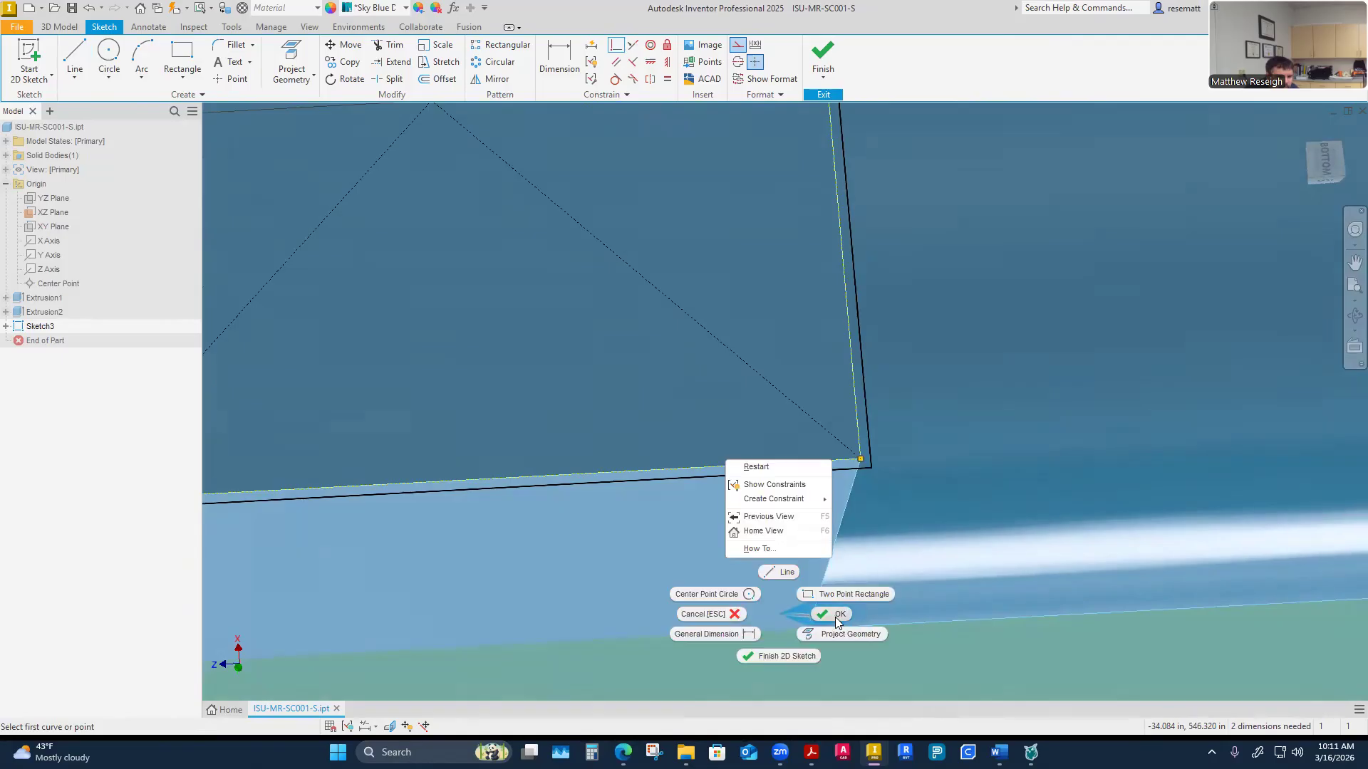
click(835, 617)
key(F5)
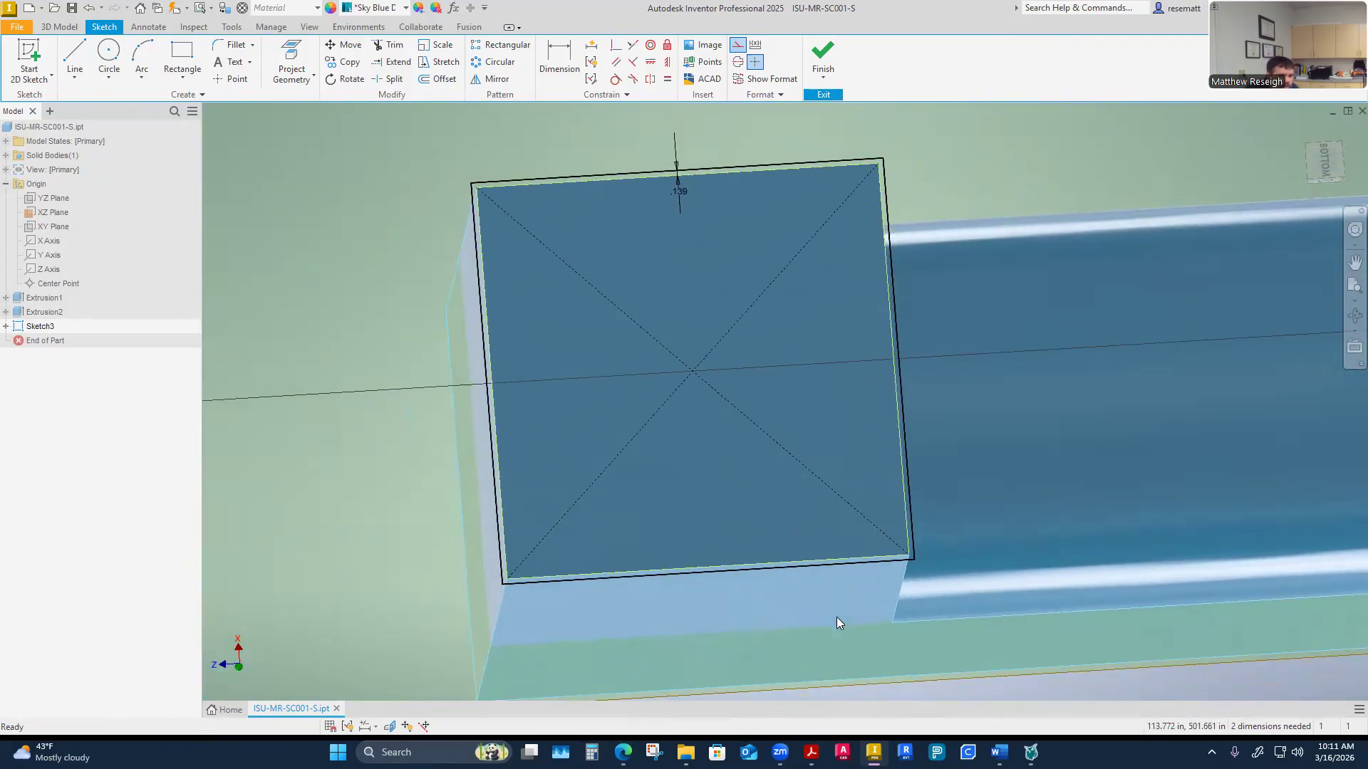
Vertically align the midpoint of the rectangle's bottom edge with the intersection of the two diagonals
shift+middle_drag(836, 617, 784, 433)
scroll(784, 433, down, 1)
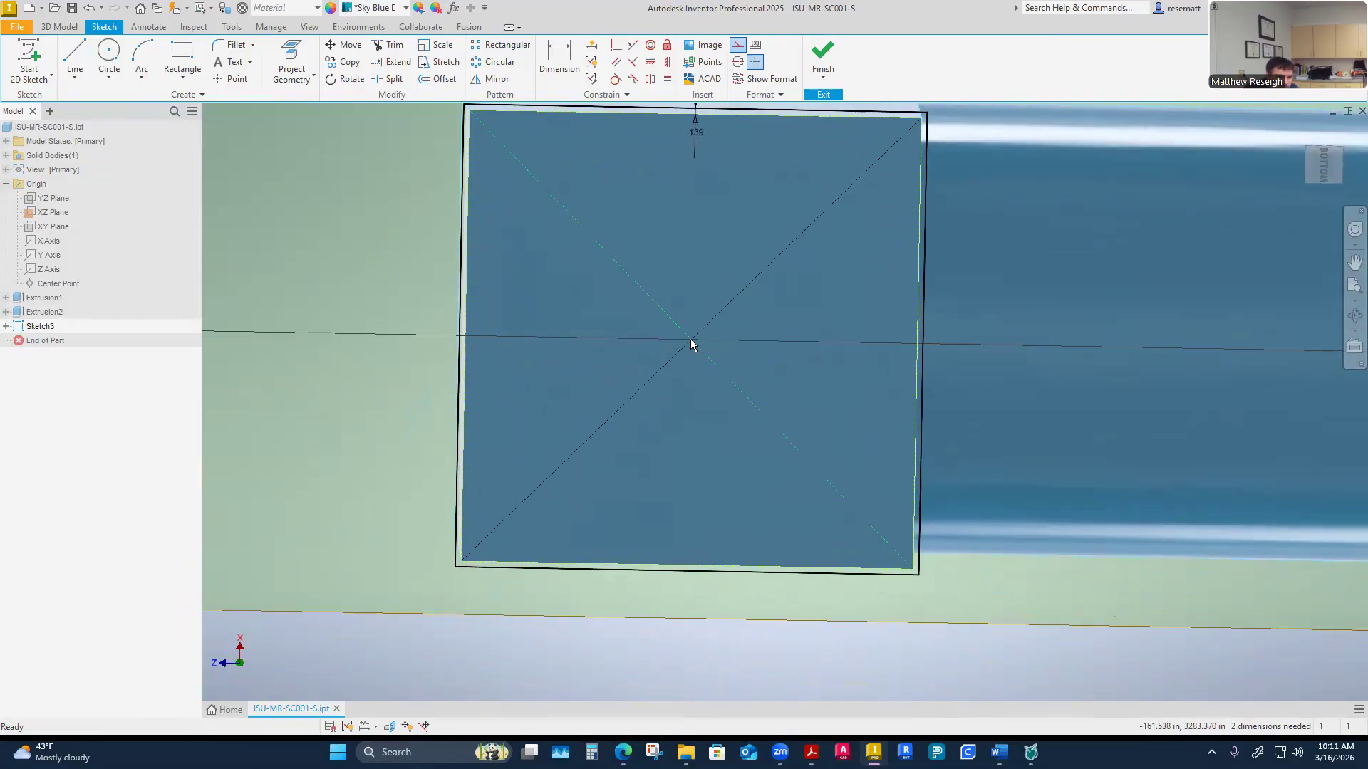
scroll(778, 420, up, 3)
mouse_move(844, 492)
shift+middle_down()
mouse_move(560, 107)
mouse_move(596, 183)
shift+middle_up()
scroll(560, 107, up, 1)
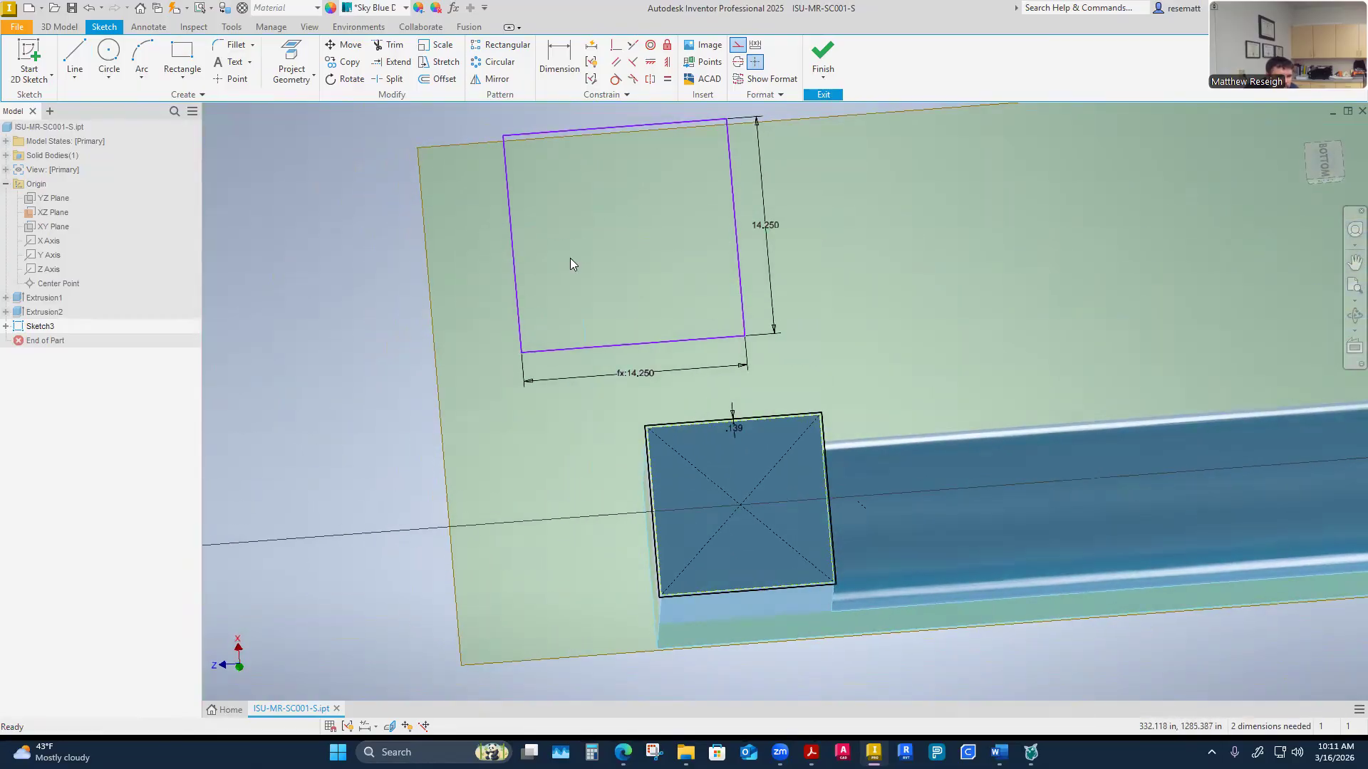
mouse_move(596, 466)
shift+middle_down()
mouse_move(554, 371)
mouse_move(602, 474)
shift+middle_up()
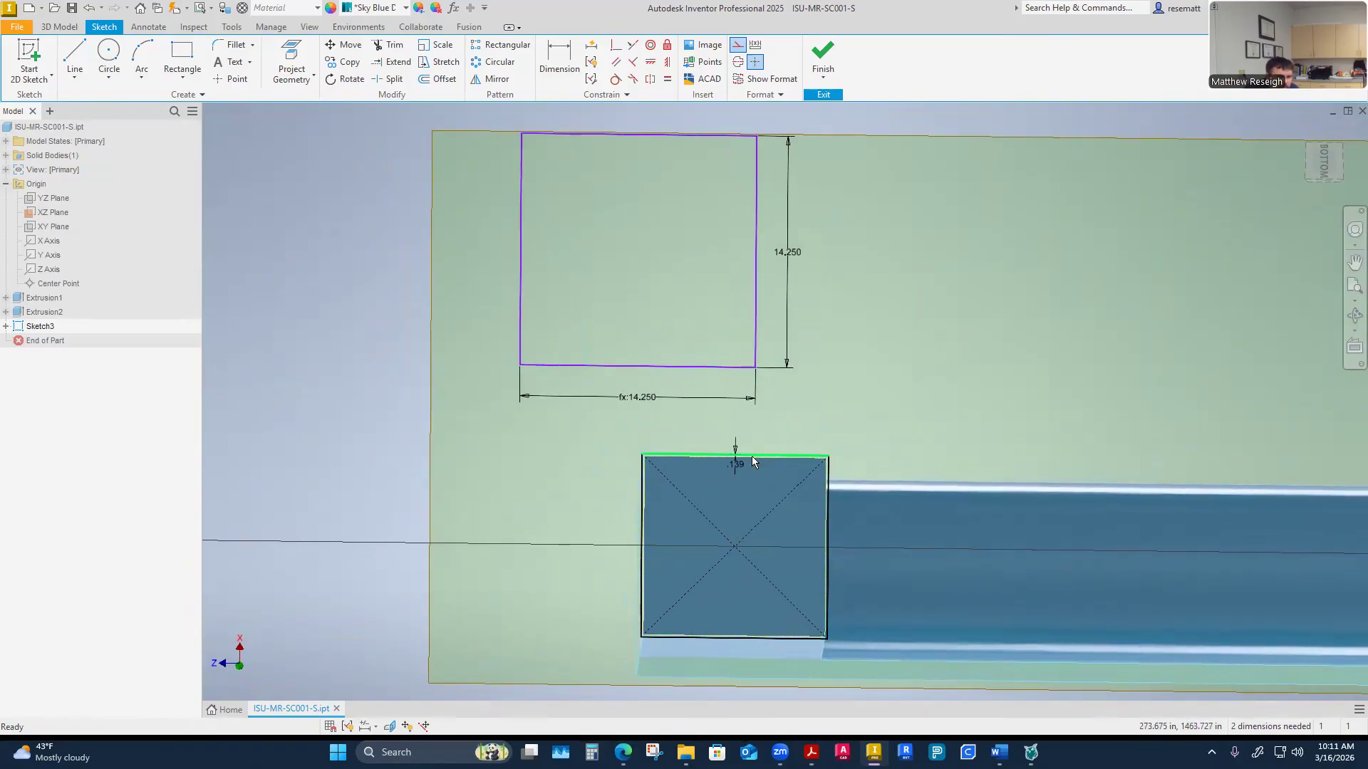
shift+middle_drag(580, 580, 576, 581)
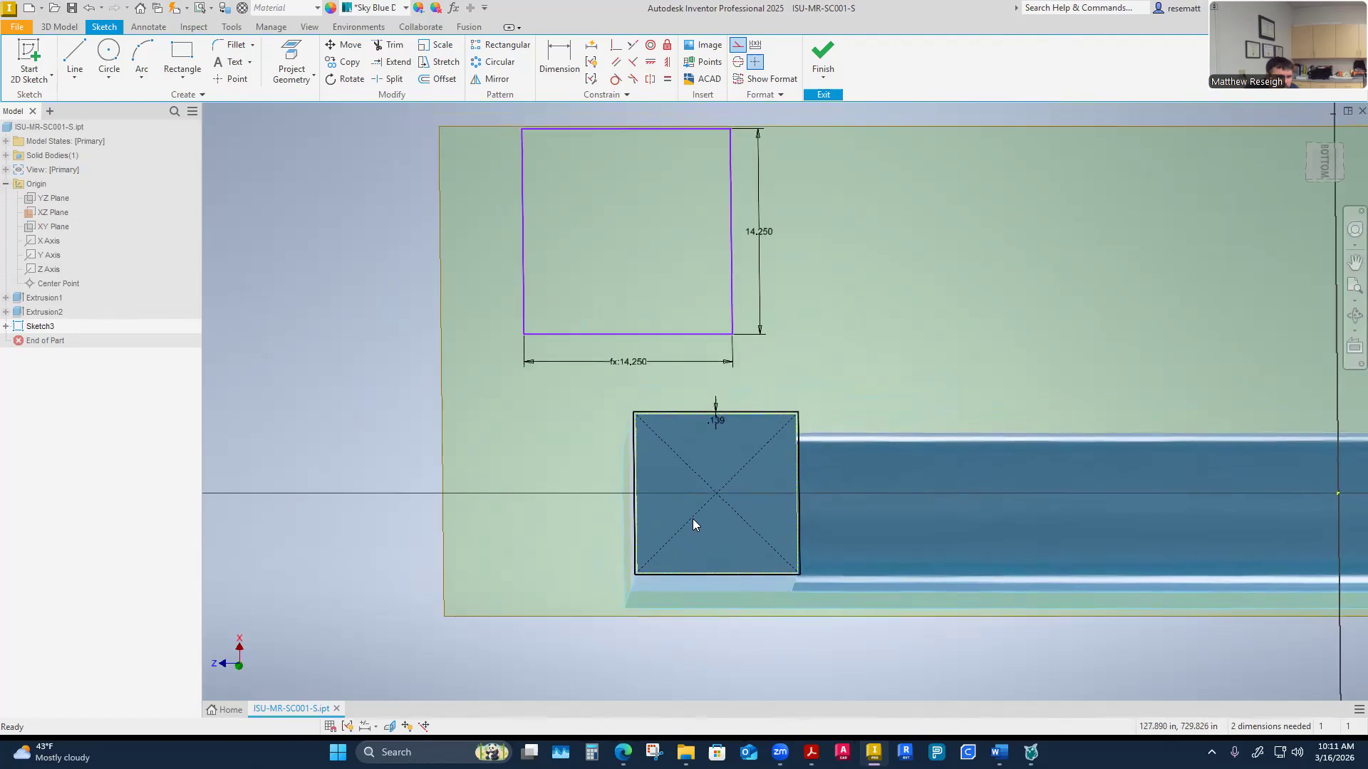
click(649, 62)
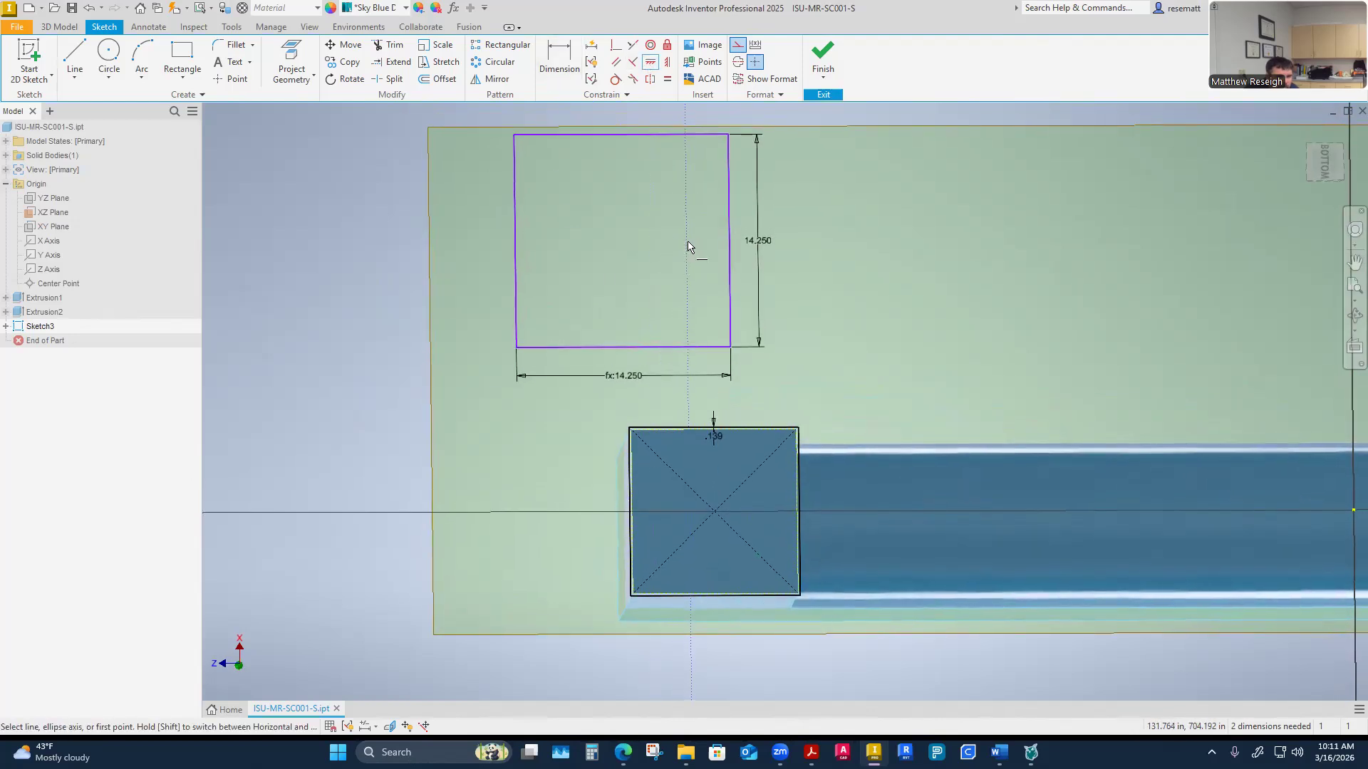
click(624, 348)
scroll(670, 456, down, 1)
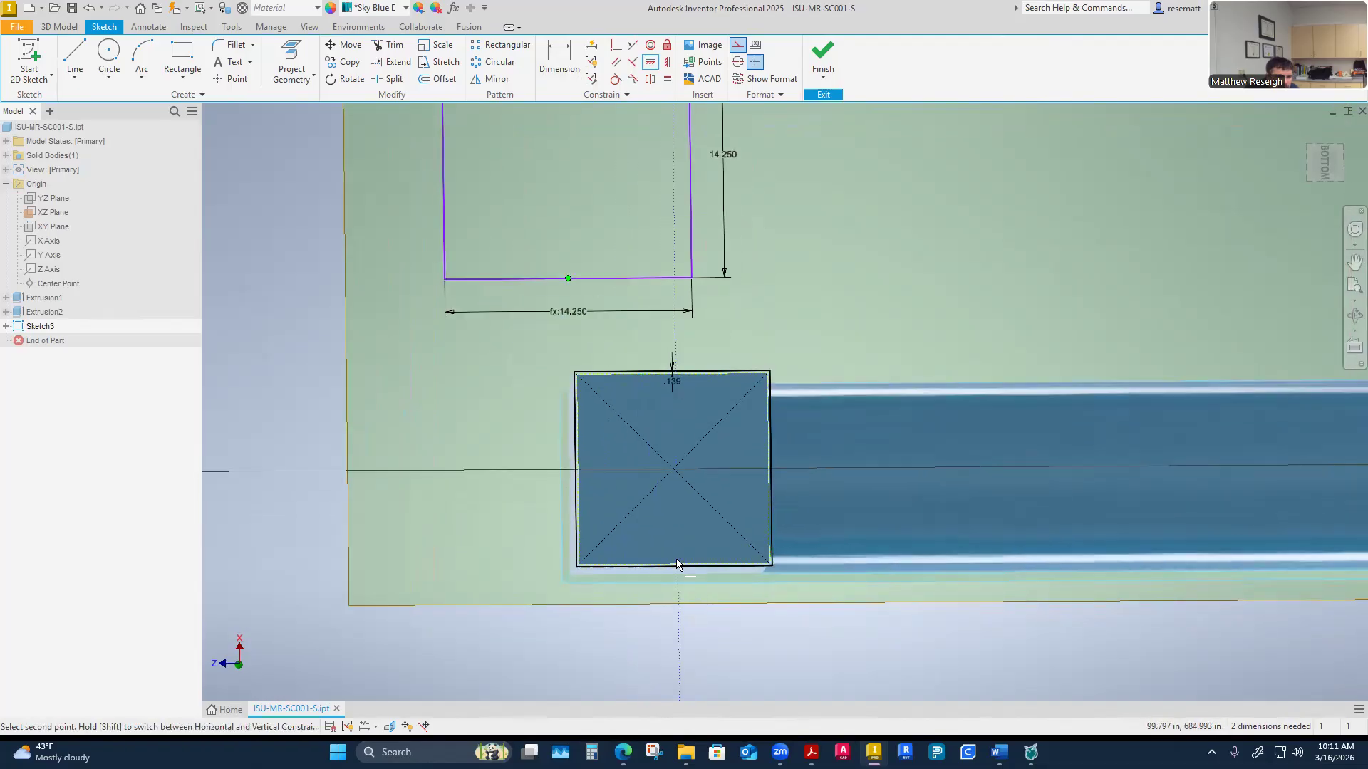
click(670, 473)
scroll(719, 597, up, 1)
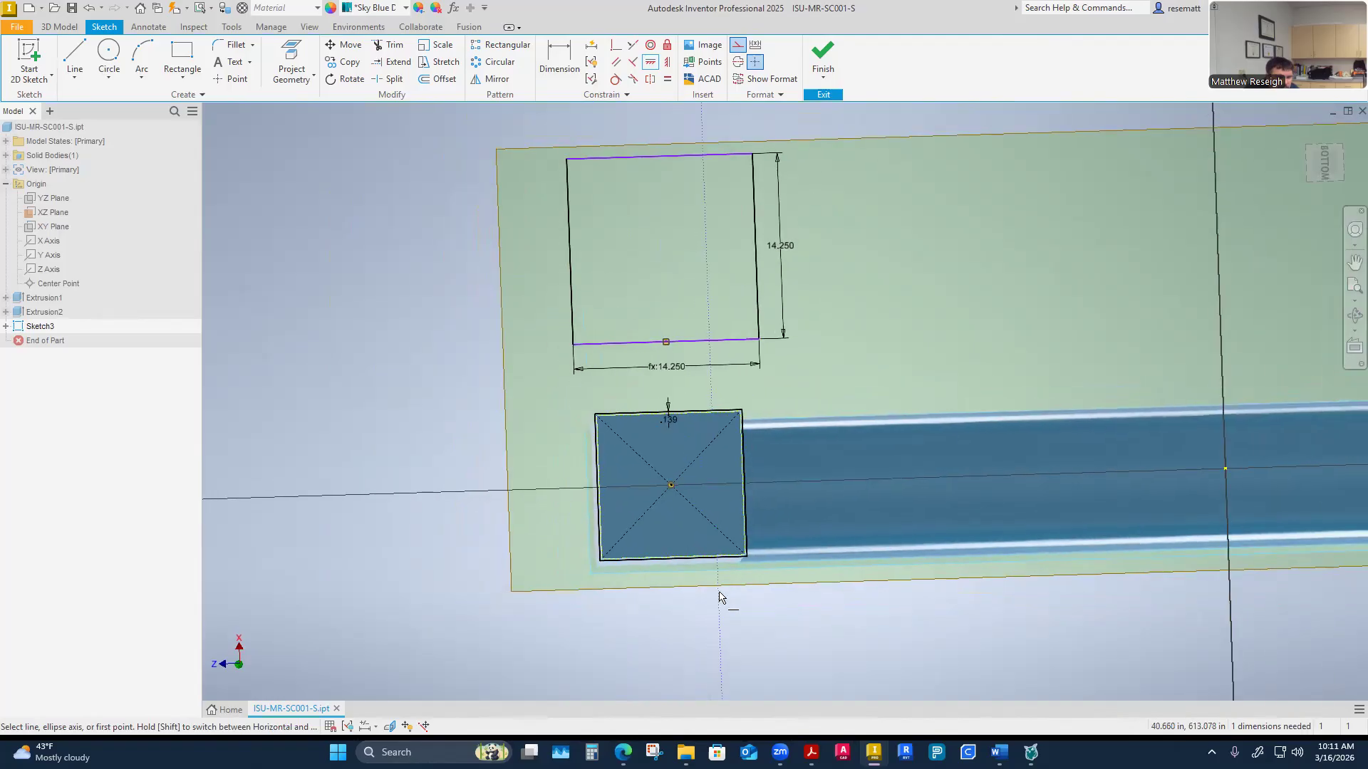
Horizontally align the midpoint of the rectangle's left edge with the intersection of the two diagonals
scroll(686, 579, down, 1)
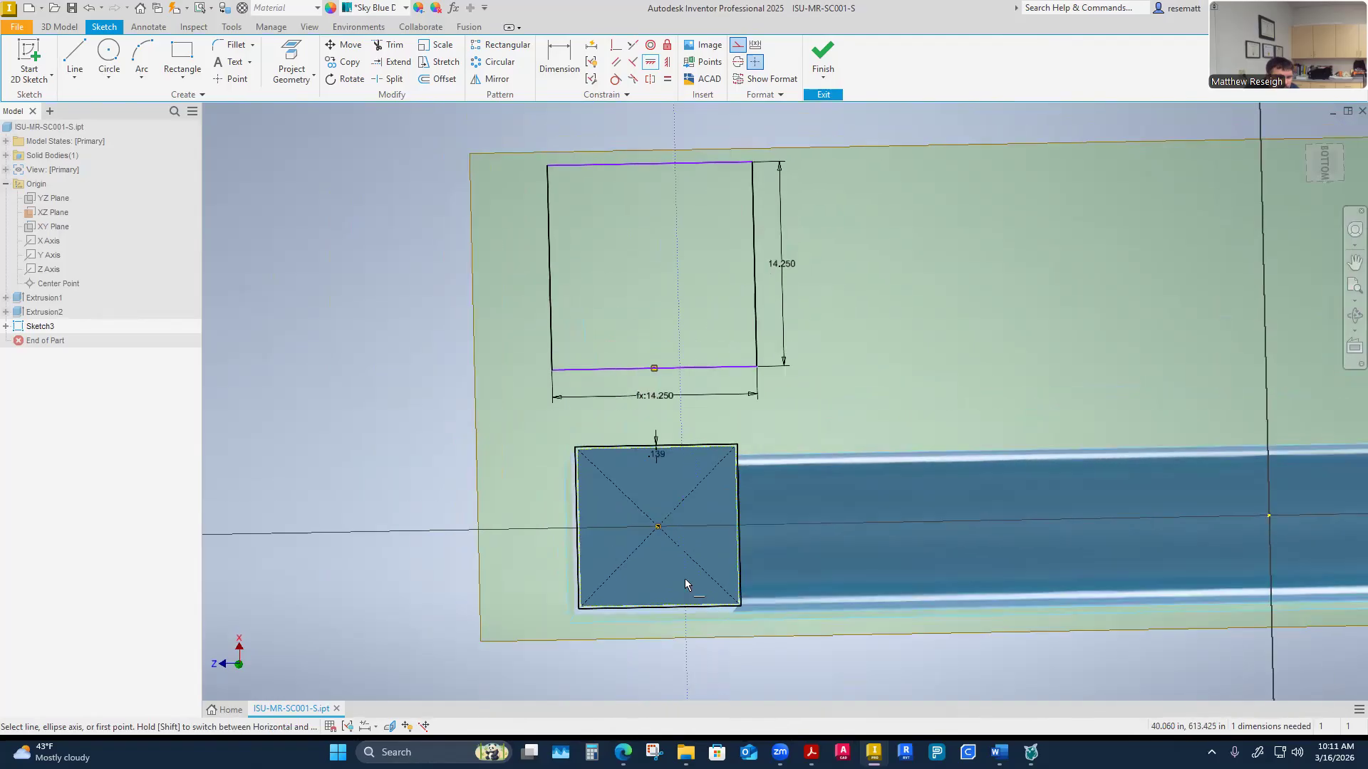
click(669, 64)
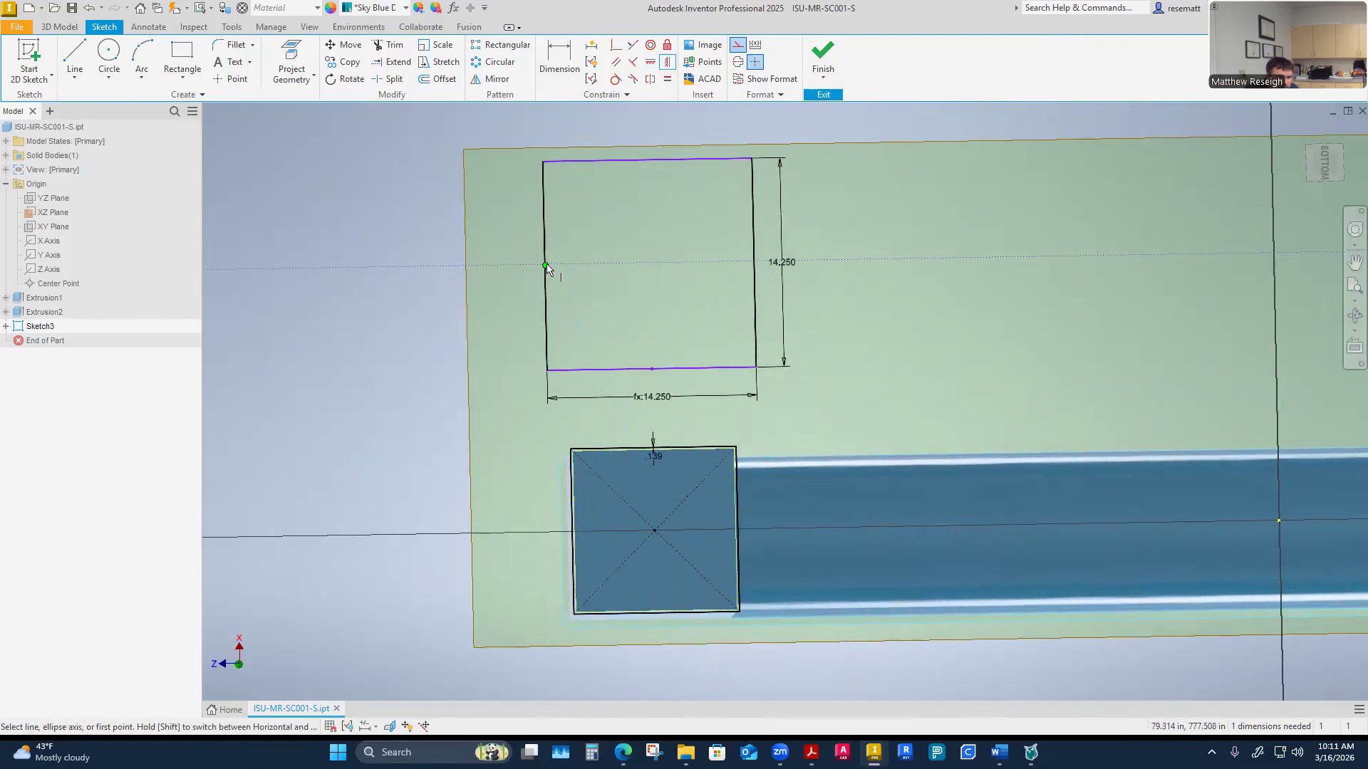
click(547, 268)
middle_drag(604, 477, 604, 339)
scroll(607, 353, down, 1)
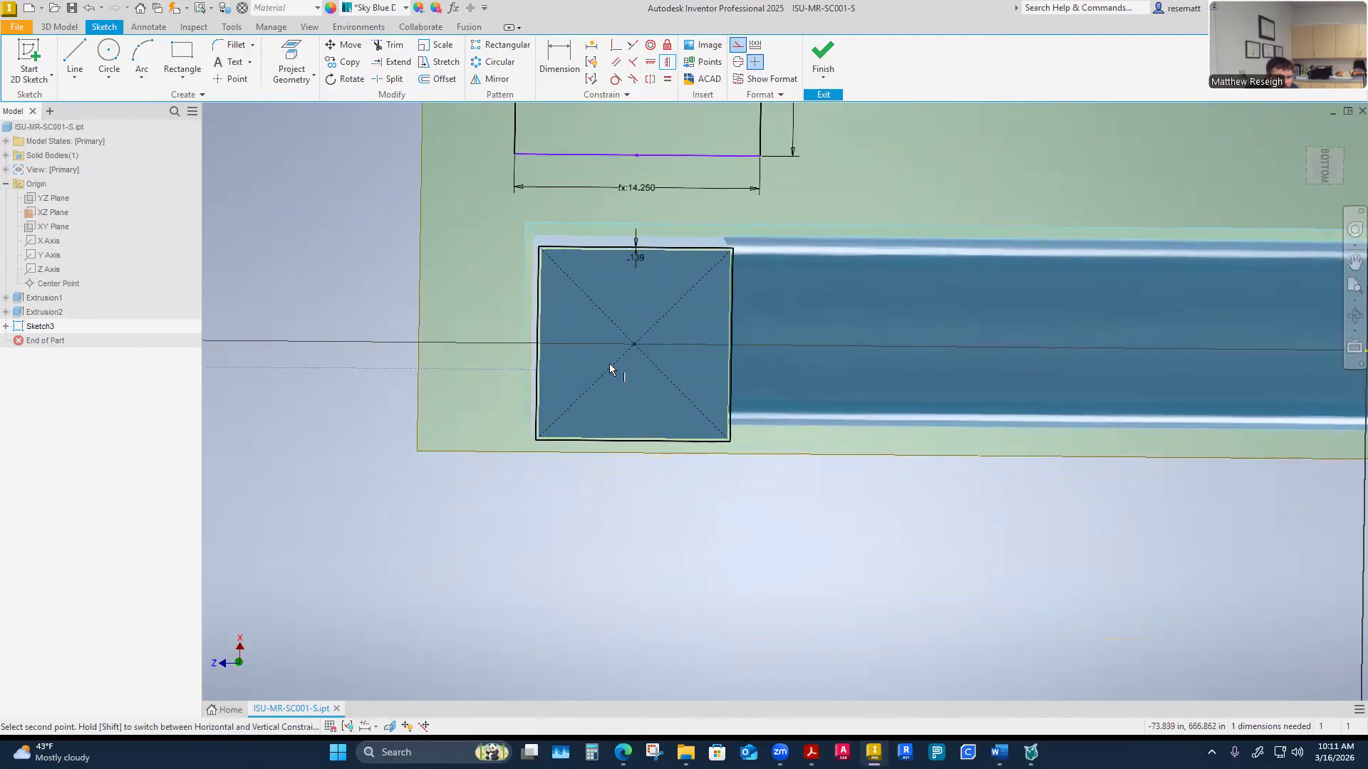
click(632, 342)
scroll(626, 513, up, 1)
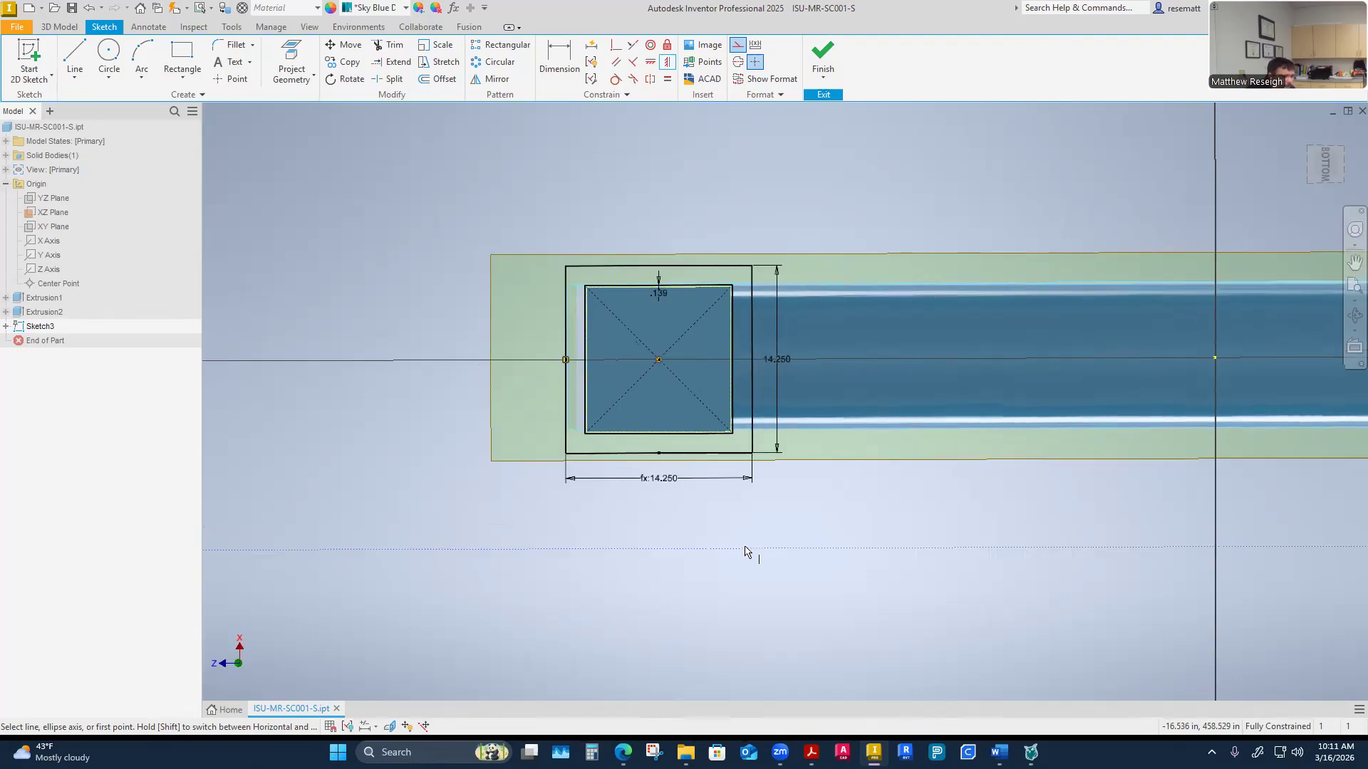
key(Escape)
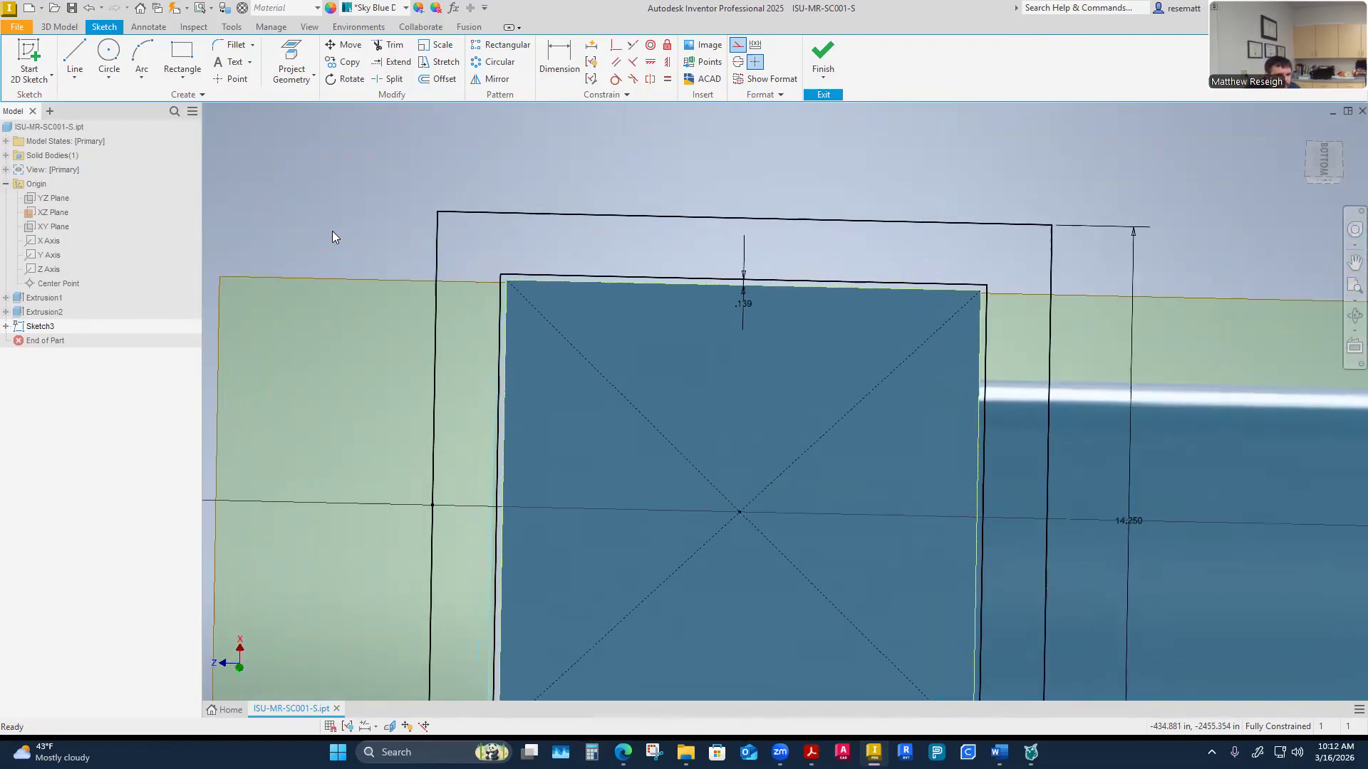
Measure the distance between the flange outline's left edge and the trough end's side edge
right_click(332, 225)
click(304, 424)
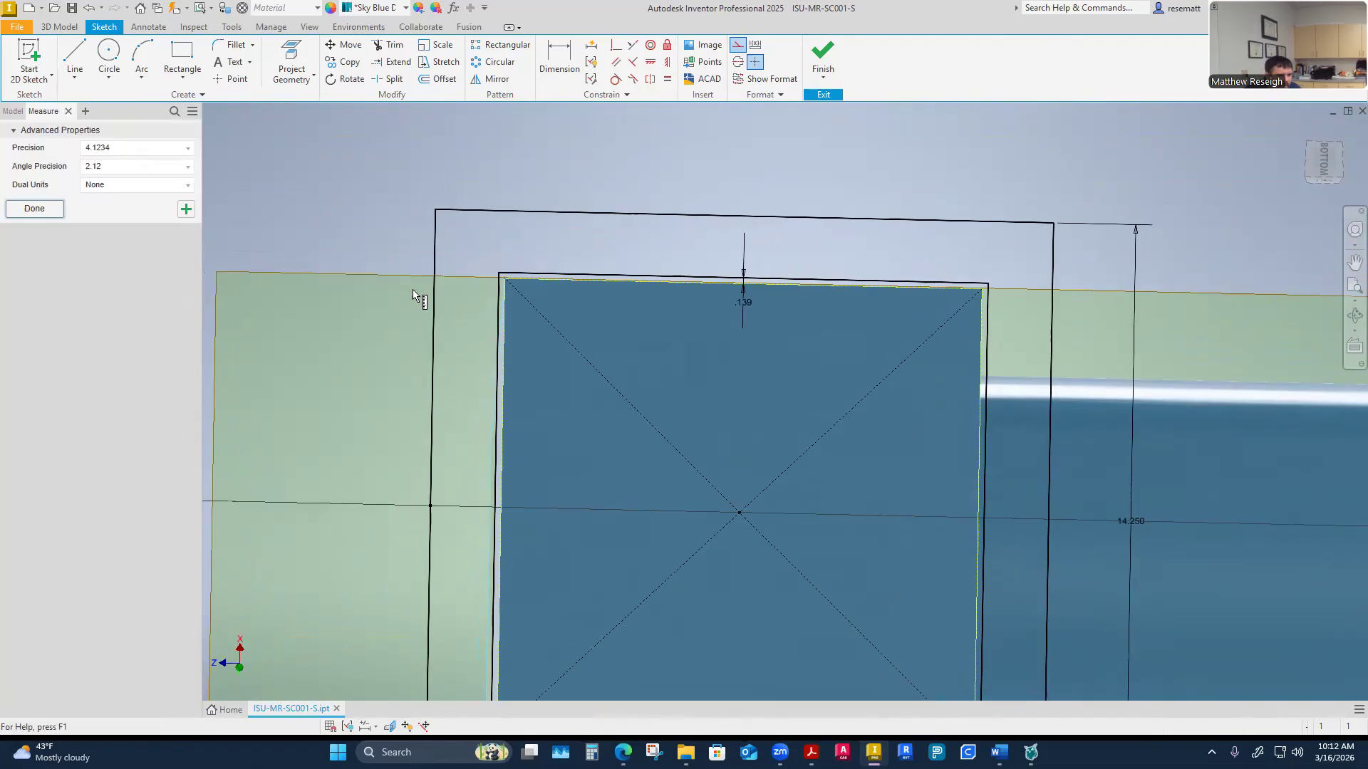
scroll(484, 235, down, 2)
click(674, 384)
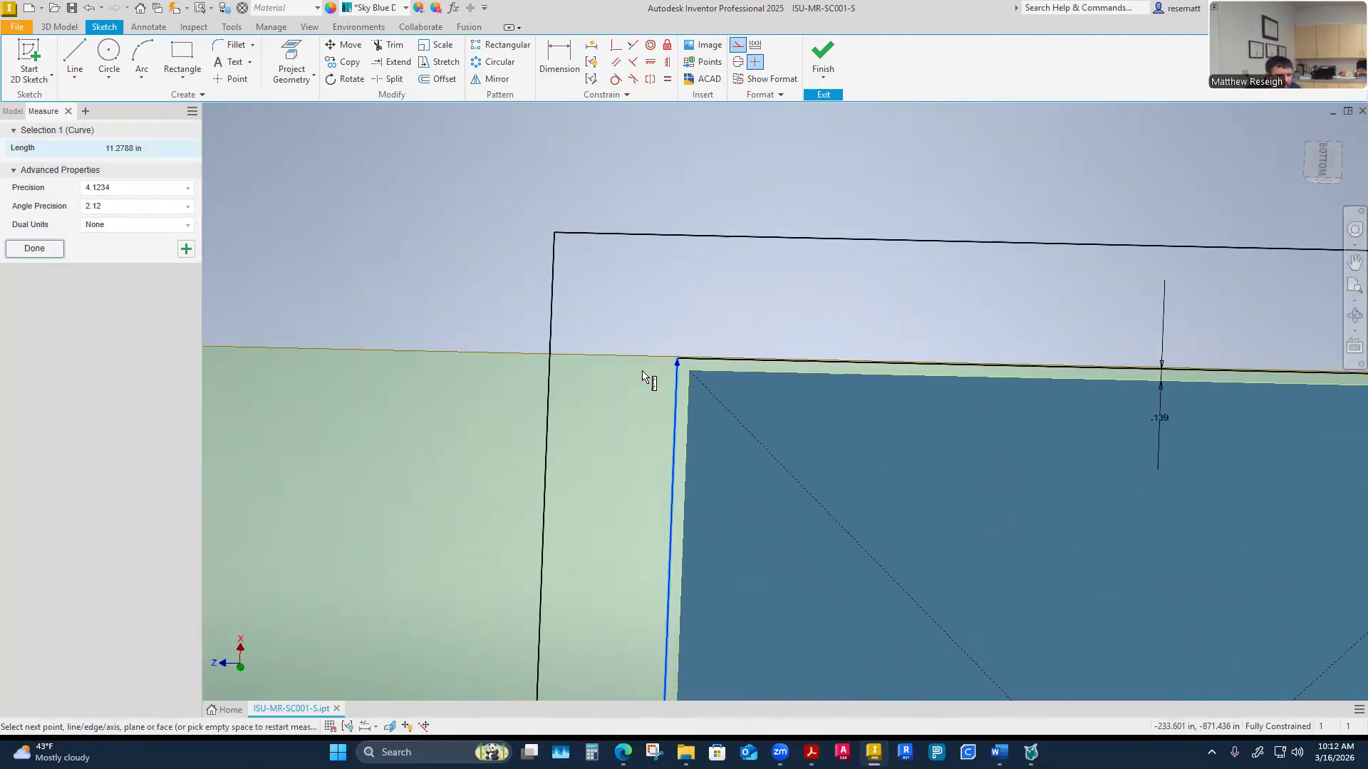
click(549, 394)
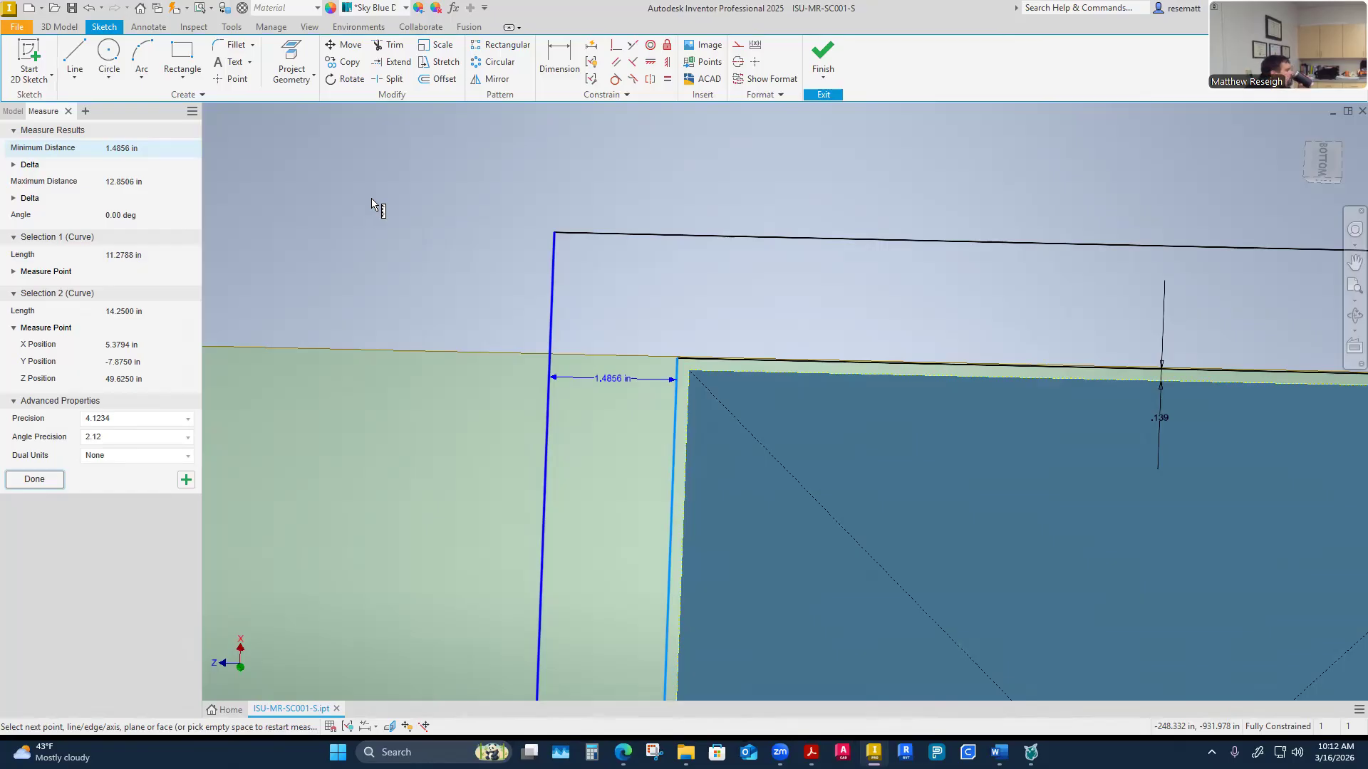
mouse_move(371, 198)
shift+middle_down()
mouse_move(421, 173)
mouse_move(699, 476)
mouse_move(618, 502)
mouse_move(580, 454)
shift+middle_up()
mouse_move(885, 389)
shift+middle_down()
mouse_move(870, 369)
mouse_move(831, 452)
mouse_move(840, 548)
shift+middle_up()
scroll(870, 369, down, 3)
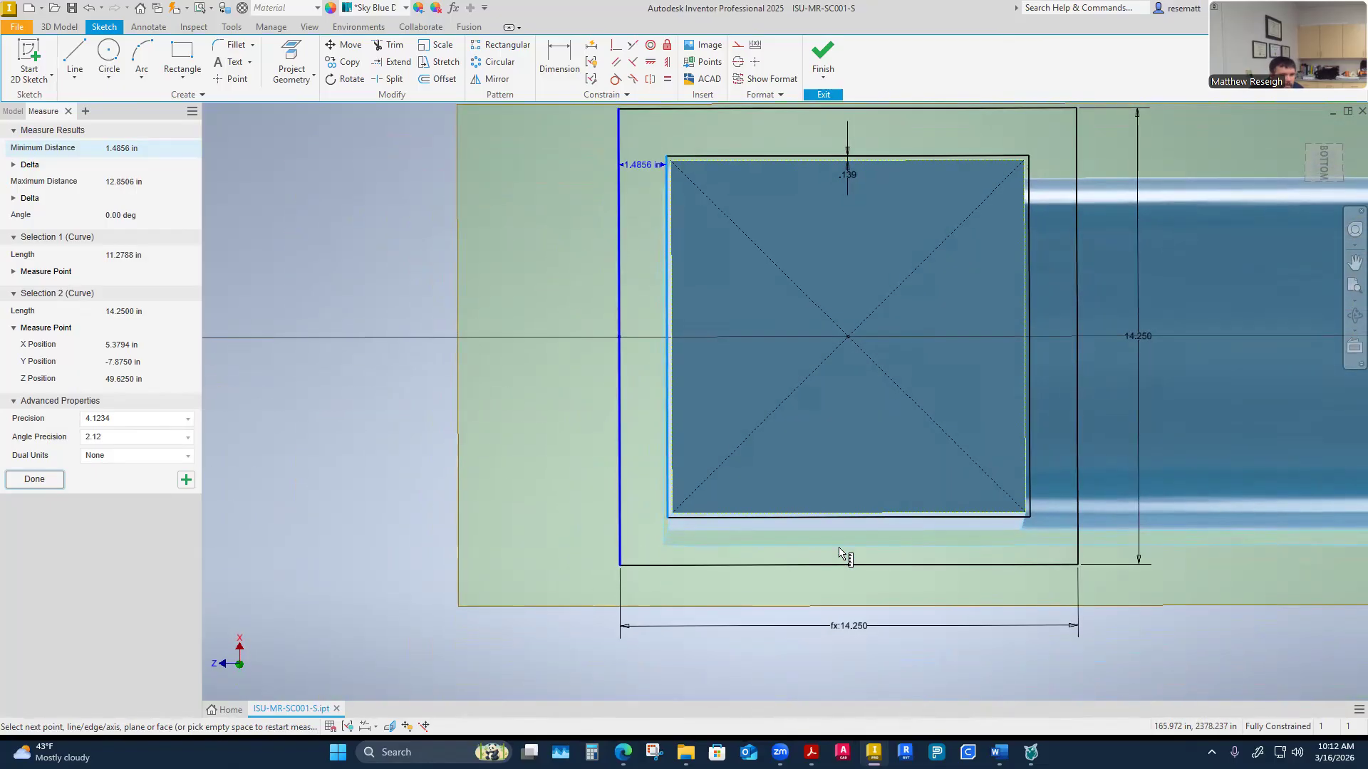
key(Escape)
Switch to the CADD 1138 CEMA Design PDF
scroll(527, 544, down, 1)
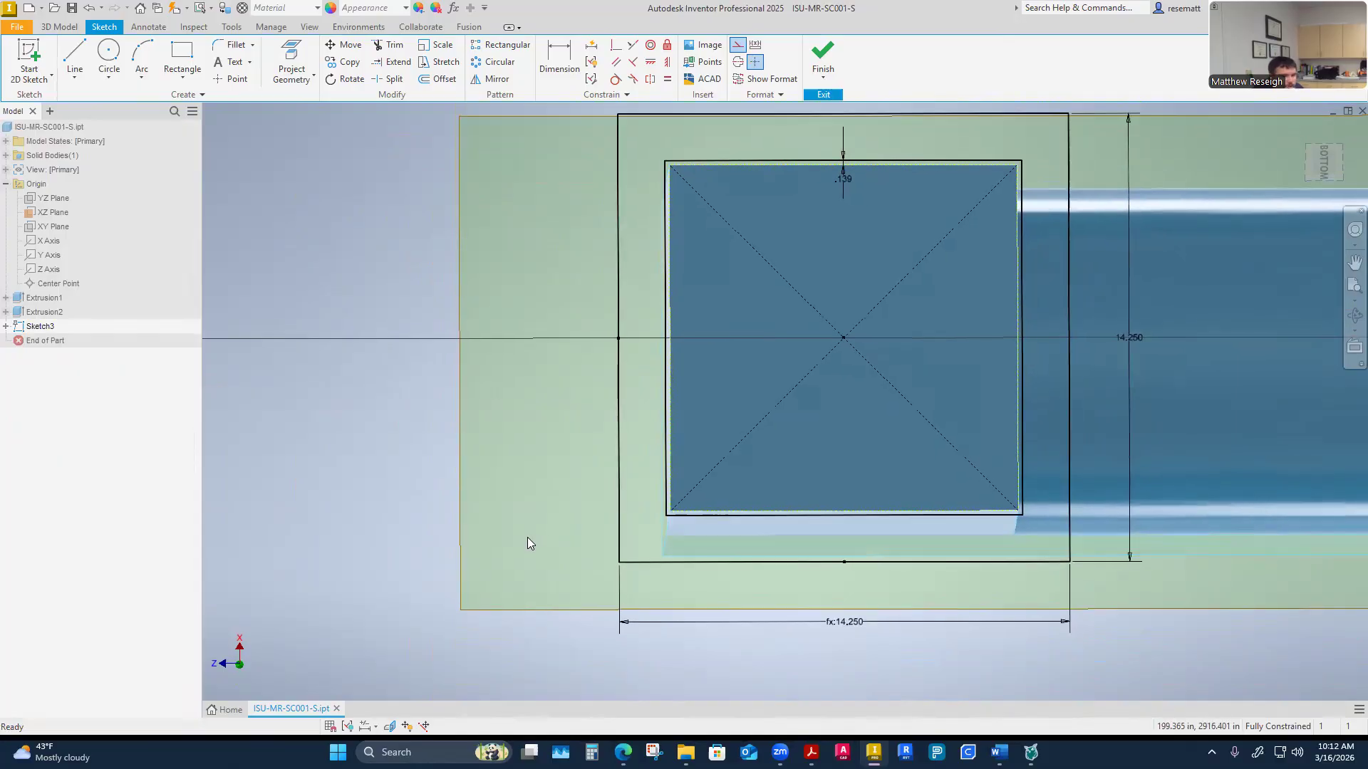
scroll(528, 544, down, 2)
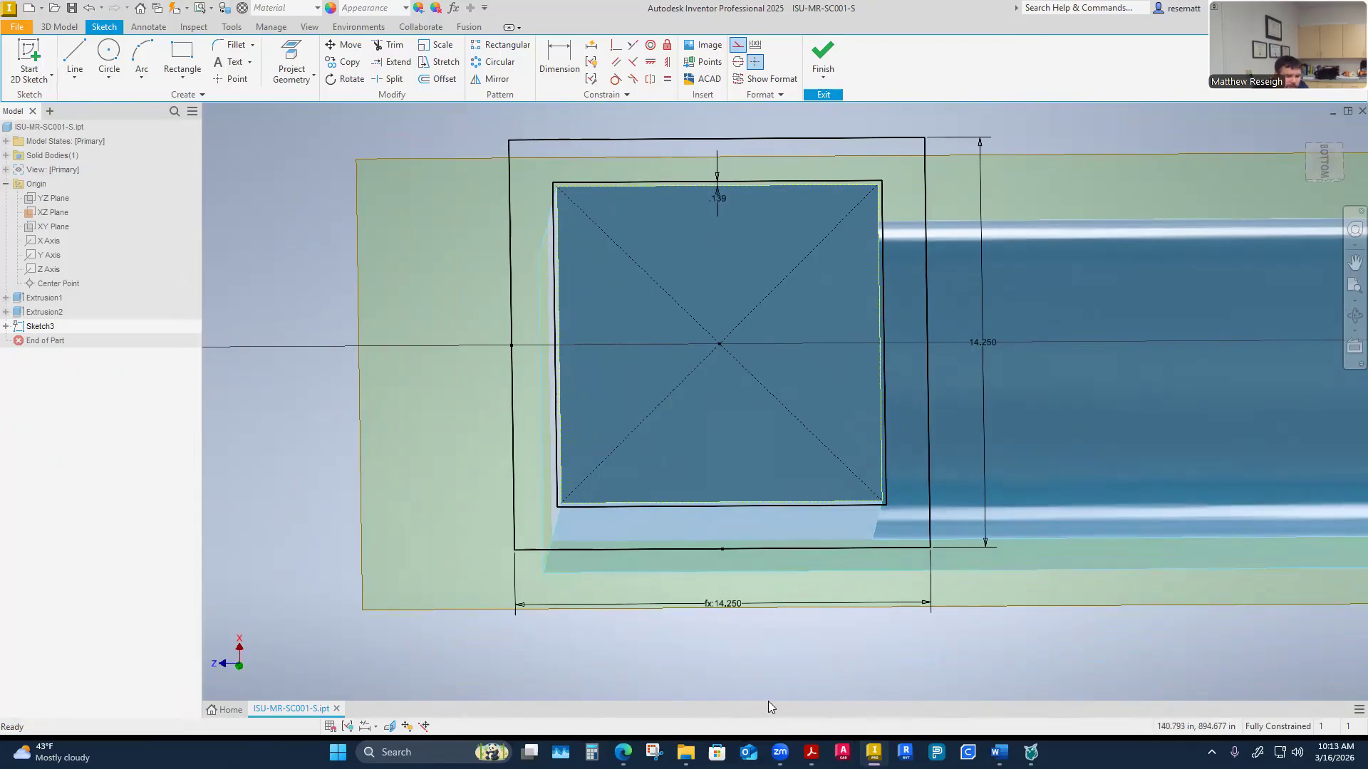
mouse_move(686, 752)
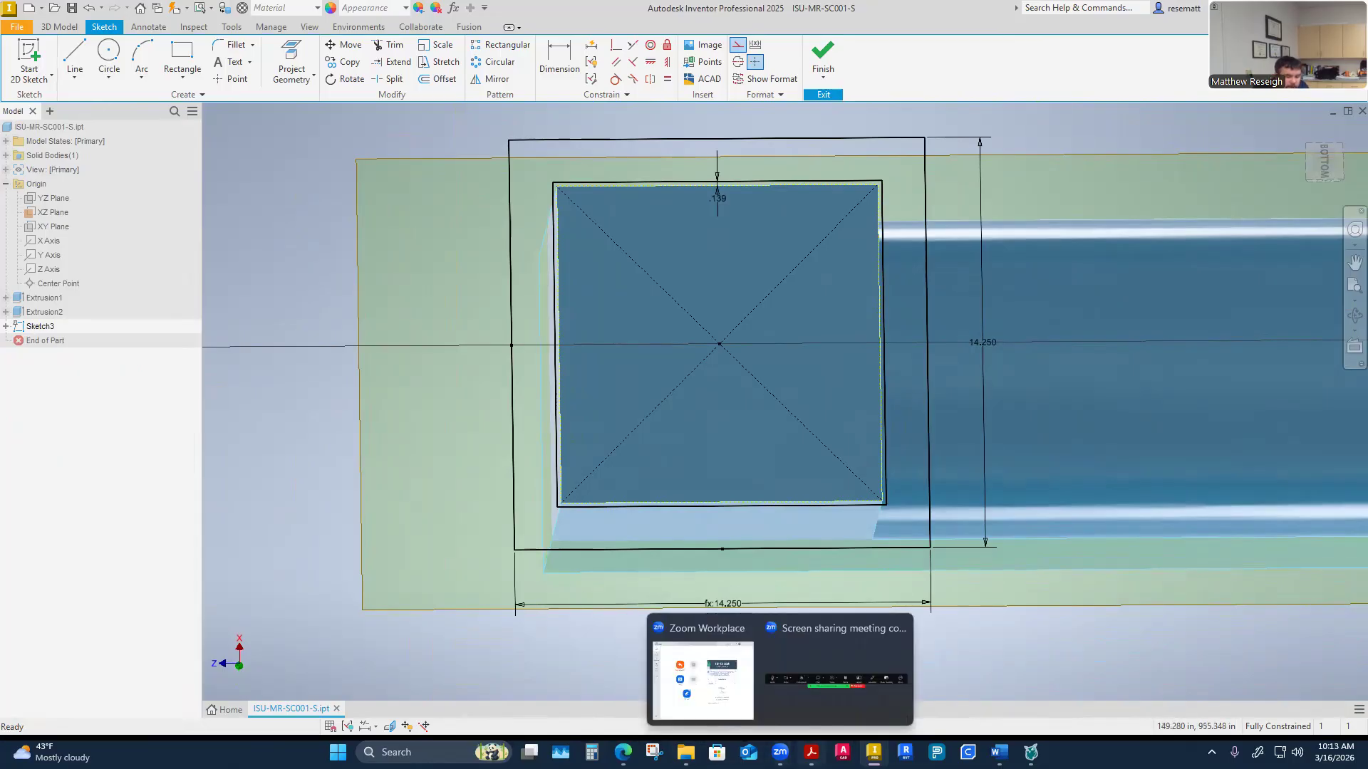
mouse_move(811, 752)
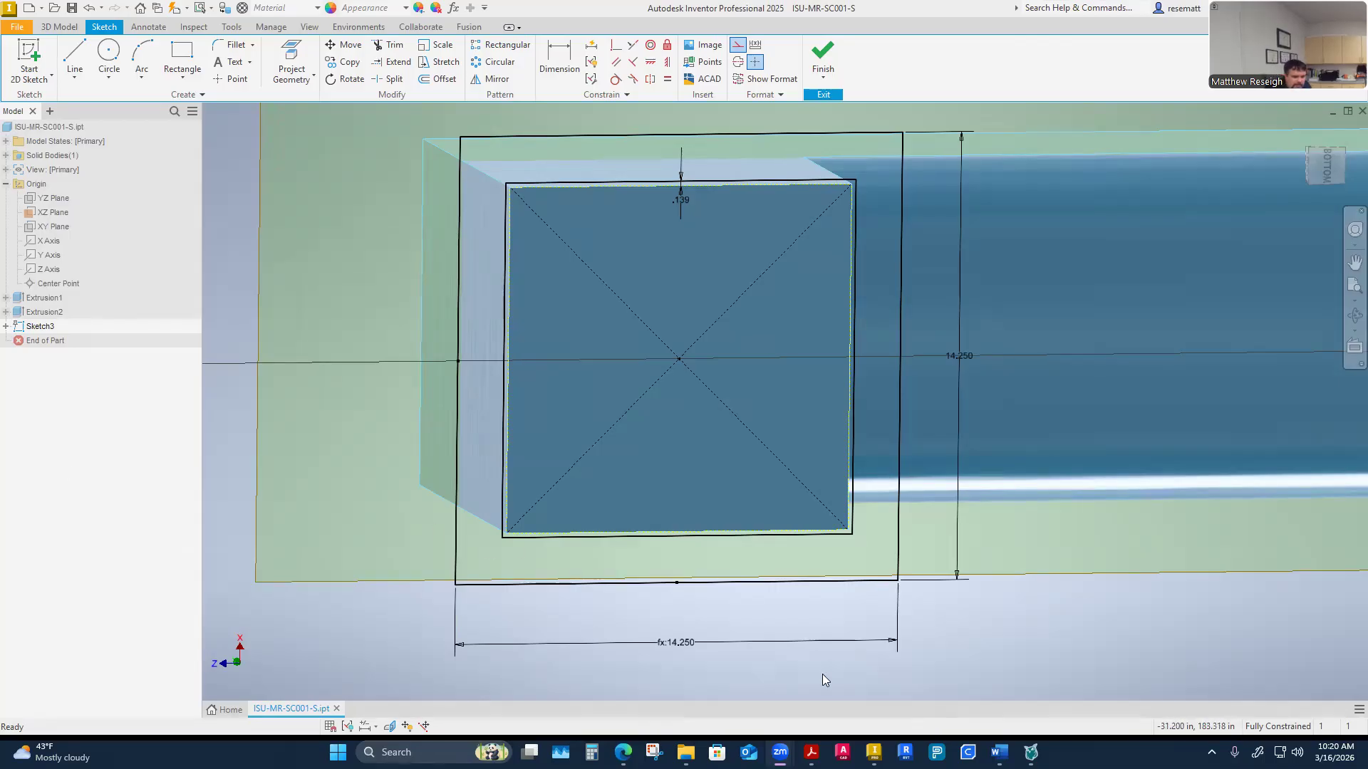
mouse_move(812, 752)
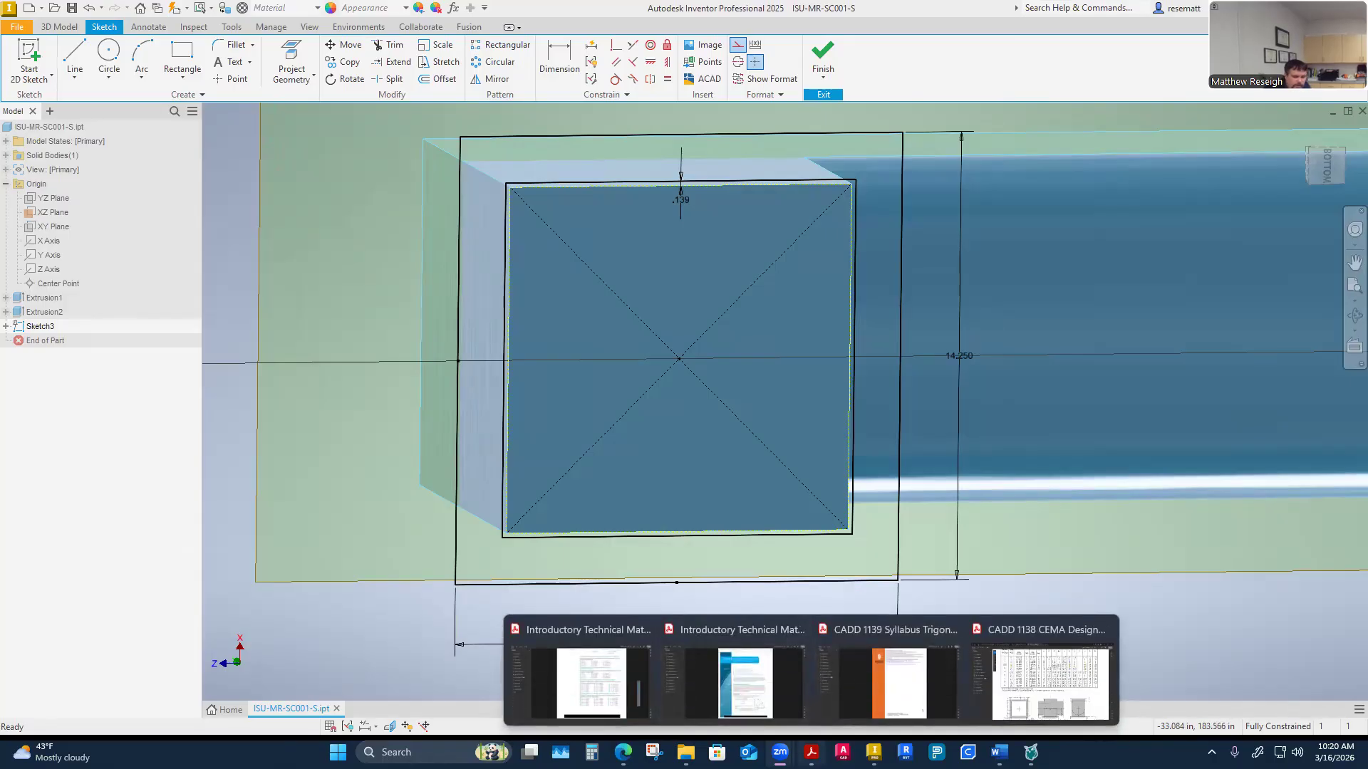
click(1050, 682)
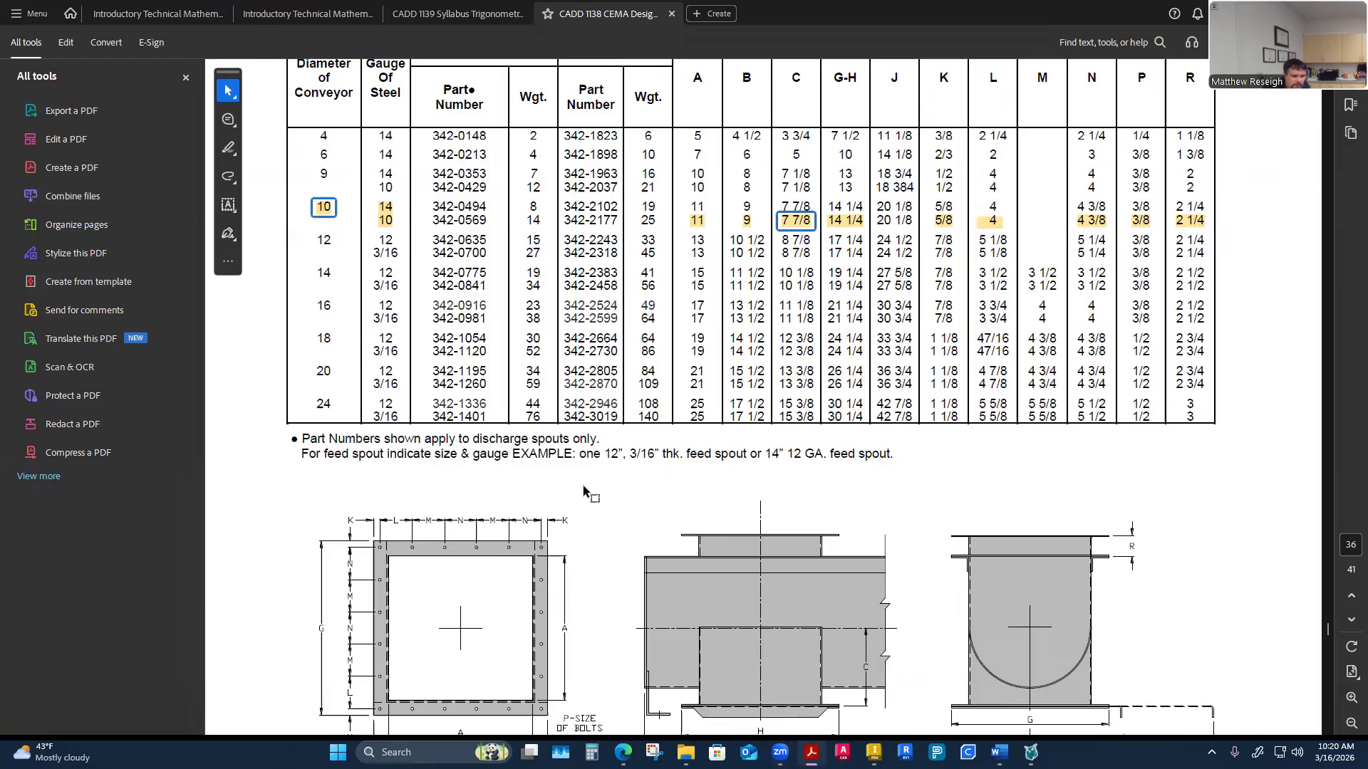
Review the discharge spout table's L and N values for the 10-inch, 10-gauge conveyor row
scroll(581, 485, down, 3)
scroll(581, 485, down, 3)
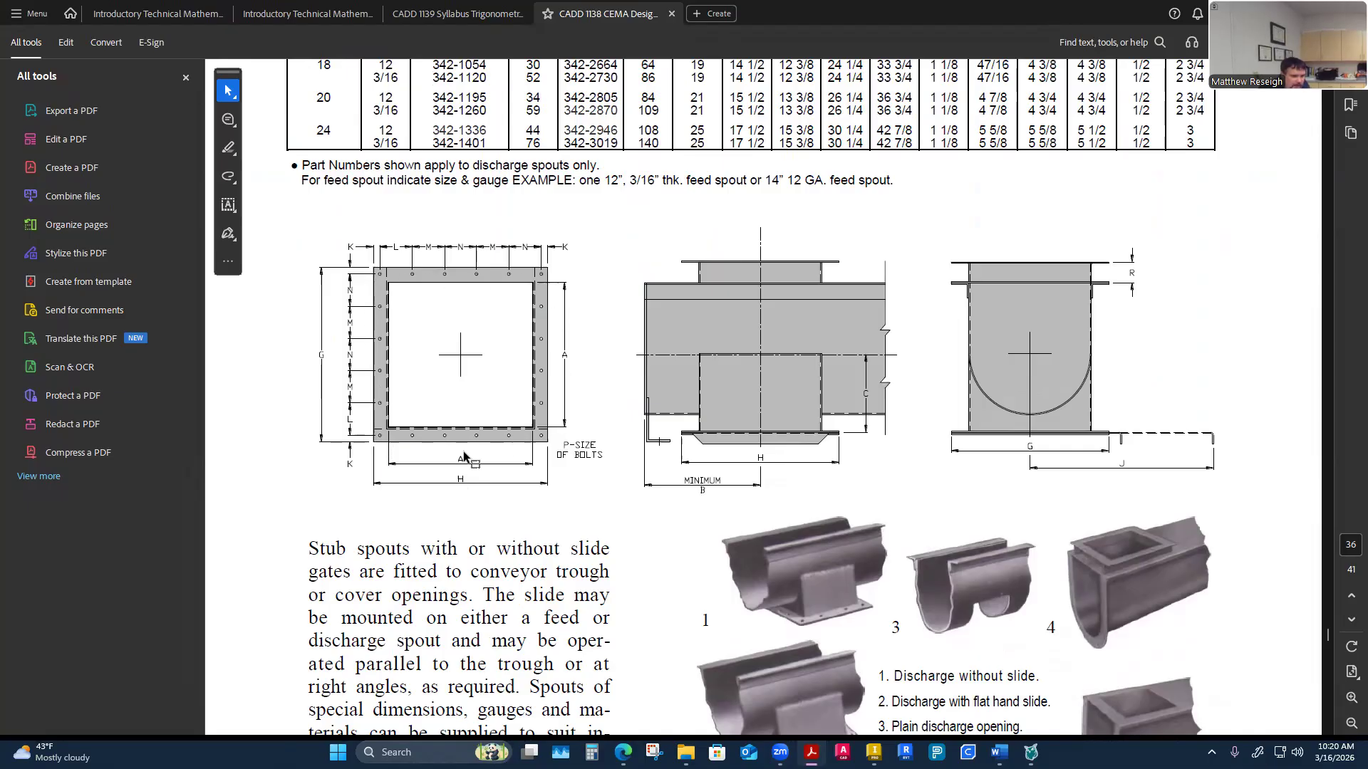
scroll(484, 509, up, 4)
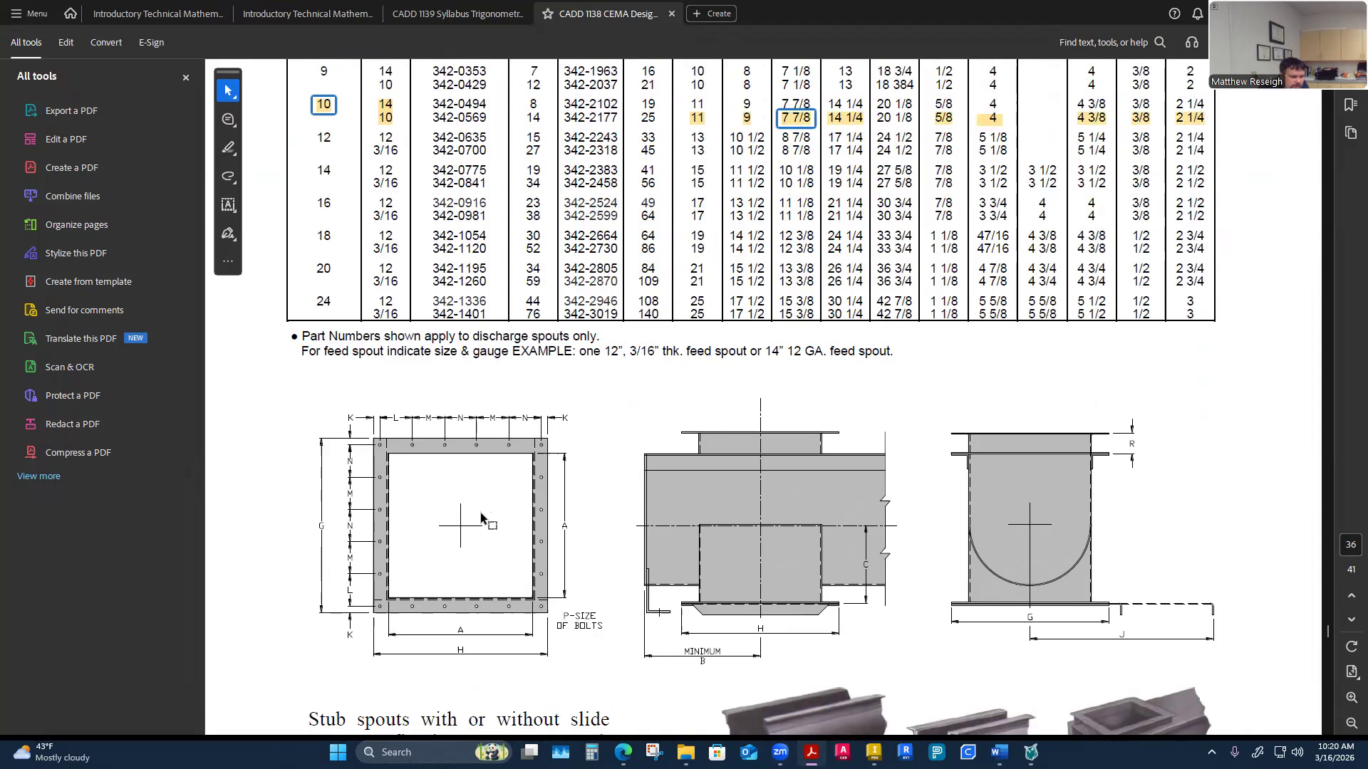
scroll(442, 513, up, 1)
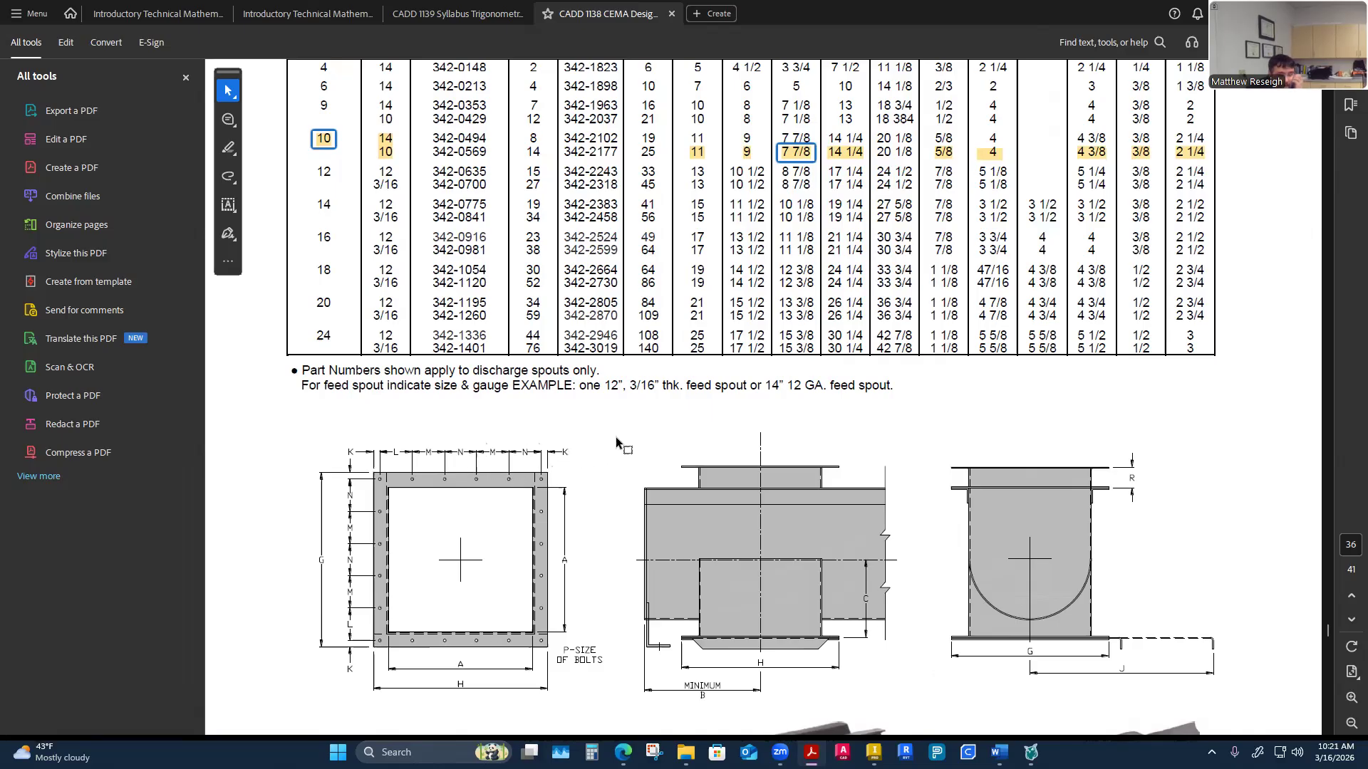
scroll(819, 328, up, 3)
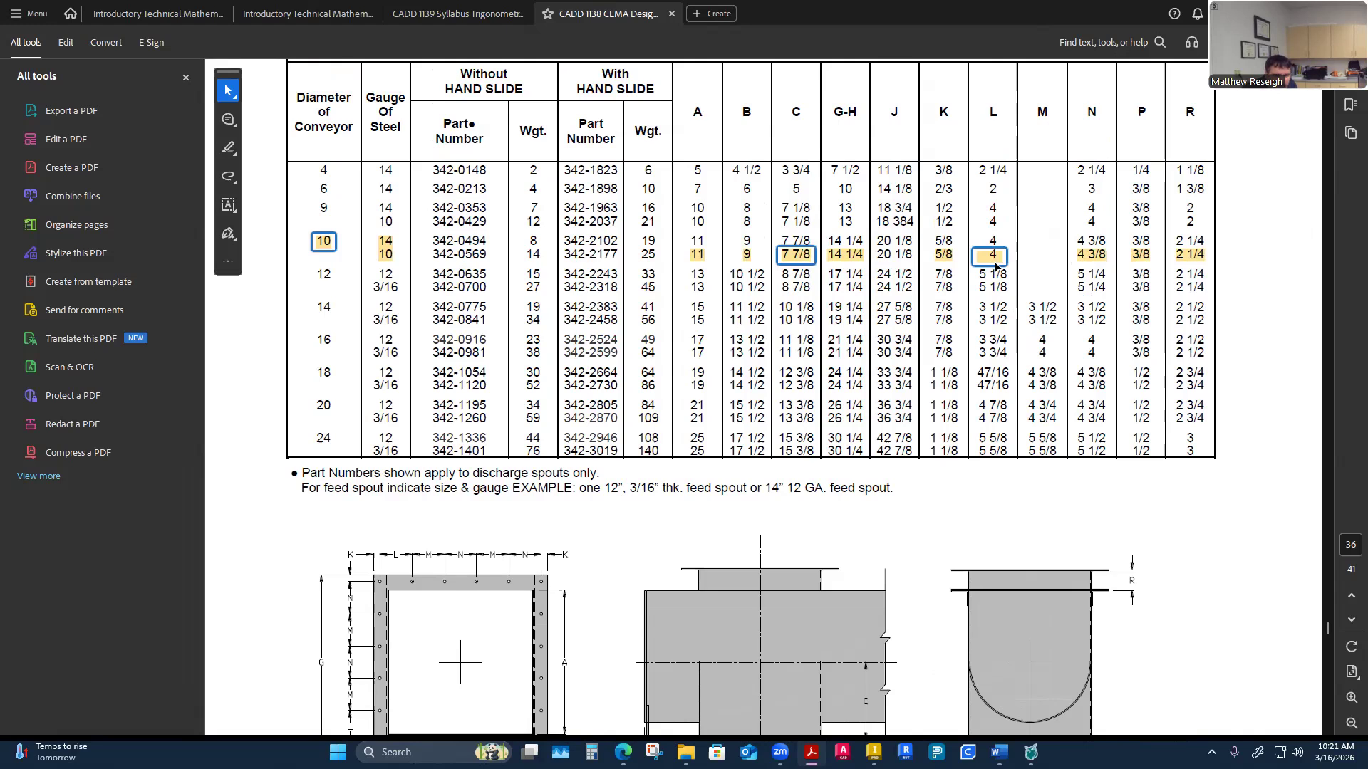
scroll(995, 262, down, 3)
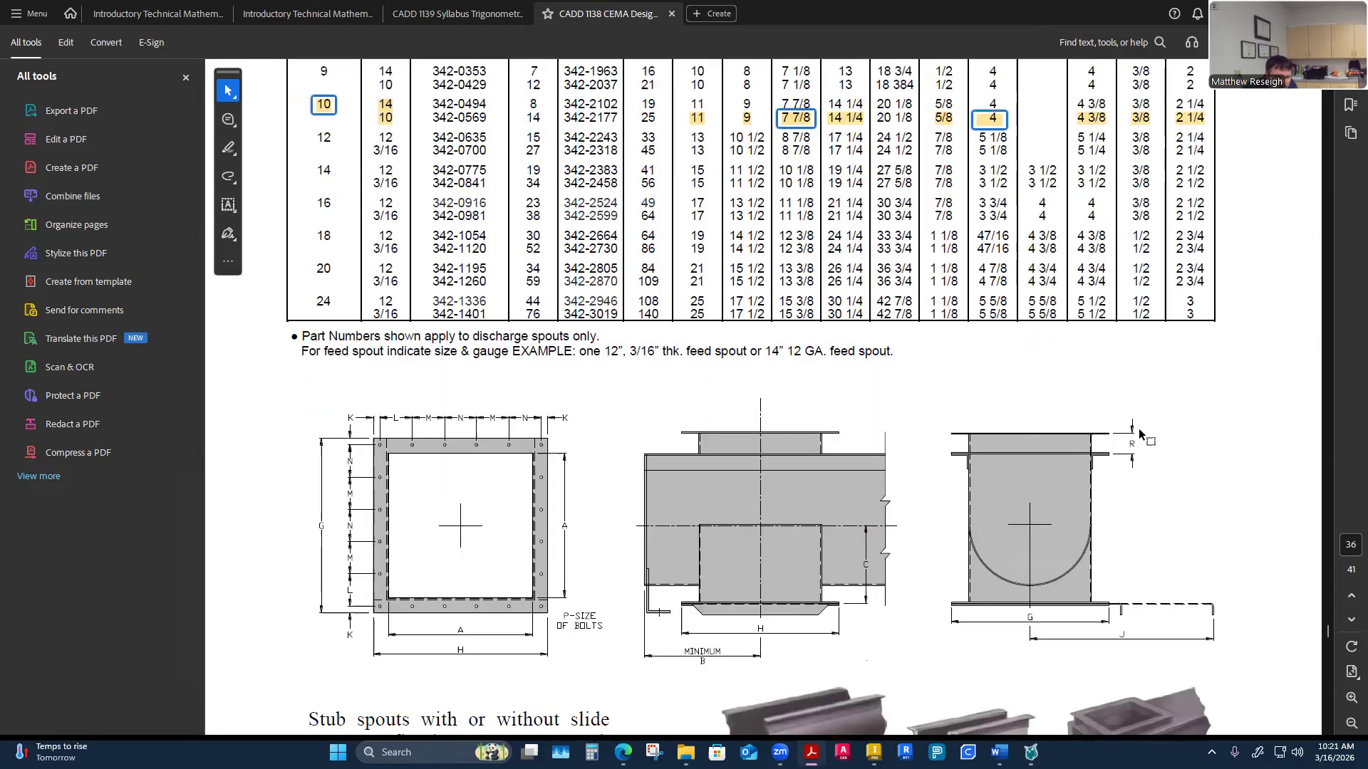
scroll(1065, 467, up, 3)
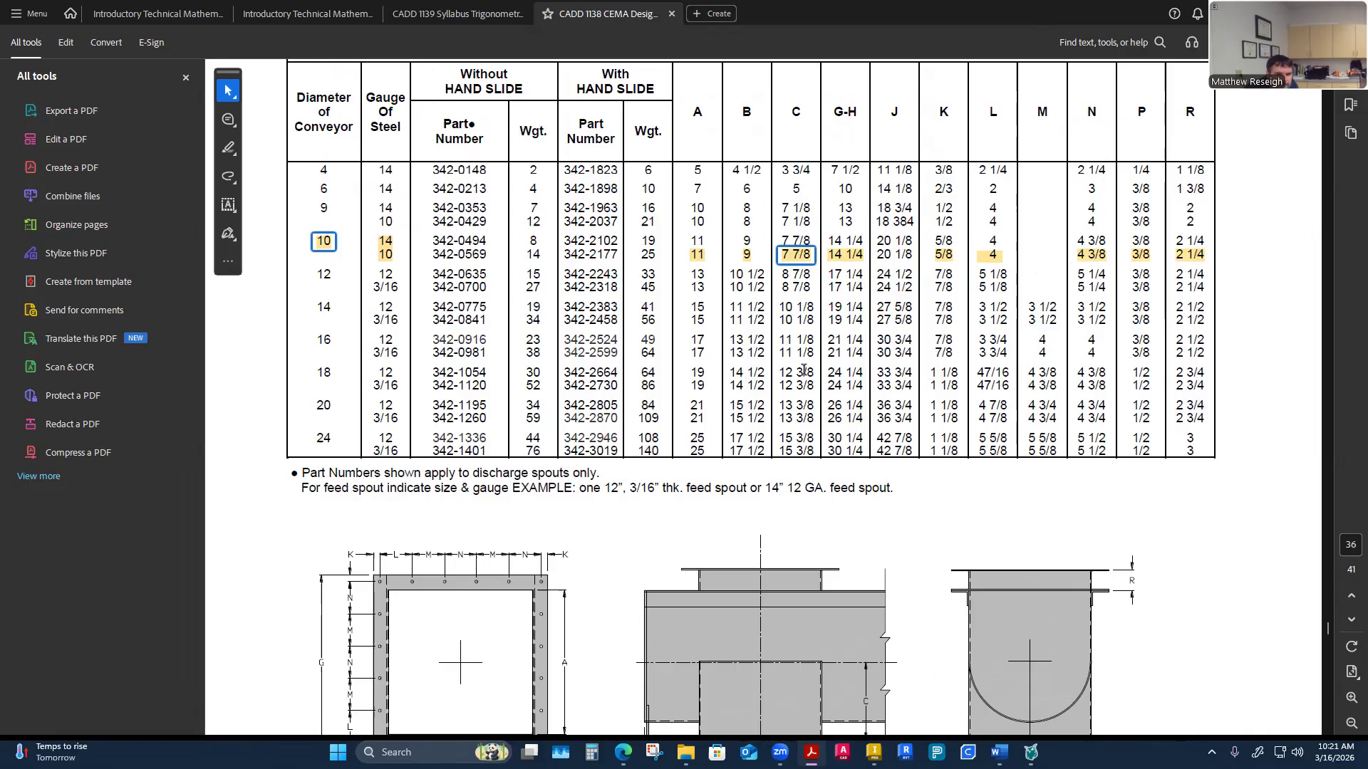
scroll(803, 369, down, 3)
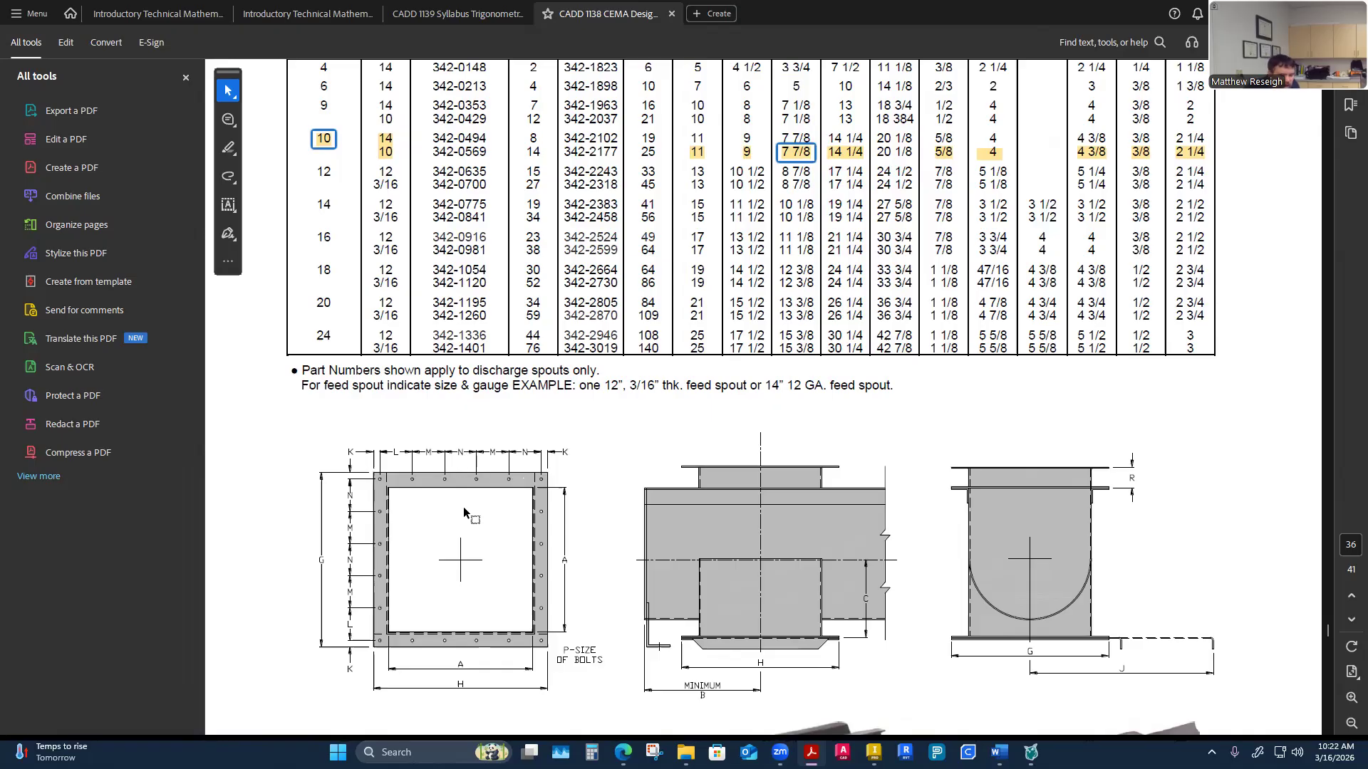
scroll(667, 486, up, 2)
click(1090, 222)
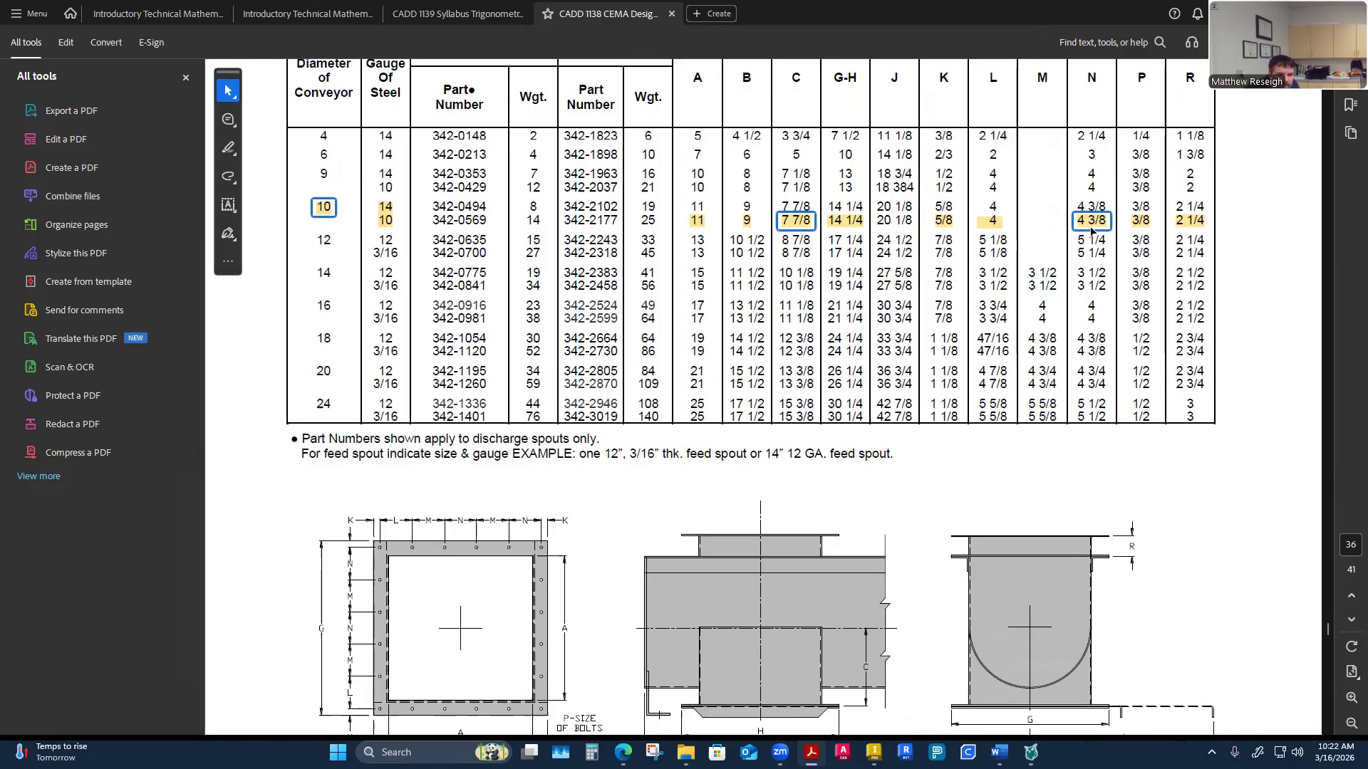
scroll(651, 435, down, 3)
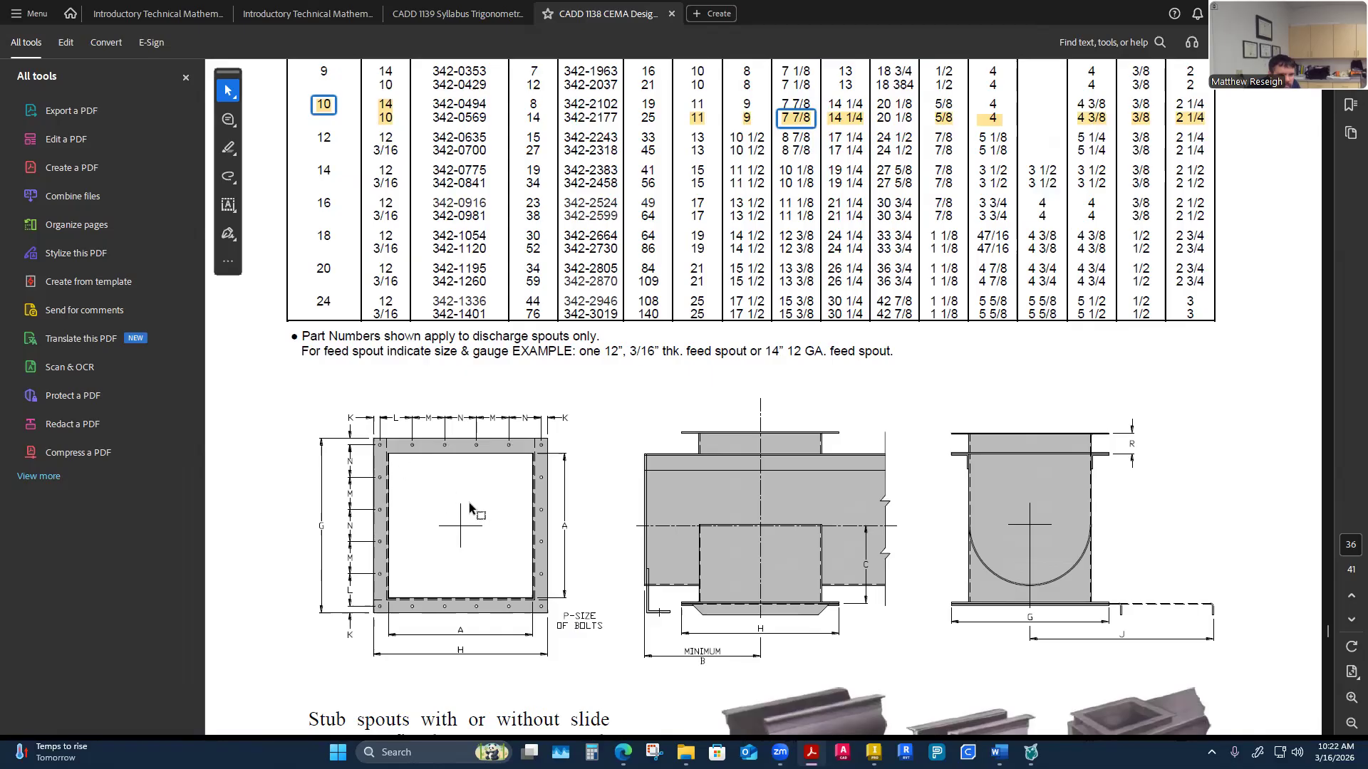
scroll(650, 452, up, 3)
click(987, 225)
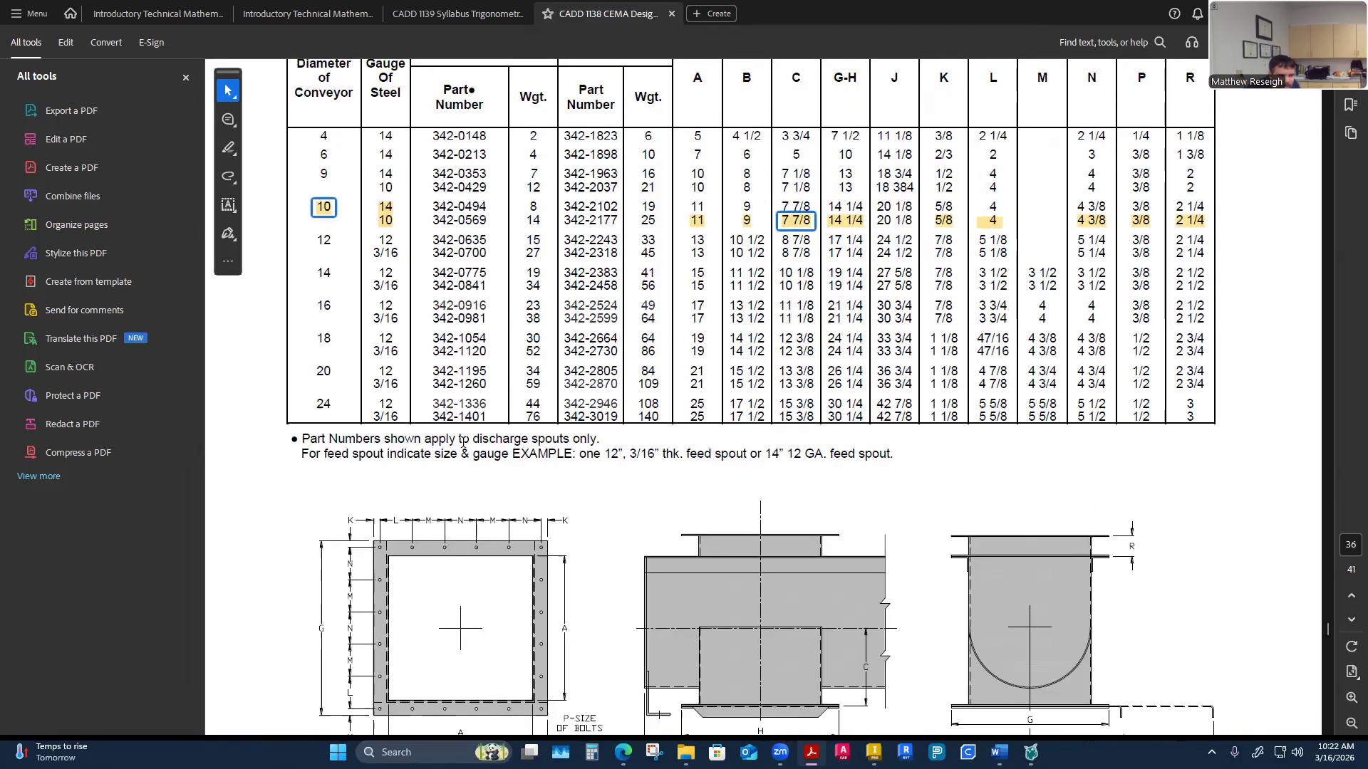
Examine the spout flange drawing's bolt spacing dimensions K, L, M and N
scroll(462, 443, down, 2)
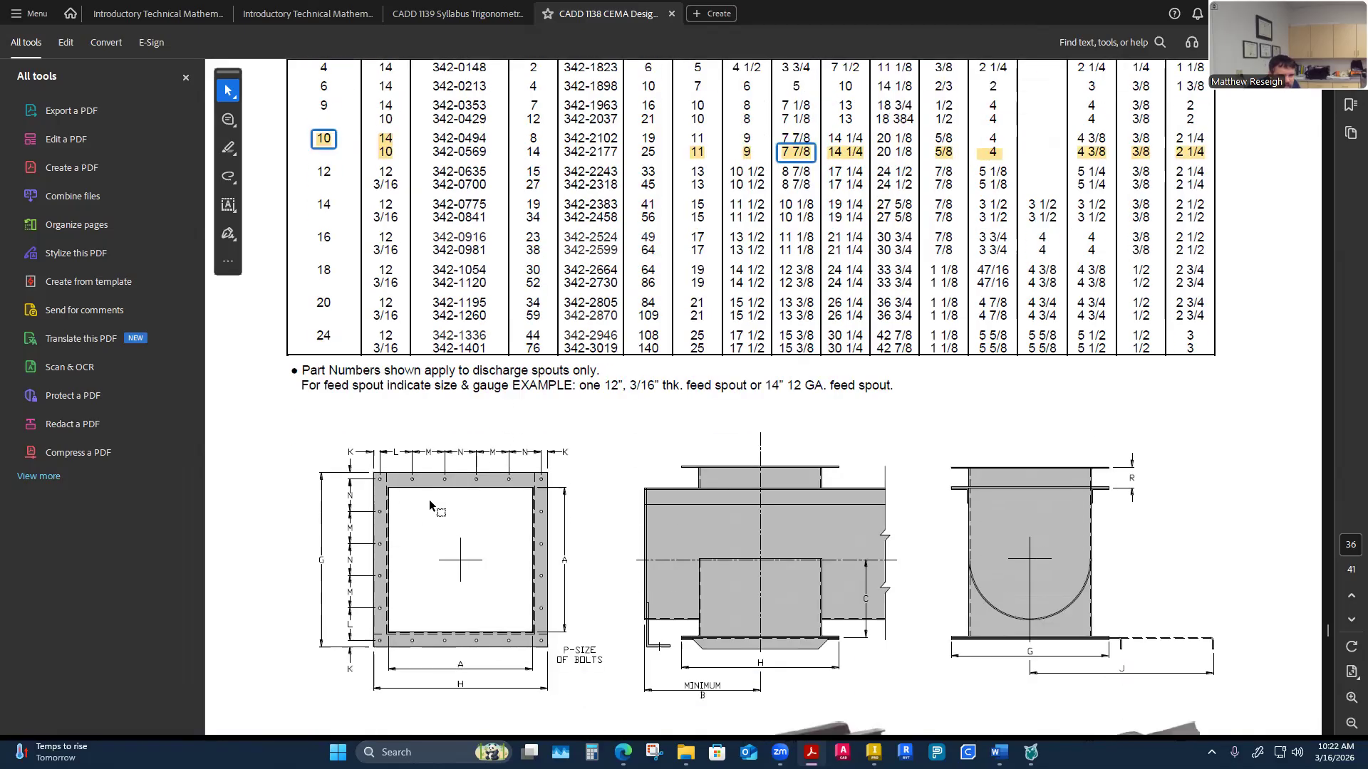
scroll(840, 247, up, 1)
scroll(953, 208, up, 3)
scroll(930, 311, down, 3)
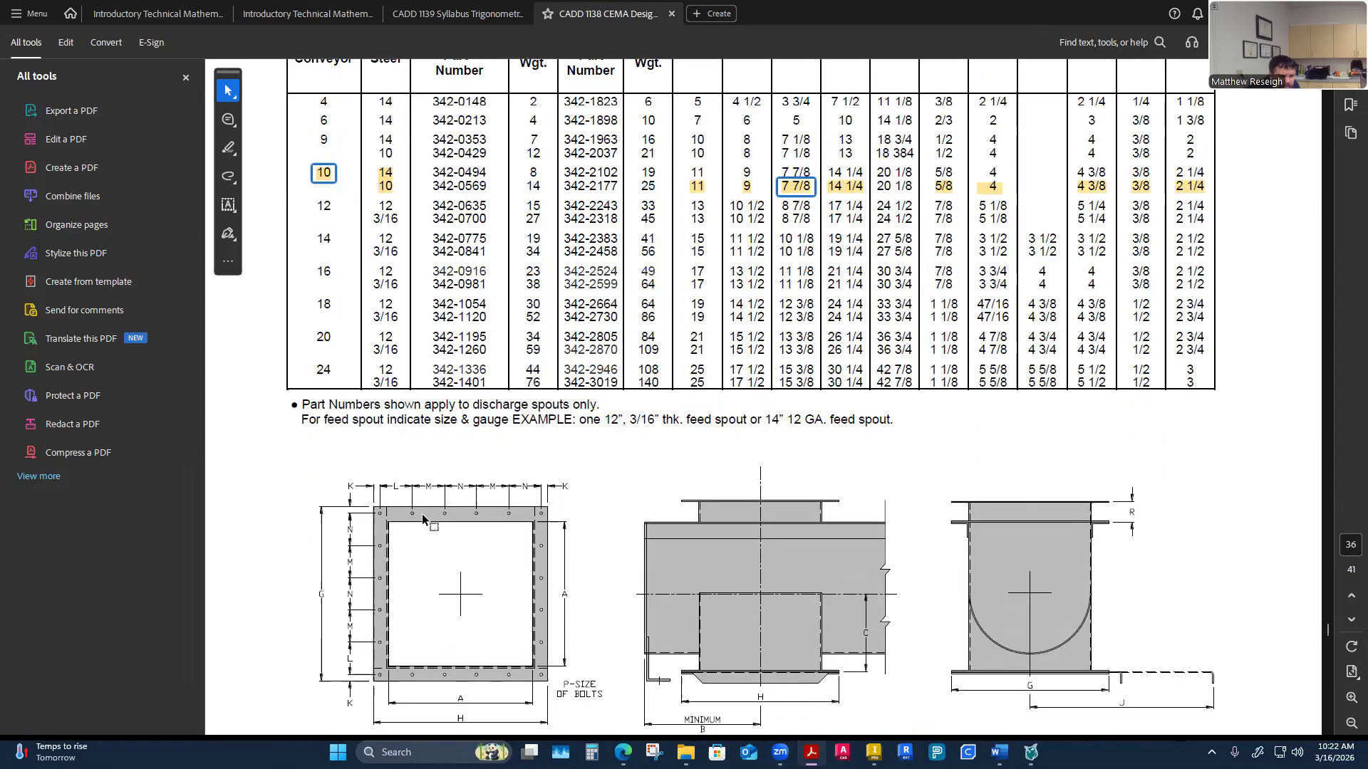
scroll(446, 542, down, 1)
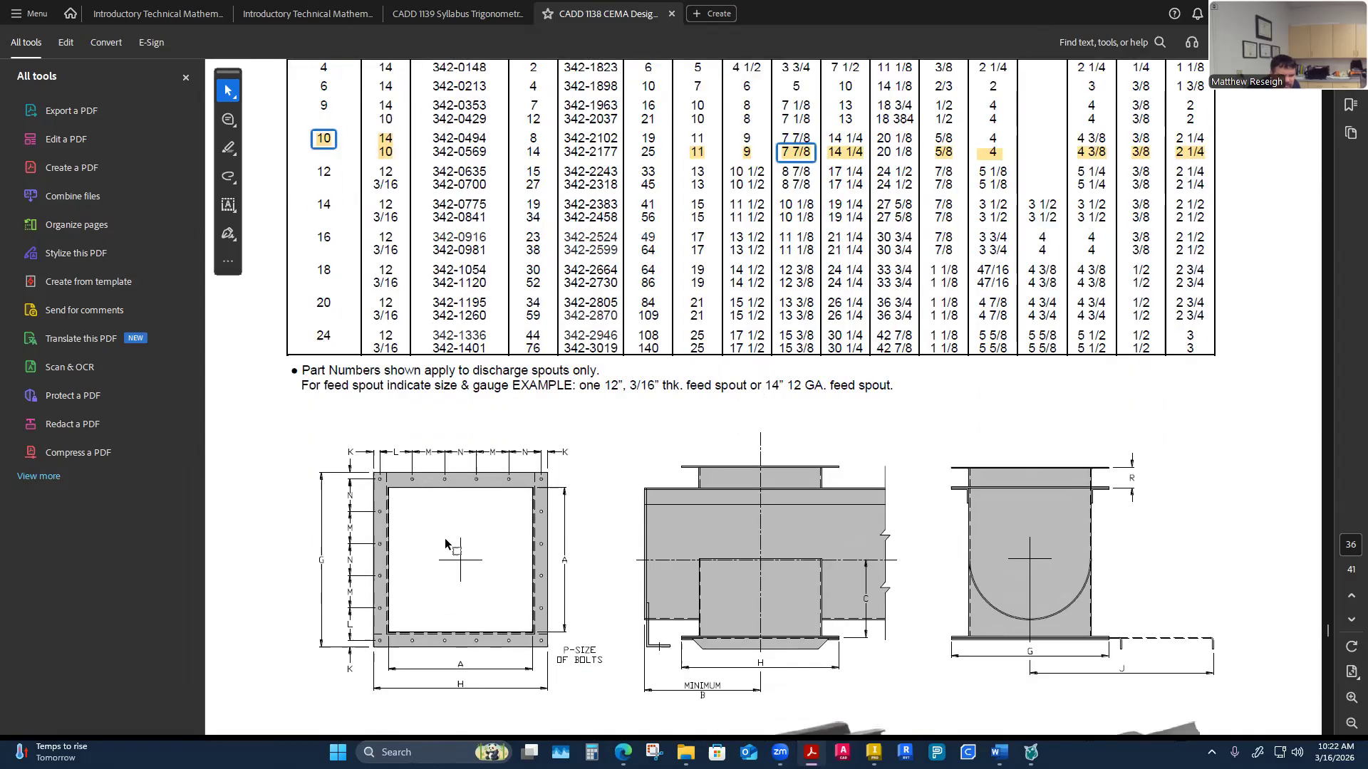
scroll(445, 543, down, 2)
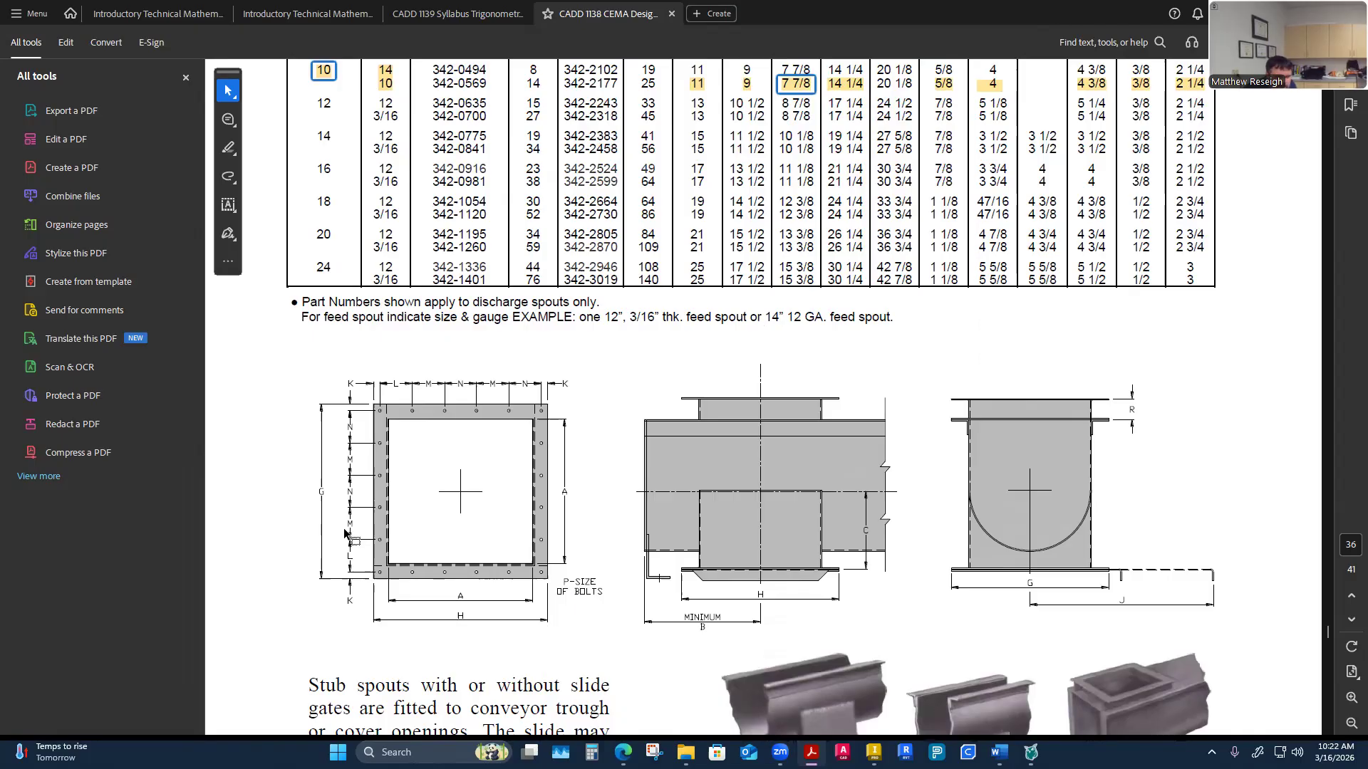
ctrl+scroll(400, 554, up, 2)
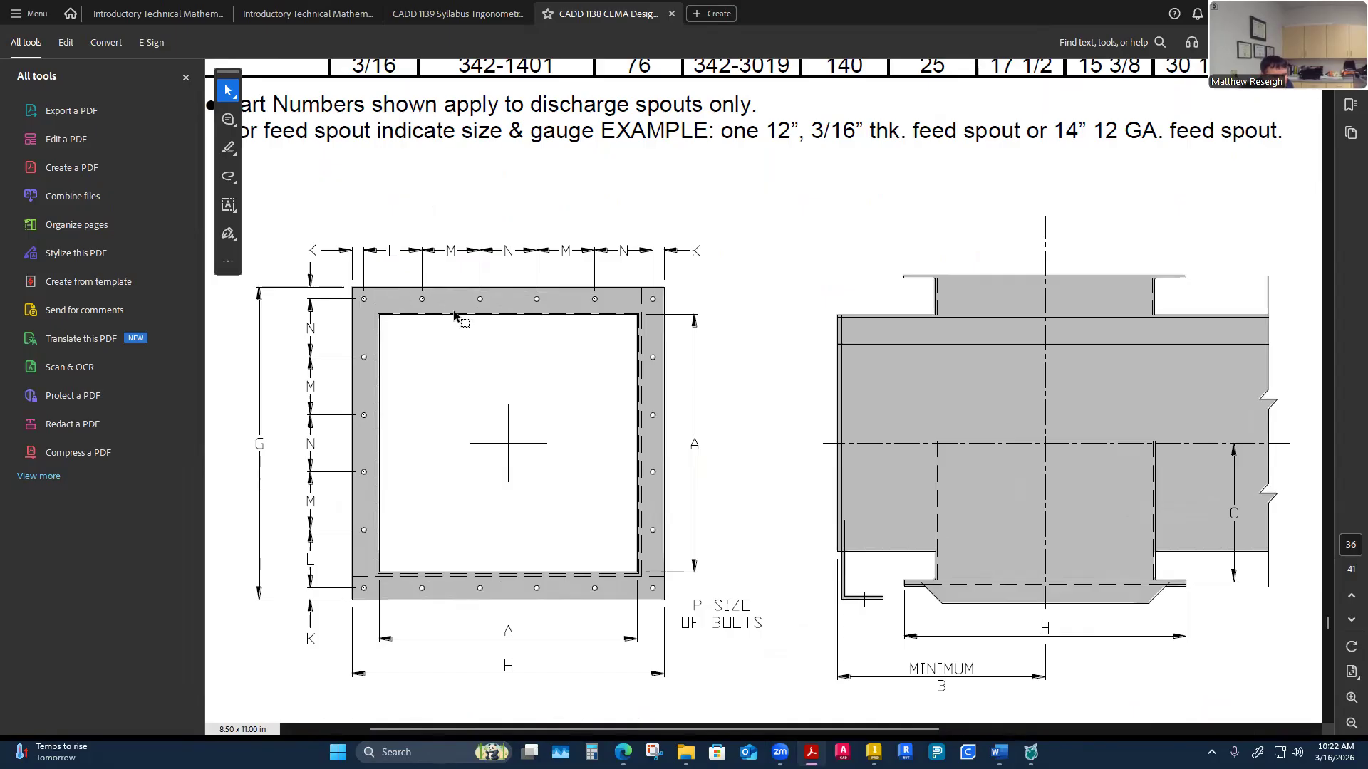
scroll(520, 478, up, 1)
scroll(520, 479, down, 2)
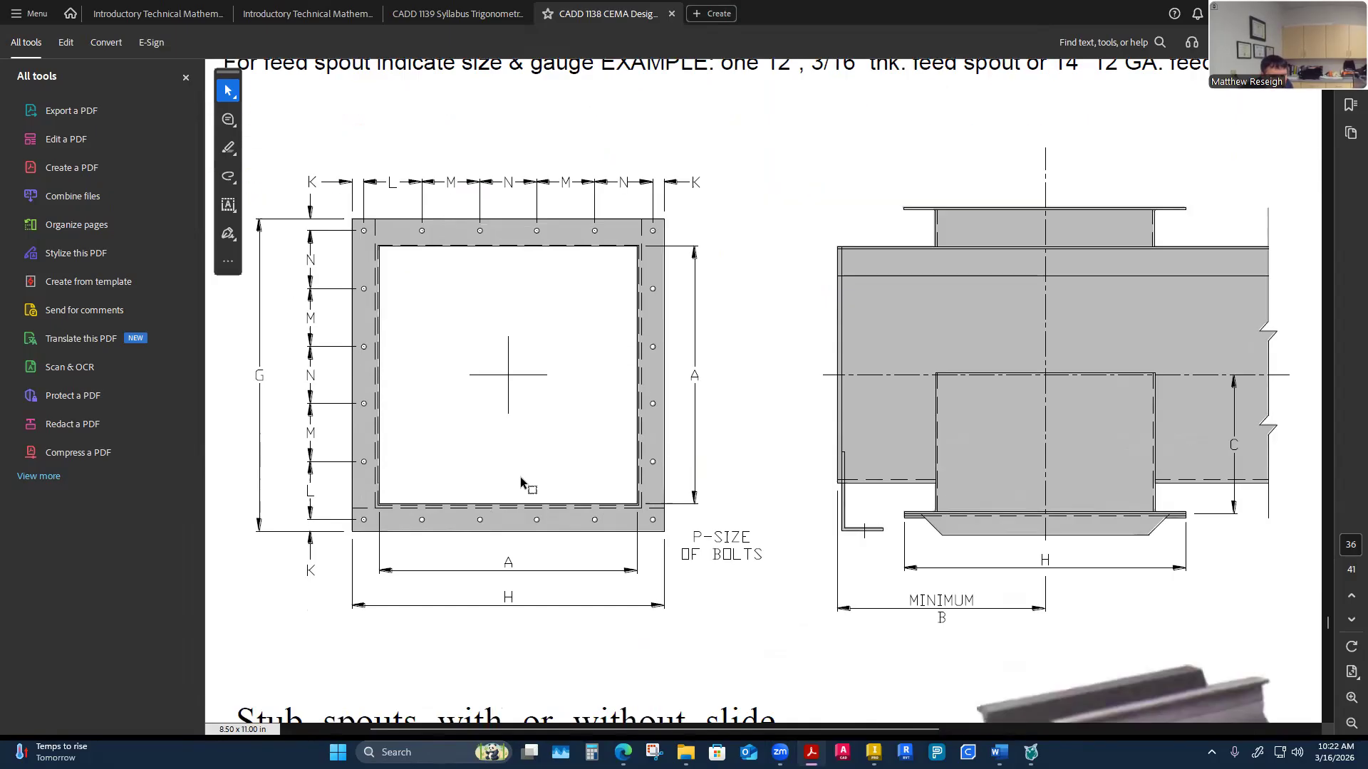
ctrl+scroll(520, 476, down, 3)
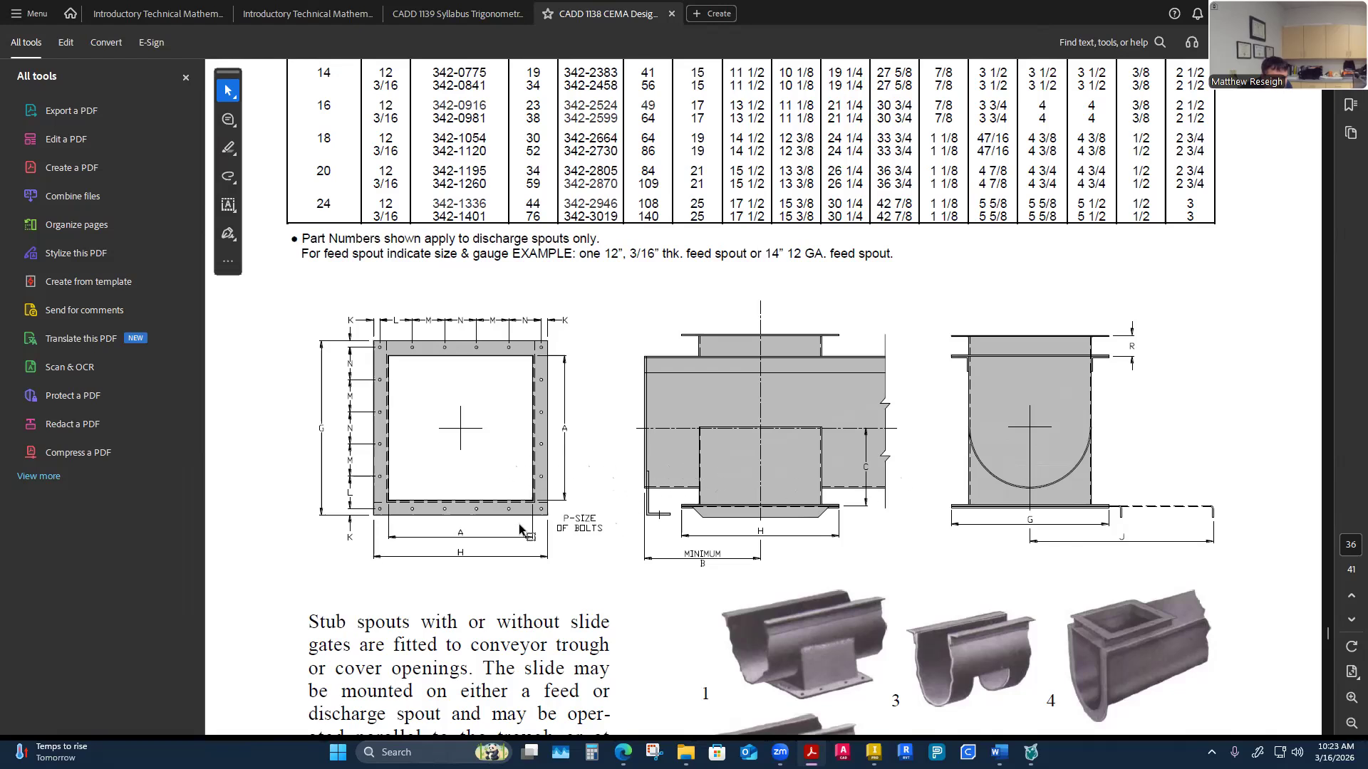
ctrl+scroll(383, 487, up, 1)
ctrl+scroll(383, 487, up, 1)
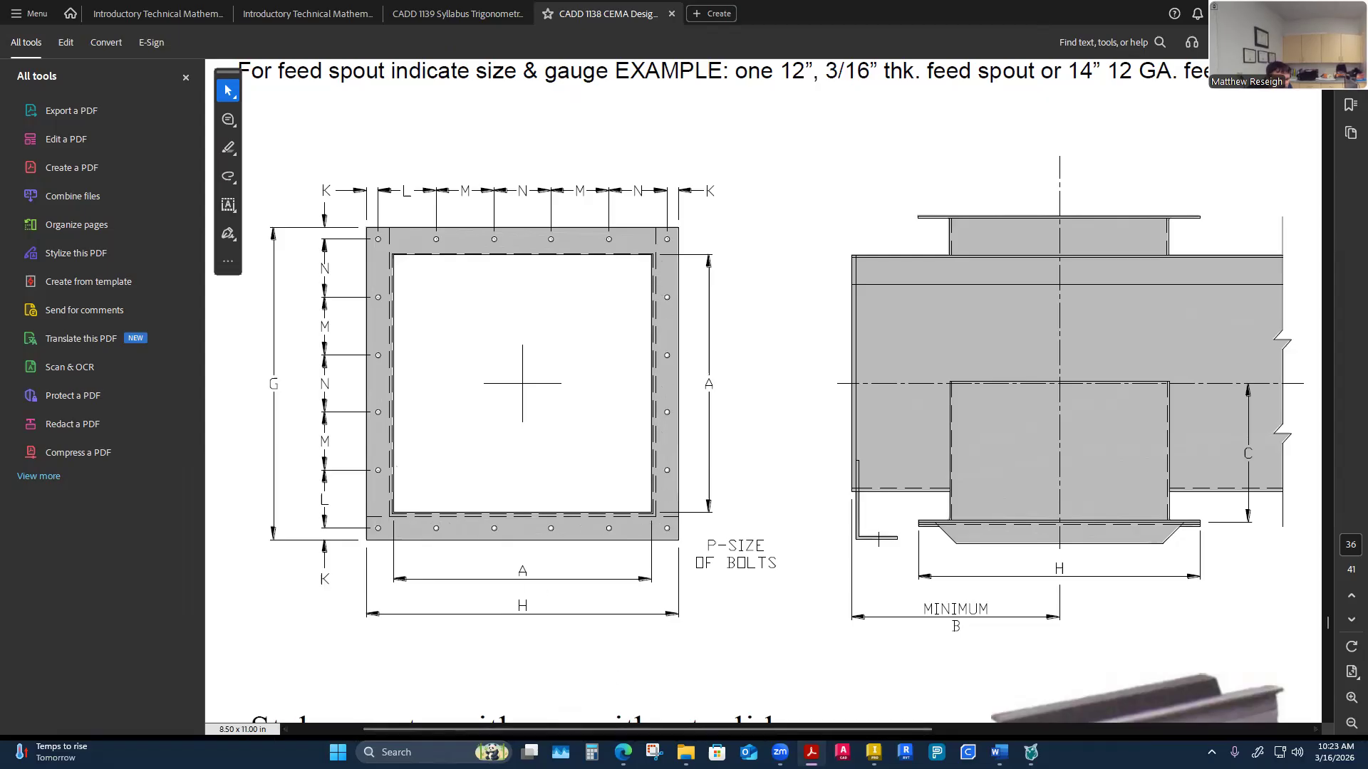
Return to Inventor and orbit the view onto the trough end flange sketch
mouse_move(811, 753)
click(873, 752)
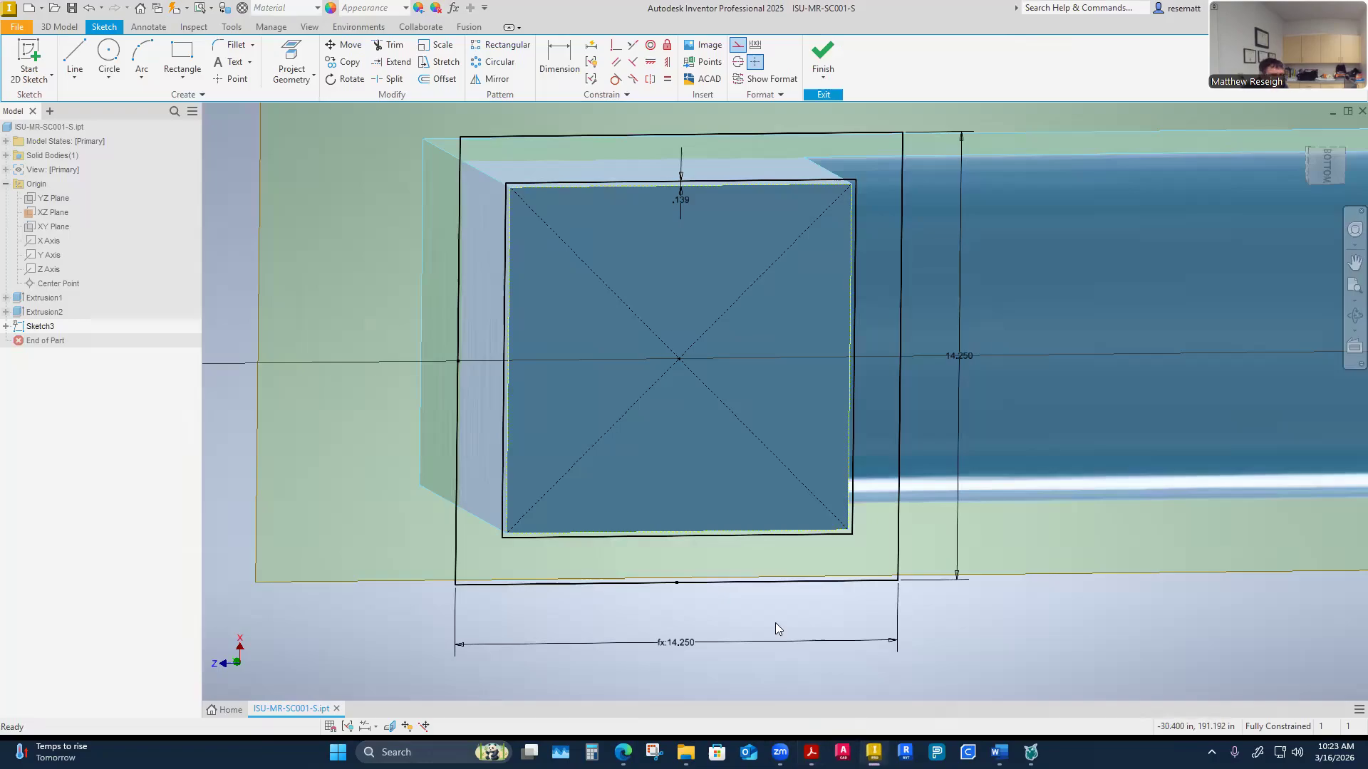
mouse_move(390, 522)
shift+middle_down()
mouse_move(420, 410)
mouse_move(734, 457)
mouse_move(798, 446)
mouse_move(789, 475)
mouse_move(716, 276)
shift+middle_up()
mouse_move(706, 325)
shift+middle_down()
mouse_move(579, 297)
mouse_move(588, 278)
shift+middle_up()
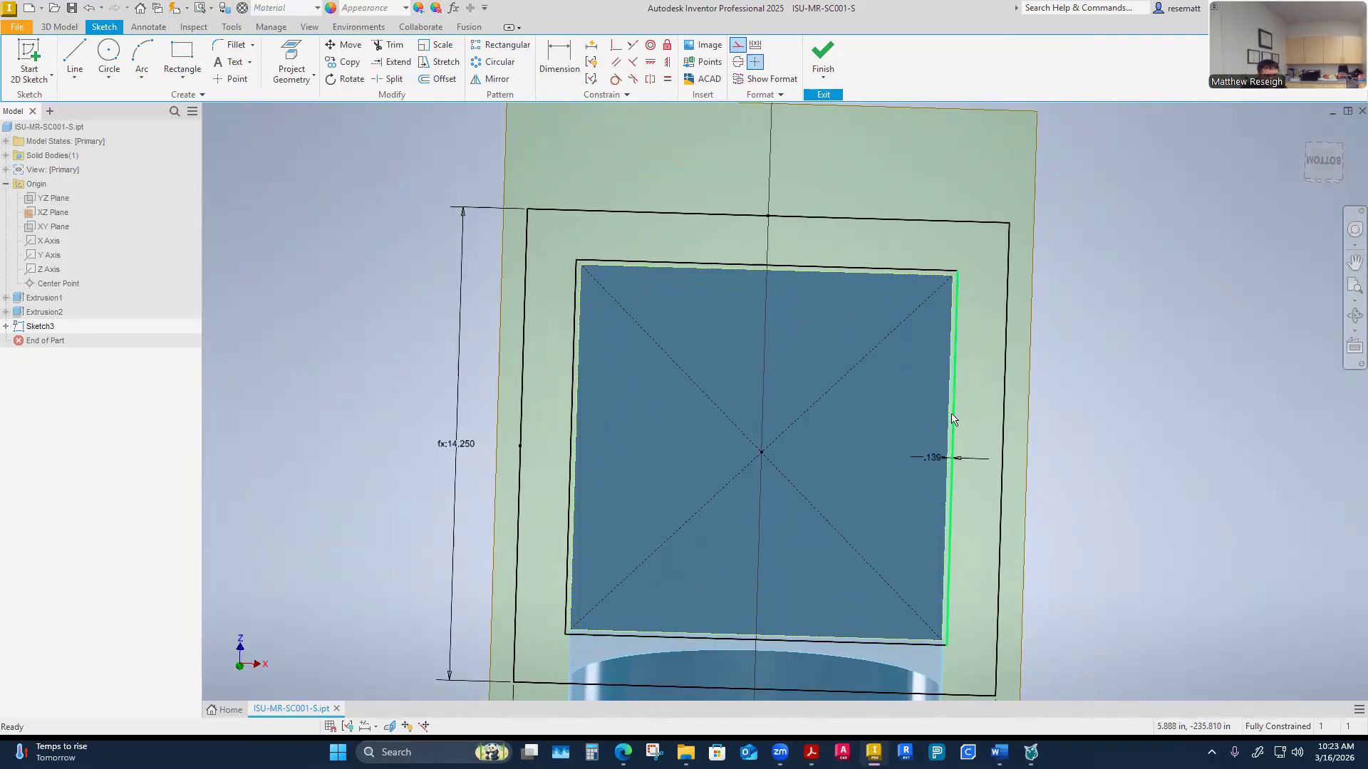
Check the CEMA spout table's bolt size P for the 10-inch, 10-gauge conveyor in the PDF
mouse_move(955, 342)
shift+middle_down()
mouse_move(952, 440)
mouse_move(907, 423)
mouse_move(955, 475)
mouse_move(791, 262)
mouse_move(779, 272)
mouse_move(796, 311)
mouse_move(741, 174)
mouse_move(786, 527)
mouse_move(848, 728)
shift+middle_up()
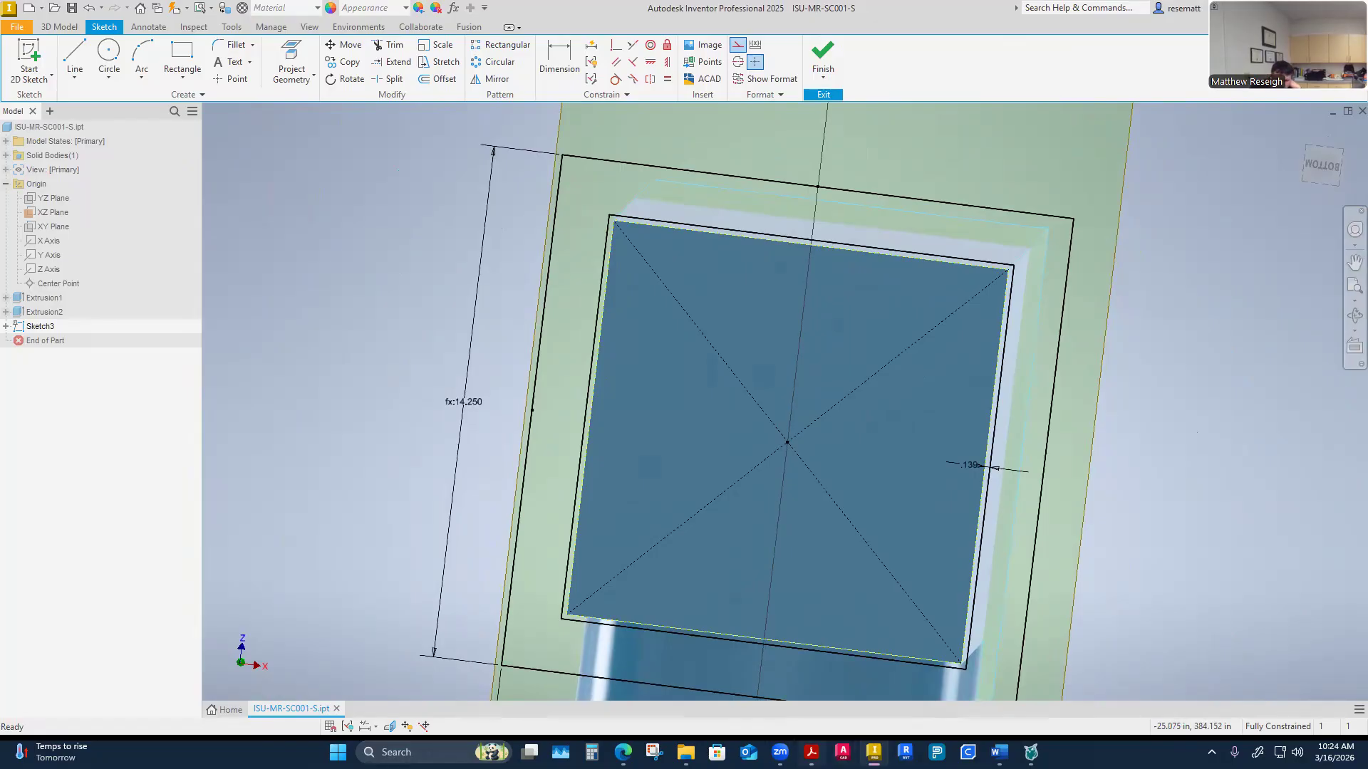
mouse_move(812, 753)
click(1047, 687)
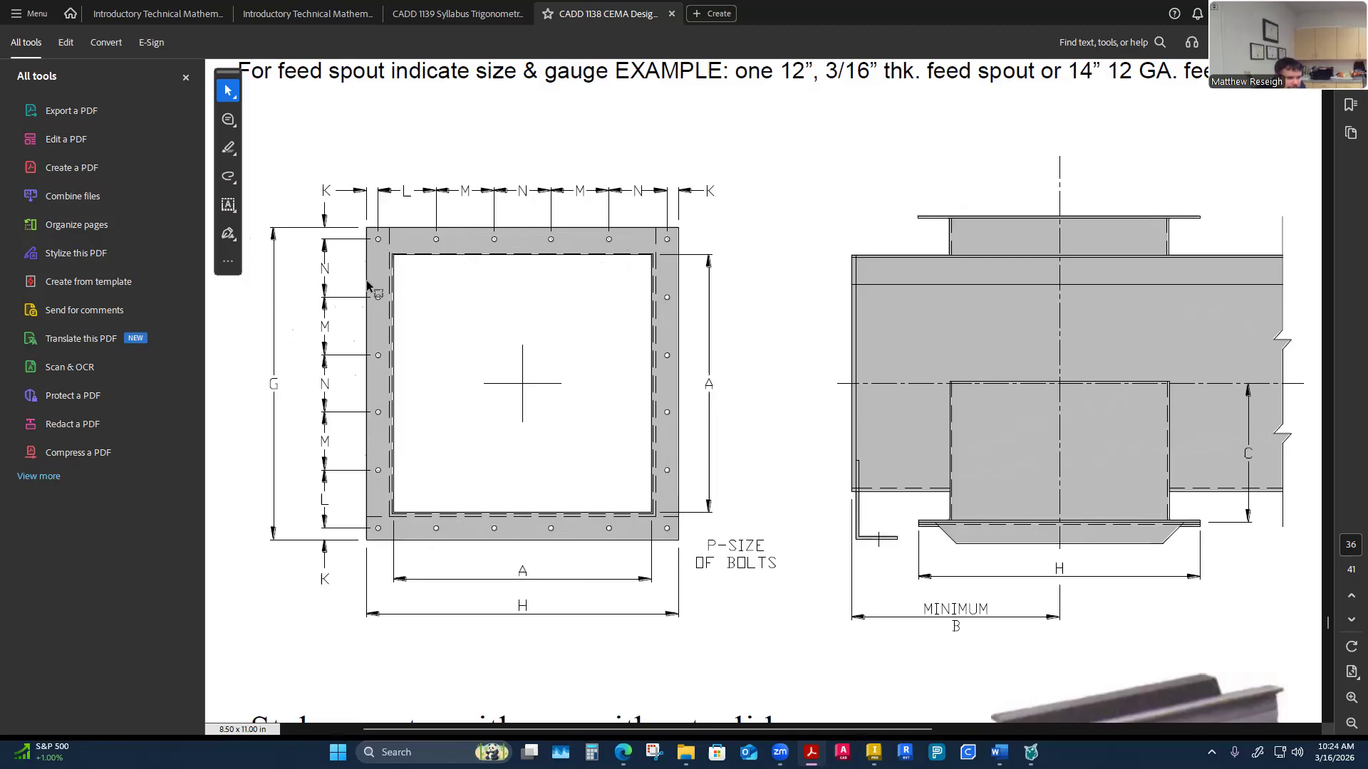
scroll(420, 476, up, 5)
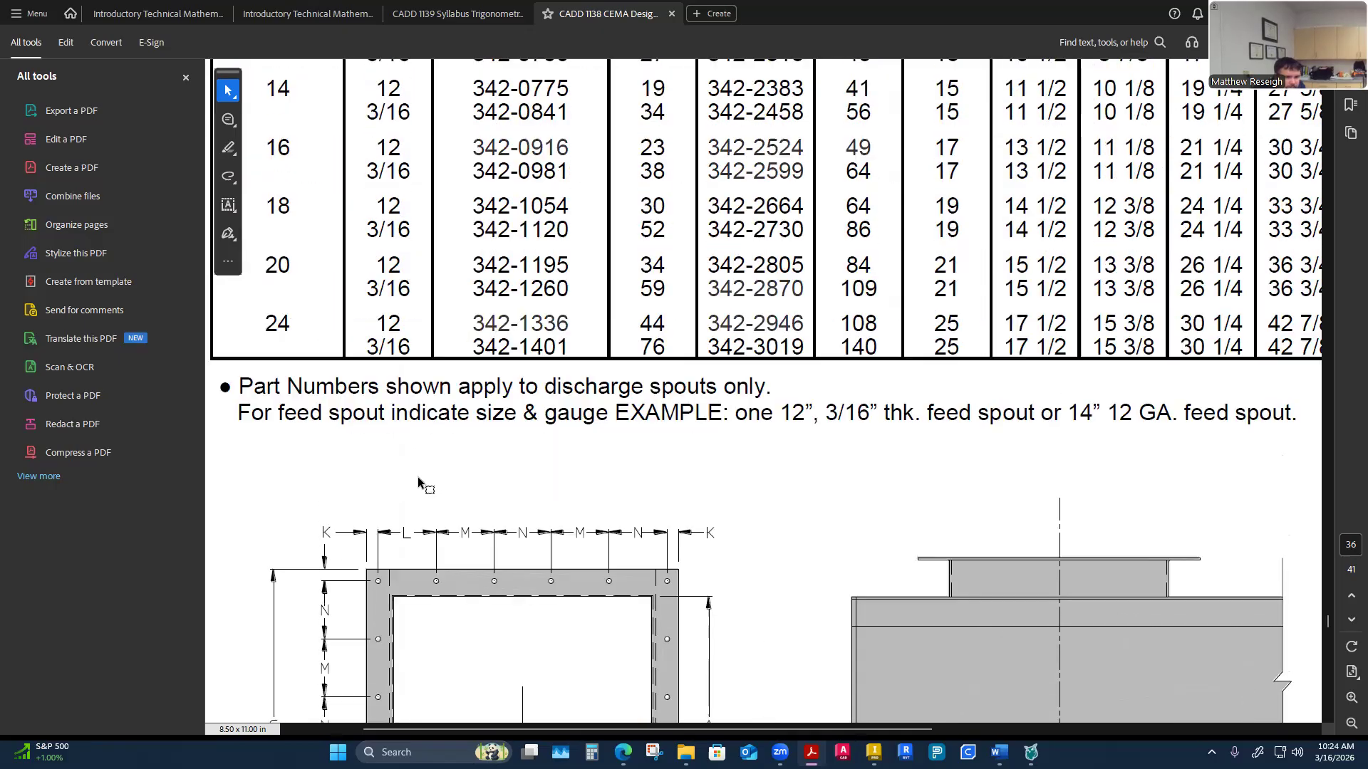
ctrl+scroll(533, 429, down, 3)
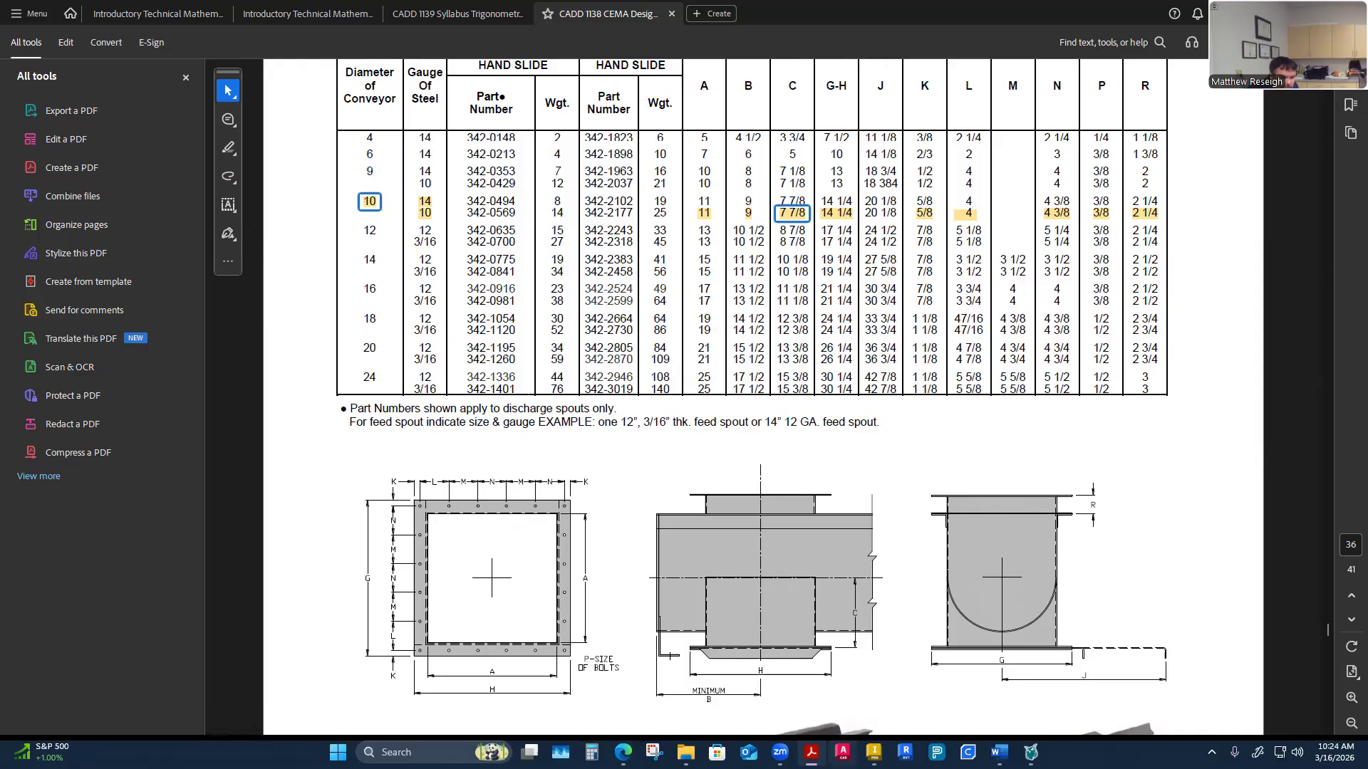
drag(629, 16, 282, 149)
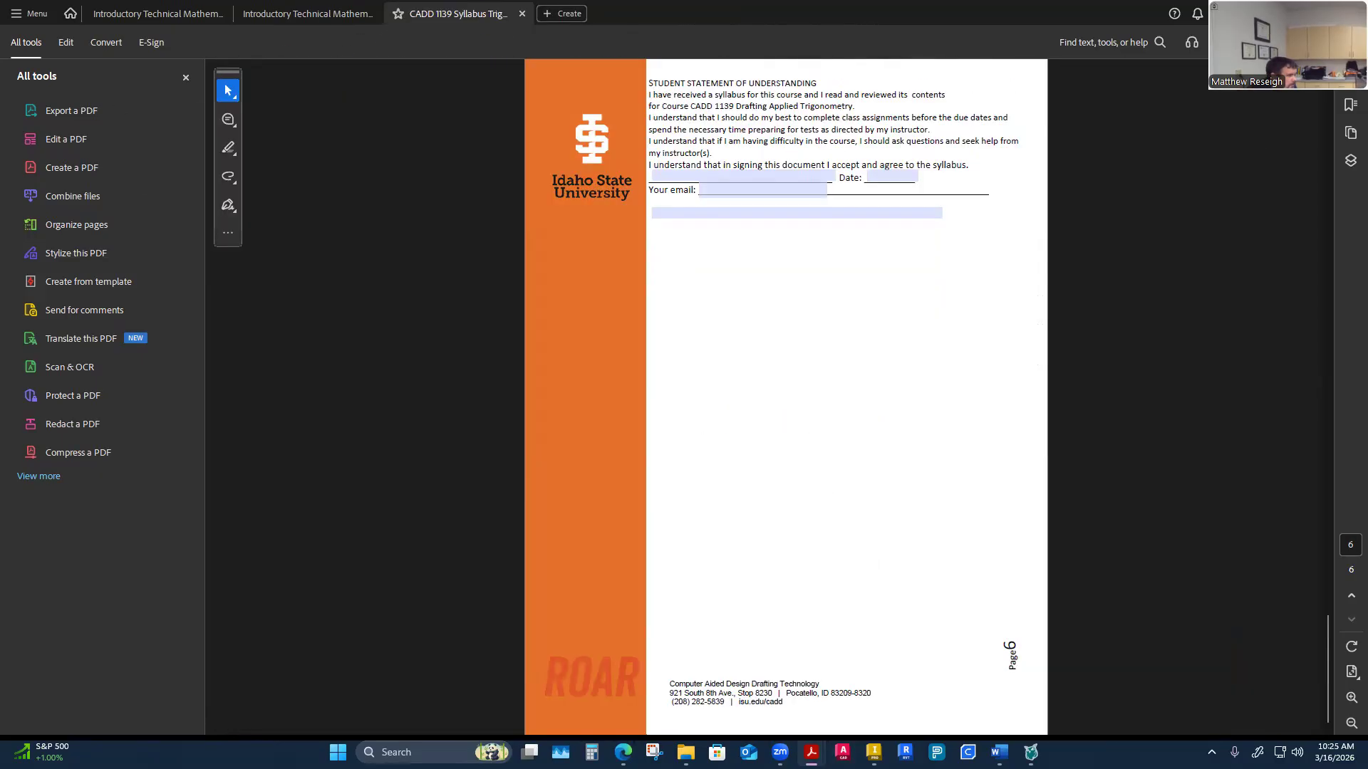
Back in Inventor, sketch a bolt-hole circle of .375 in diameter near the flange's upper-left corner
click(874, 752)
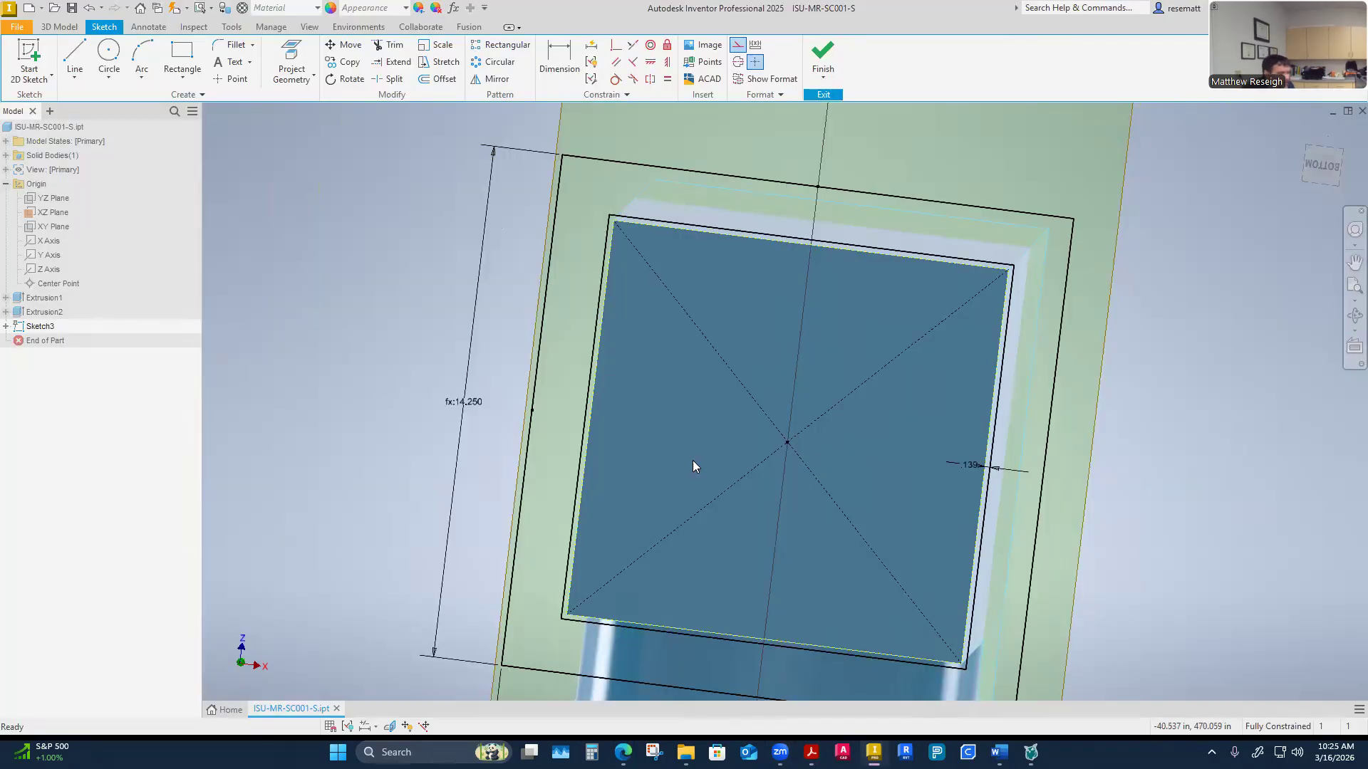
mouse_move(646, 387)
shift+middle_down()
mouse_move(704, 322)
mouse_move(666, 323)
shift+middle_up()
scroll(666, 328, up, 4)
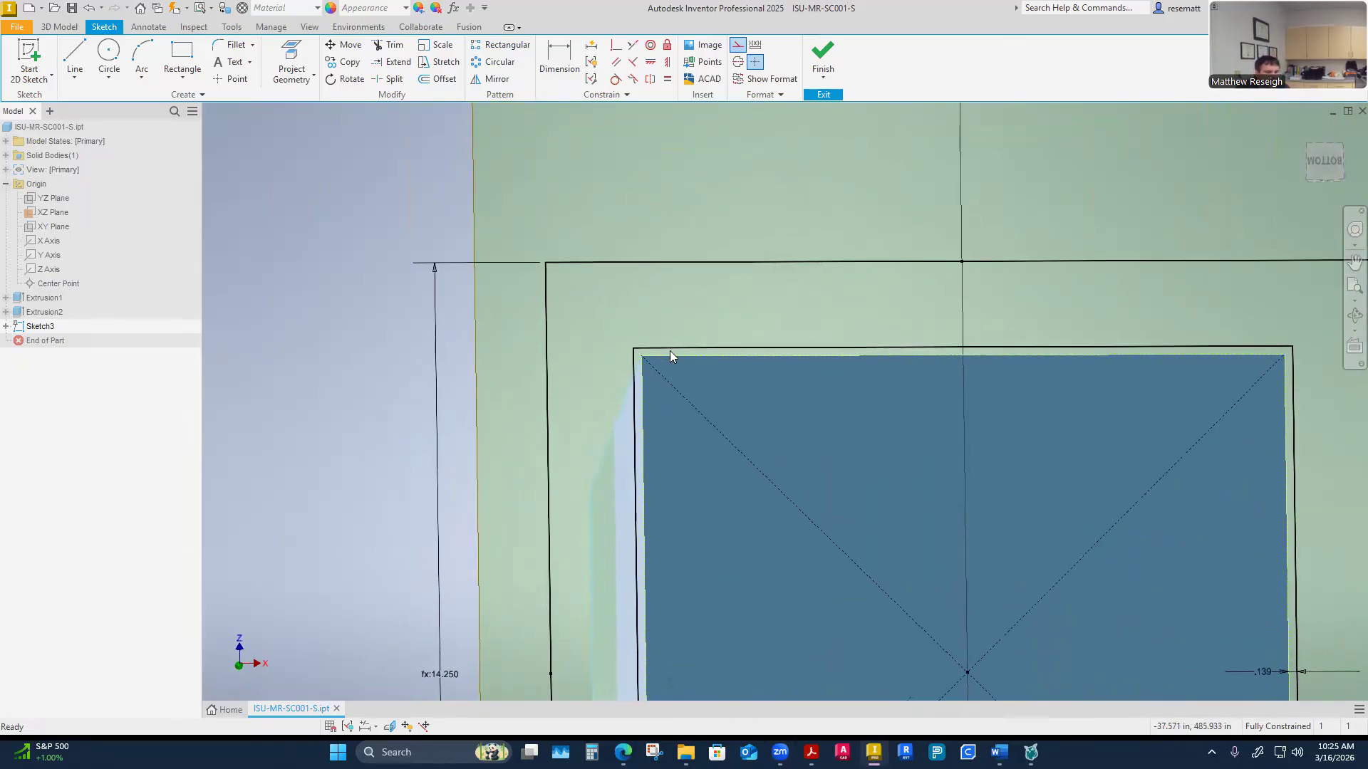
scroll(643, 343, up, 1)
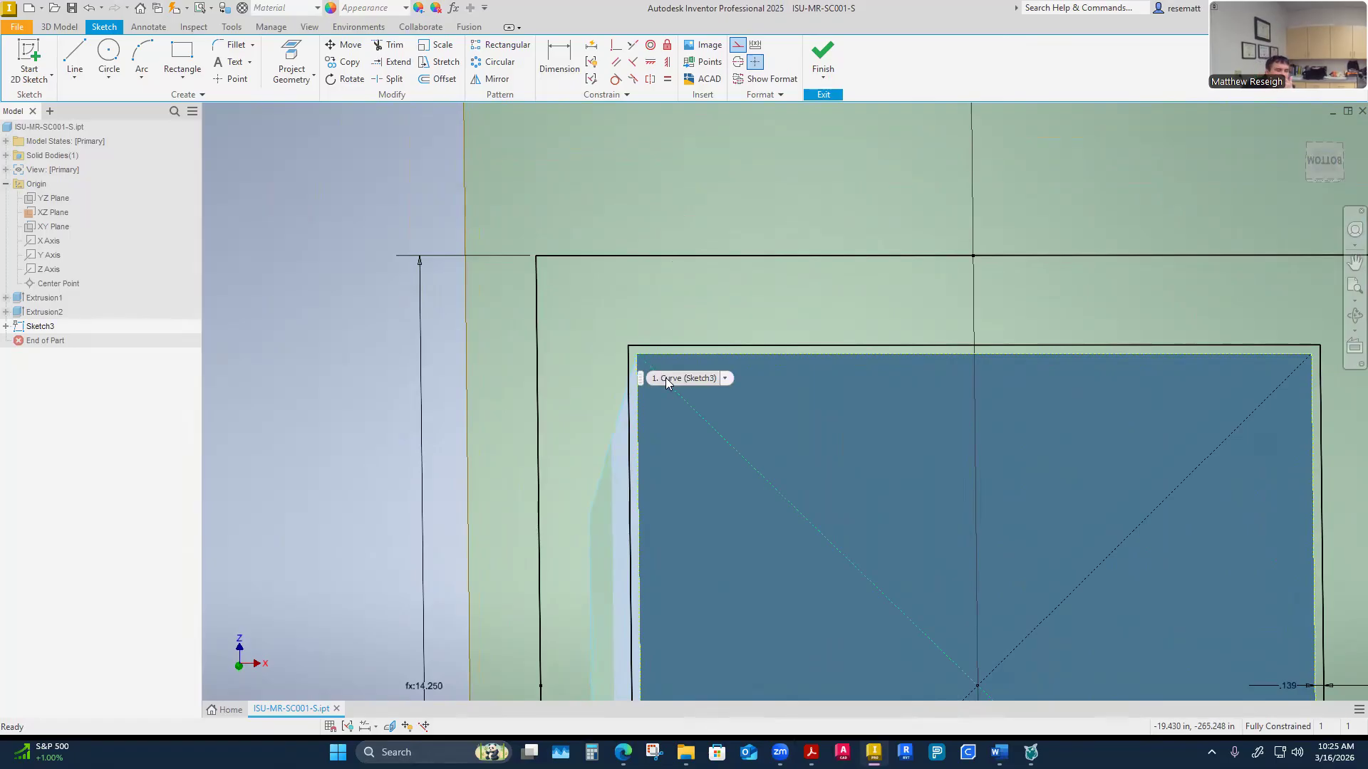
click(109, 57)
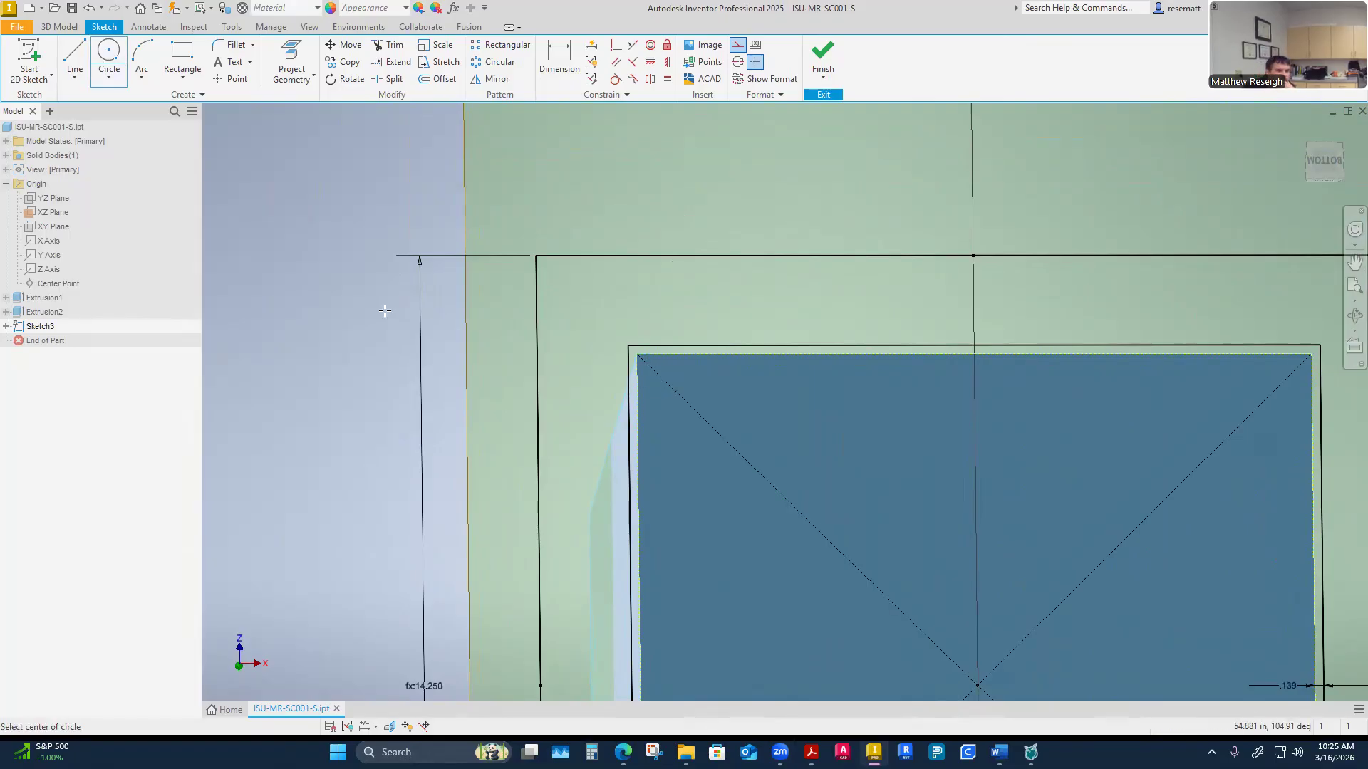
click(605, 299)
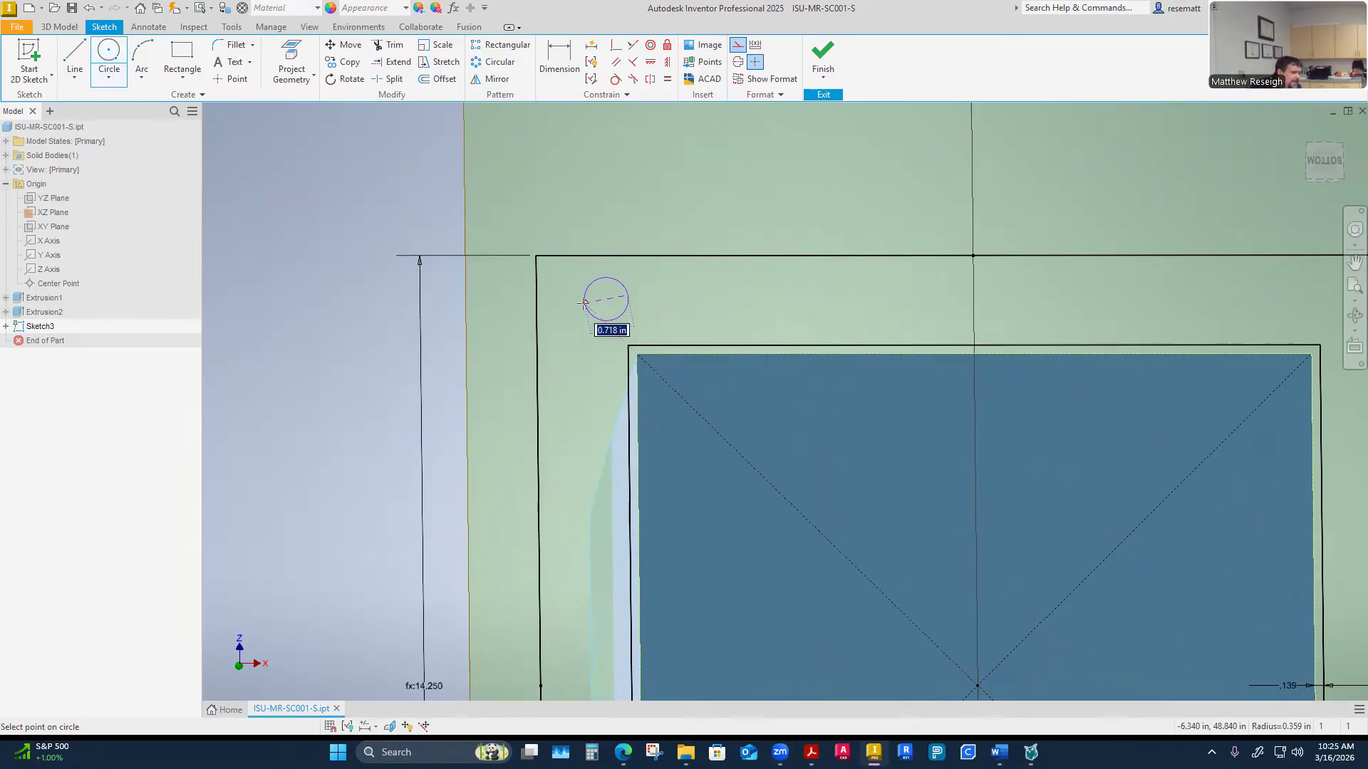
text(.375)
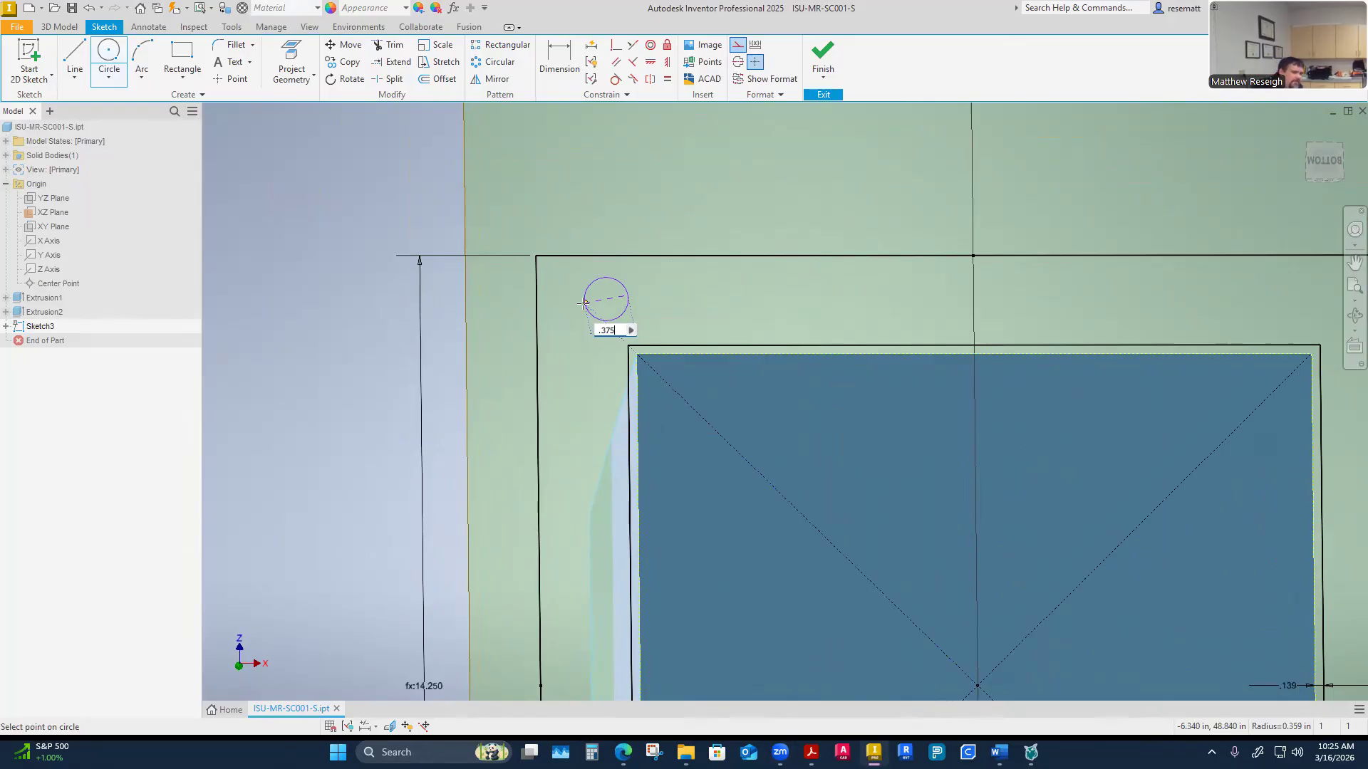
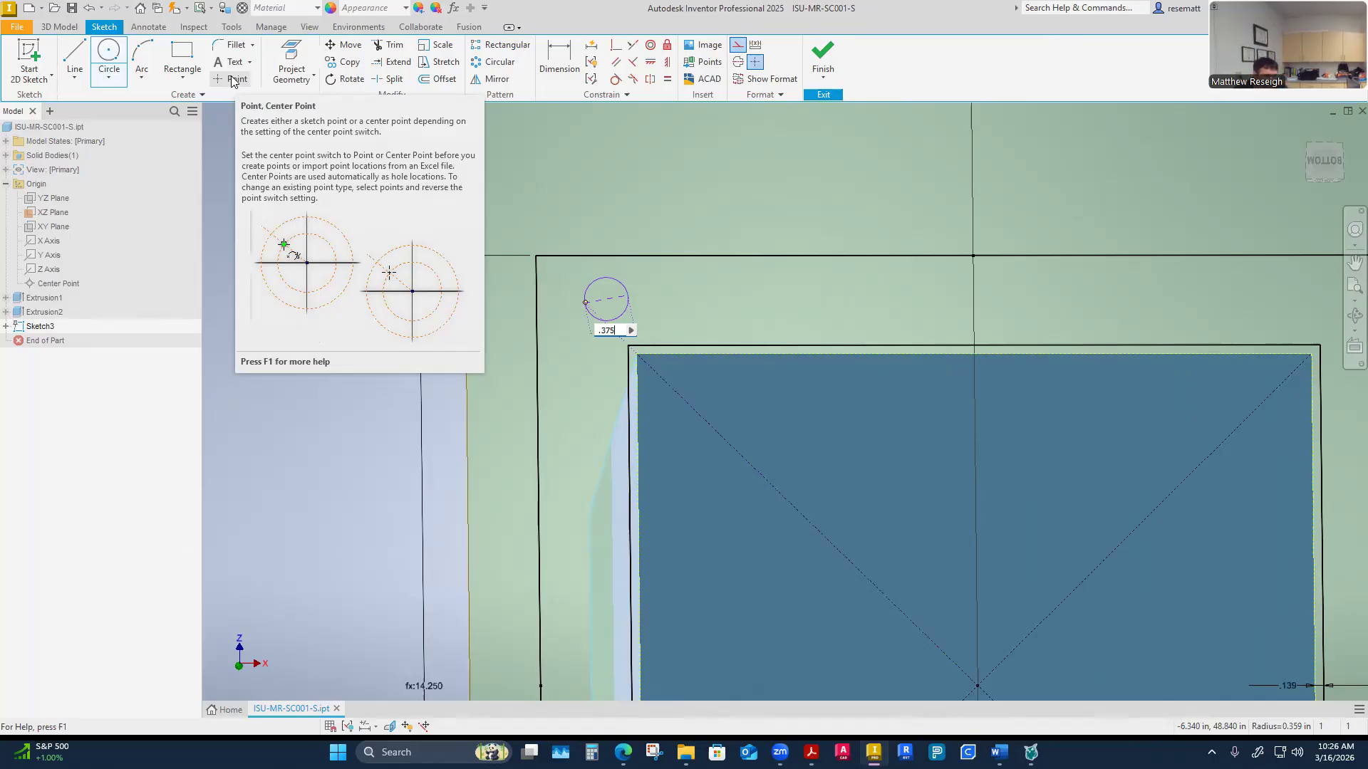
Replace the bolt-hole circle with a sketch center point near the flange's upper-left corner
key(Escape)
key(Escape)
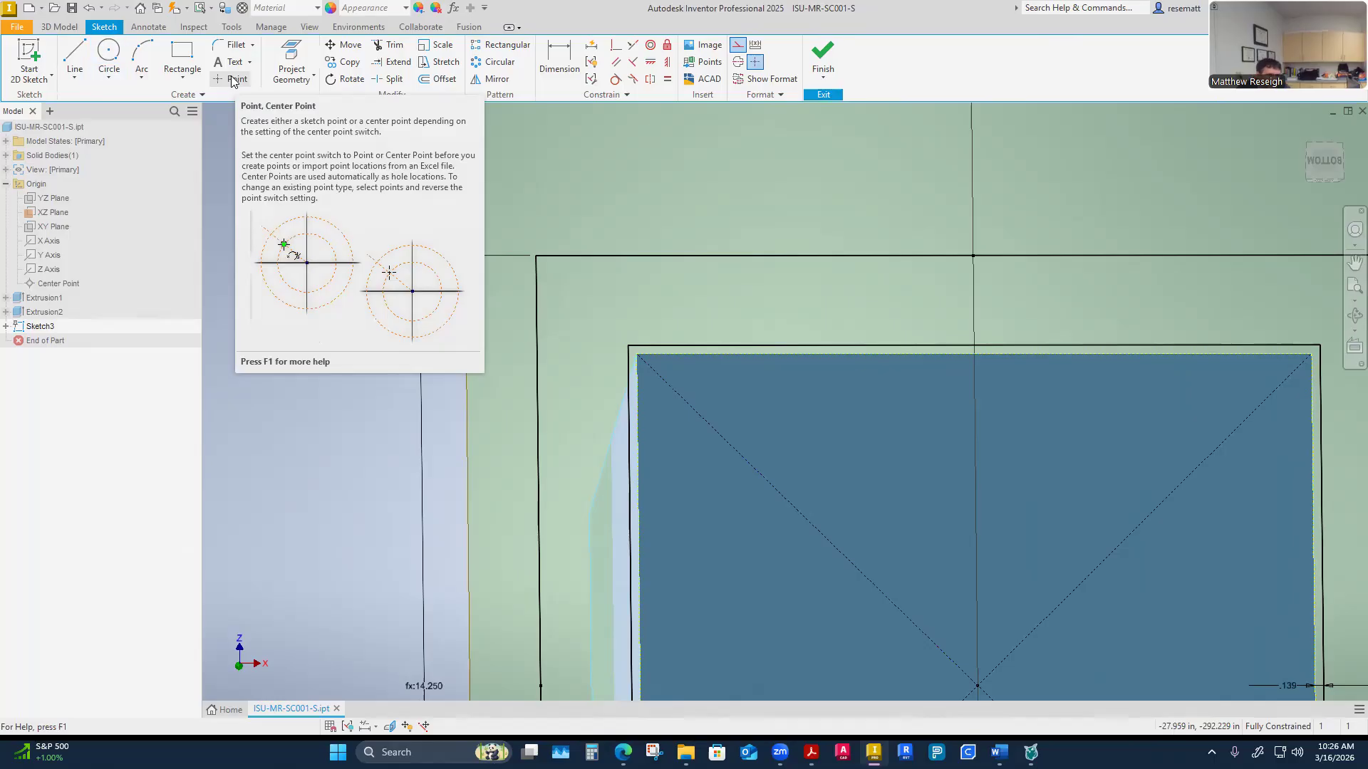
click(232, 79)
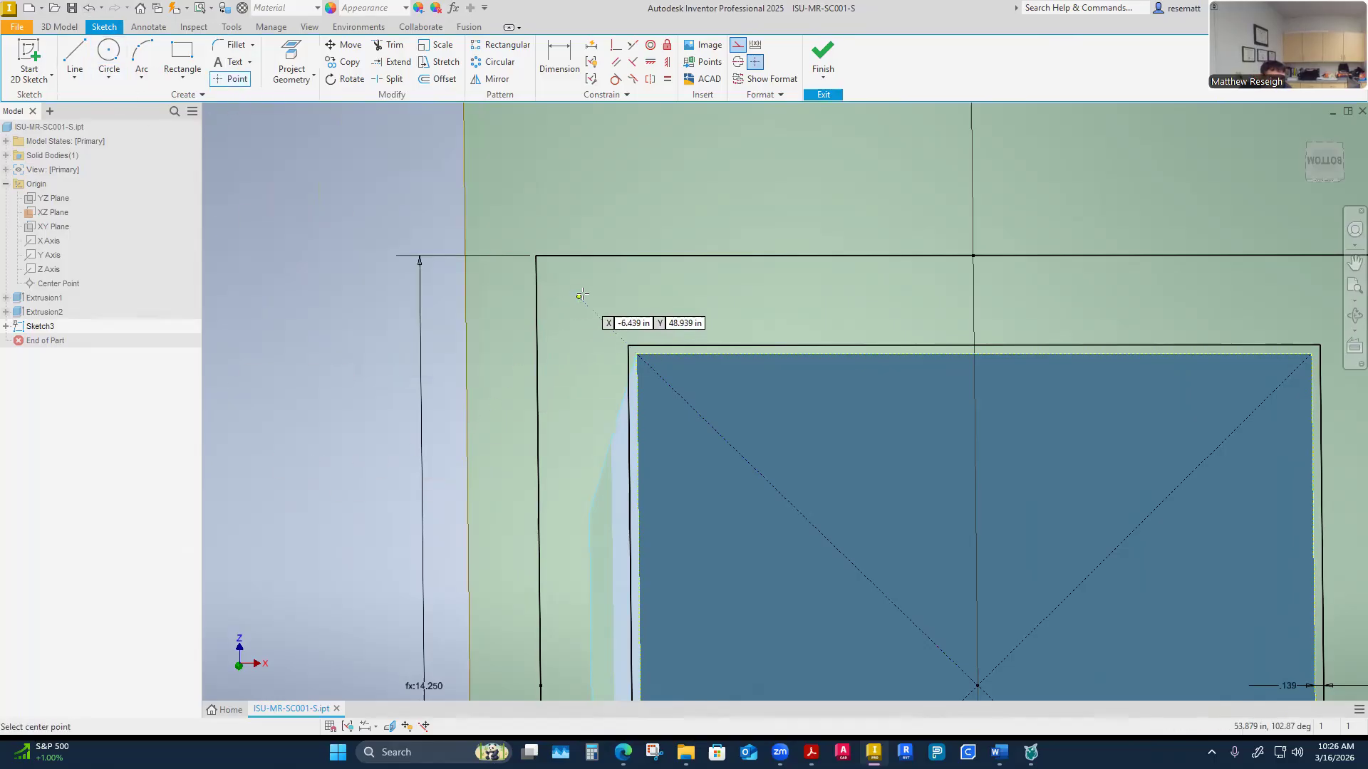
click(607, 300)
key(Escape)
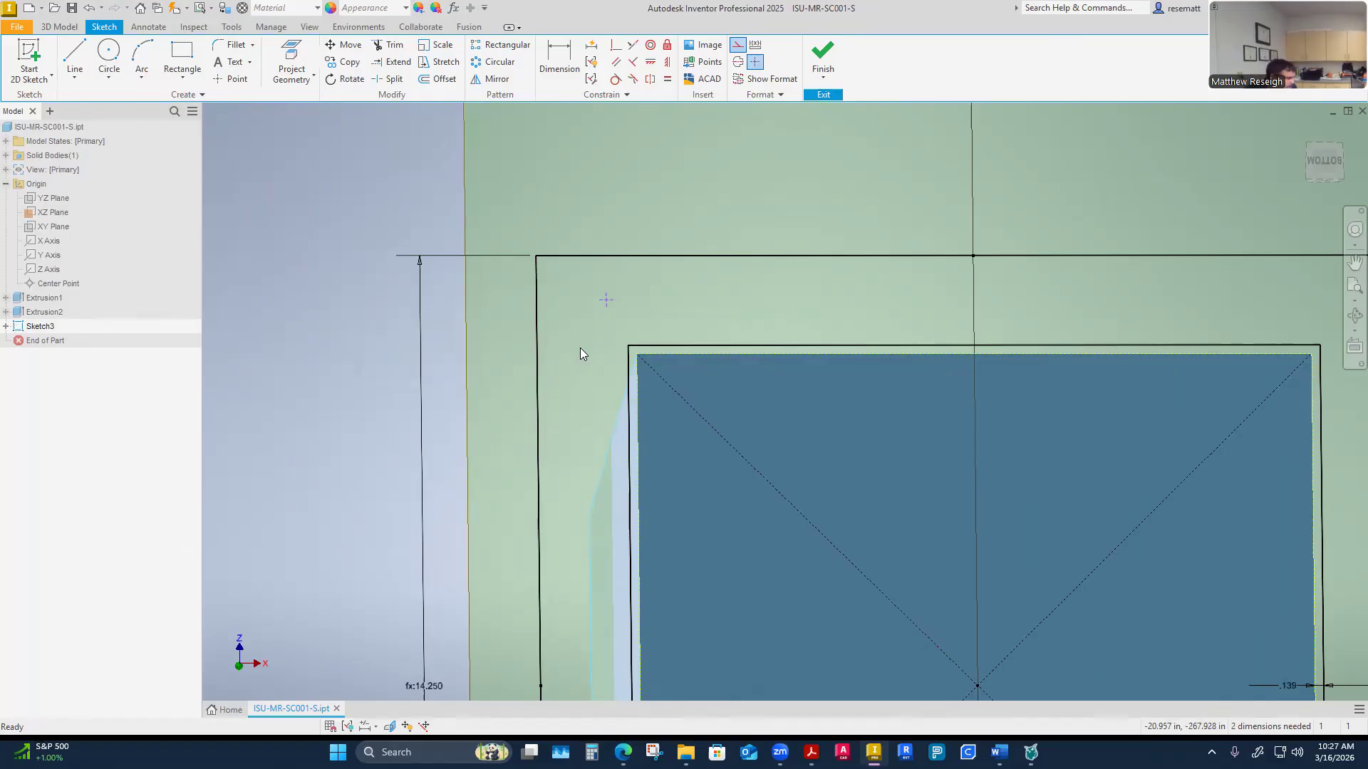
Dimension the point's horizontal distance from the flange's left edge as .625 in
click(562, 64)
click(539, 288)
click(606, 299)
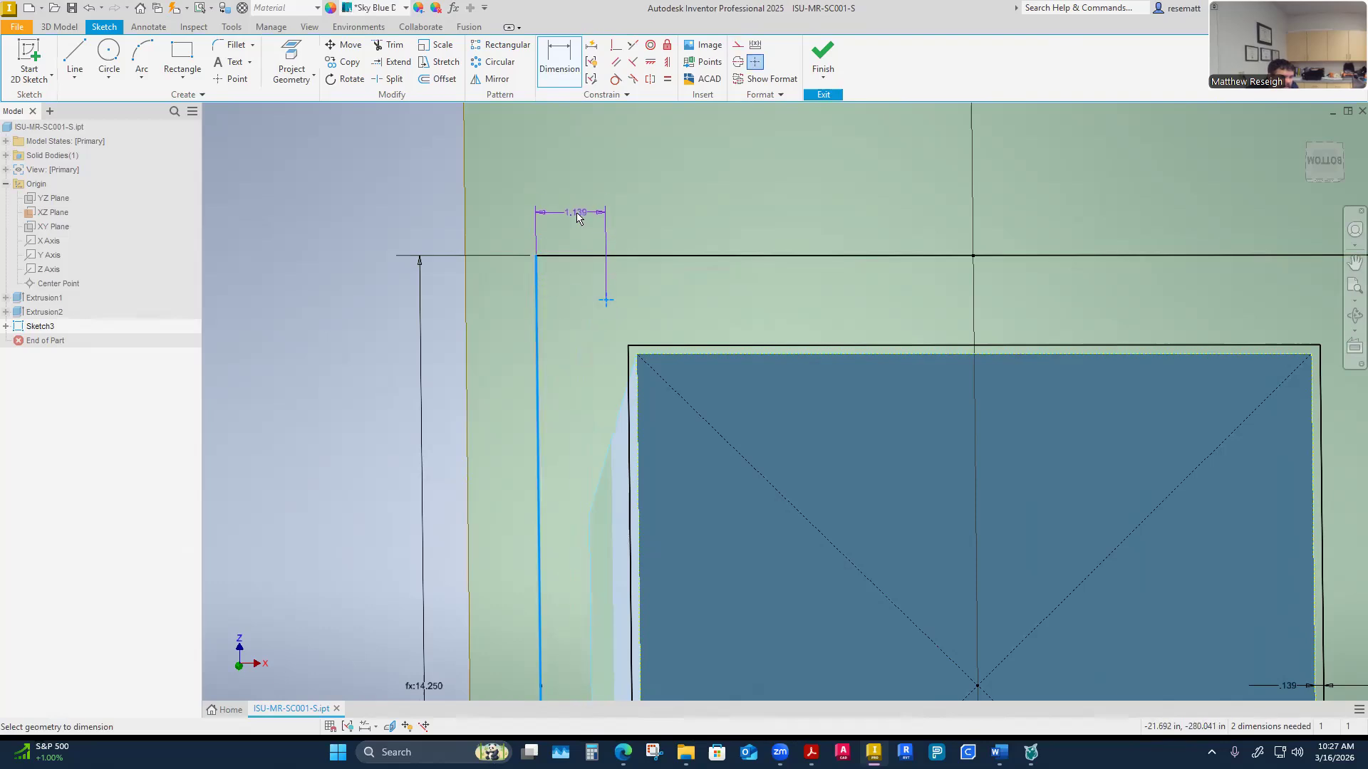
click(577, 218)
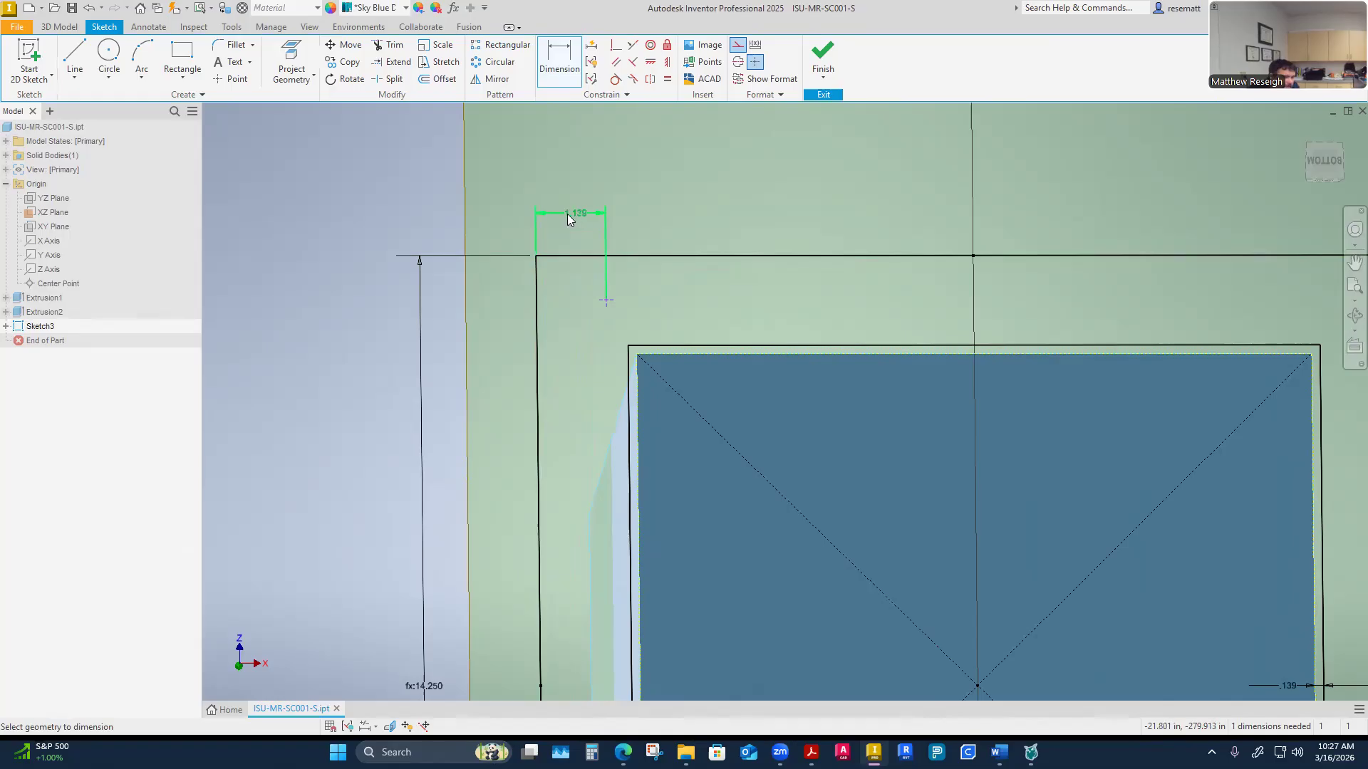
click(567, 213)
text(5/8)
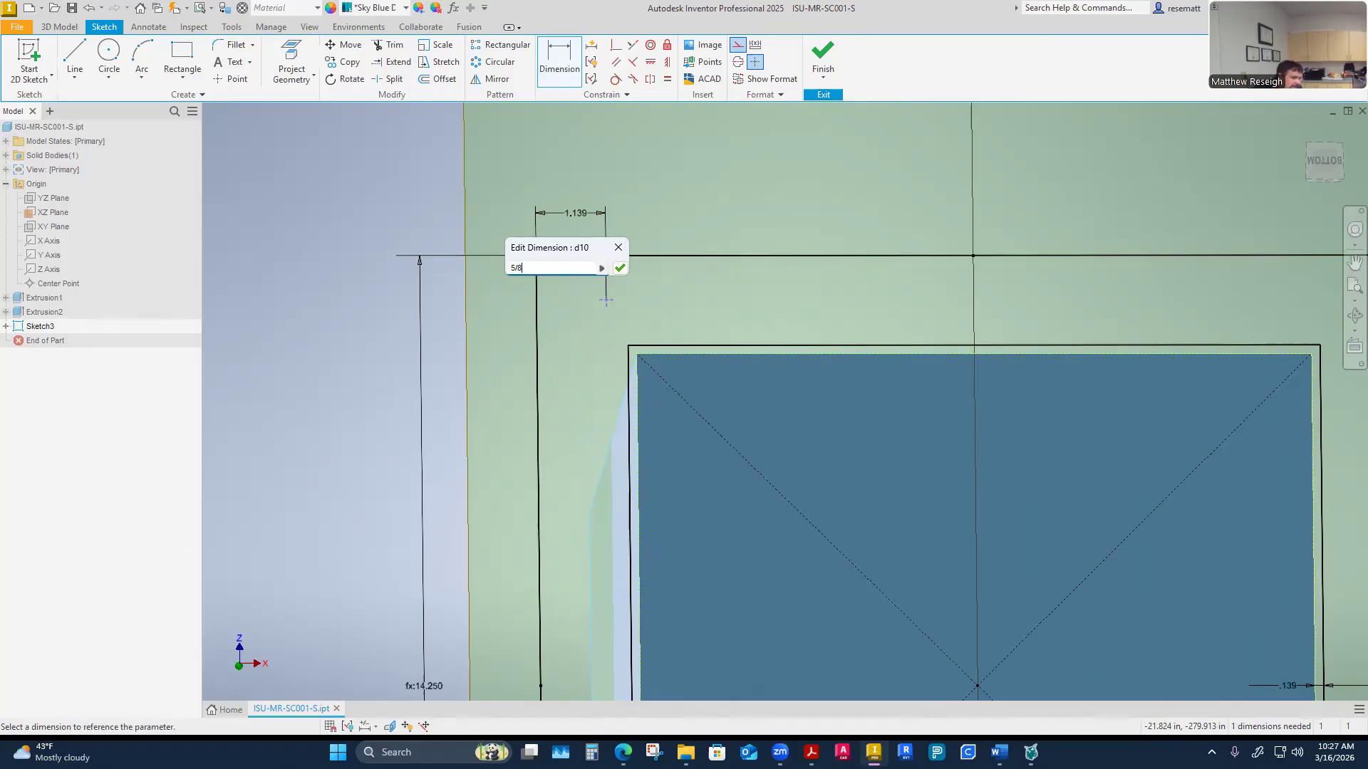
key(BackSpace)
key(BackSpace)
key(BackSpace)
text(625)
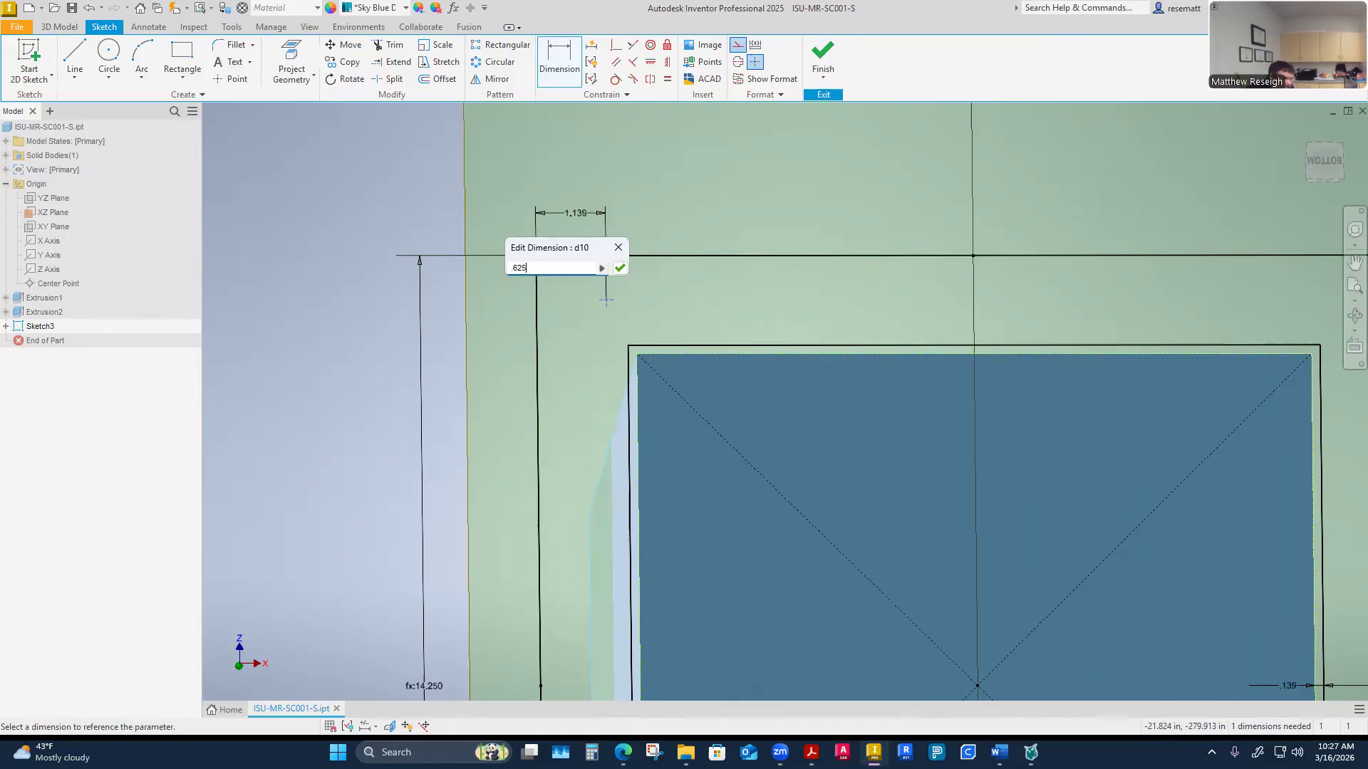
key(Return)
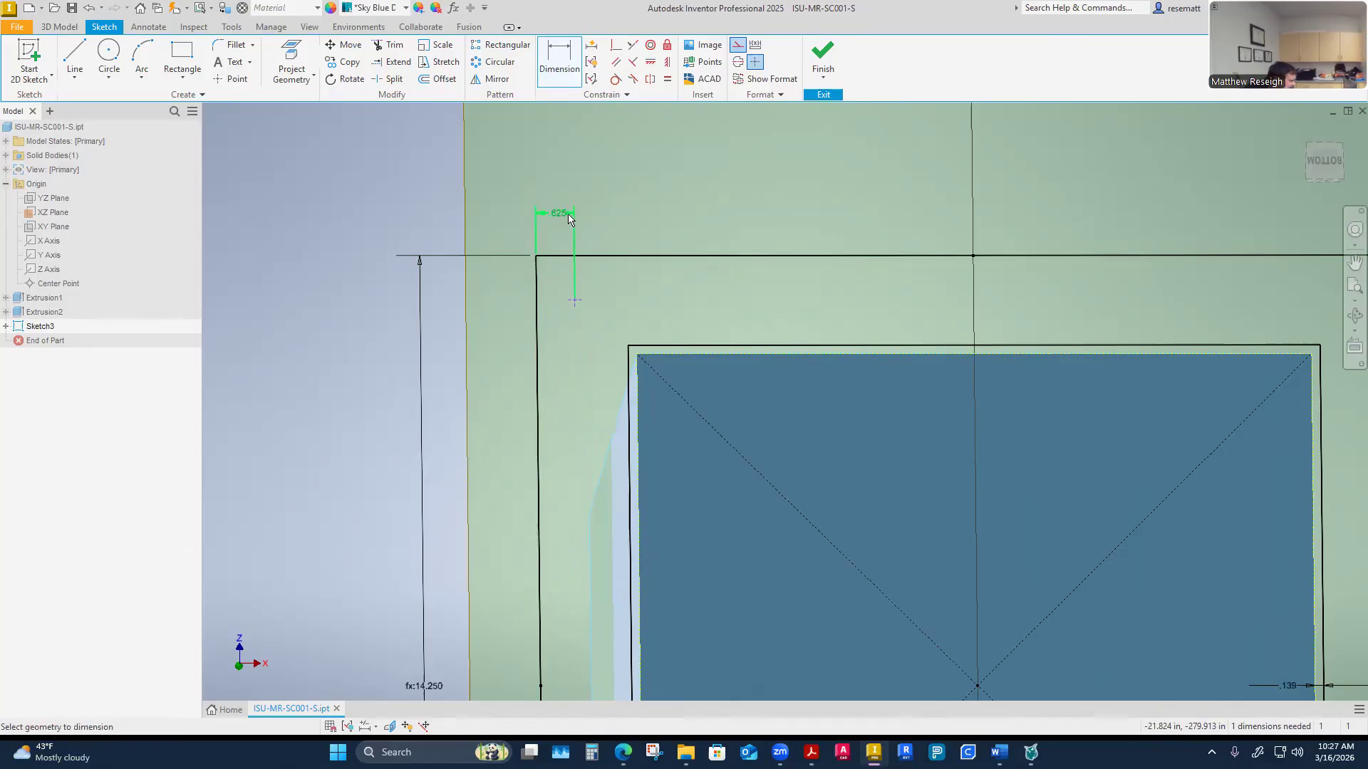
Dimension the point's vertical distance from the flange's top edge, linking it to the .625 horizontal dimension
click(568, 256)
click(575, 300)
click(490, 280)
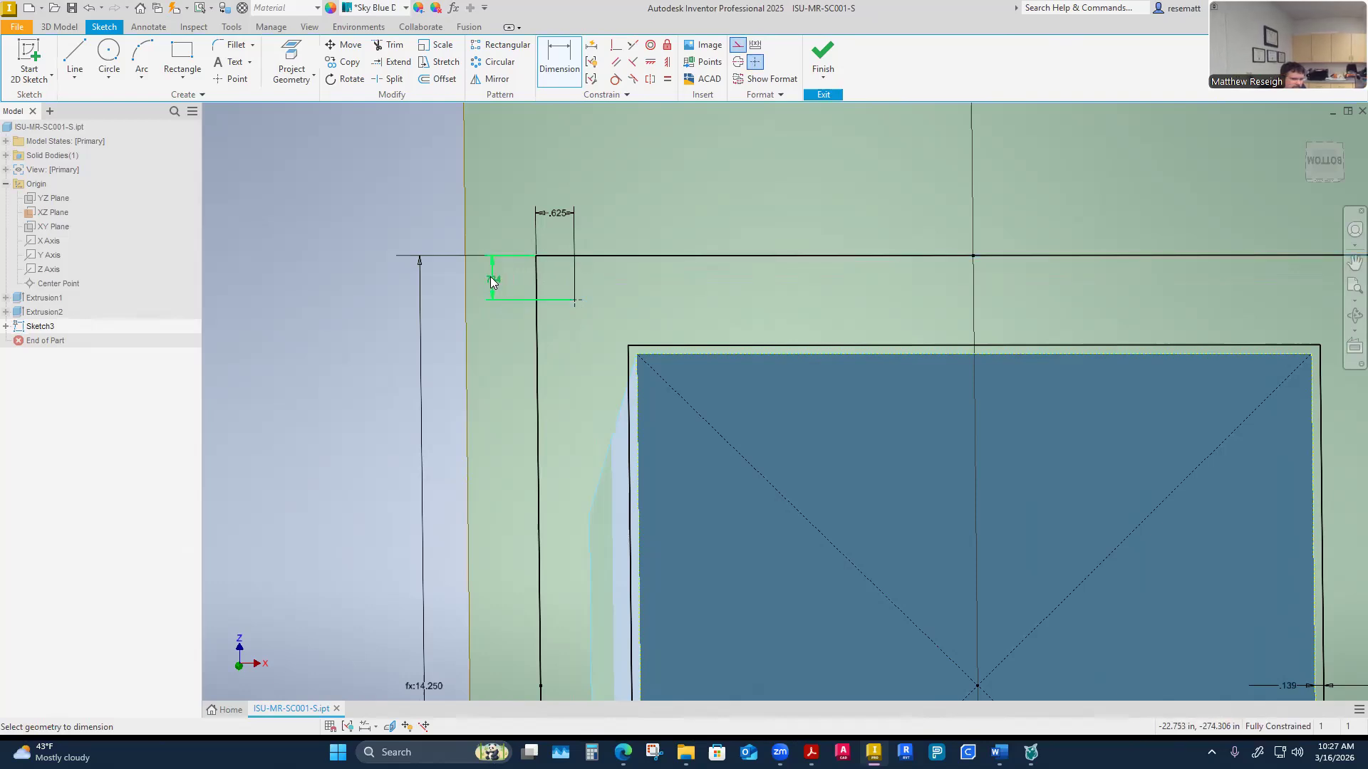
click(566, 215)
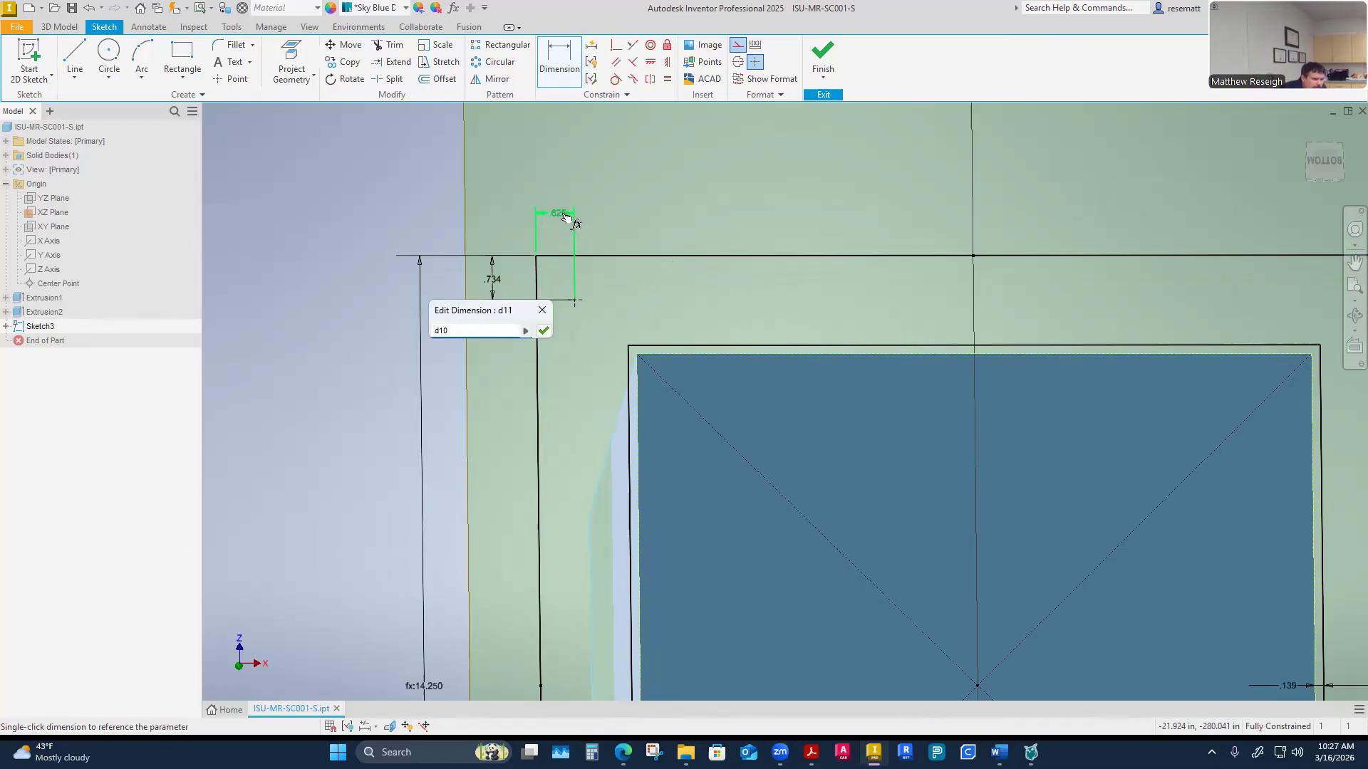
click(543, 331)
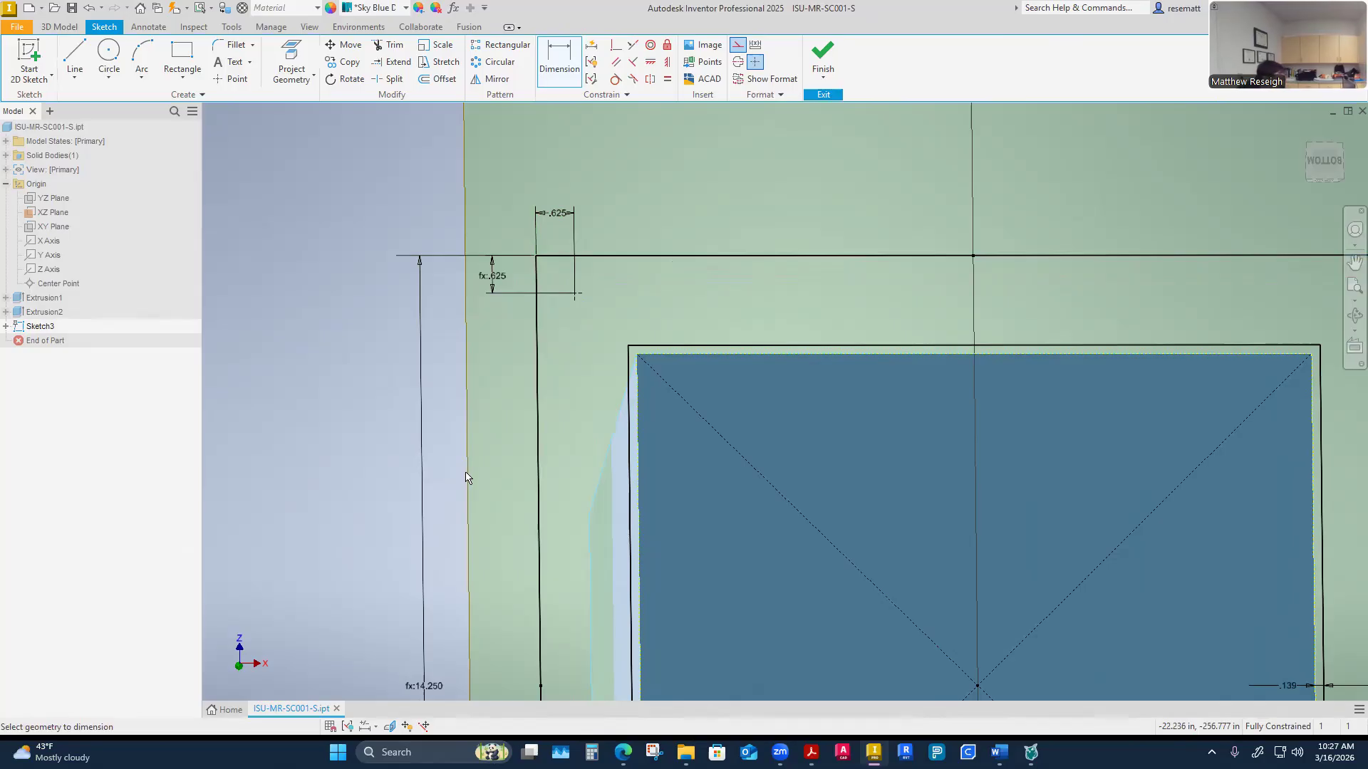
shift+middle_drag(465, 473, 400, 363)
scroll(447, 327, down, 2)
key(Escape)
scroll(400, 363, down, 2)
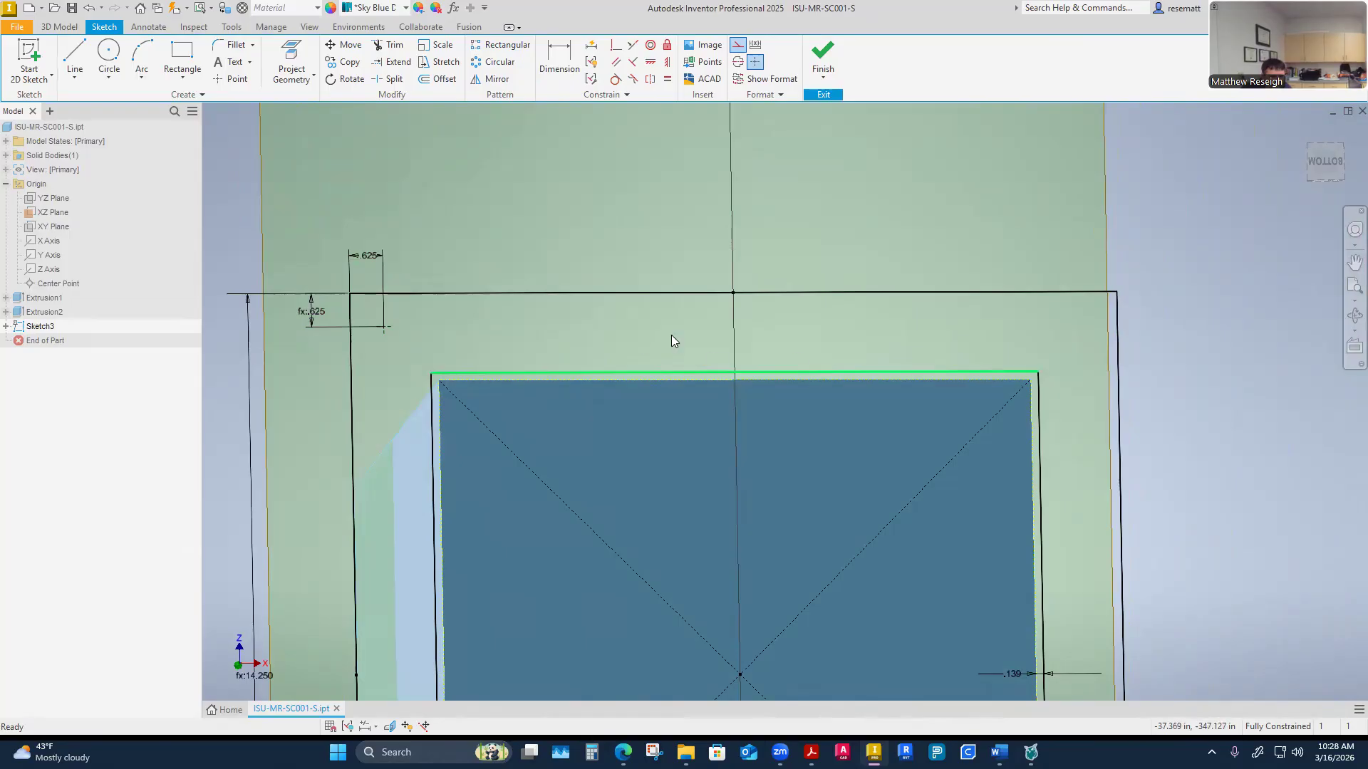
scroll(671, 335, down, 4)
scroll(536, 242, up, 3)
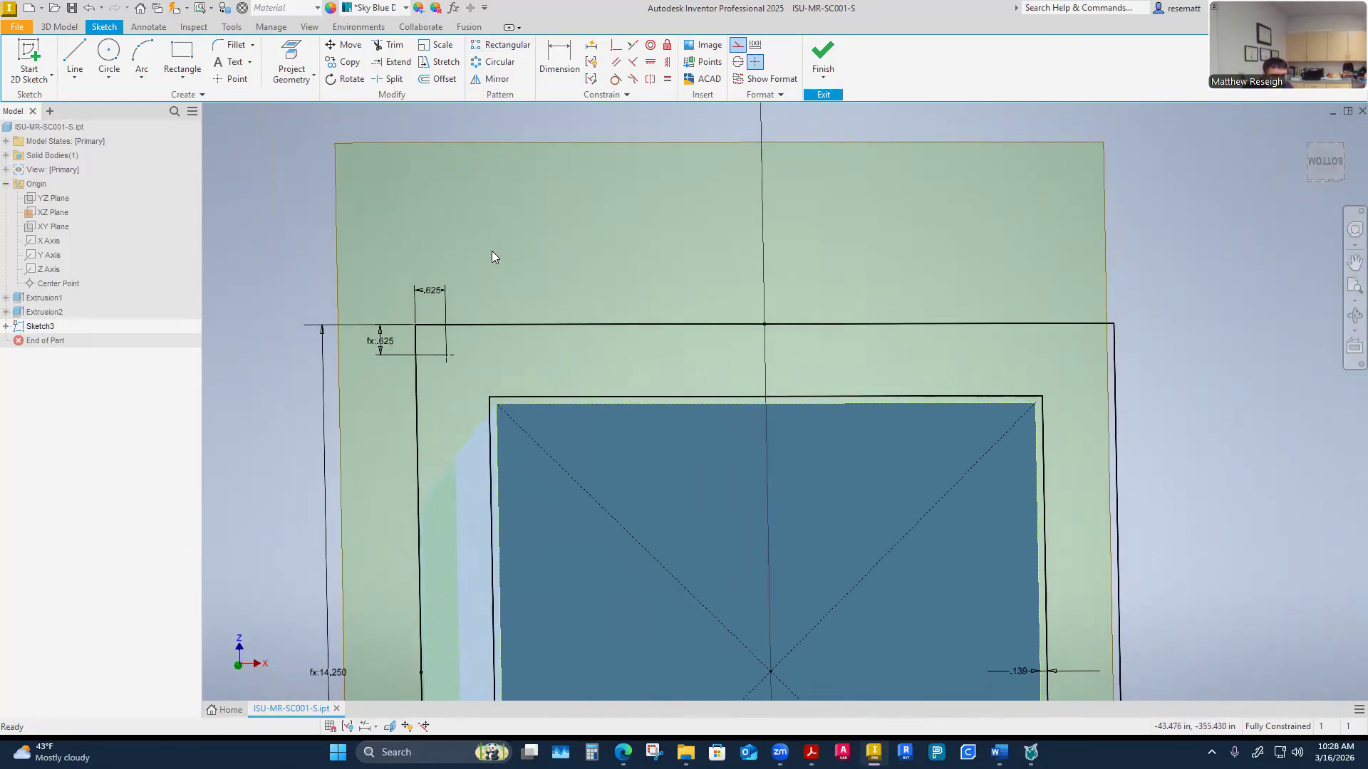
scroll(492, 256, down, 3)
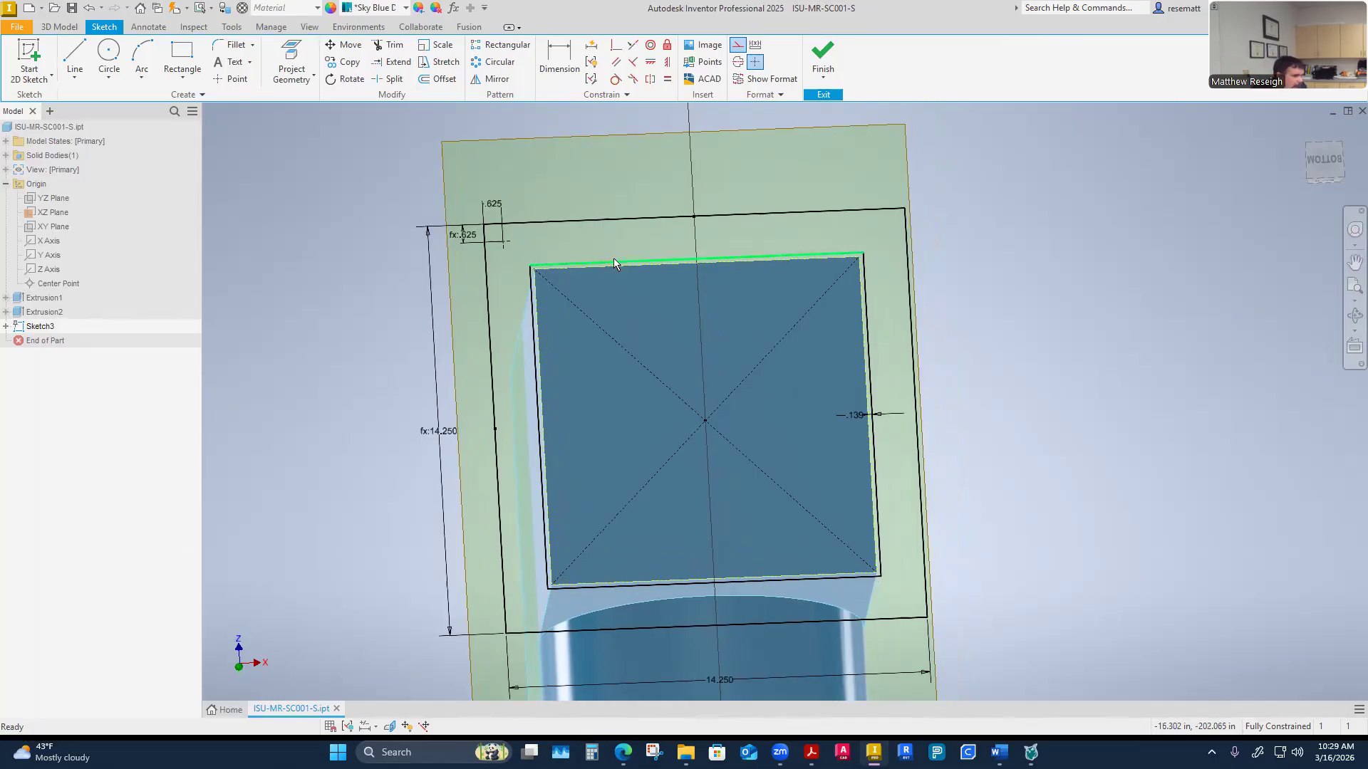
click(510, 52)
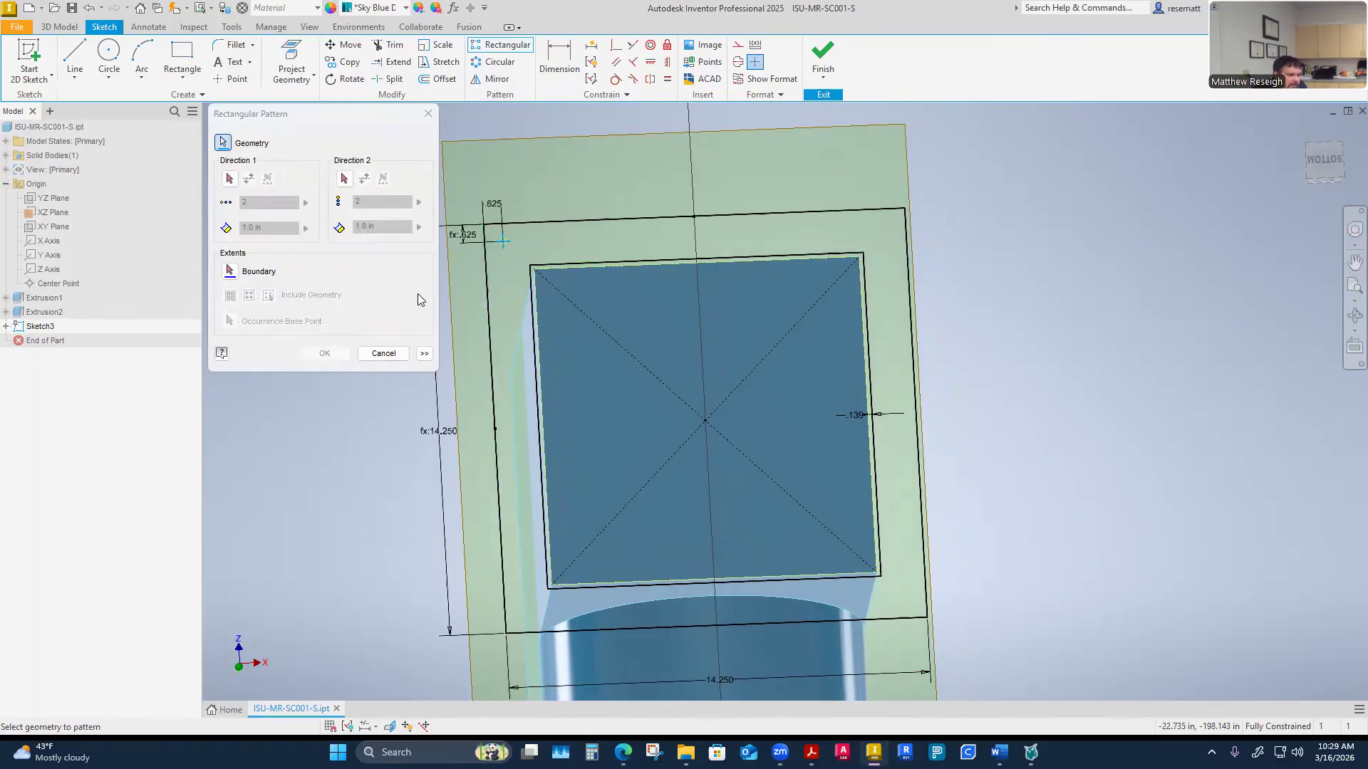
click(229, 179)
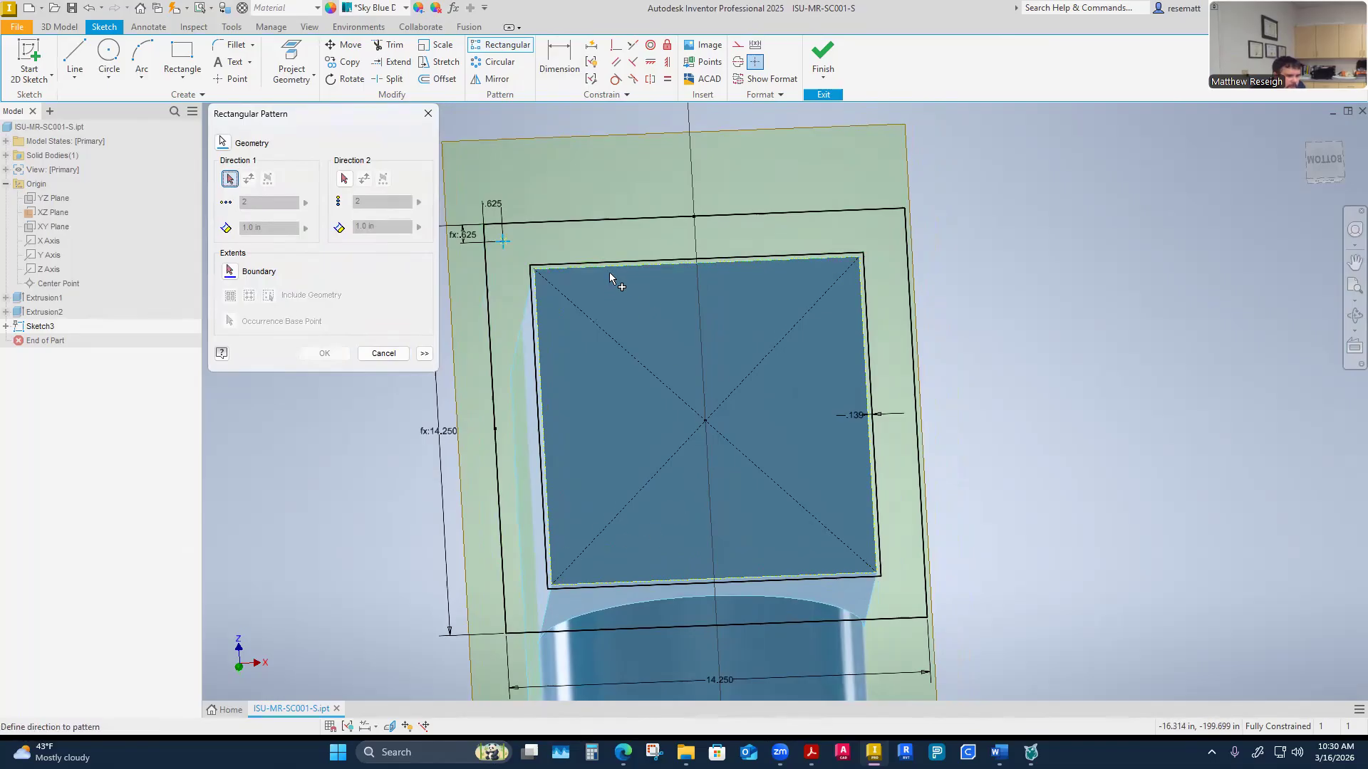
click(610, 270)
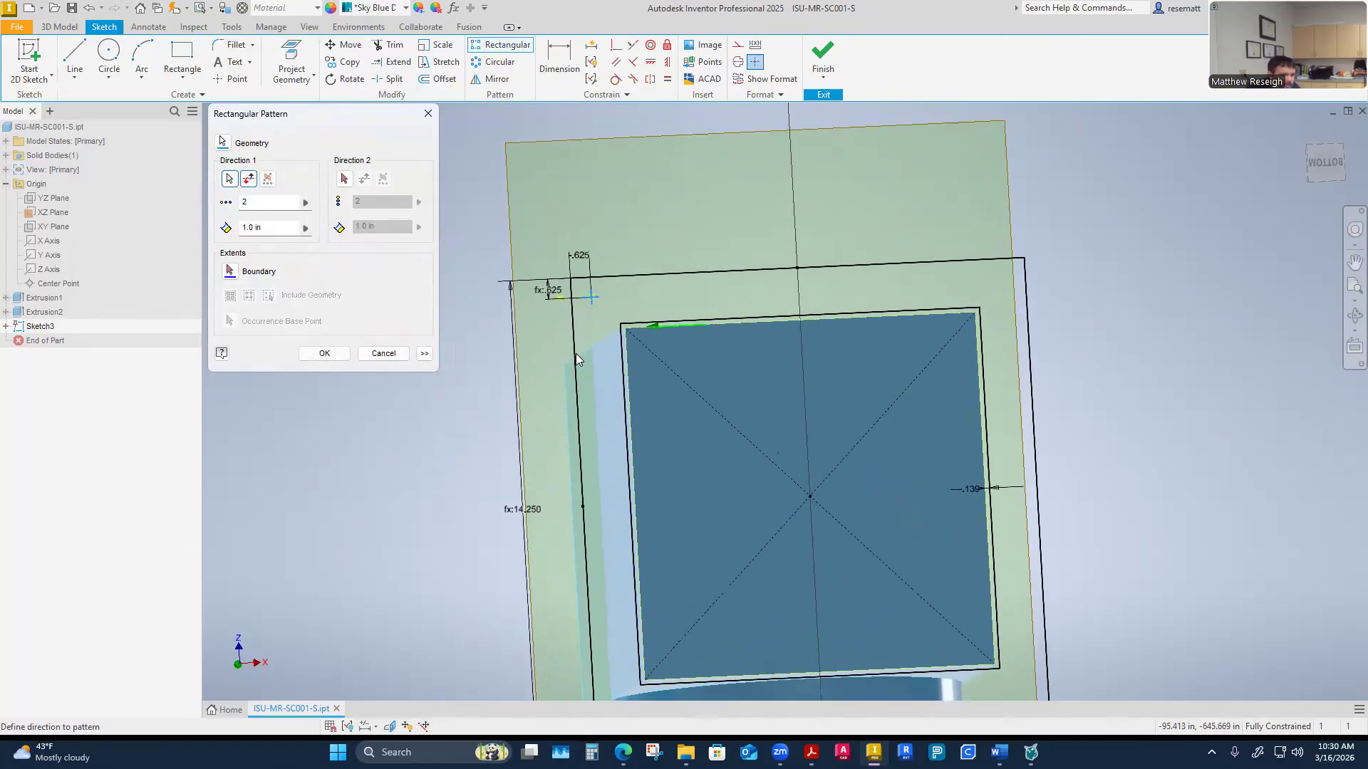
click(249, 178)
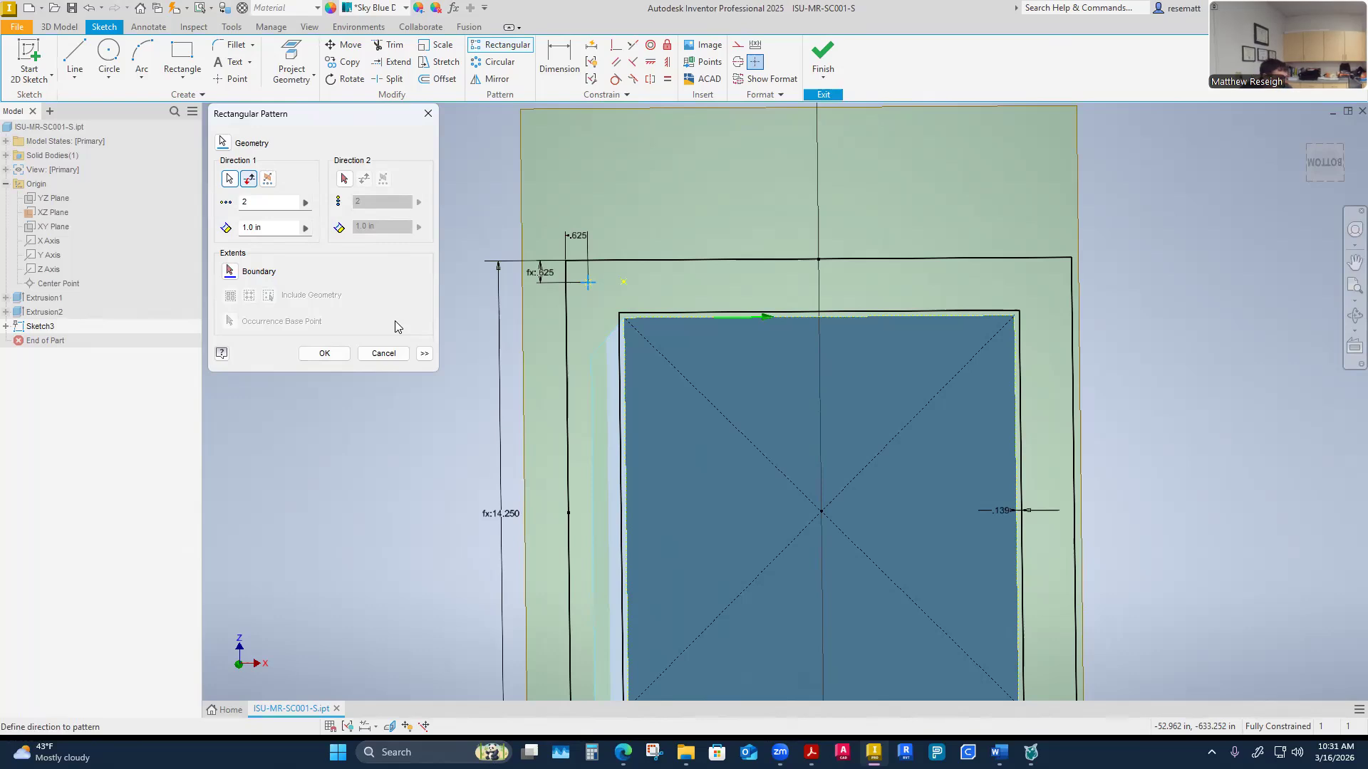
key(Escape)
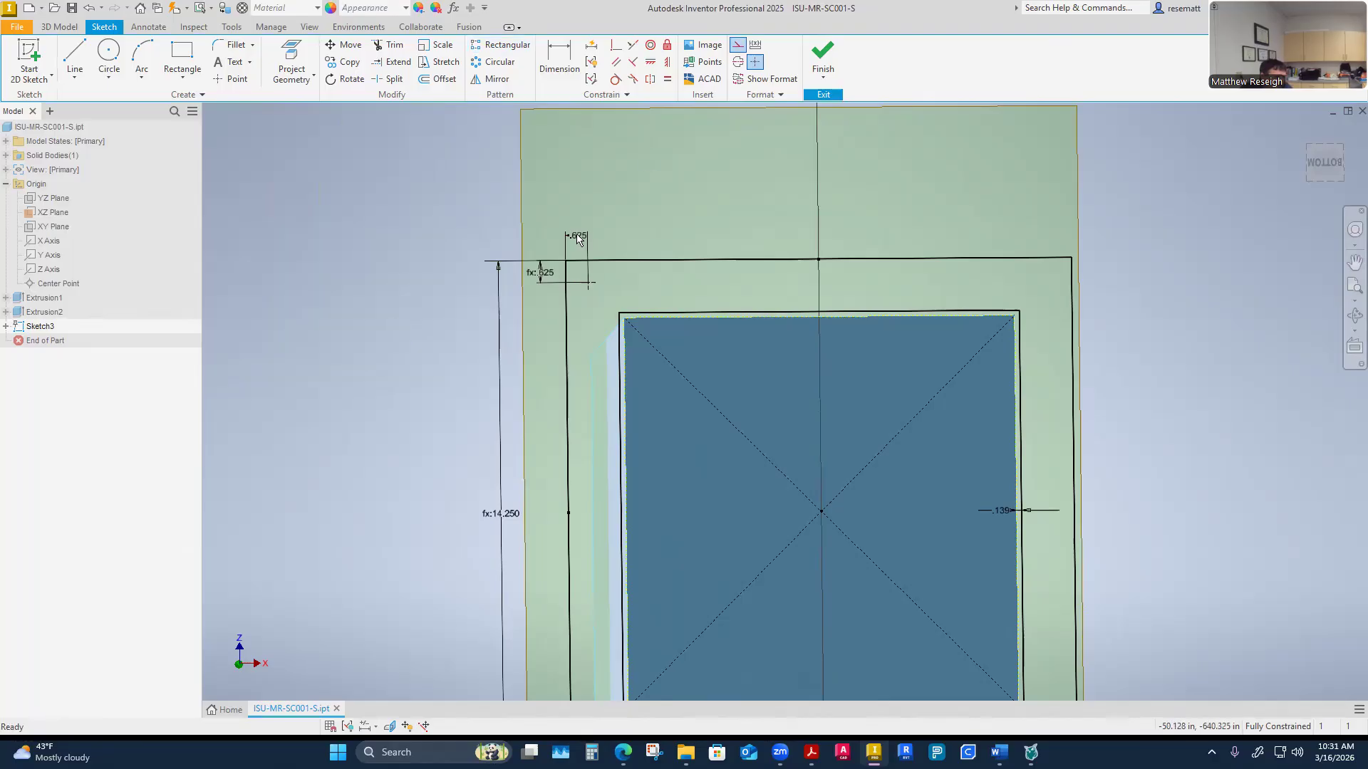
Place a second center point to the right of the first and constrain the two points horizontally
click(227, 81)
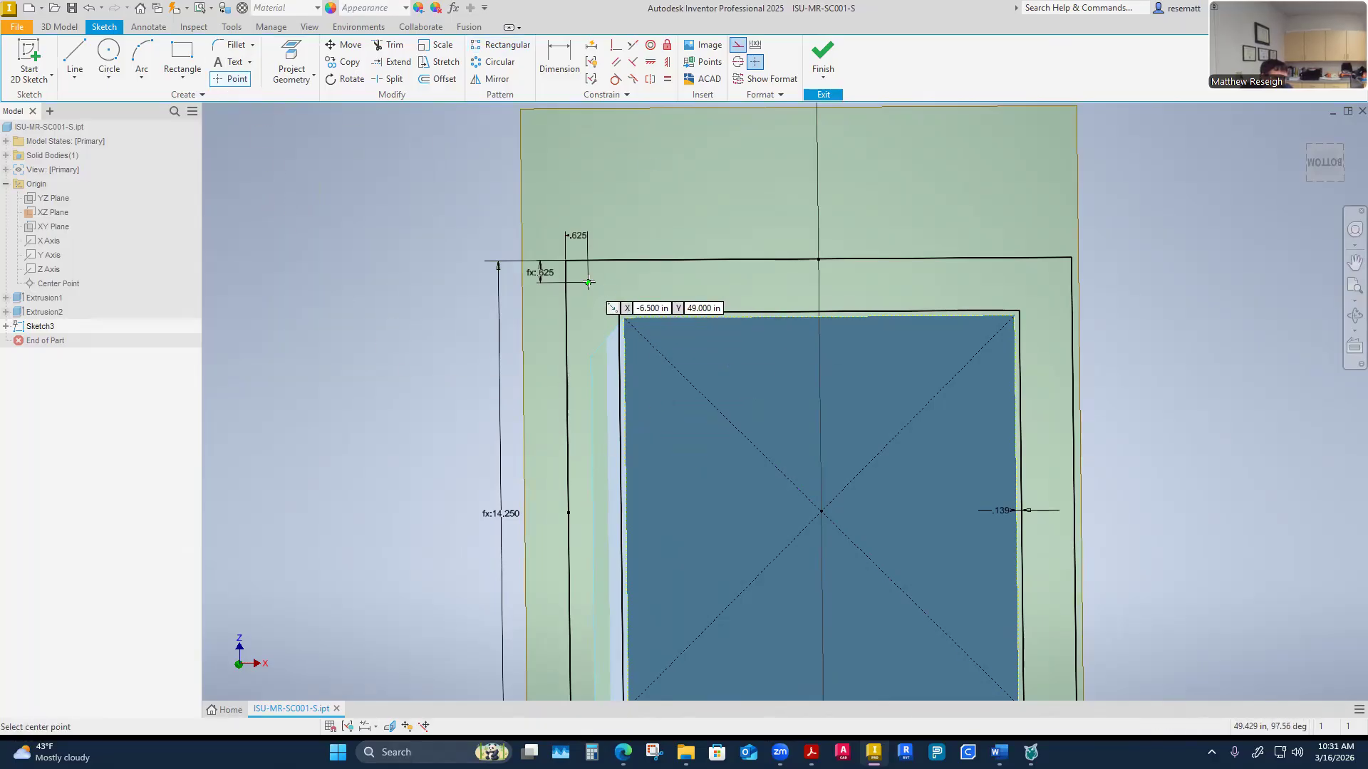
click(655, 281)
key(Escape)
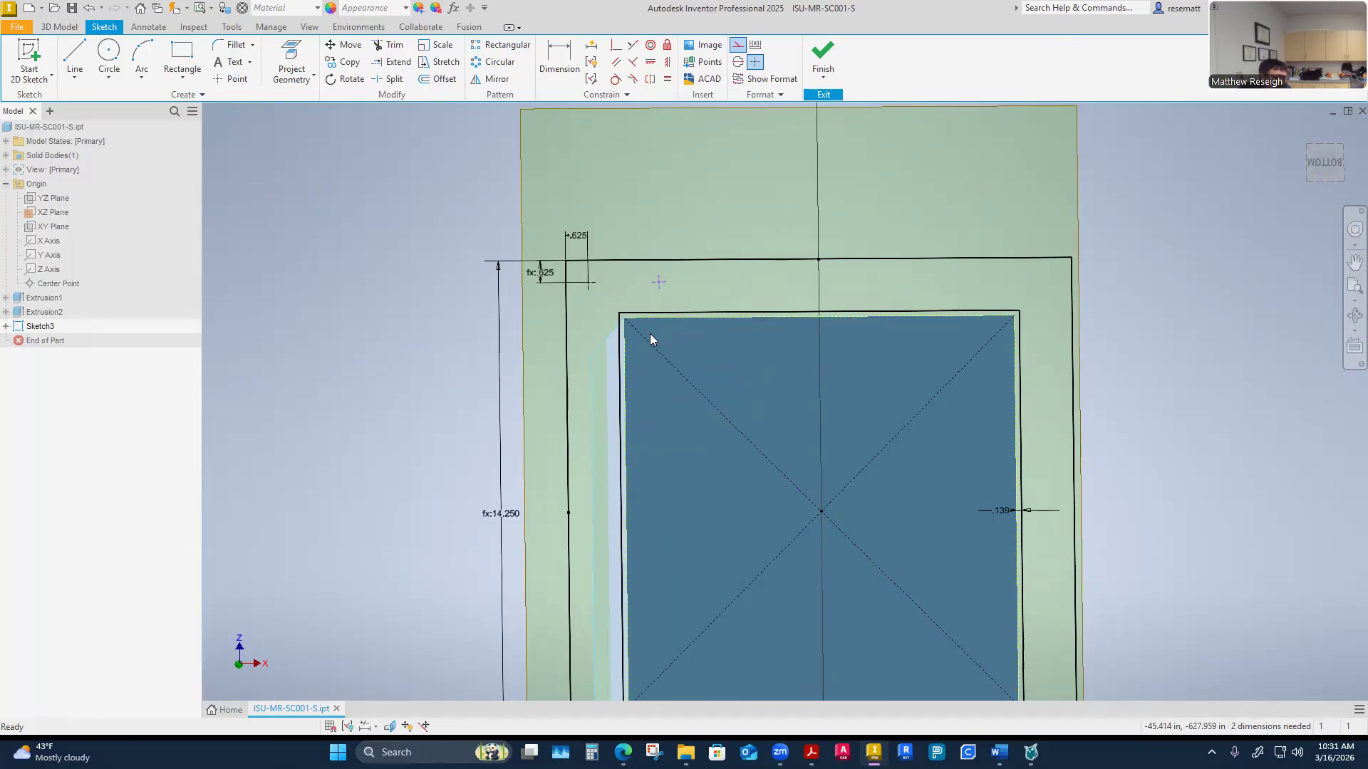
scroll(650, 333, up, 3)
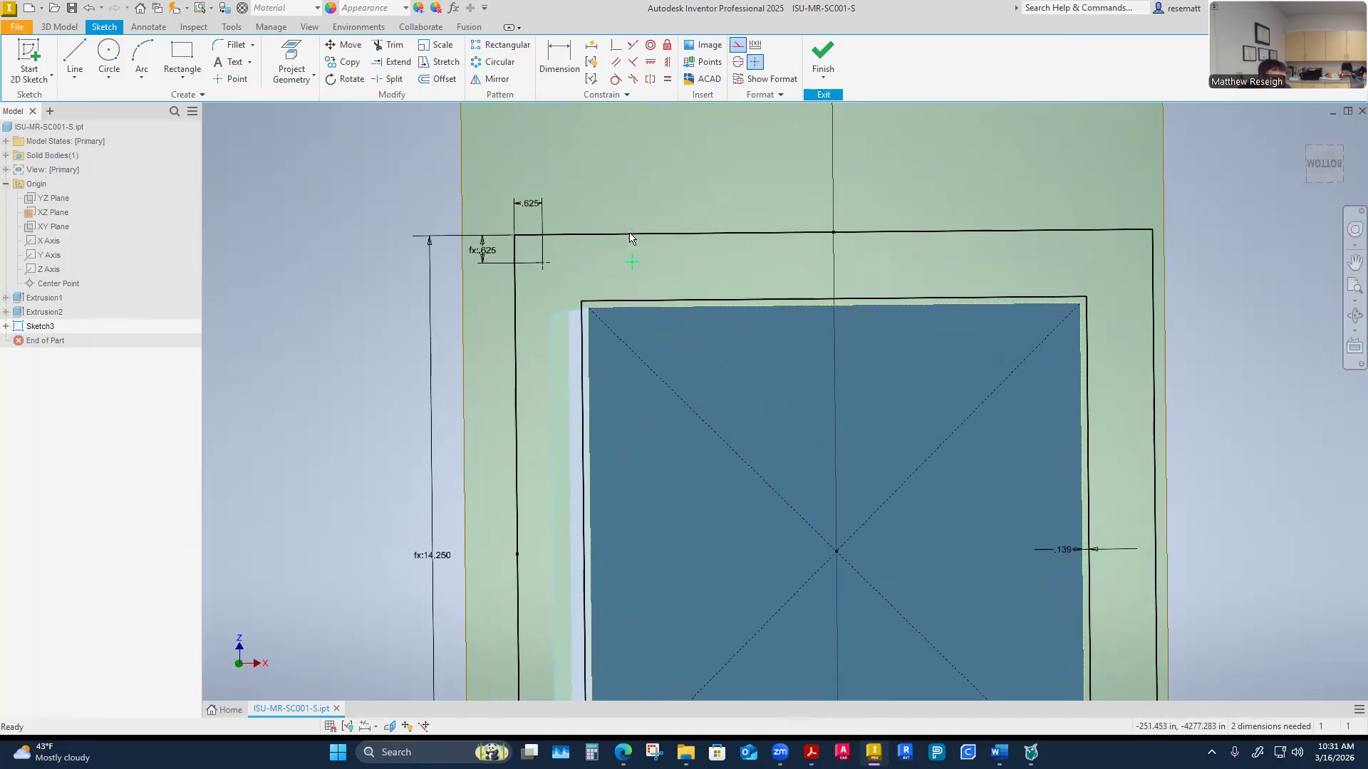
click(667, 63)
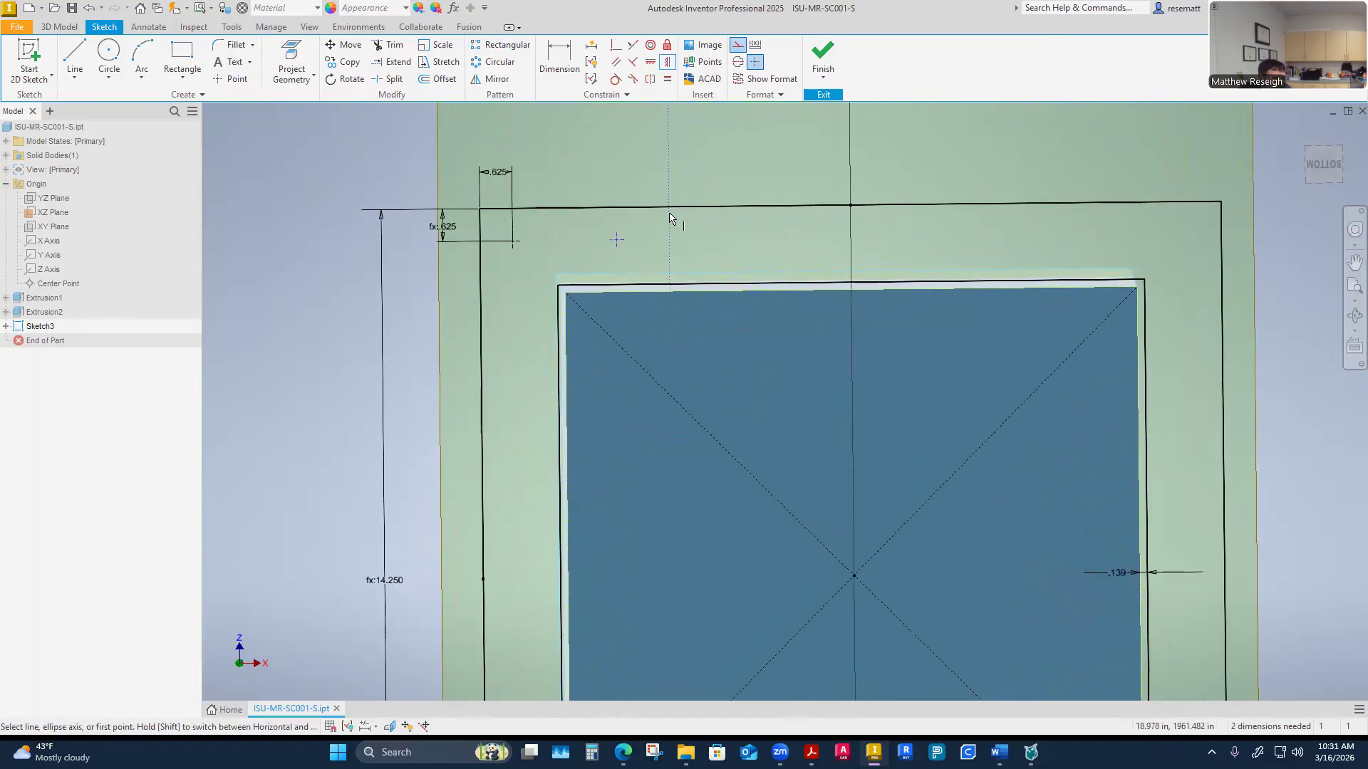
click(650, 63)
click(617, 243)
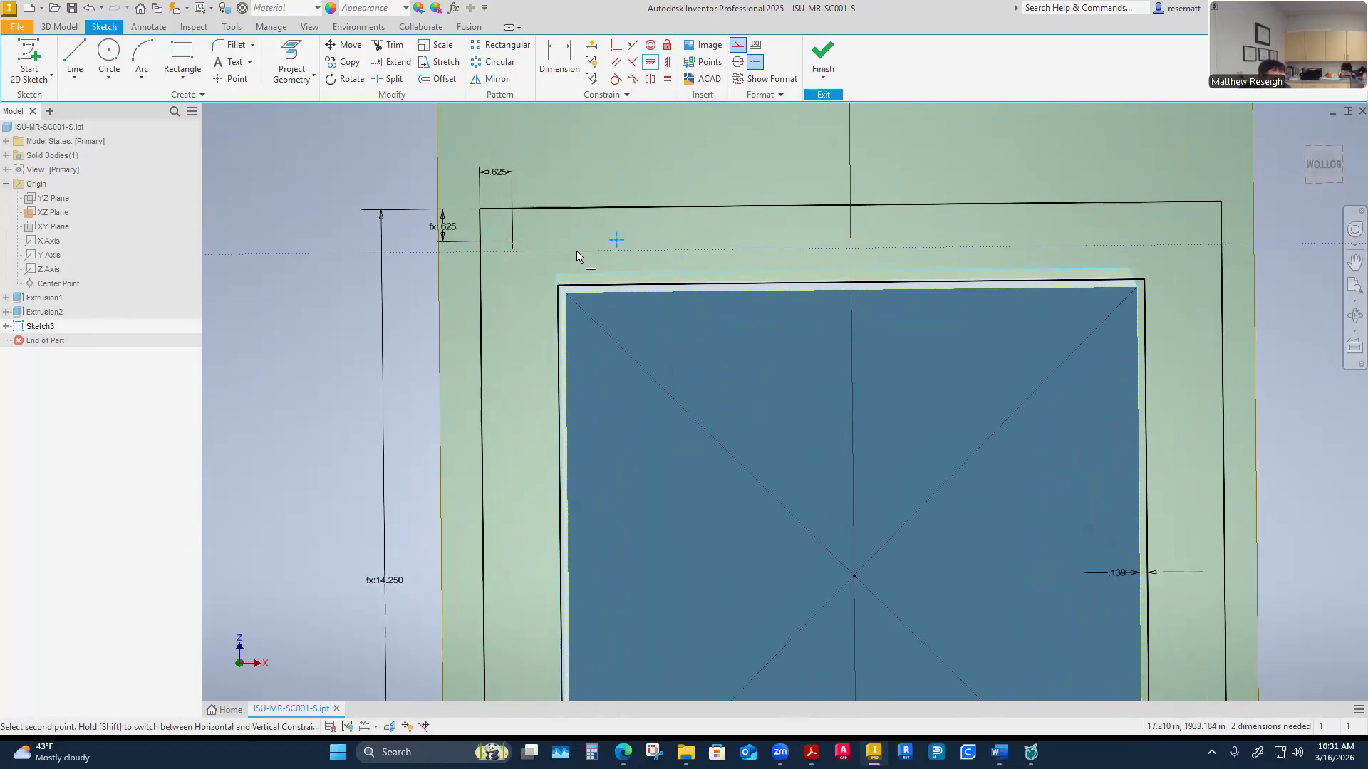
click(511, 244)
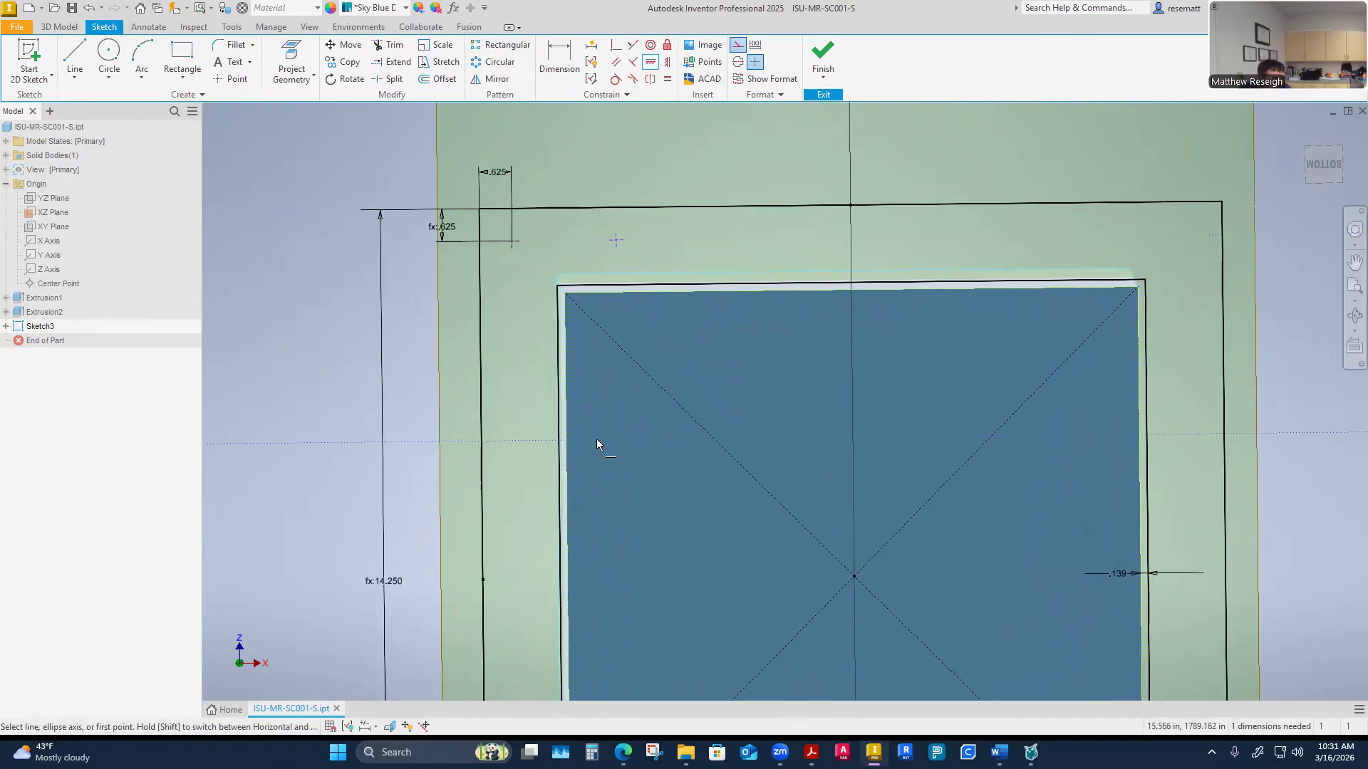
key(Escape)
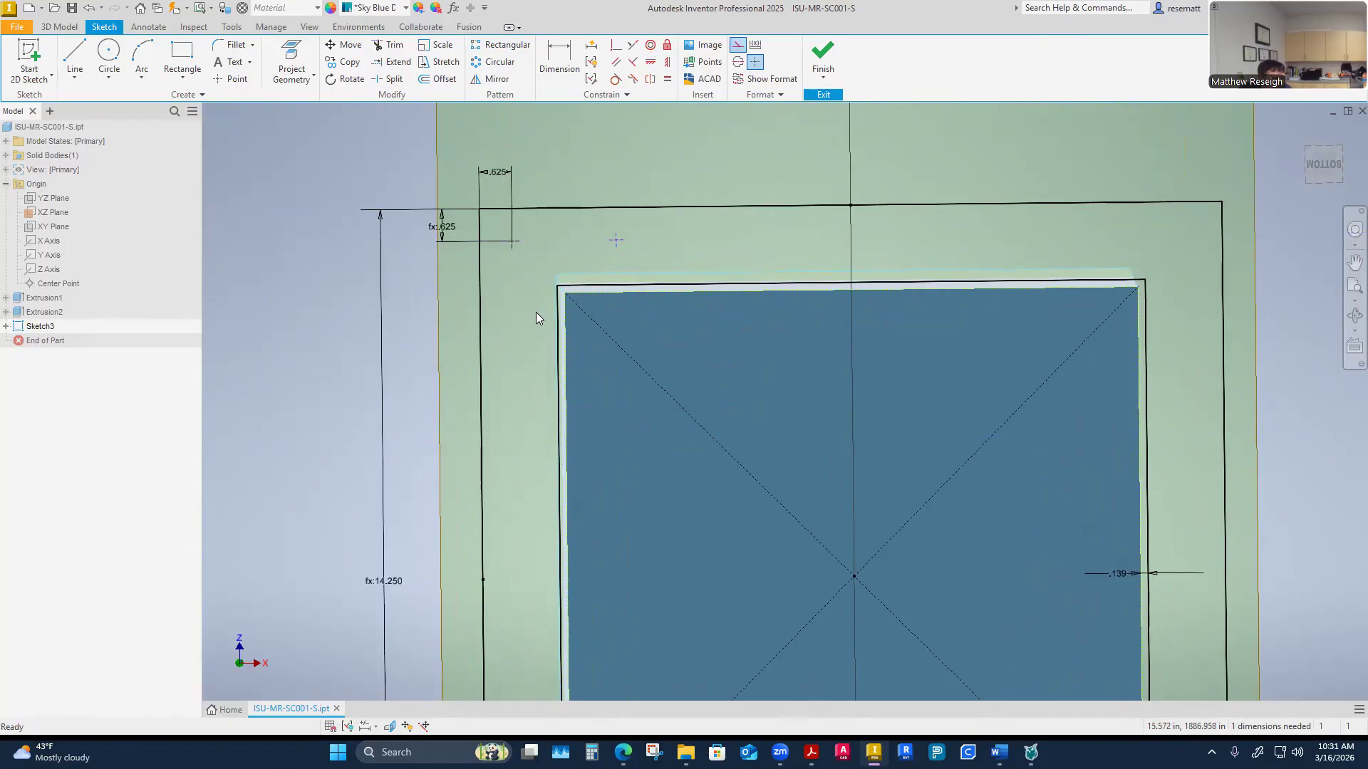
Dimension the spacing between the two hole center points as 4 in
click(563, 64)
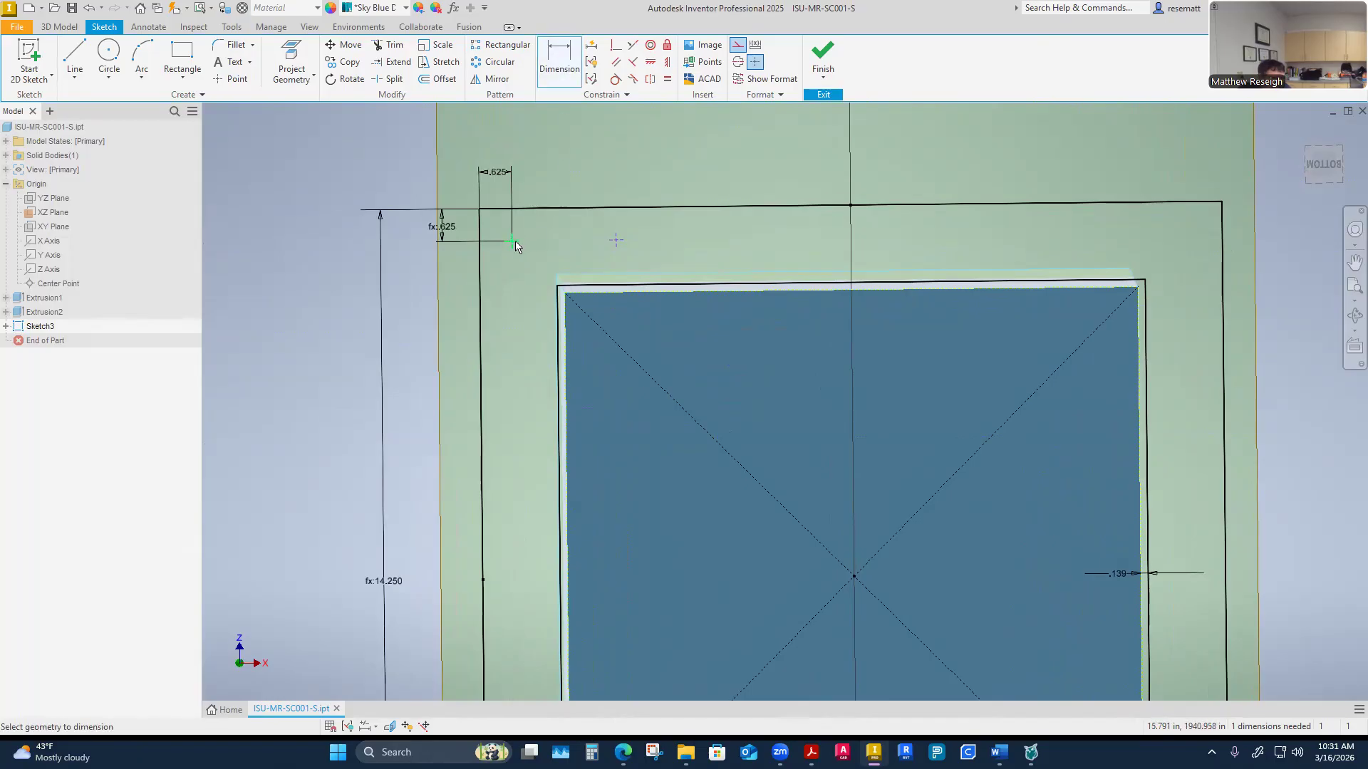
click(614, 243)
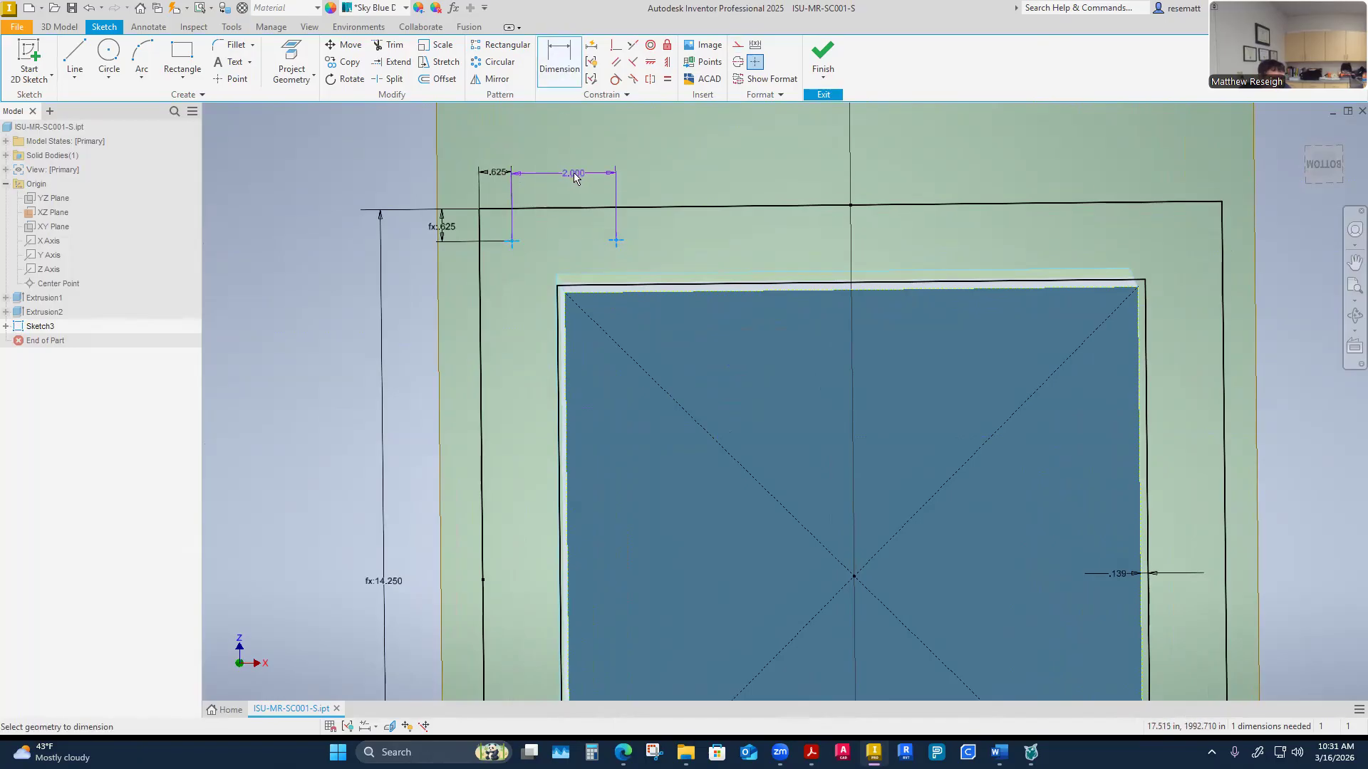
click(566, 178)
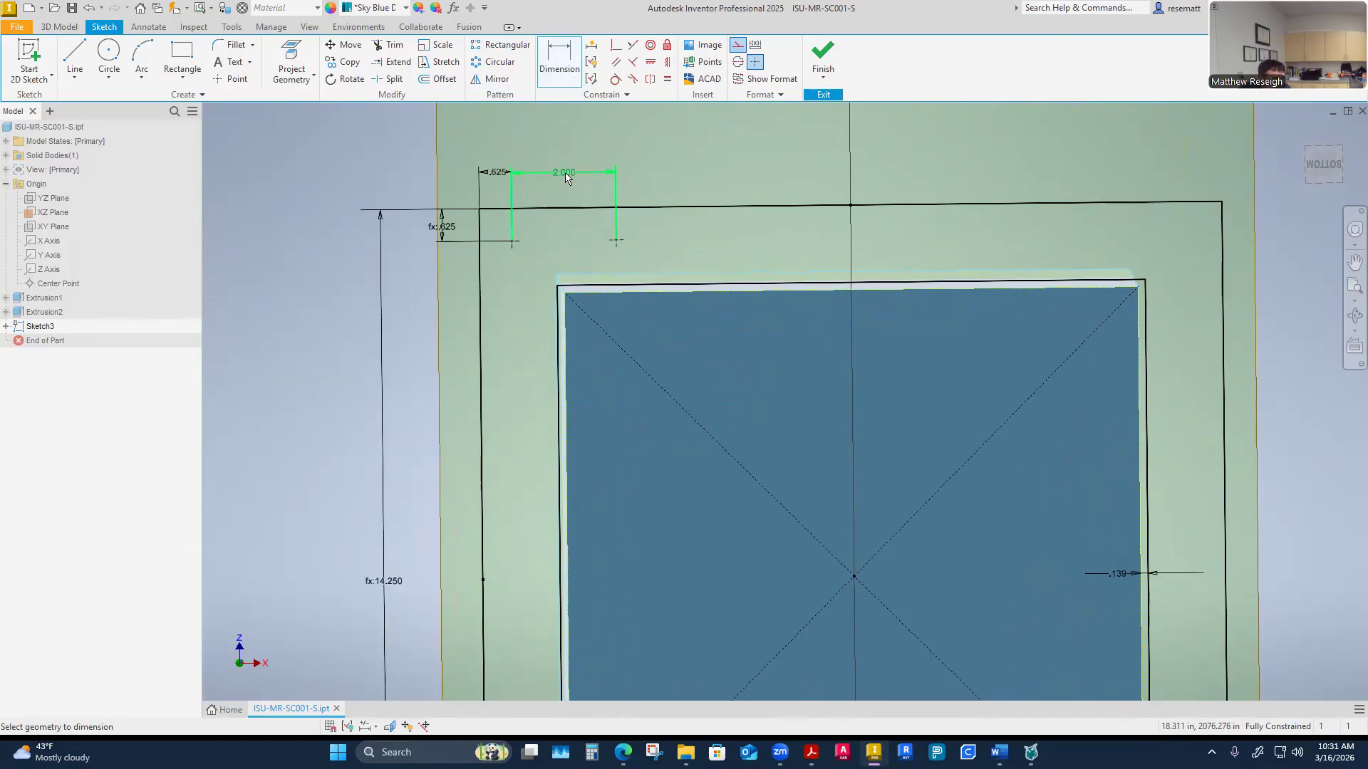
text(4)
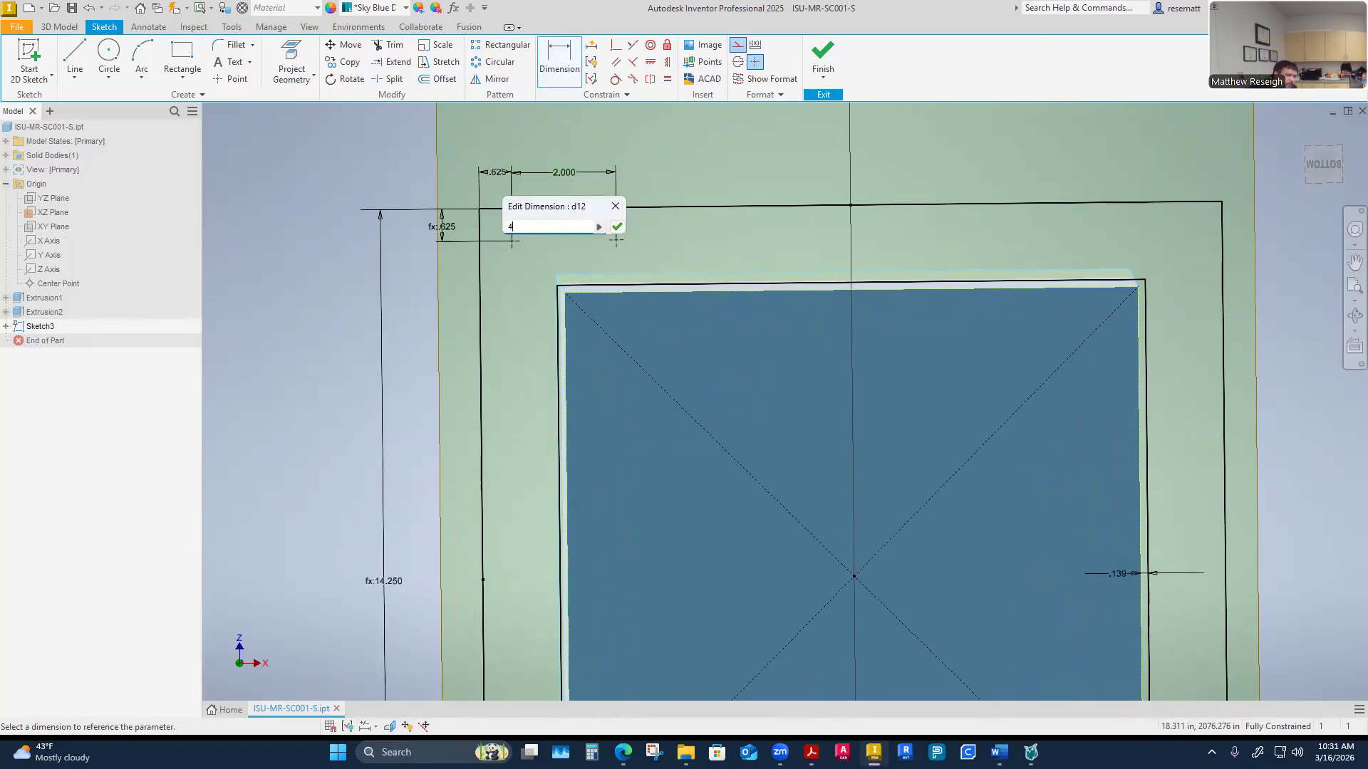
key(Return)
scroll(388, 505, down, 3)
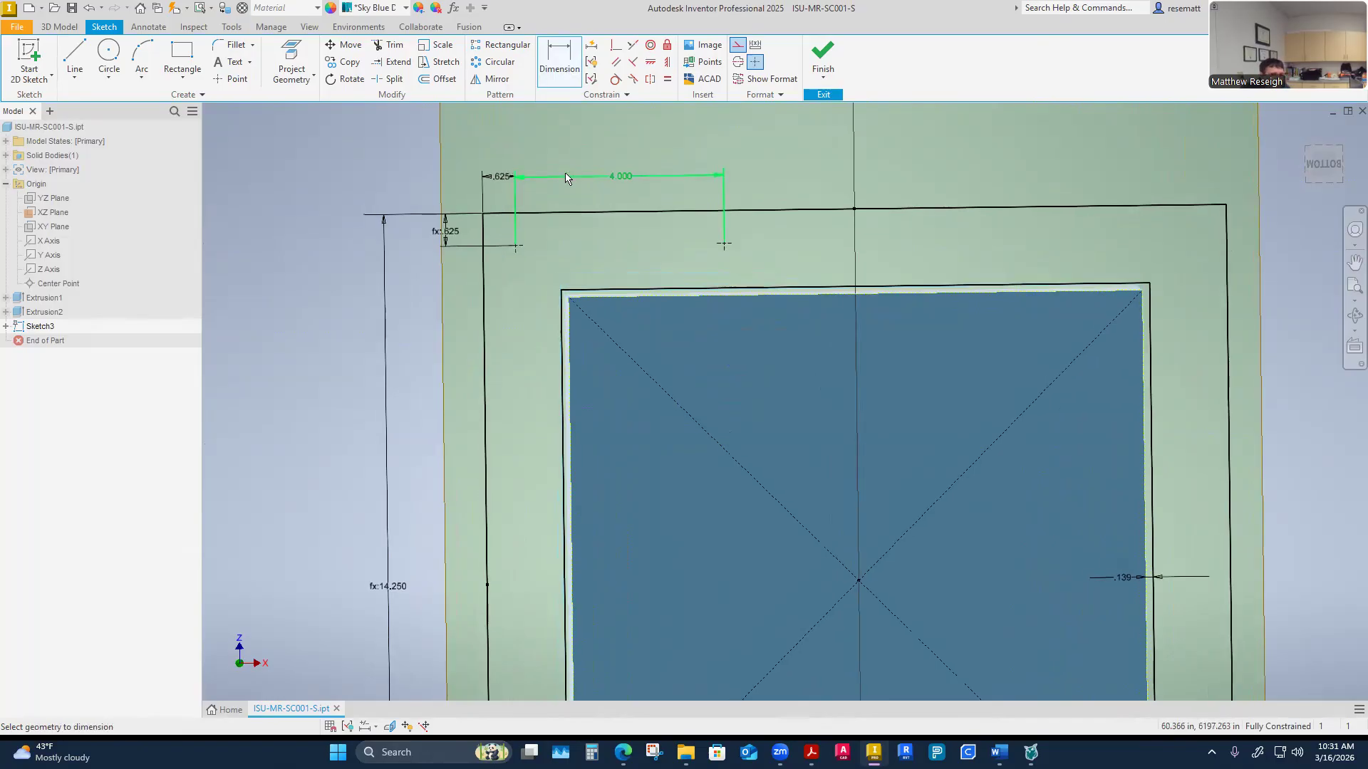
scroll(389, 505, up, 2)
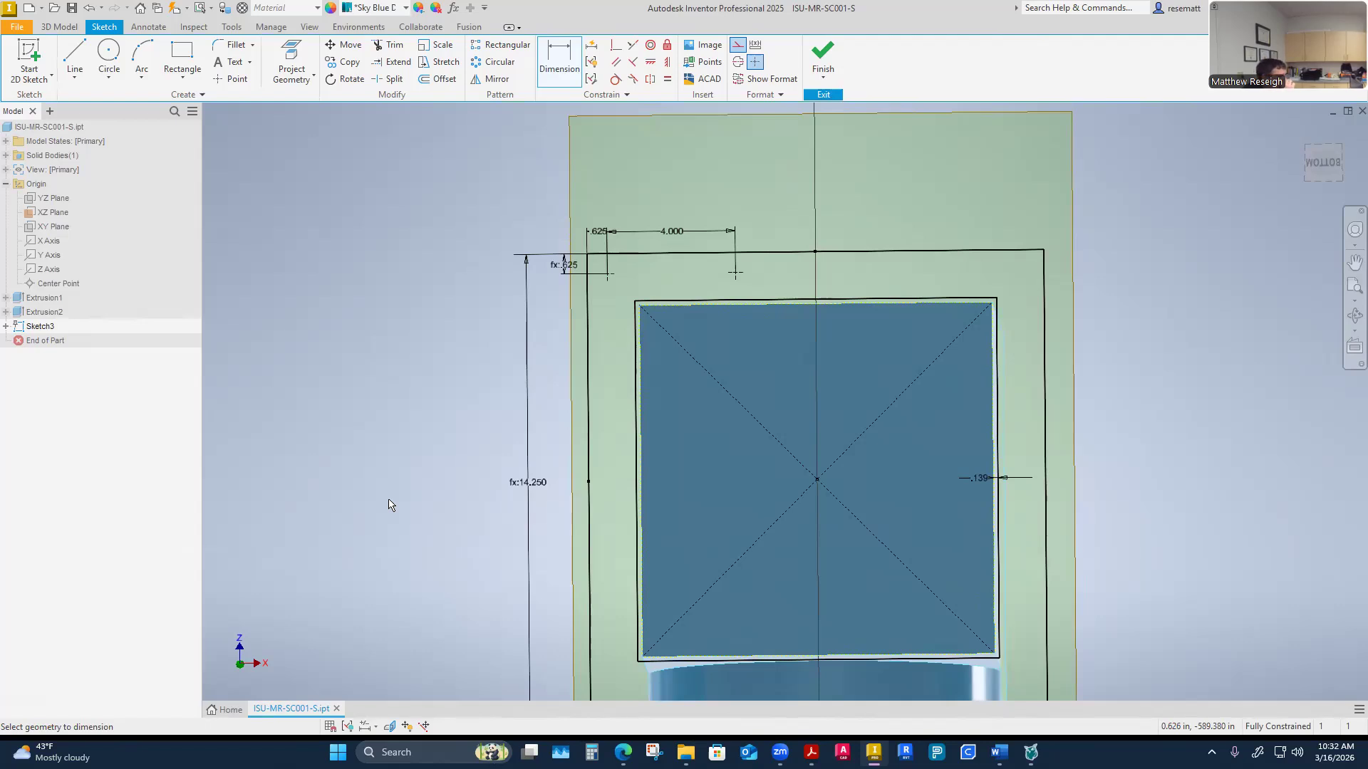
scroll(388, 504, up, 2)
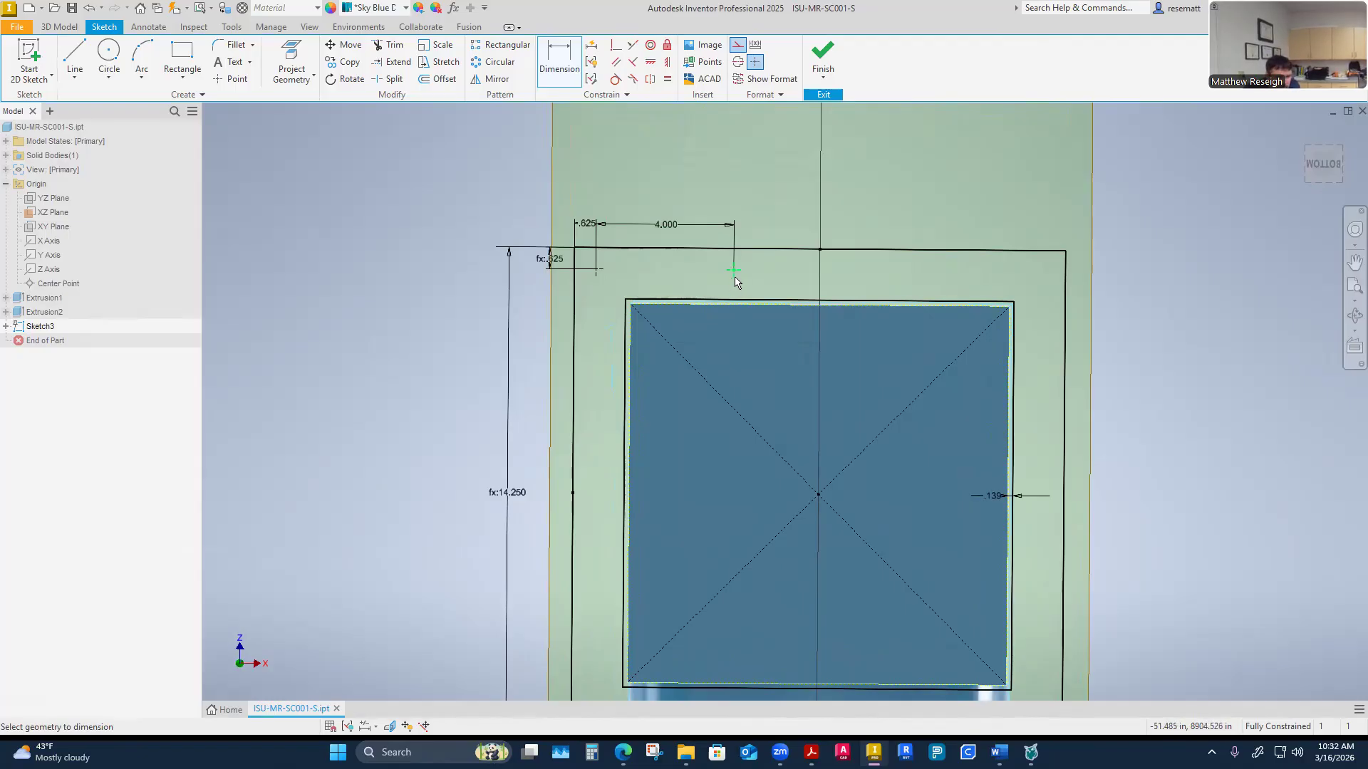
click(650, 61)
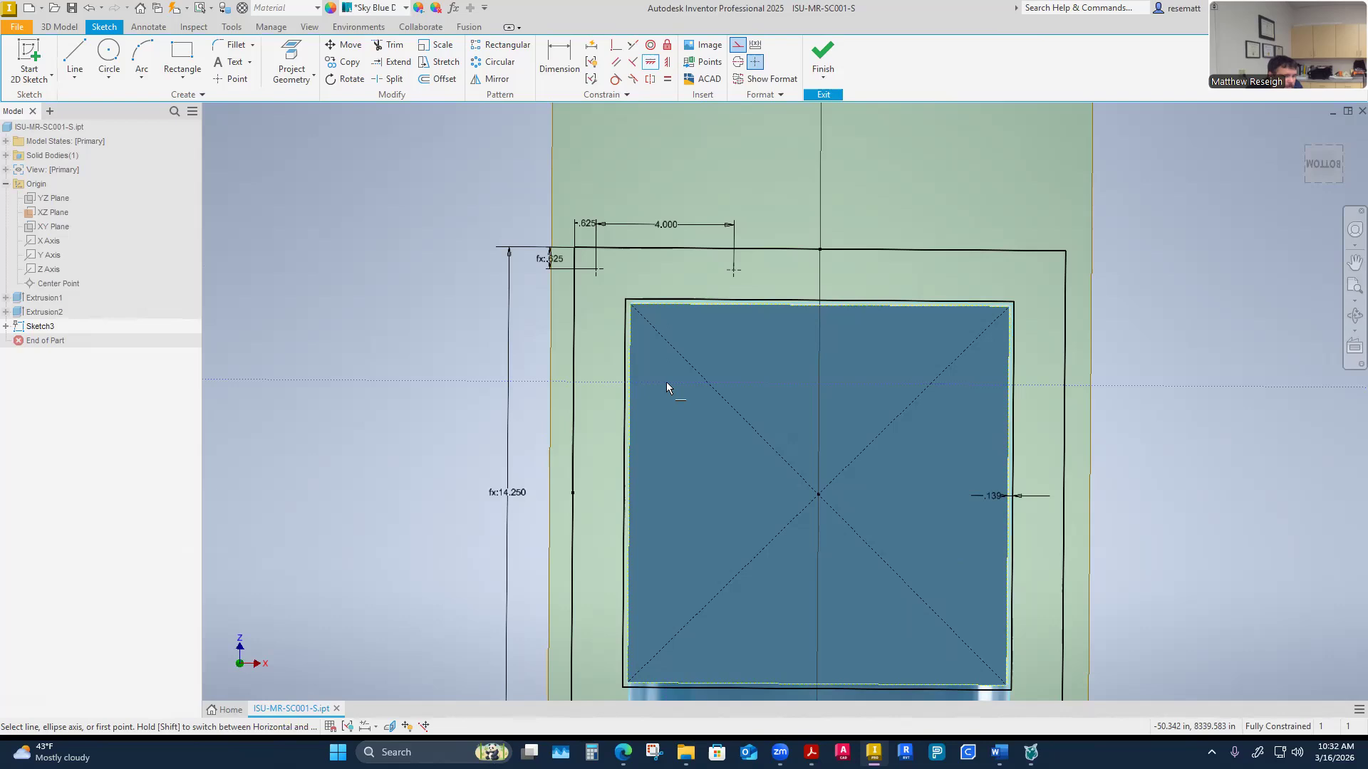
key(Escape)
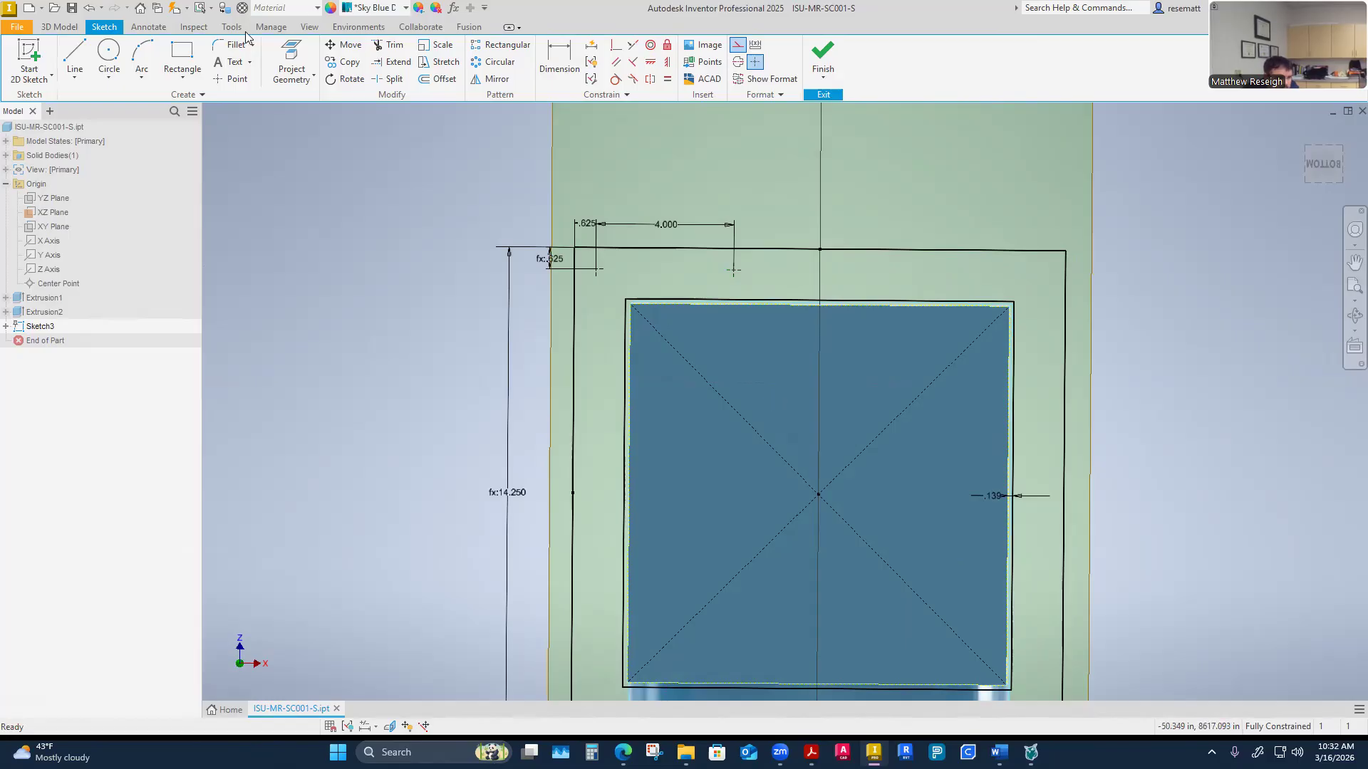
Place a center point near the flange's upper right corner
click(234, 80)
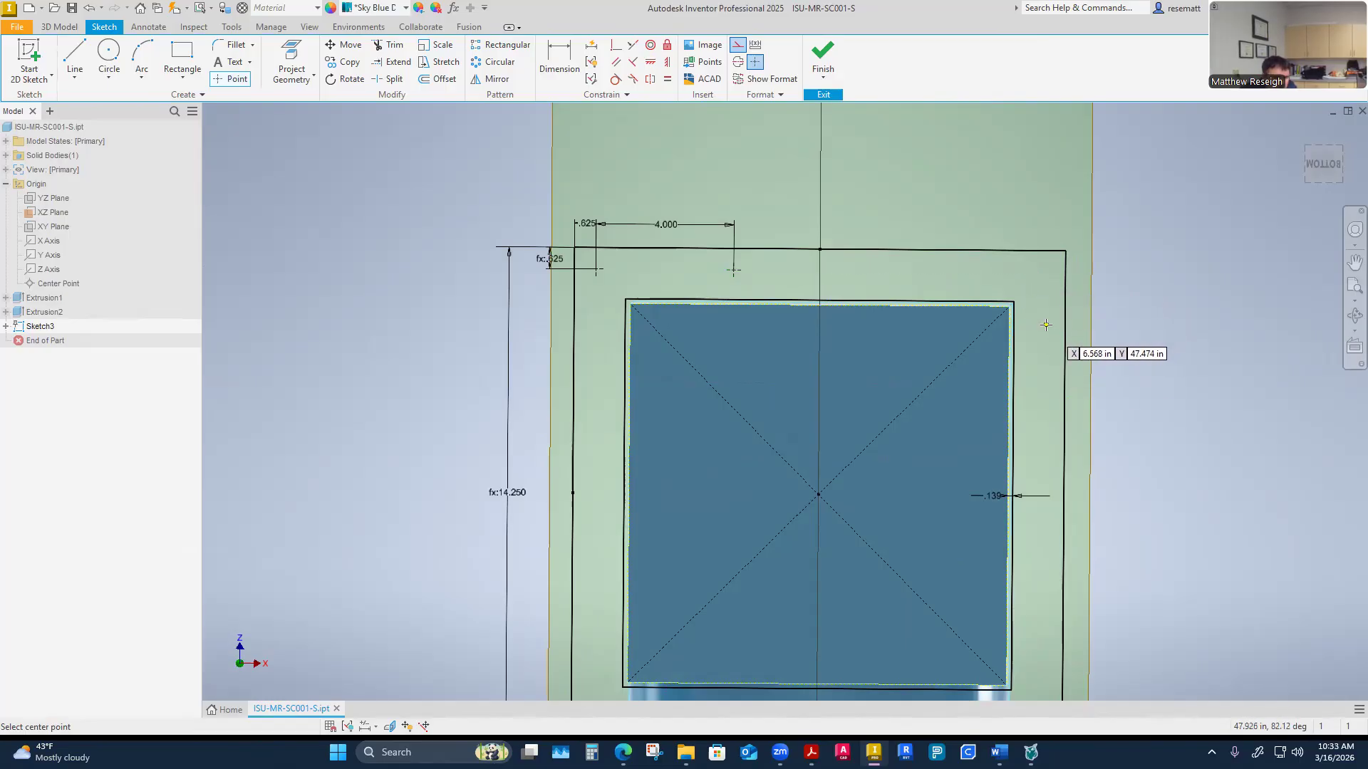
click(1047, 289)
right_click(1057, 316)
click(1101, 318)
right_click(1006, 184)
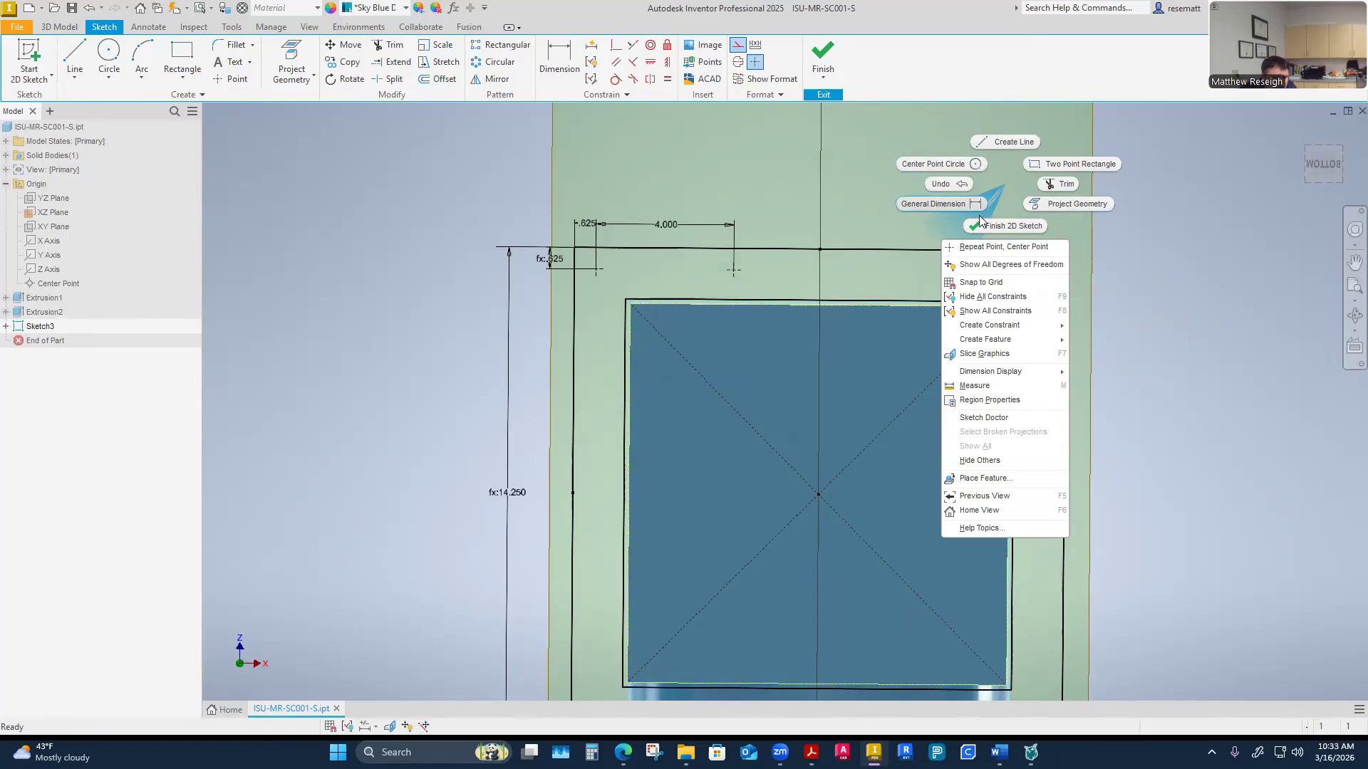
Place another center point to the left of the corner point along the flange's top
click(230, 79)
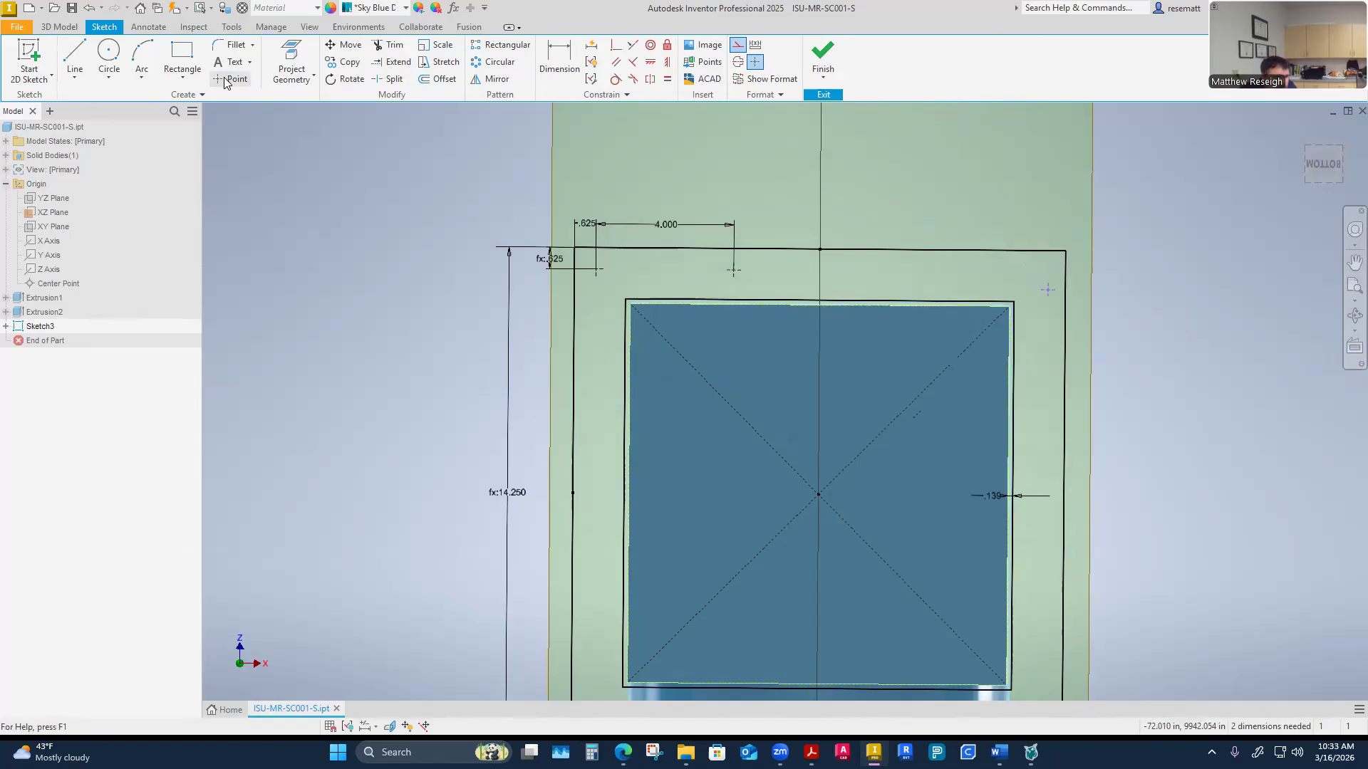
click(944, 276)
right_click(955, 279)
click(996, 287)
Dimension the corner point from the flange's top and right edges, linking both dimensions to the .625 dimension
key(d)
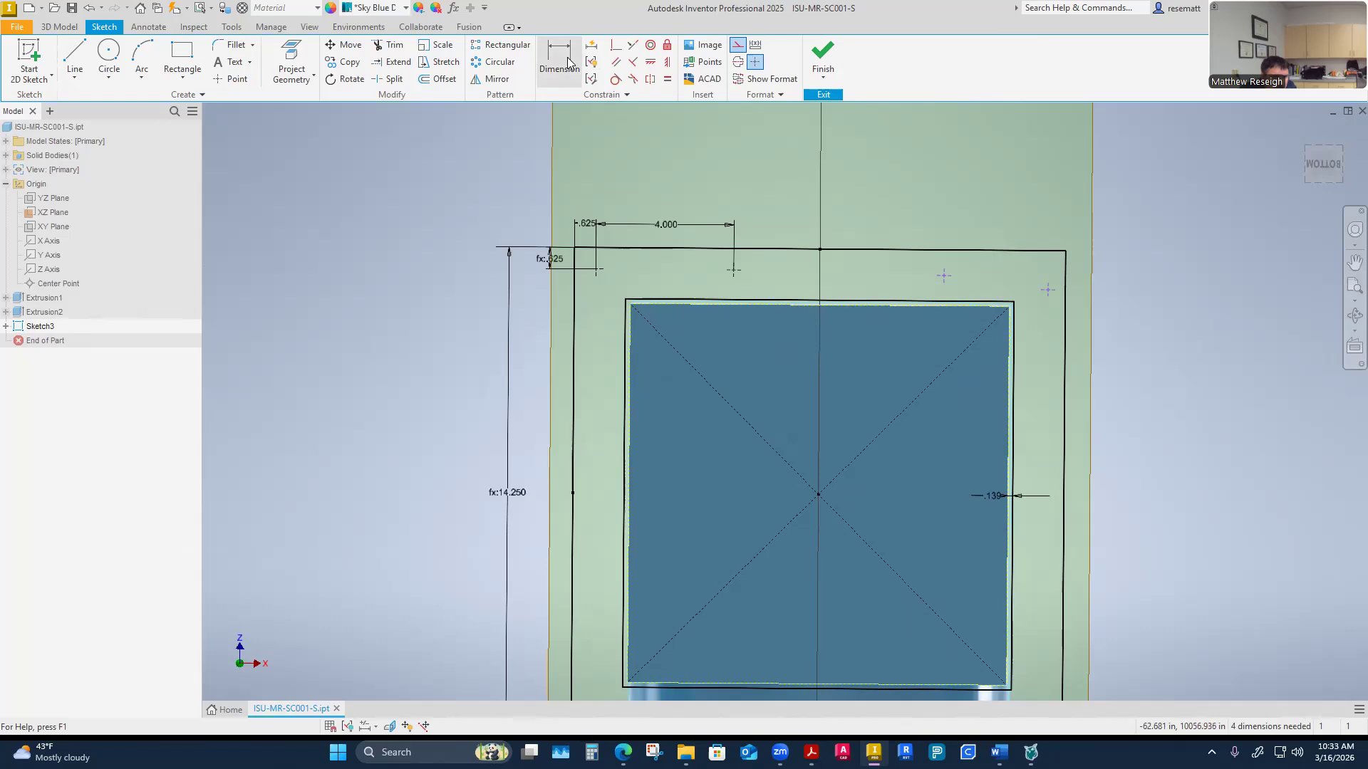
click(1053, 251)
click(1048, 290)
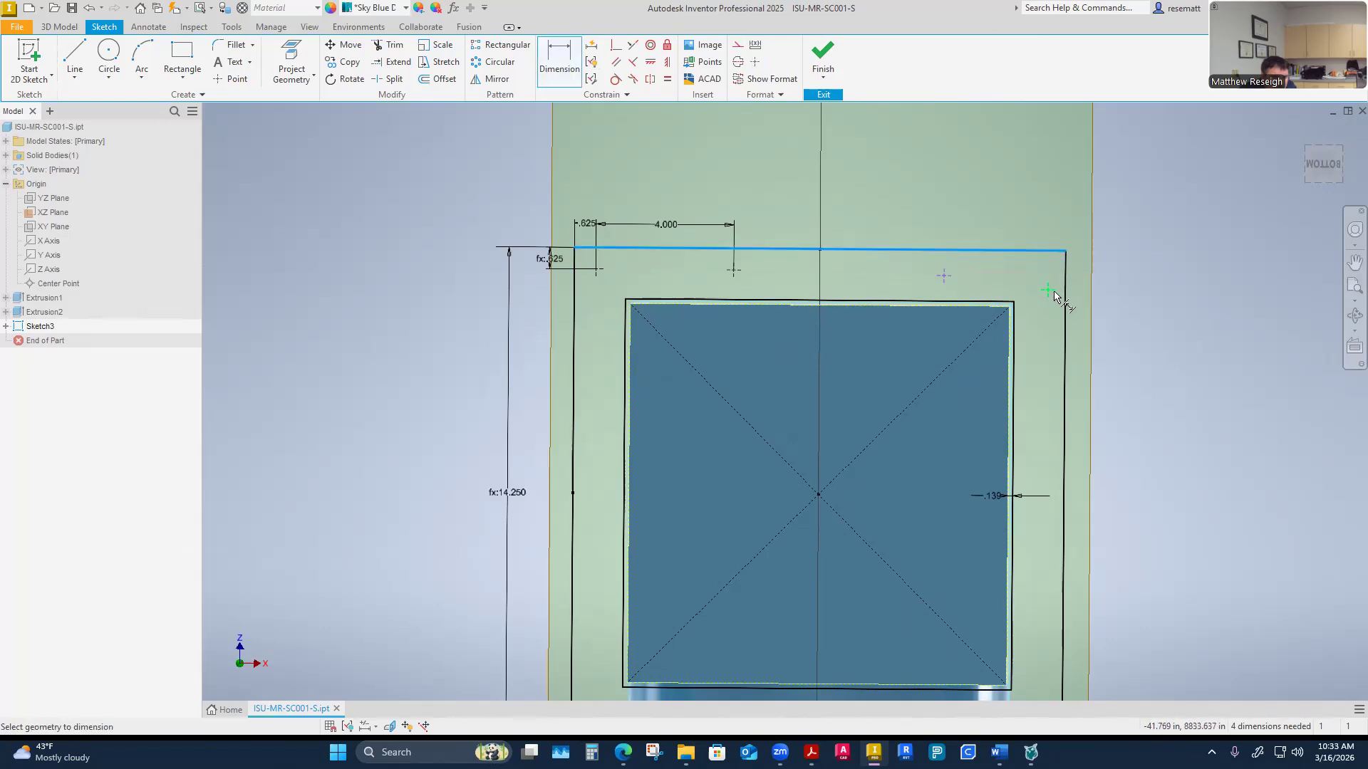
click(1099, 272)
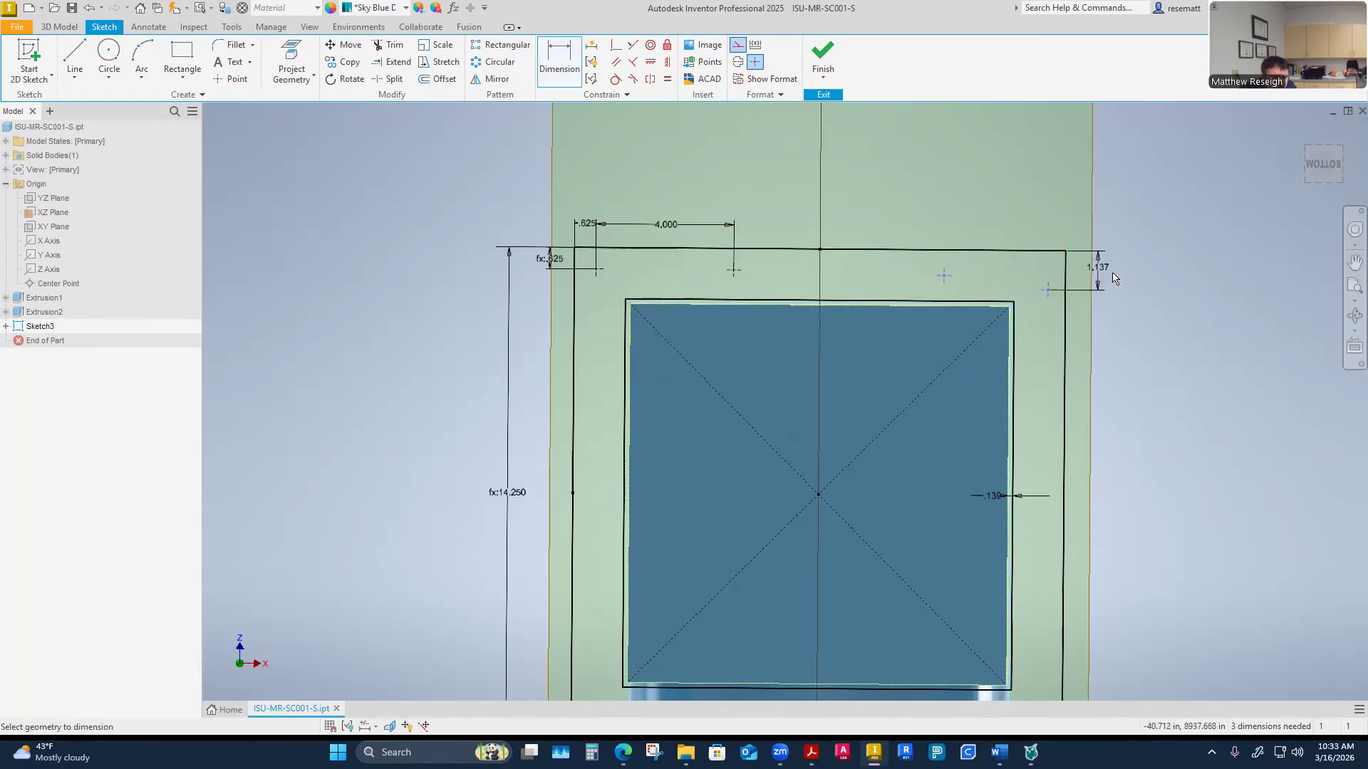
click(583, 223)
click(1145, 321)
click(1065, 303)
click(1048, 273)
click(1058, 226)
click(1059, 226)
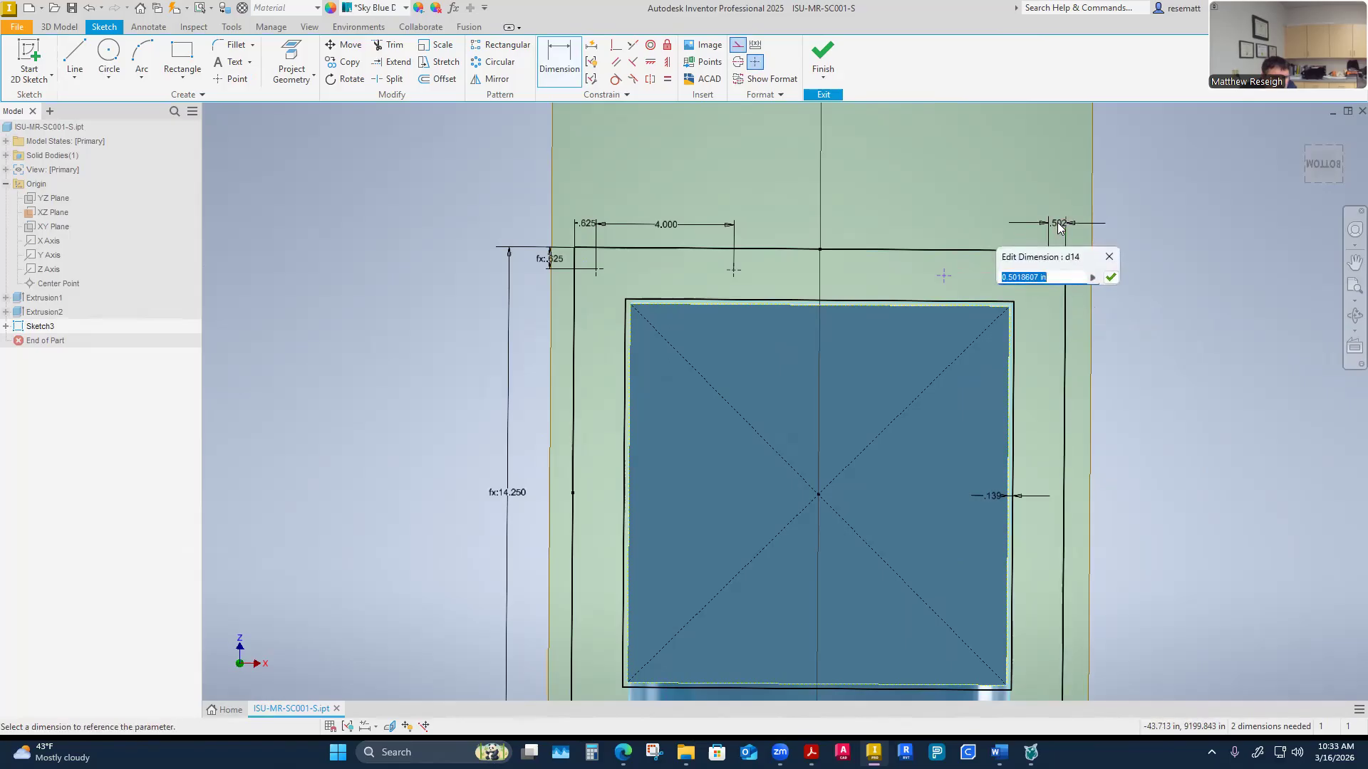
click(586, 227)
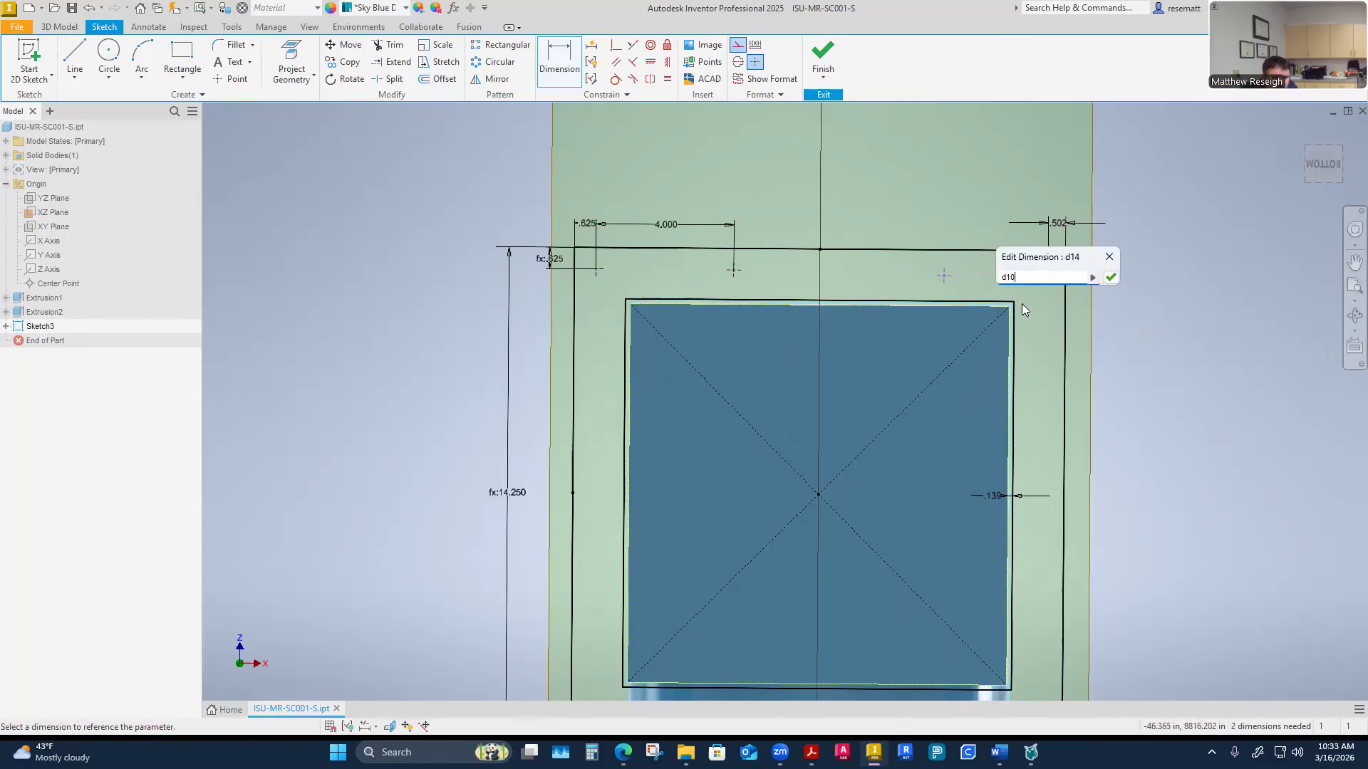
click(1111, 278)
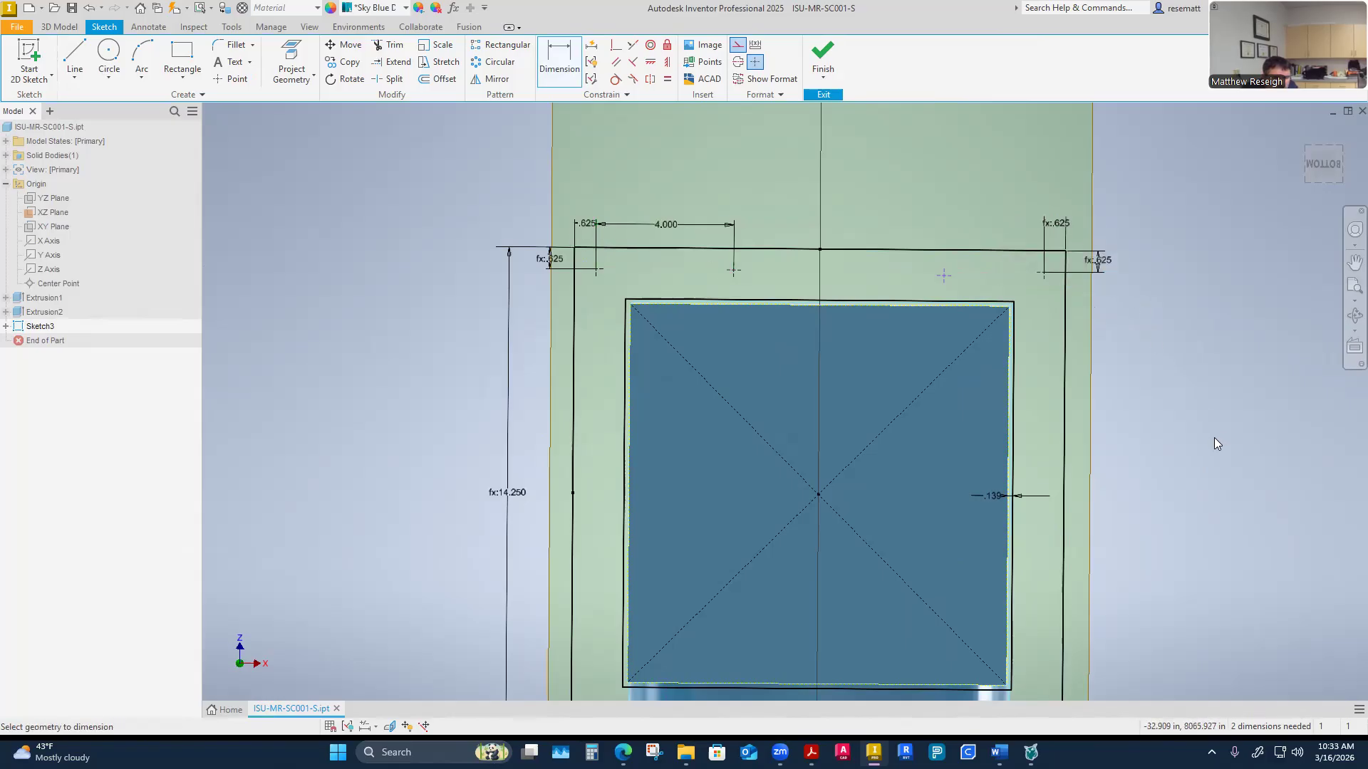
Try to constrain the second point horizontally with the corner hole point
click(650, 62)
click(943, 276)
click(1038, 273)
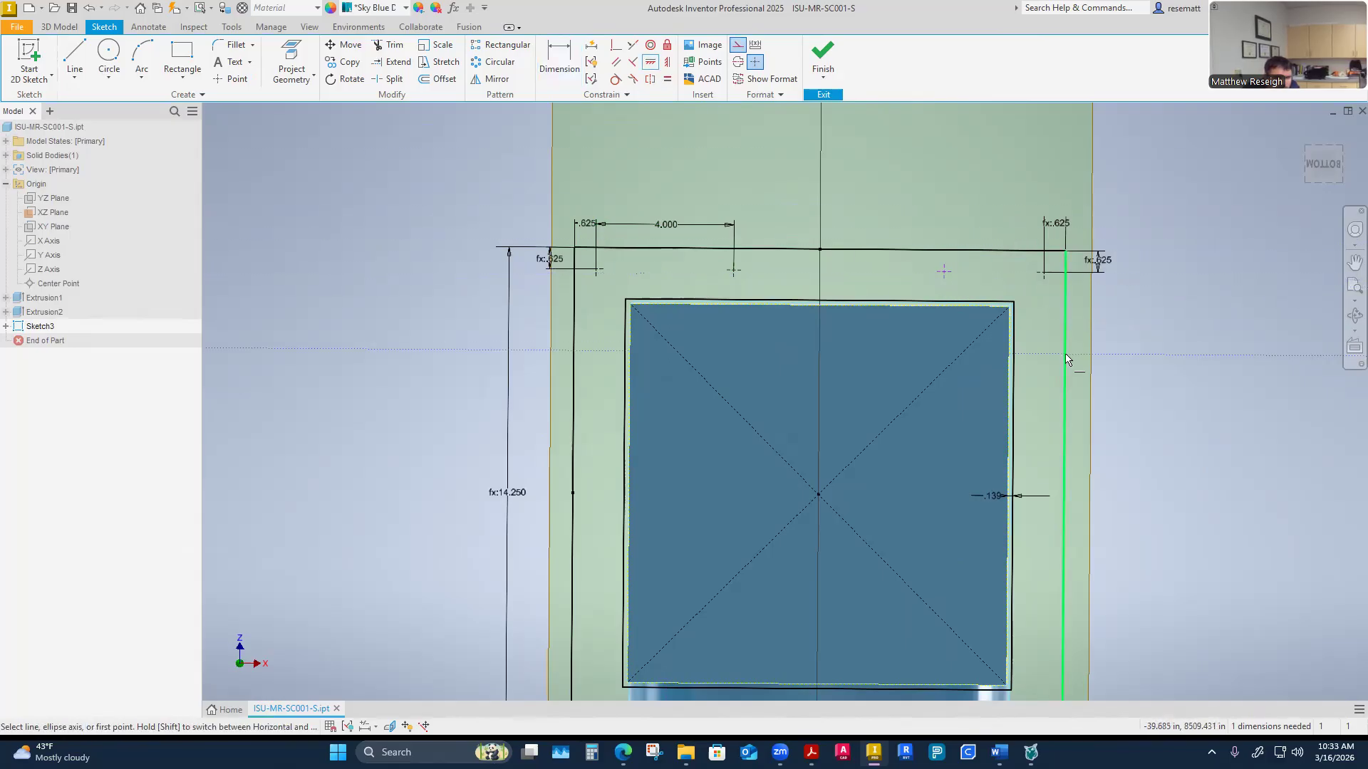
right_click(976, 187)
click(1017, 179)
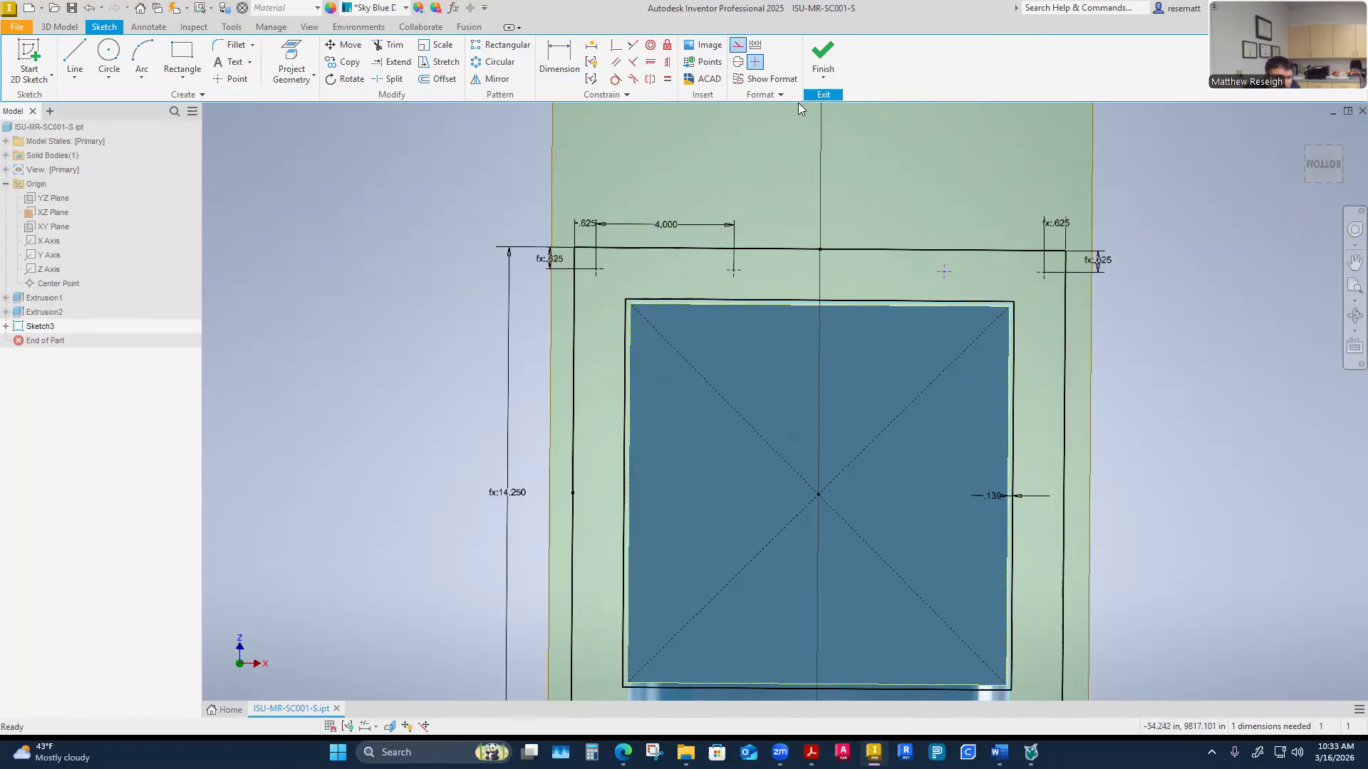
click(615, 45)
click(943, 275)
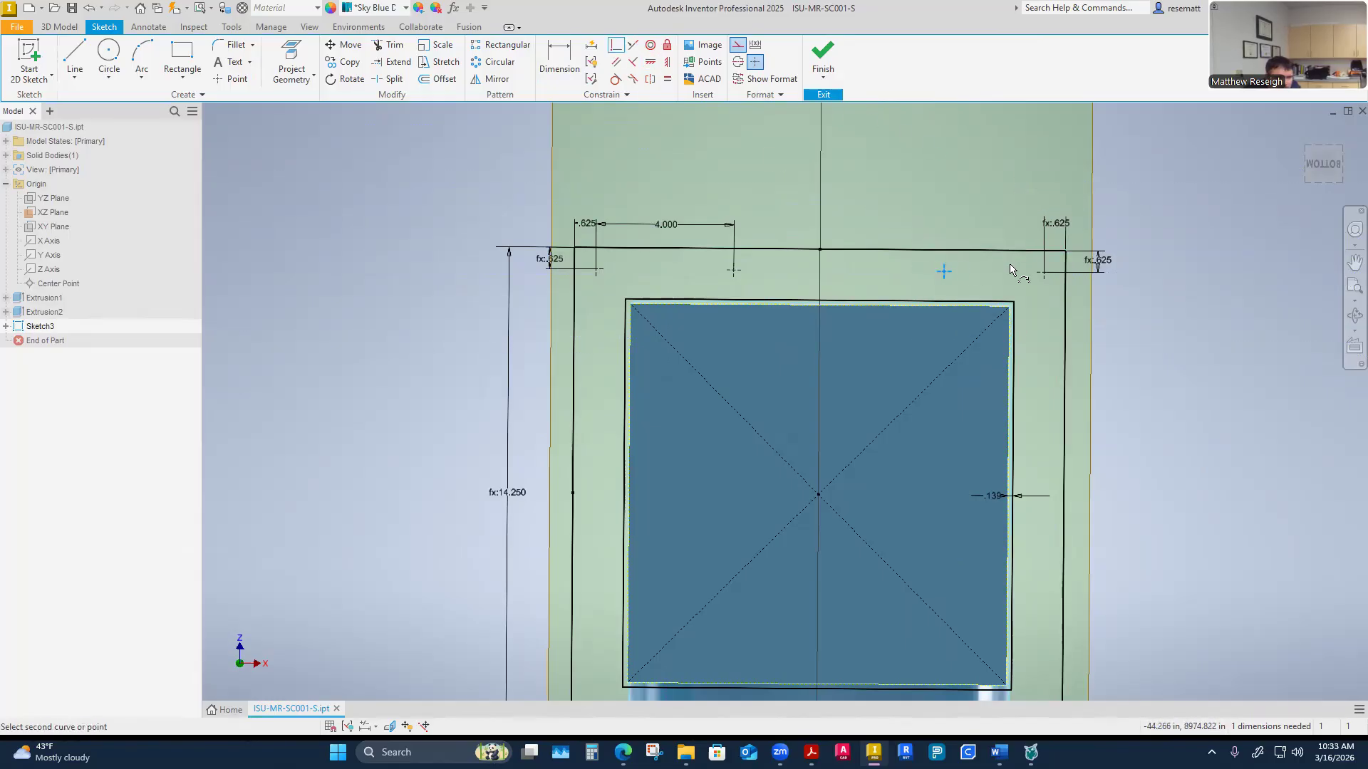
click(1041, 275)
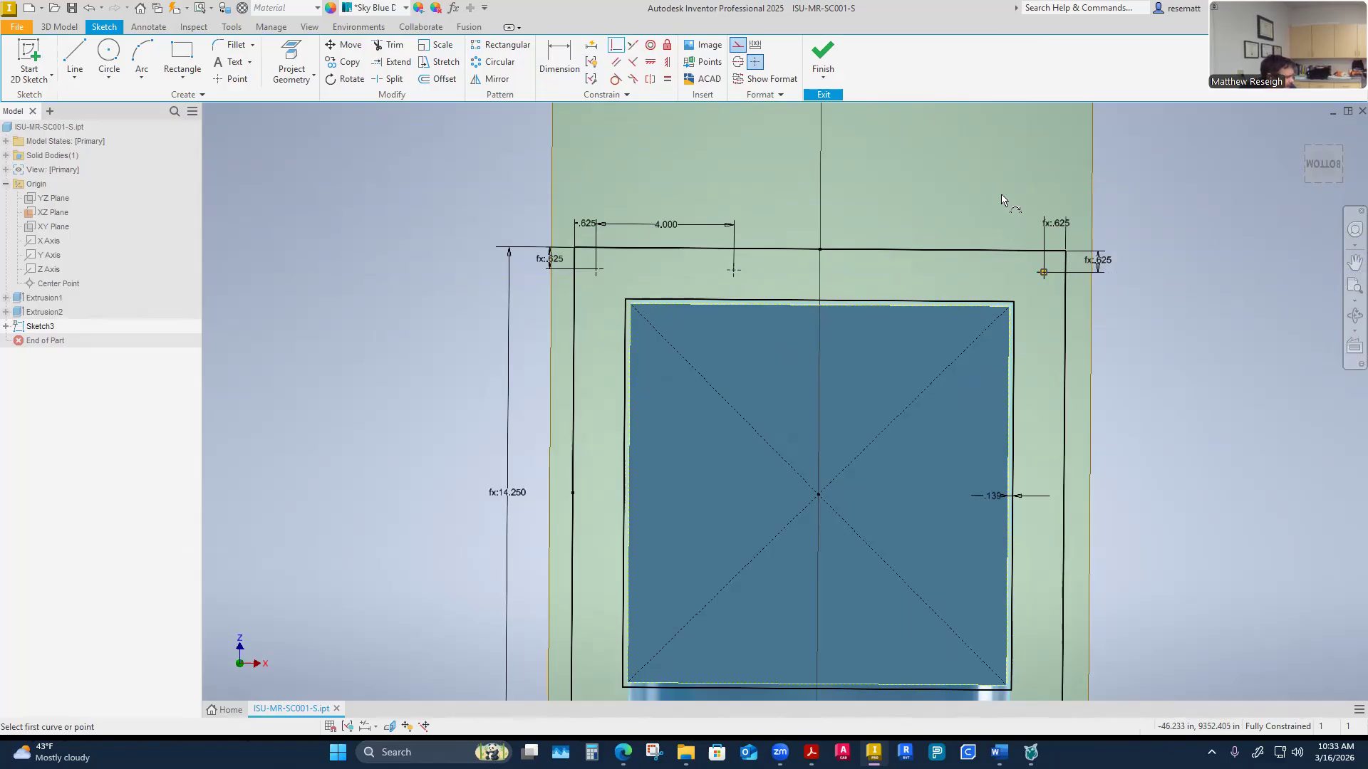
key(Escape)
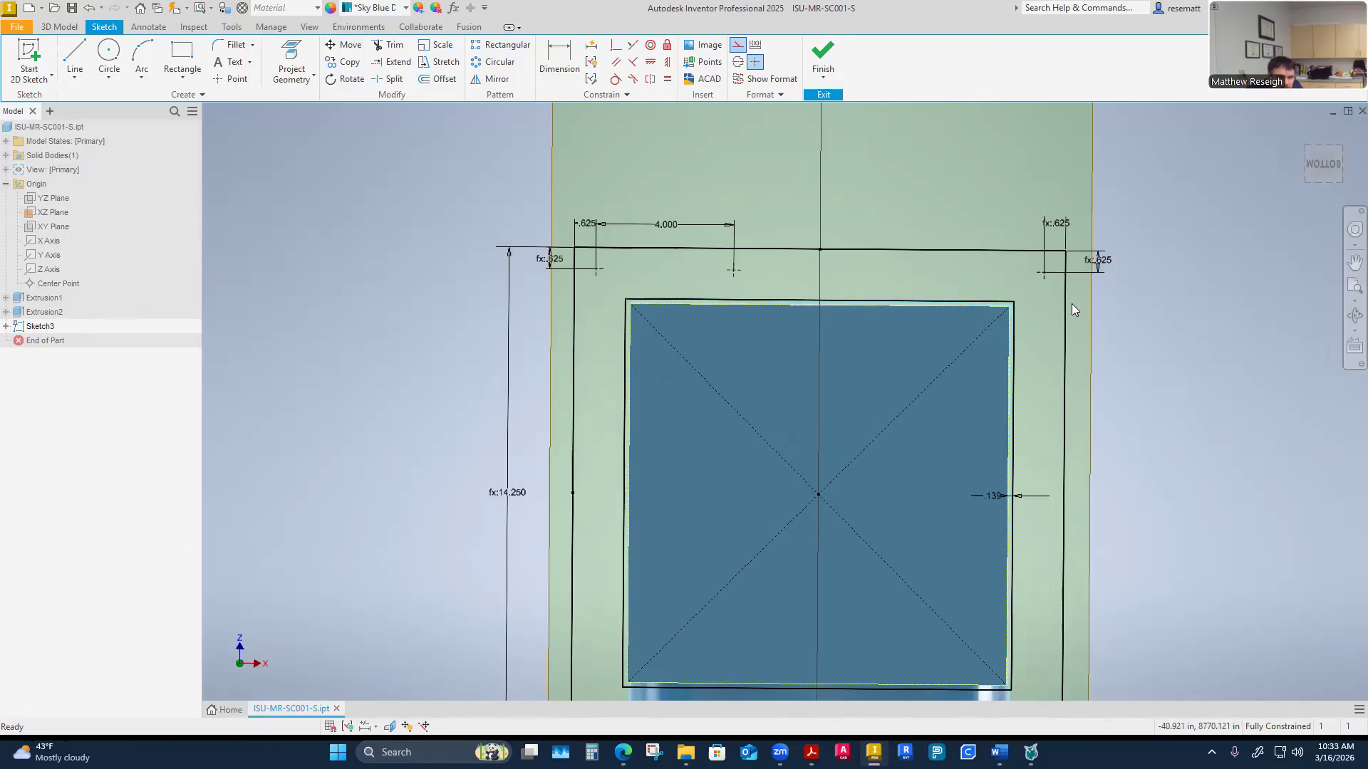
Place a new center point to the left of the corner hole point
click(232, 79)
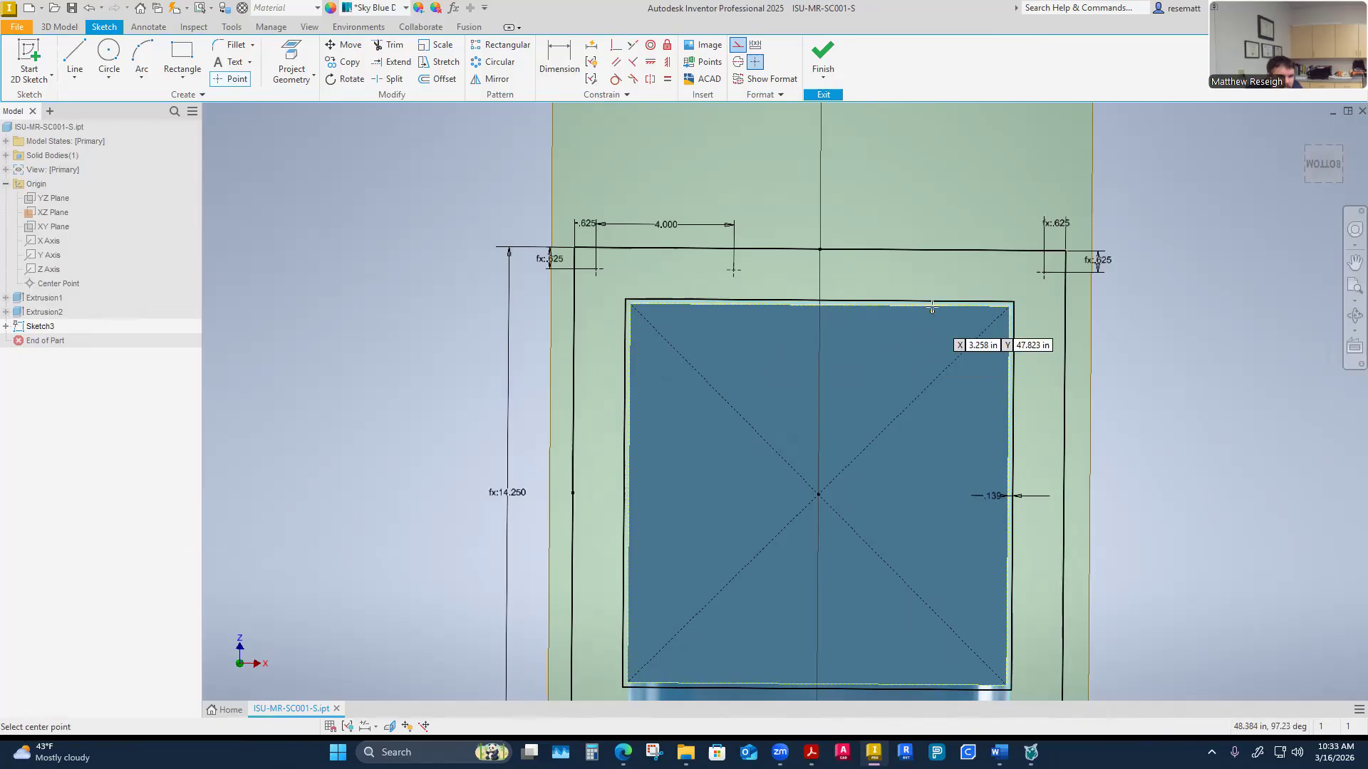
click(915, 271)
key(Escape)
Dimension the spacing between the new point and the corner hole point as 4.375 in
click(559, 60)
key(Escape)
click(559, 60)
click(1044, 272)
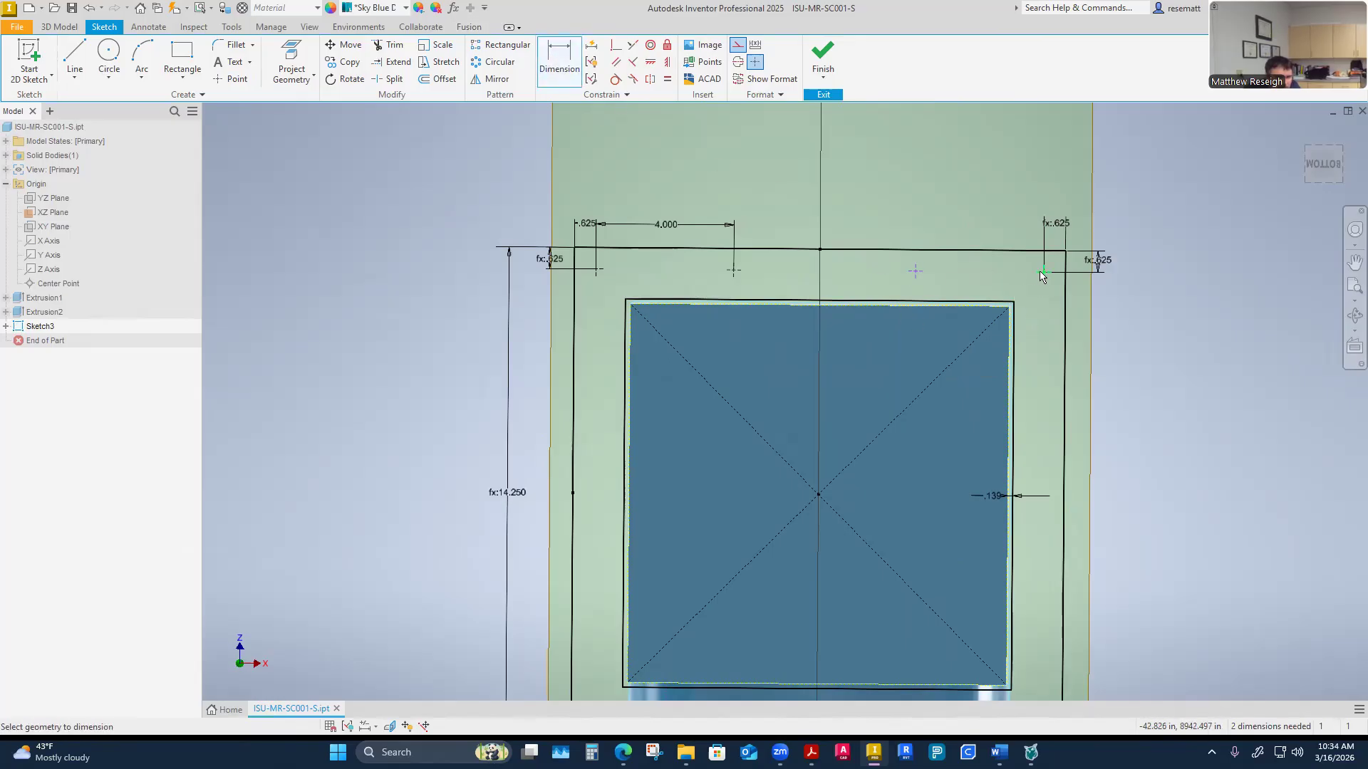
click(915, 271)
click(979, 226)
click(981, 222)
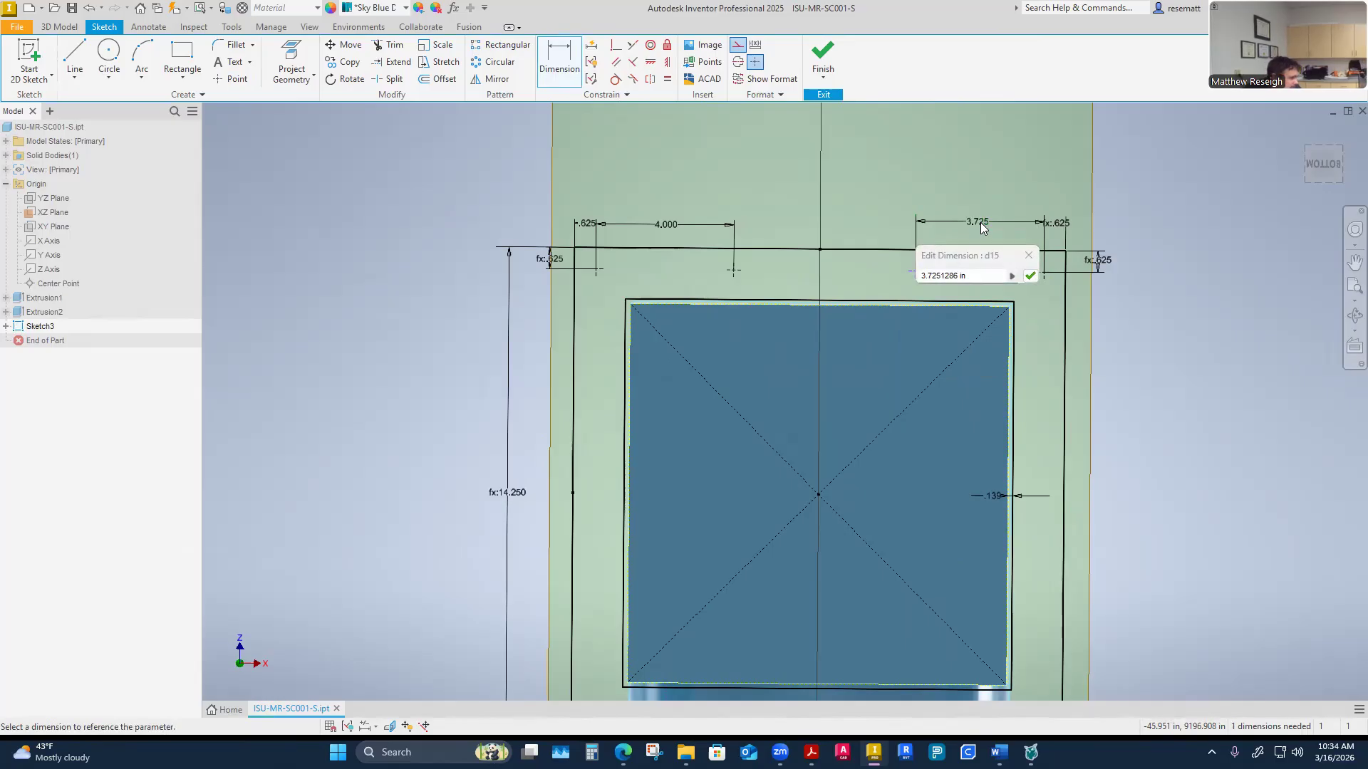
text(4375)
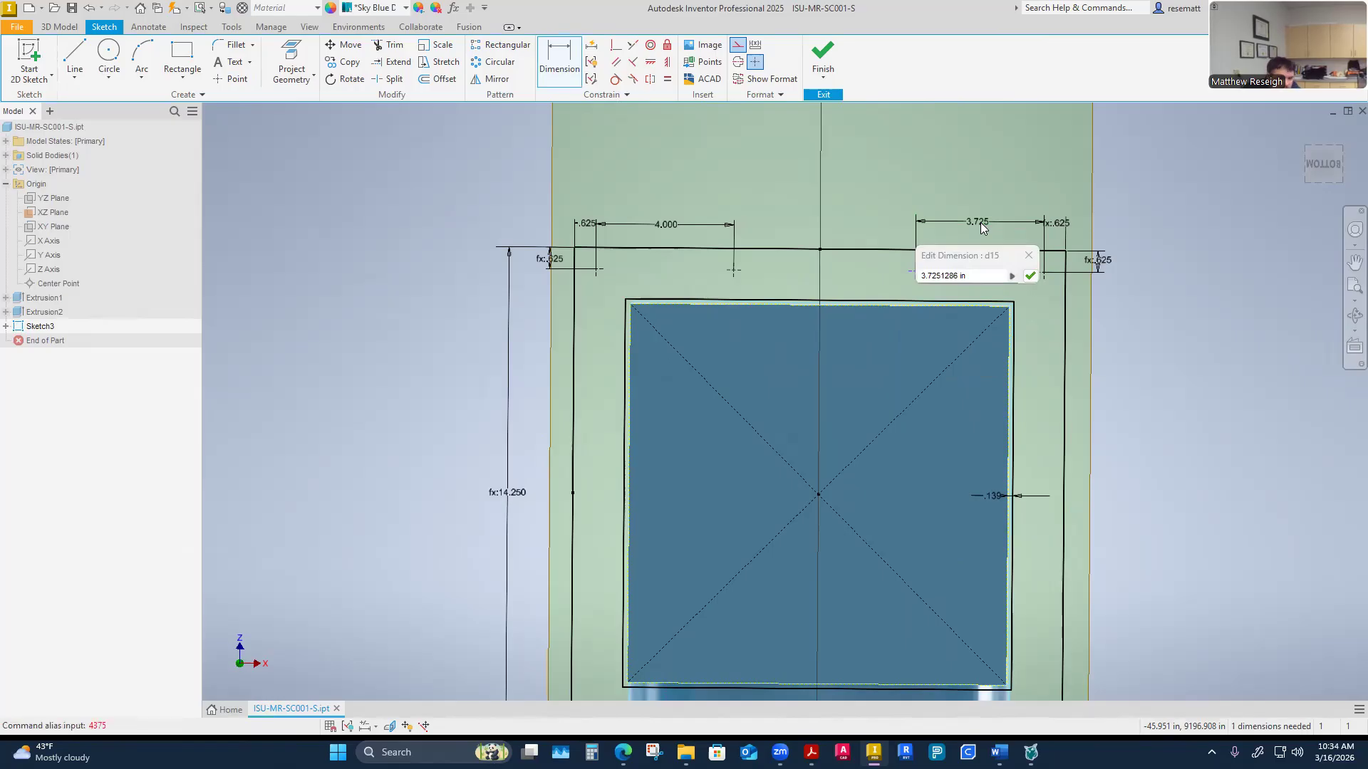
drag(978, 276, 864, 272)
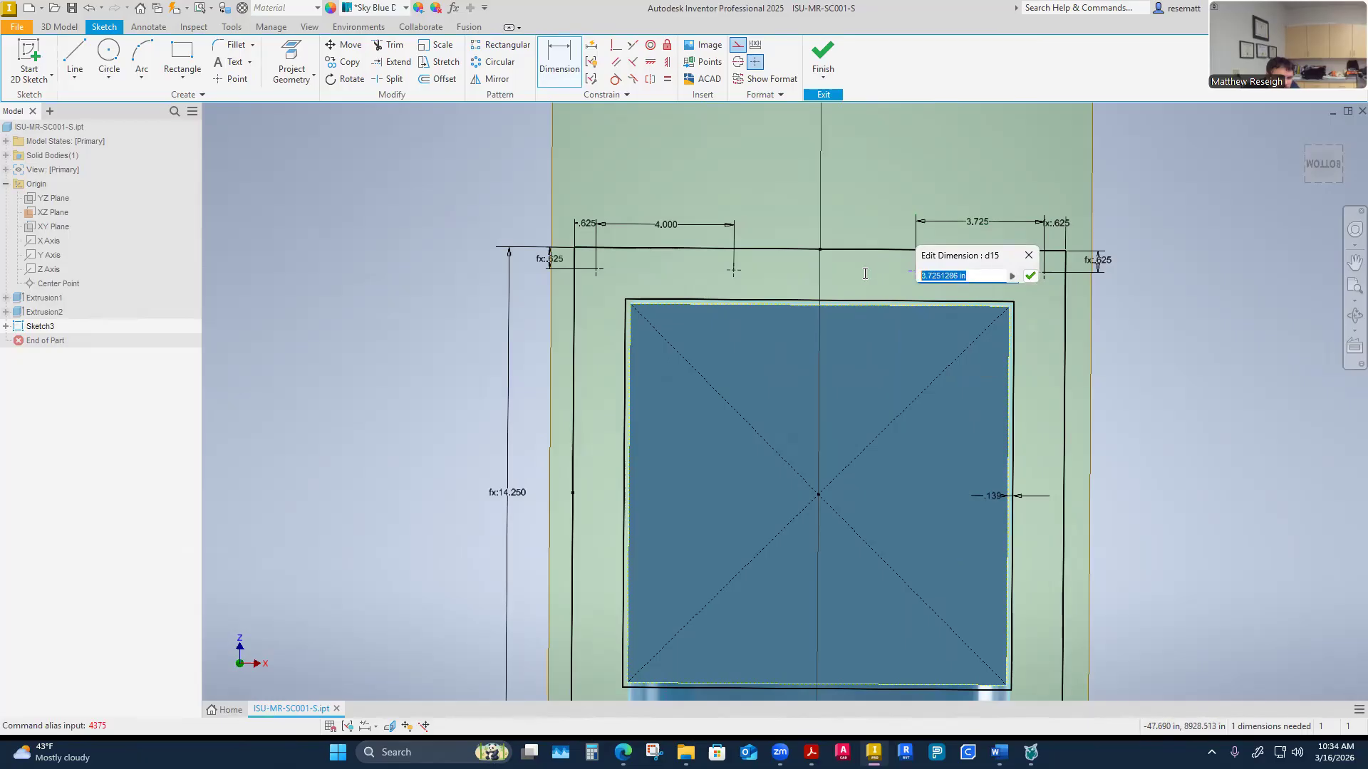
text(4.375)
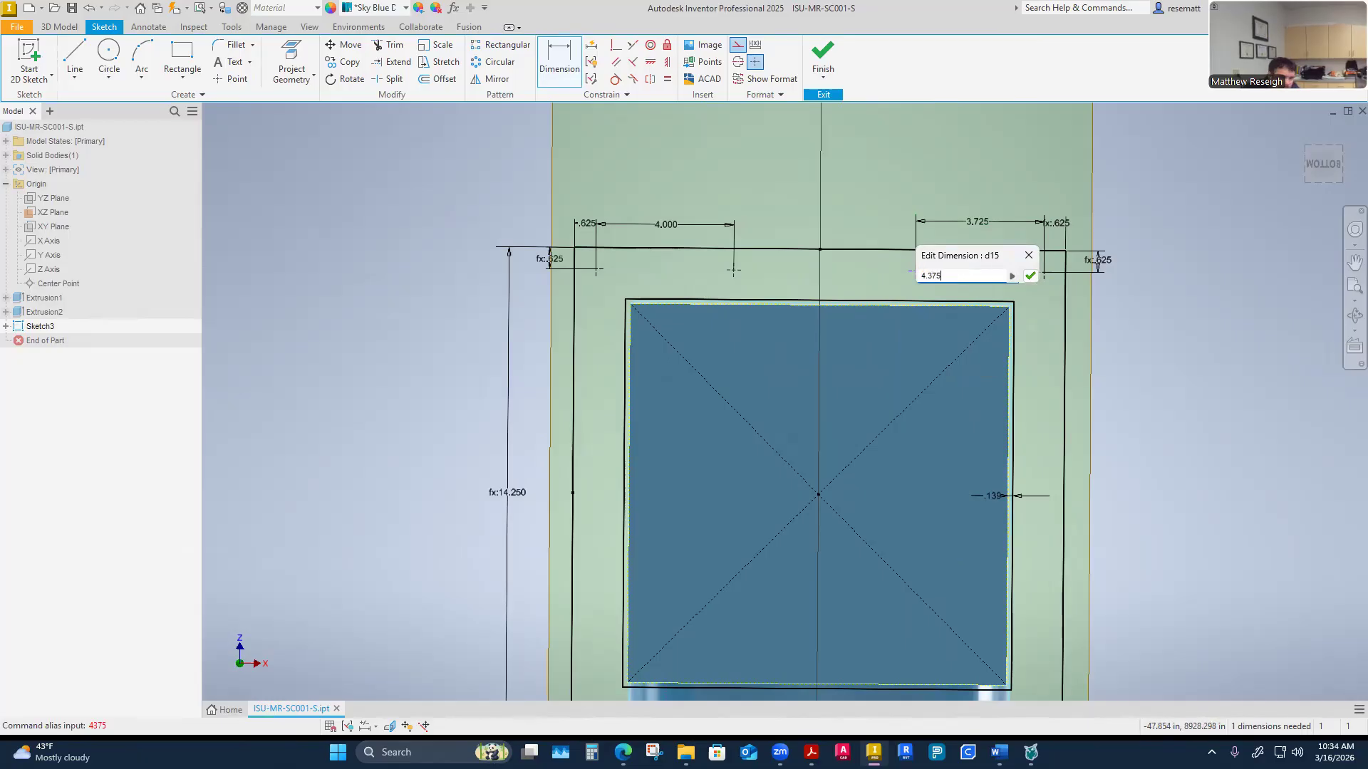
key(Return)
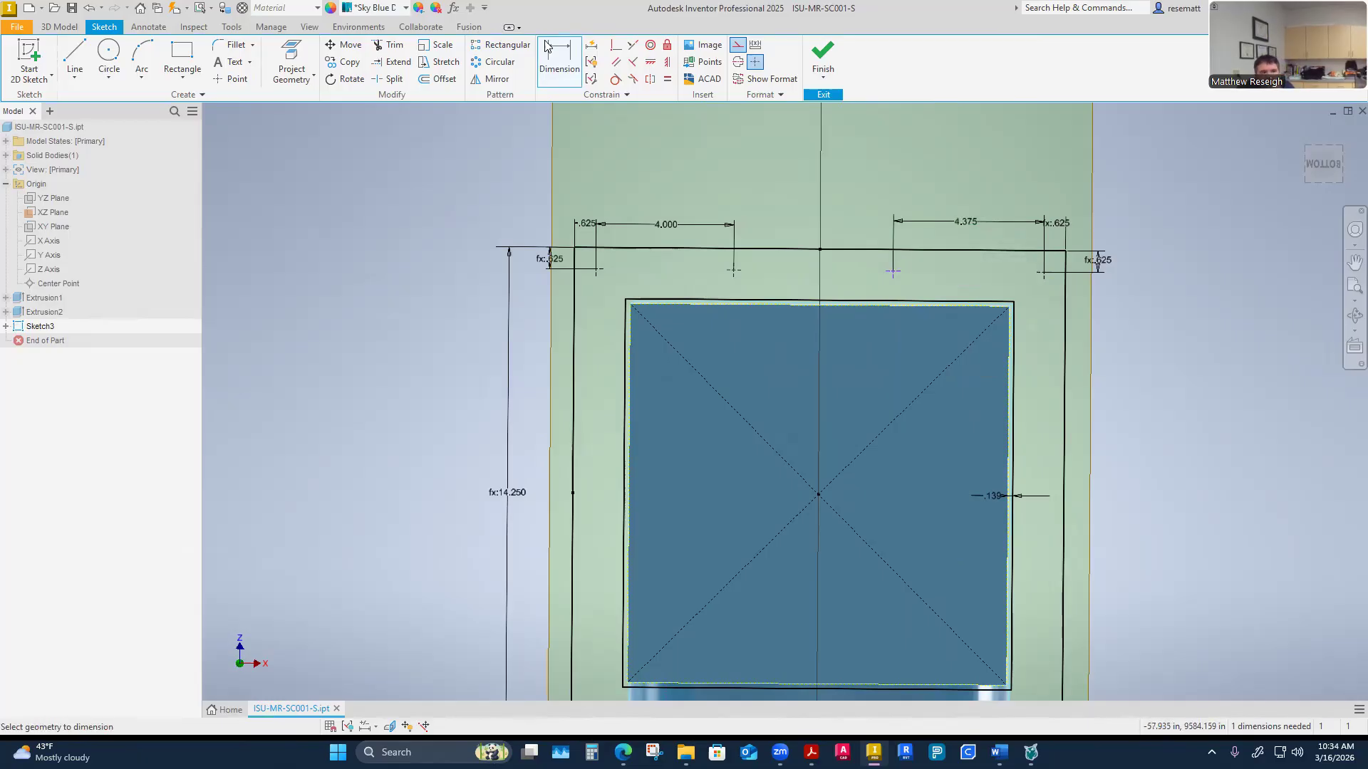
Constrain the new point horizontally with the corner hole point
click(649, 62)
click(893, 271)
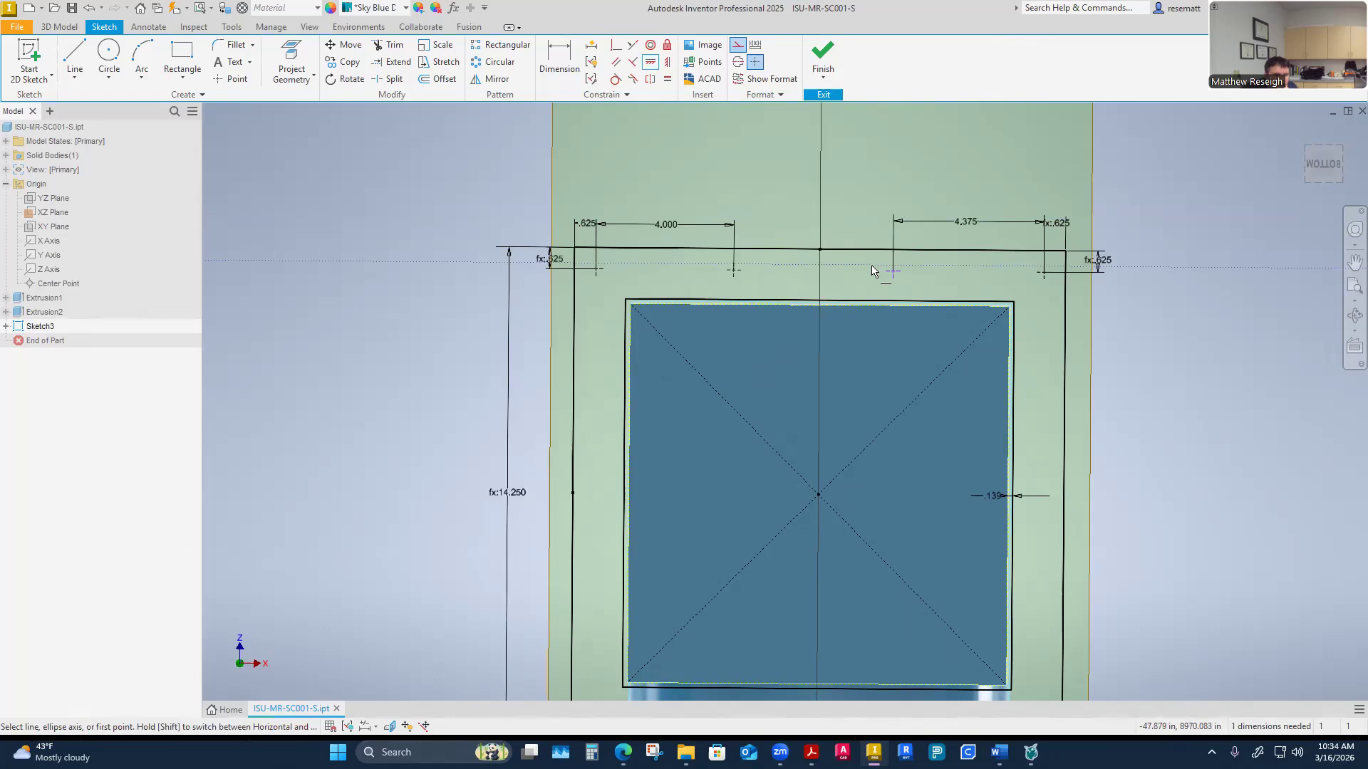
click(1044, 274)
right_click(1179, 351)
click(1167, 439)
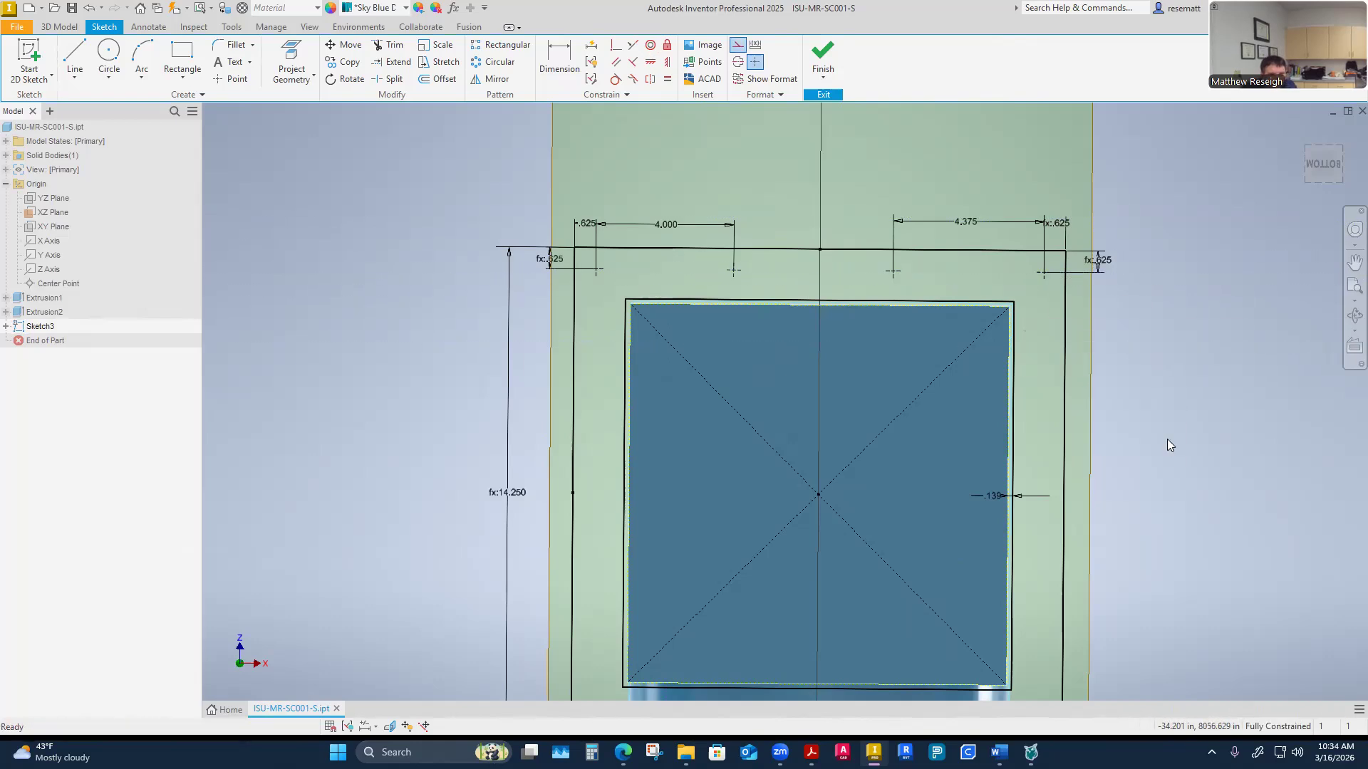
Measure the distance between the two inner hole center points
right_click(848, 161)
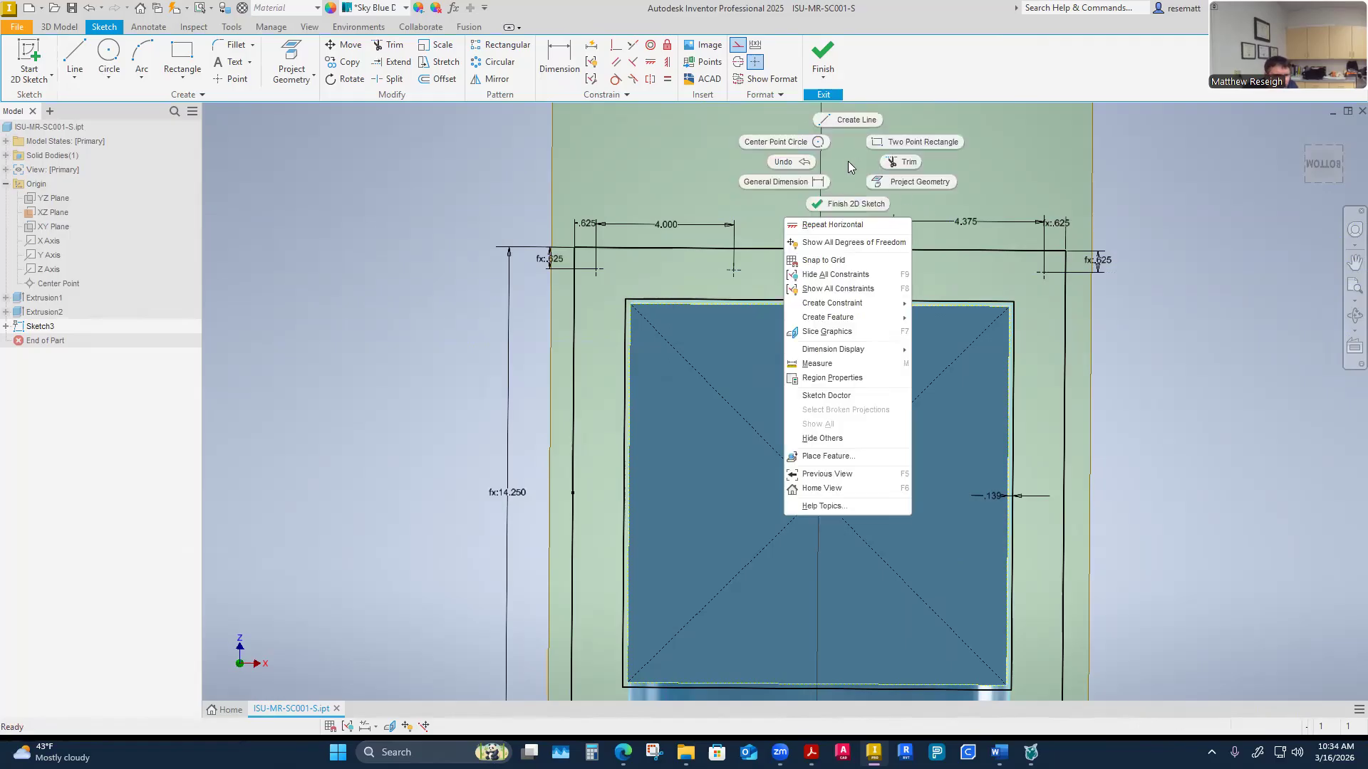
click(807, 364)
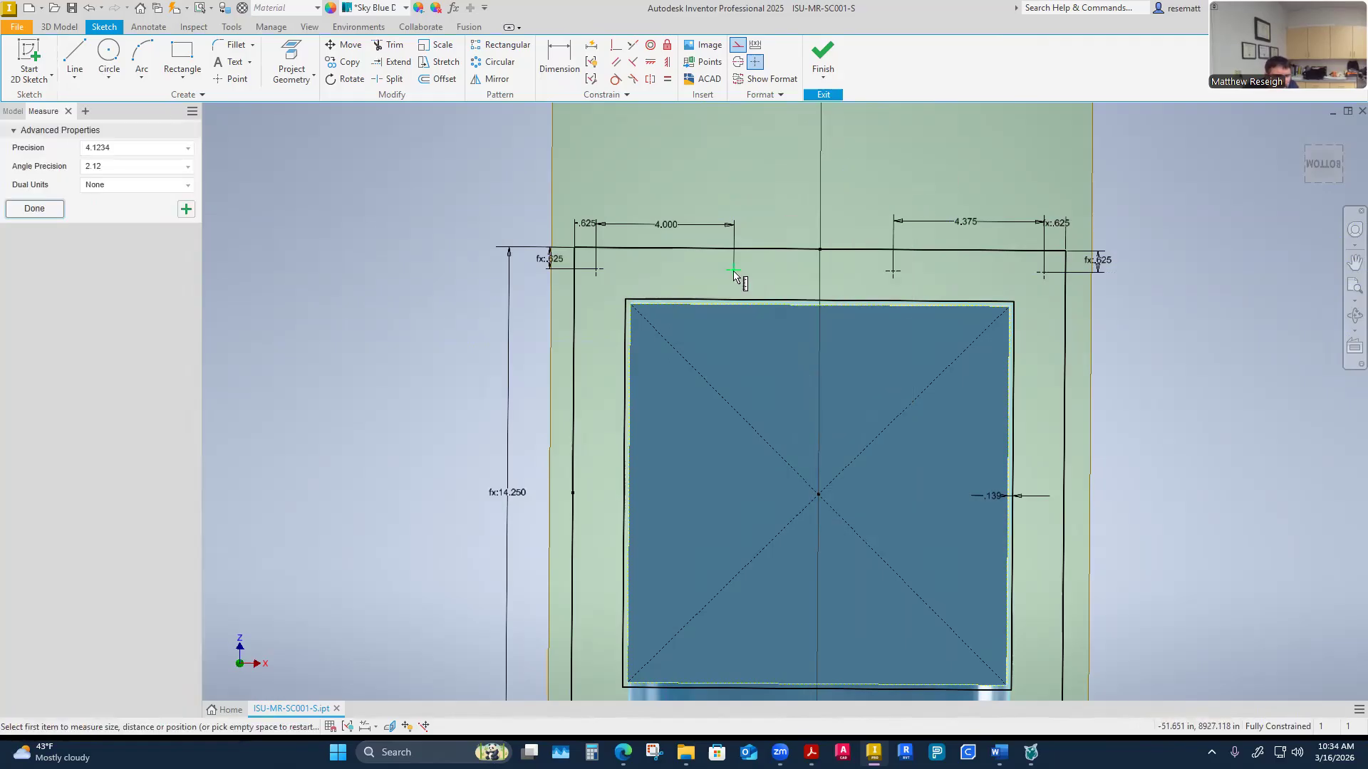
click(734, 270)
click(894, 273)
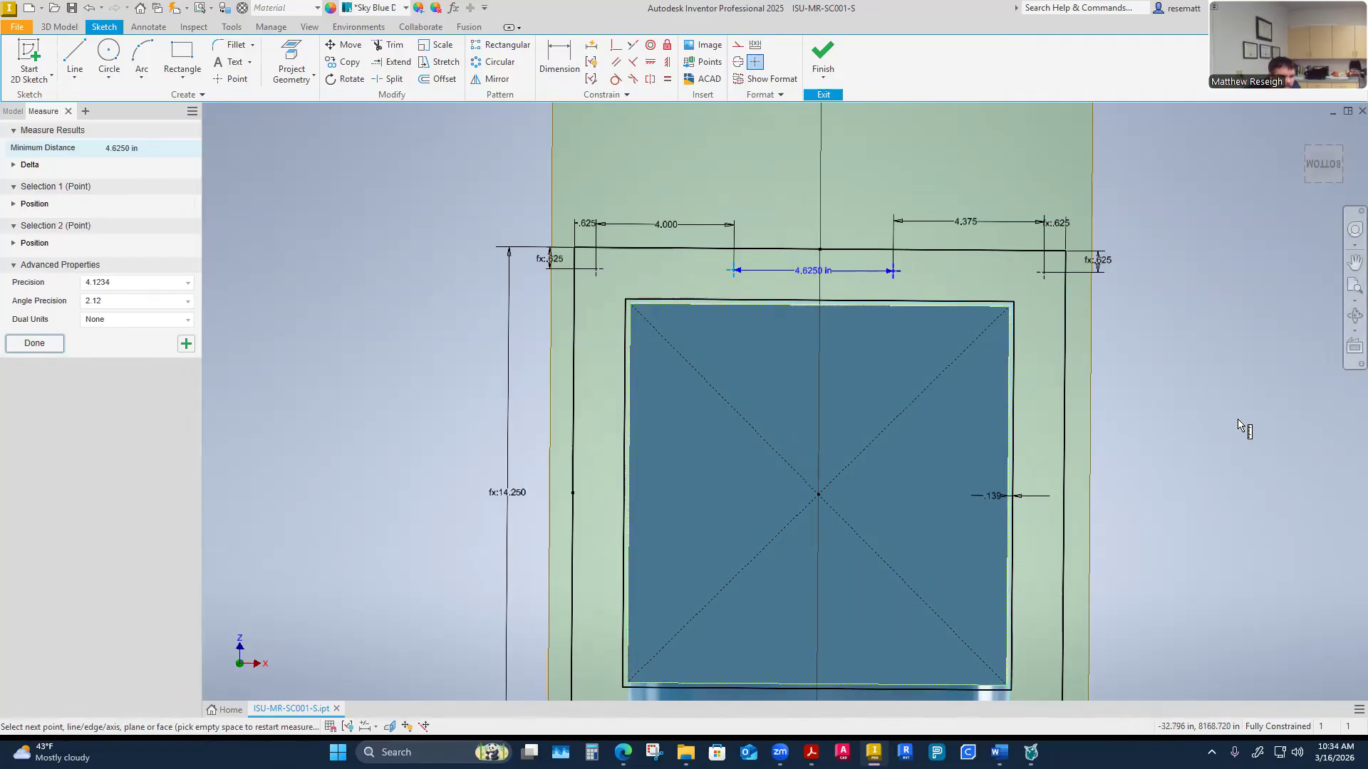
key(Escape)
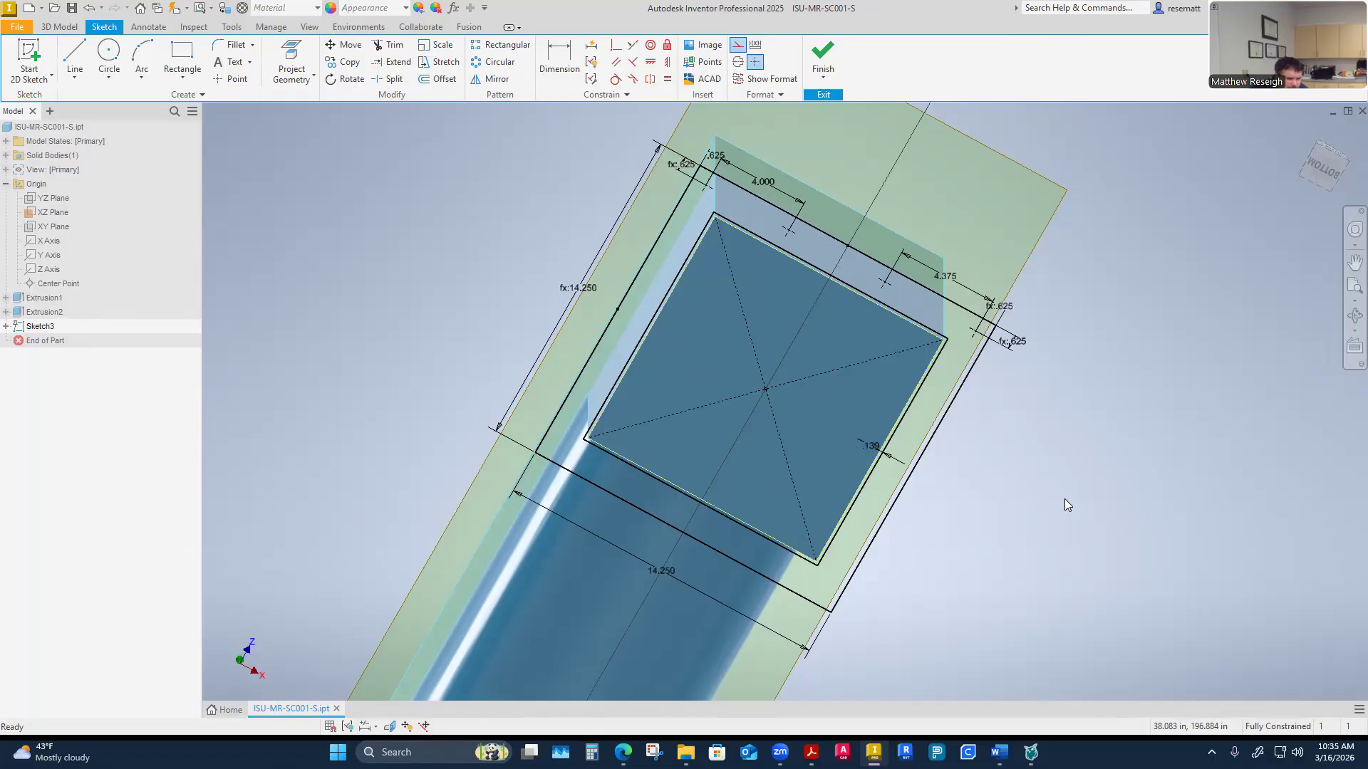
scroll(757, 315, down, 2)
shift+middle_drag(757, 315, 758, 323)
shift+middle_drag(871, 375, 890, 390)
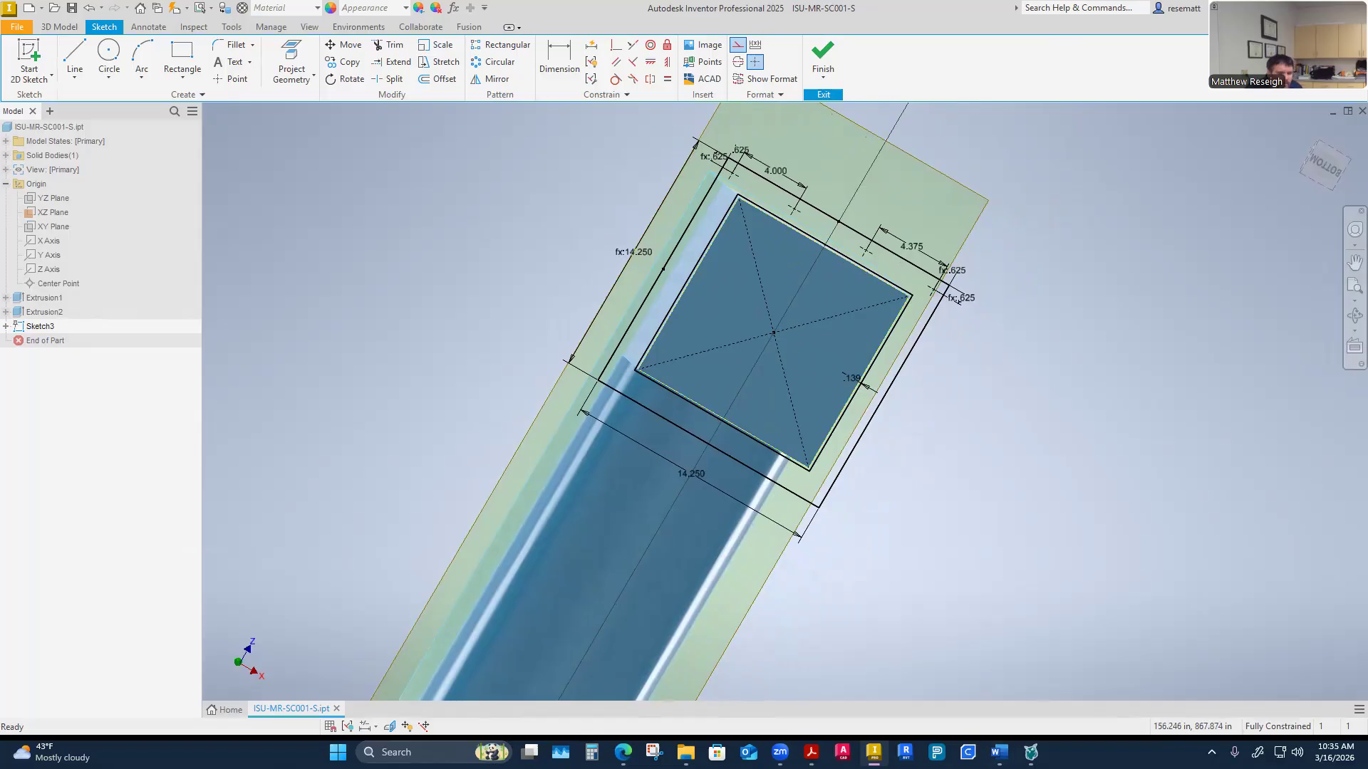
mouse_move(623, 752)
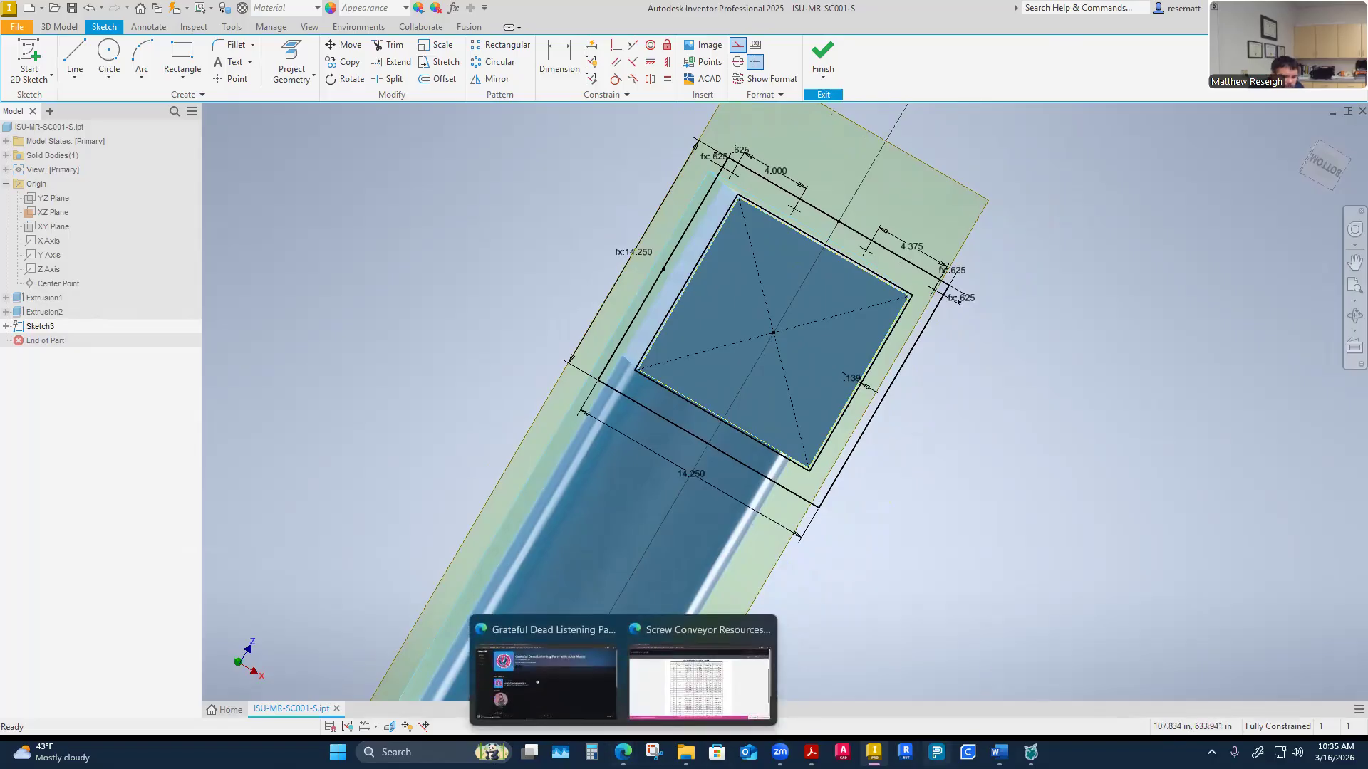
click(812, 752)
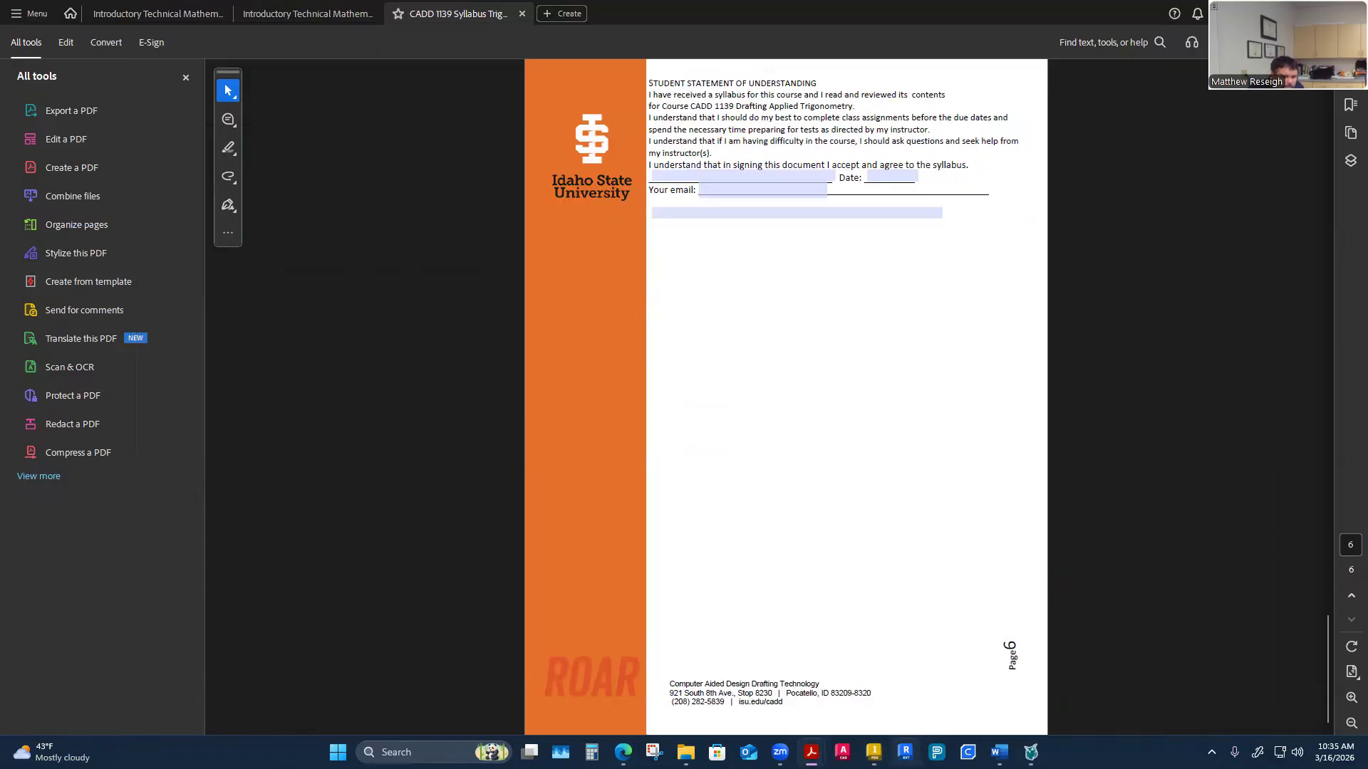
click(874, 752)
Open the Conveyor Solid part from the 0.2-Screw Conveyor folder, continuing despite the project search-path notice
click(233, 710)
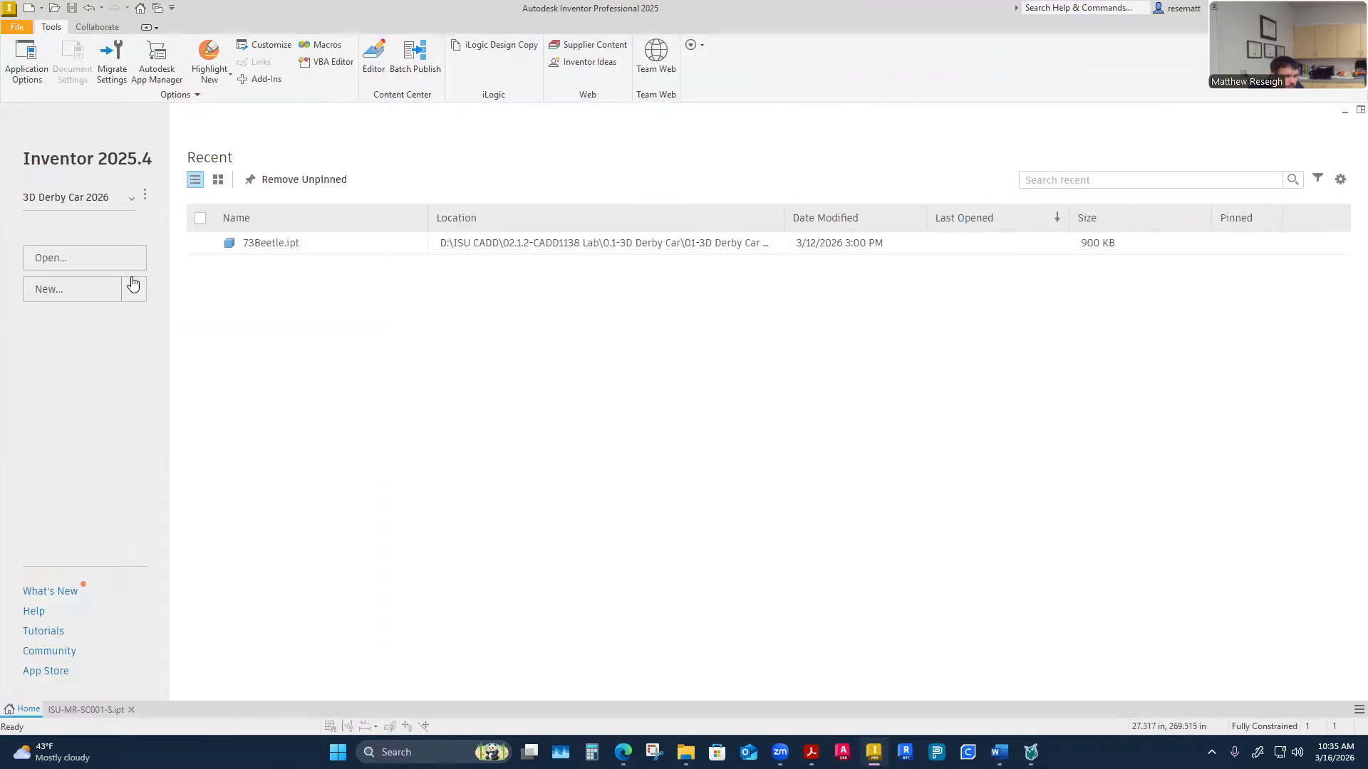
click(97, 257)
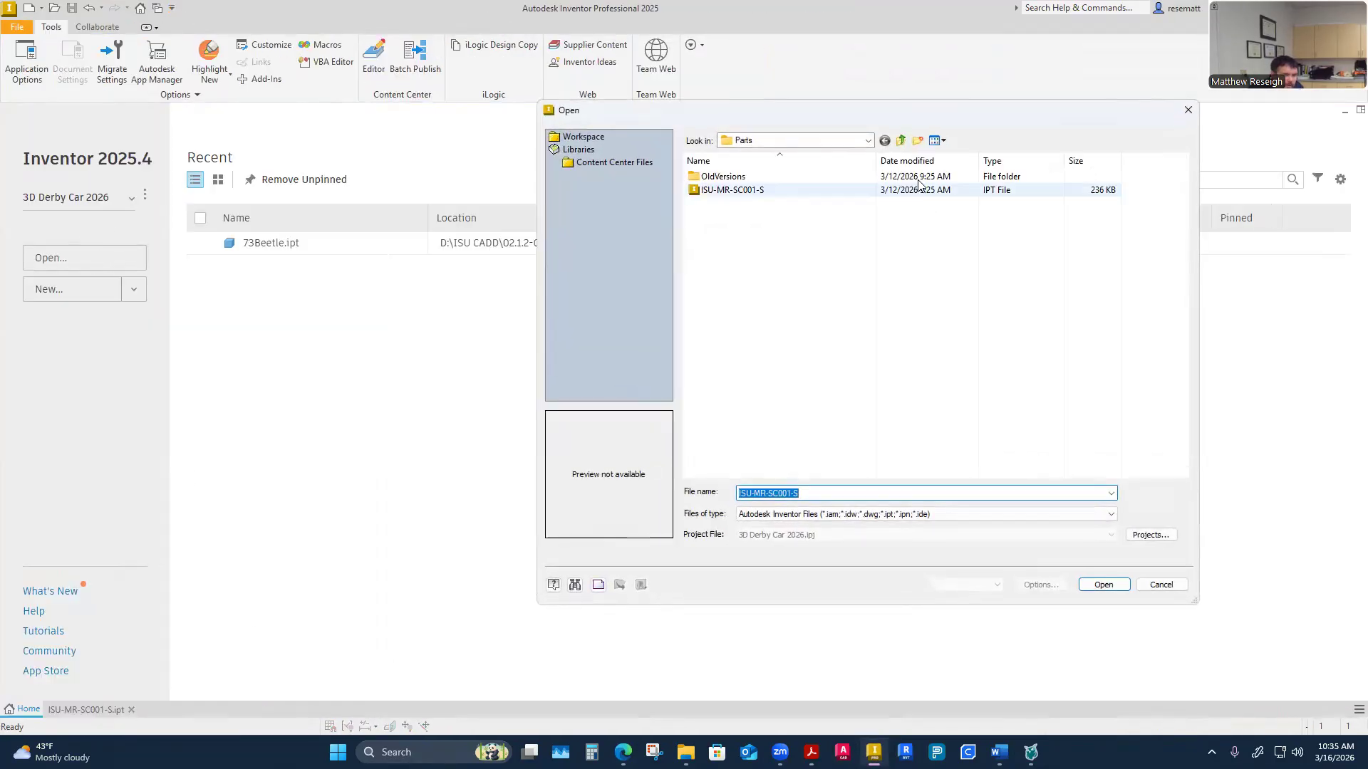
click(901, 140)
click(901, 144)
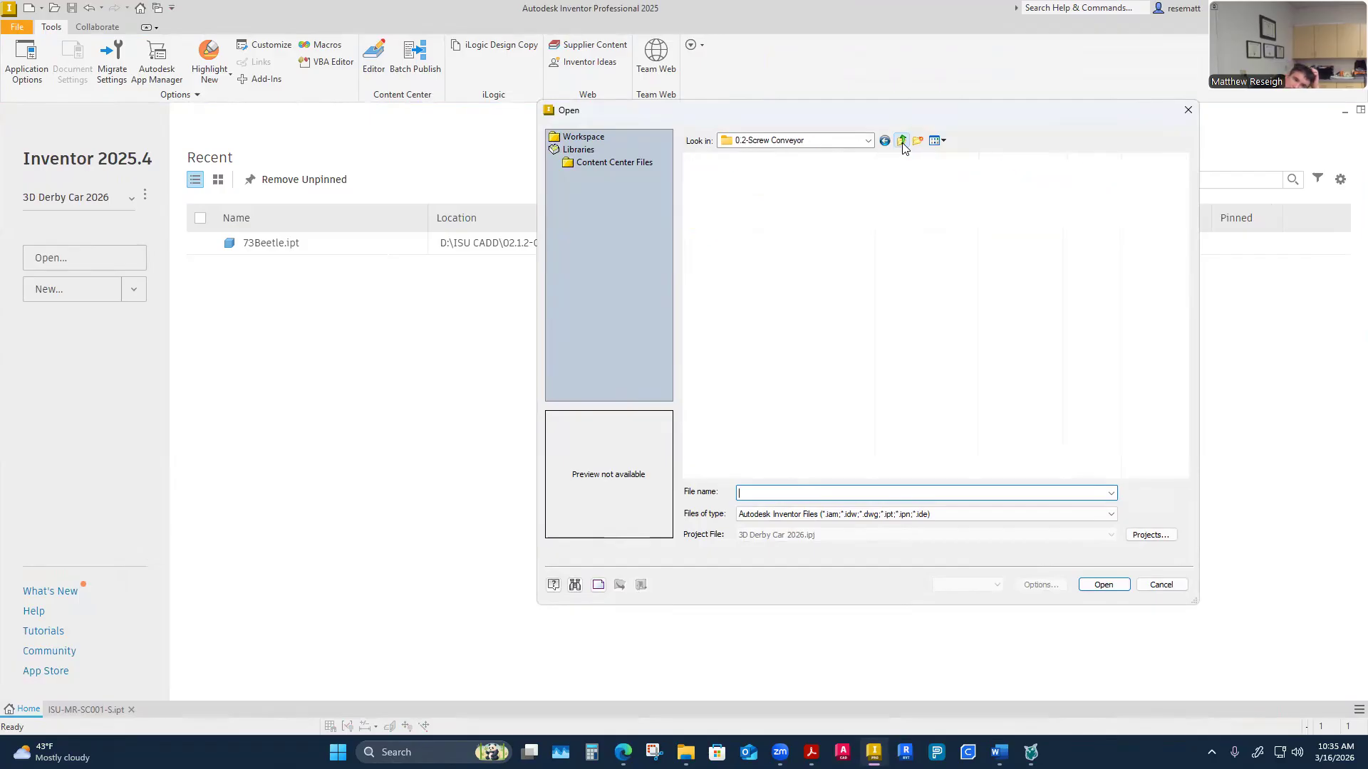
click(776, 257)
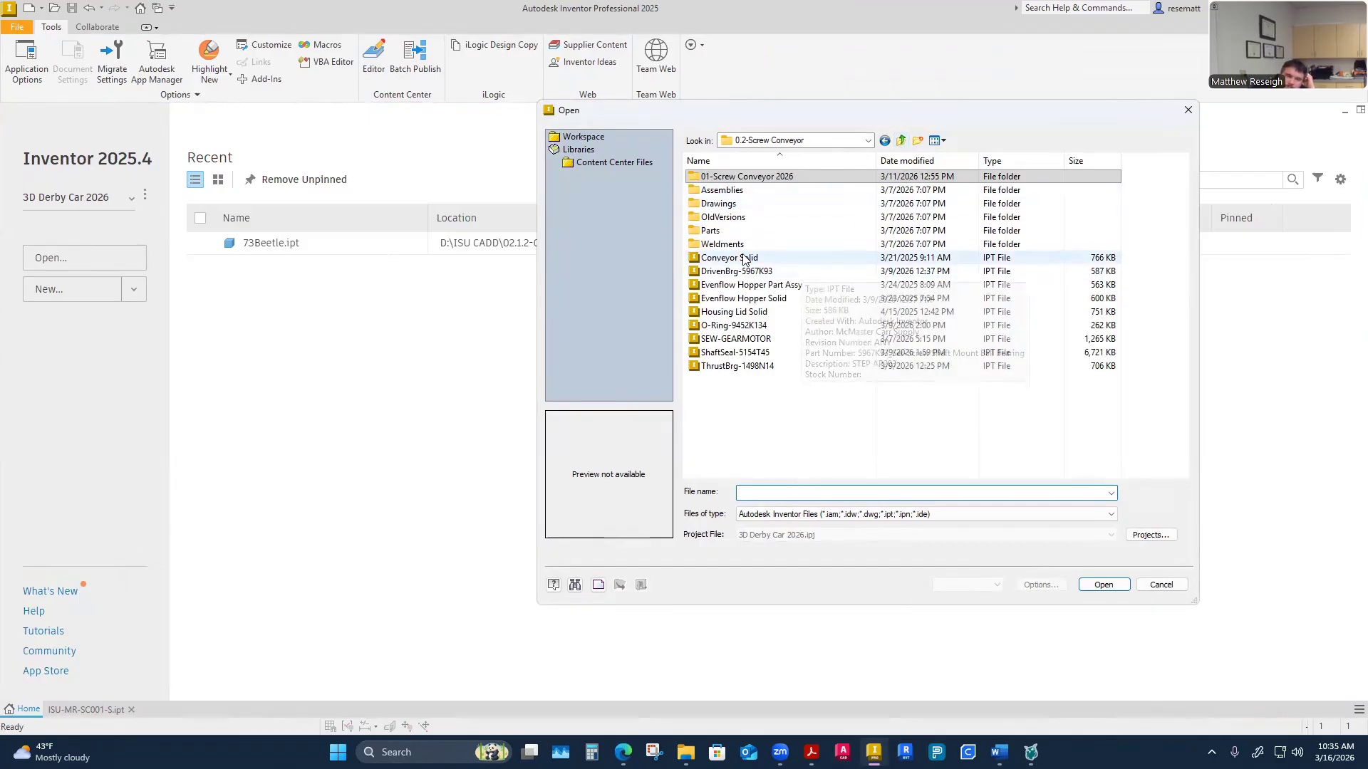
click(1099, 592)
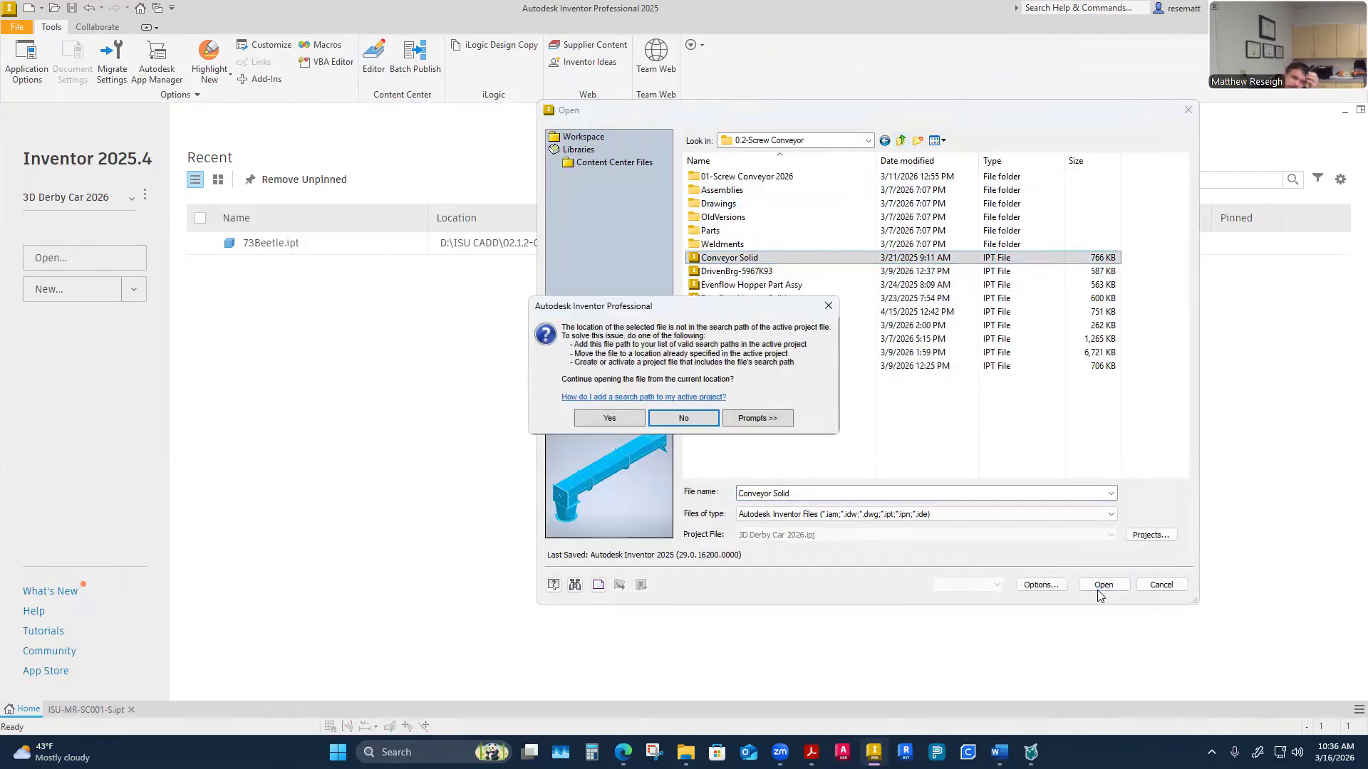
click(610, 418)
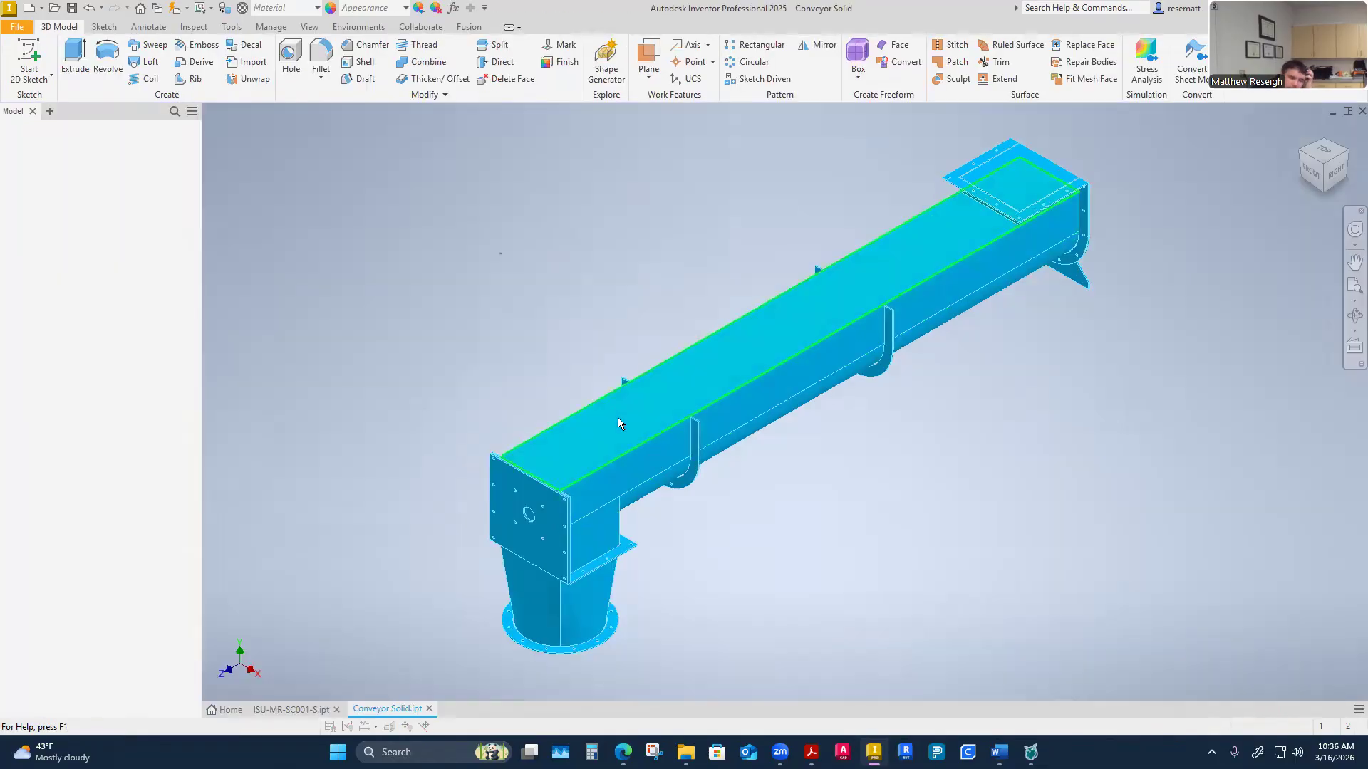
Open Sketch4 under the Discharge Flange Extrusion 3/16 PL feature for editing
shift+middle_drag(289, 358, 283, 366)
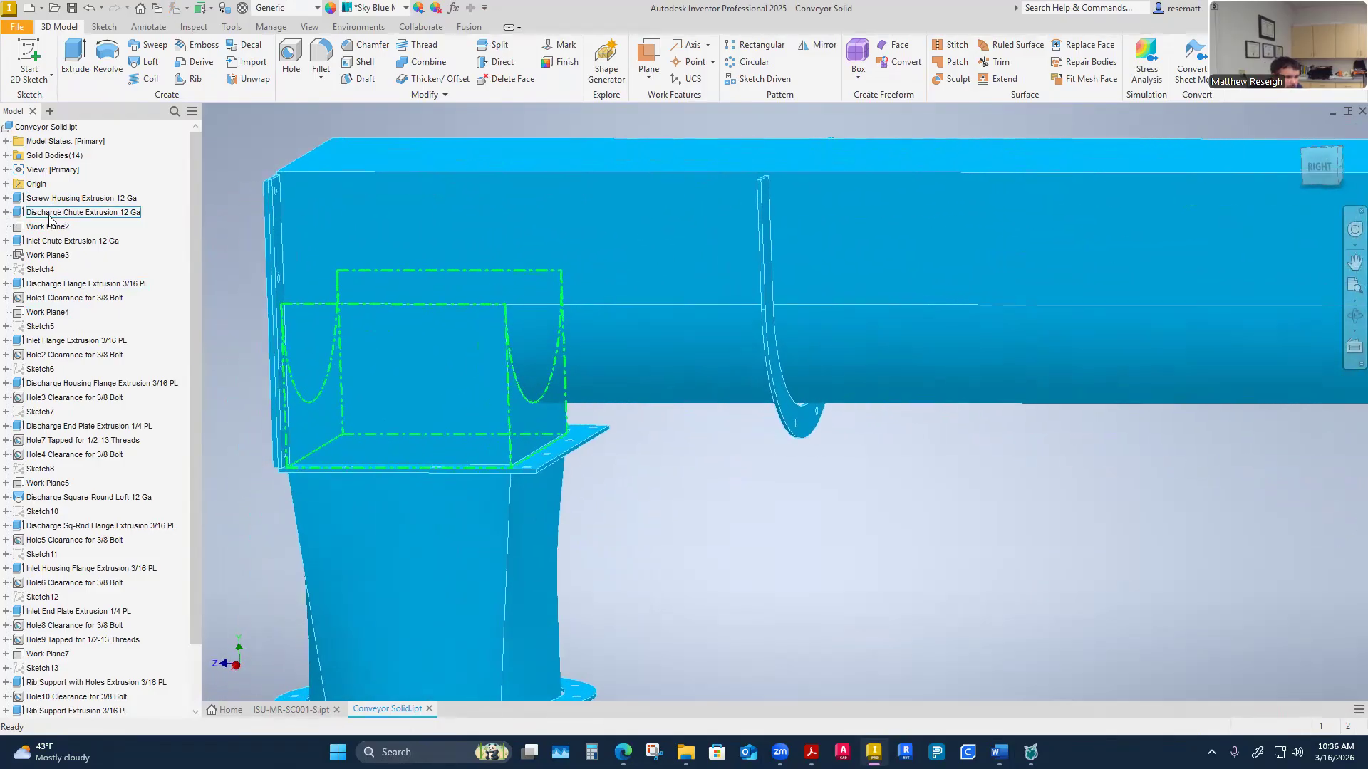
click(6, 212)
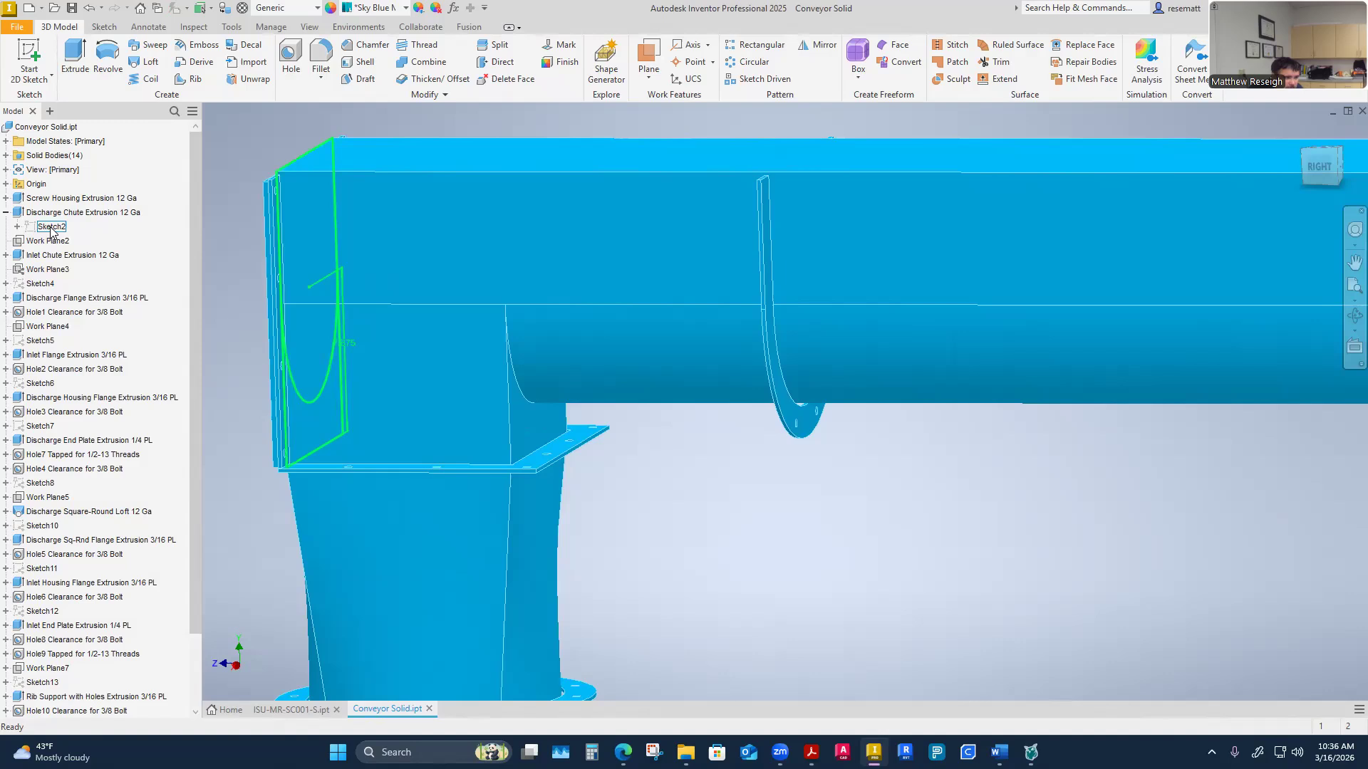
click(7, 212)
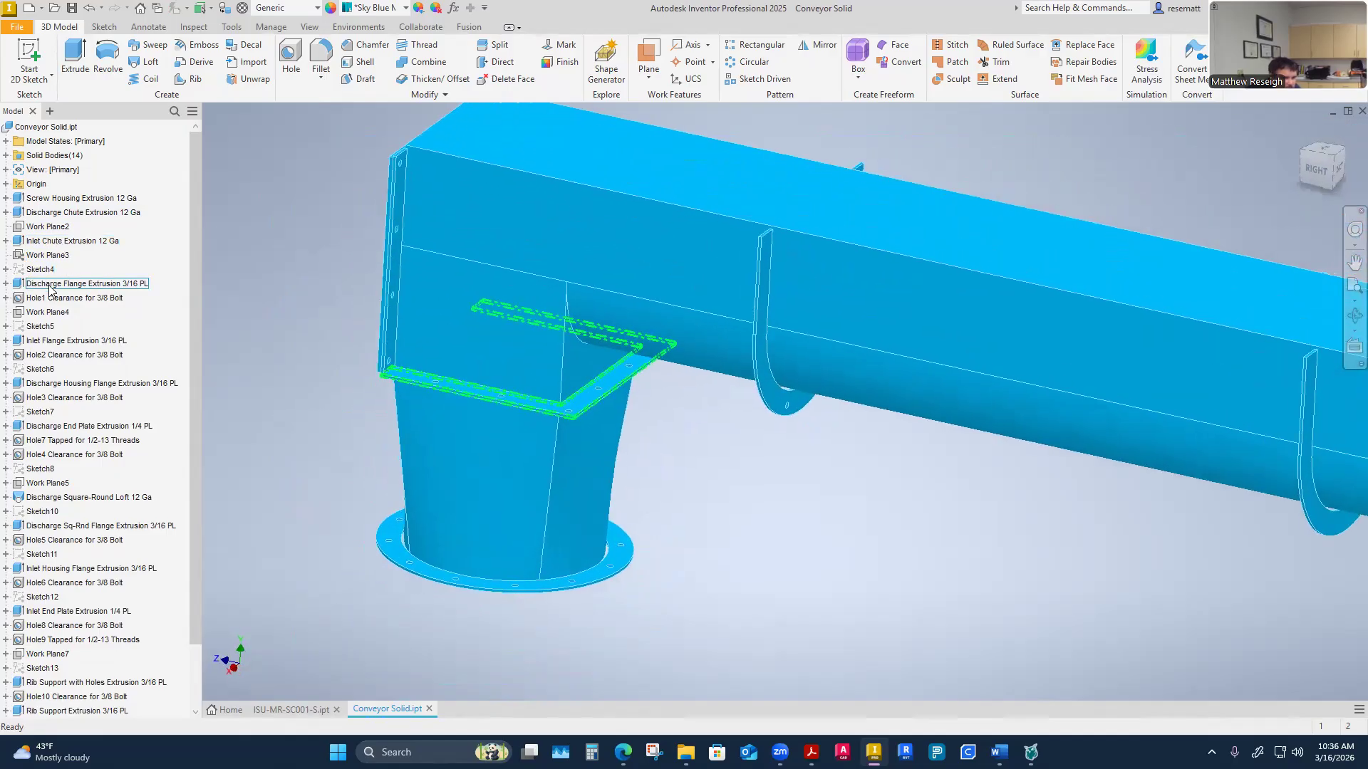
click(6, 284)
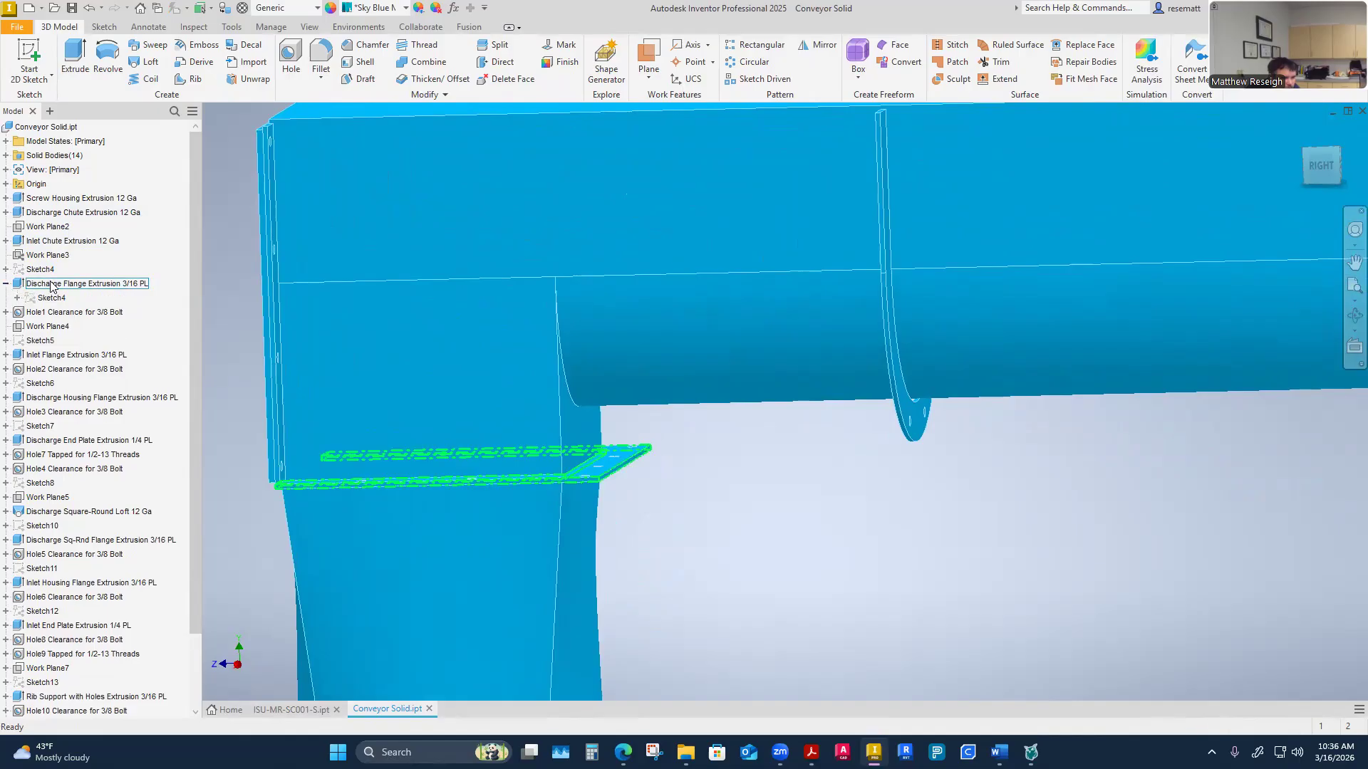
right_click(53, 298)
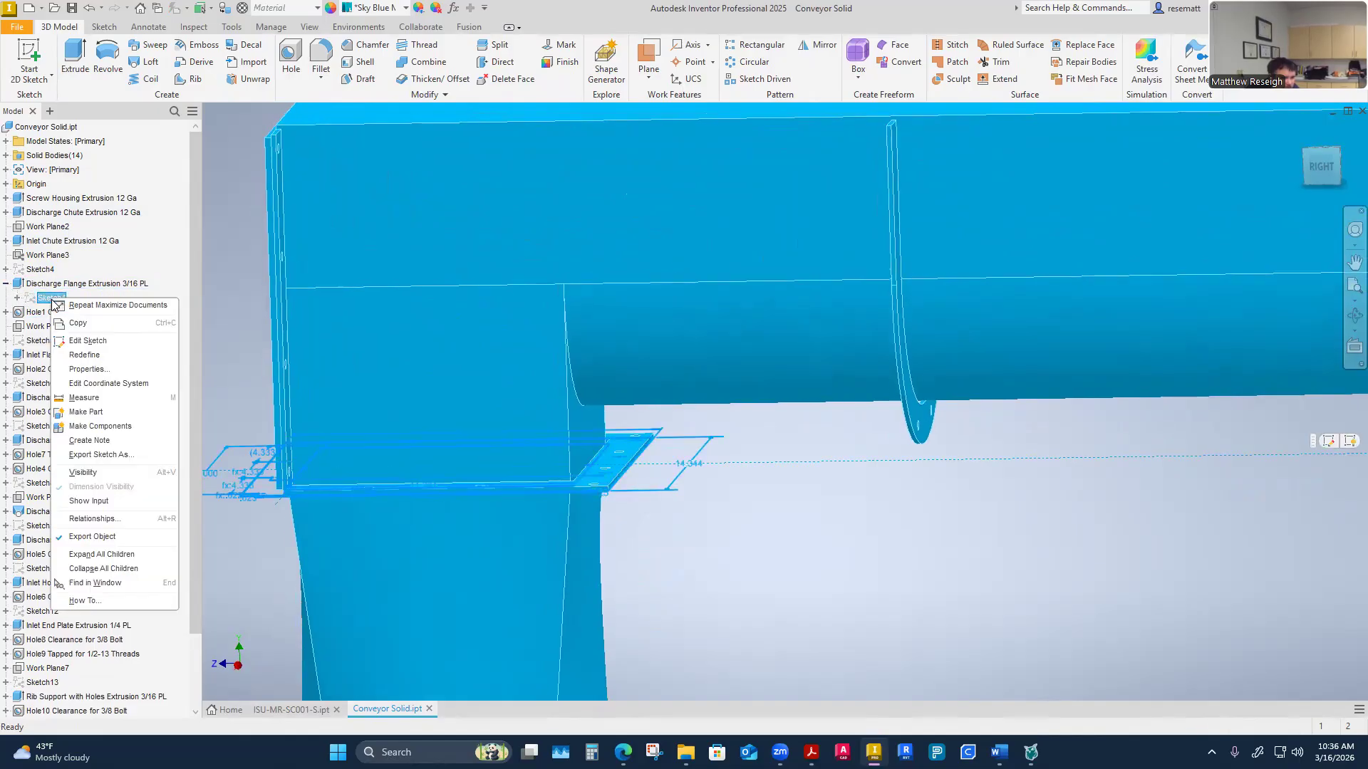
click(89, 340)
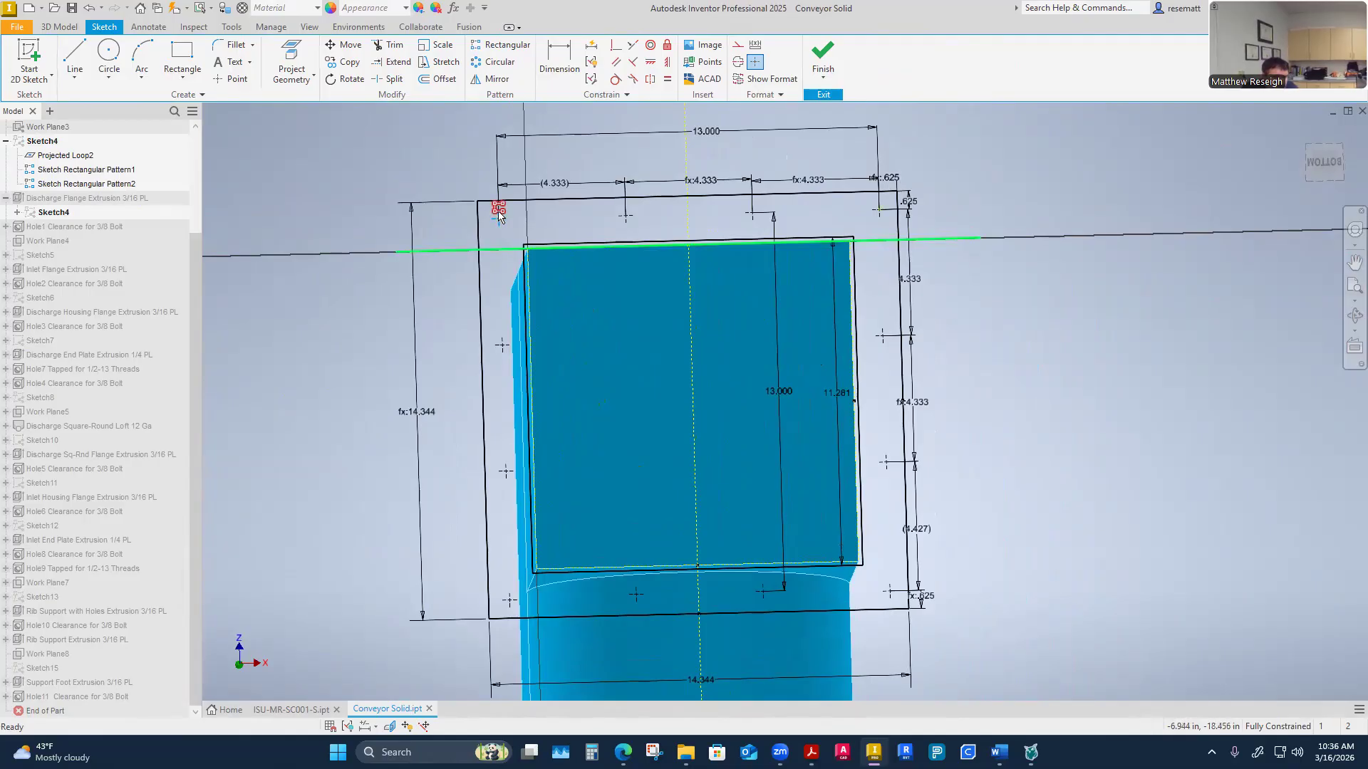
Inspect the flange sketch's rectangular hole pattern settings without changing them
right_click(497, 206)
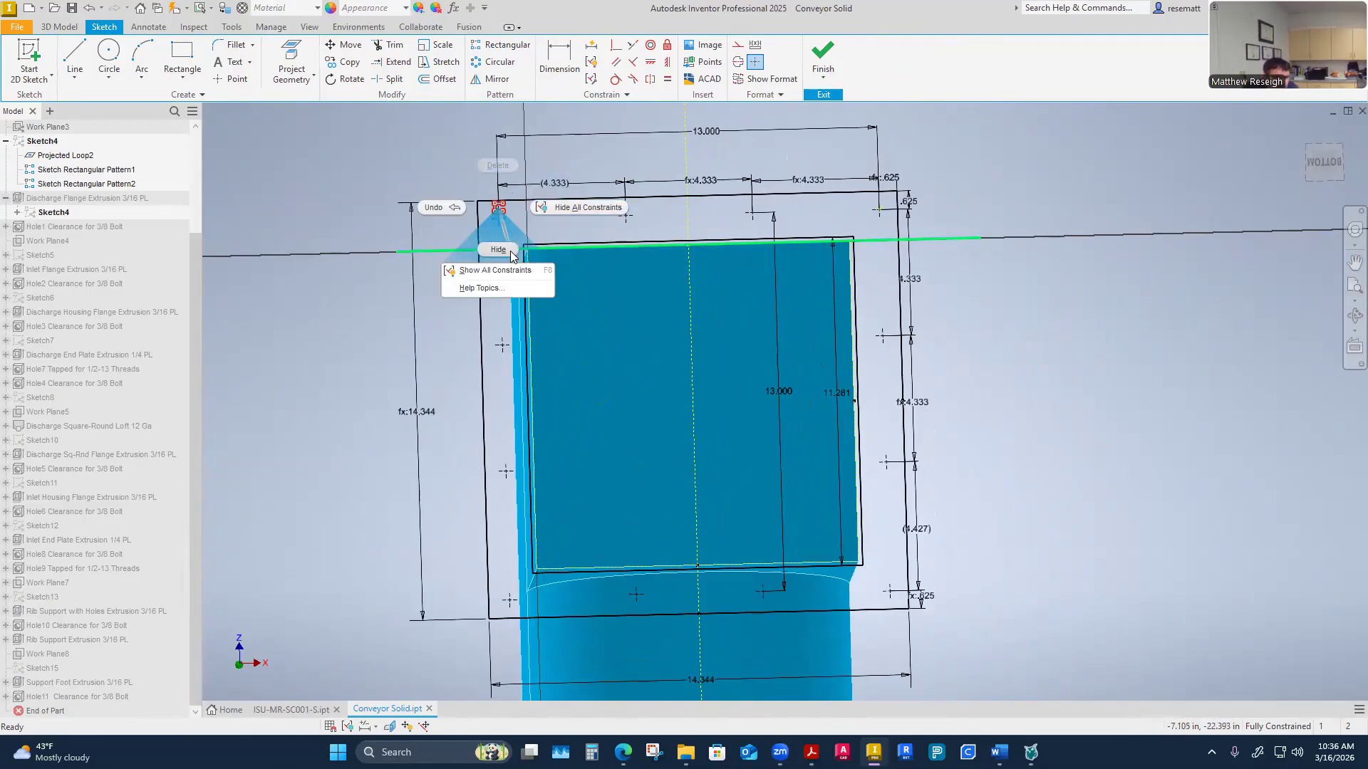
click(498, 250)
right_click(877, 214)
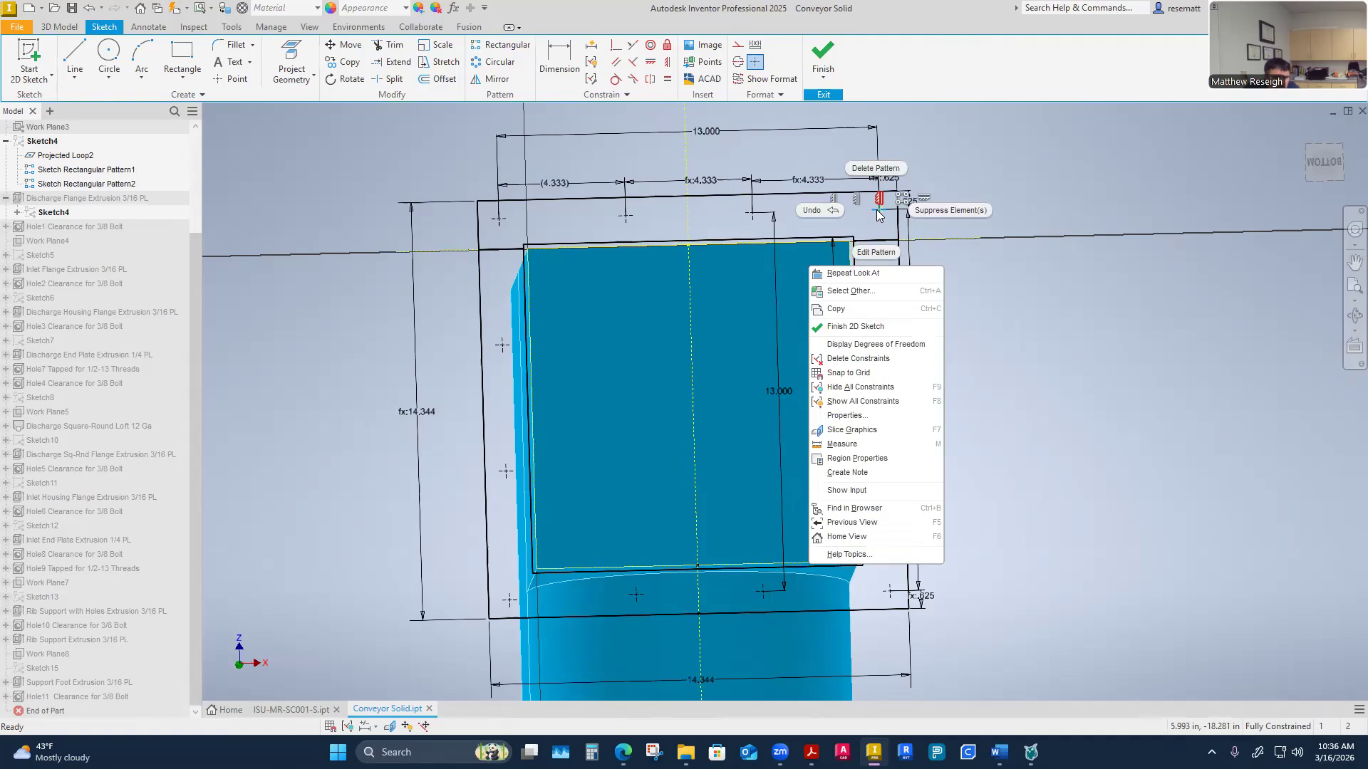
click(876, 253)
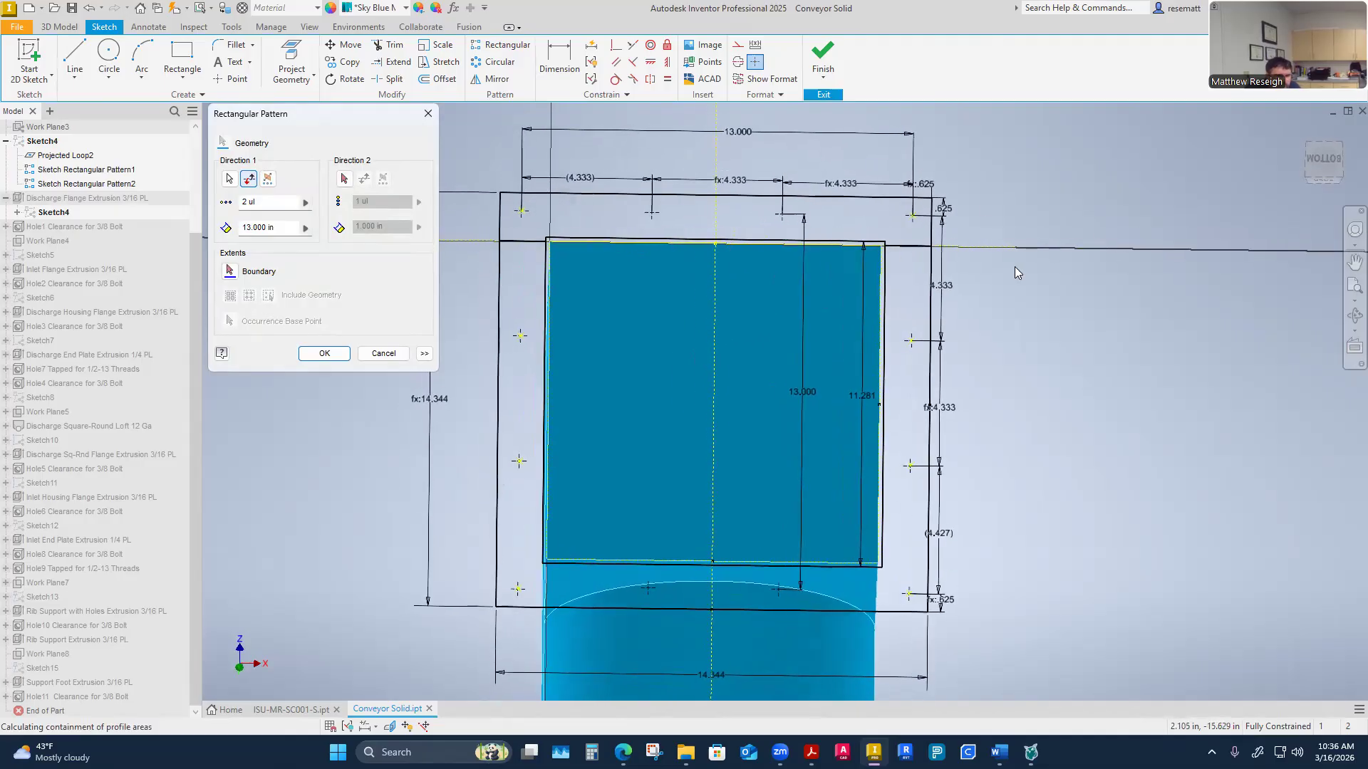
click(371, 355)
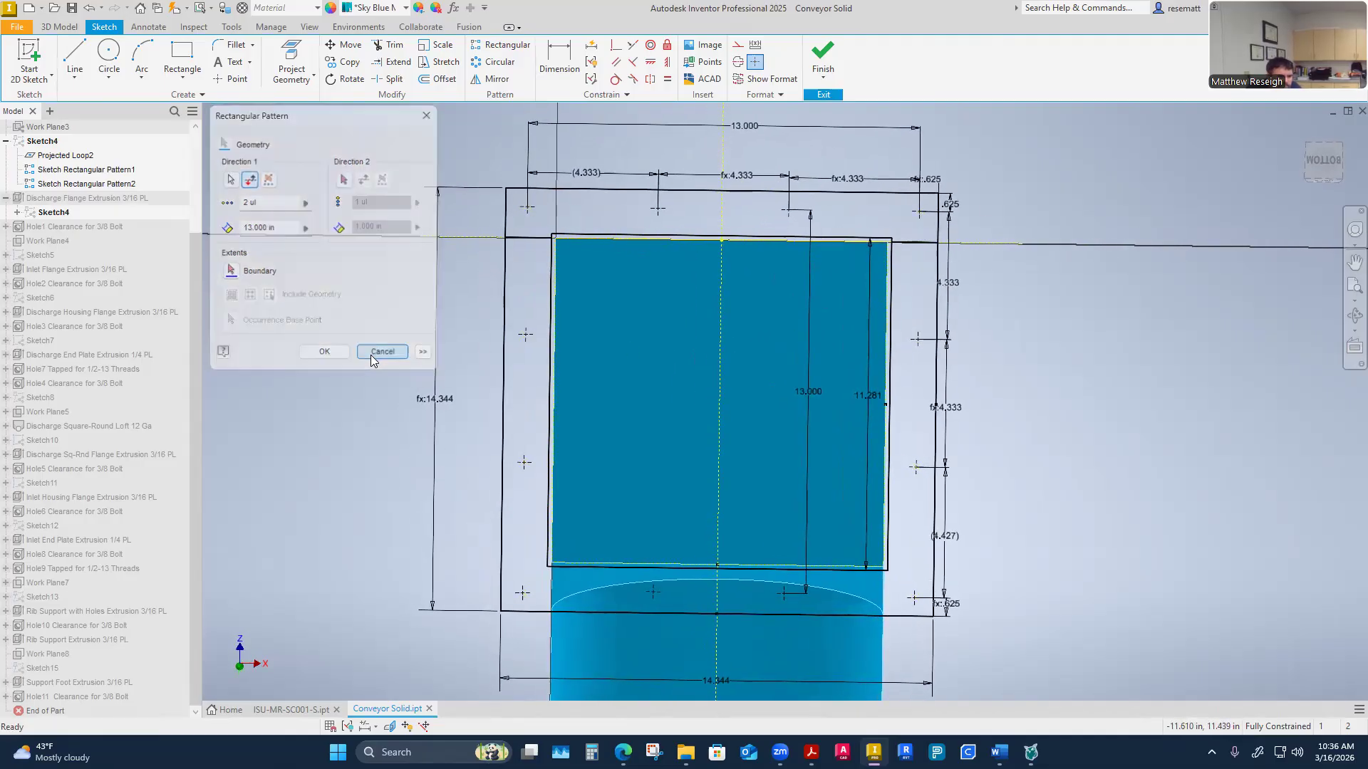
Examine the flange sketch's hole spacing dimensions and constraints from a face-on view
click(941, 193)
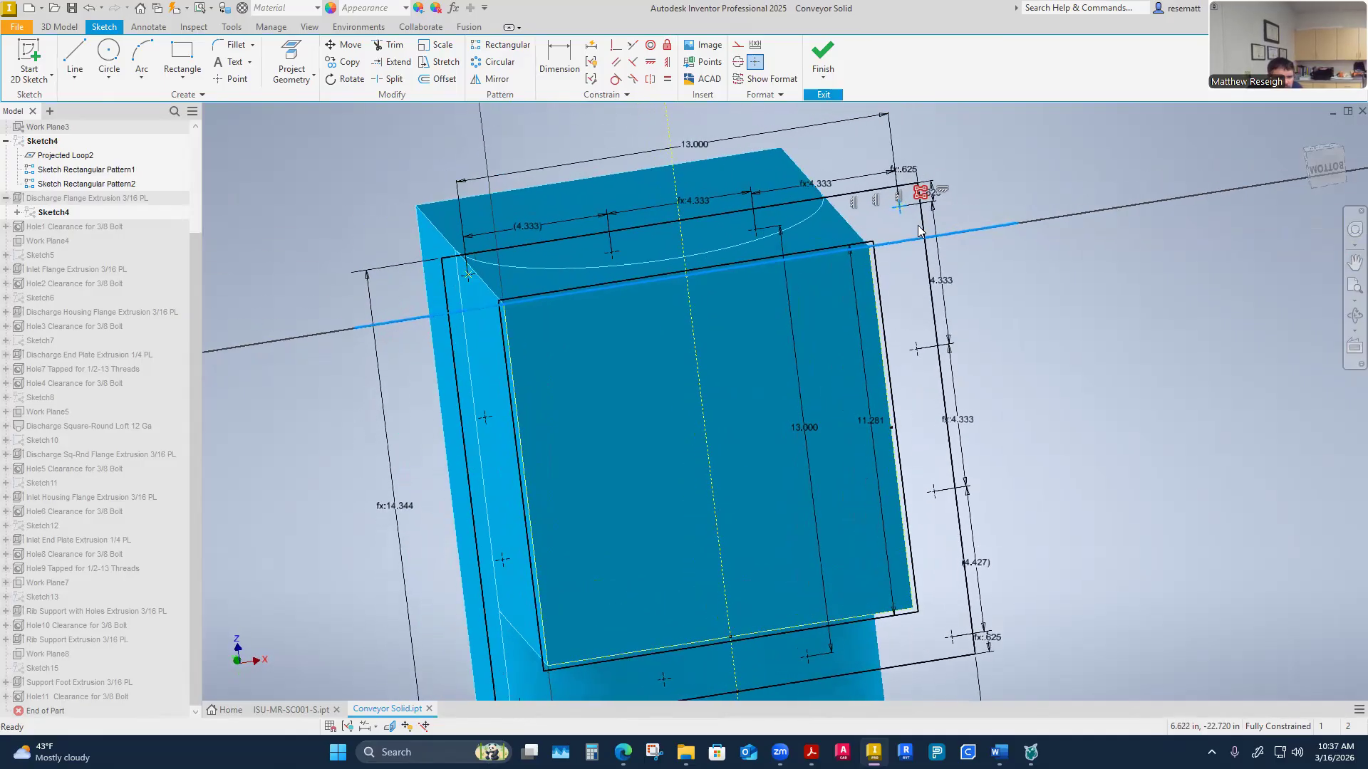
right_click(937, 205)
key(Escape)
key(Escape)
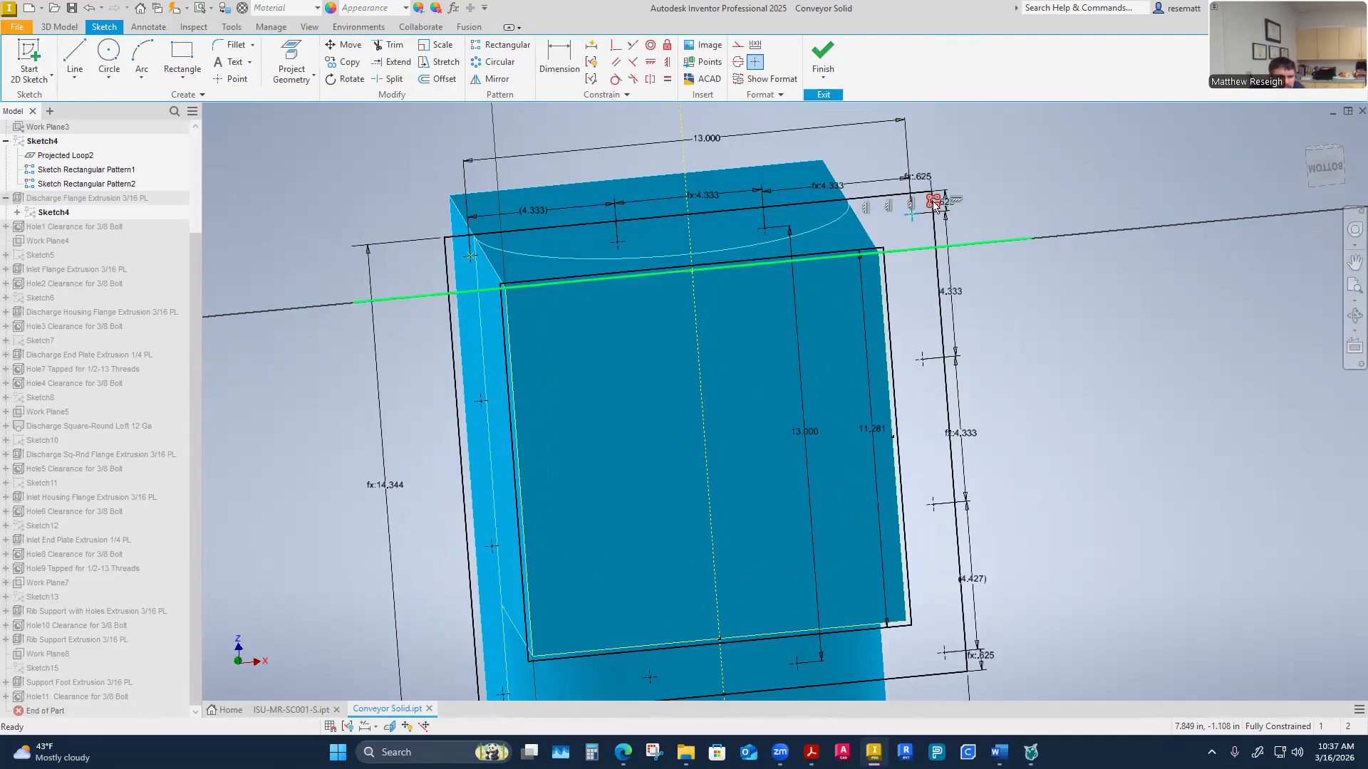
right_click(934, 205)
key(Escape)
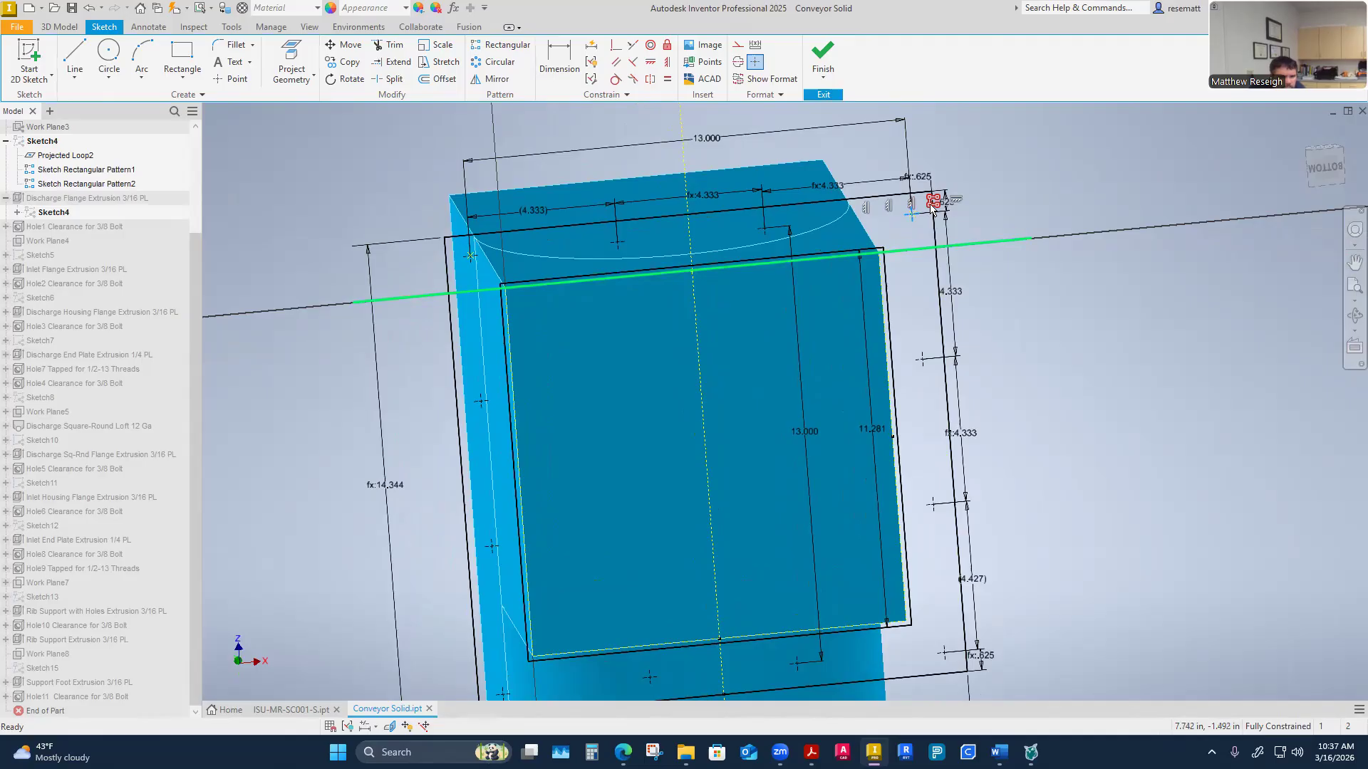
key(Page_Up)
click(952, 226)
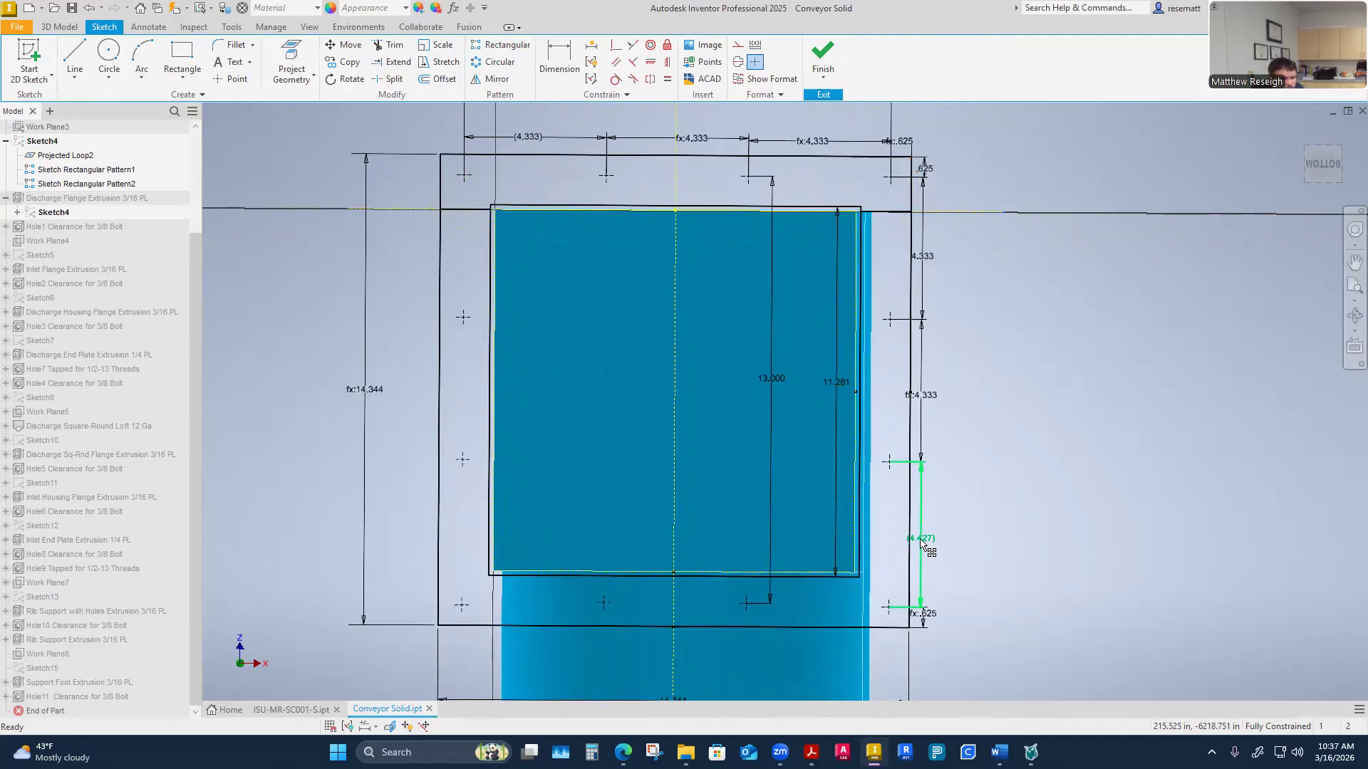
click(920, 544)
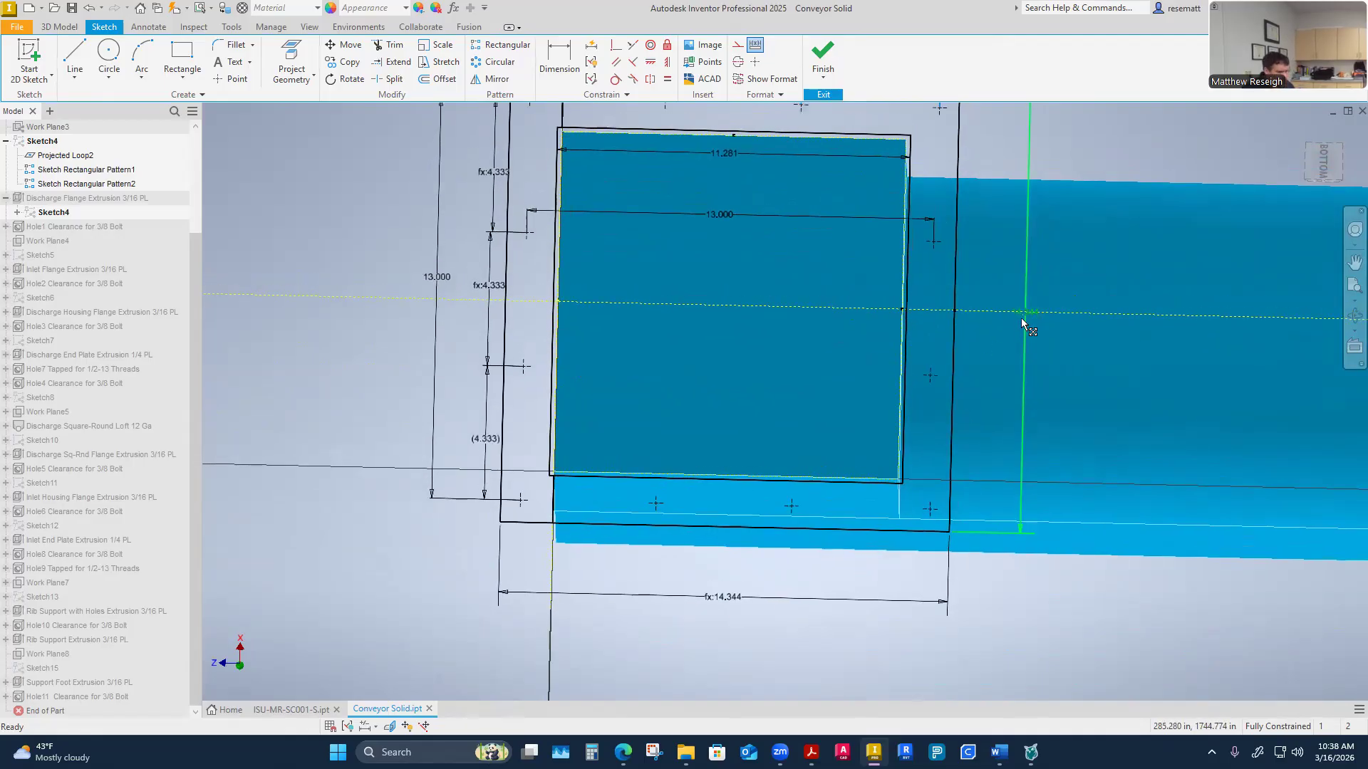
Measure the inner opening edge of the discharge flange and its offset to the neighbouring sketch line
right_click(485, 409)
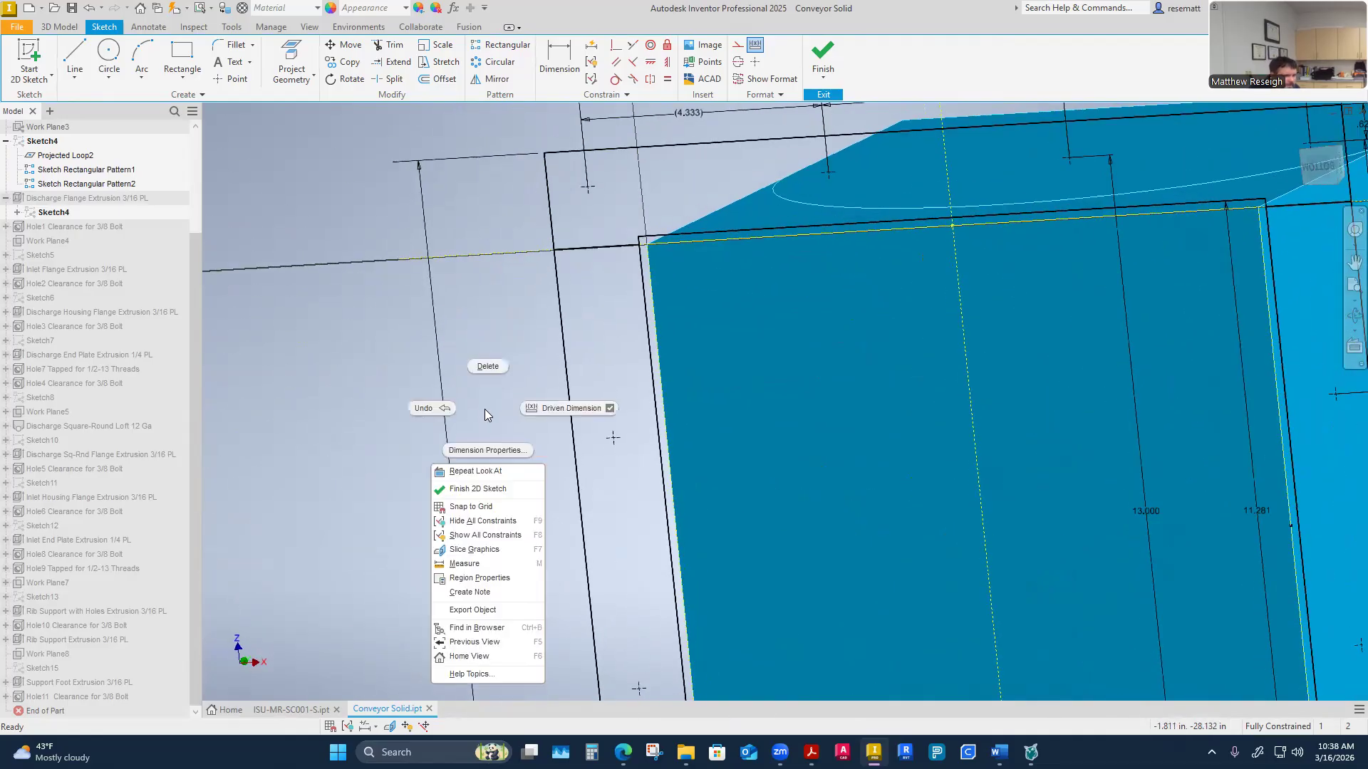
key(Escape)
right_click(490, 370)
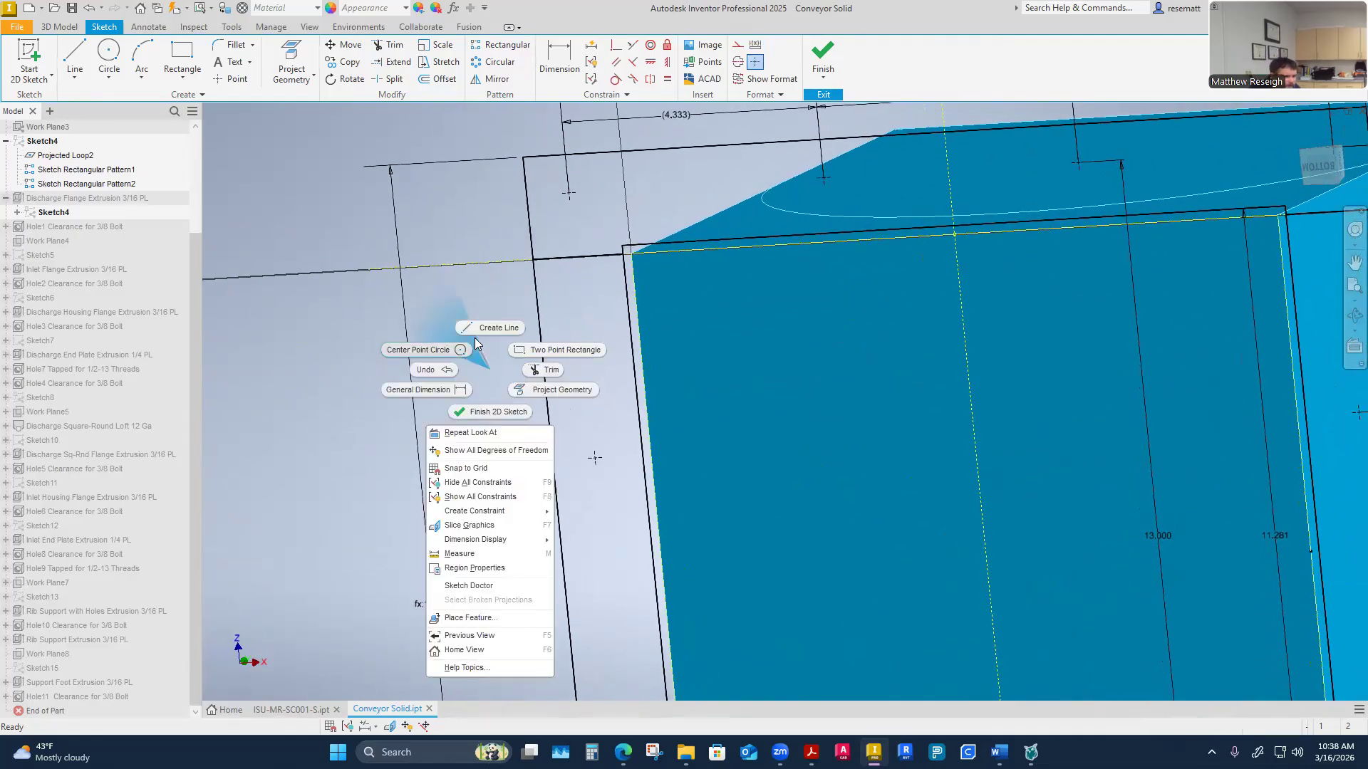
click(451, 554)
click(596, 362)
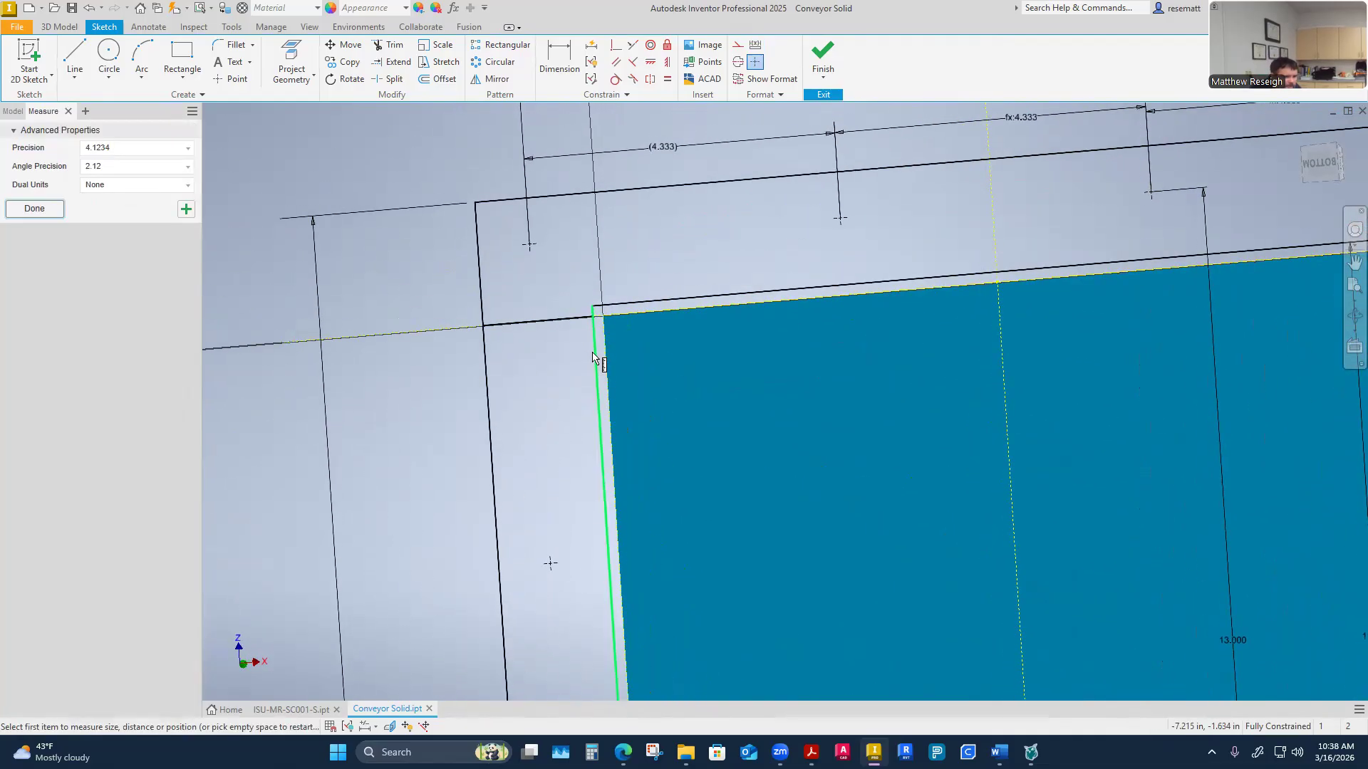
click(487, 367)
click(37, 483)
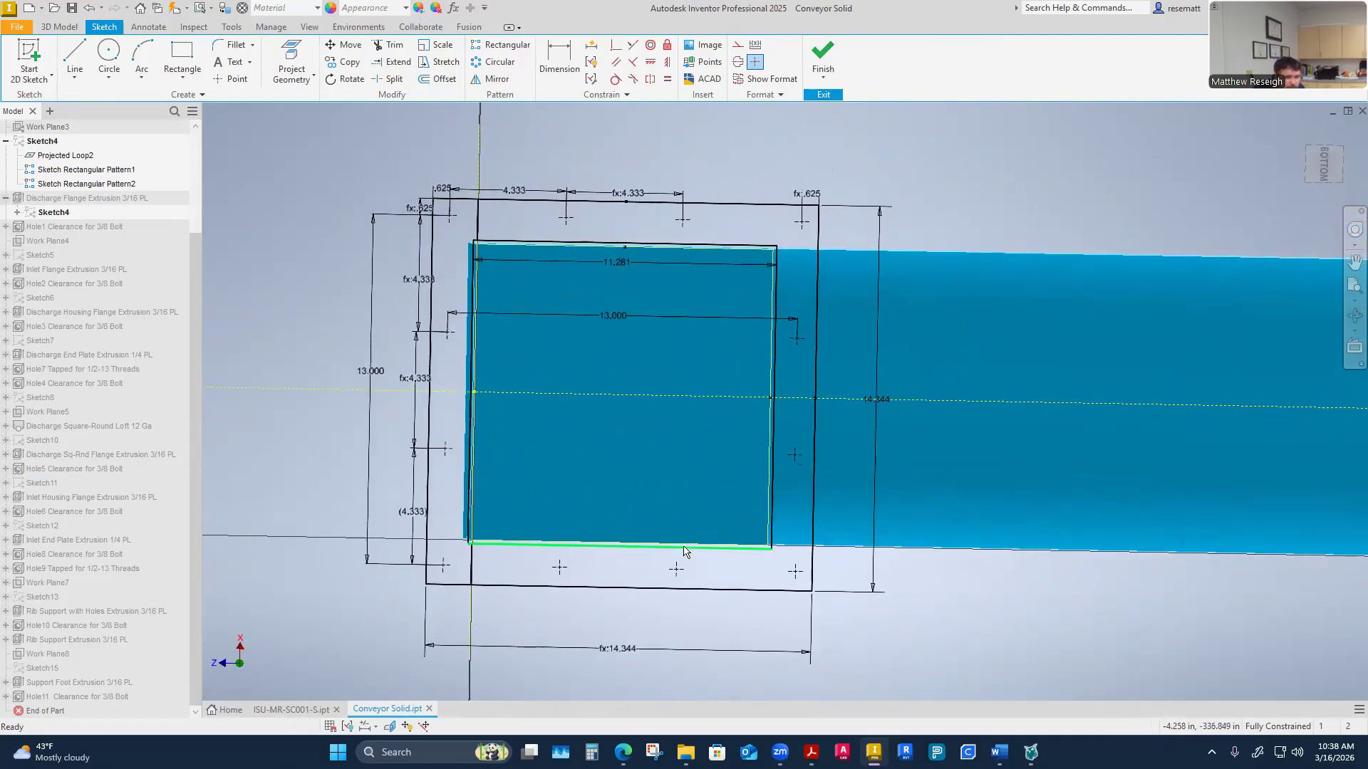
Switch back to the ISU-MR-SC001-S part sketch
mouse_move(705, 570)
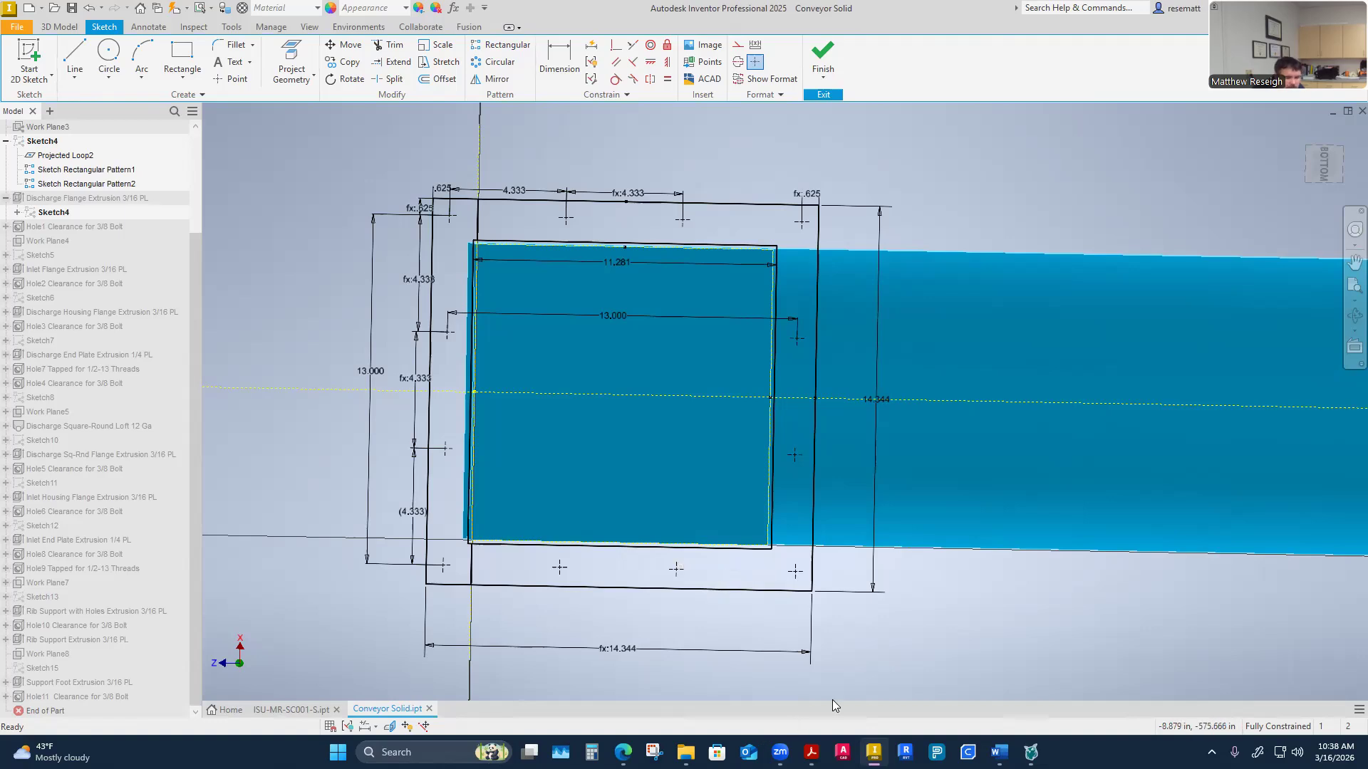
key(alt+Tab)
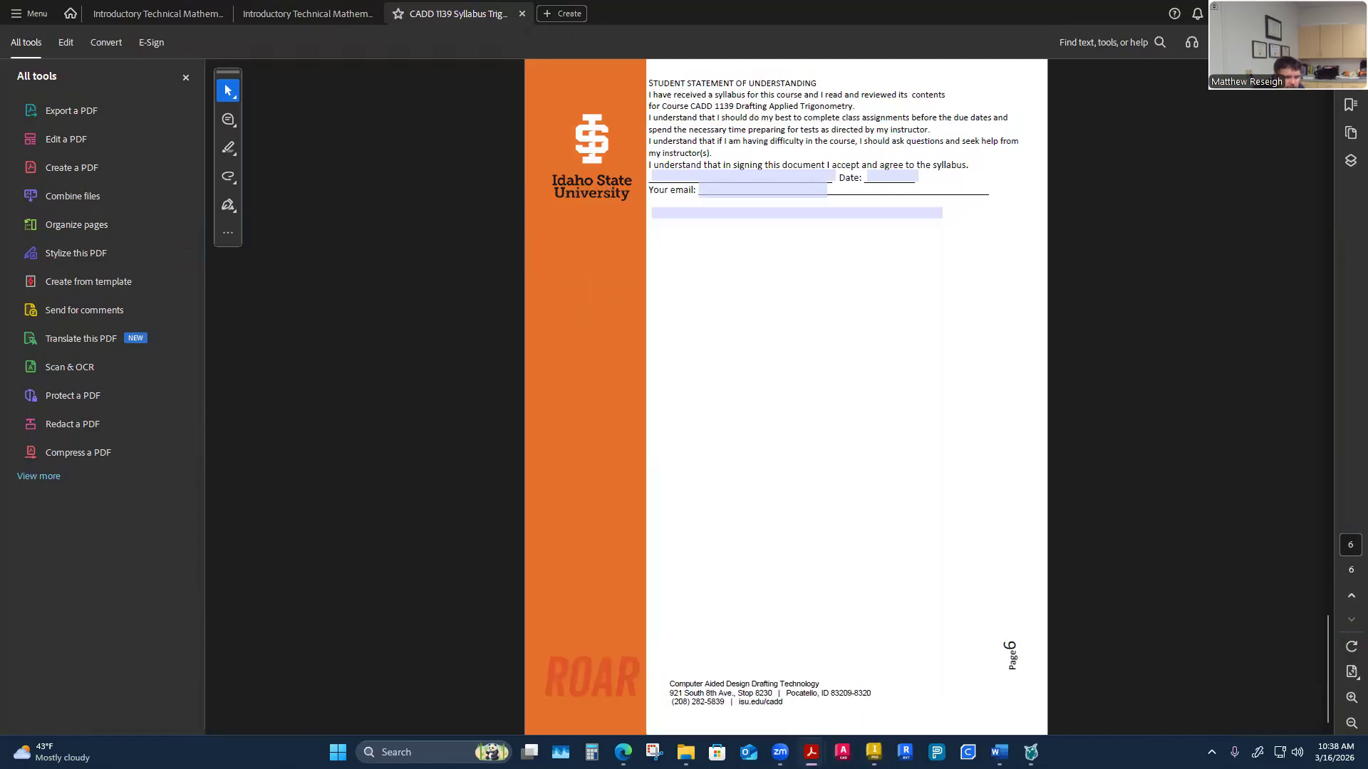
key(alt+Tab)
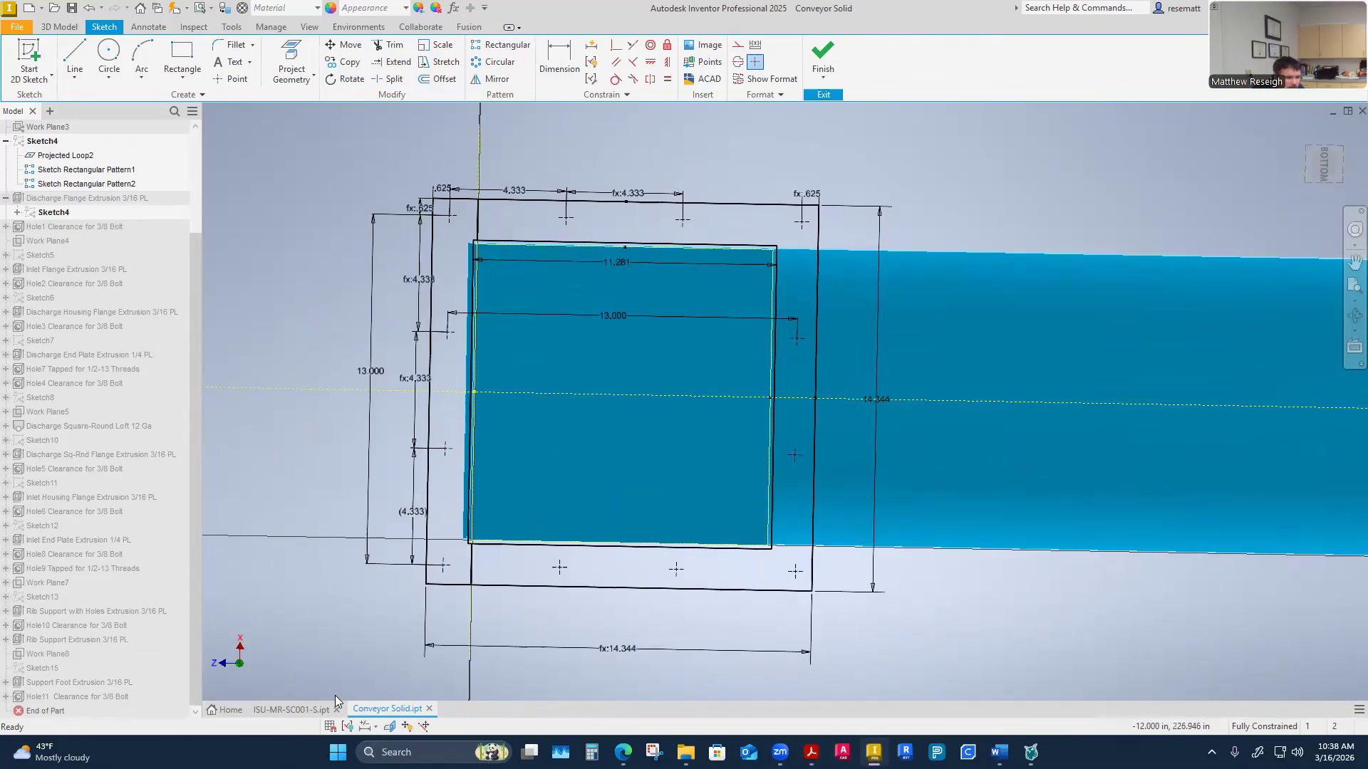
click(284, 709)
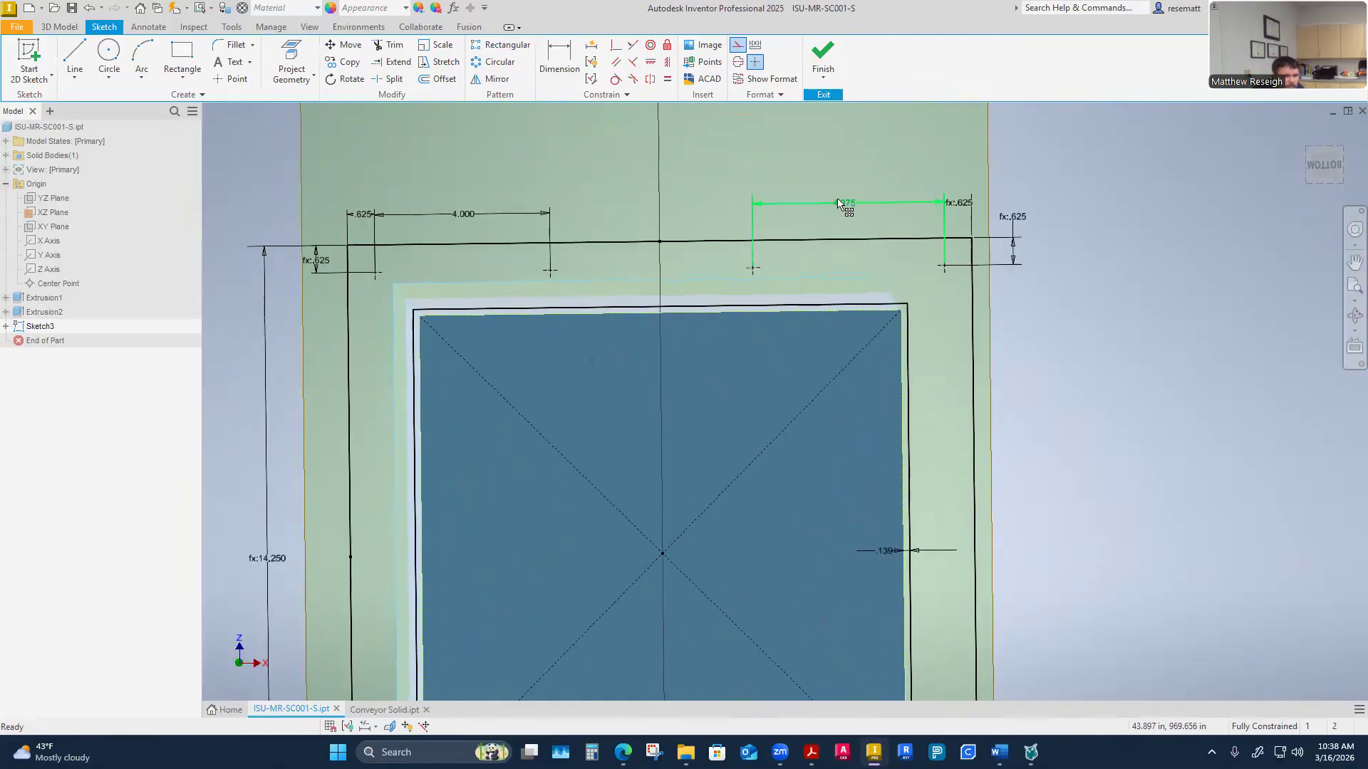
Delete the 4.375 in and 4.000 in hole-spacing dimensions along the flange's top edge
click(837, 204)
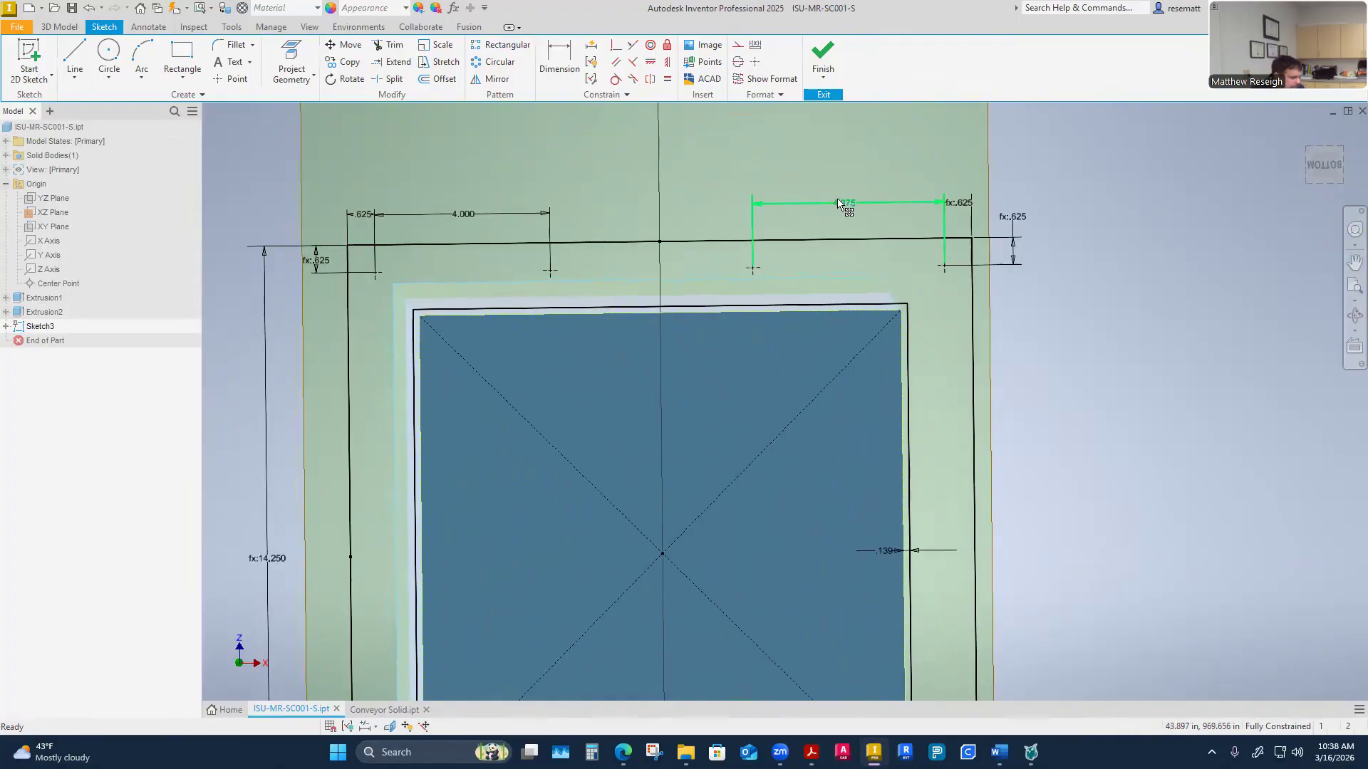
key(Delete)
mouse_move(753, 267)
mouse_down()
mouse_move(718, 268)
mouse_move(733, 268)
mouse_up()
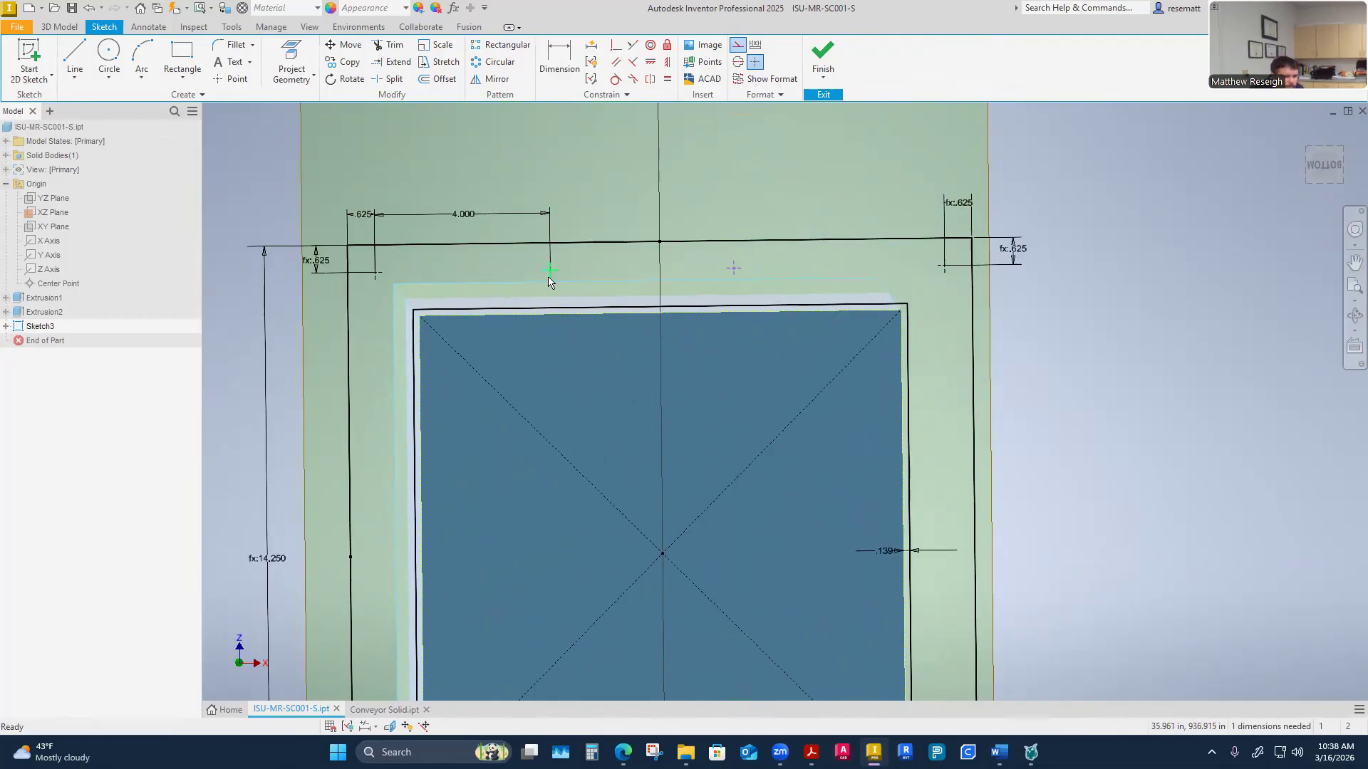
click(467, 216)
key(Delete)
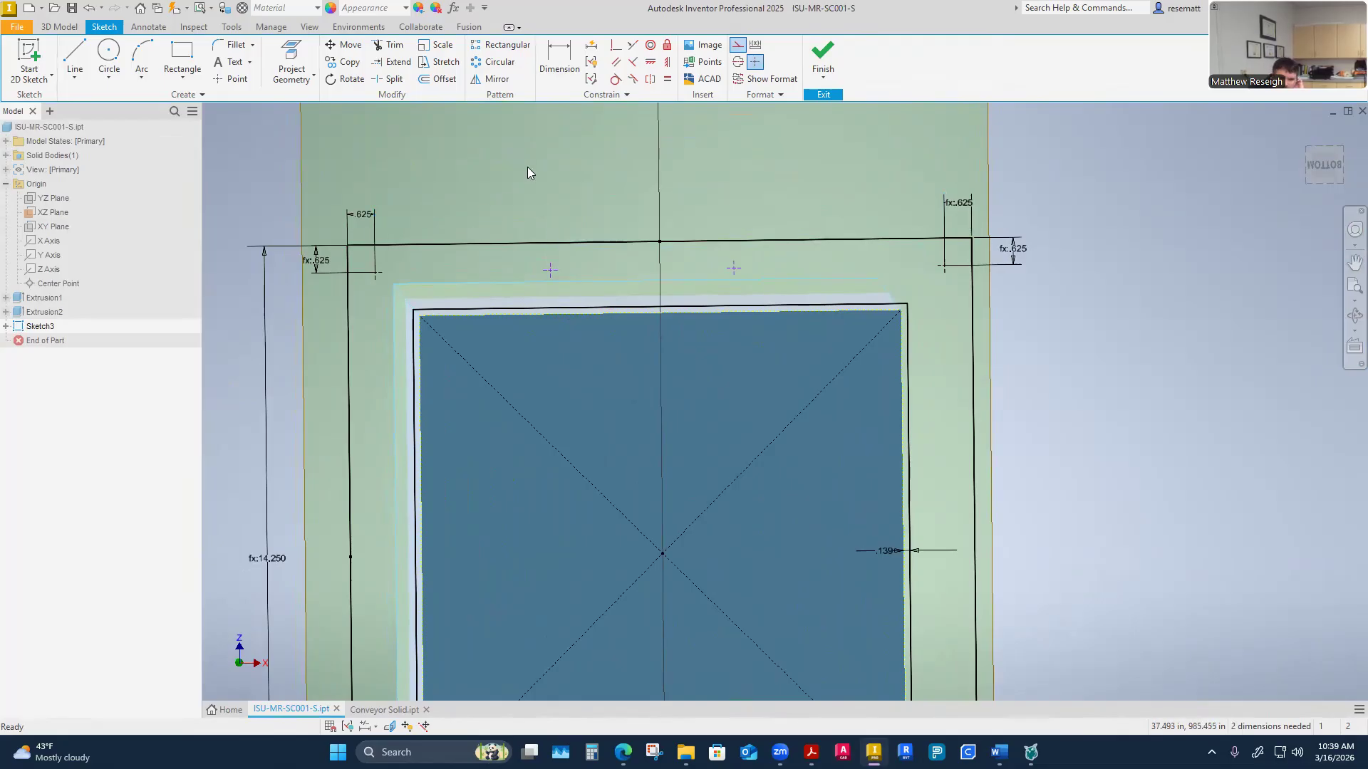
Measure the distance between the two top corner hole centres of the flange
click(560, 61)
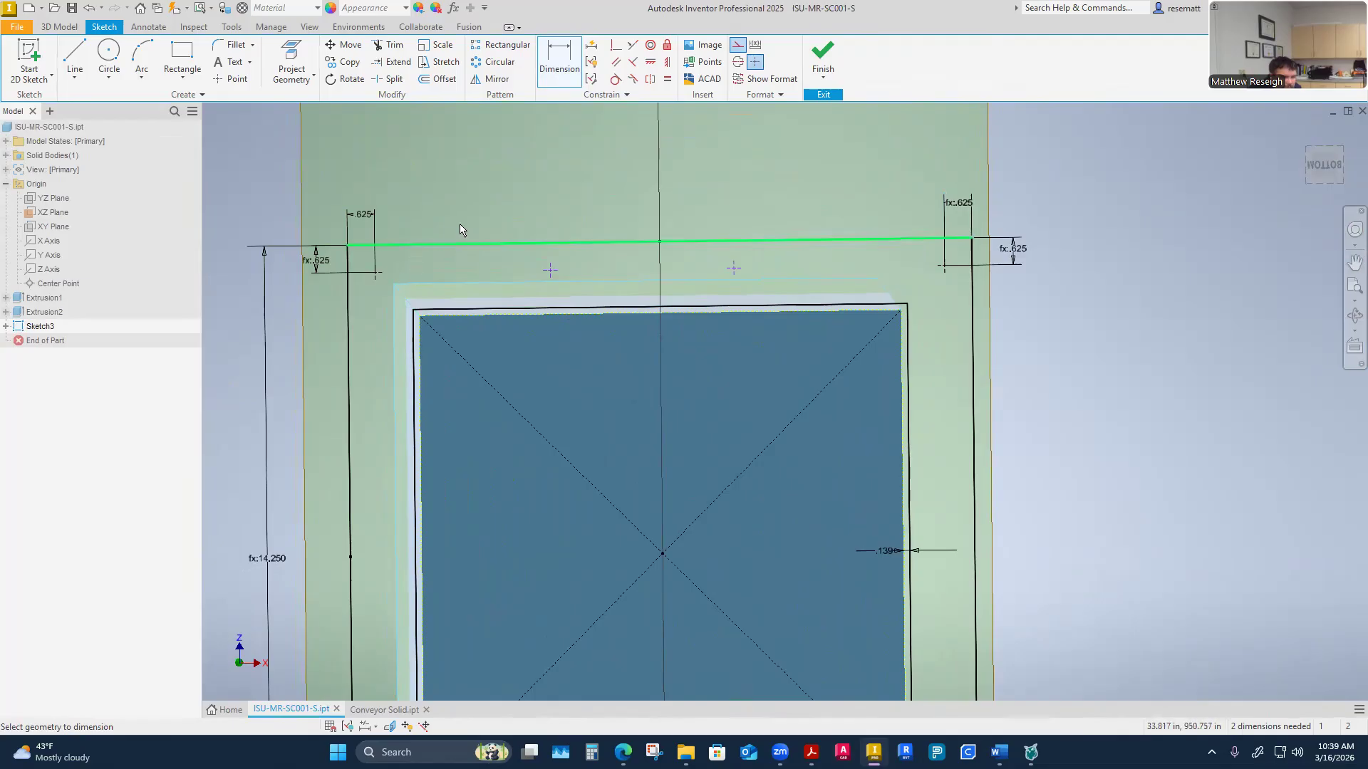
key(Escape)
right_click(454, 165)
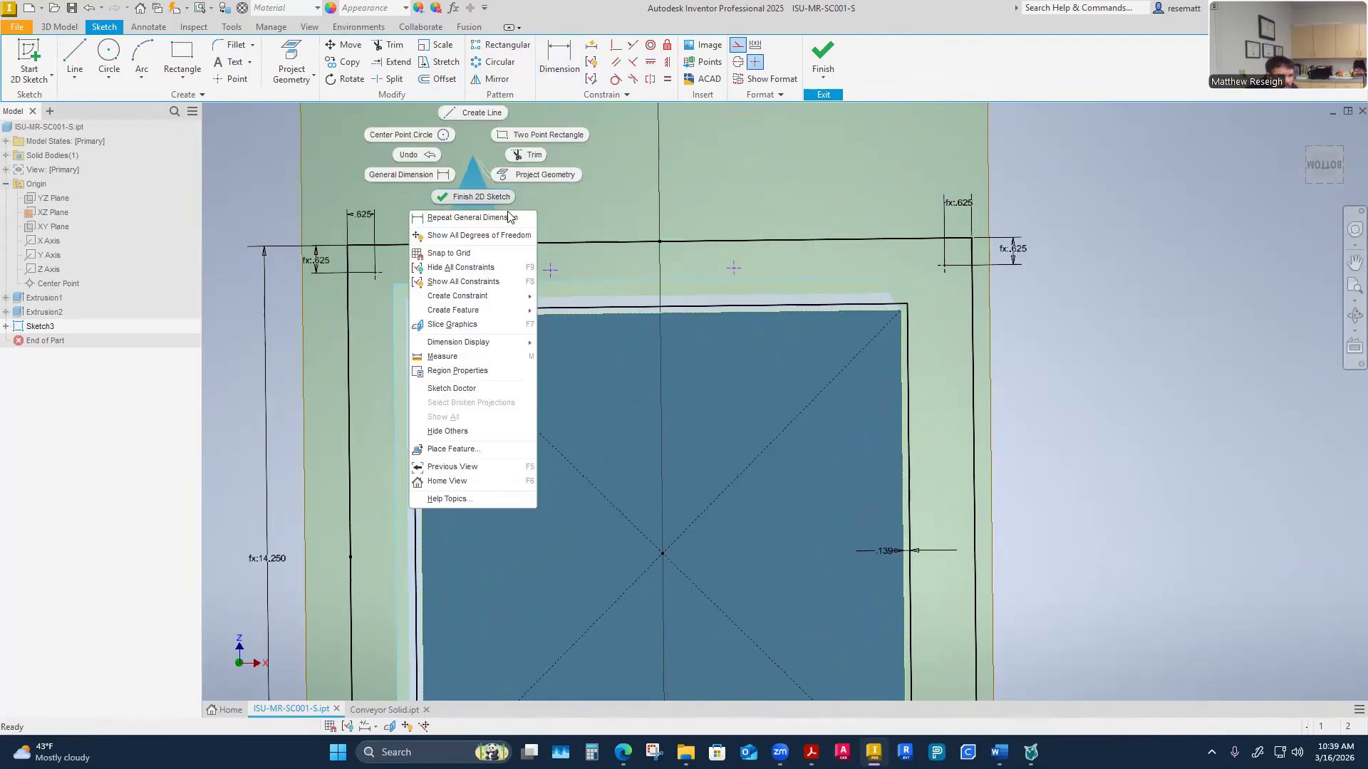
click(453, 357)
click(376, 274)
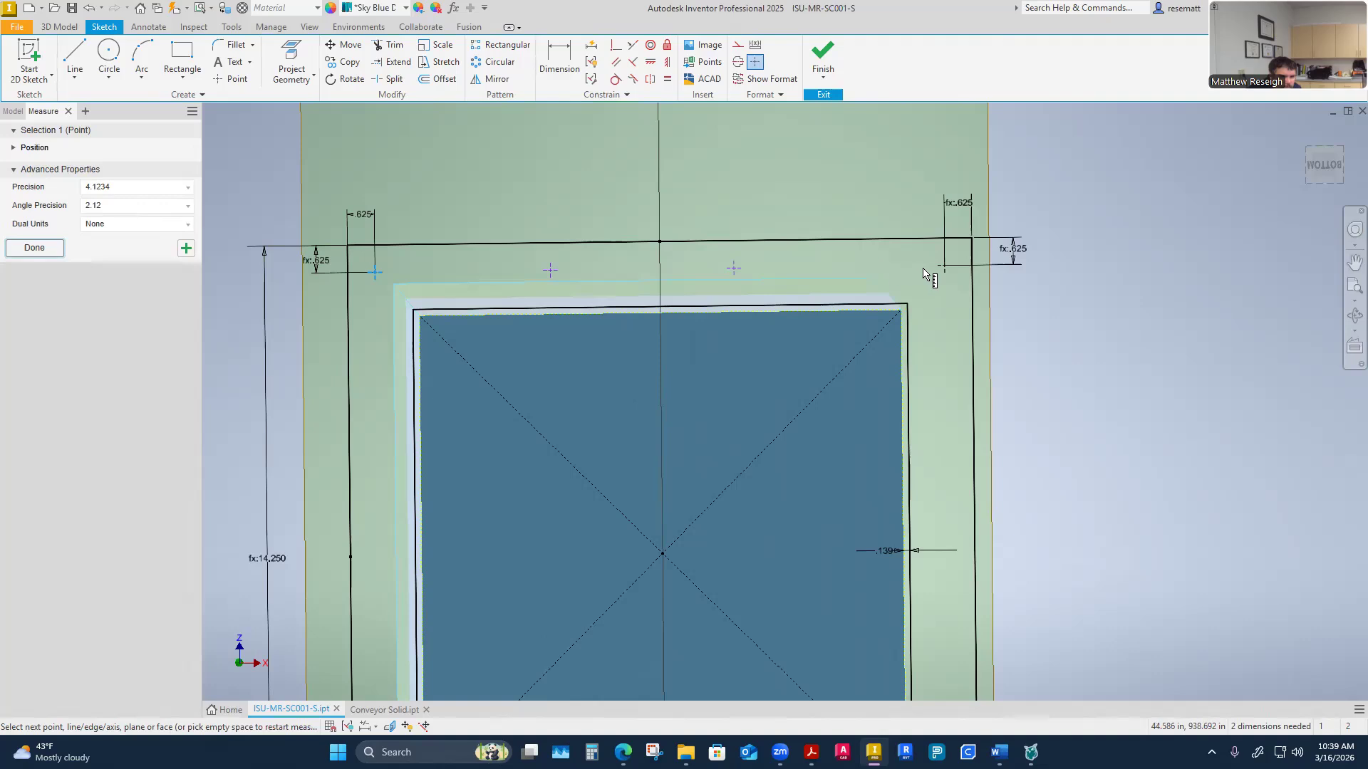
click(944, 266)
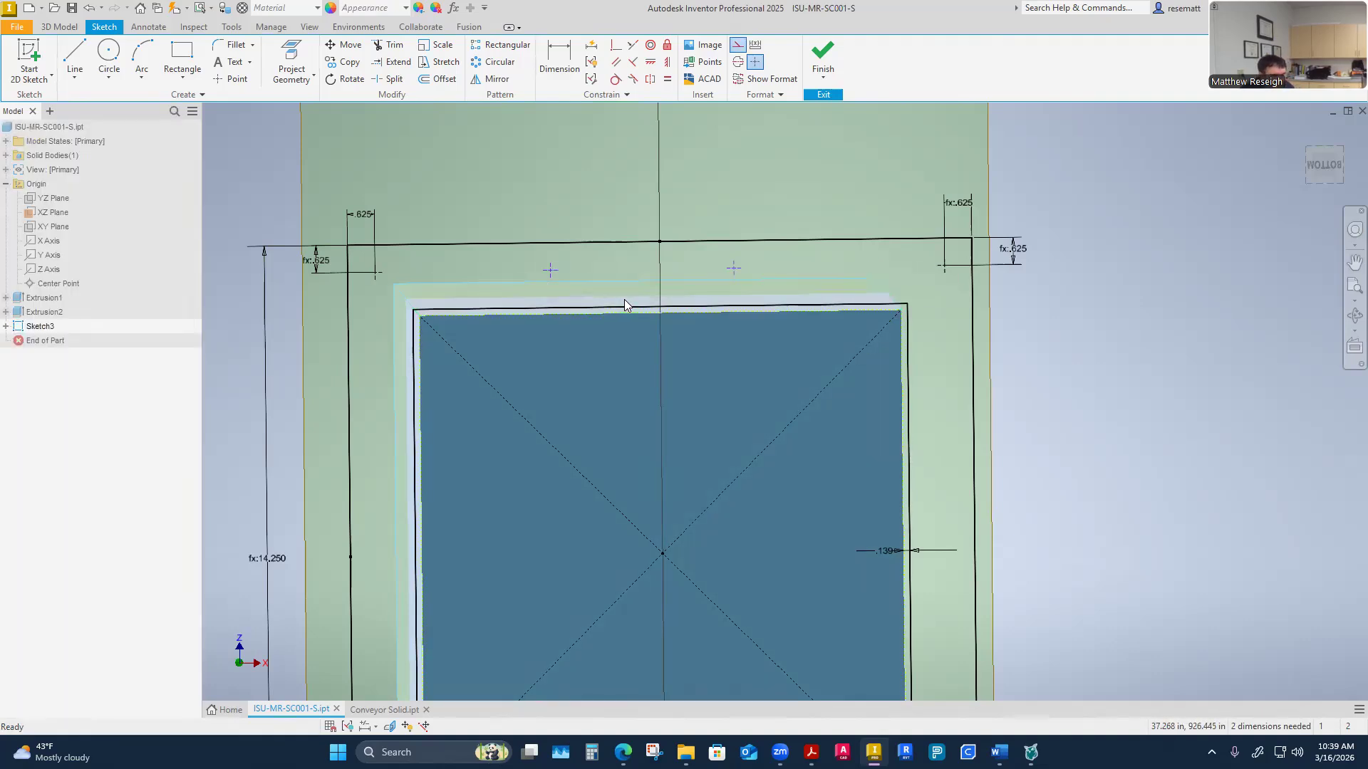
Switch to Calculator and divide 13 by 3 for the hole spacing
mouse_move(681, 220)
shift+middle_down()
mouse_move(726, 385)
mouse_move(831, 323)
mouse_move(921, 316)
shift+middle_up()
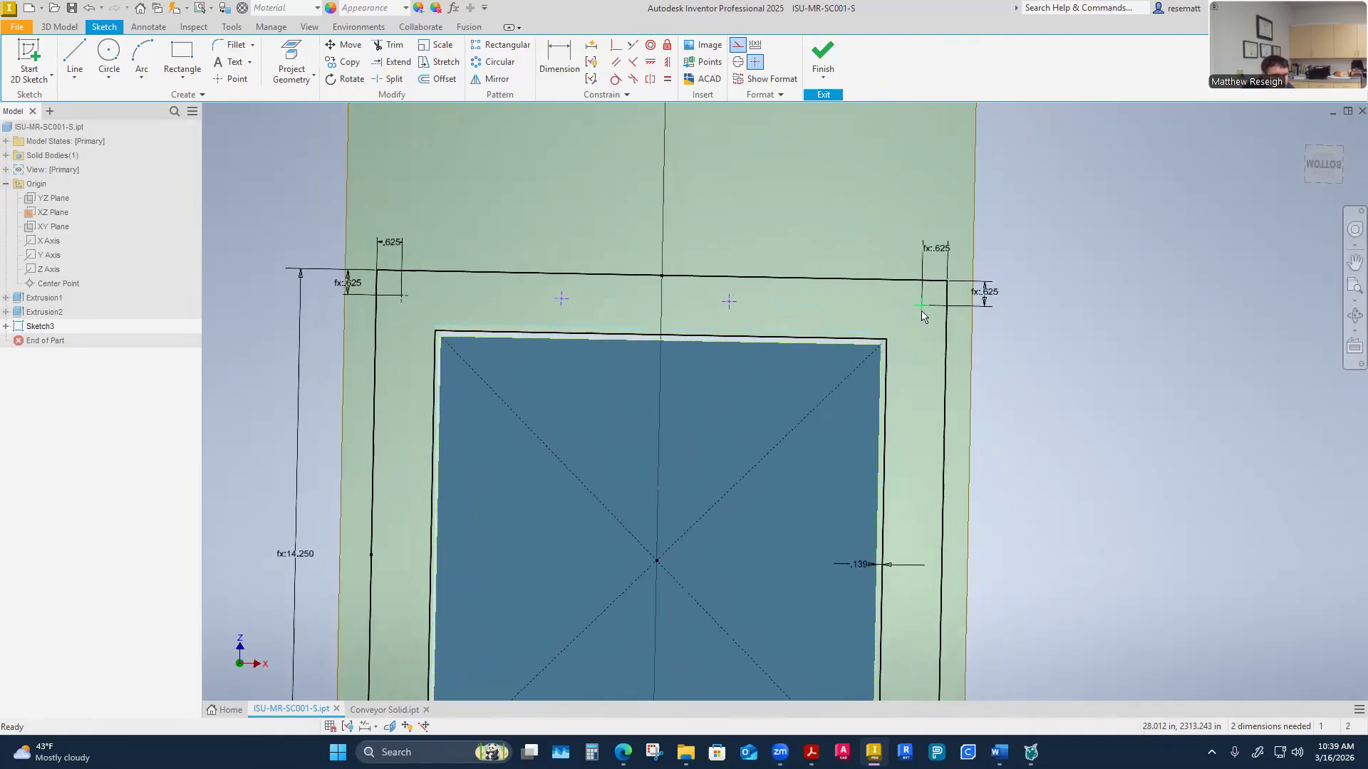
shift+middle_drag(458, 308, 429, 313)
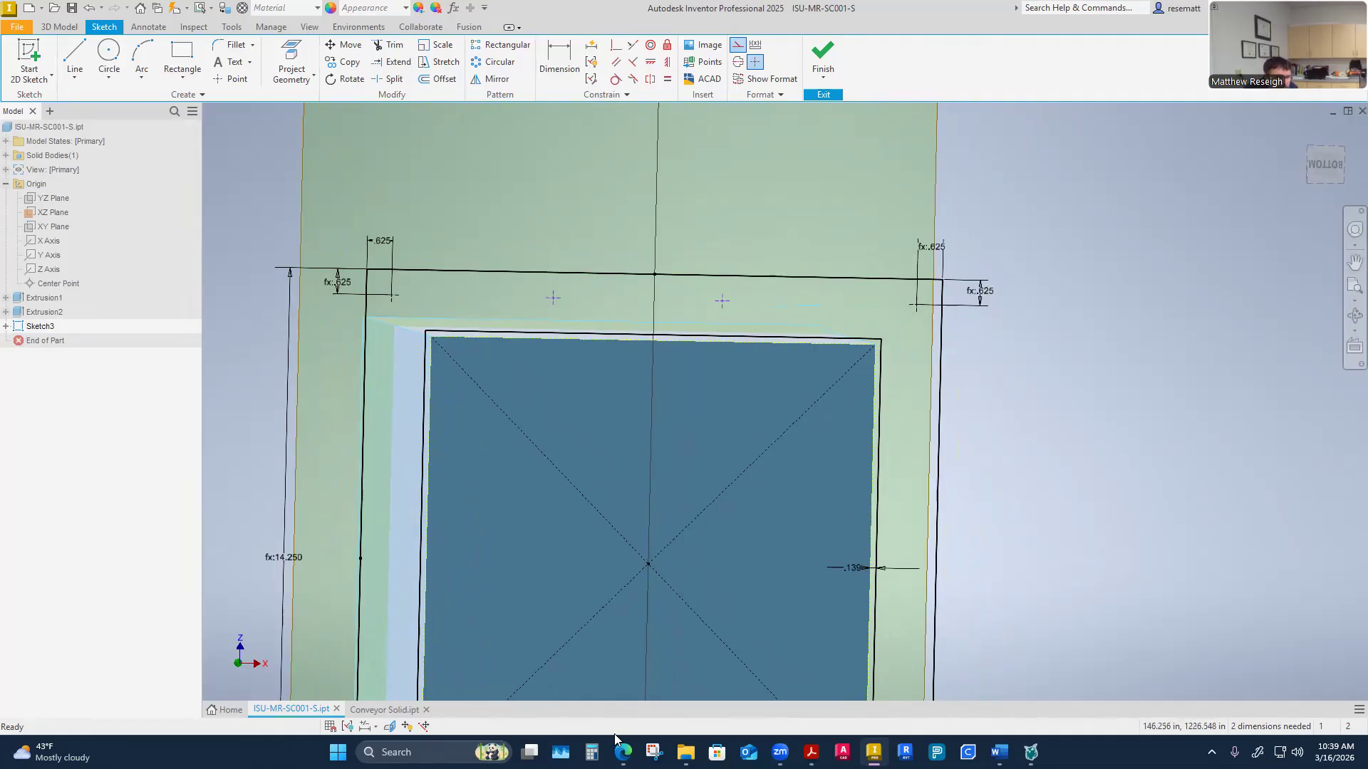
click(591, 752)
text(13 ÷ )
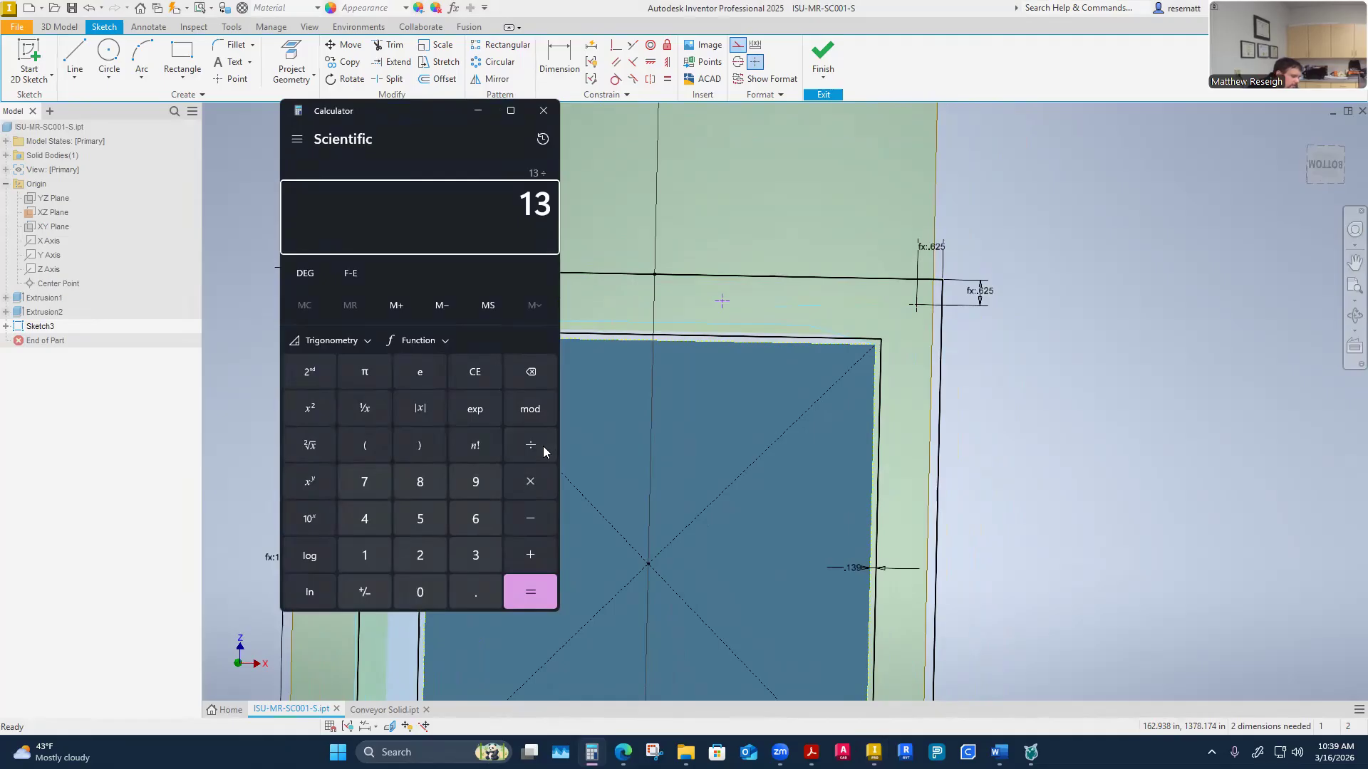
text(3)
key(Return)
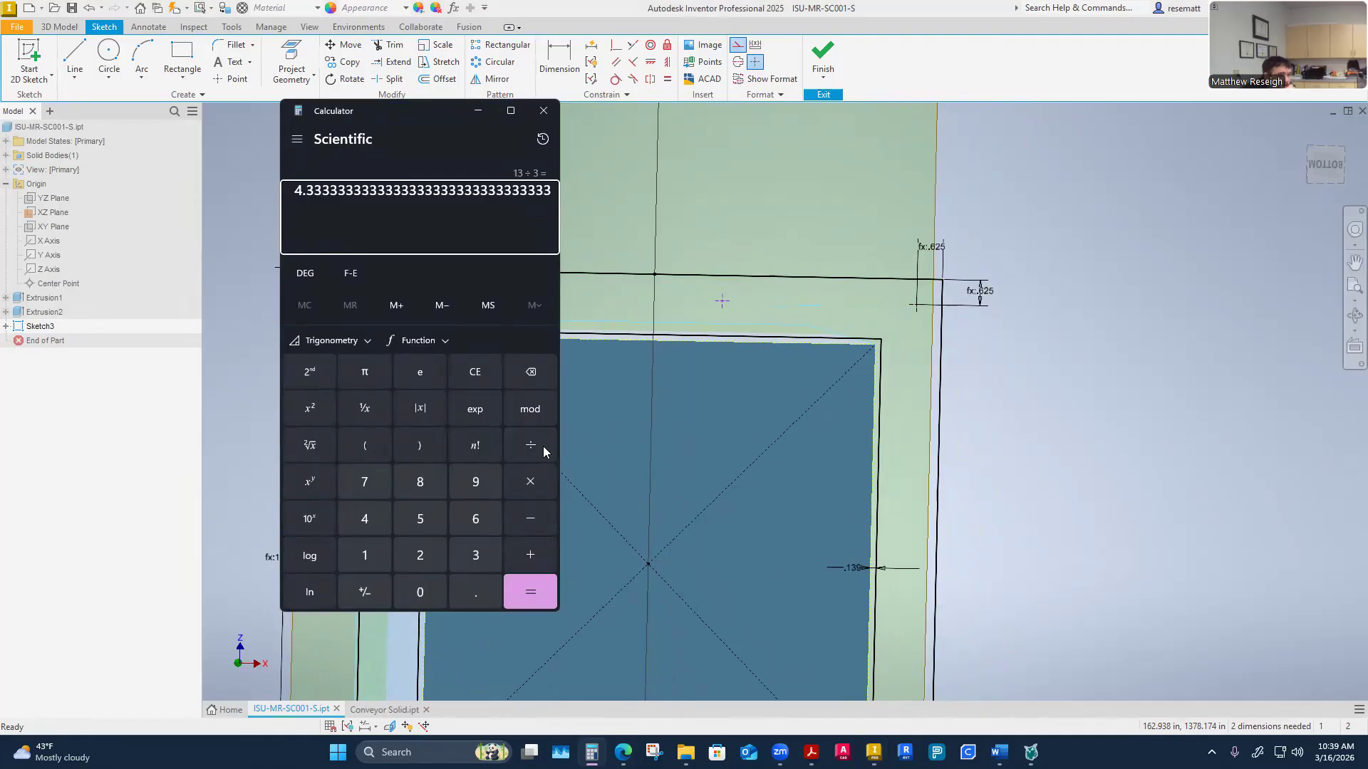
click(1023, 436)
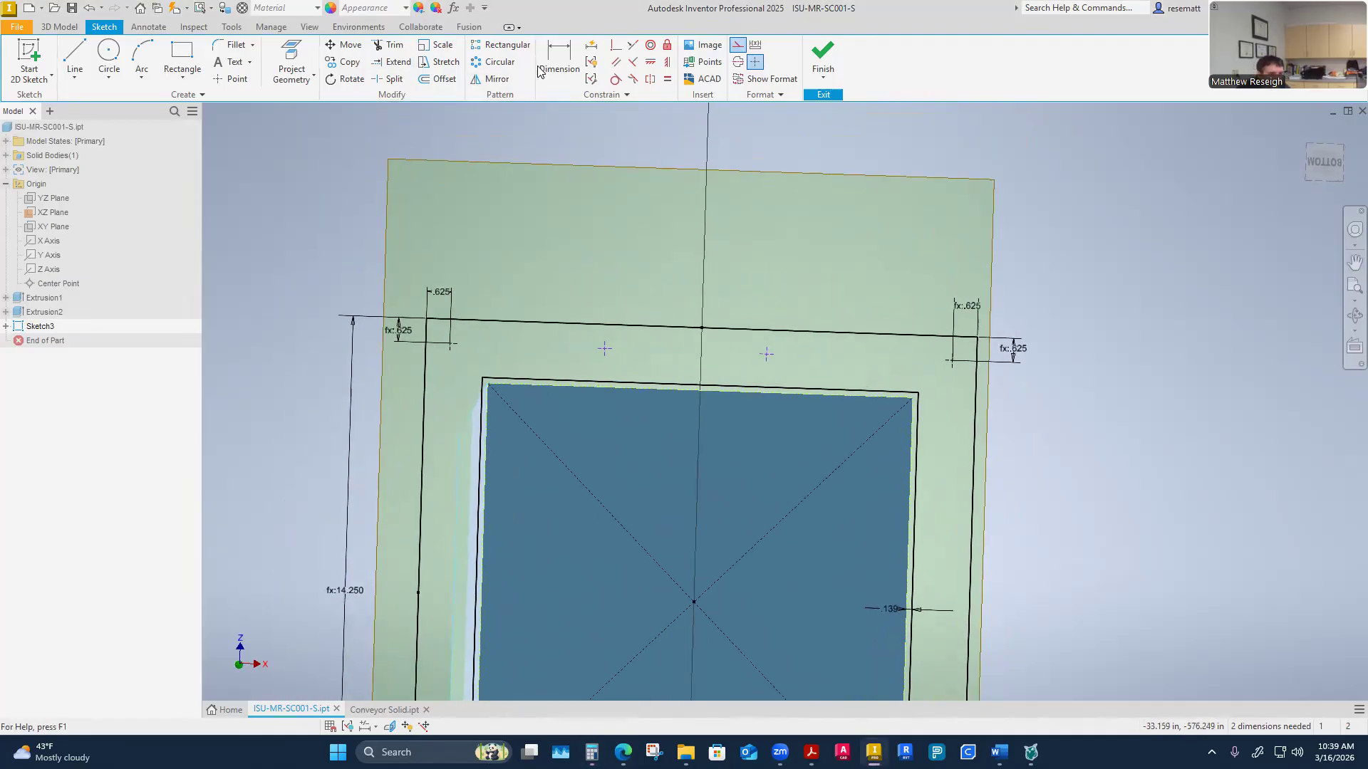
Dimension the spacing between the first two top holes as 4.3333 in
click(559, 60)
click(274, 329)
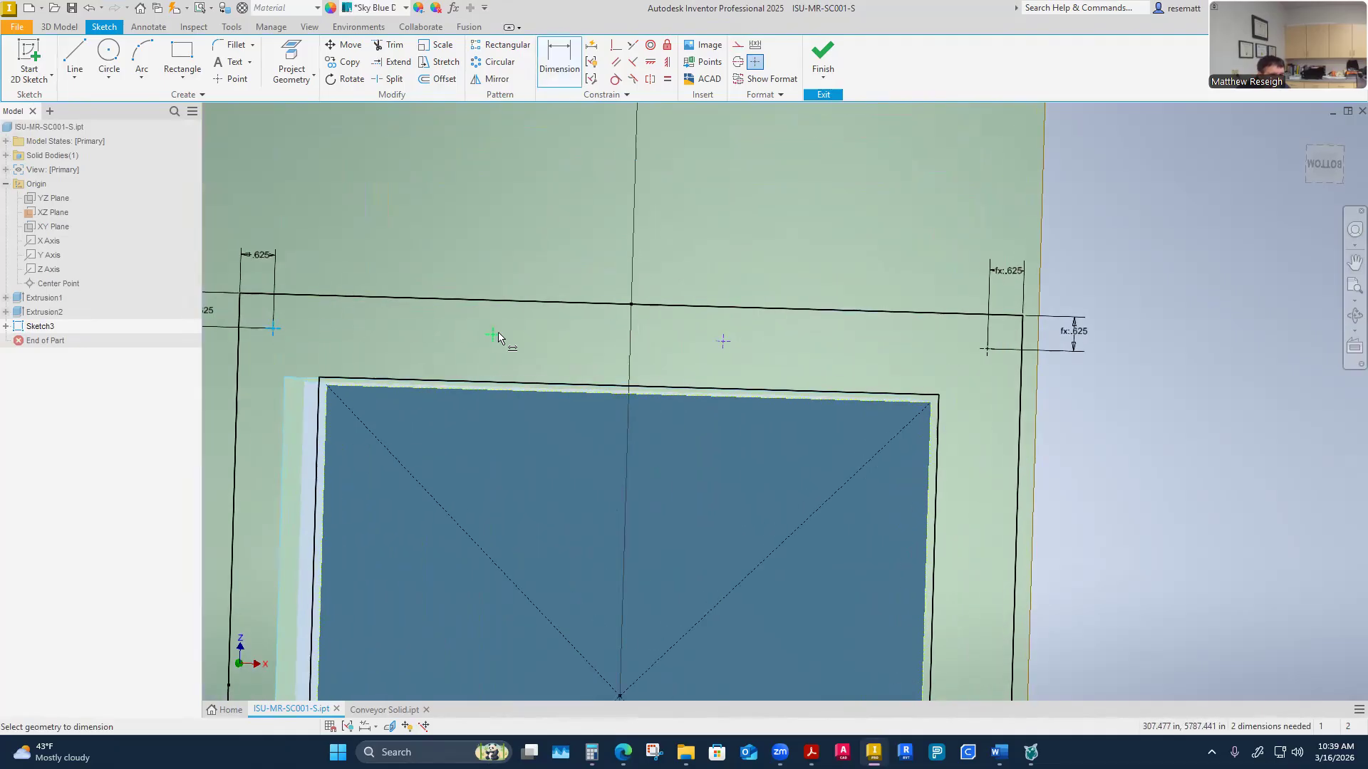
click(493, 335)
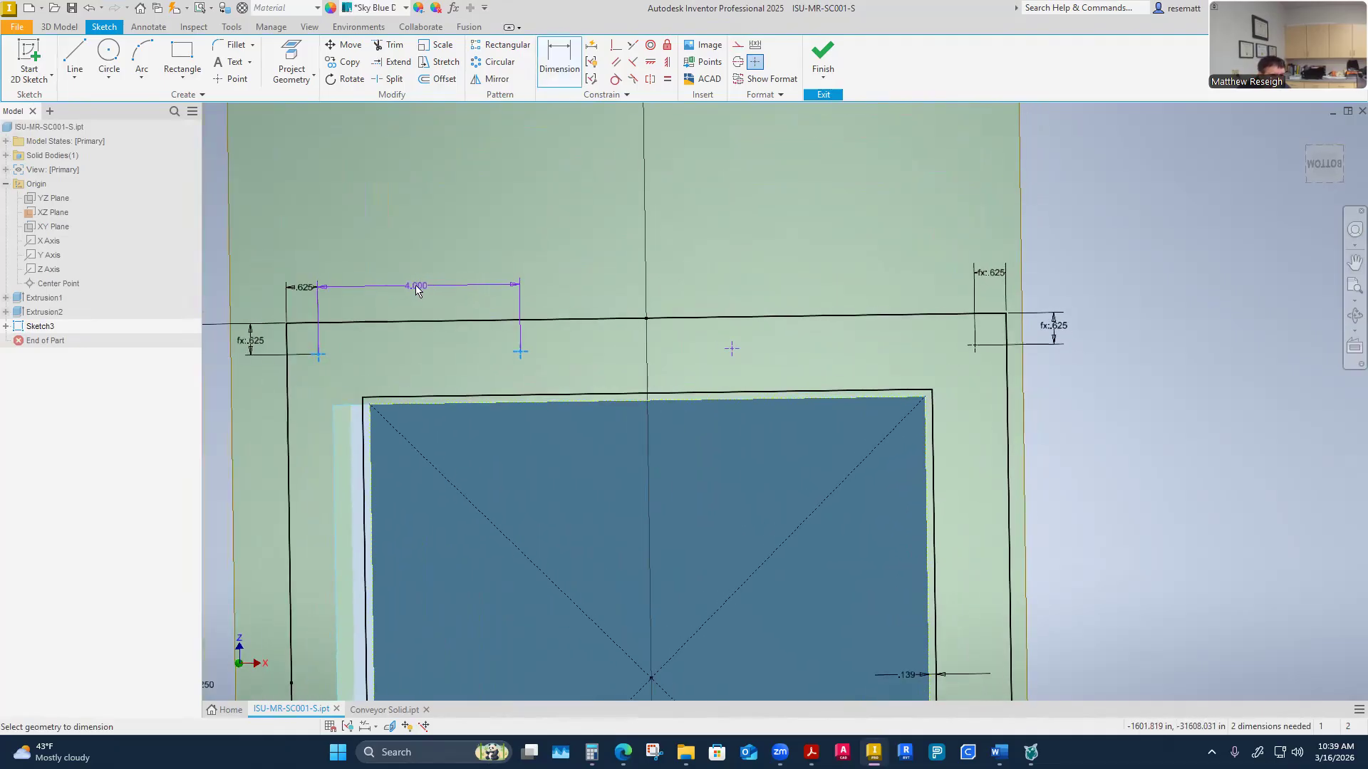
click(415, 289)
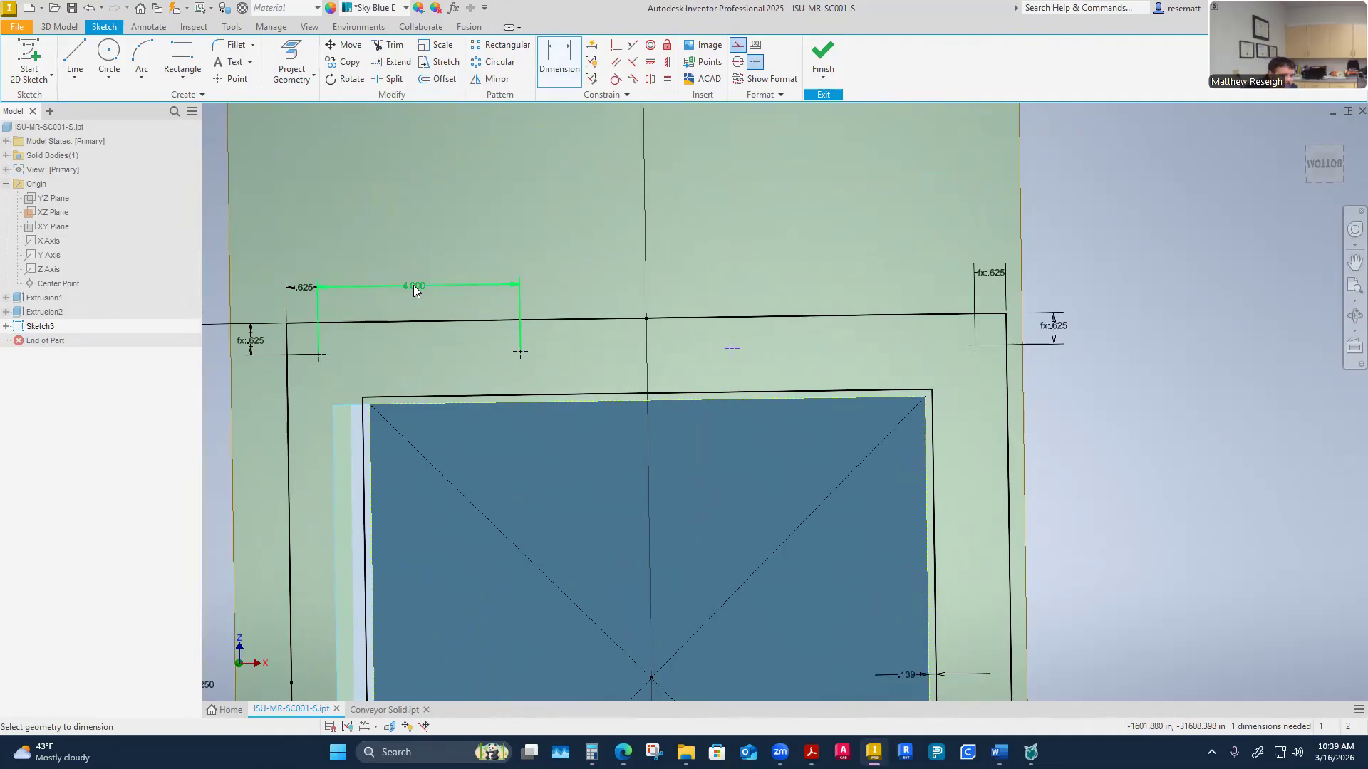
click(413, 287)
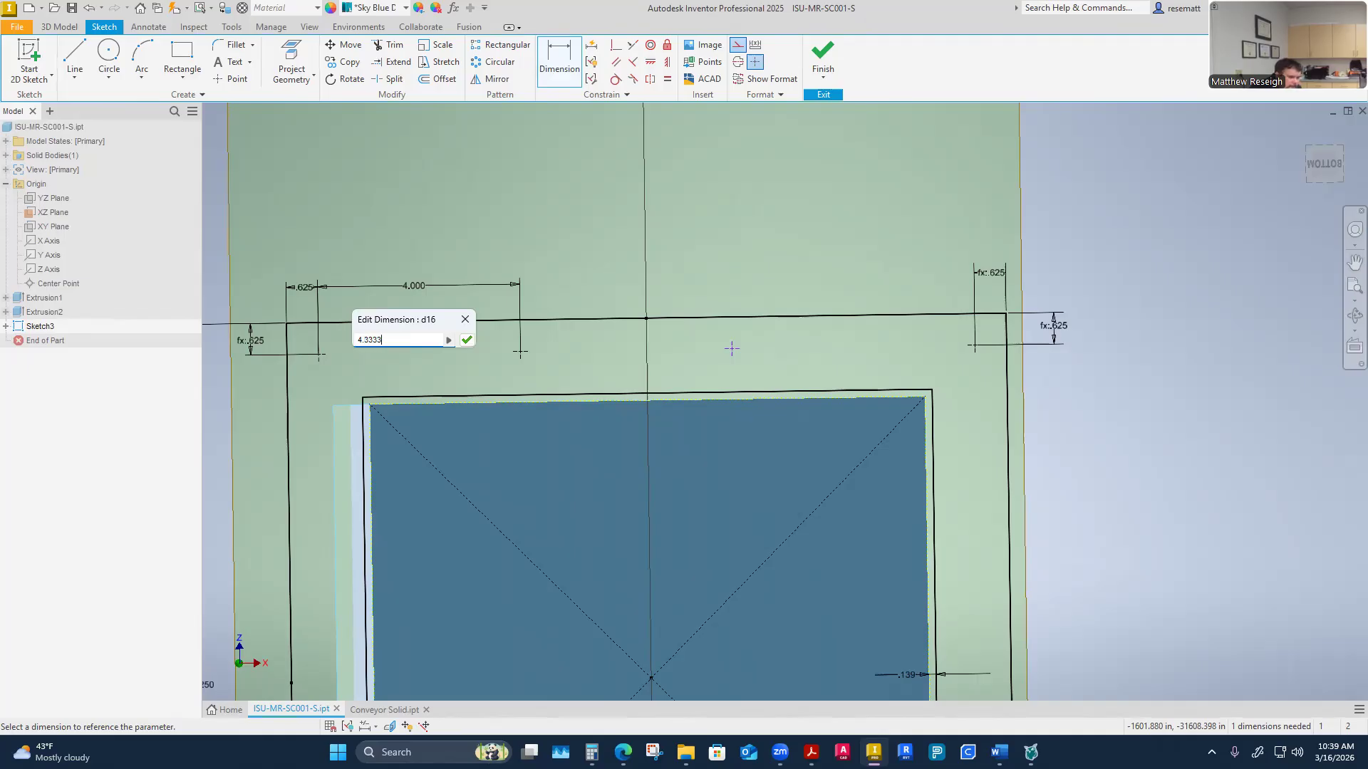
key(Return)
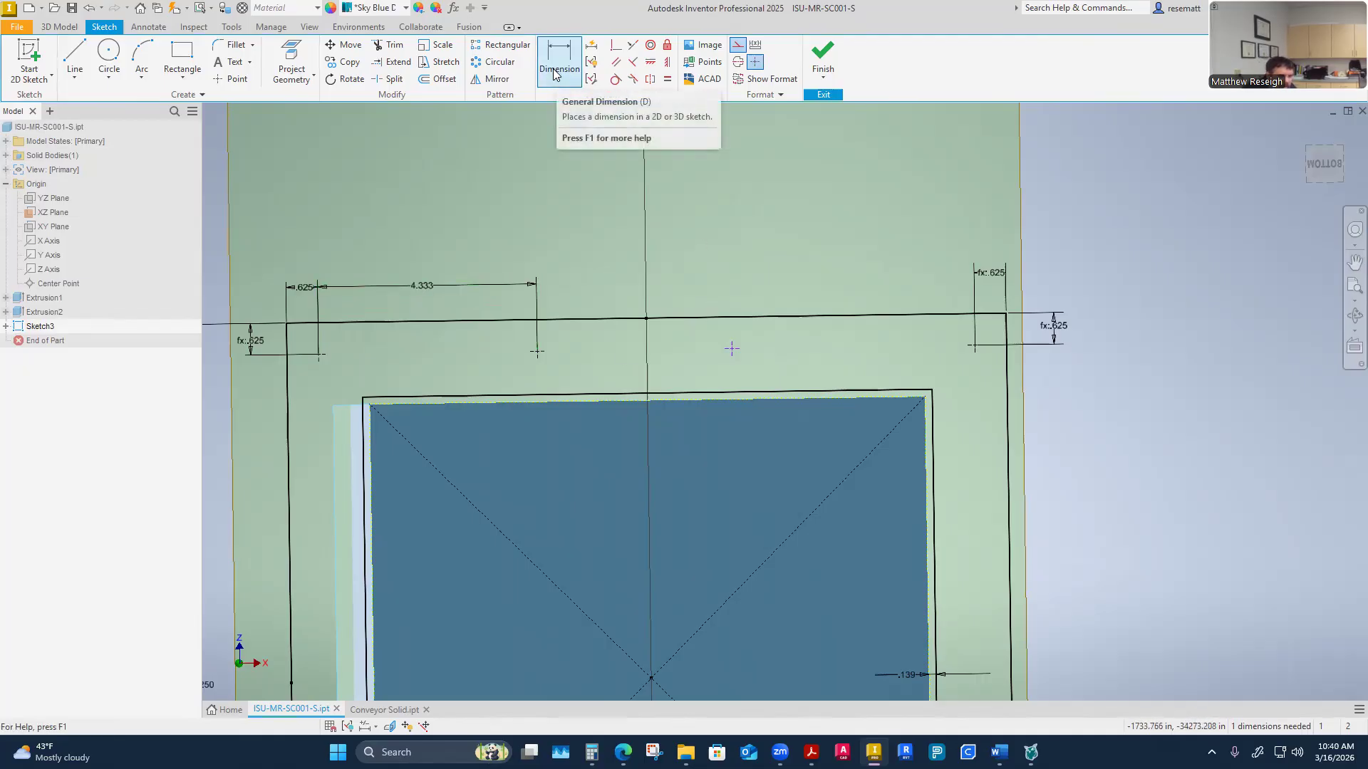
Dimension the spacing between the second and third top holes, setting it equal to the d16 parameter
click(734, 354)
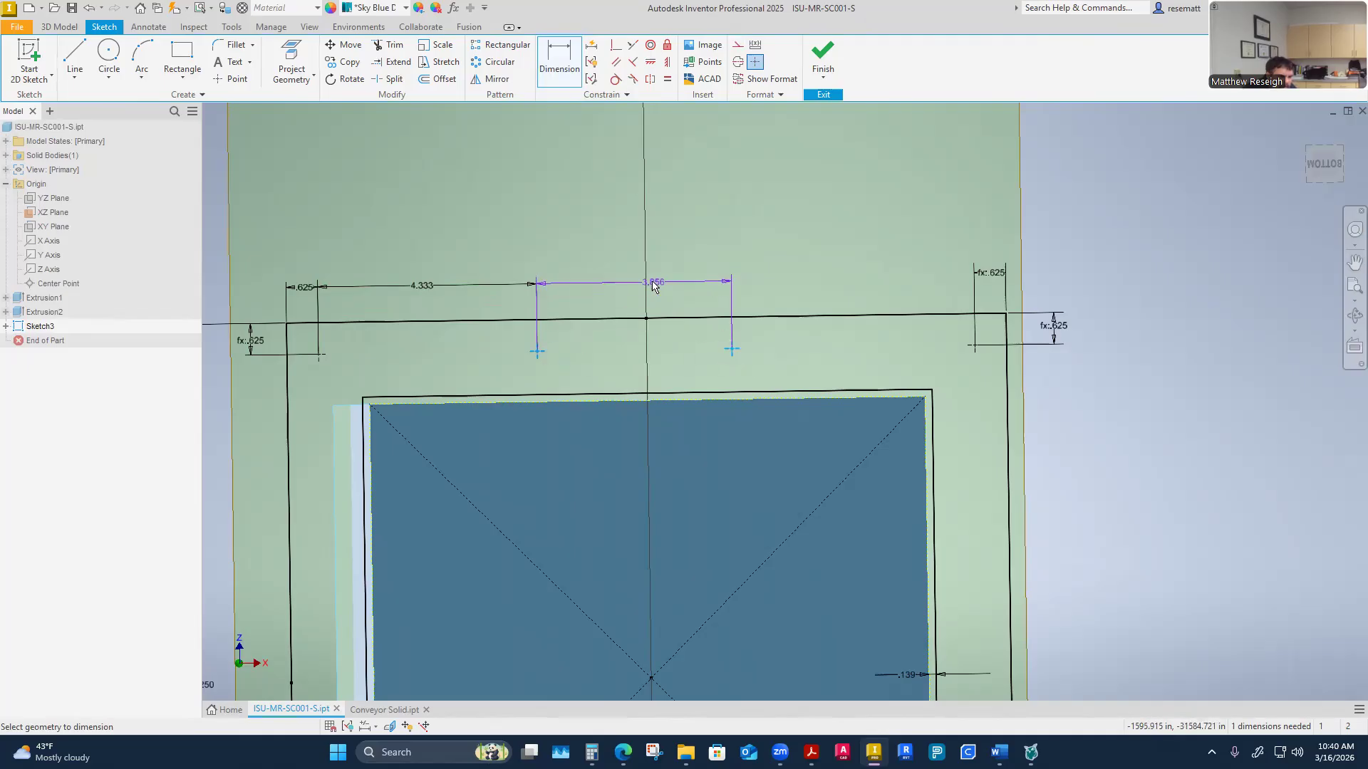
click(640, 285)
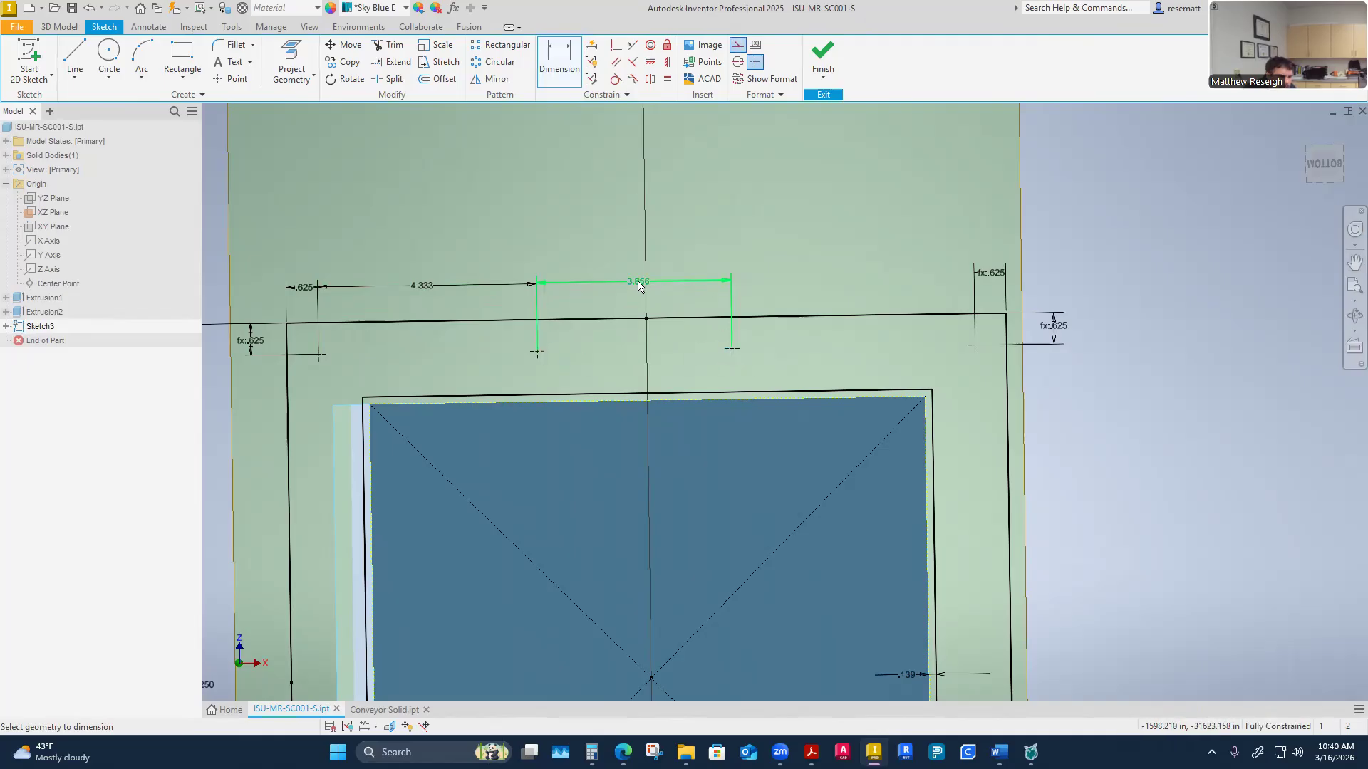
click(638, 286)
click(428, 286)
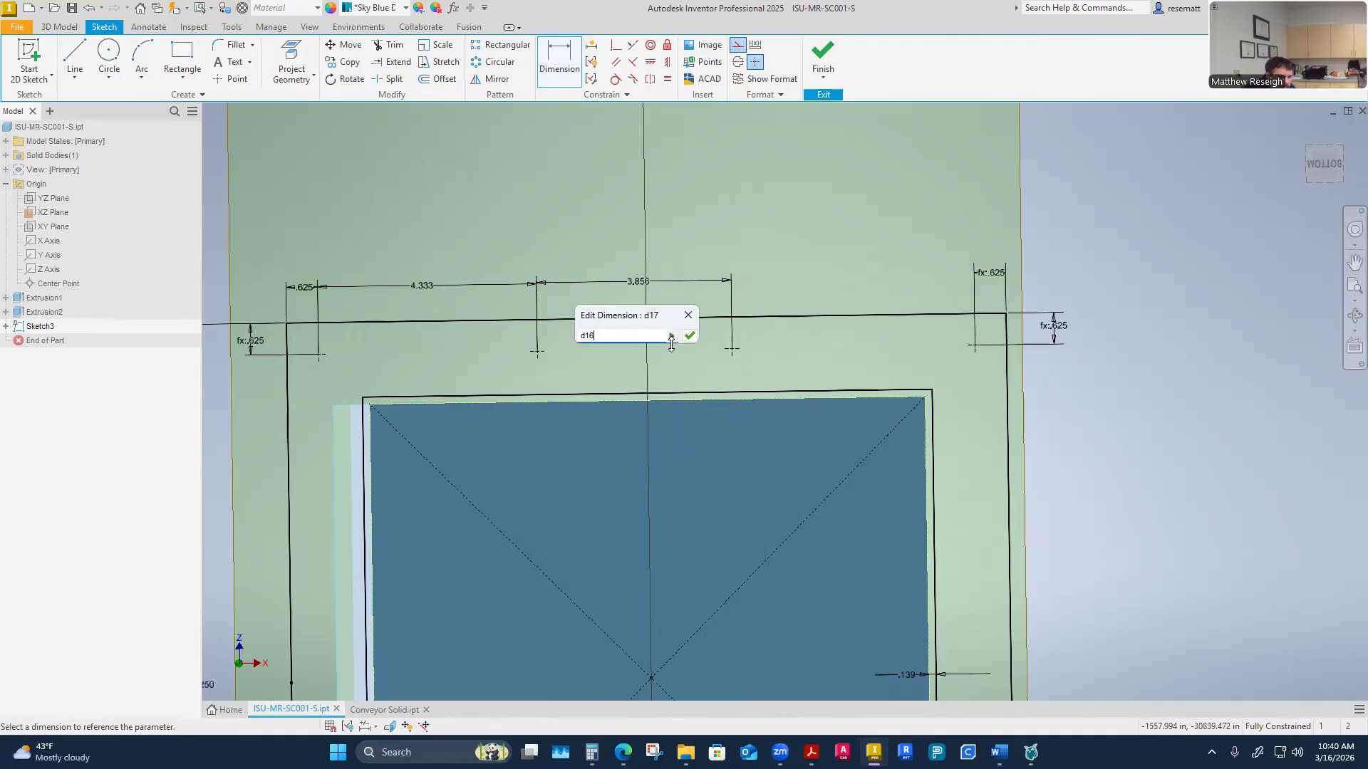
click(690, 337)
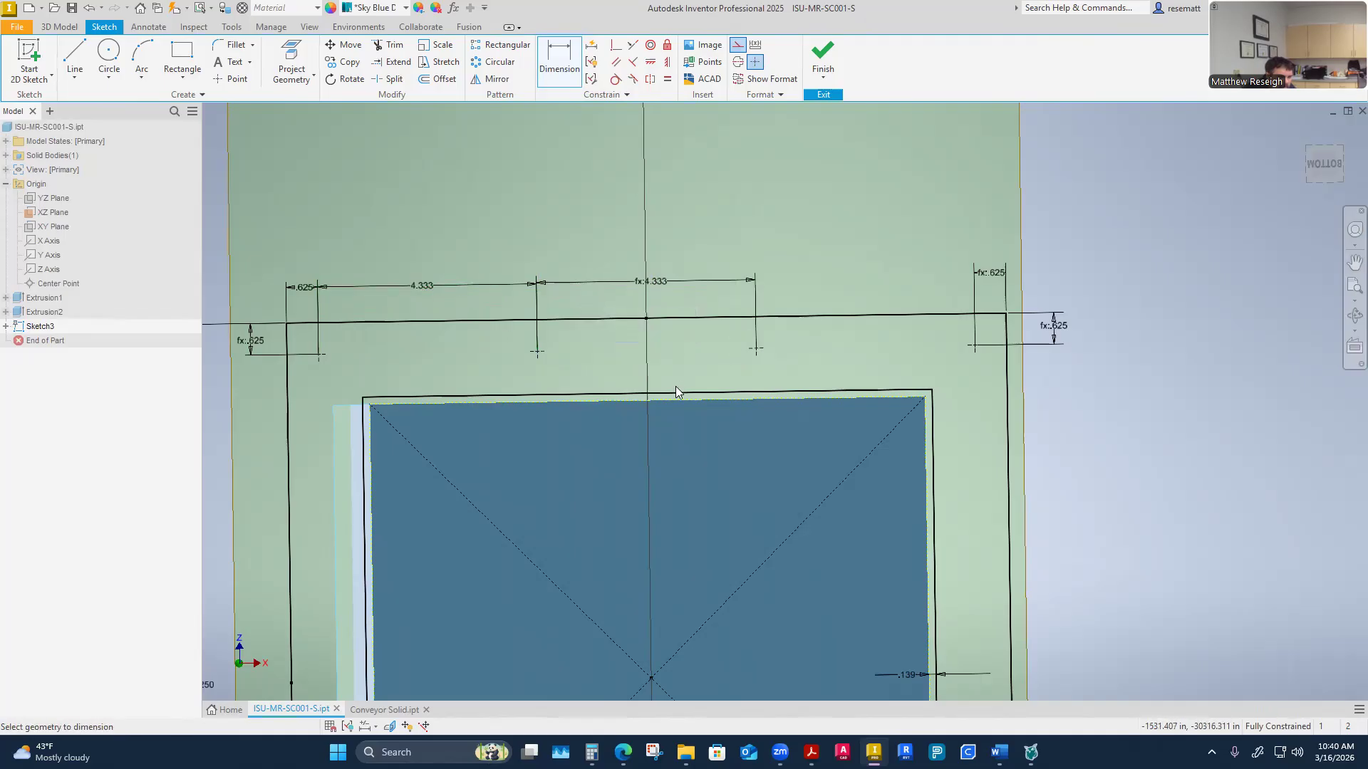
Add a reference dimension between the third top hole and the corner hole
right_click(694, 164)
click(692, 227)
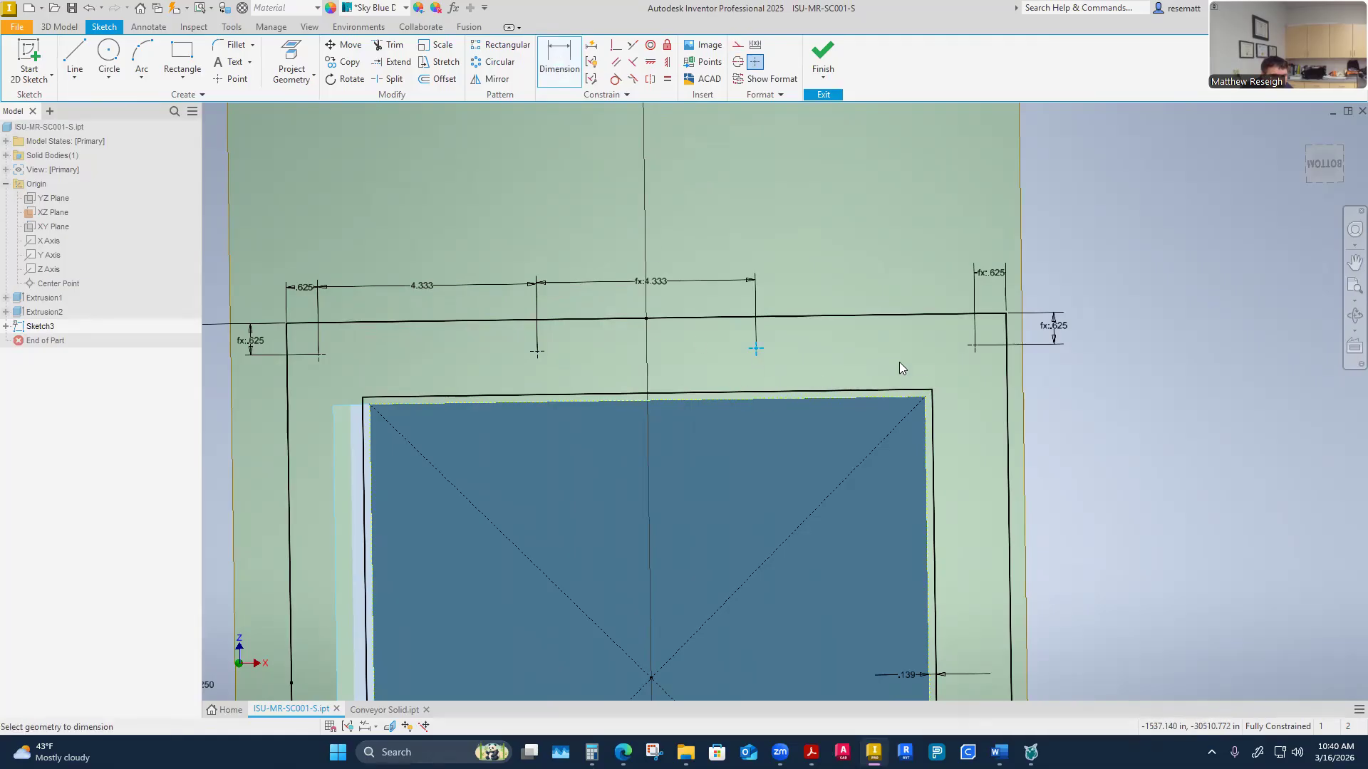
click(973, 346)
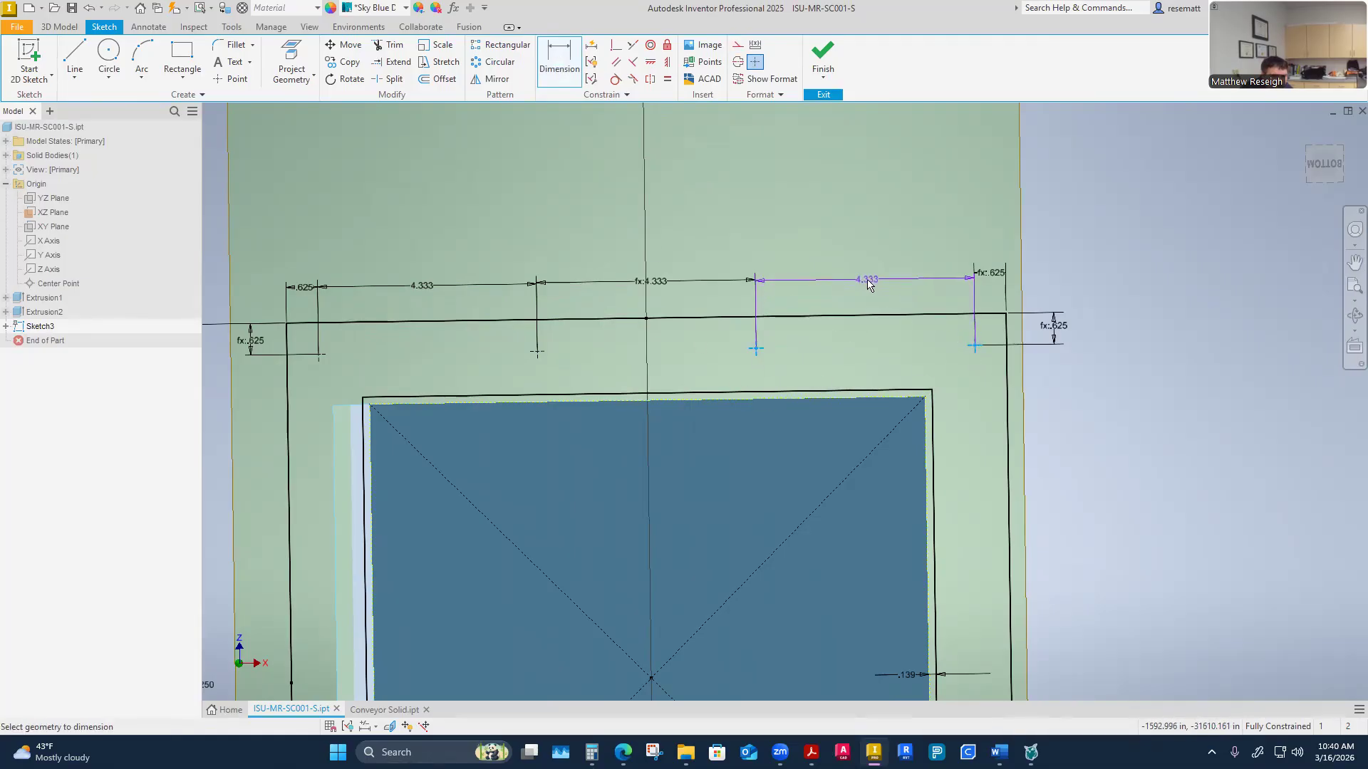
click(866, 278)
key(Return)
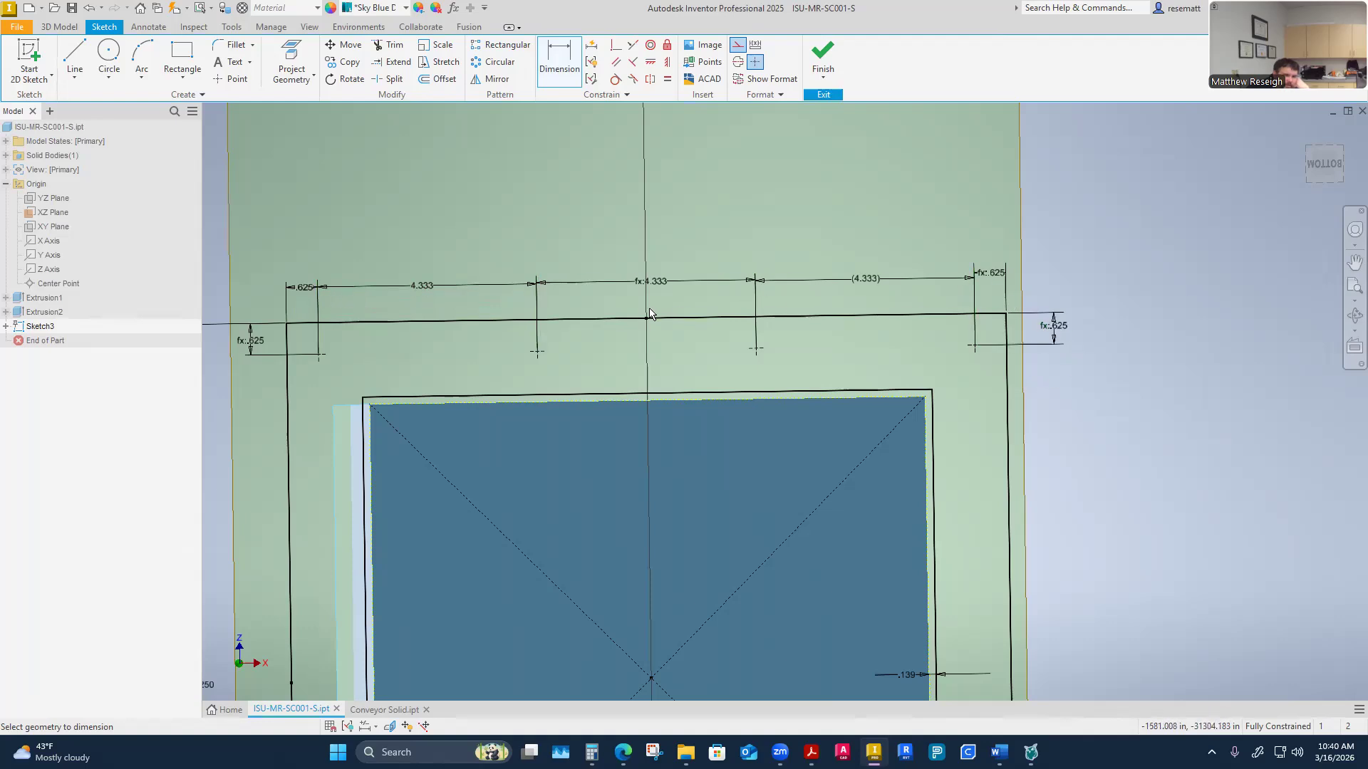
scroll(558, 394, down, 3)
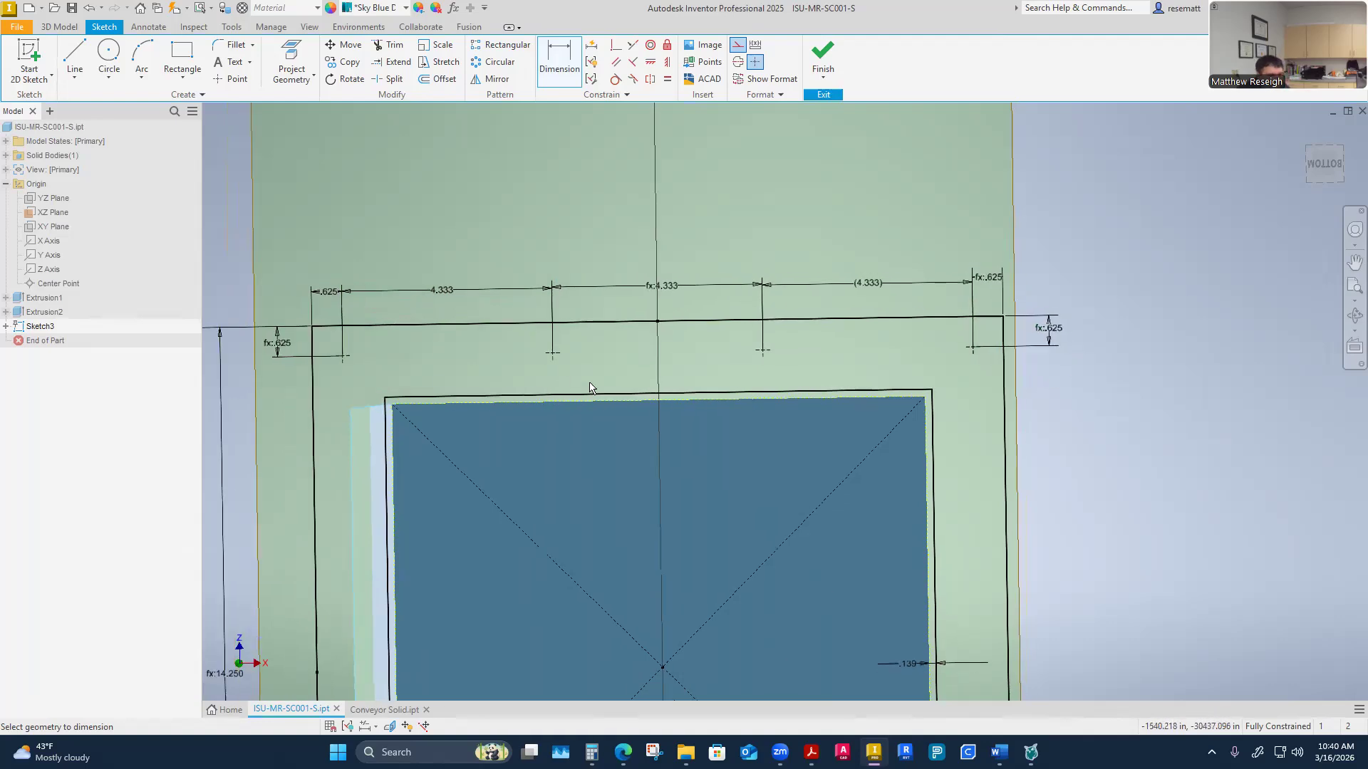
scroll(652, 416, up, 5)
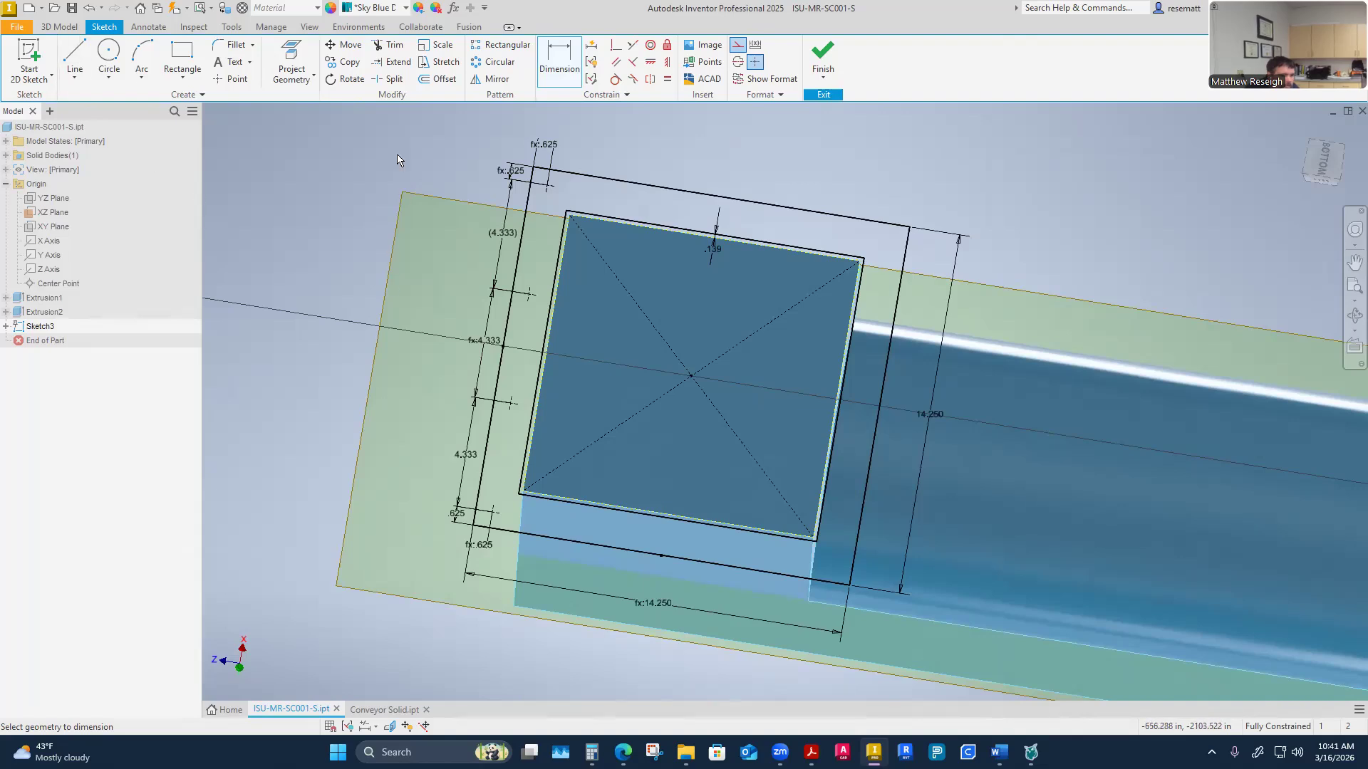
click(493, 78)
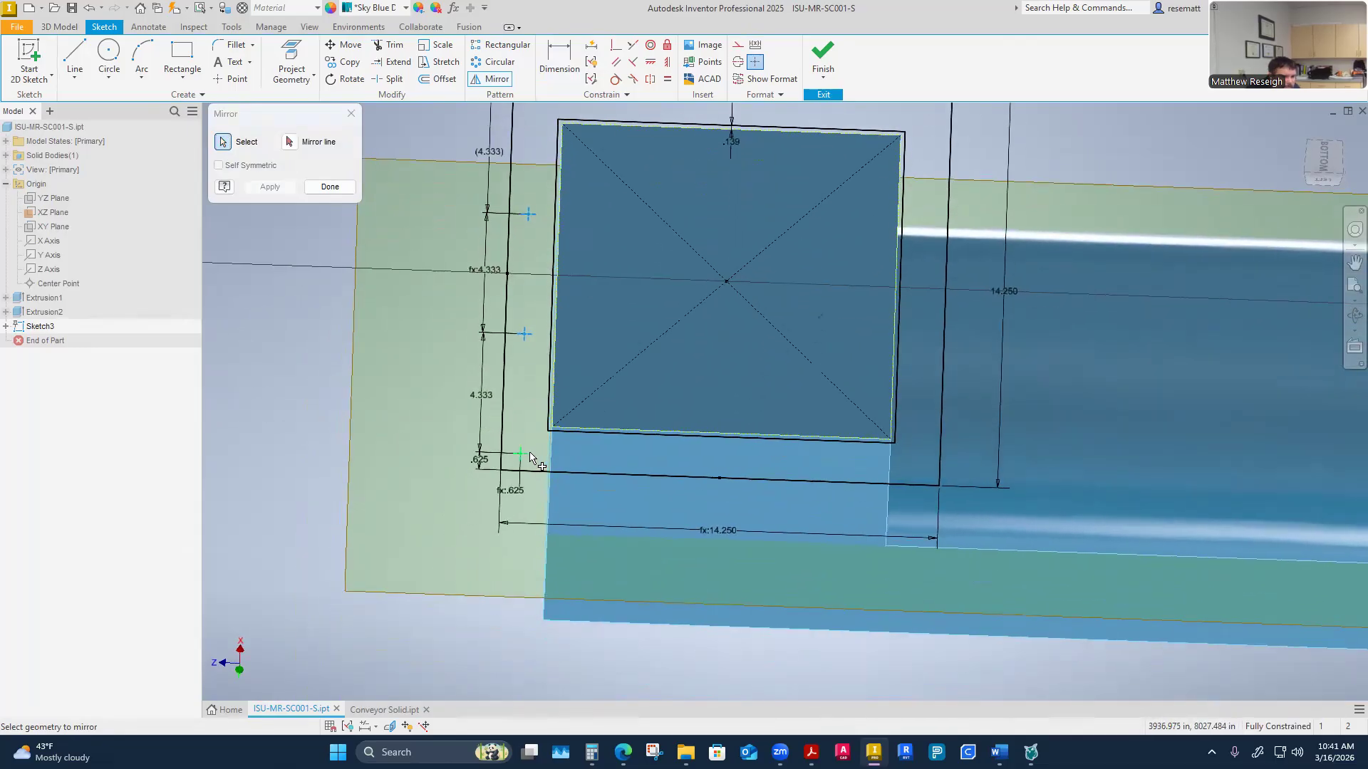
click(528, 453)
click(291, 141)
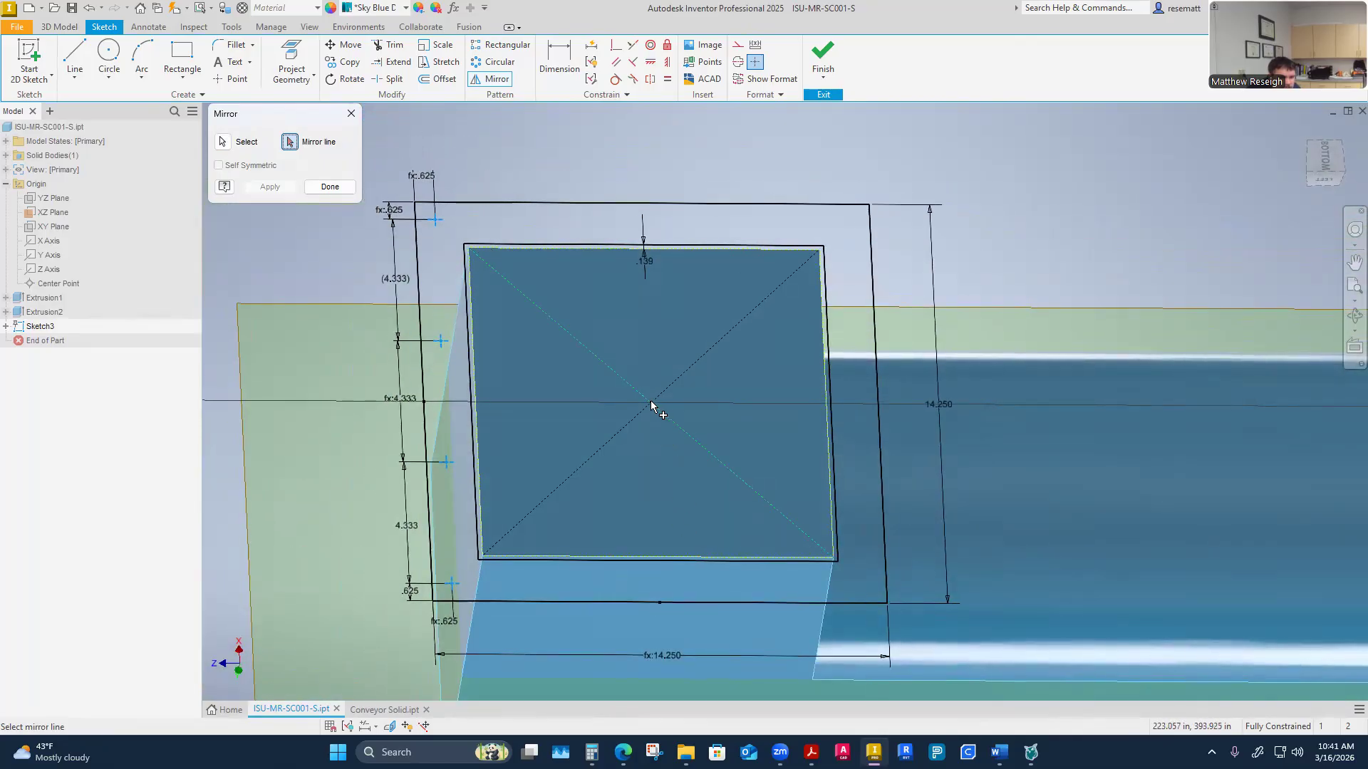
key(Escape)
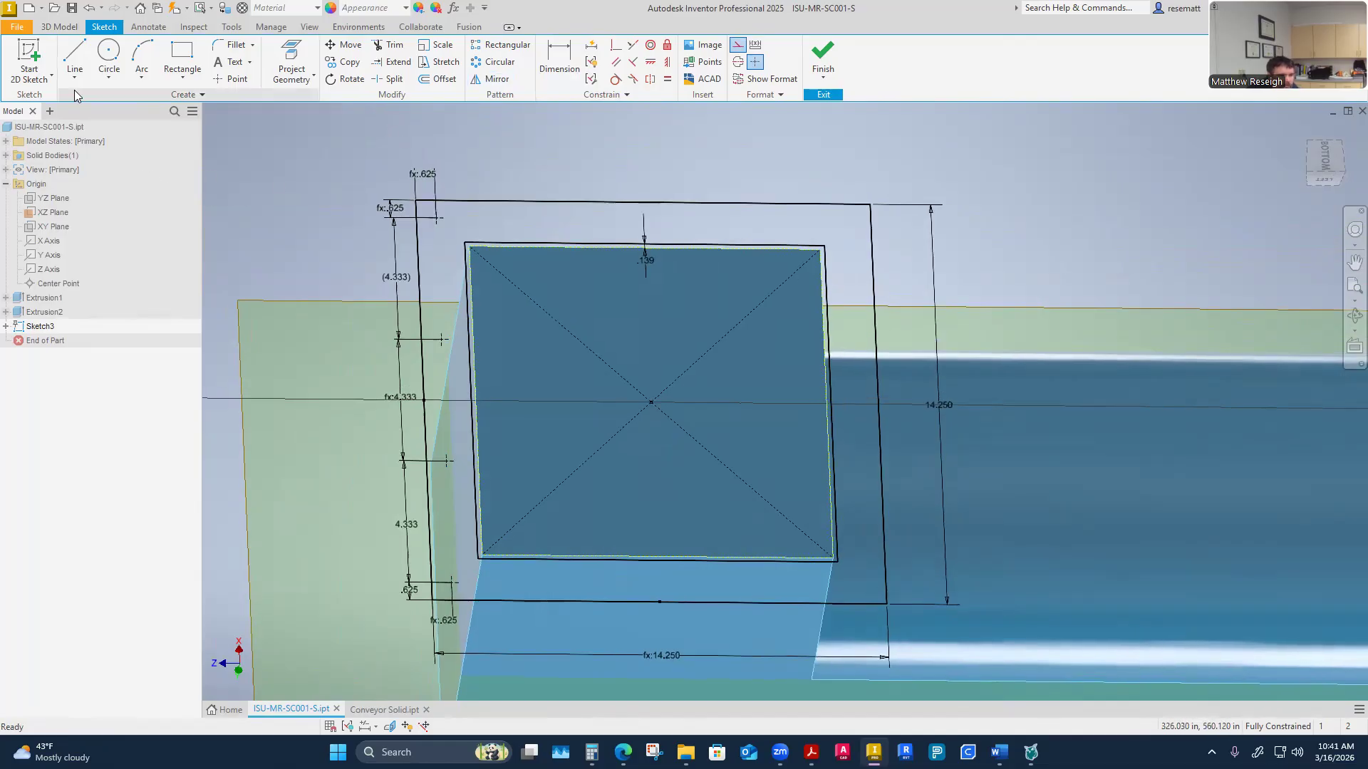
Sketch a vertical line through the opening's top and bottom midpoints to serve as a mirror line
click(75, 57)
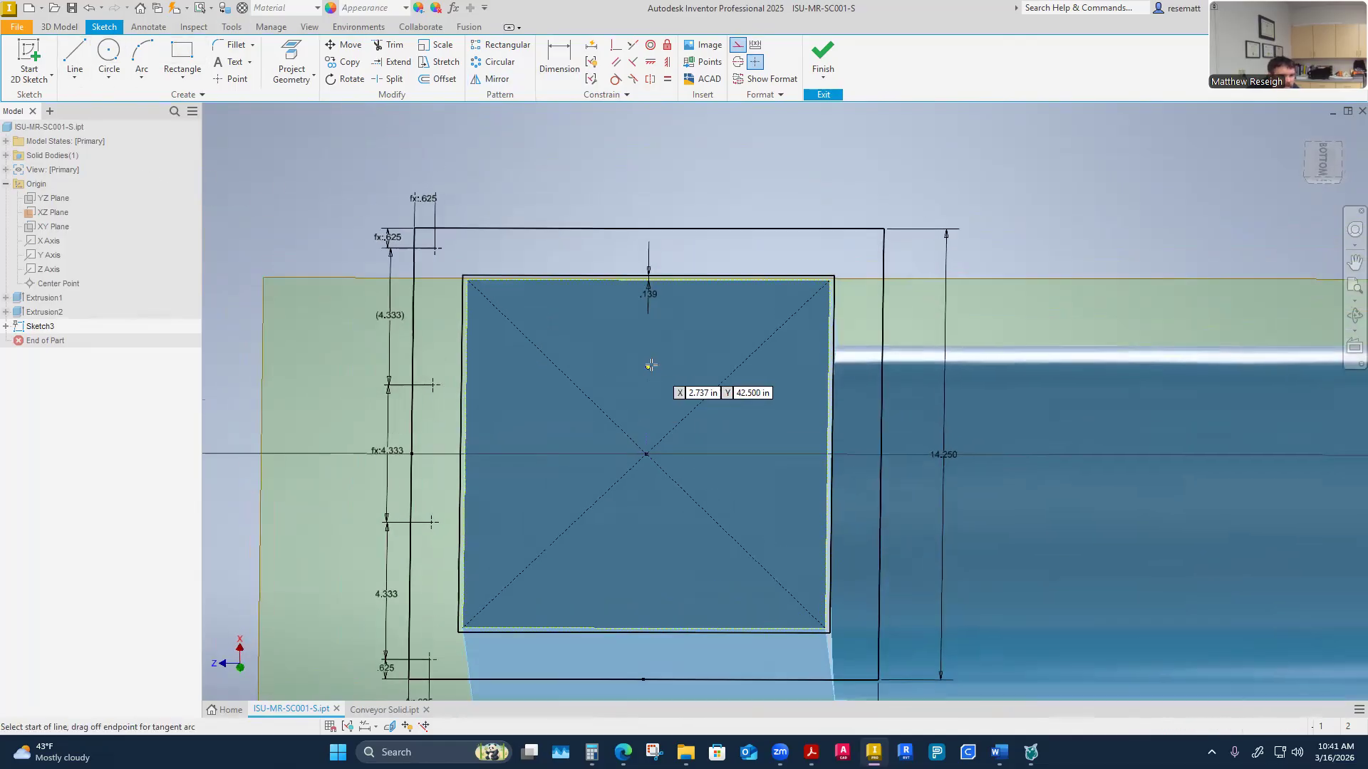
click(606, 249)
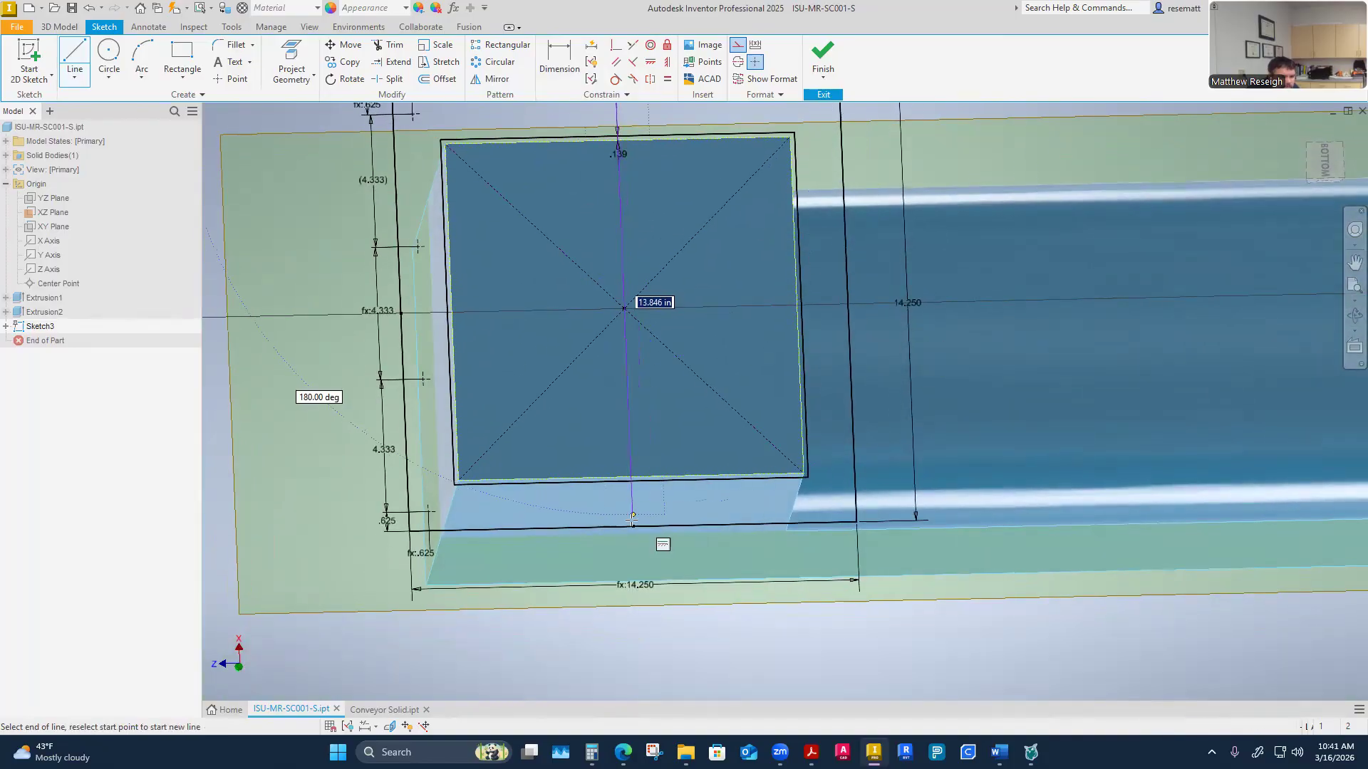
click(632, 528)
right_click(633, 527)
click(679, 531)
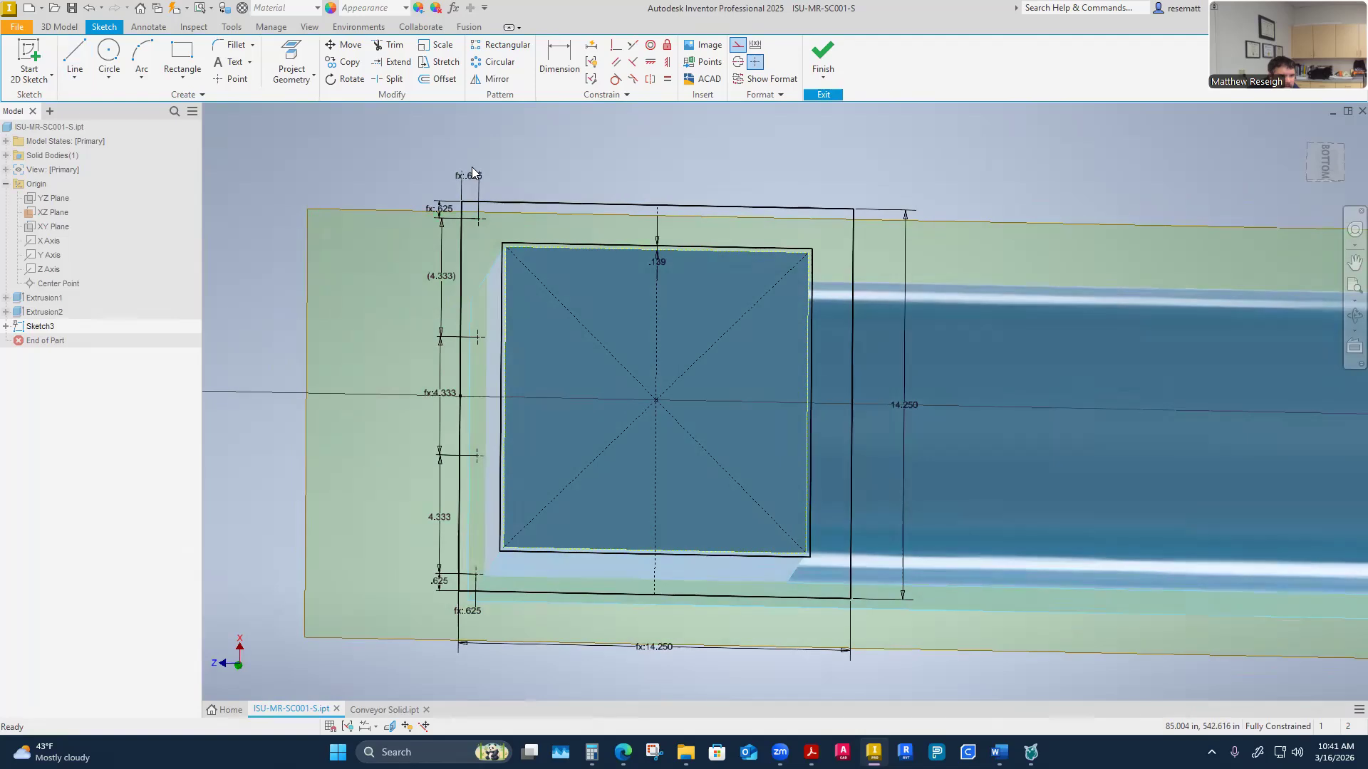
Mirror the three left-side hole points across the vertical centre line
click(492, 80)
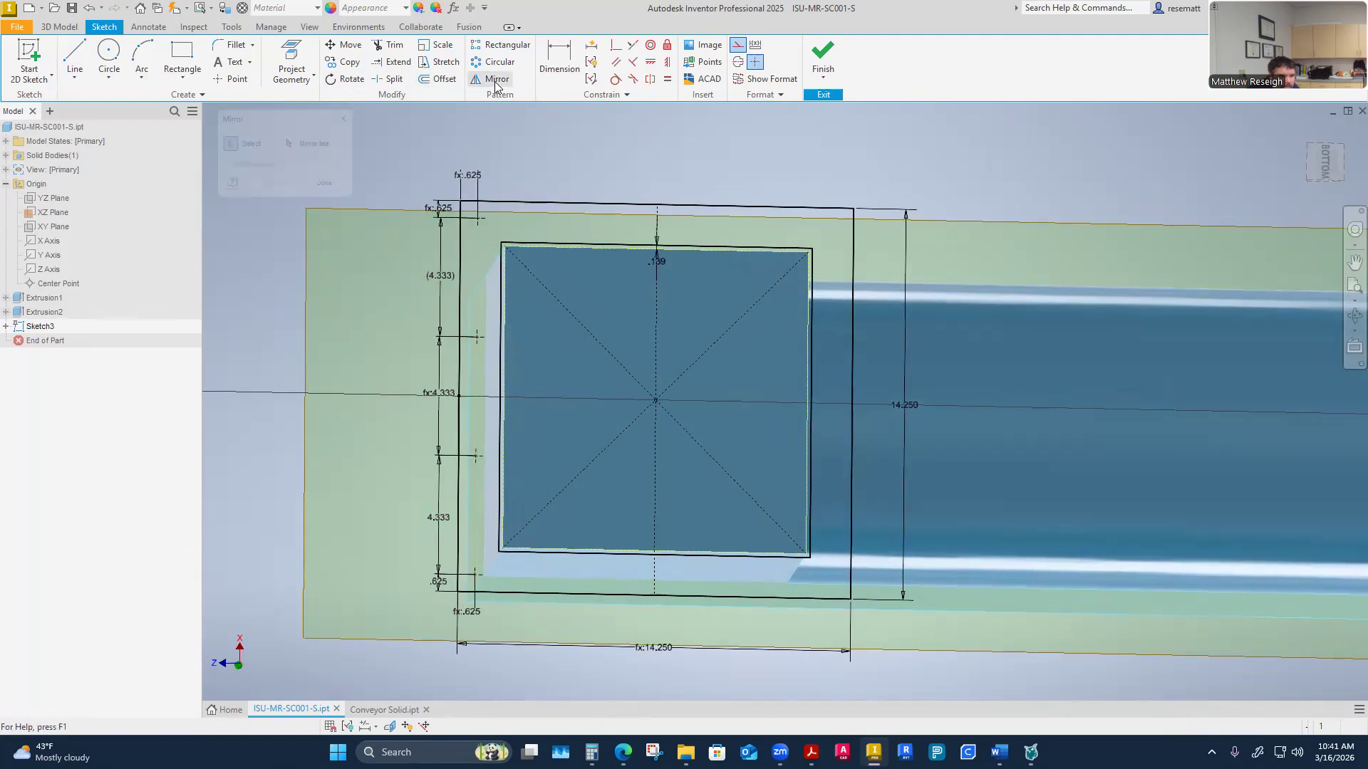
click(476, 374)
click(483, 459)
click(483, 572)
click(290, 141)
click(666, 319)
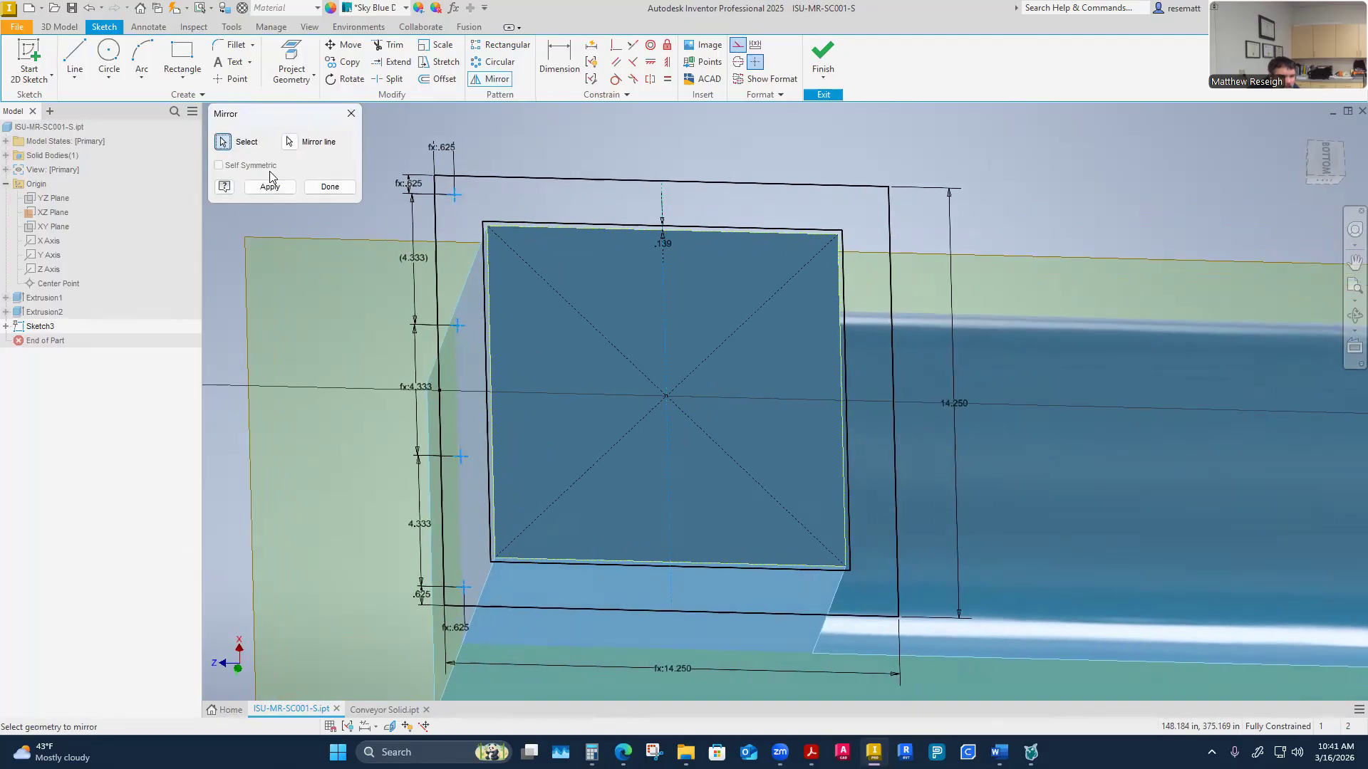
click(269, 186)
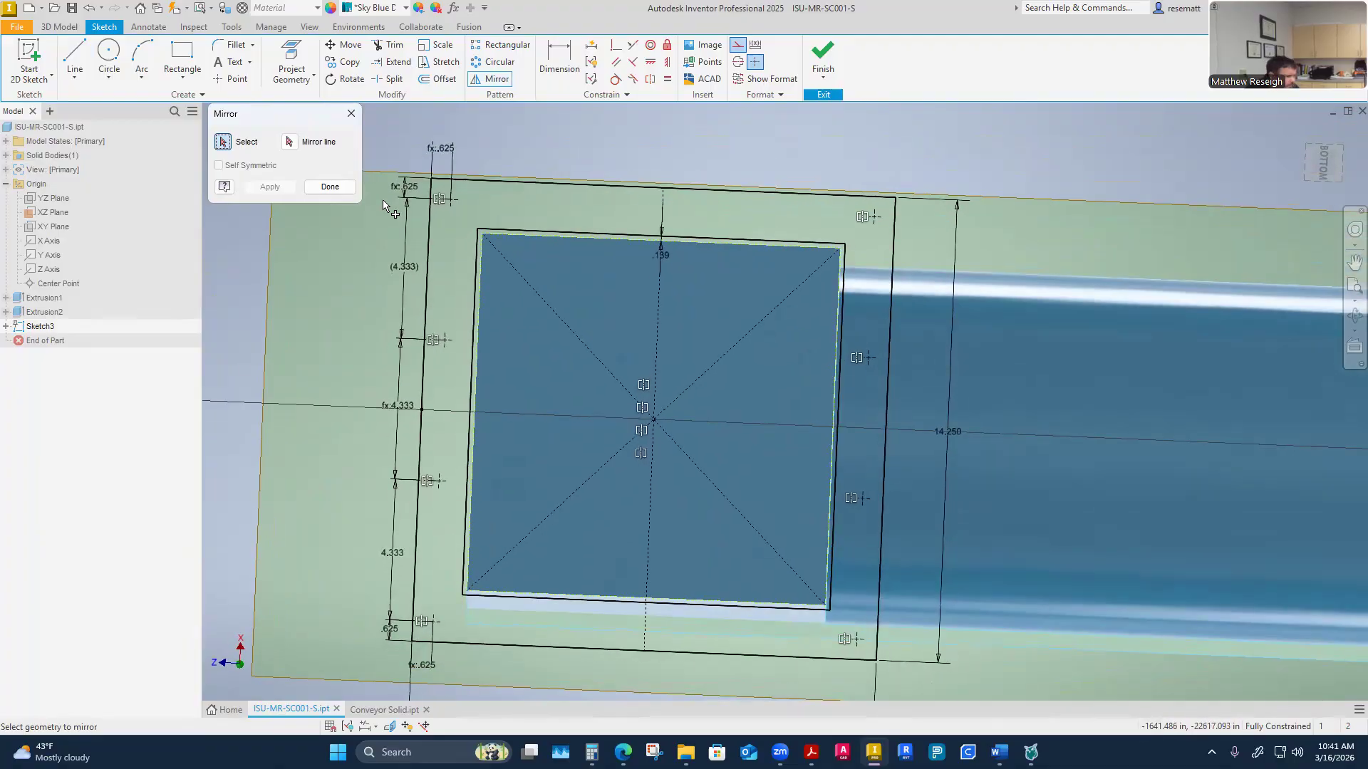
key(Escape)
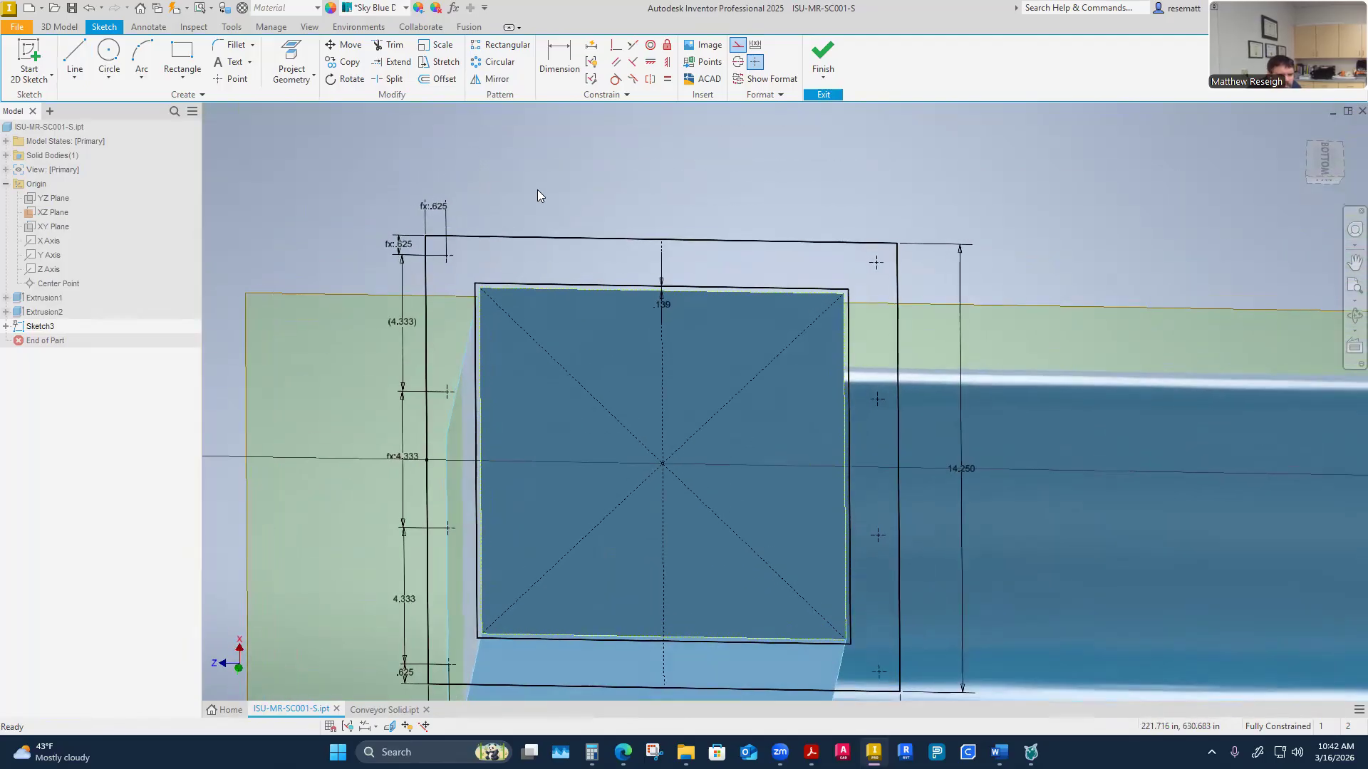
Measure the distance between the flange's top corner hole points on both sides
right_click(538, 181)
click(531, 384)
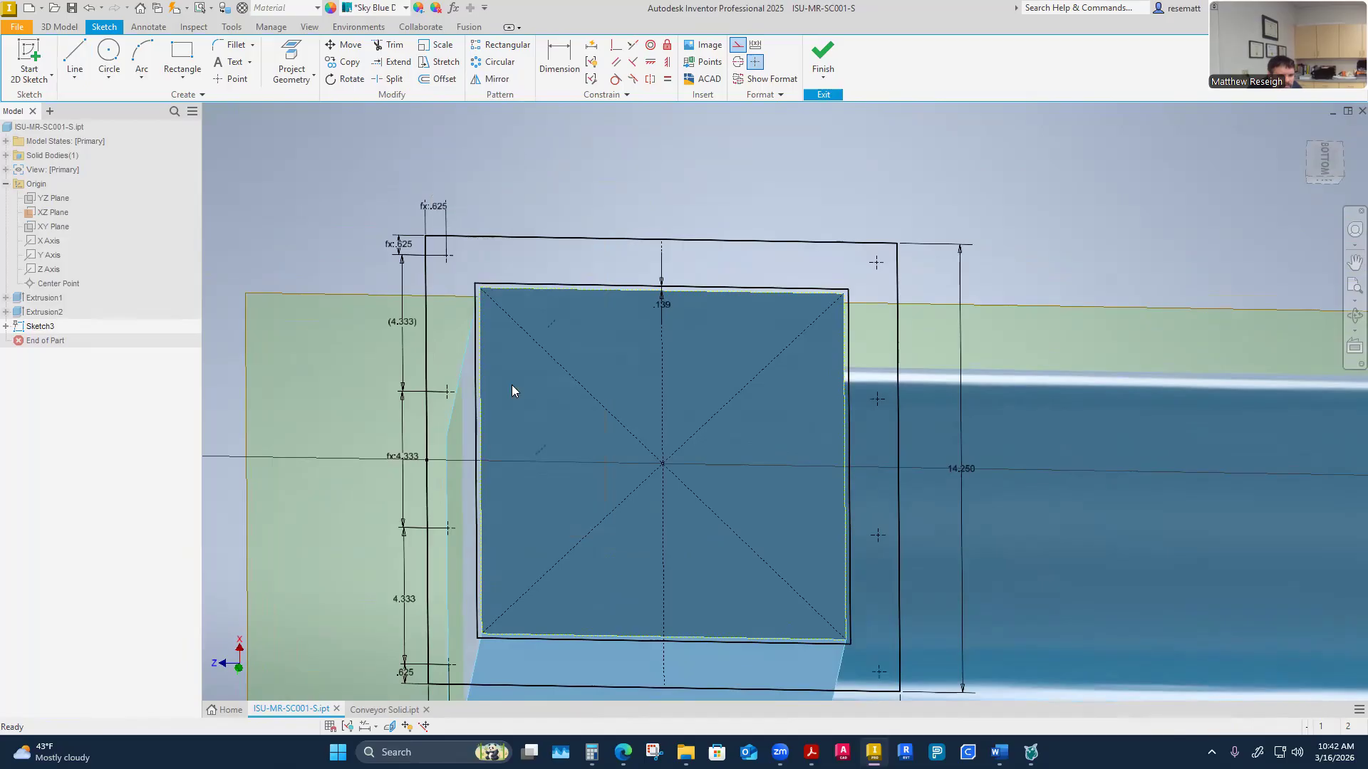
click(895, 293)
click(891, 288)
click(447, 281)
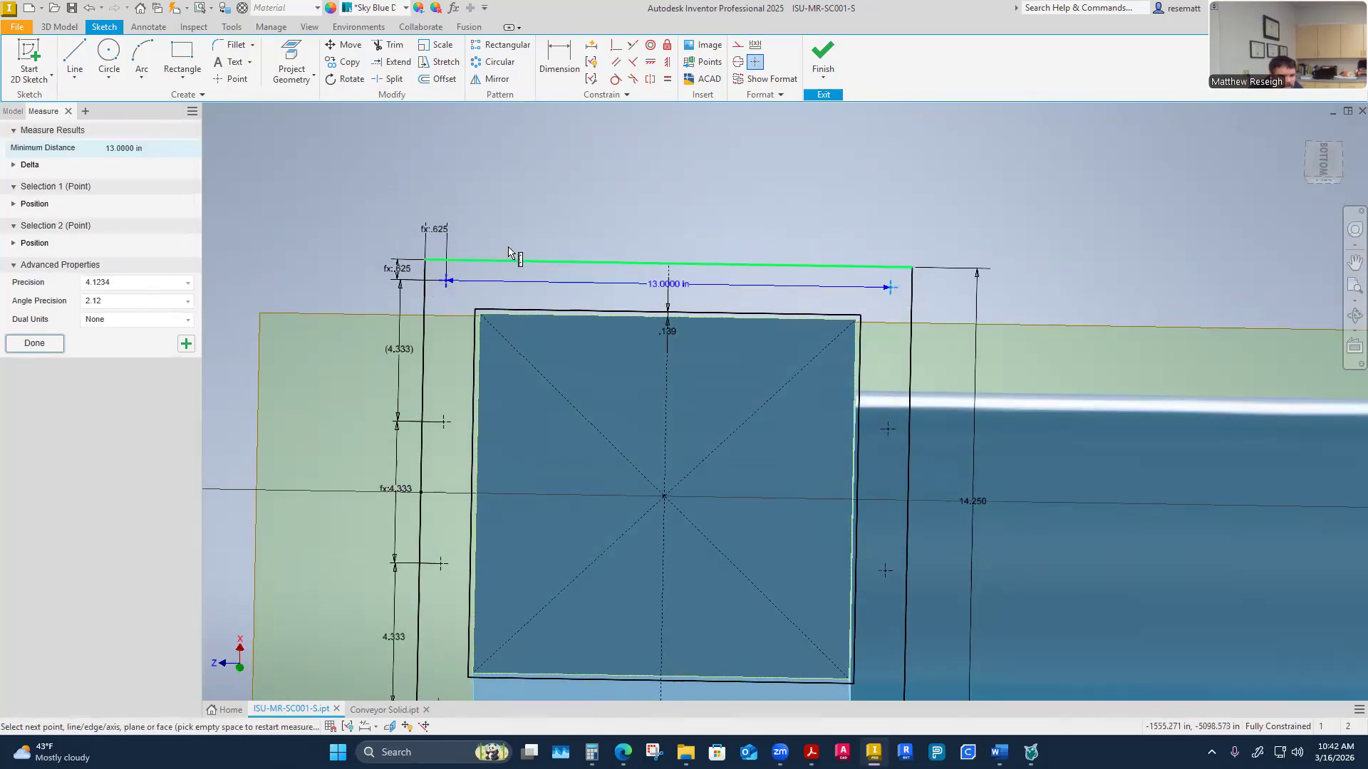
Reopen Sketch3 and draw a horizontal construction line across the flange between its left and right edge midpoints
key(Escape)
shift+middle_drag(582, 190, 588, 202)
shift+middle_drag(500, 319, 606, 429)
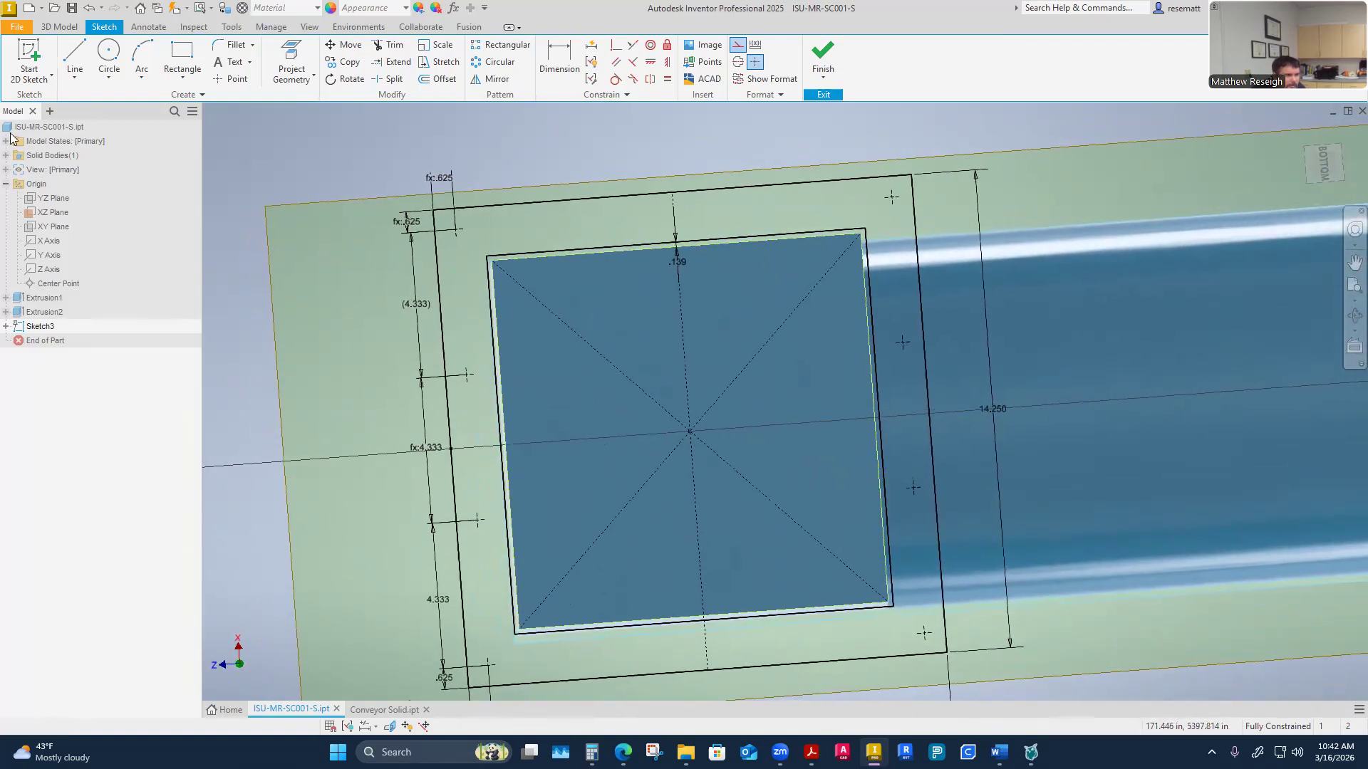
click(30, 55)
scroll(428, 445, down, 2)
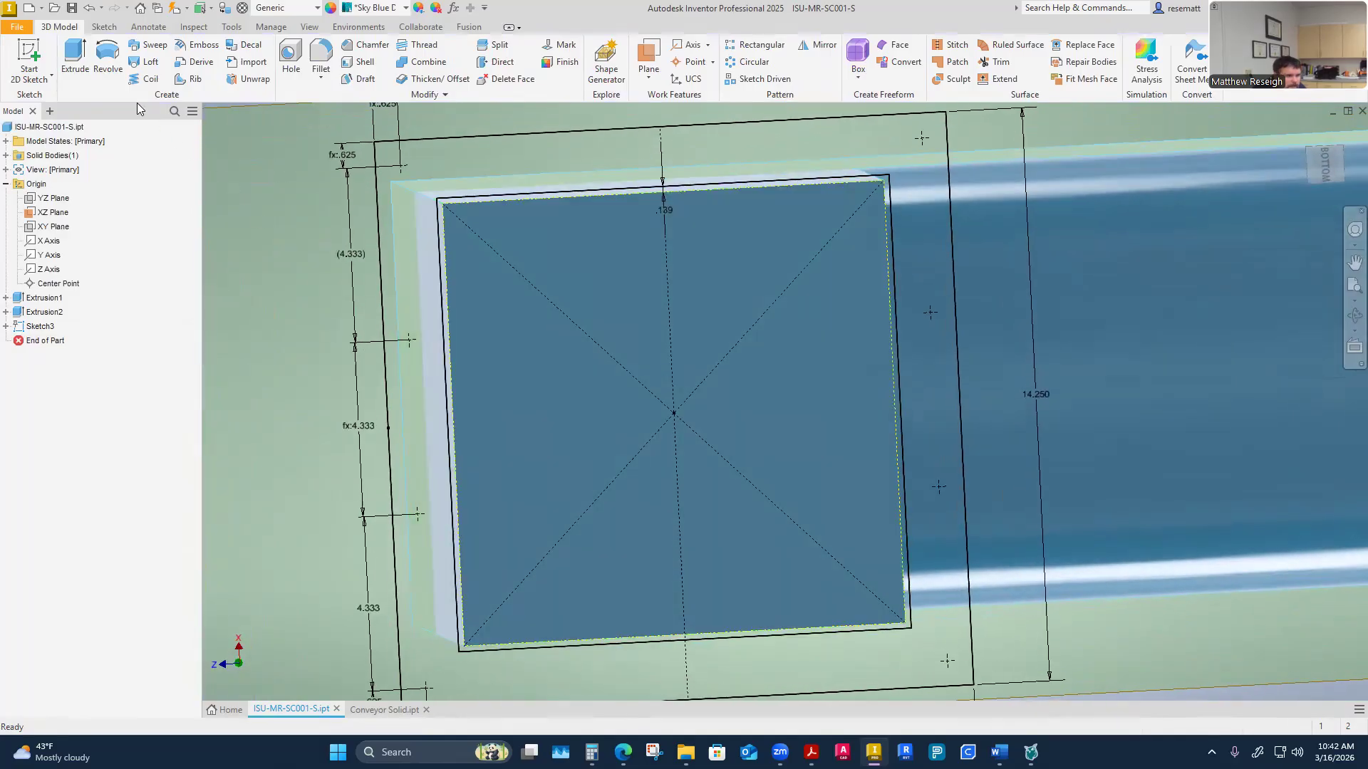
click(104, 27)
click(75, 63)
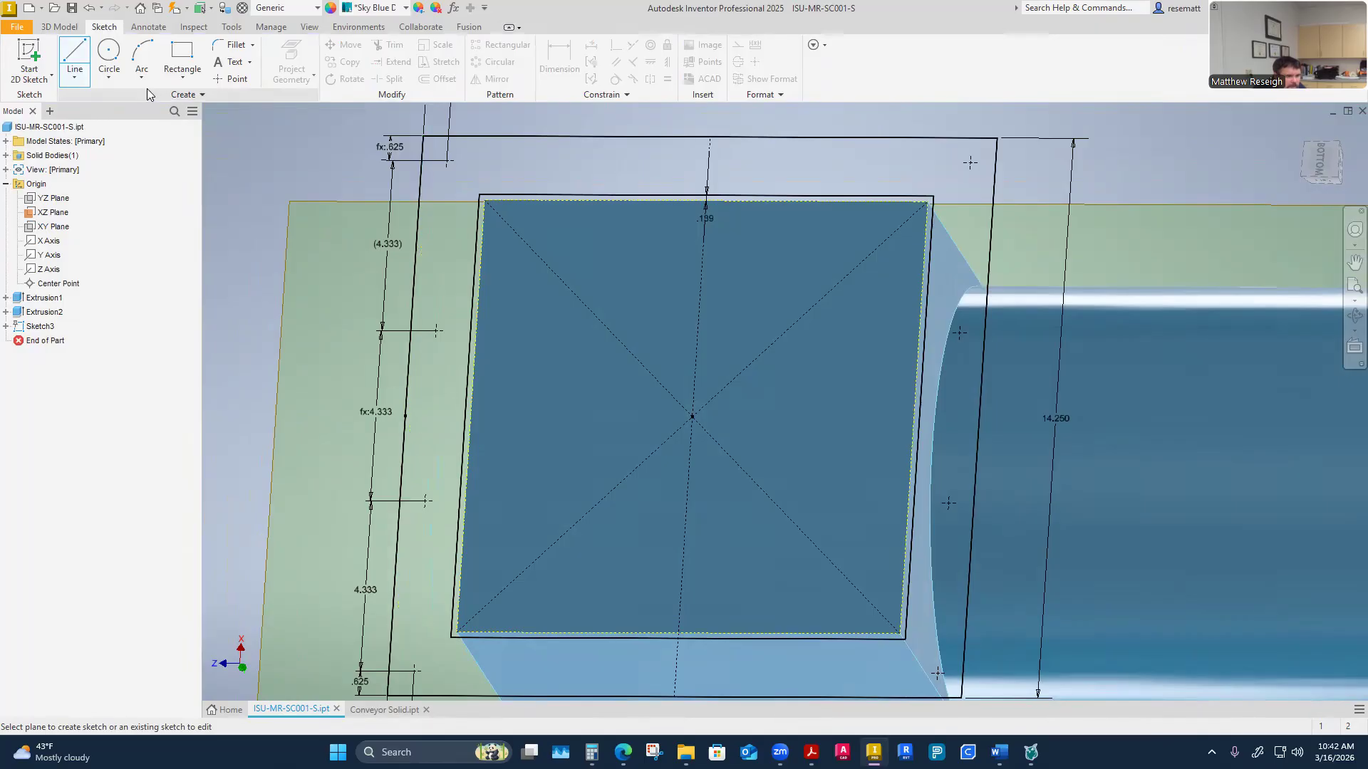
mouse_move(408, 417)
shift+middle_down()
mouse_move(548, 429)
mouse_move(658, 340)
shift+middle_up()
click(649, 342)
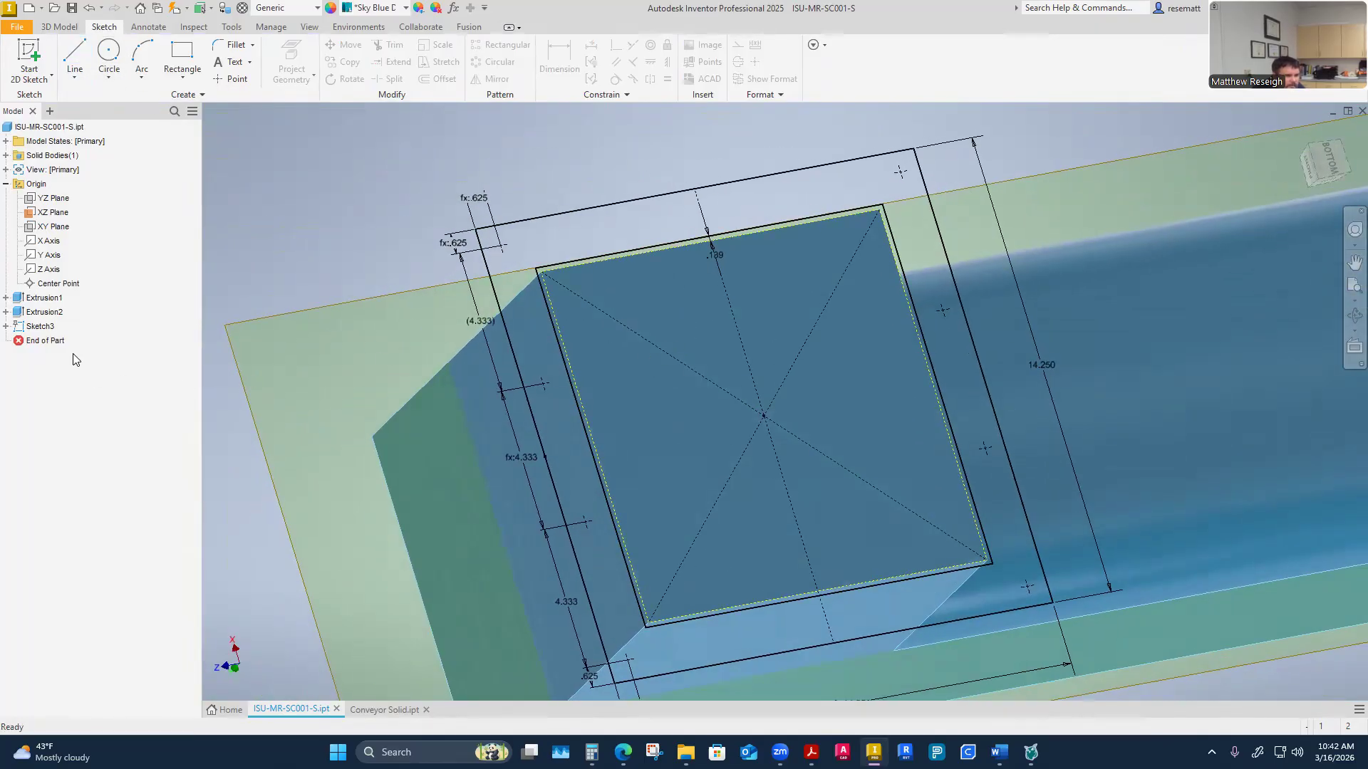
right_click(41, 327)
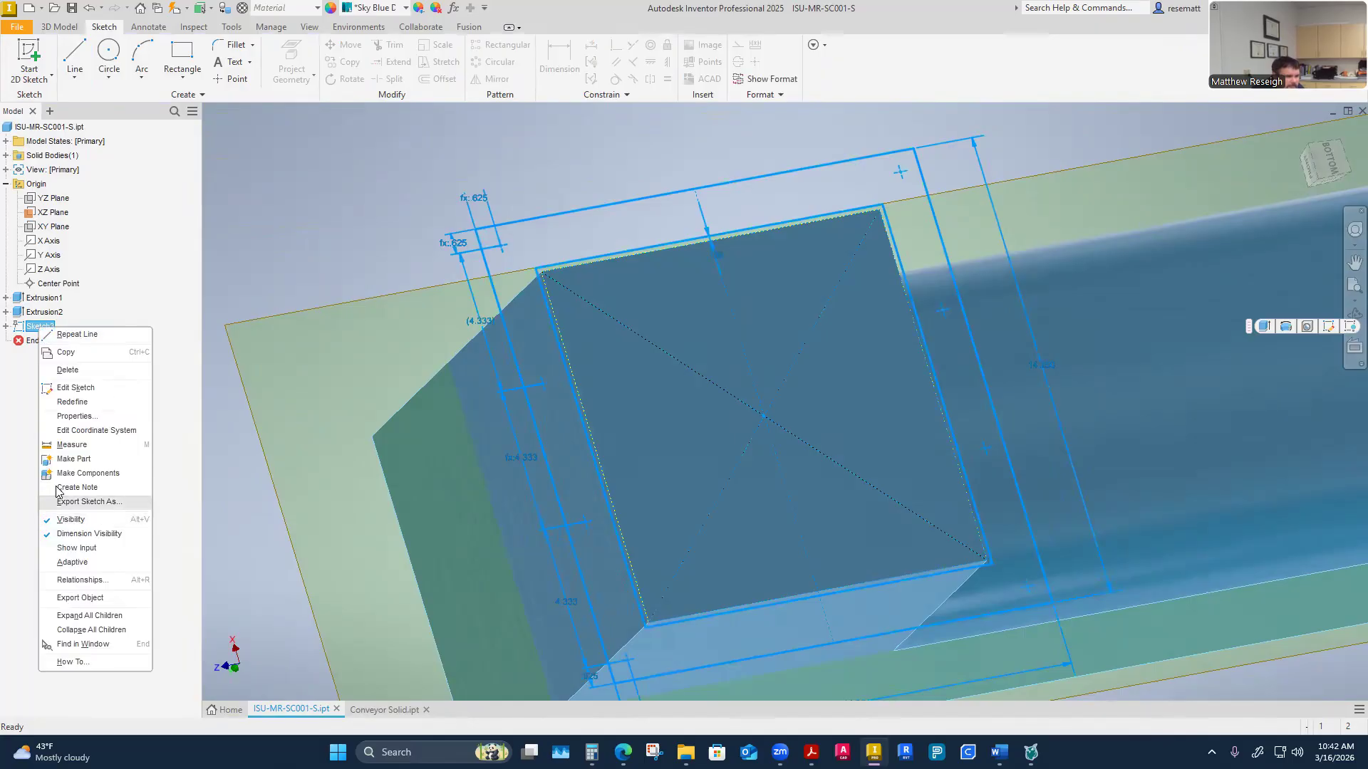
click(74, 388)
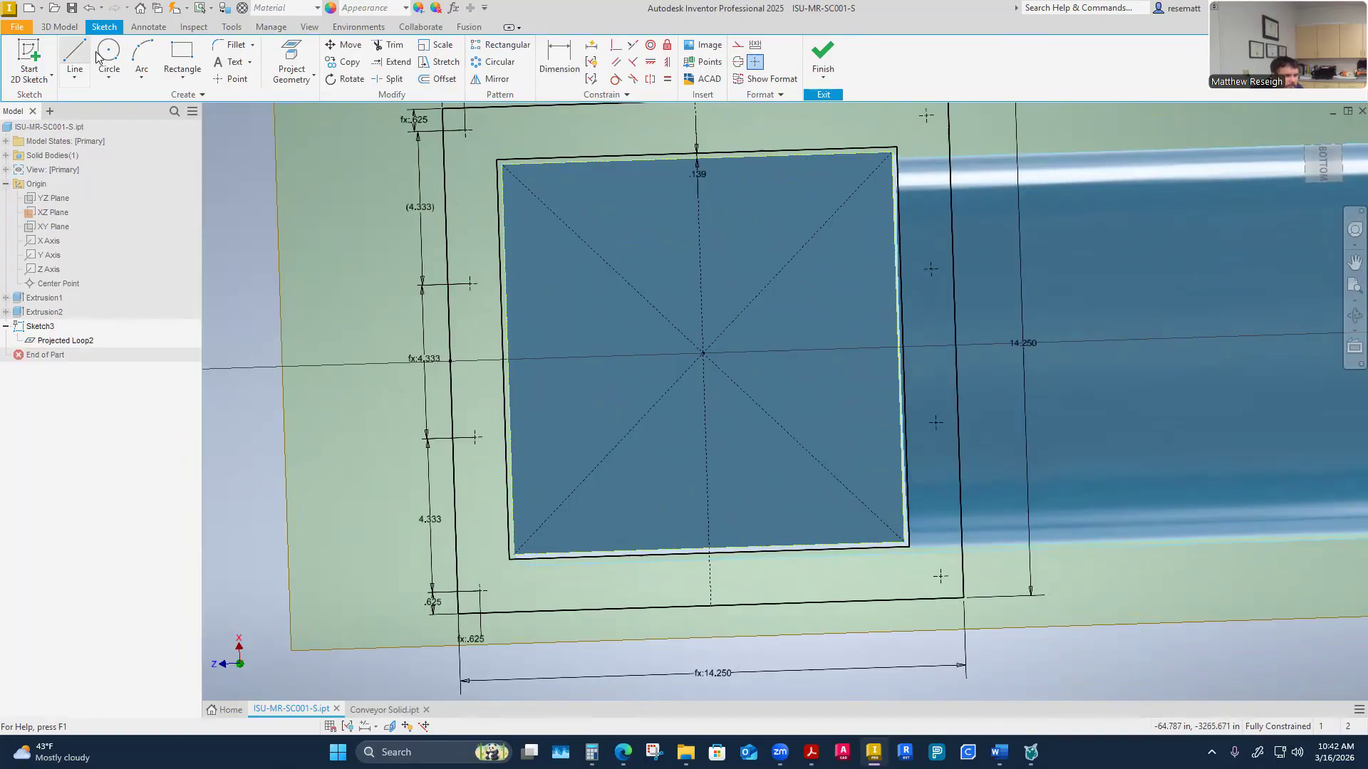
click(74, 56)
click(428, 361)
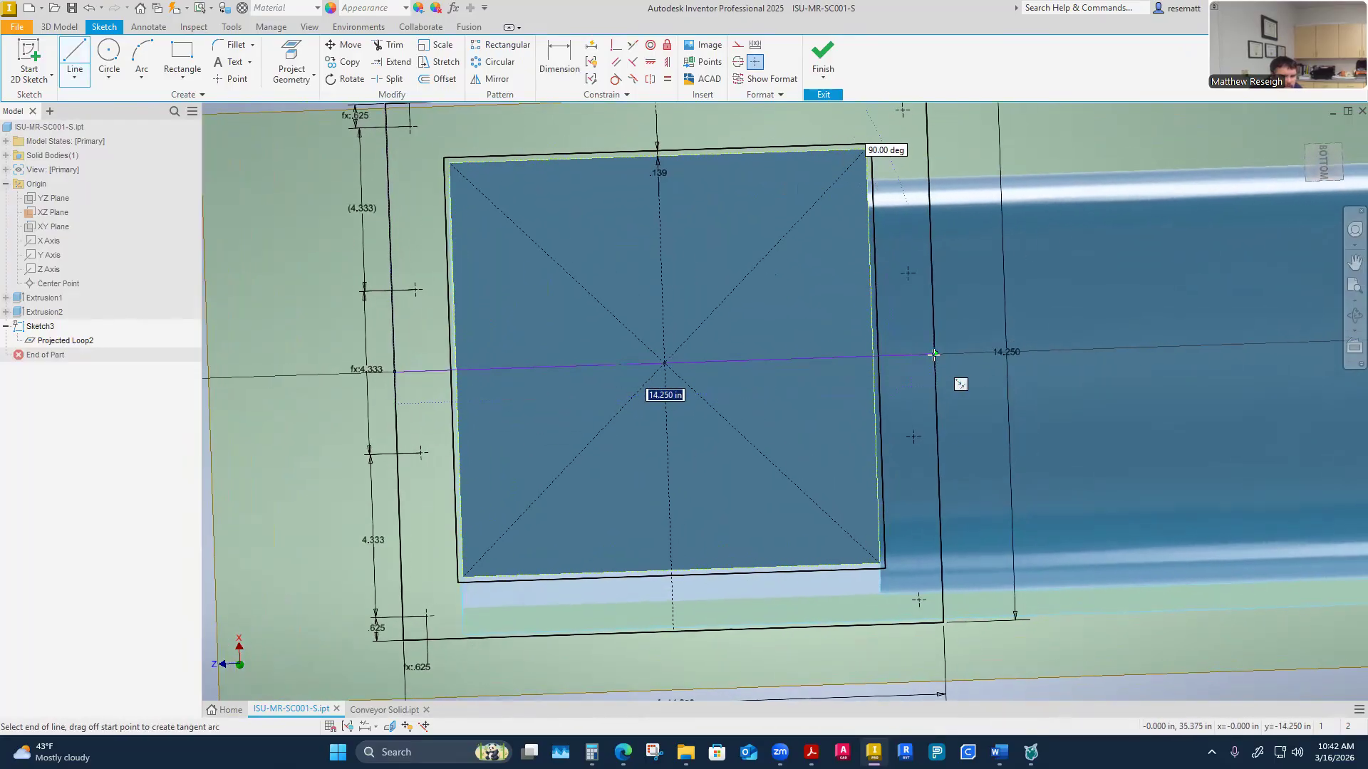
double_click(936, 355)
right_click(936, 355)
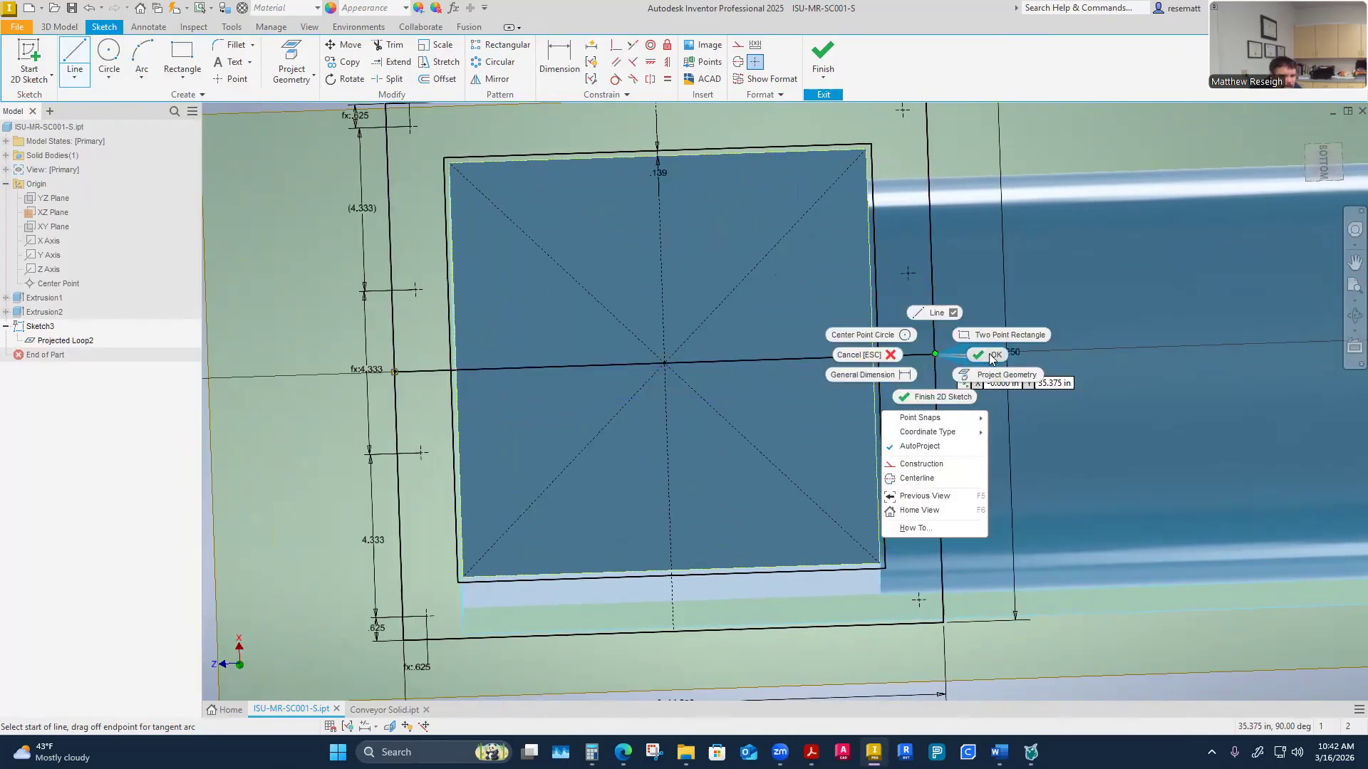
click(986, 354)
scroll(771, 420, up, 1)
click(774, 358)
click(738, 44)
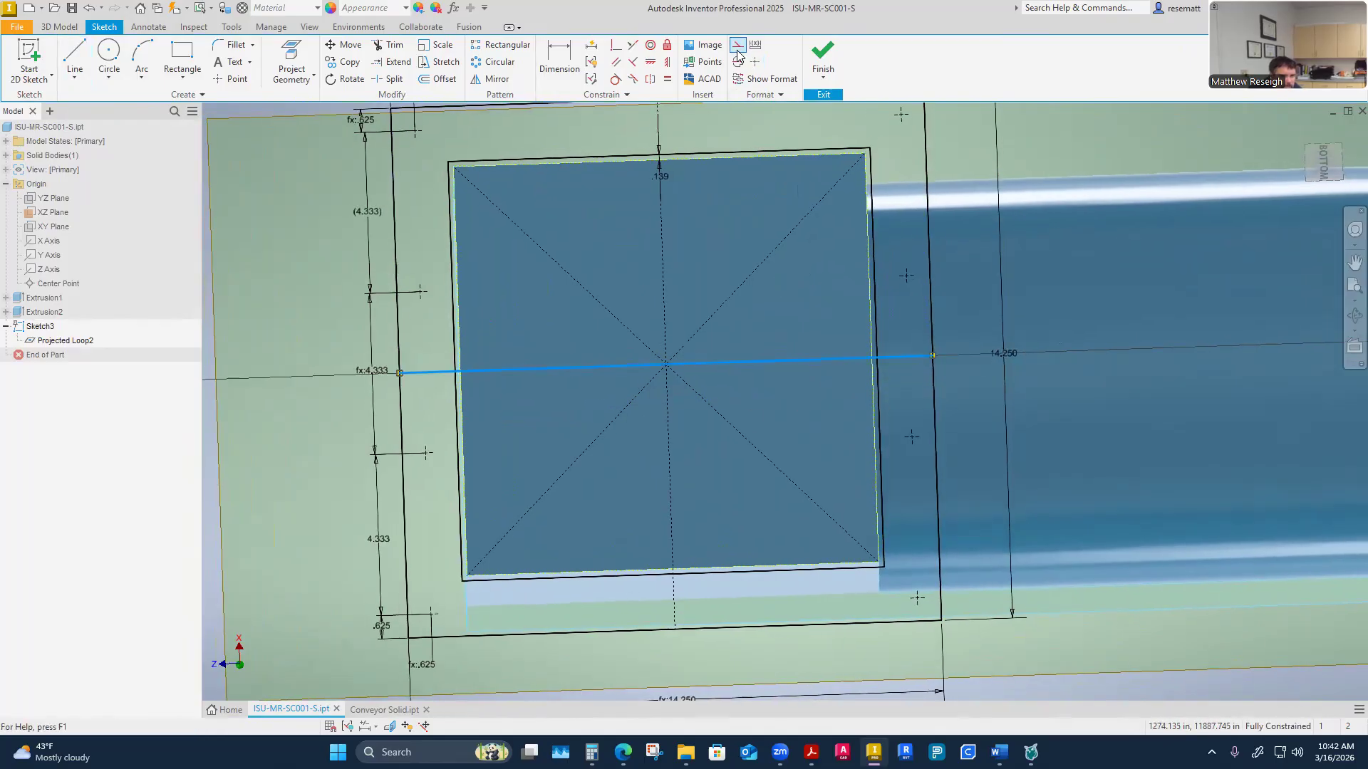
Place two sketch points along the flange's top hole row and constrain them horizontal with the corner hole
scroll(1132, 476, up, 2)
scroll(1131, 477, down, 2)
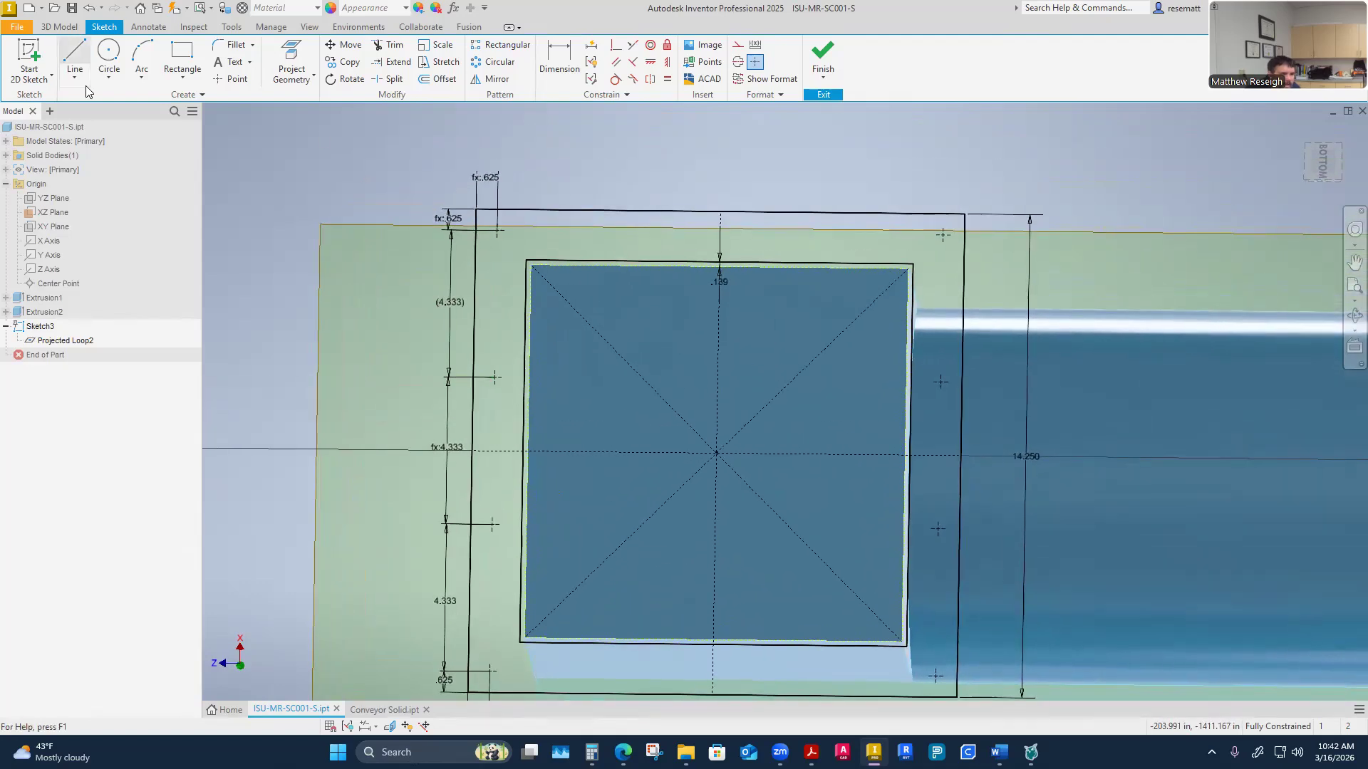
click(231, 81)
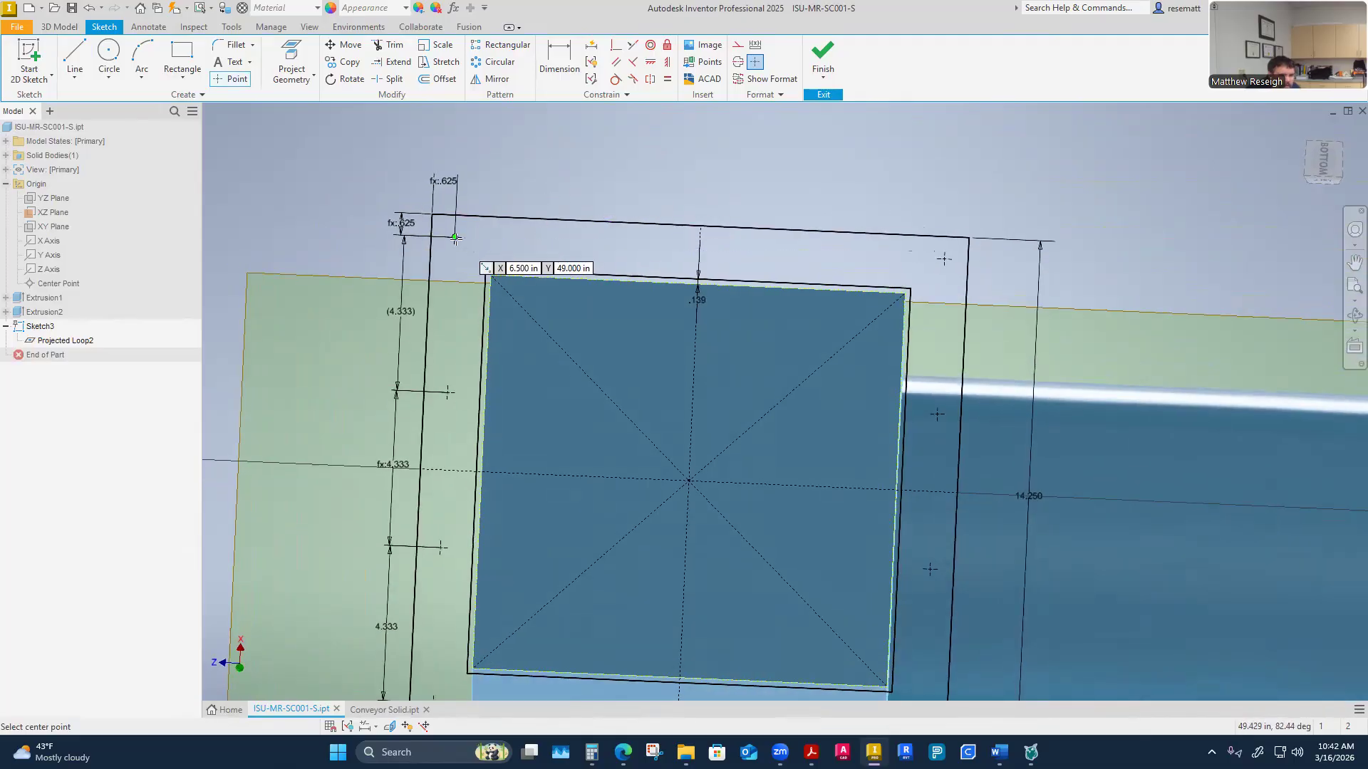
click(567, 243)
right_click(795, 254)
click(841, 256)
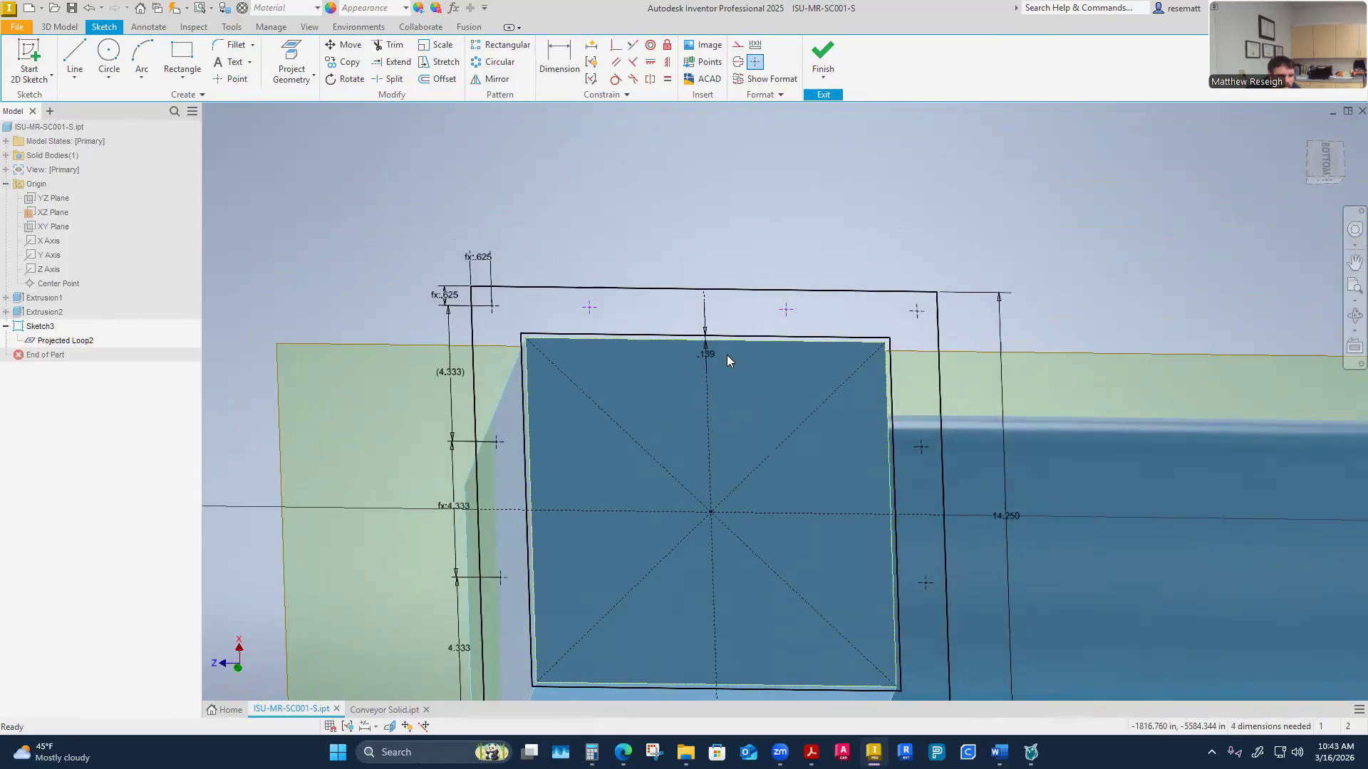
click(650, 62)
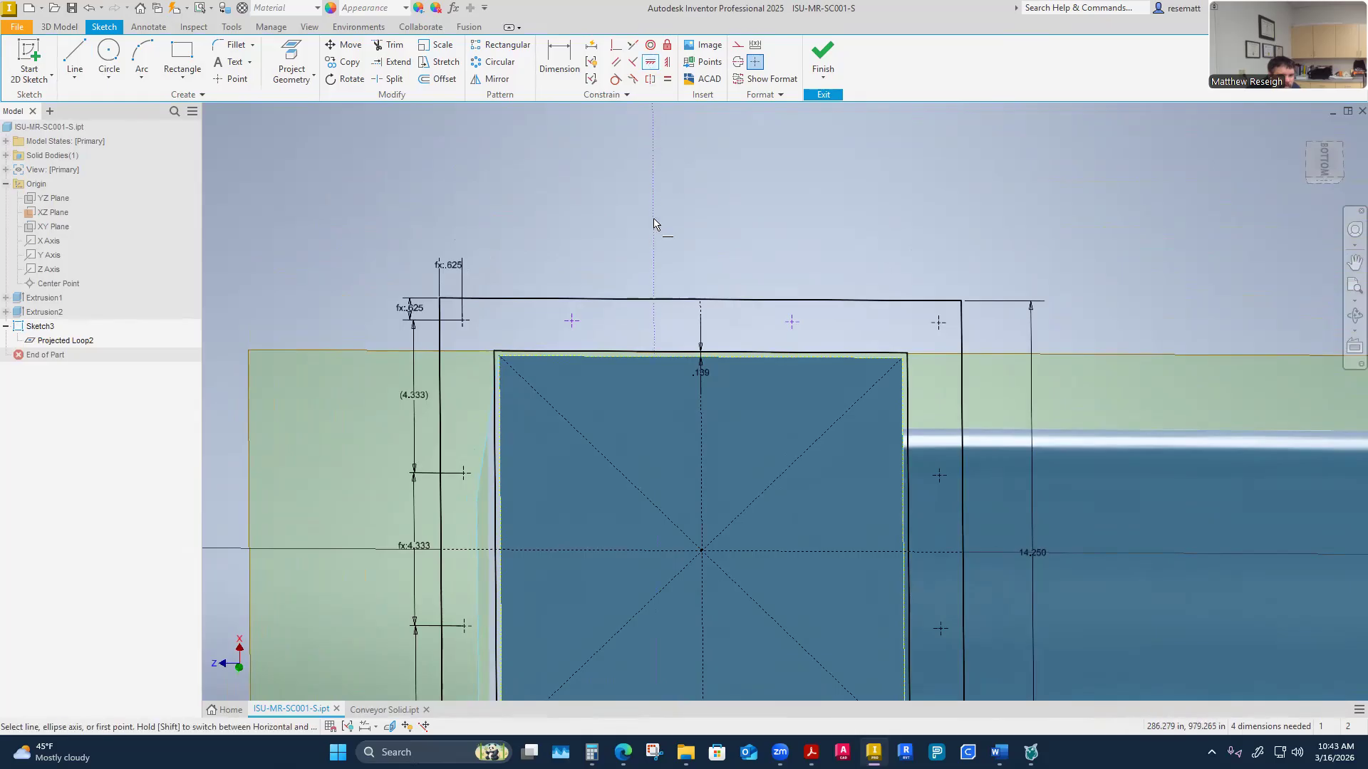
click(666, 64)
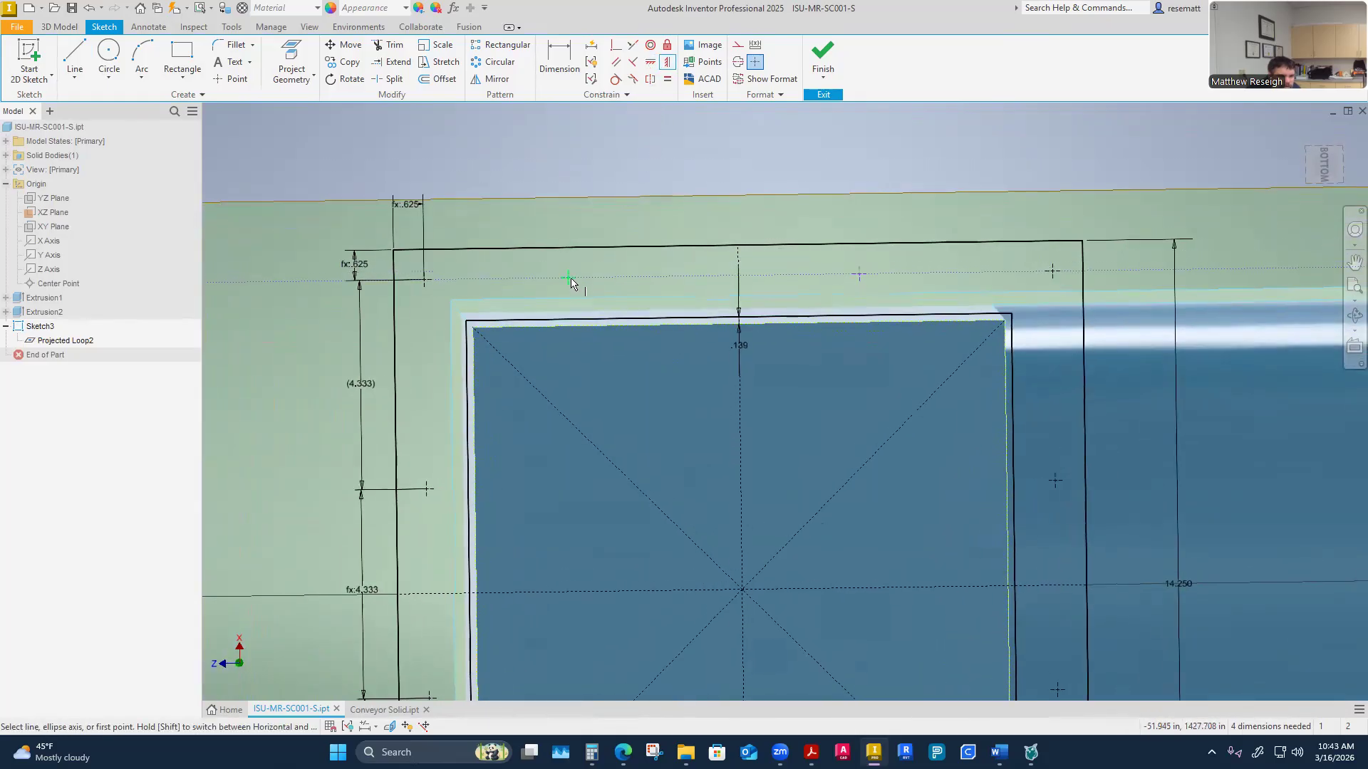
click(569, 278)
click(424, 281)
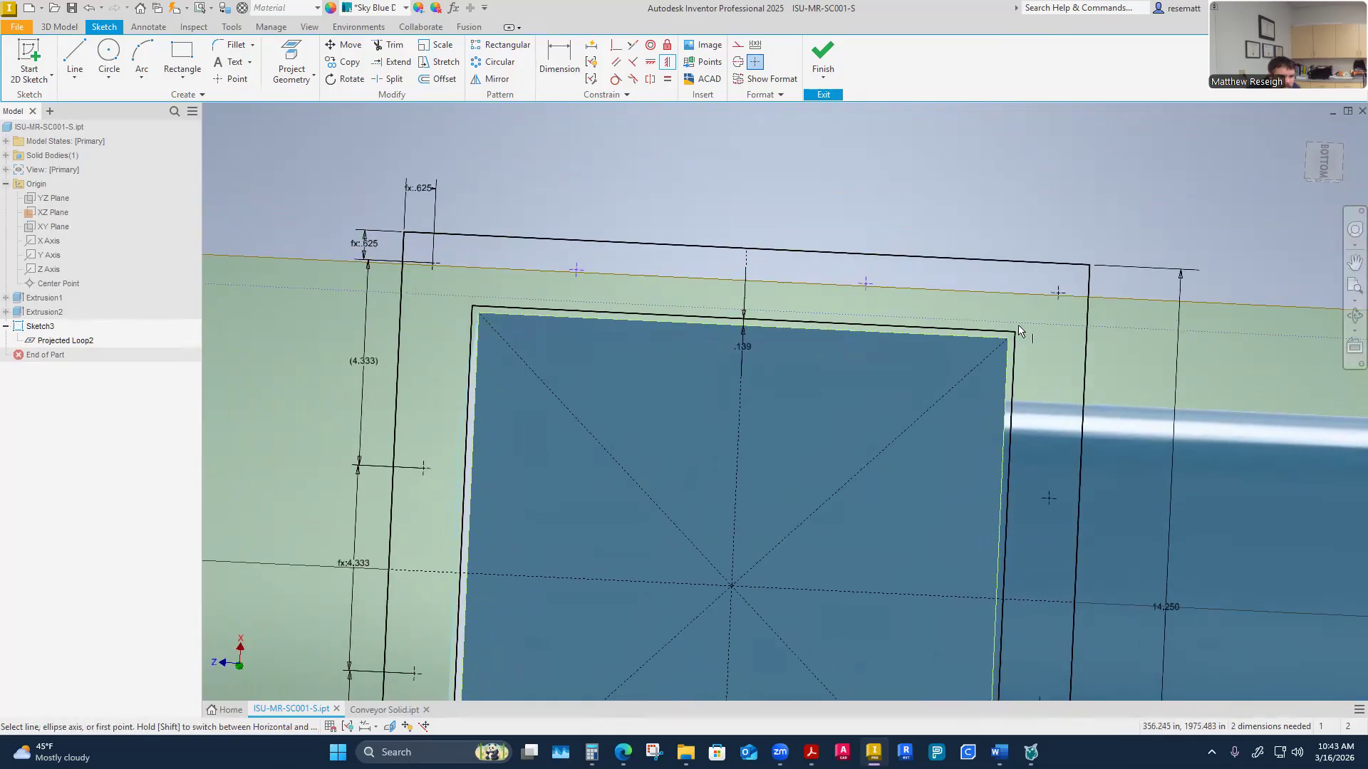
right_click(822, 193)
click(882, 193)
Dimension from the corner hole to the first top point, setting the value to parameter d16
key(d)
click(417, 289)
click(564, 288)
click(470, 211)
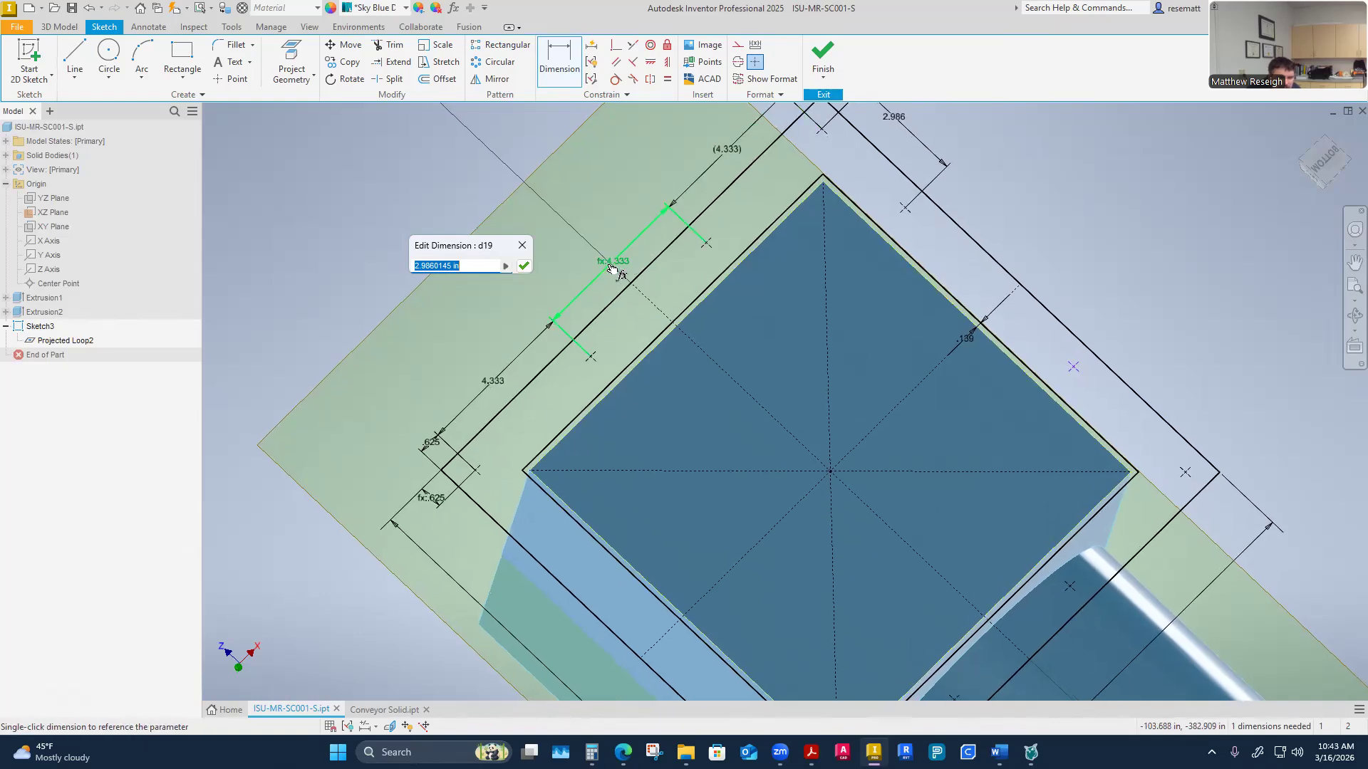
click(492, 387)
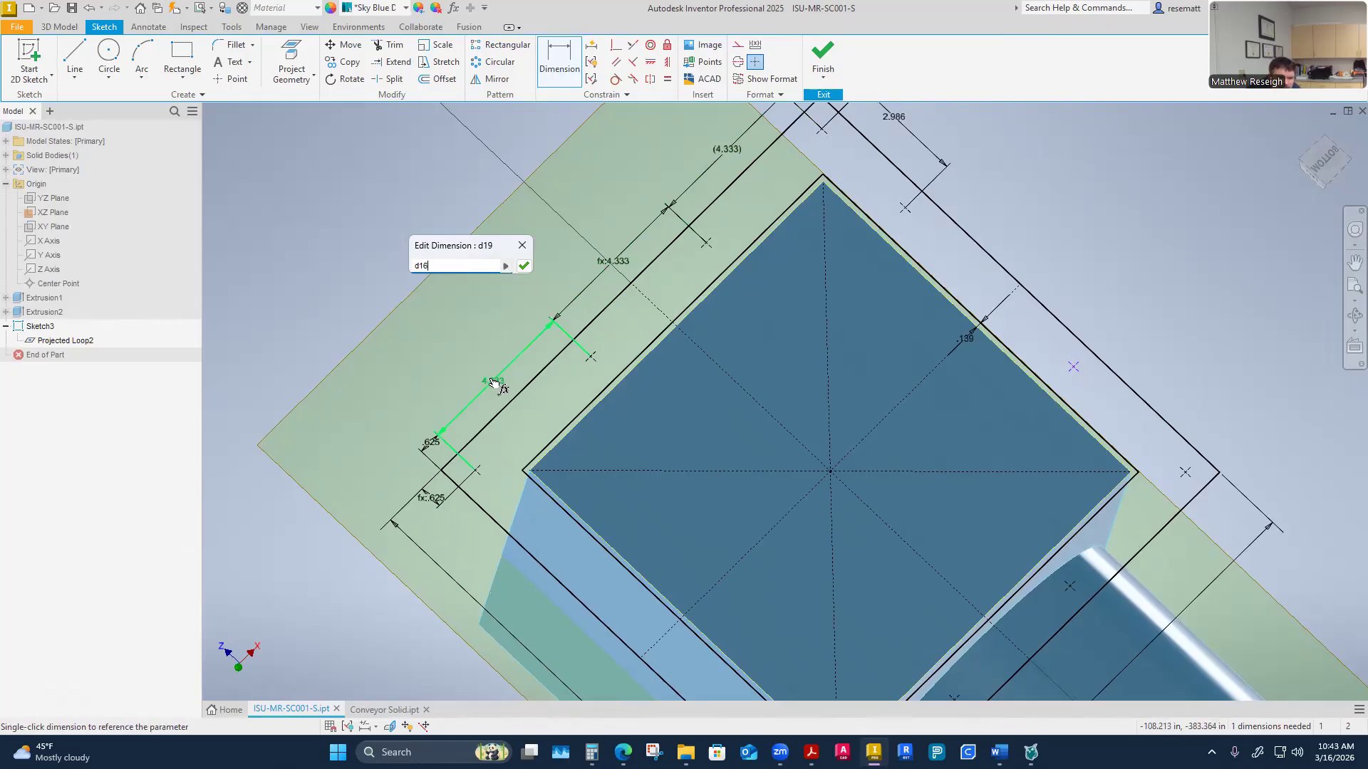
click(525, 271)
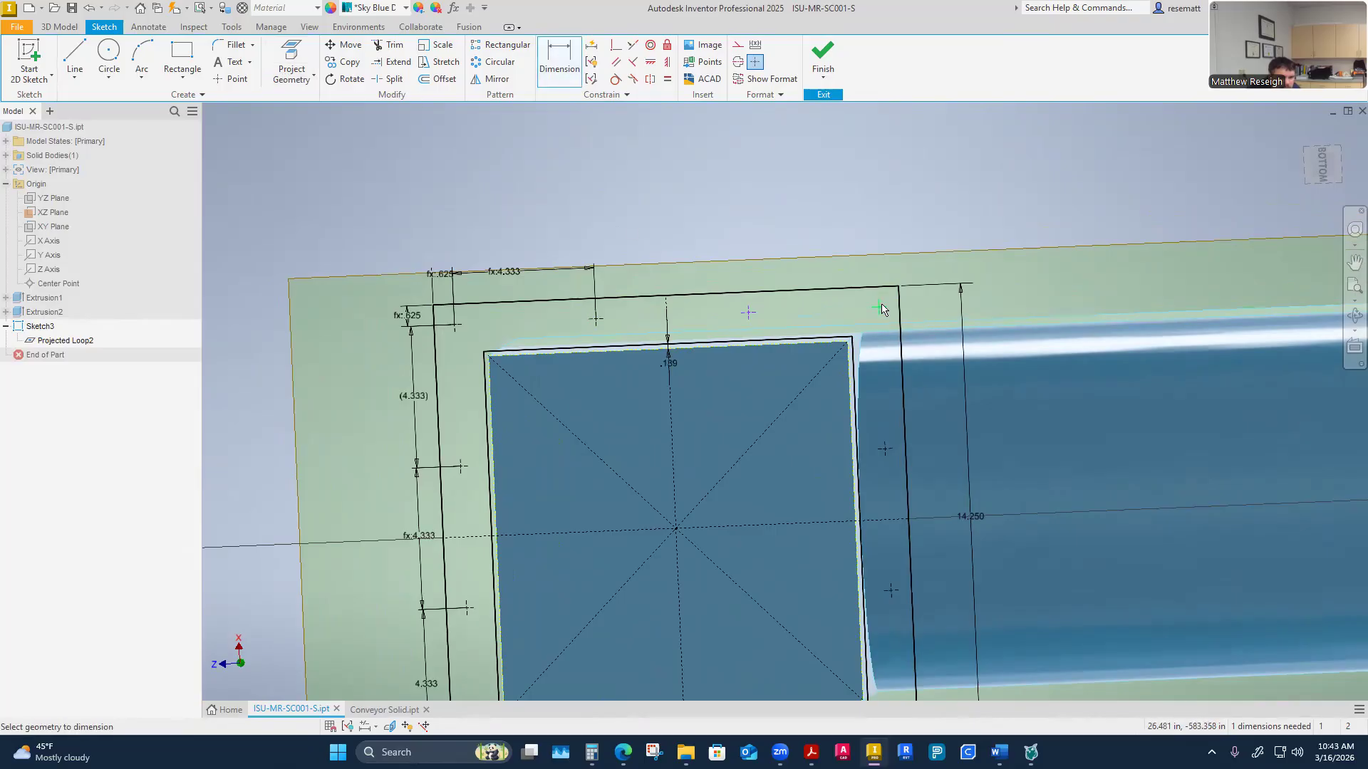
Dimension between the first and second top points, setting the value to parameter d19
click(753, 312)
key(Escape)
click(556, 62)
click(595, 321)
click(748, 312)
click(661, 270)
shift+middle_drag(661, 268, 708, 263)
click(708, 263)
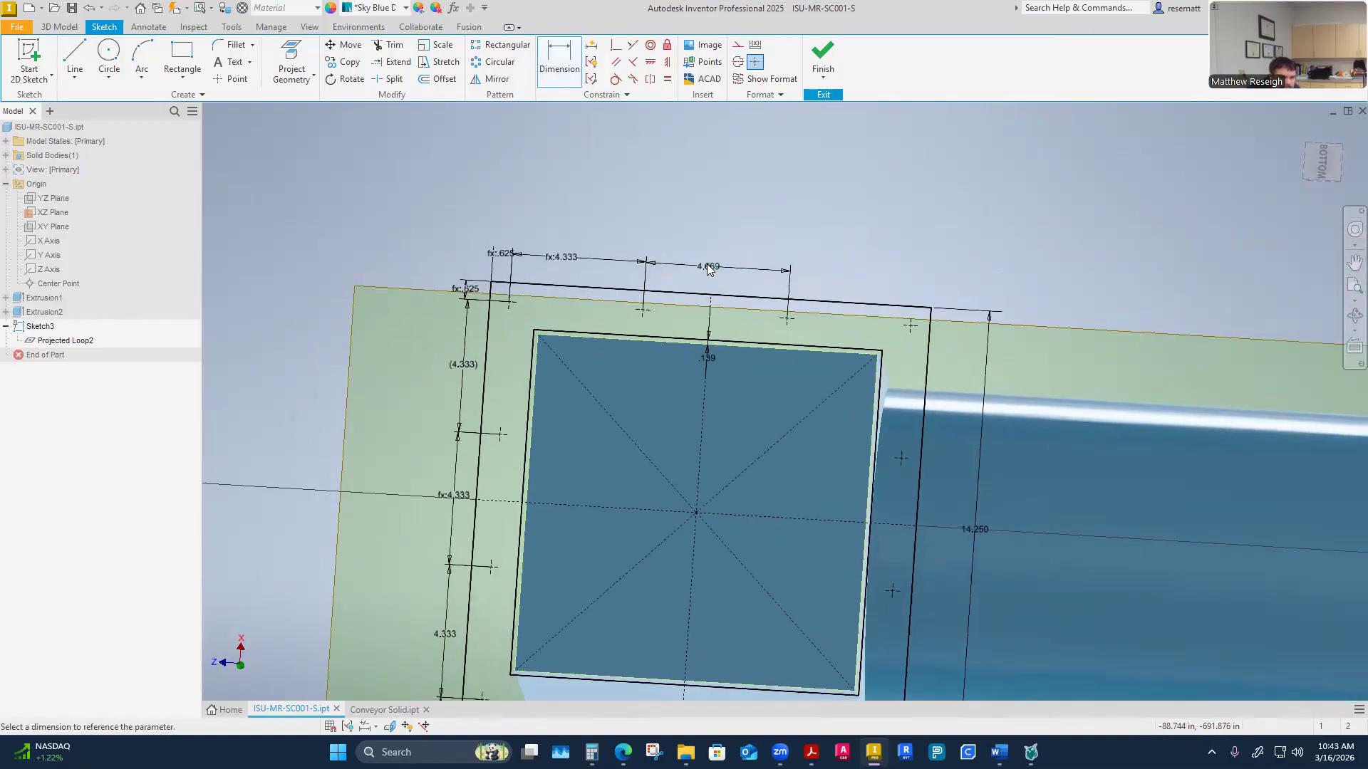
click(578, 262)
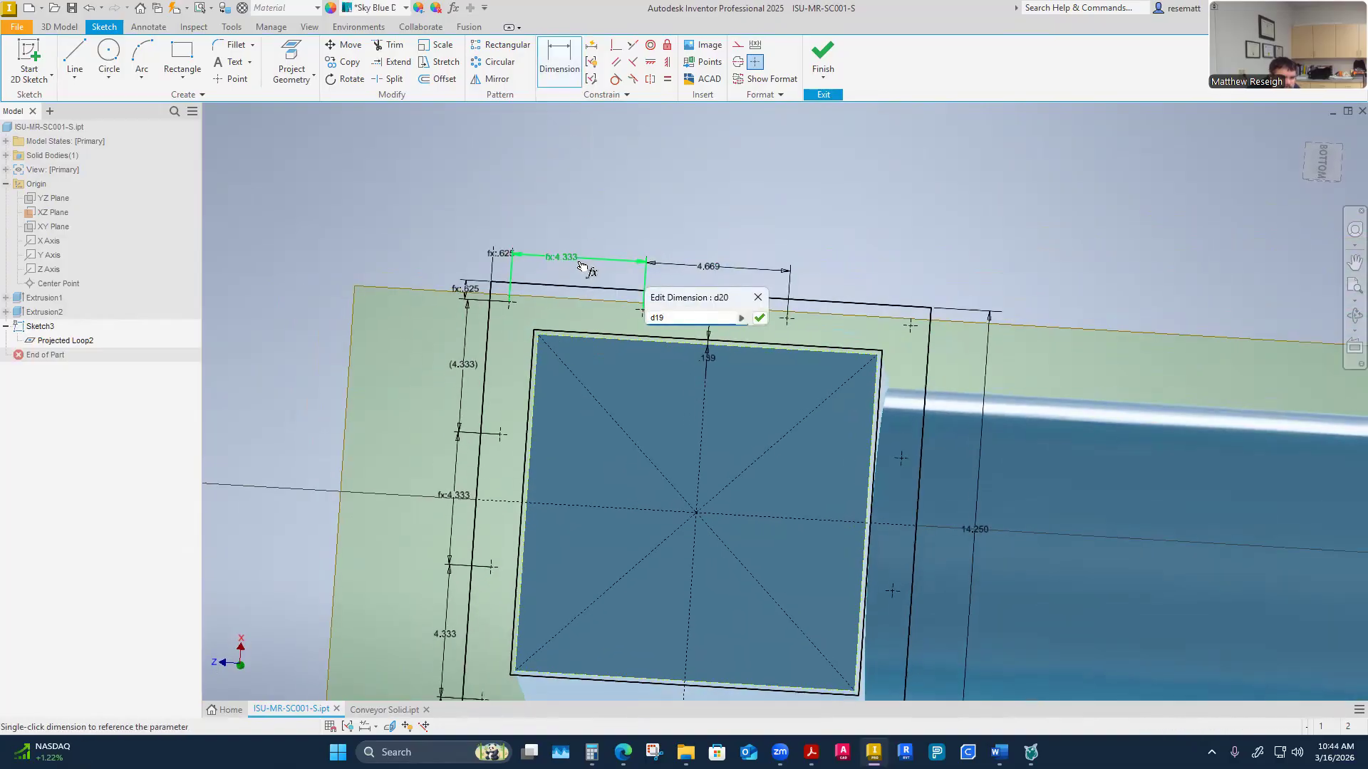
click(760, 319)
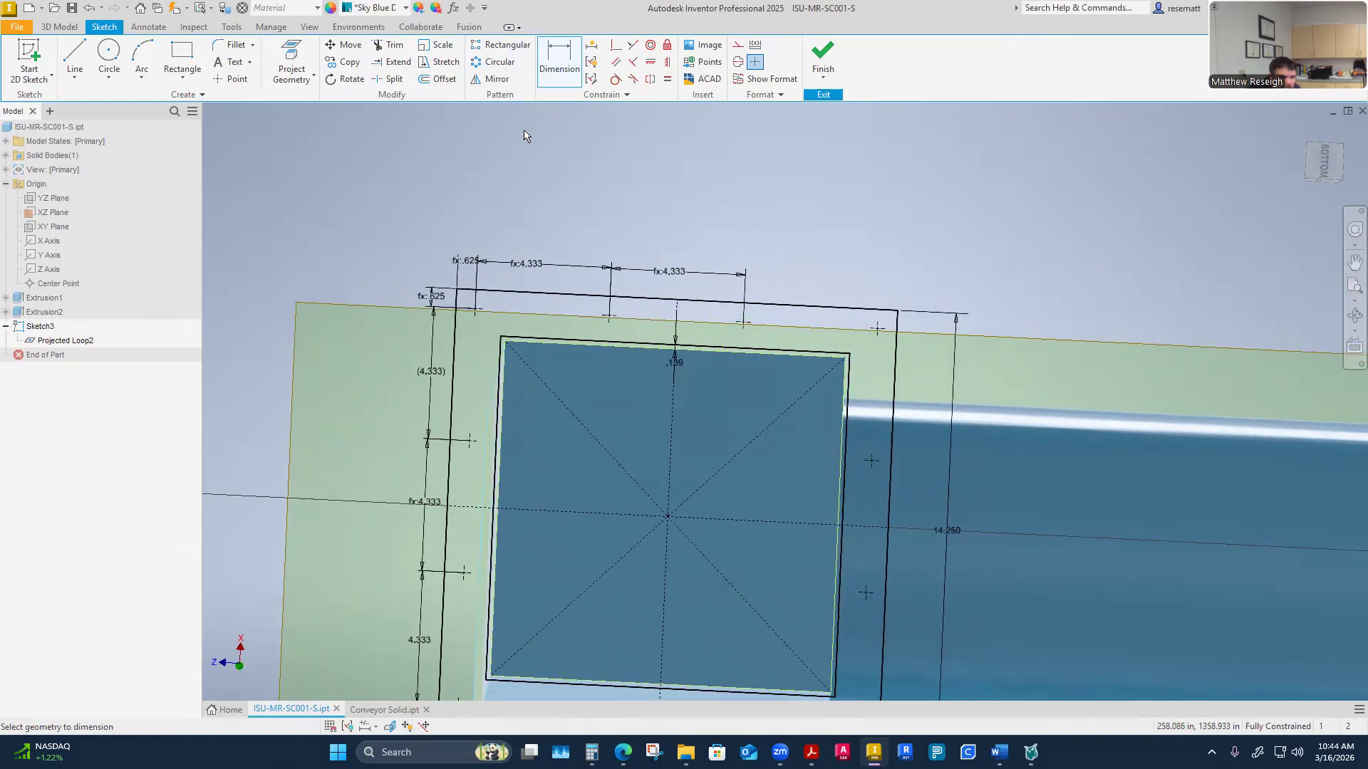
Add a driven reference dimension between the second top point and the right corner hole
click(877, 329)
click(820, 280)
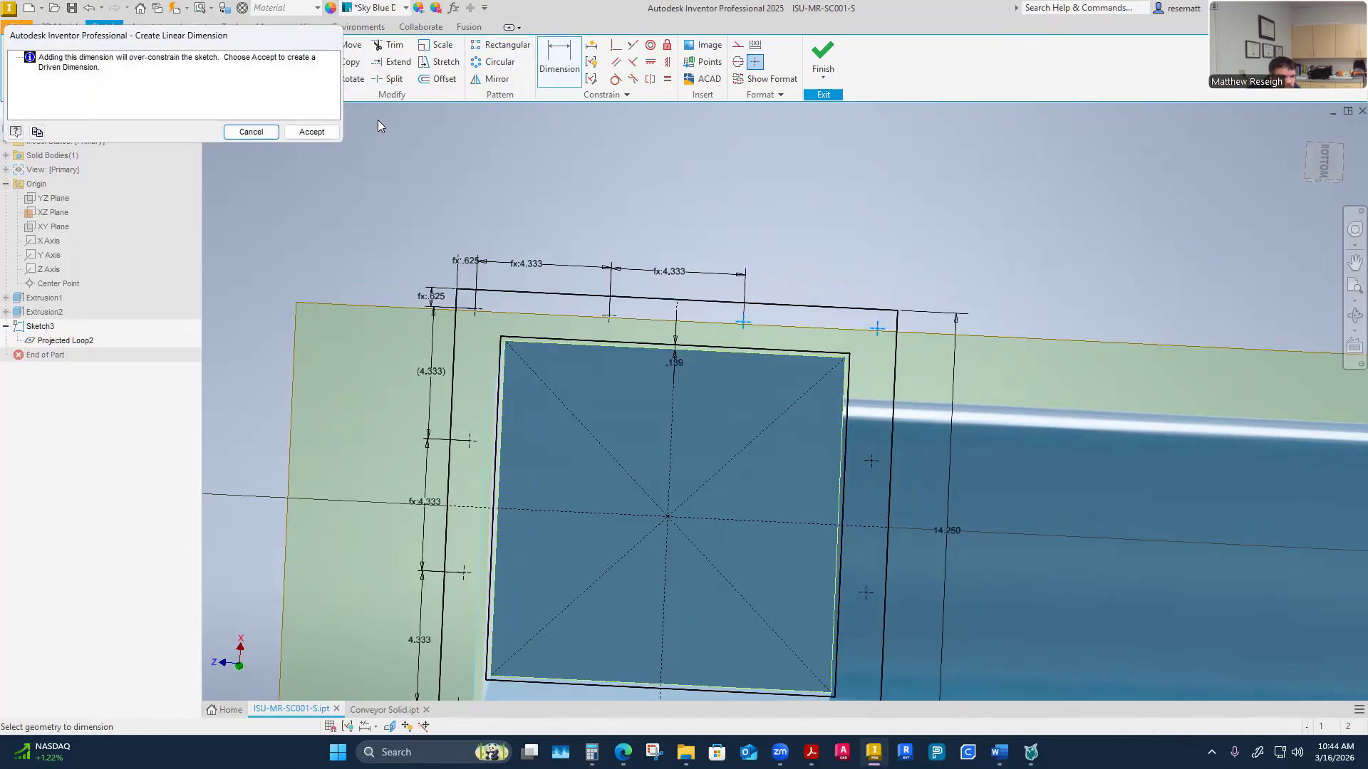
click(310, 131)
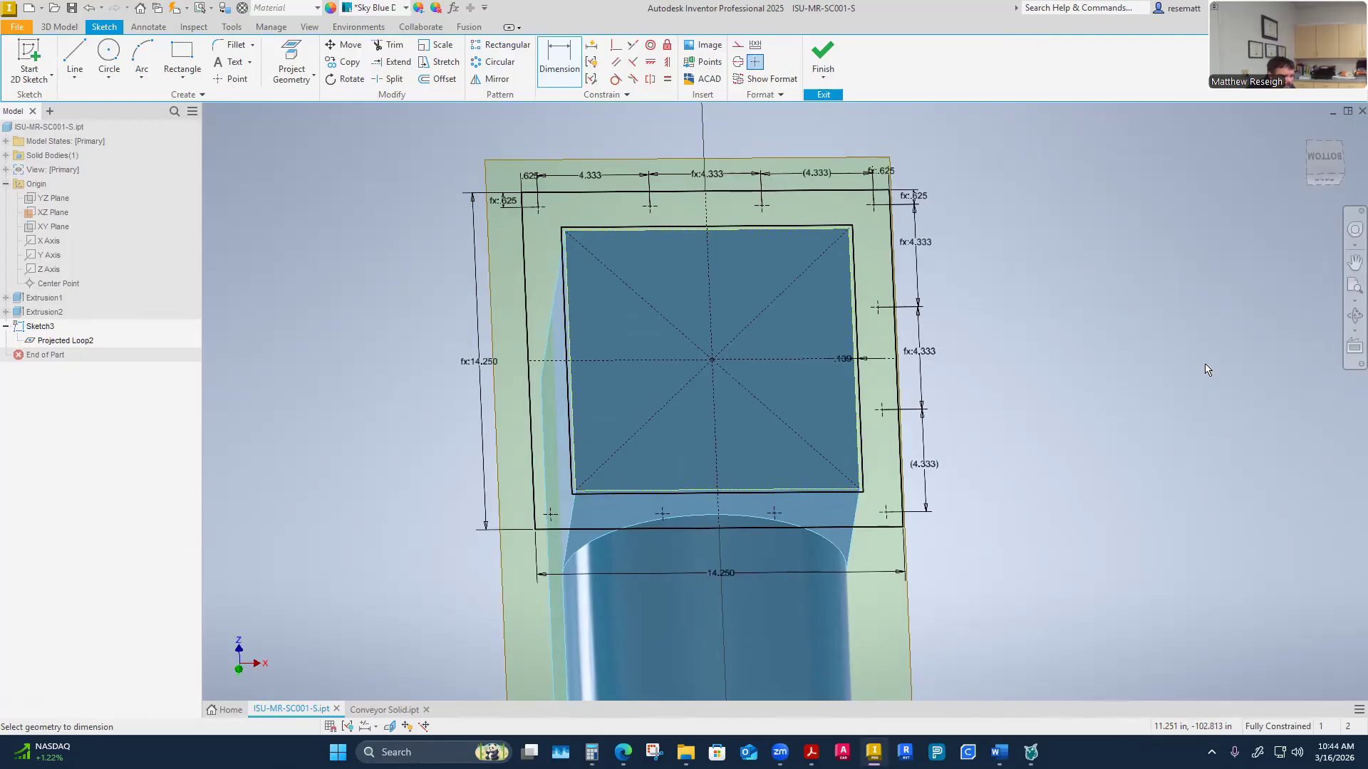
Mirror the top row of hole points across the horizontal construction line to the flange's bottom edge
mouse_move(1205, 365)
shift+middle_down()
mouse_move(1151, 347)
mouse_move(1059, 351)
mouse_move(721, 495)
mouse_move(621, 456)
mouse_move(661, 405)
shift+middle_up()
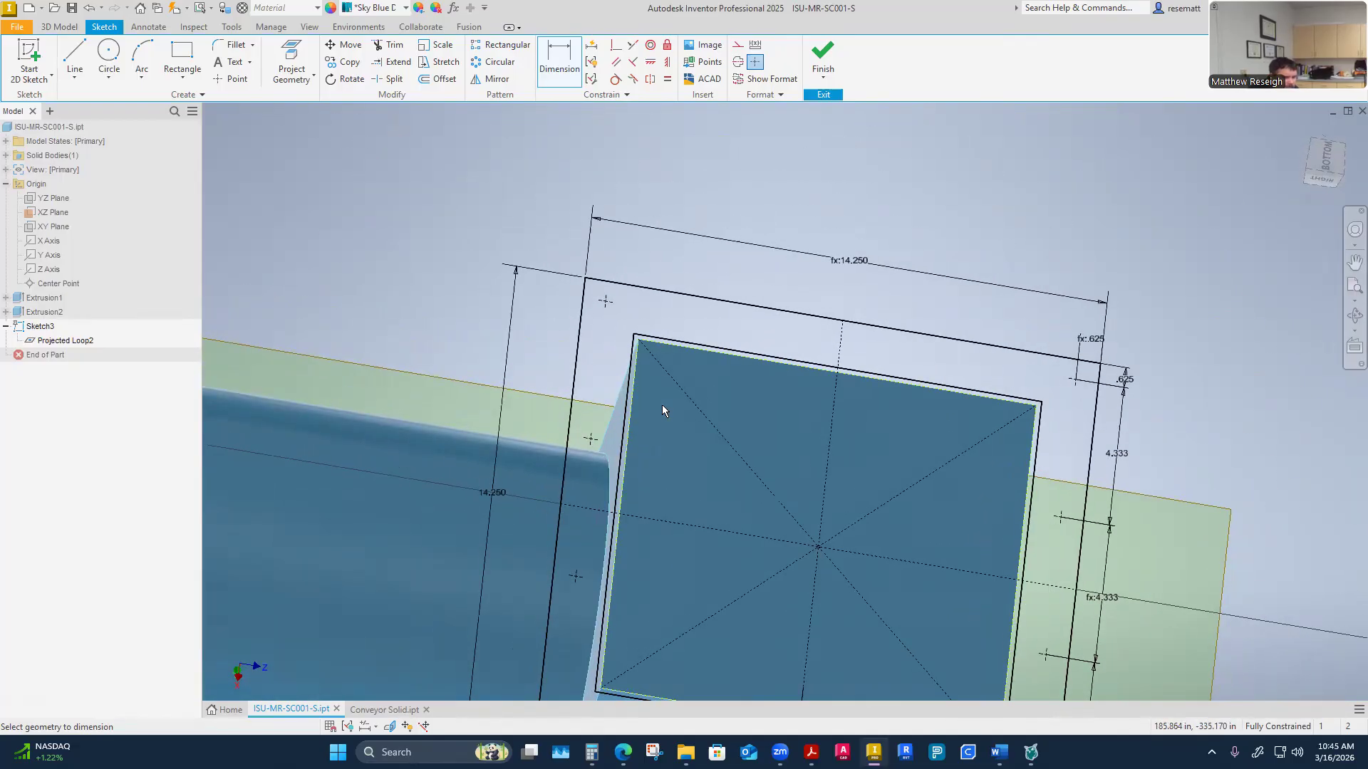
scroll(661, 404, down, 2)
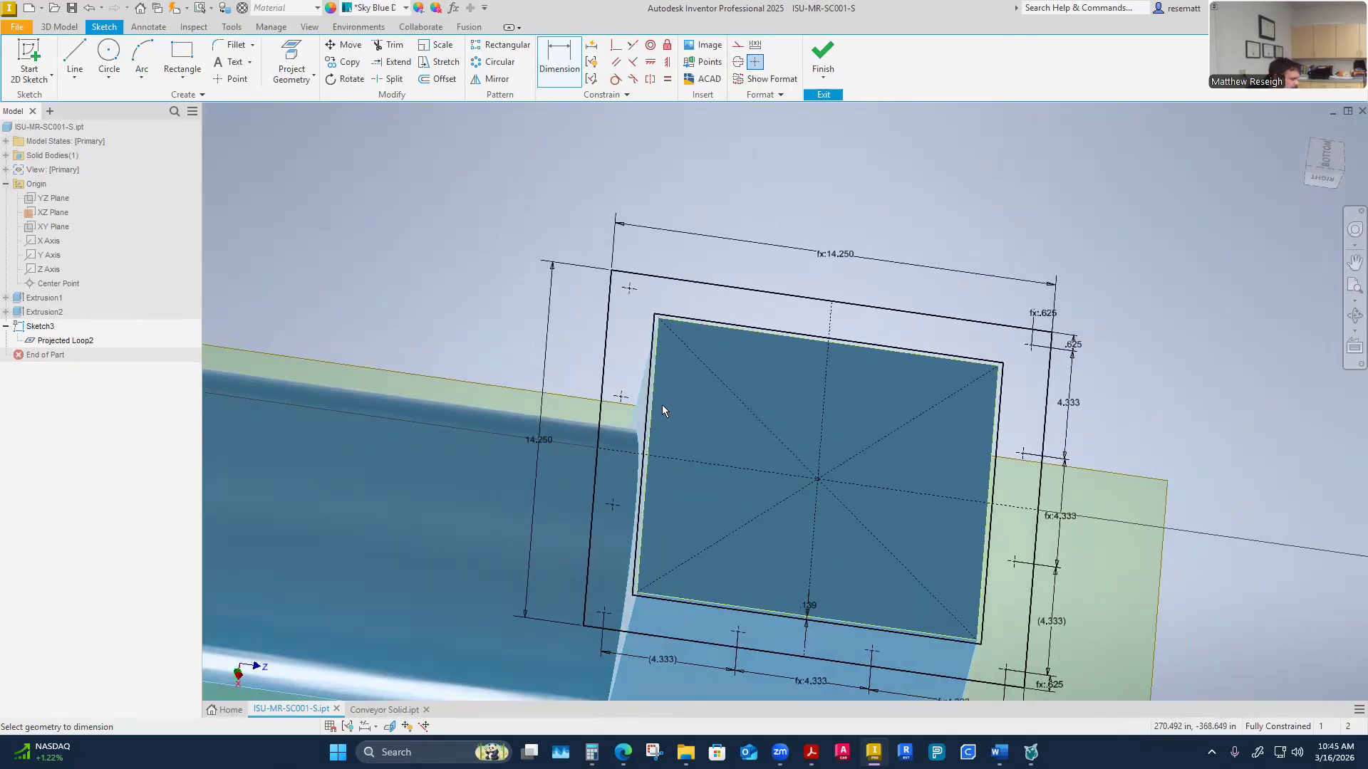
mouse_move(661, 405)
shift+middle_down()
mouse_move(606, 371)
mouse_move(704, 350)
mouse_move(428, 163)
shift+middle_up()
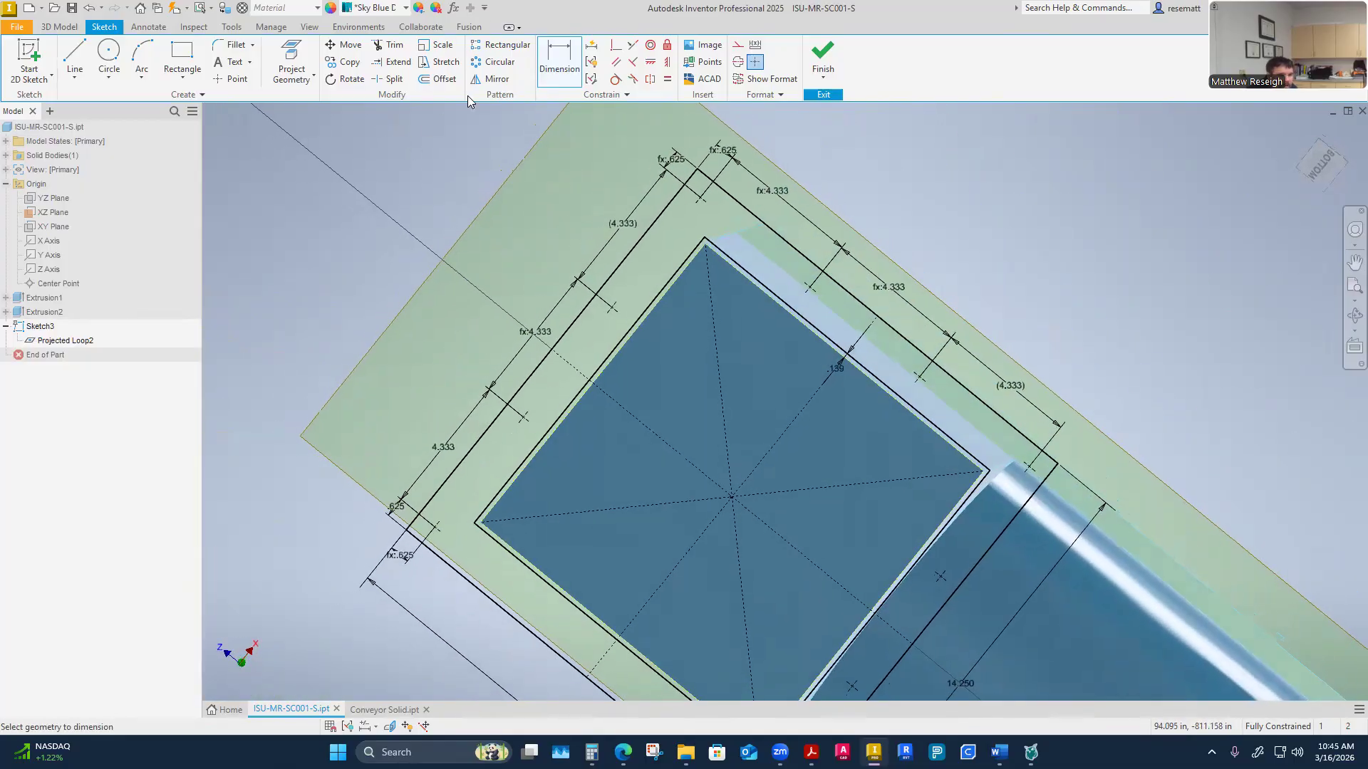
click(490, 79)
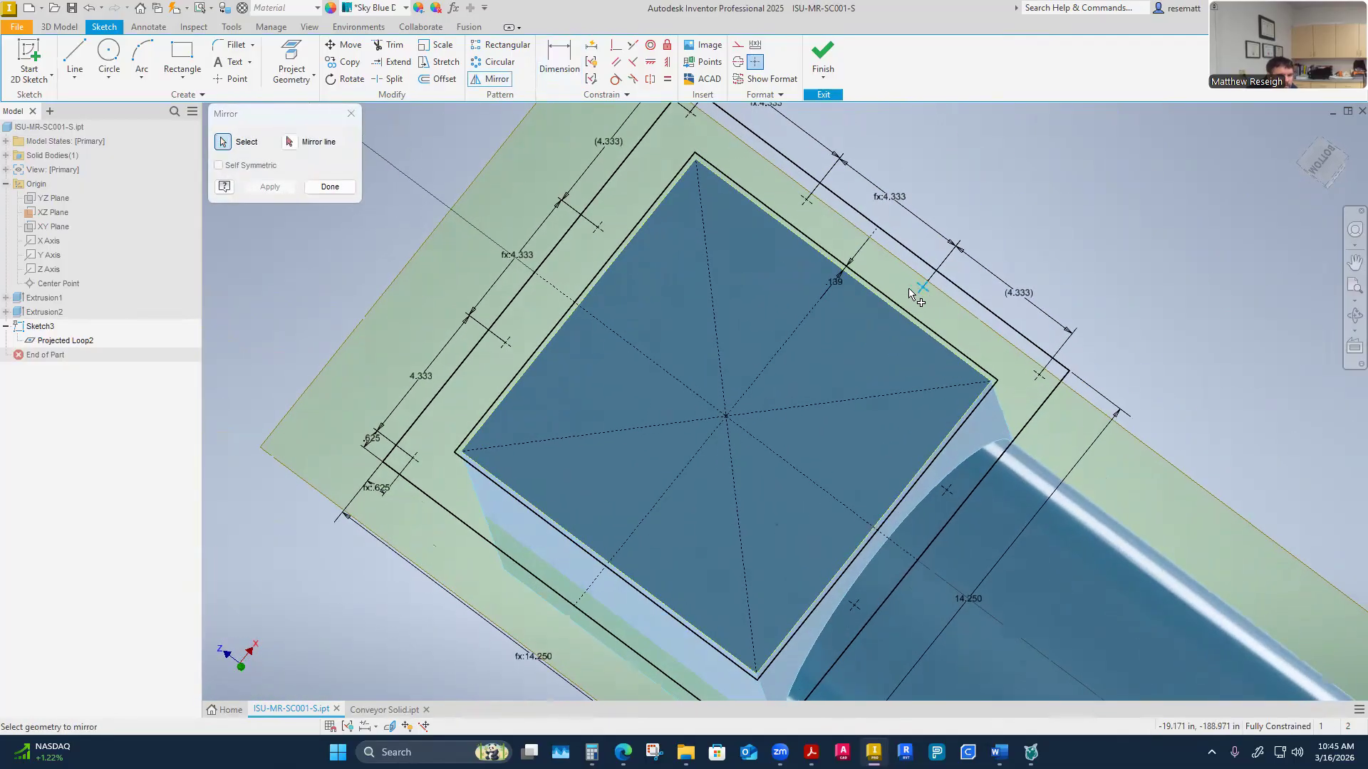
click(806, 202)
mouse_move(816, 238)
shift+middle_down()
mouse_move(699, 308)
mouse_move(666, 288)
shift+middle_up()
click(292, 144)
shift+middle_drag(570, 235, 760, 299)
click(738, 285)
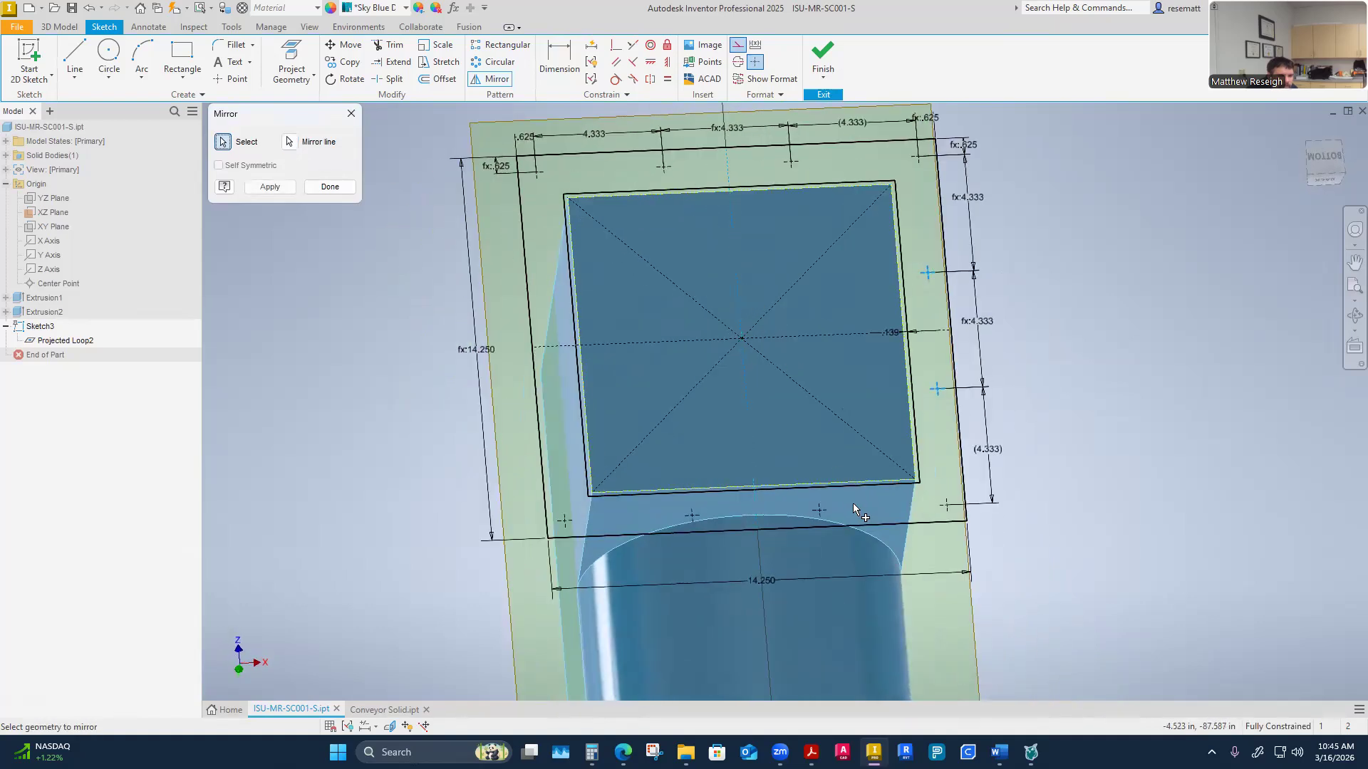
click(268, 186)
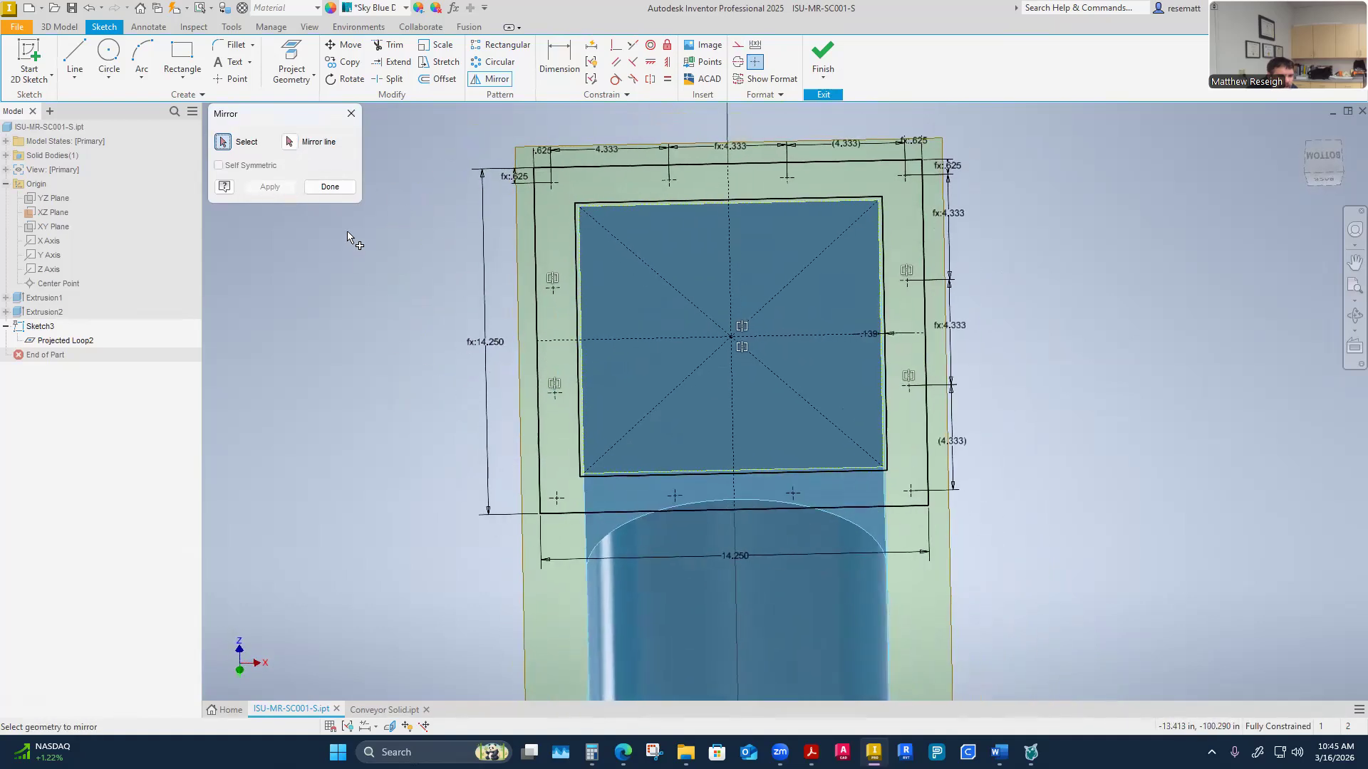
click(330, 190)
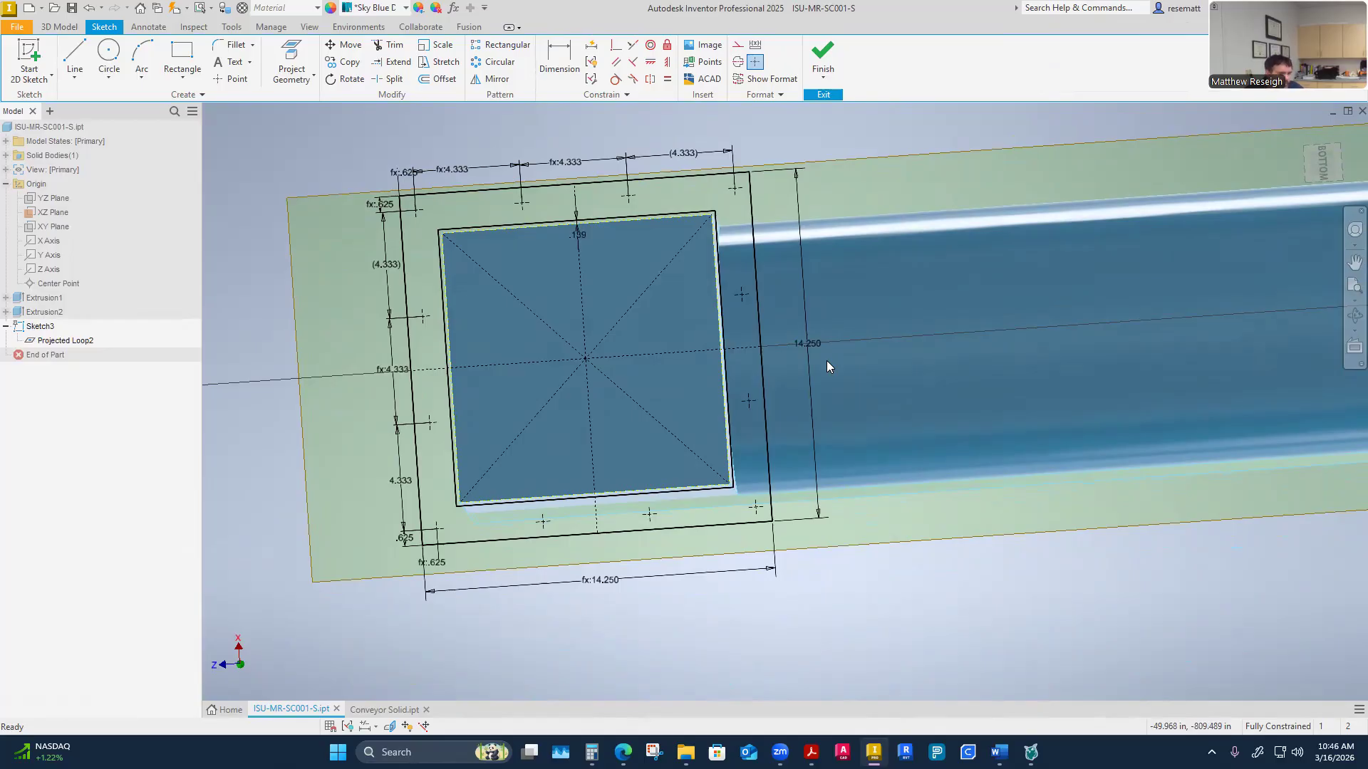
Switch to the CEMA PDF and examine the discharge spout table and flange bolt layout drawing
mouse_move(827, 360)
shift+middle_down()
mouse_move(835, 584)
mouse_move(836, 516)
mouse_move(869, 568)
mouse_move(785, 573)
mouse_move(916, 543)
mouse_move(785, 570)
mouse_move(624, 542)
mouse_move(808, 565)
mouse_move(691, 571)
mouse_move(652, 551)
shift+middle_up()
mouse_move(769, 528)
shift+middle_down()
mouse_move(757, 614)
mouse_move(712, 627)
mouse_move(720, 614)
shift+middle_up()
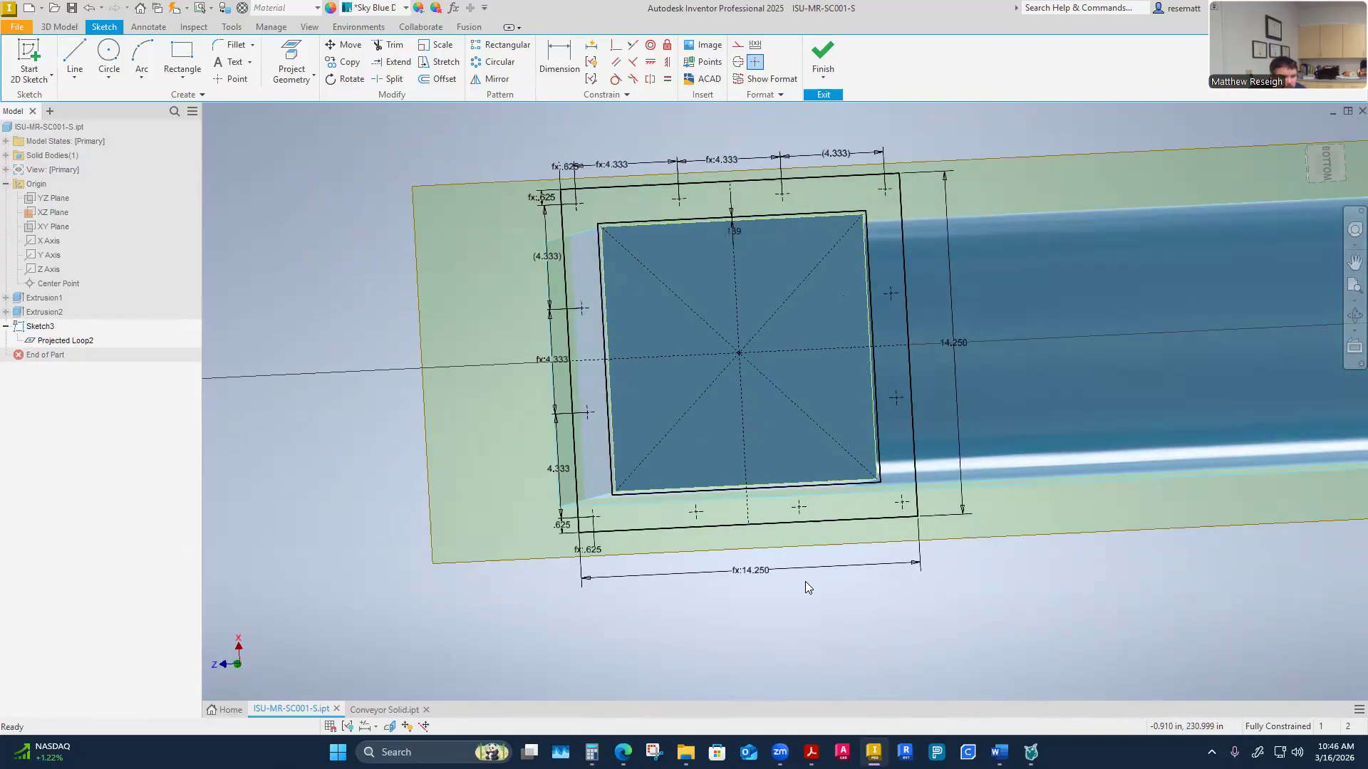
shift+middle_drag(805, 582, 805, 582)
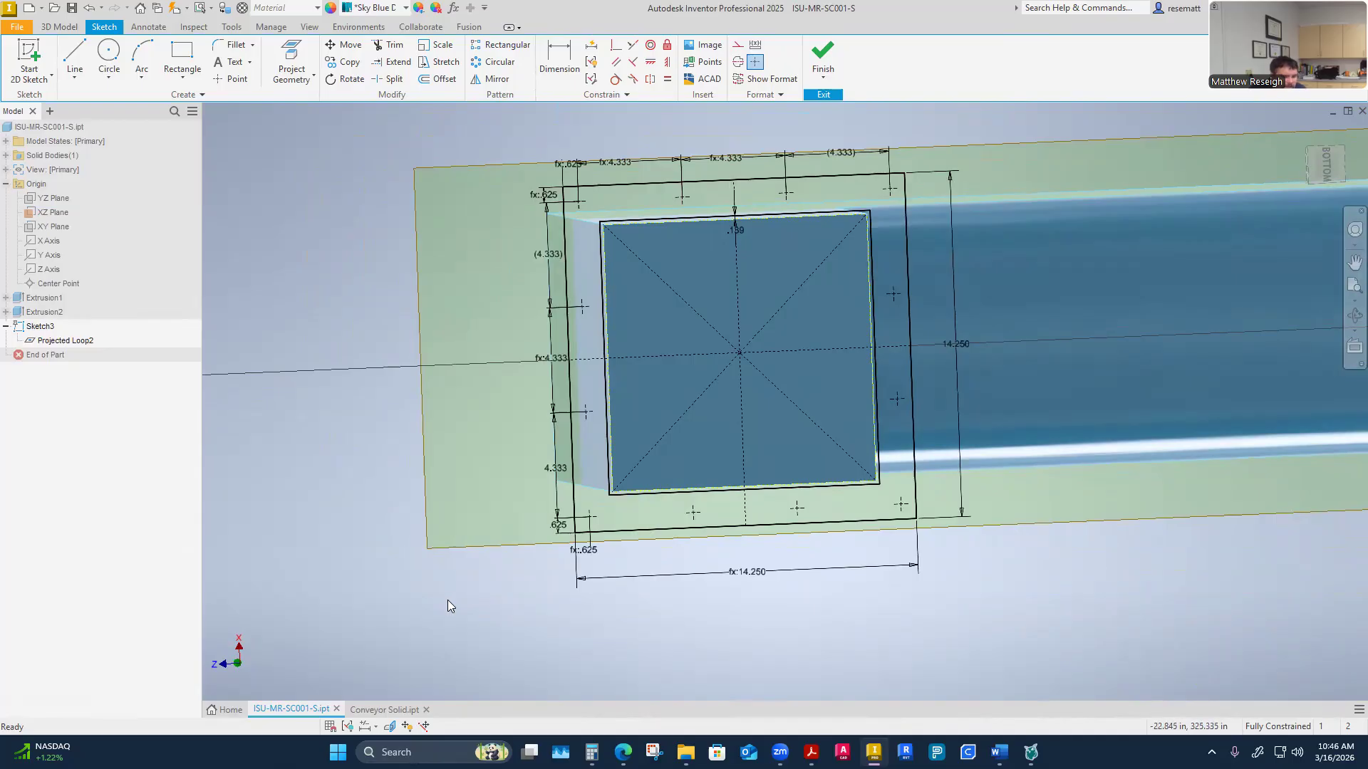
mouse_move(812, 752)
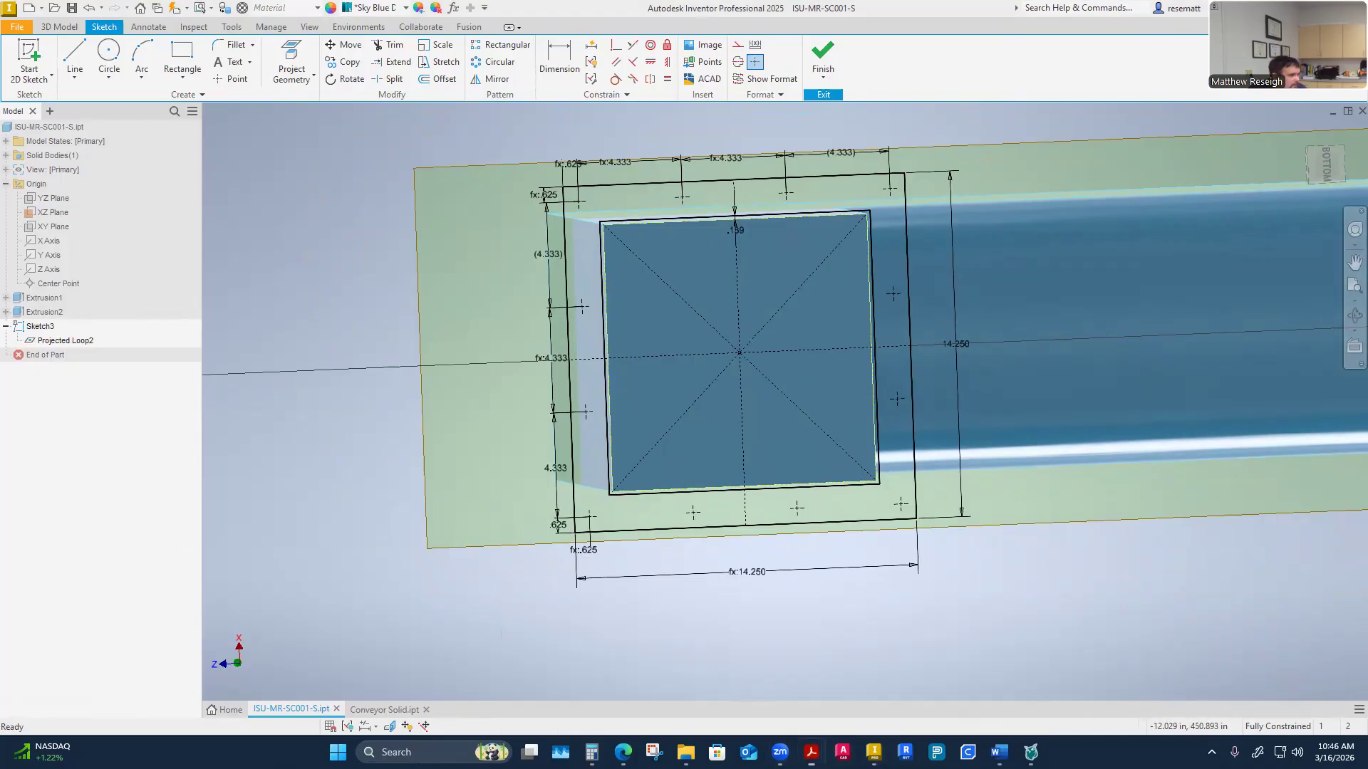
click(878, 47)
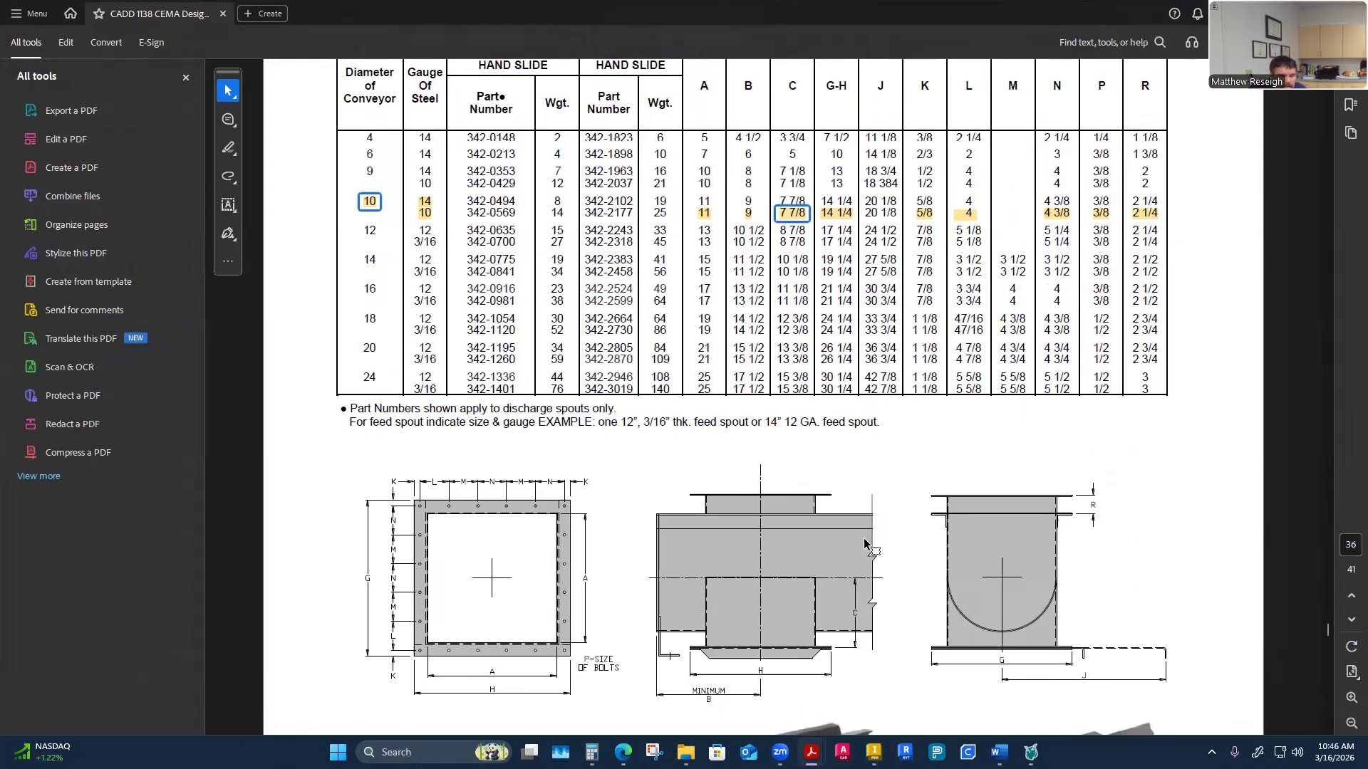
scroll(669, 510, down, 4)
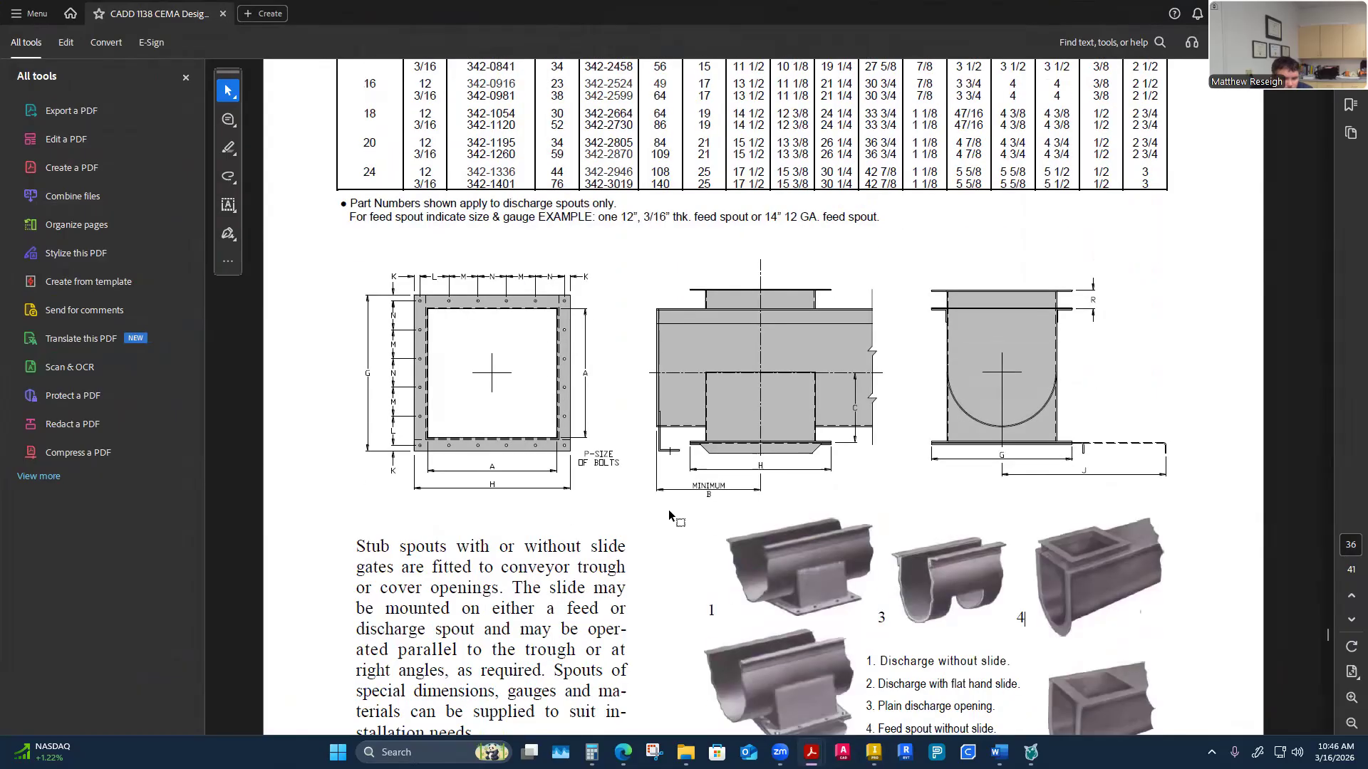
Scroll the CEMA PDF to the standard trough end and spout drawings, then return to the Inventor model
scroll(668, 510, down, 3)
scroll(792, 535, down, 10)
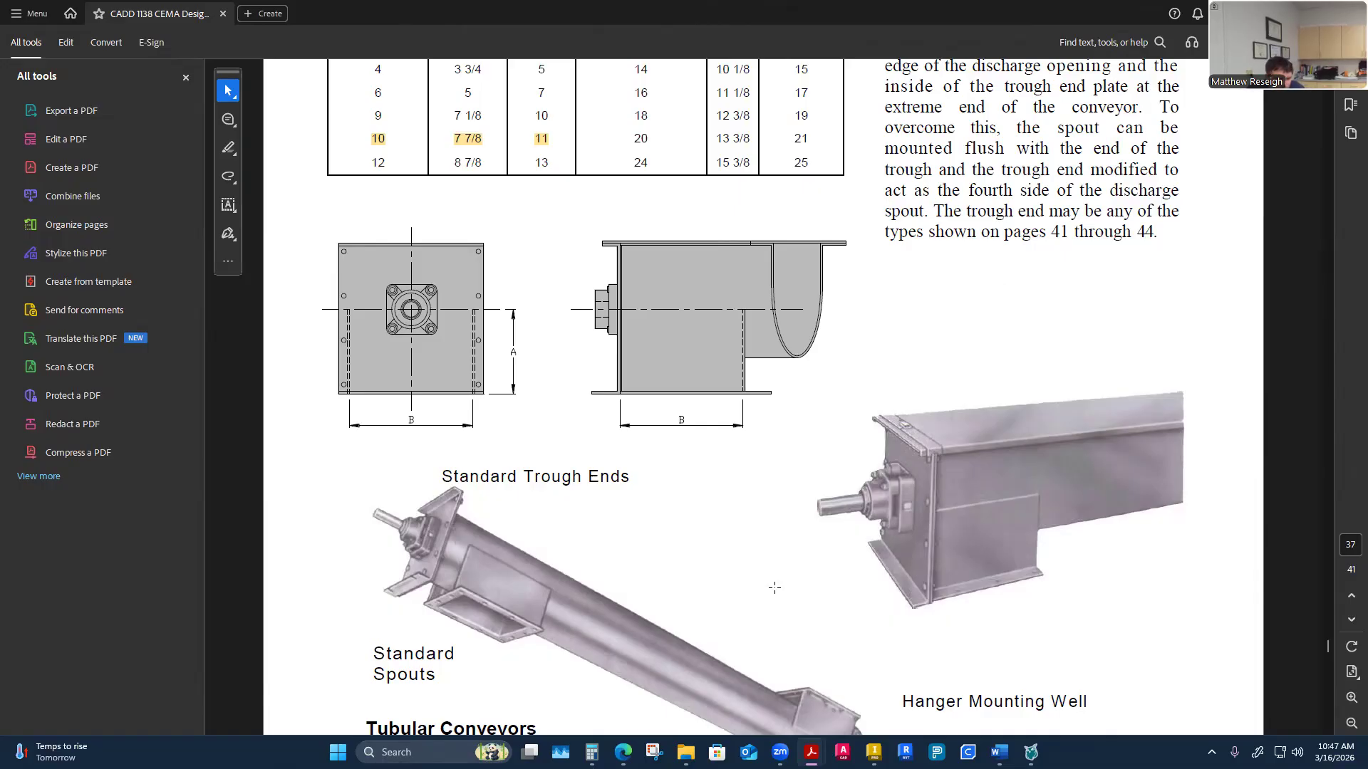
click(873, 752)
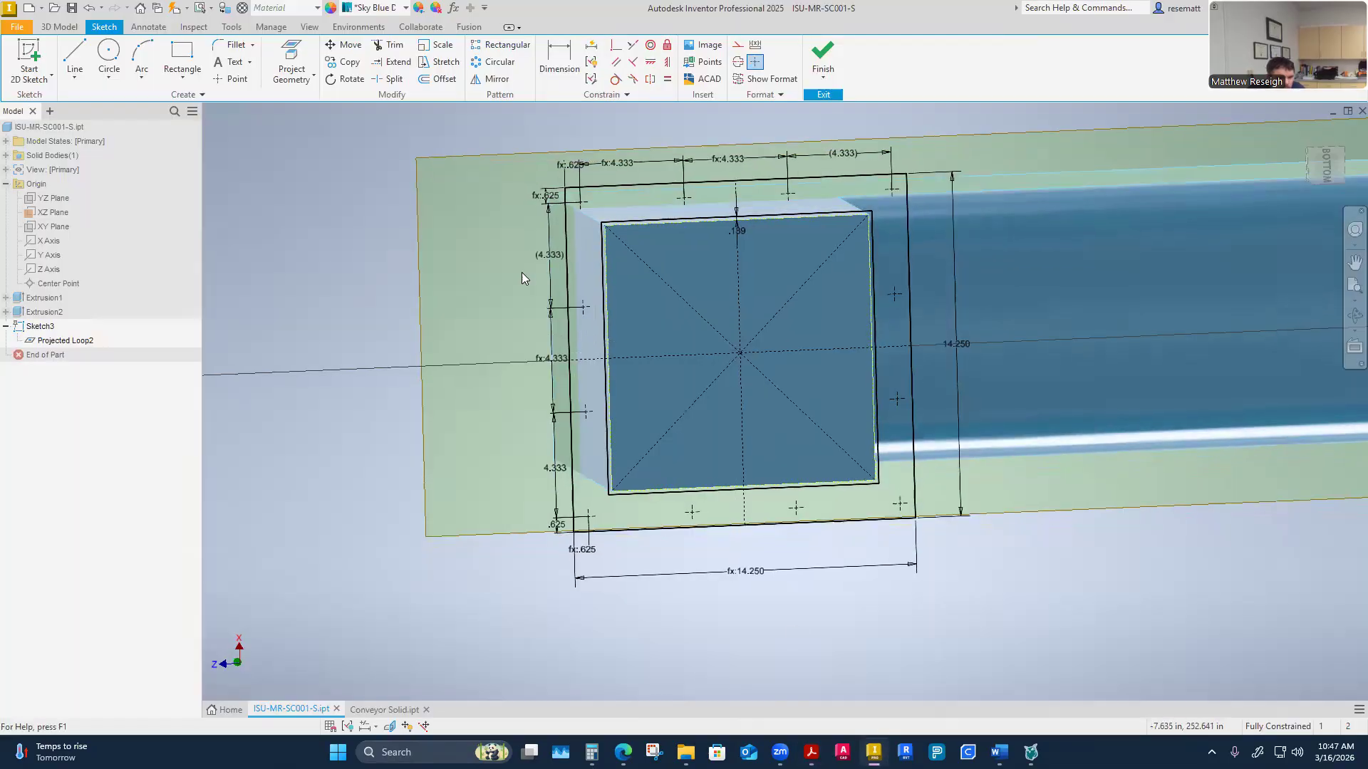
Draw a line extending the trough opening's left edge up to the flange's top edge
mouse_move(576, 320)
shift+middle_down()
mouse_move(743, 366)
mouse_move(781, 449)
mouse_move(734, 320)
shift+middle_up()
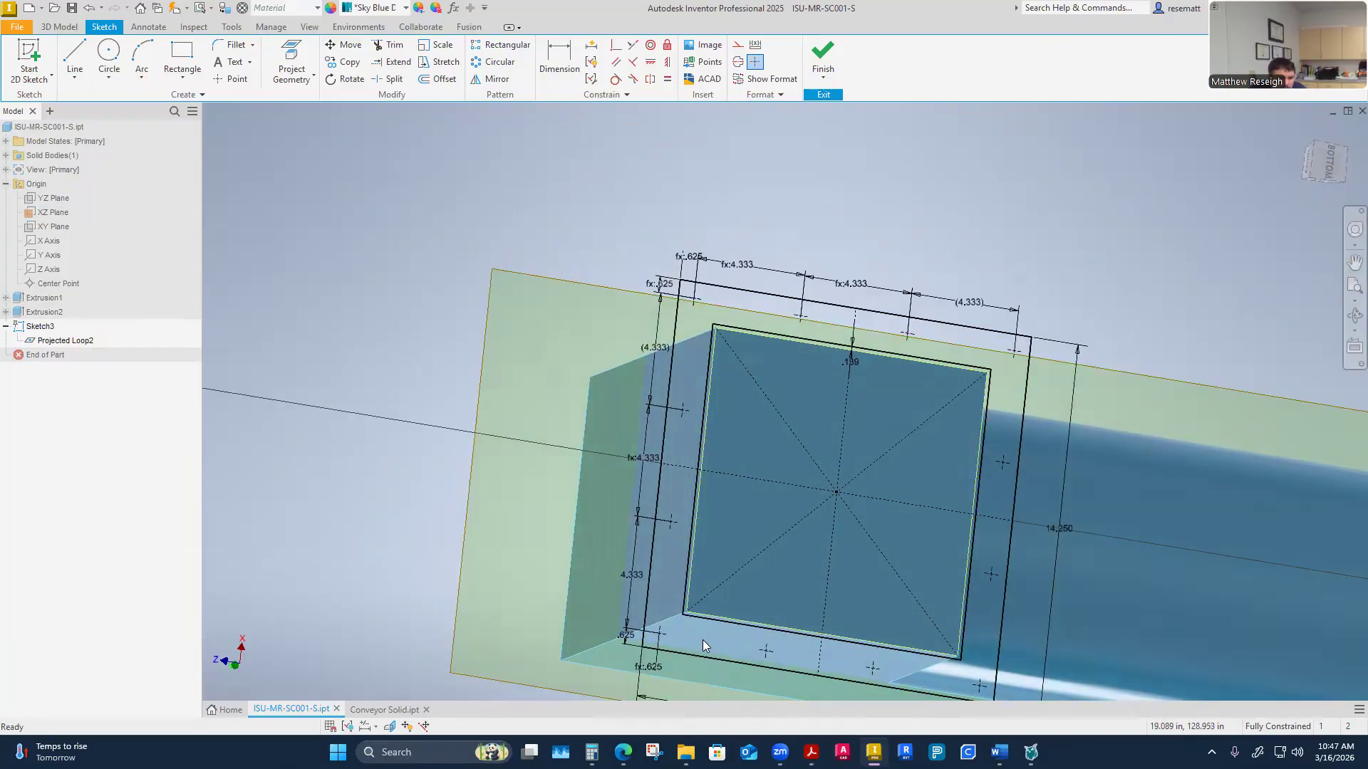
mouse_move(691, 638)
shift+middle_down()
mouse_move(706, 627)
mouse_move(465, 396)
shift+middle_up()
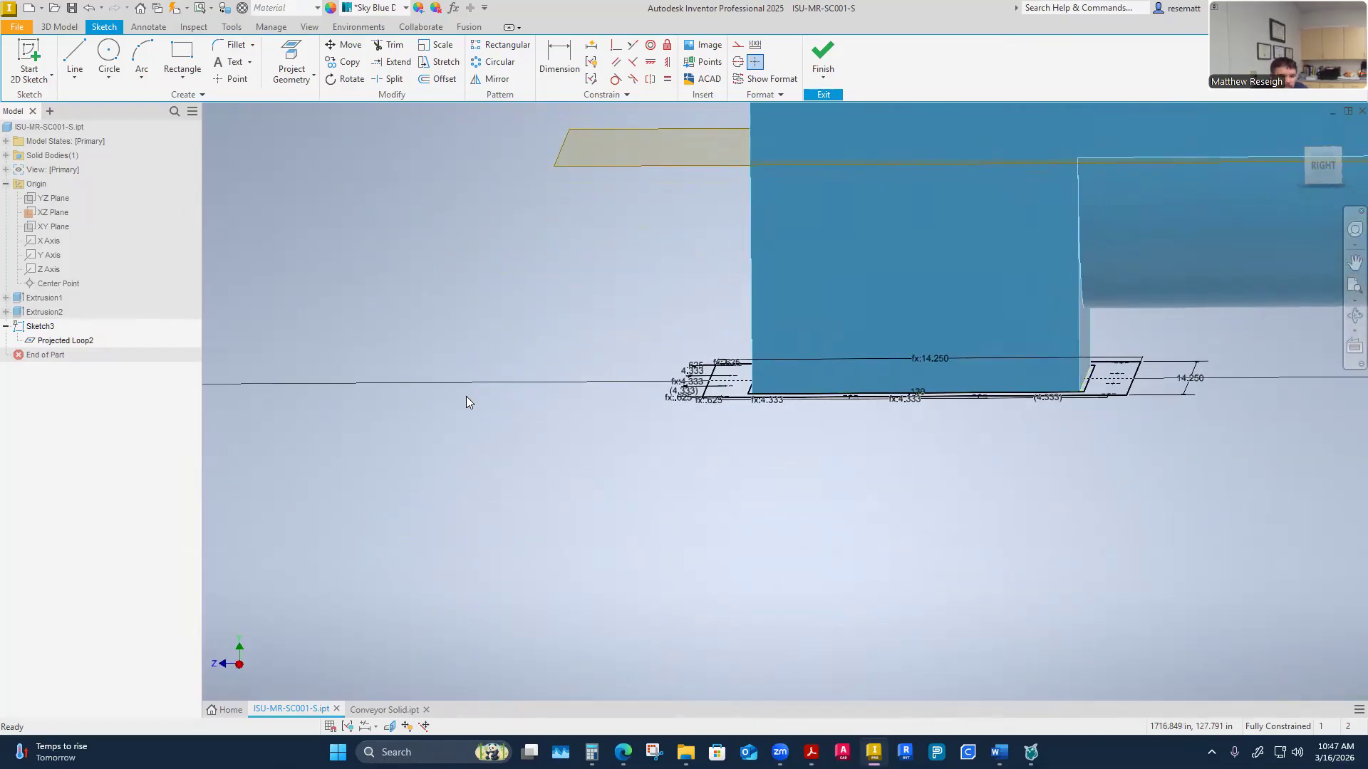
mouse_move(466, 396)
shift+middle_down()
mouse_move(539, 480)
mouse_move(686, 453)
shift+middle_up()
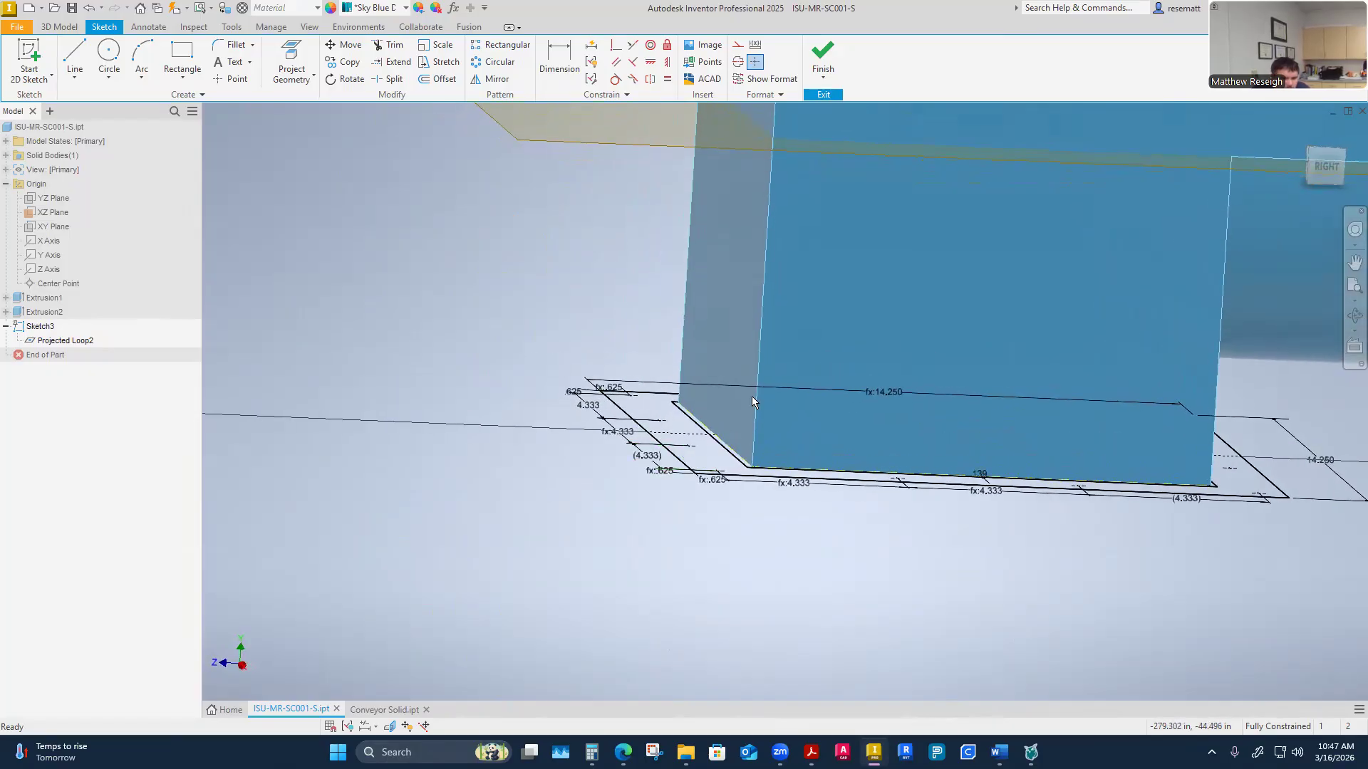
shift+middle_drag(528, 568, 557, 453)
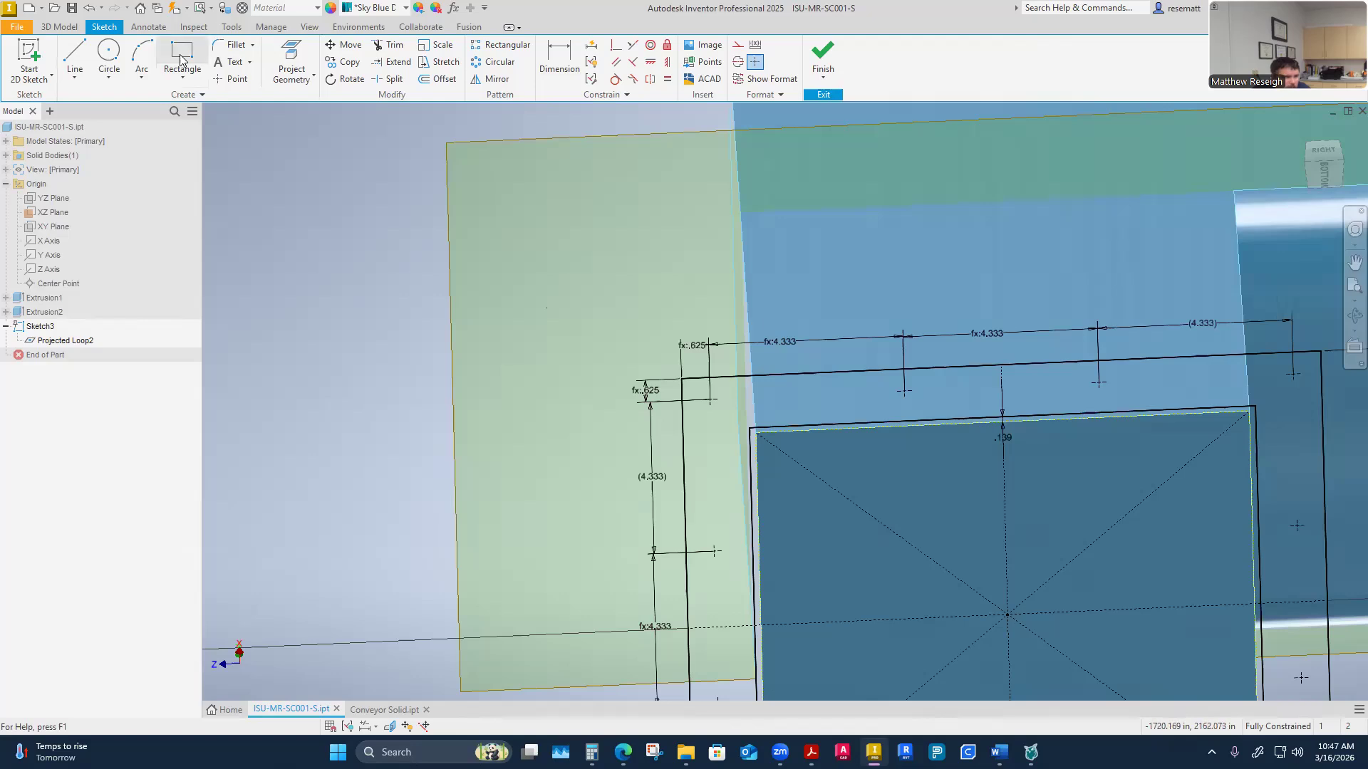
click(75, 55)
mouse_move(229, 248)
shift+middle_down()
mouse_move(639, 468)
mouse_move(750, 456)
mouse_move(739, 342)
shift+middle_up()
click(703, 461)
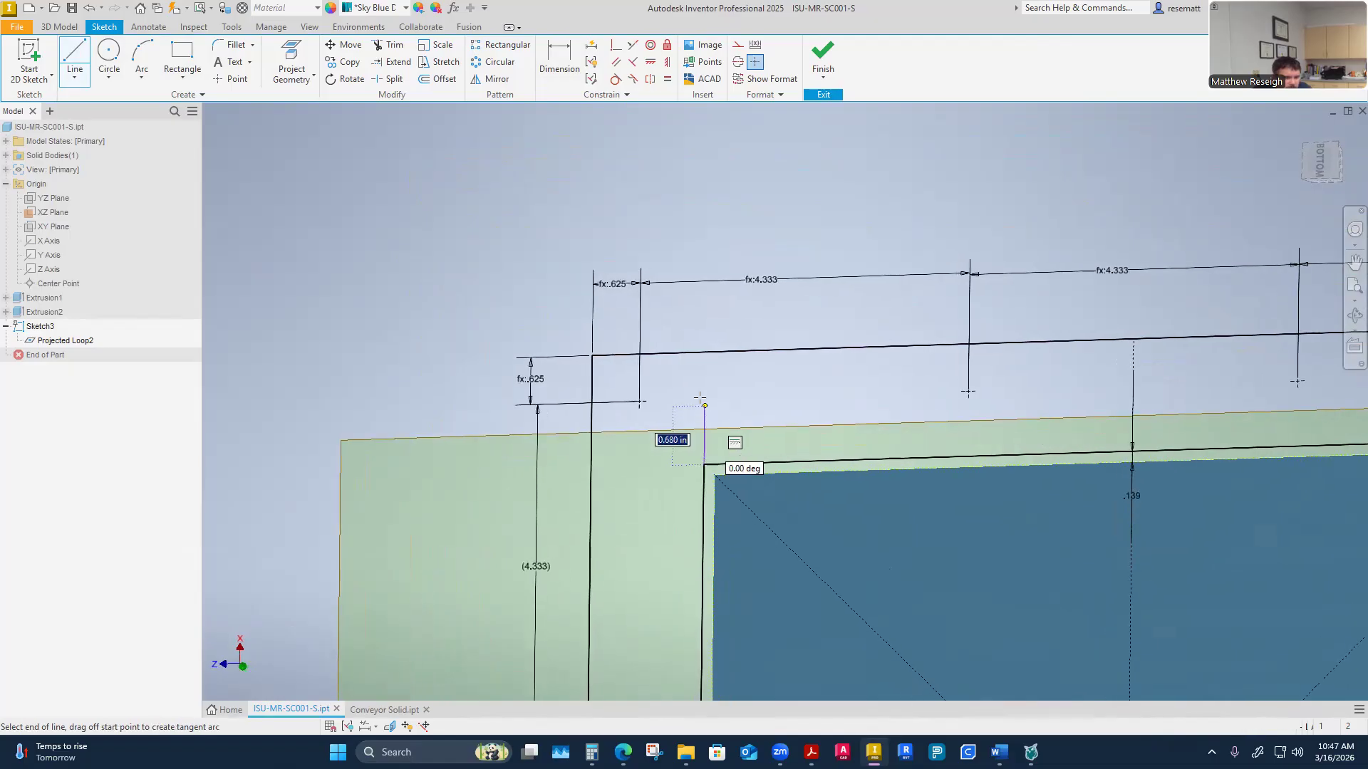
shift+middle_drag(705, 393, 713, 332)
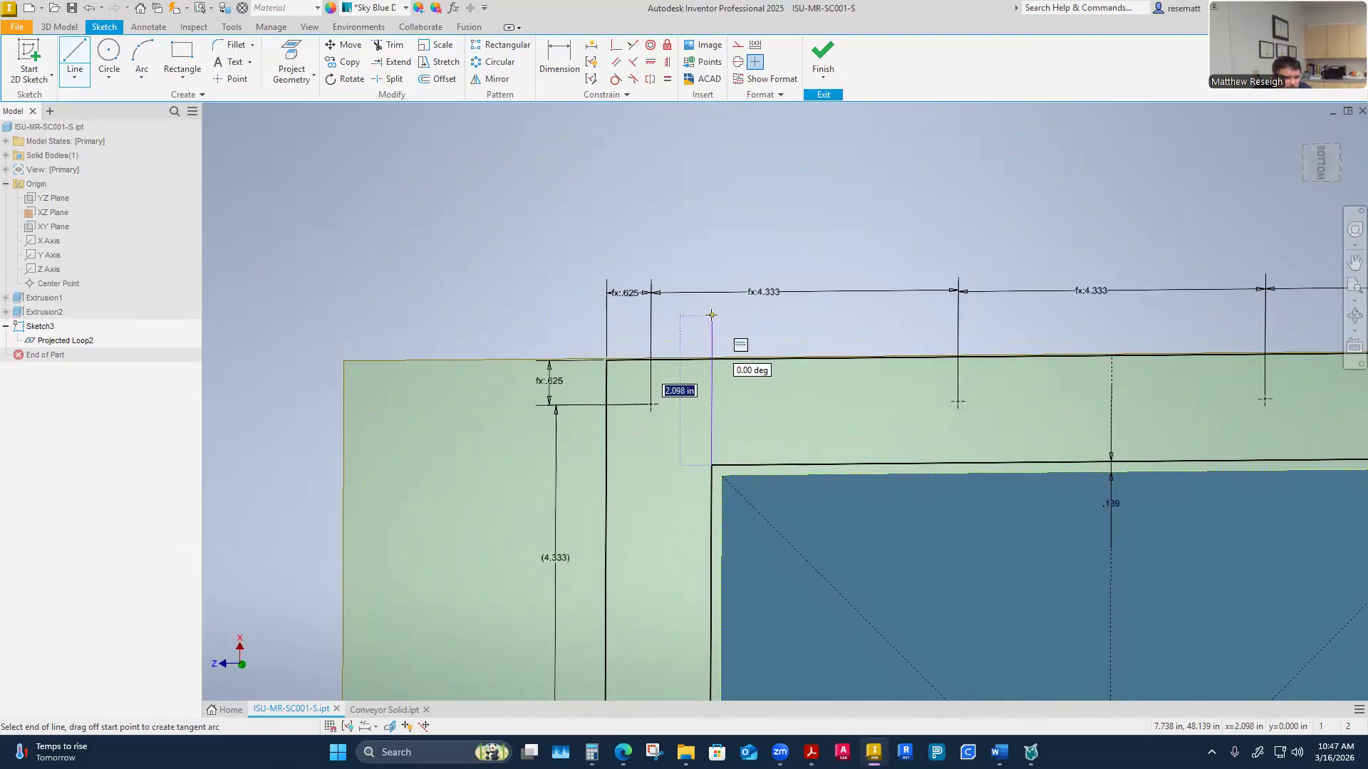
click(712, 360)
right_click(712, 359)
click(745, 360)
Draw a line from the trough opening's bottom-left corner down to the flange's bottom edge
shift+middle_drag(746, 363, 736, 447)
drag(713, 413, 721, 422)
mouse_move(873, 491)
shift+middle_down()
mouse_move(864, 444)
mouse_move(805, 334)
shift+middle_up()
scroll(803, 344, down, 3)
mouse_move(1150, 590)
shift+middle_down()
mouse_move(1145, 575)
mouse_move(988, 561)
shift+middle_up()
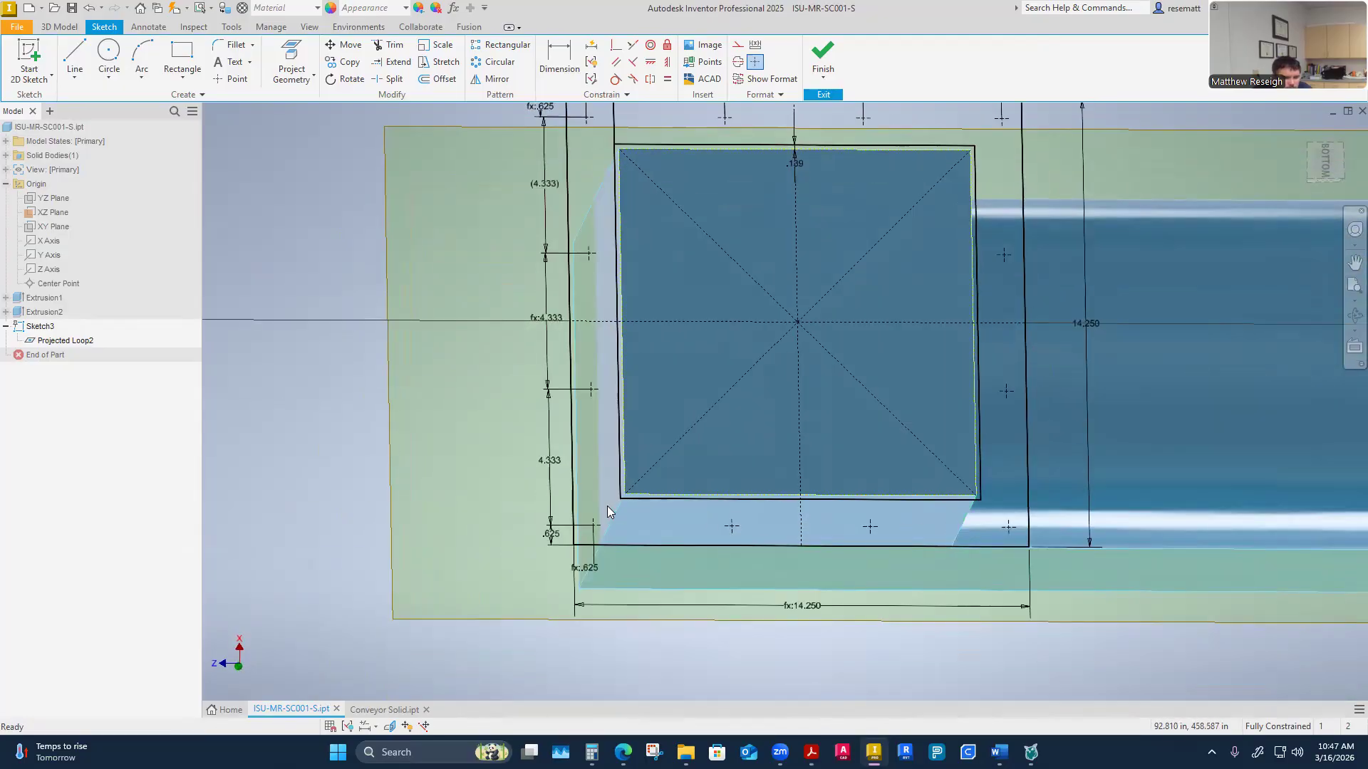
mouse_move(867, 616)
shift+middle_down()
mouse_move(639, 614)
mouse_move(666, 405)
mouse_move(445, 448)
shift+middle_up()
right_click(429, 385)
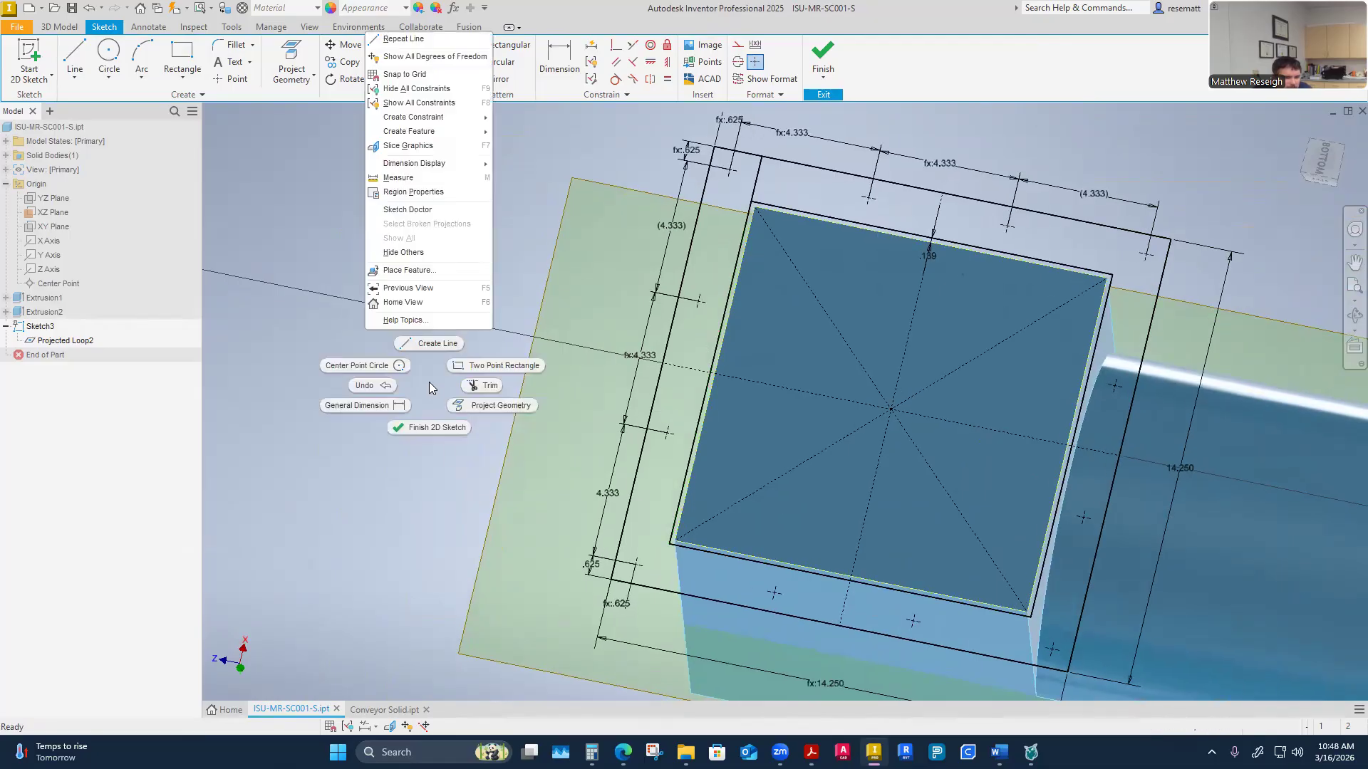
click(429, 346)
scroll(712, 606, up, 6)
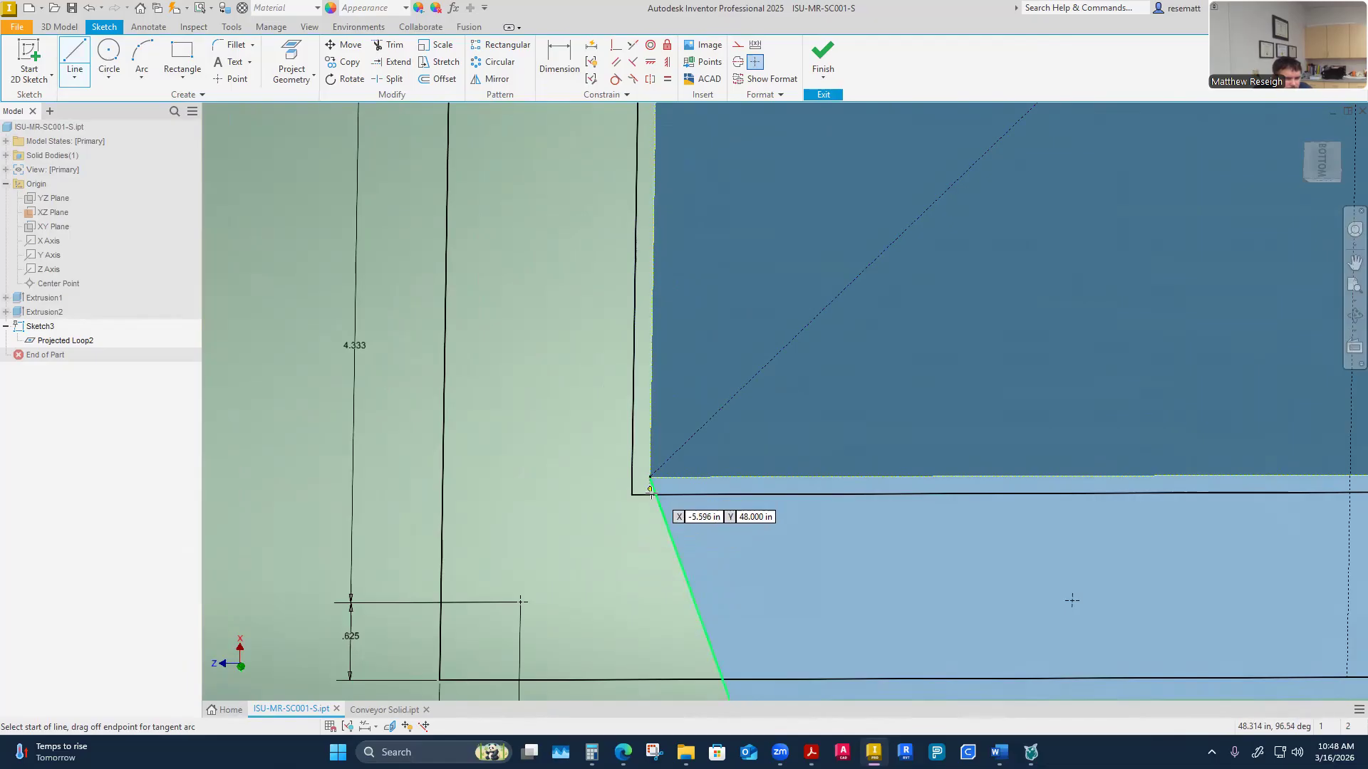
scroll(681, 545, down, 2)
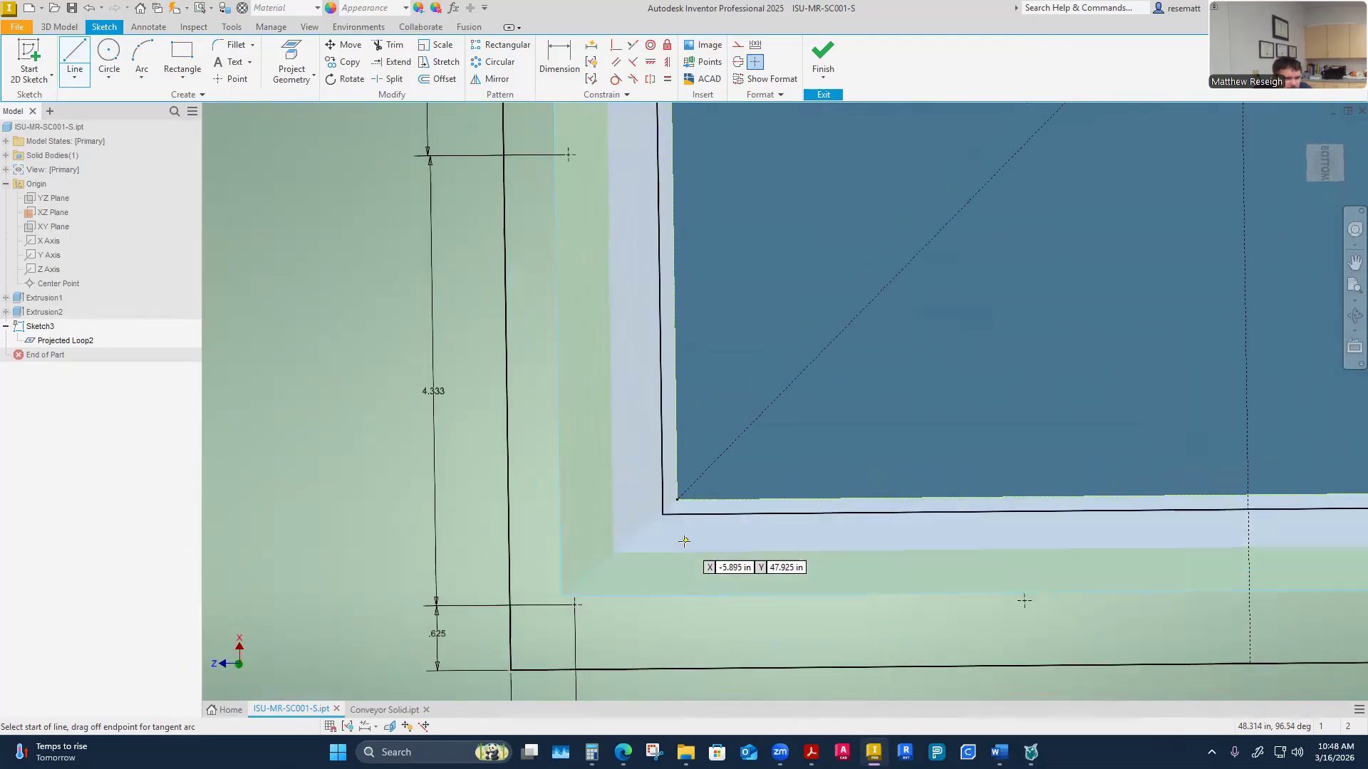
shift+middle_drag(680, 545, 702, 431)
shift+middle_drag(744, 234, 796, 385)
scroll(800, 442, up, 4)
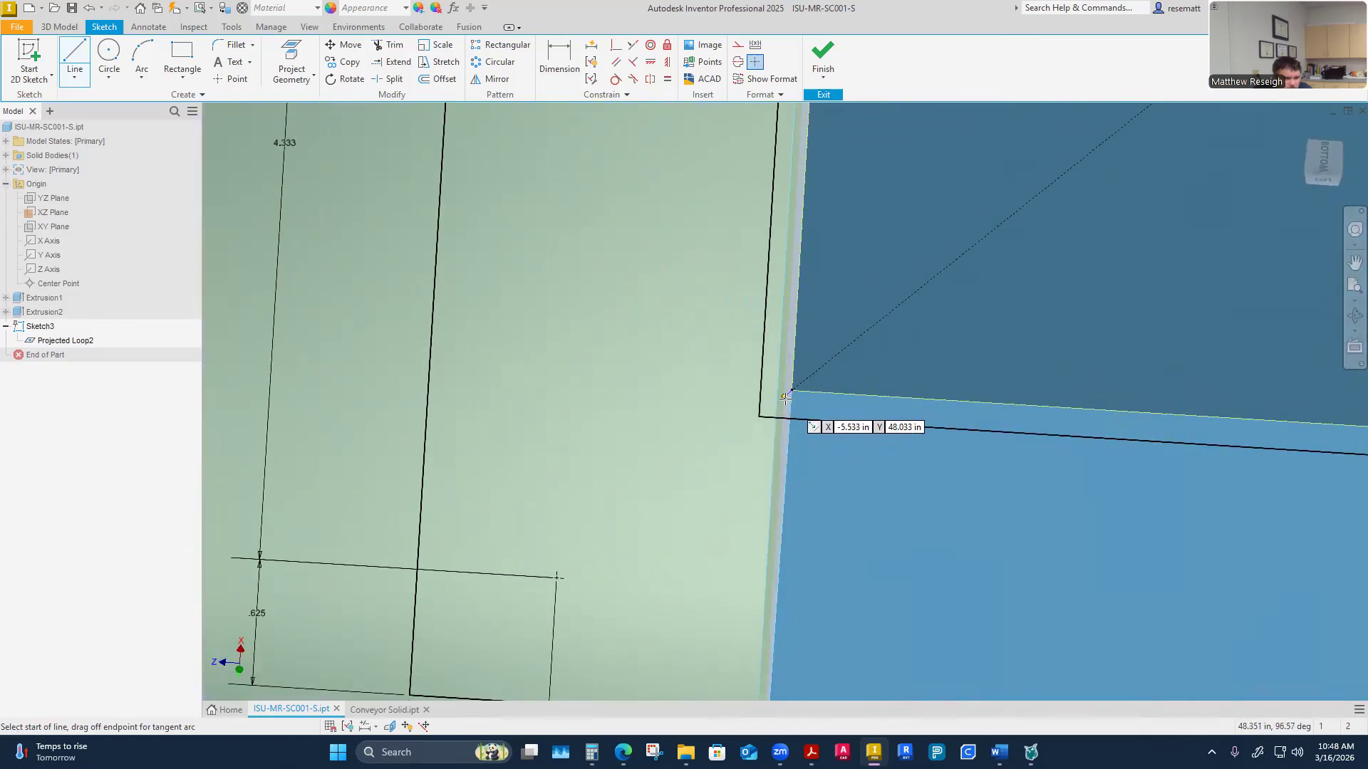
click(790, 391)
shift+middle_drag(791, 390, 763, 422)
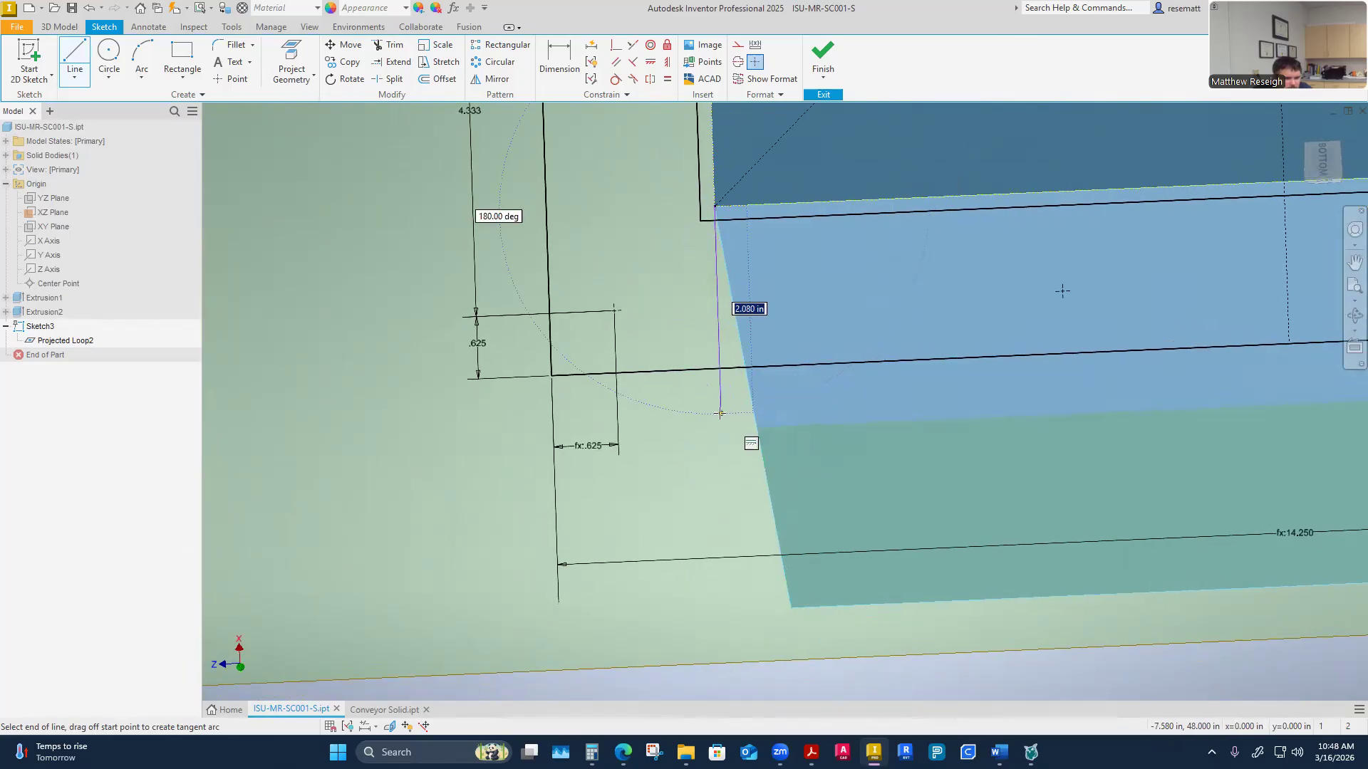
click(720, 369)
right_click(769, 373)
click(742, 505)
Detach the lower line and reconnect its upper end to the trough opening's bottom-left corner with a Coincident constraint
mouse_move(742, 506)
shift+middle_down()
mouse_move(794, 486)
mouse_move(772, 460)
shift+middle_up()
mouse_move(699, 370)
shift+middle_down()
mouse_move(788, 443)
mouse_move(729, 414)
mouse_move(792, 478)
mouse_move(812, 344)
mouse_move(785, 310)
mouse_move(857, 346)
mouse_move(879, 269)
mouse_move(888, 339)
shift+middle_up()
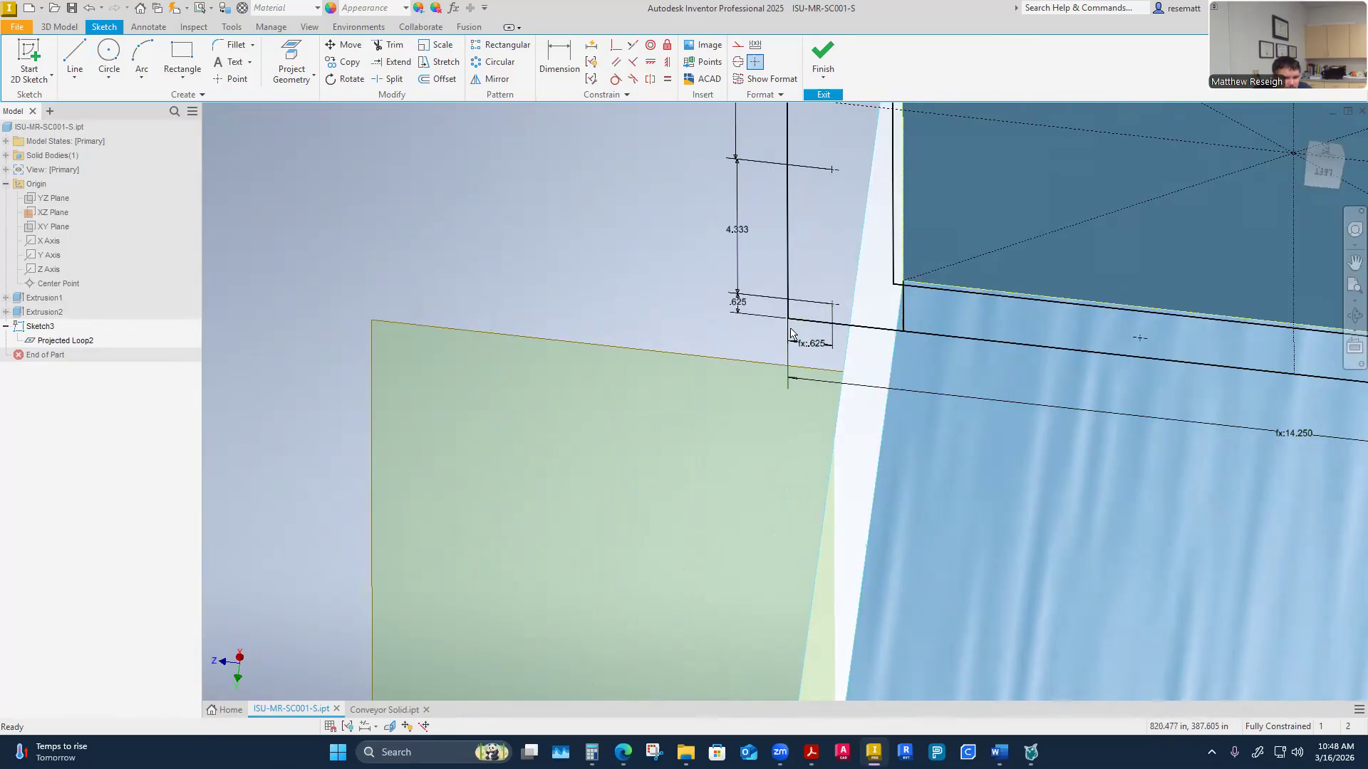
mouse_move(893, 443)
shift+middle_down()
mouse_move(821, 332)
mouse_move(797, 413)
mouse_move(818, 456)
mouse_move(930, 382)
mouse_move(990, 413)
mouse_move(933, 459)
mouse_move(964, 496)
mouse_move(906, 516)
mouse_move(718, 443)
shift+middle_up()
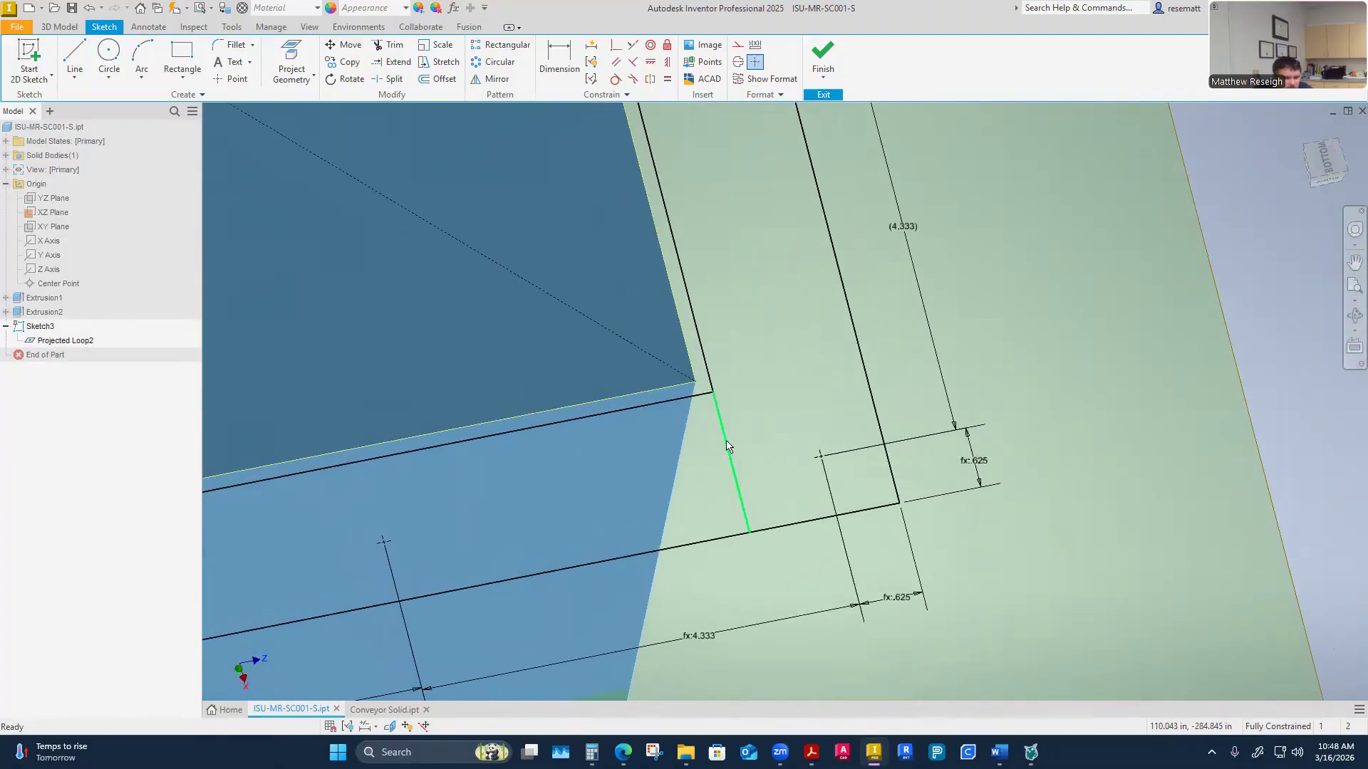
right_click(726, 443)
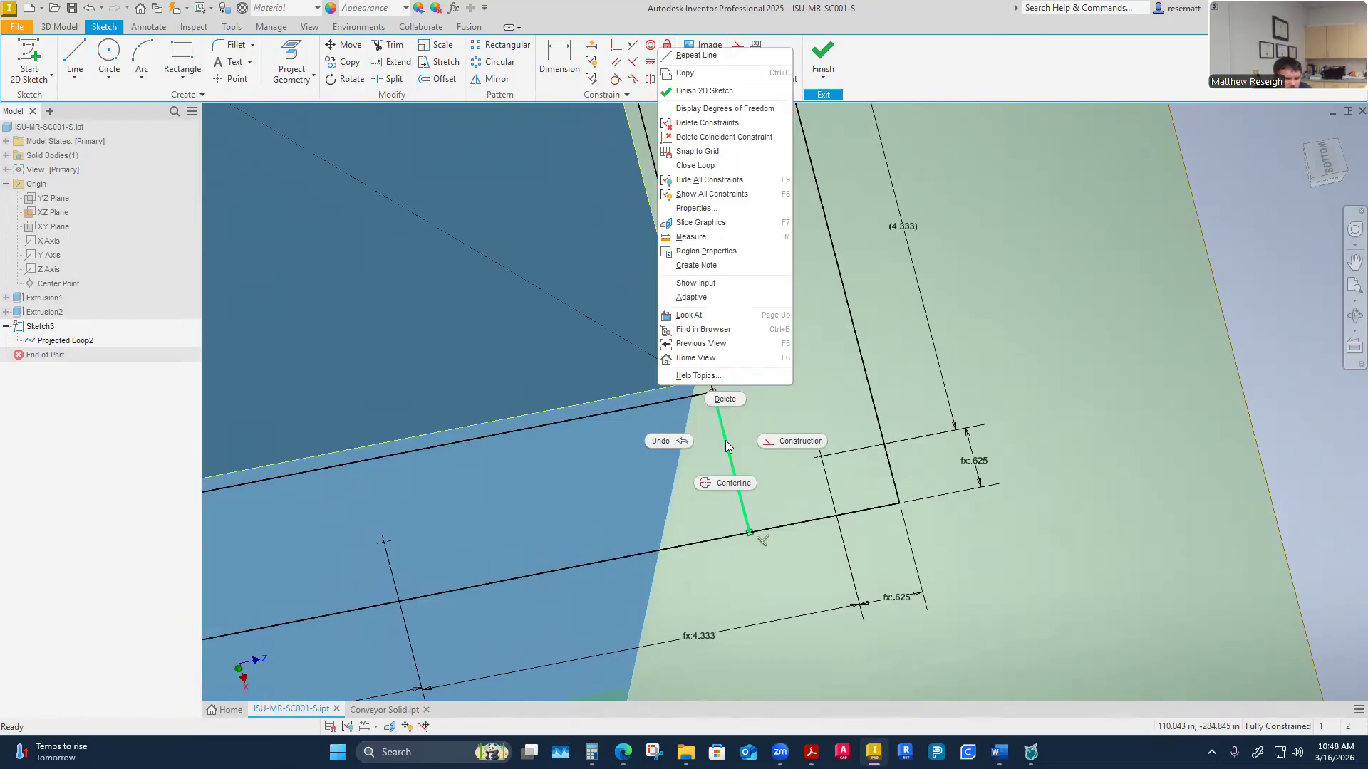
key(Escape)
right_click(727, 456)
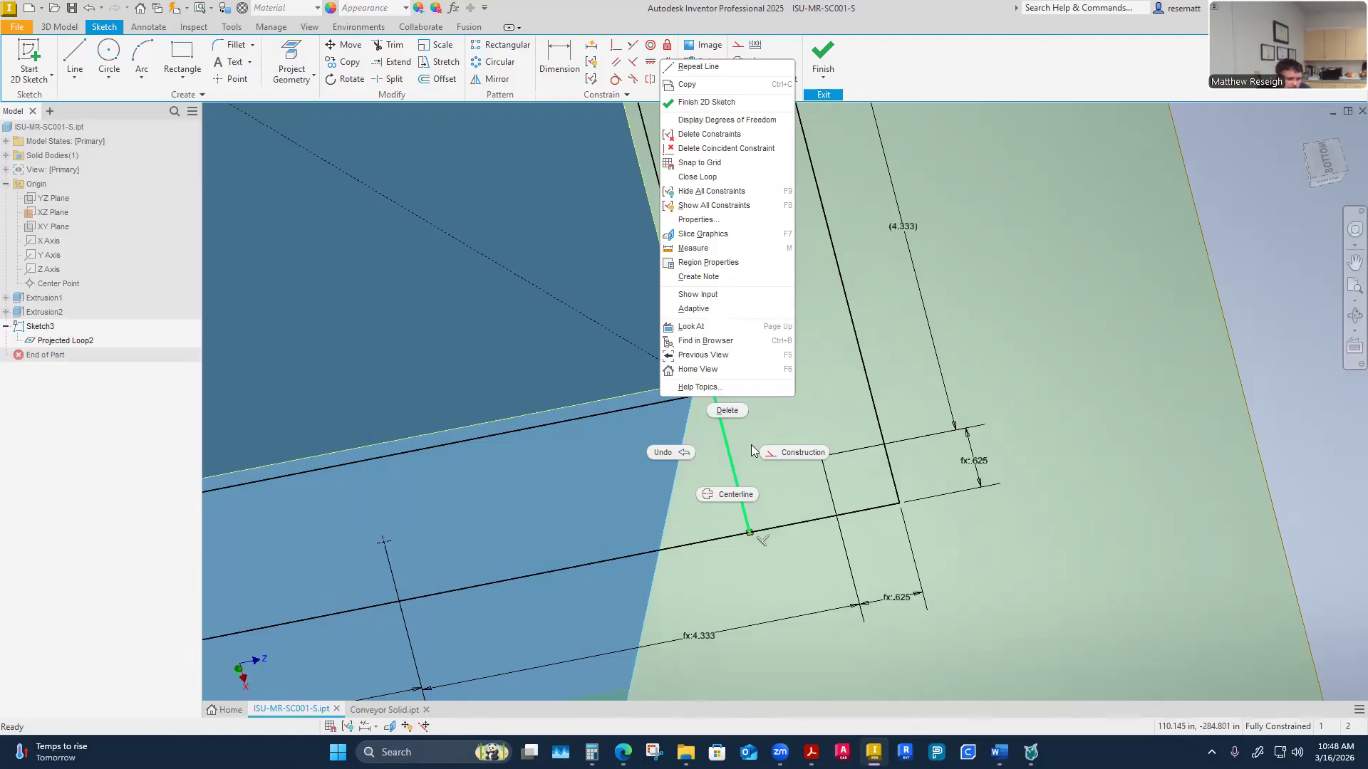
click(751, 444)
click(722, 431)
right_click(719, 383)
click(718, 339)
drag(722, 421, 808, 391)
click(714, 412)
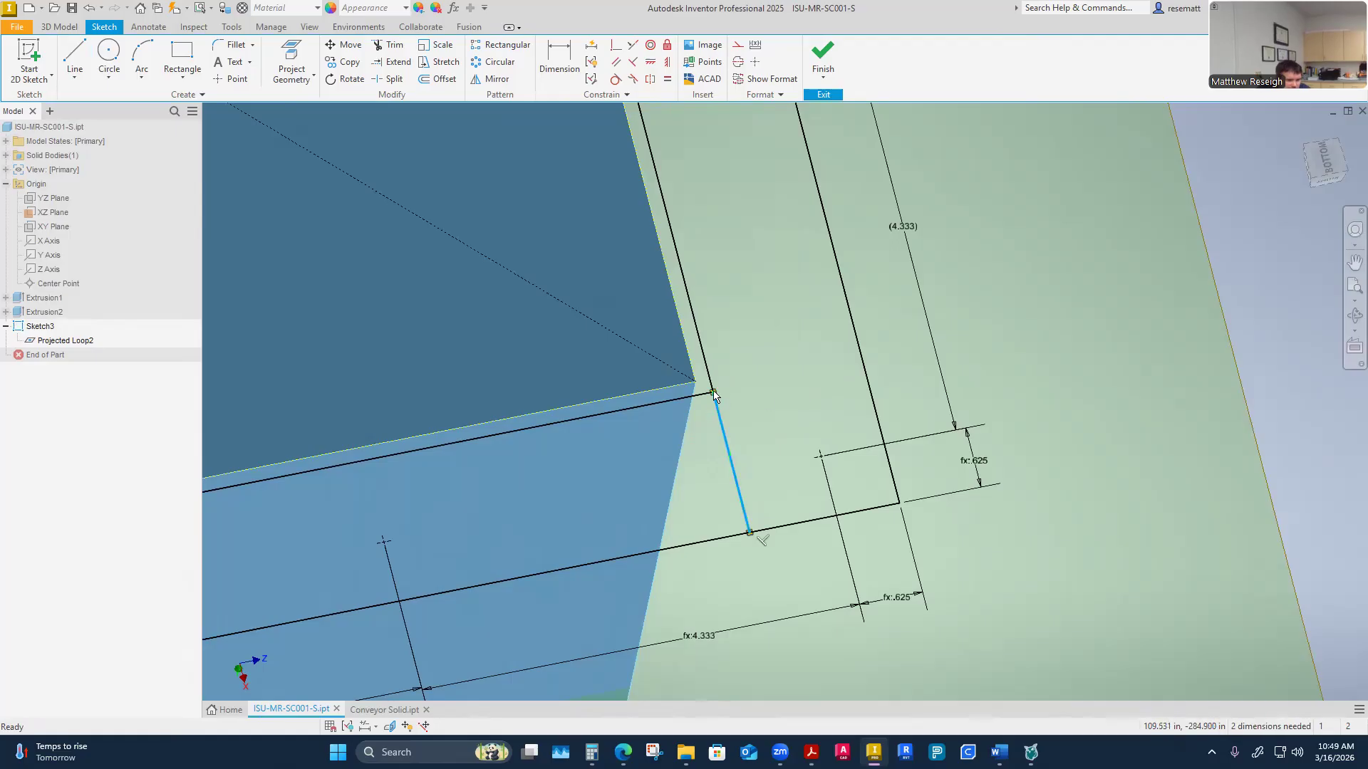
right_click(718, 384)
click(716, 343)
drag(721, 420, 734, 399)
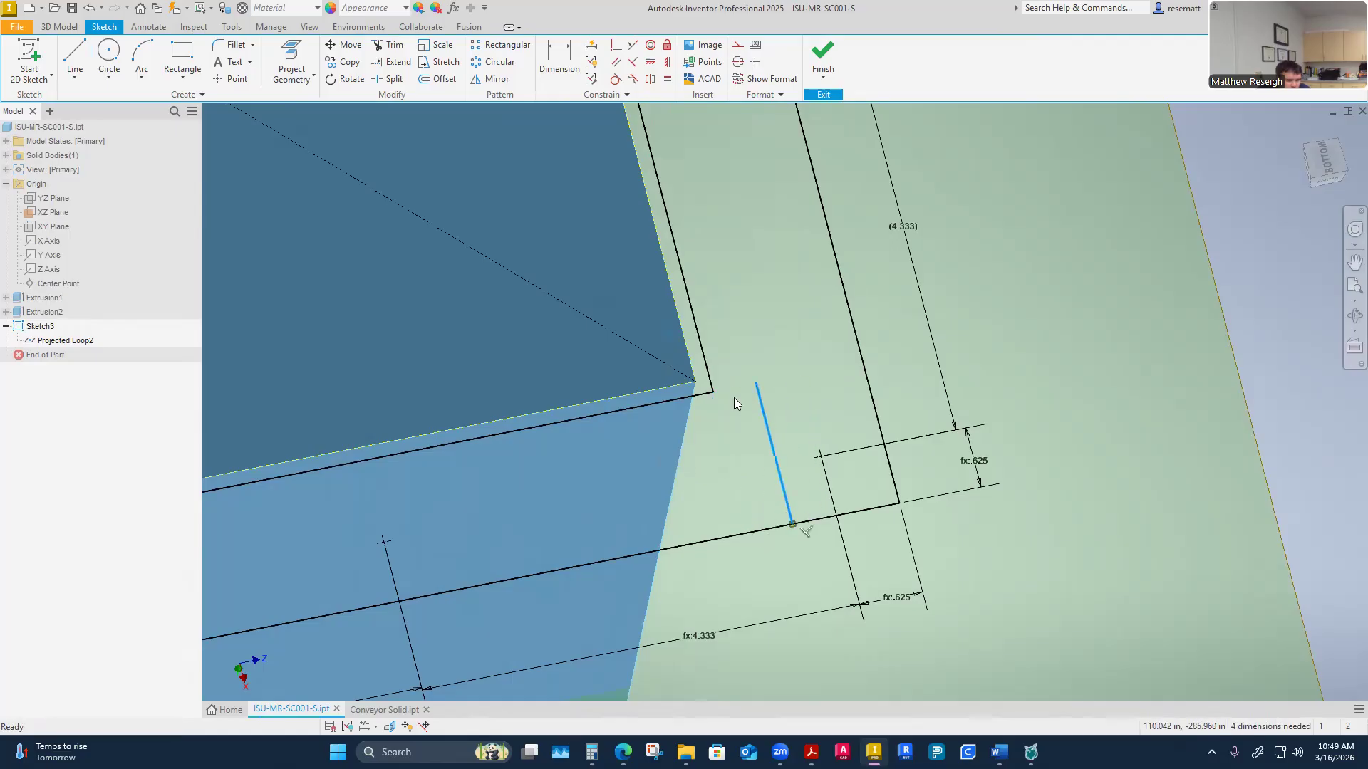
mouse_move(781, 453)
mouse_down()
mouse_move(841, 314)
mouse_move(775, 321)
mouse_move(745, 342)
mouse_move(779, 371)
mouse_move(788, 338)
mouse_up()
click(617, 45)
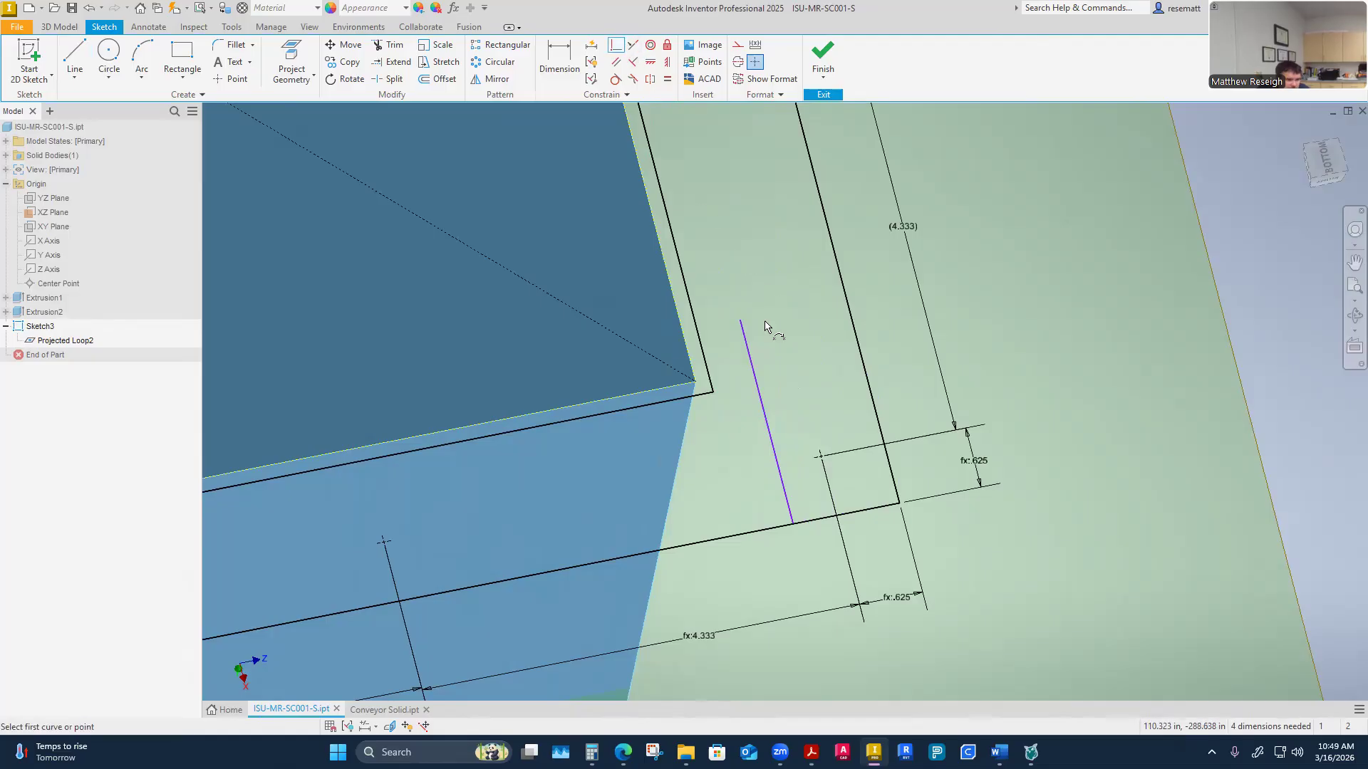
click(747, 328)
click(696, 387)
right_click(787, 386)
click(846, 388)
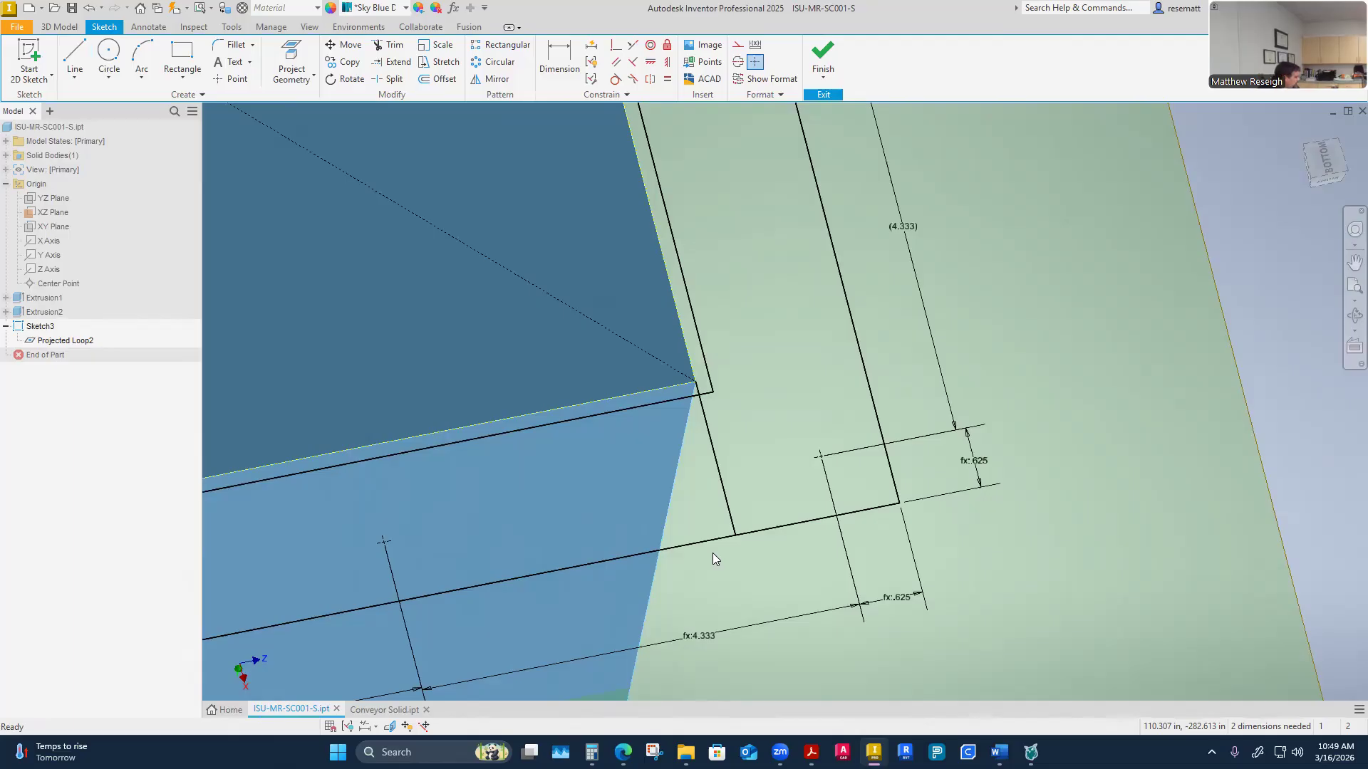
Finish the flange sketch
scroll(622, 431, down, 2)
mouse_move(622, 431)
shift+middle_down()
mouse_move(761, 420)
mouse_move(793, 488)
mouse_move(653, 411)
mouse_move(646, 426)
mouse_move(708, 386)
mouse_move(686, 365)
shift+middle_up()
scroll(794, 489, down, 2)
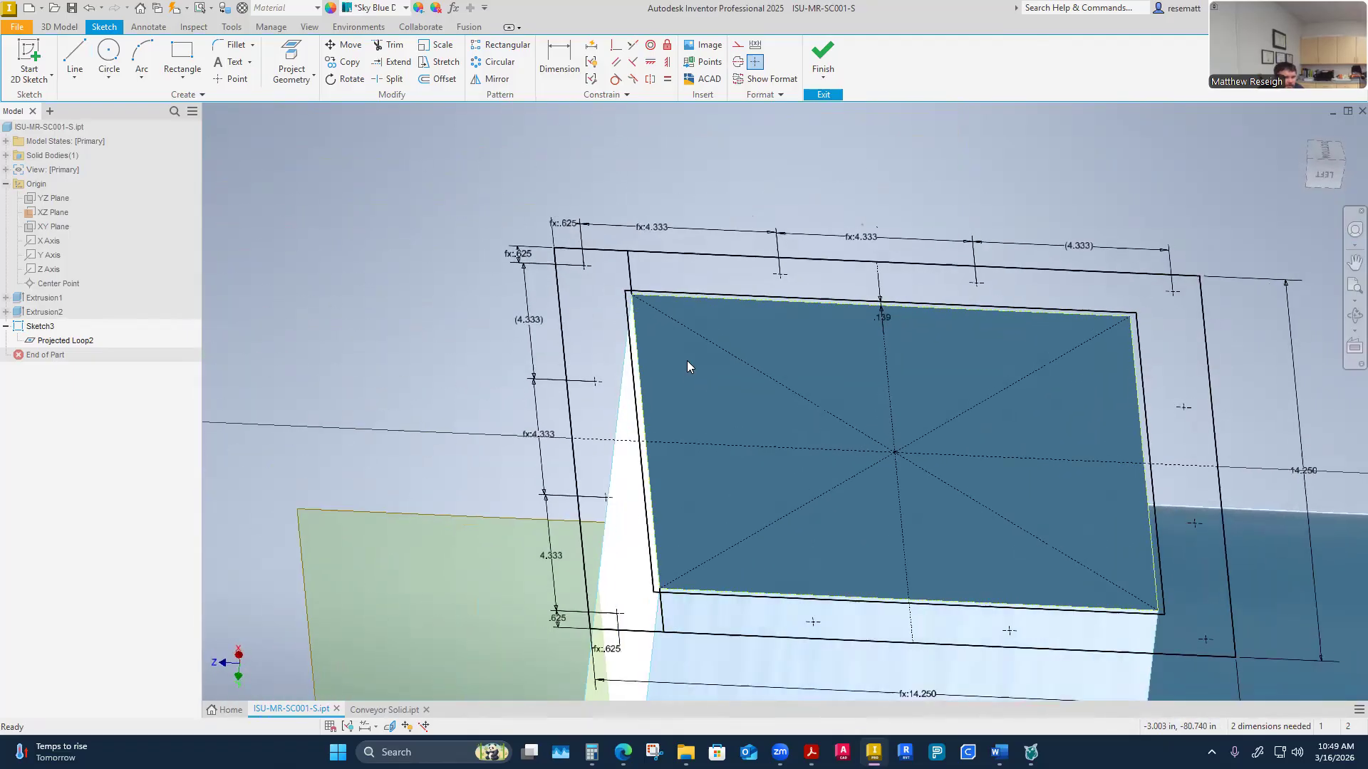
shift+middle_drag(690, 501, 671, 486)
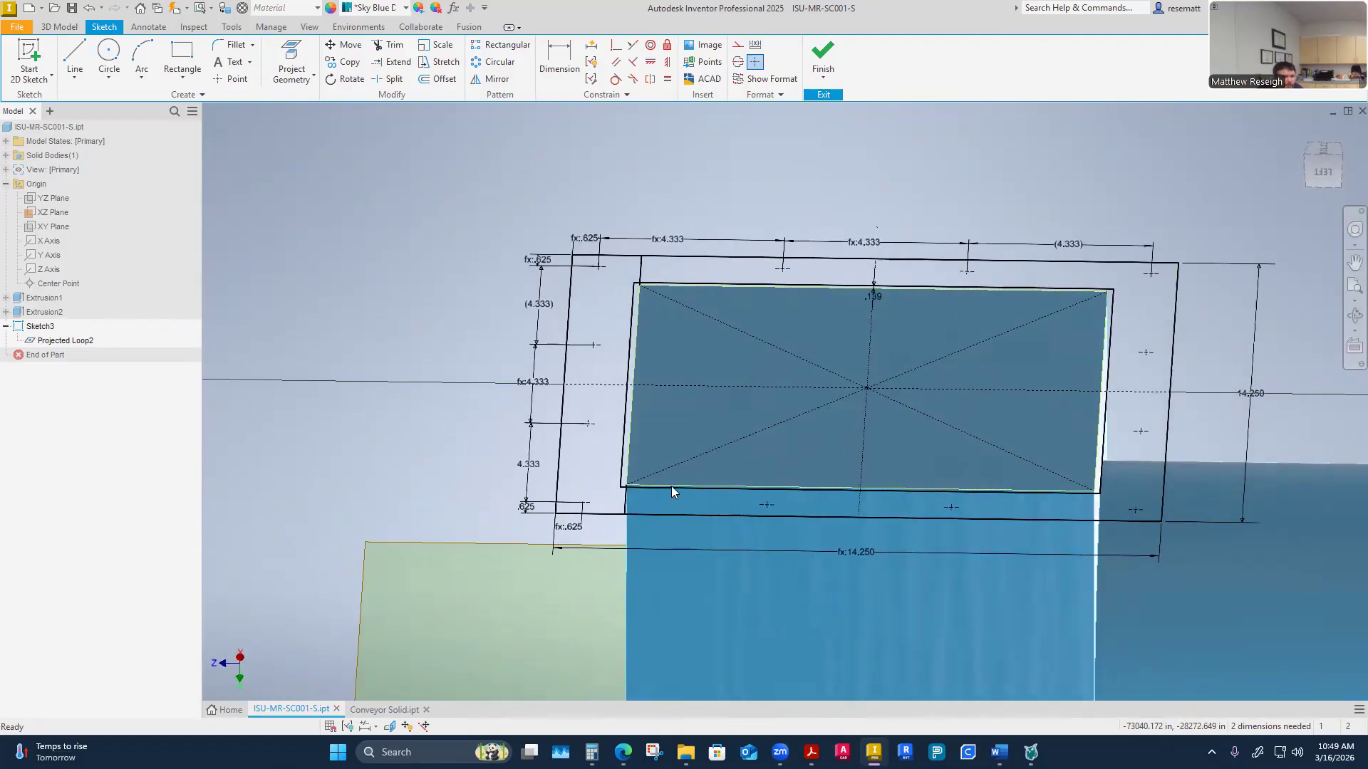
click(826, 57)
mouse_move(816, 250)
shift+middle_down()
mouse_move(844, 437)
mouse_move(838, 457)
mouse_move(782, 493)
mouse_move(681, 488)
mouse_move(385, 264)
shift+middle_up()
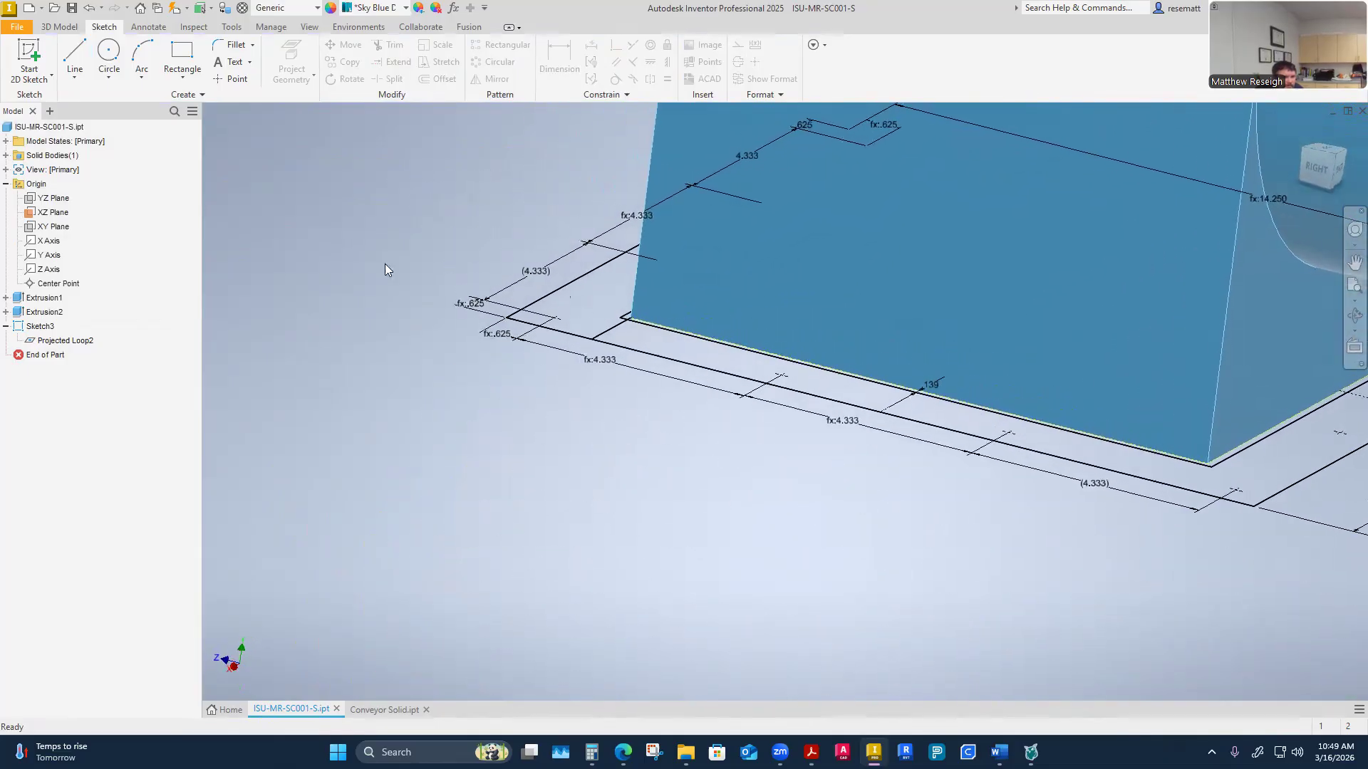
Extrude the flange profile around the trough opening 0.25 in
click(60, 26)
click(69, 63)
shift+middle_drag(492, 570, 621, 415)
click(647, 362)
shift+middle_drag(748, 497, 642, 428)
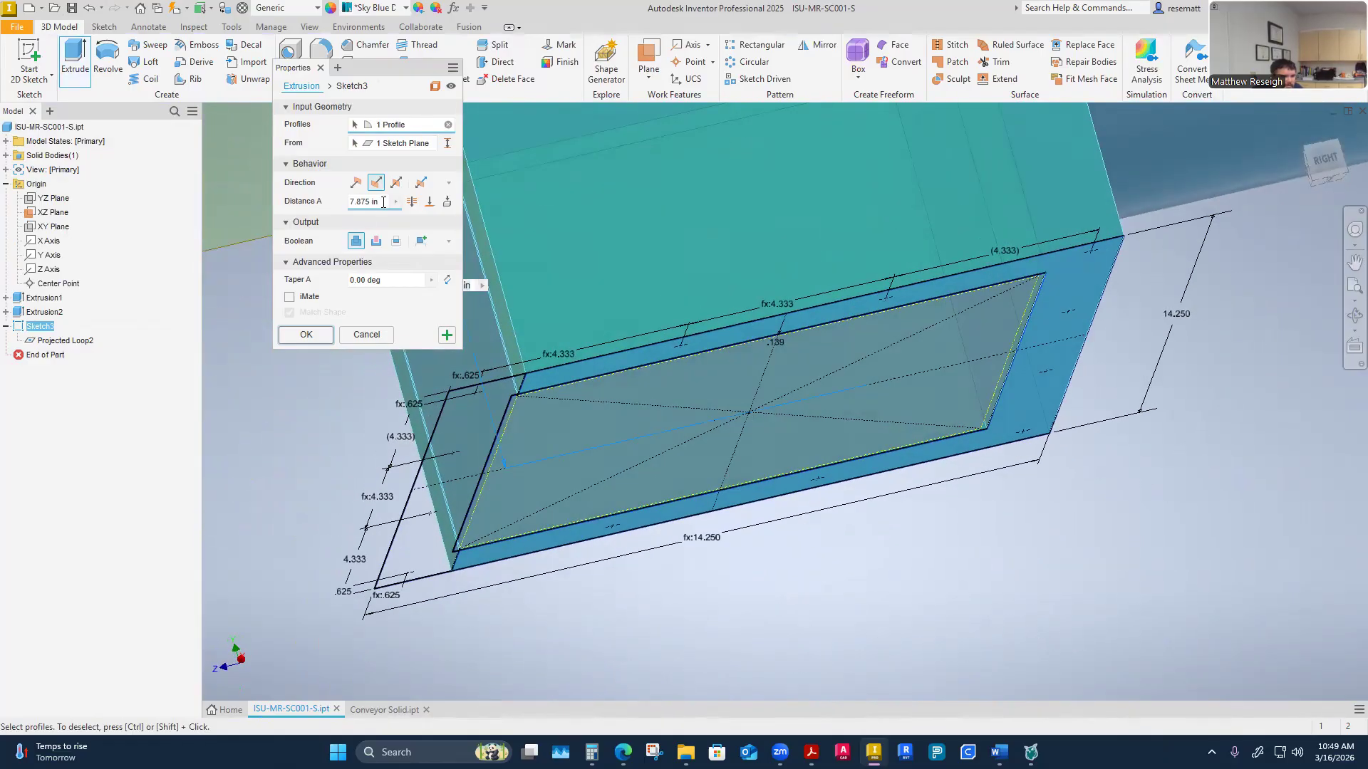
text(.25)
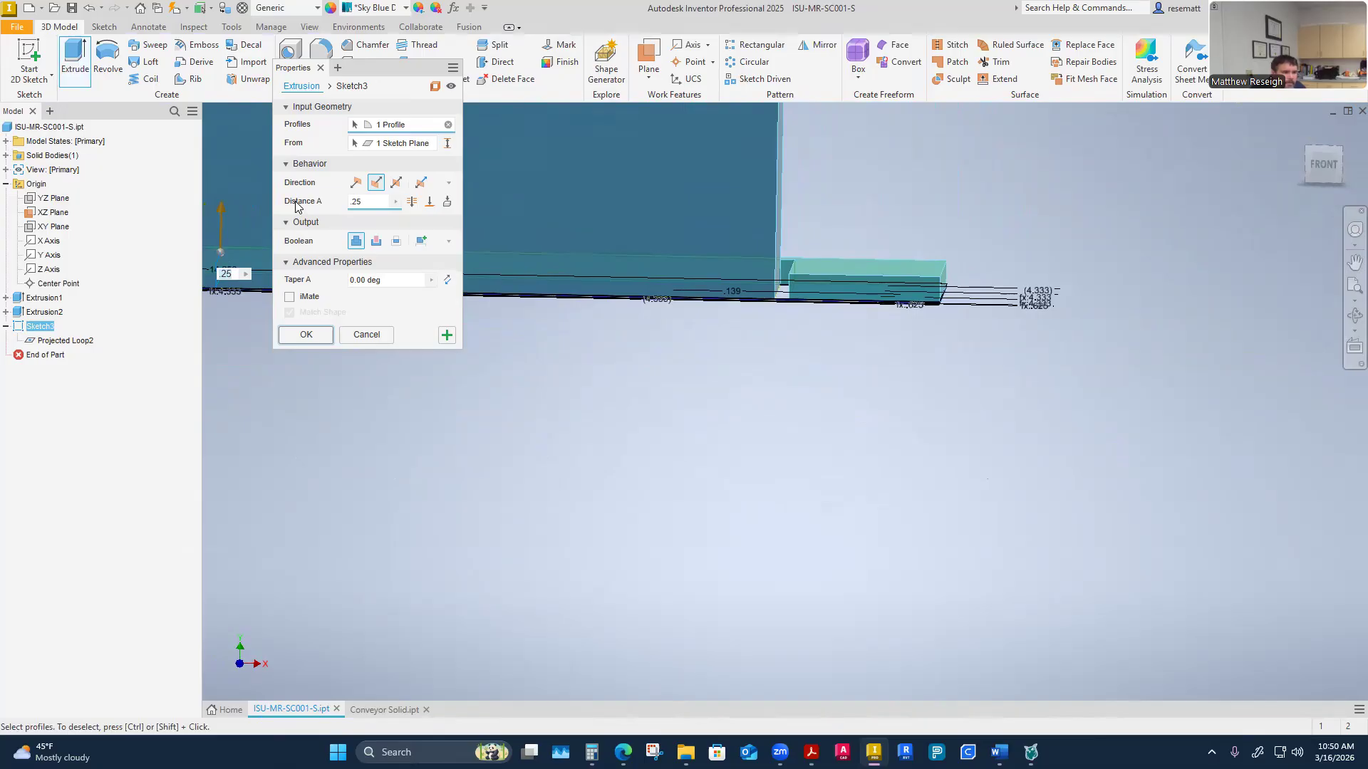
click(356, 183)
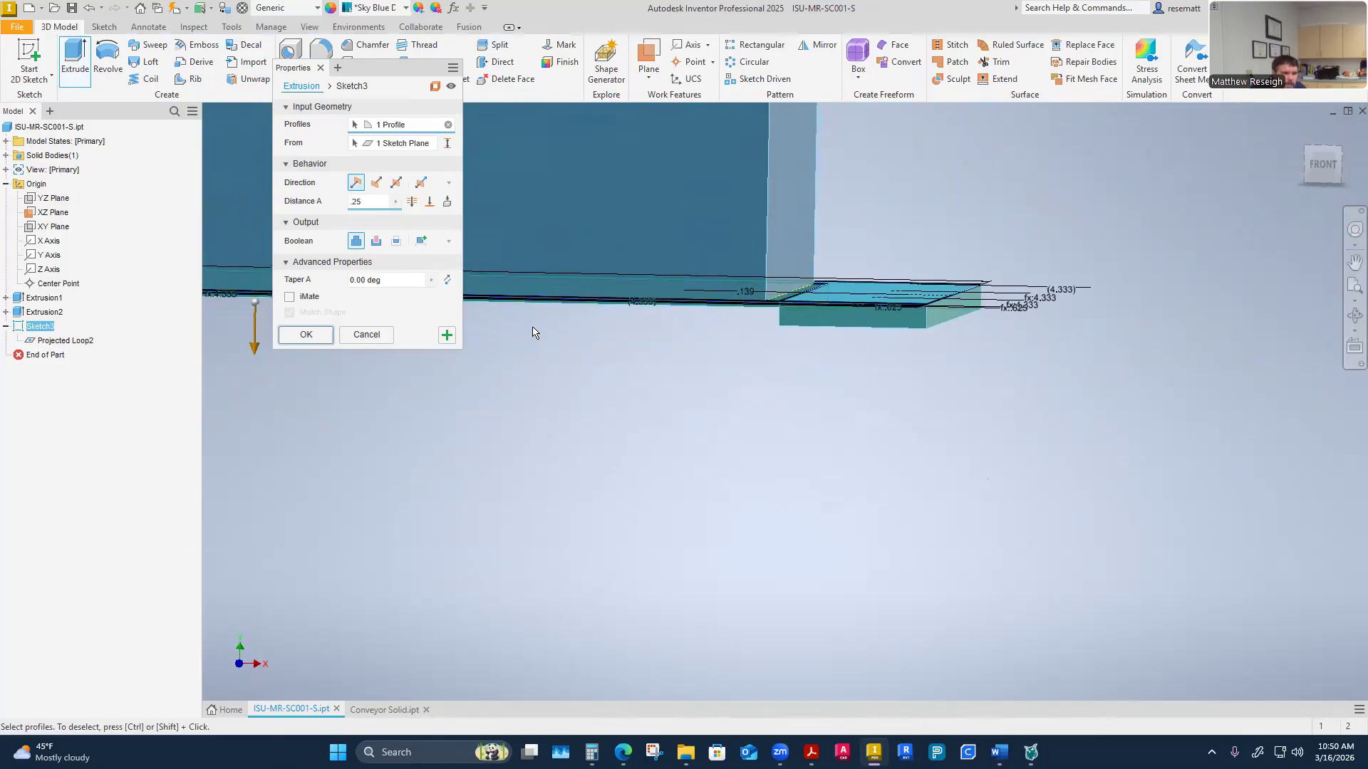
click(376, 185)
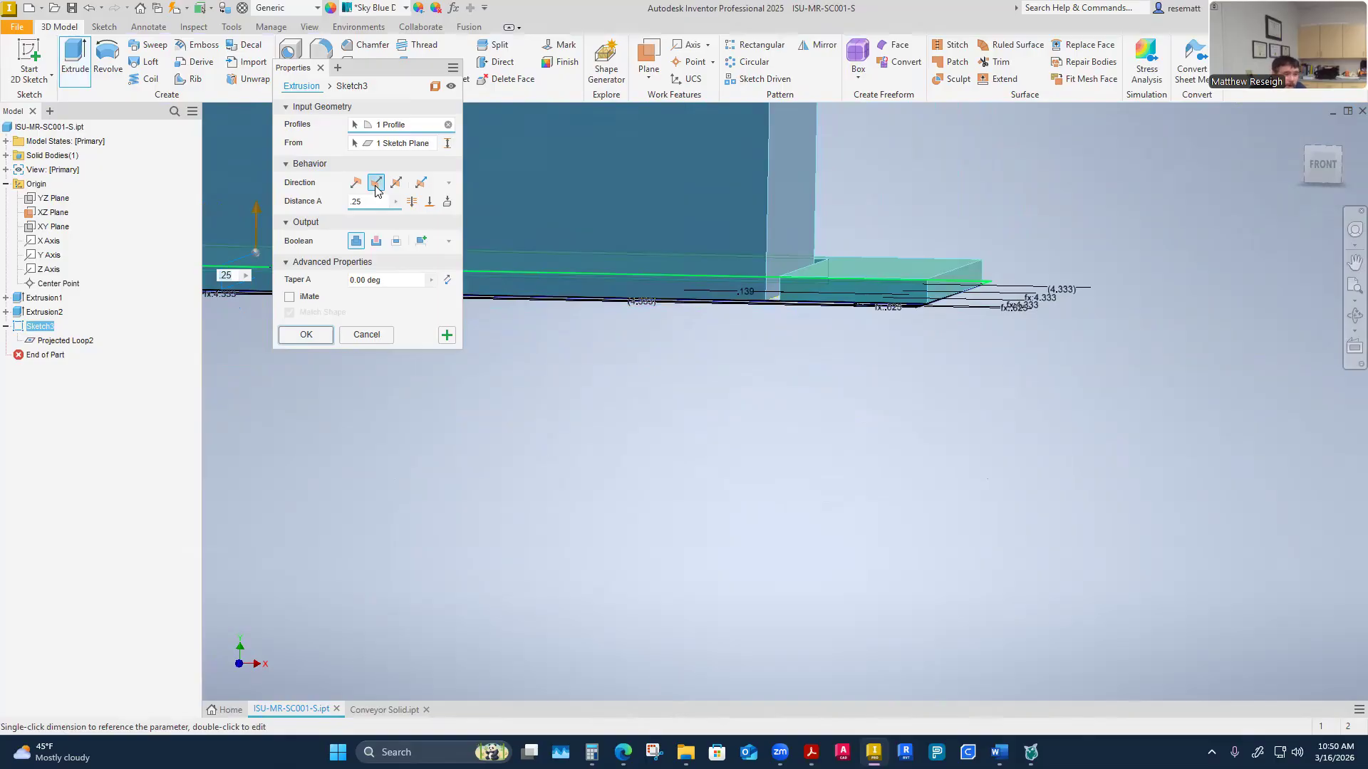
click(356, 183)
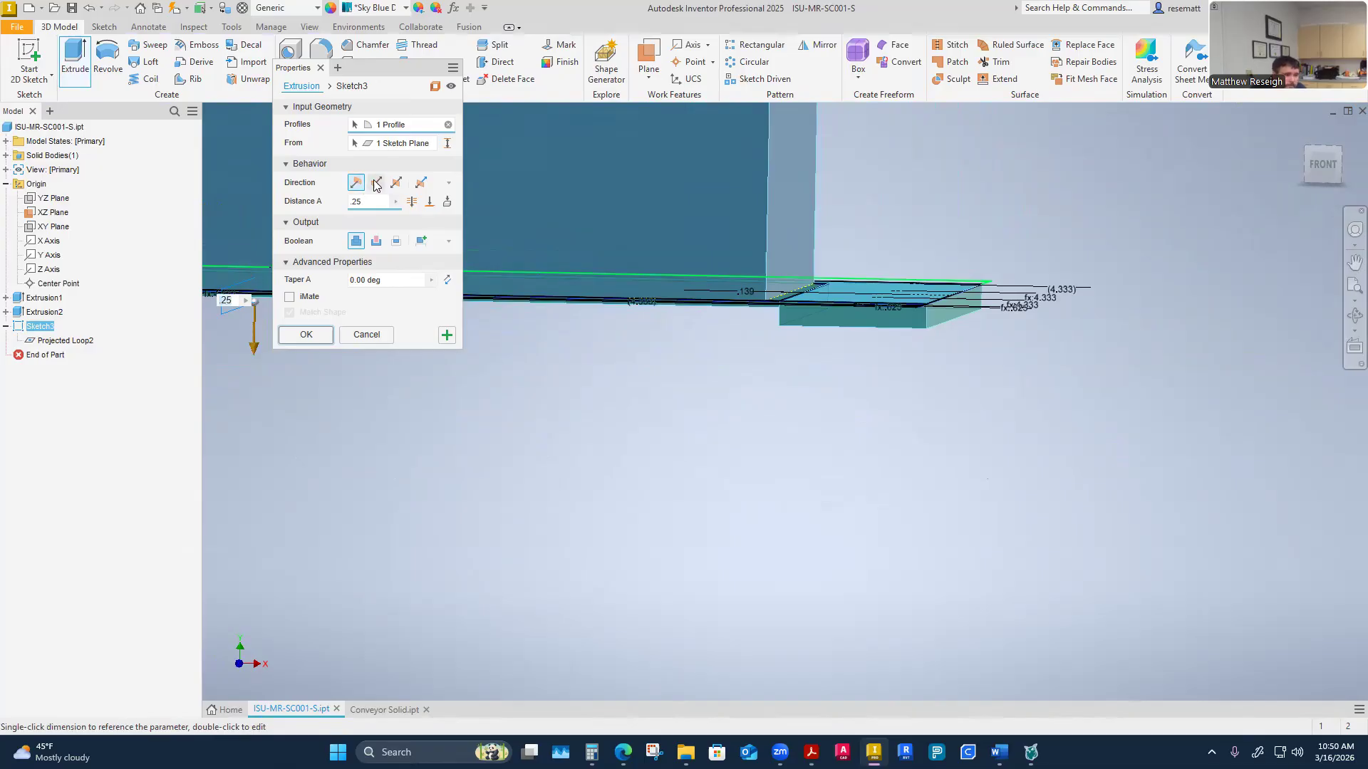
click(376, 184)
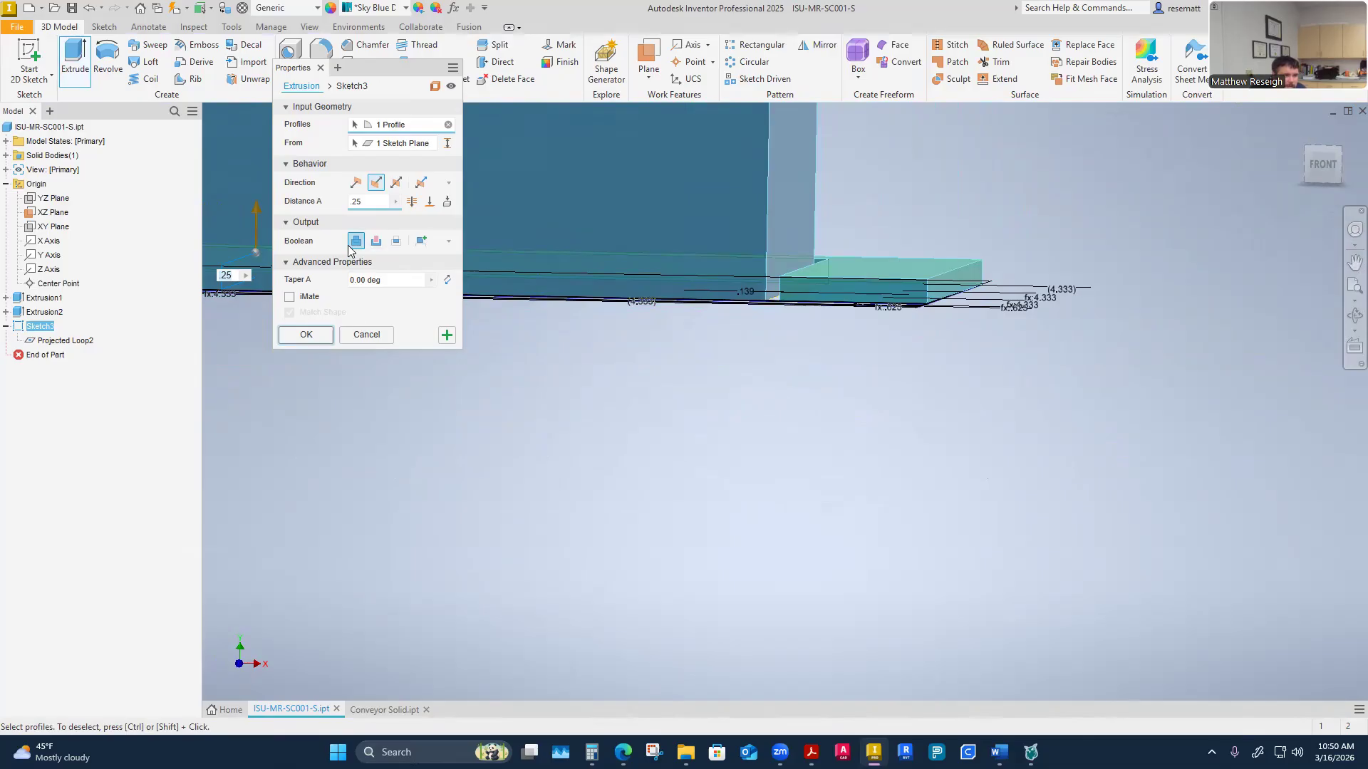
click(306, 335)
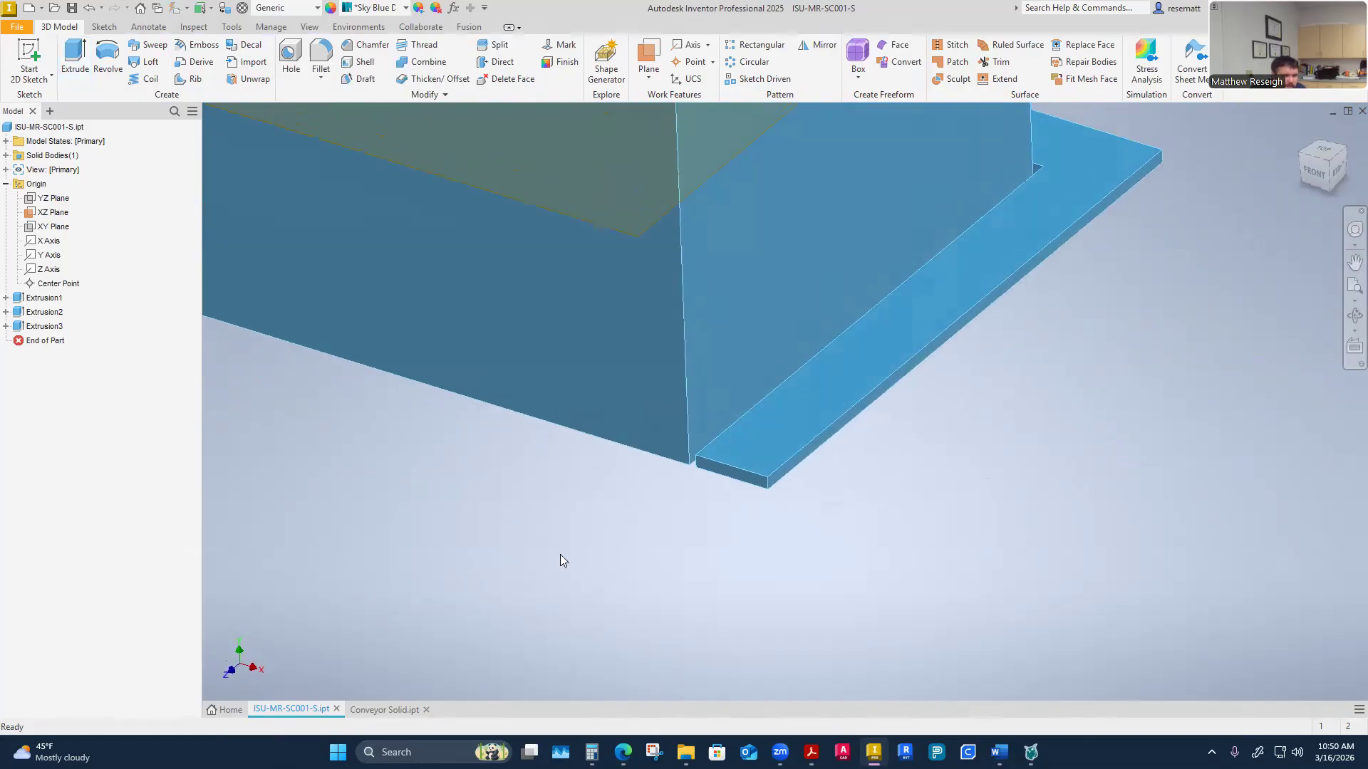
Make the flange sketch under Extrusion3 visible and look at it face-on
mouse_move(730, 653)
shift+middle_down()
mouse_move(558, 600)
mouse_move(585, 728)
mouse_move(662, 693)
mouse_move(676, 569)
mouse_move(499, 511)
mouse_move(530, 441)
mouse_move(527, 497)
mouse_move(463, 466)
shift+middle_up()
scroll(729, 652, up, 3)
click(7, 326)
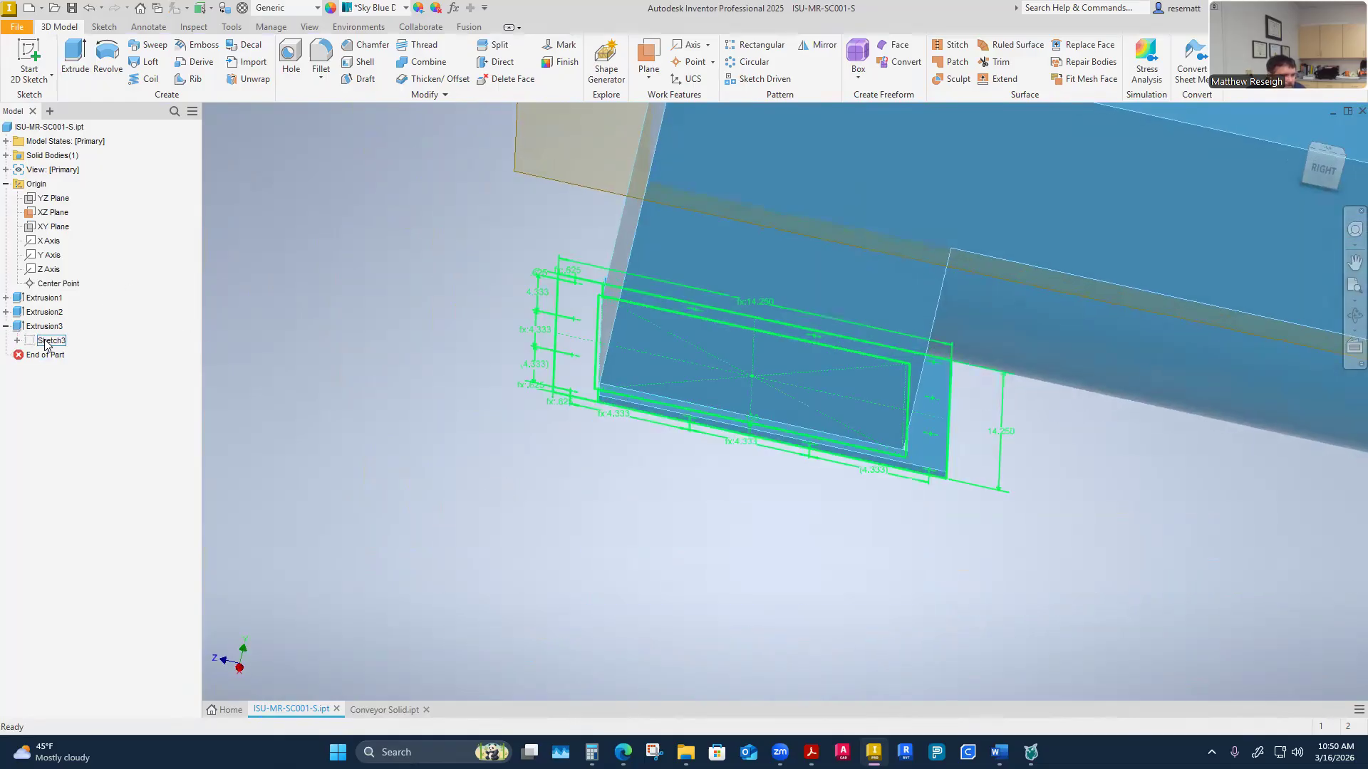
right_click(46, 341)
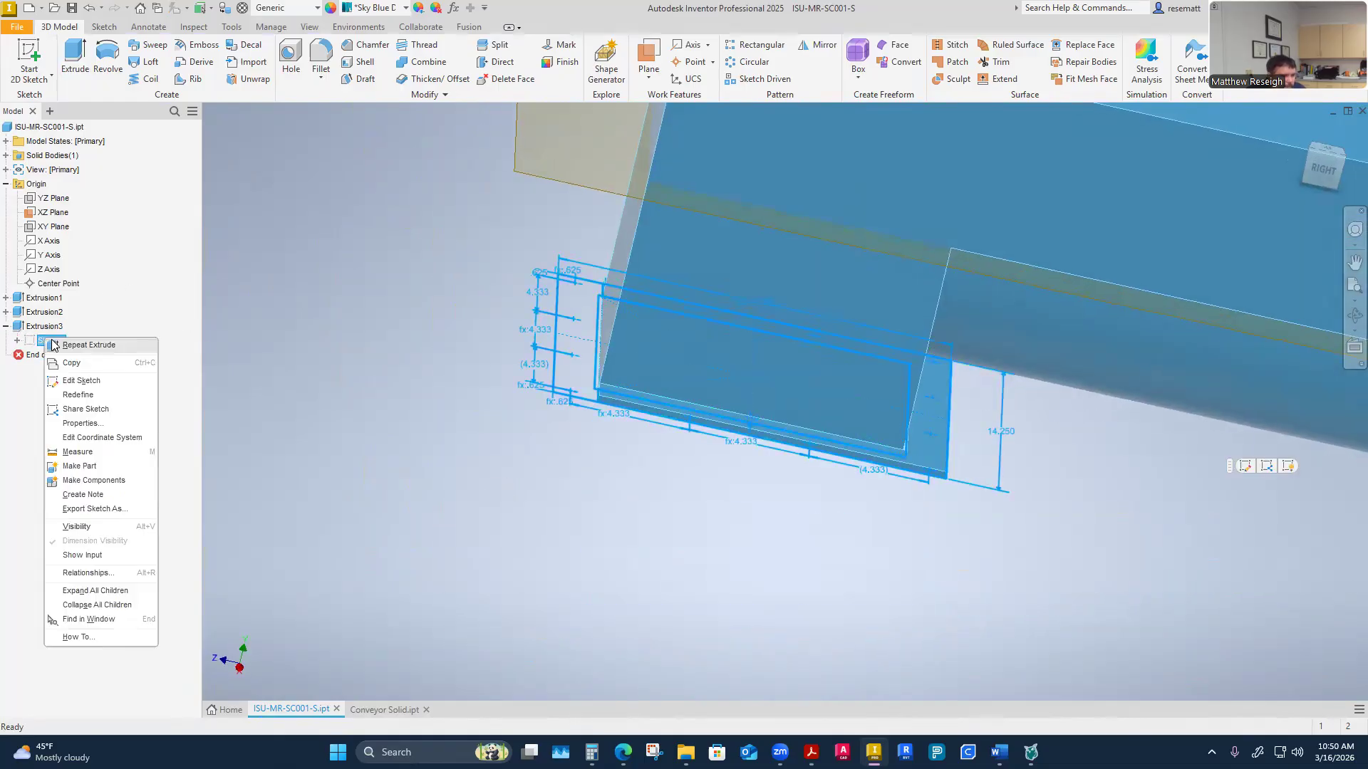
click(76, 526)
key(Page_Up)
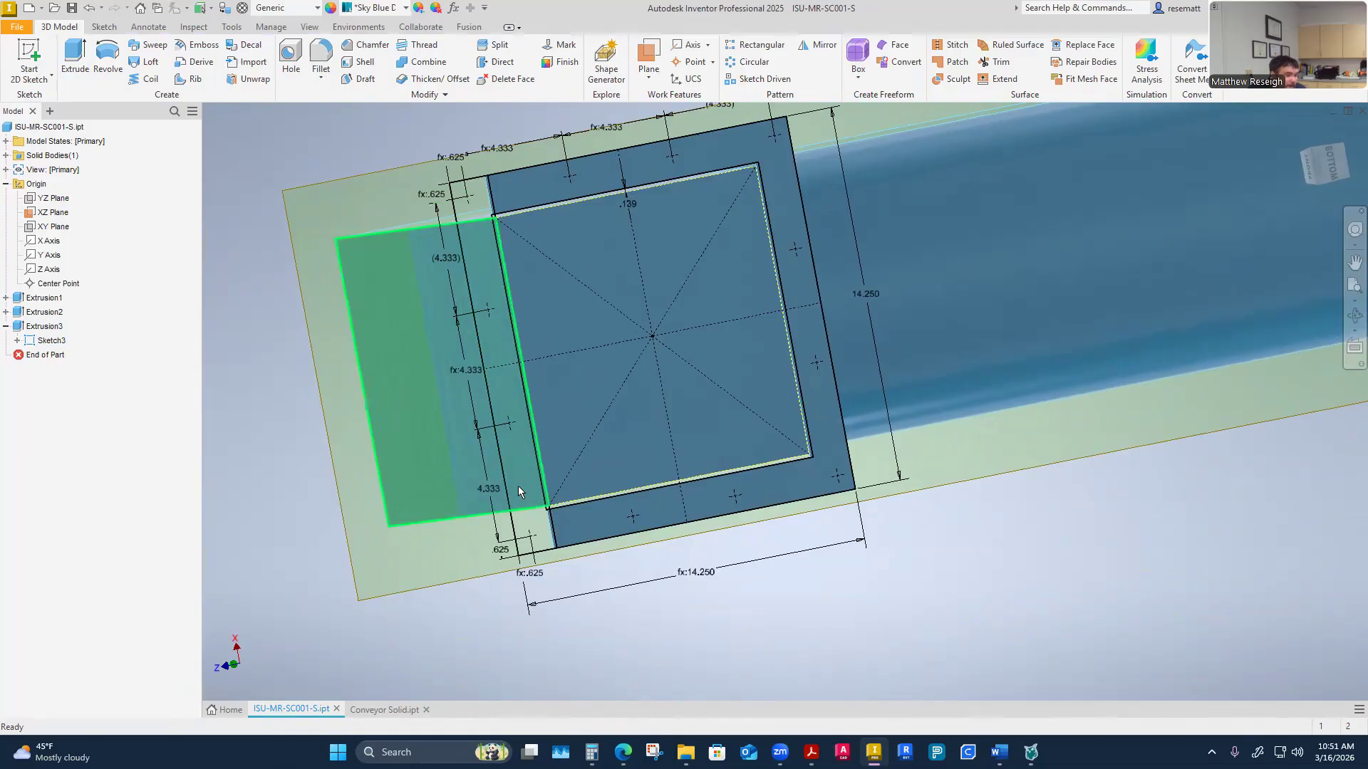
Start a Hole feature on the flange sketch, clearing the preselected points and picking the eight bolt-hole centres around the flange
shift+middle_drag(532, 497, 413, 551)
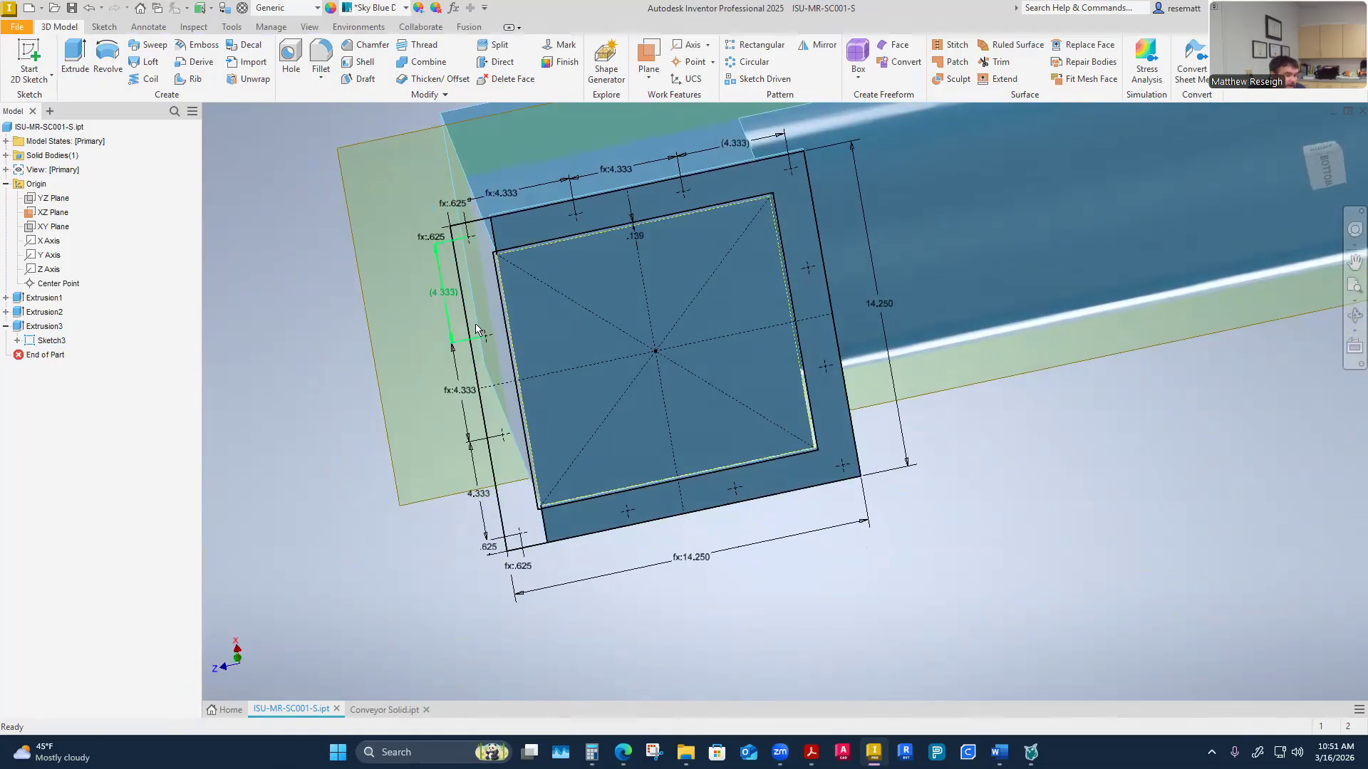
shift+middle_drag(309, 466, 285, 207)
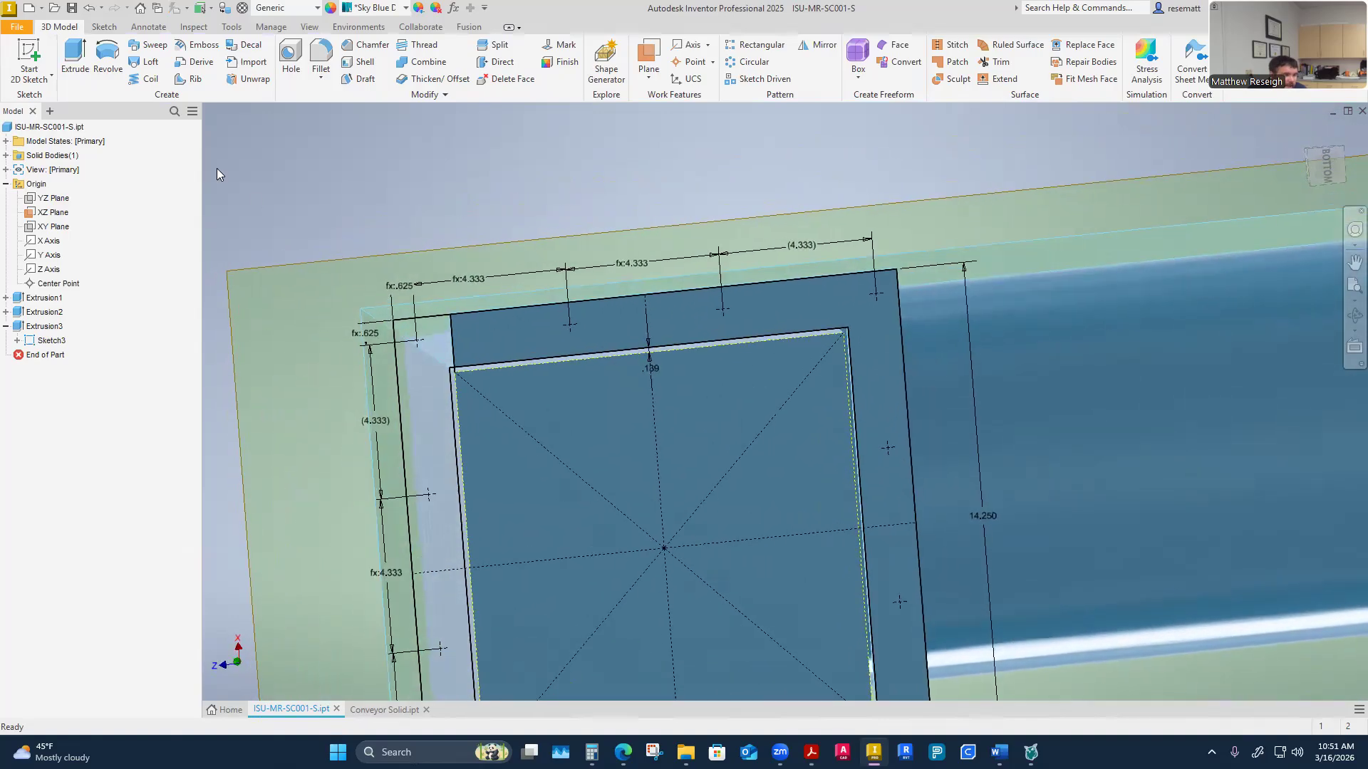
click(290, 61)
scroll(720, 202, up, 3)
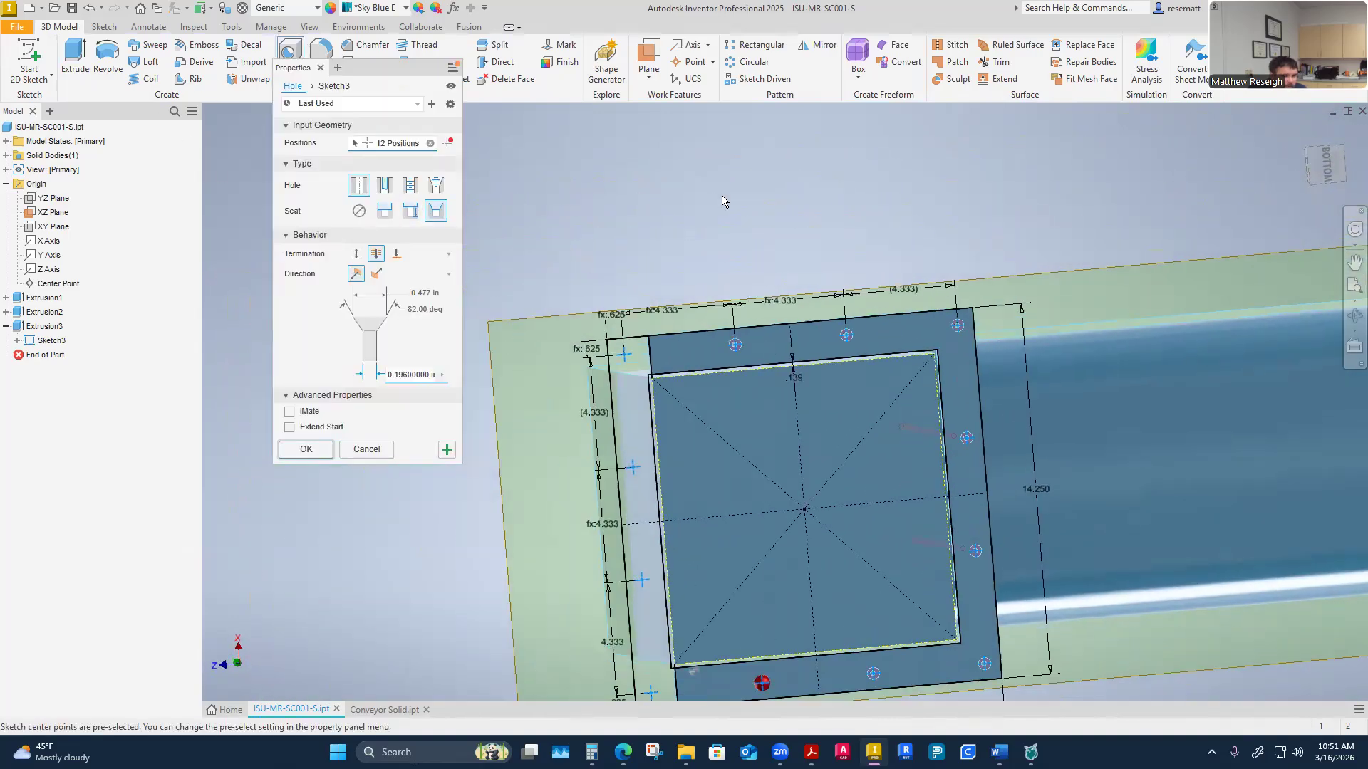
scroll(721, 202, down, 2)
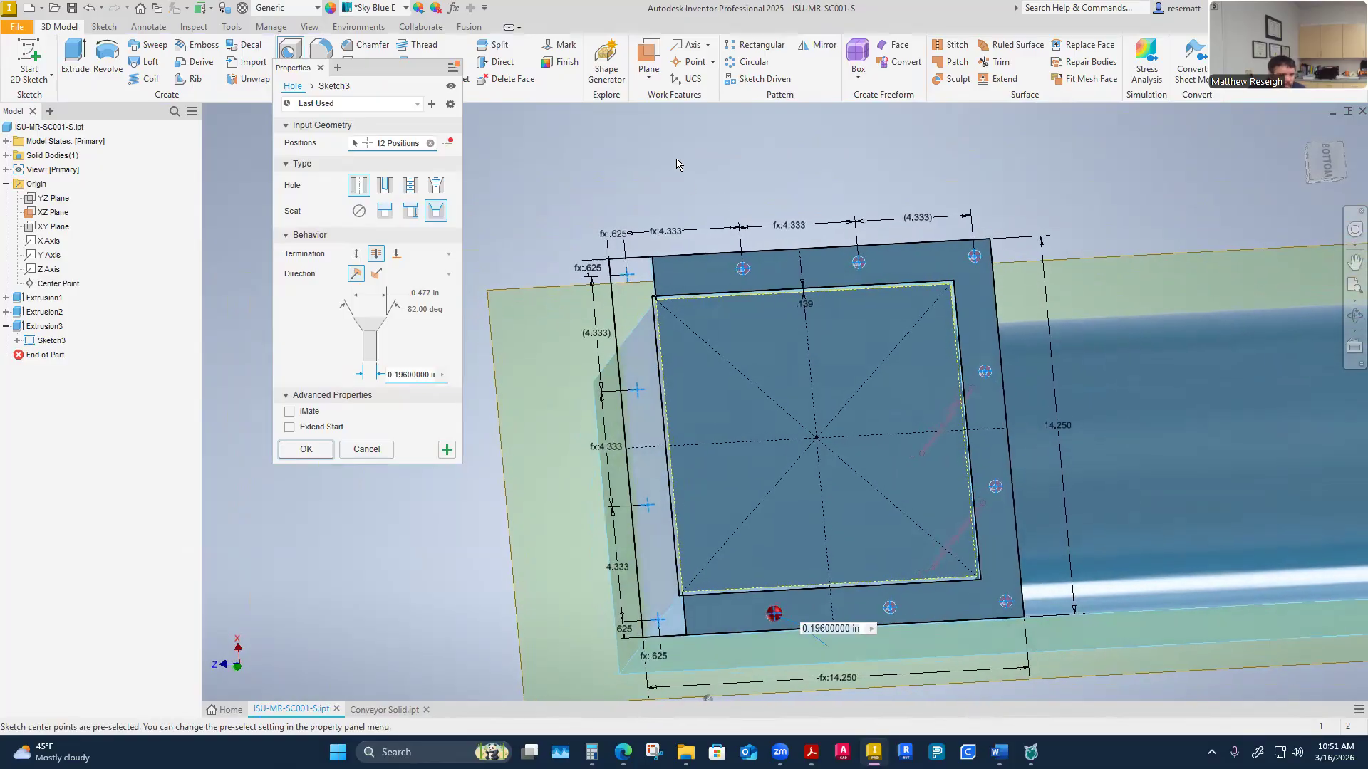
click(430, 143)
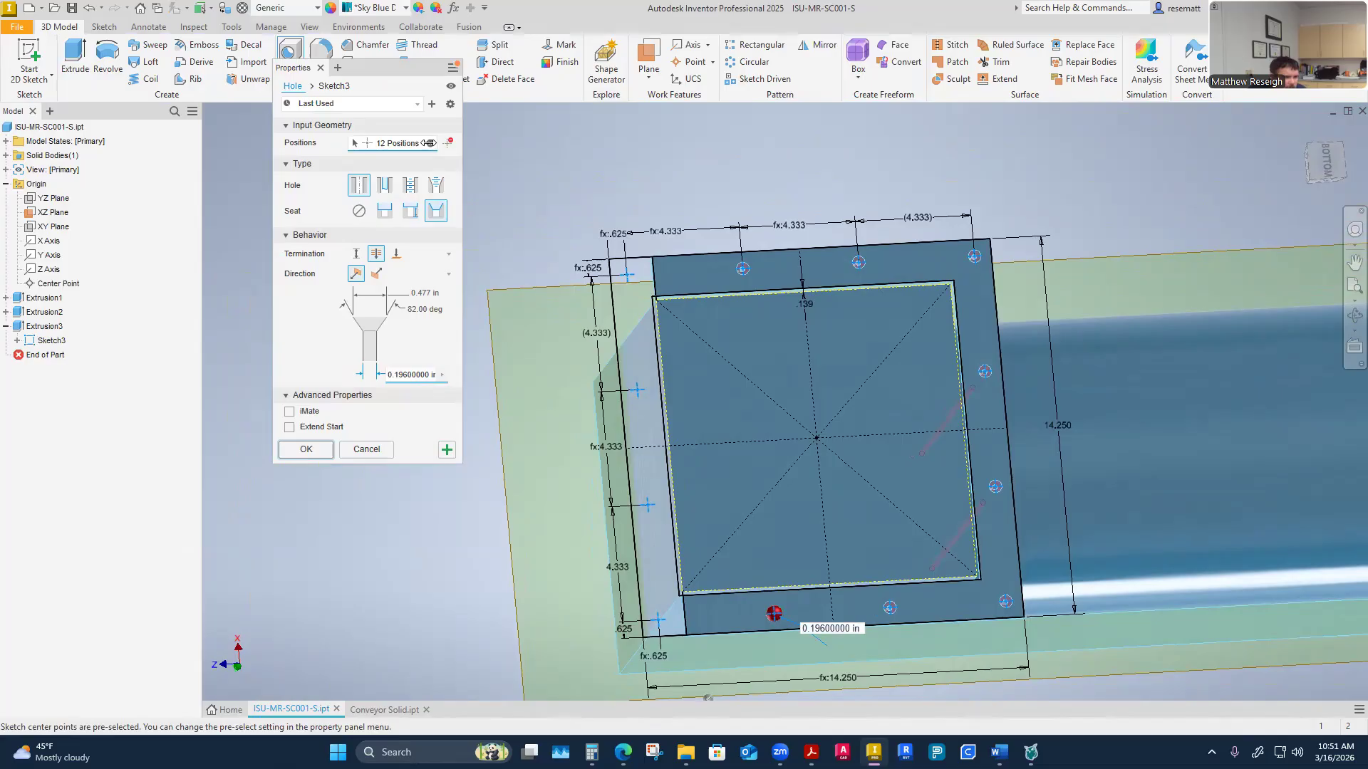
click(758, 273)
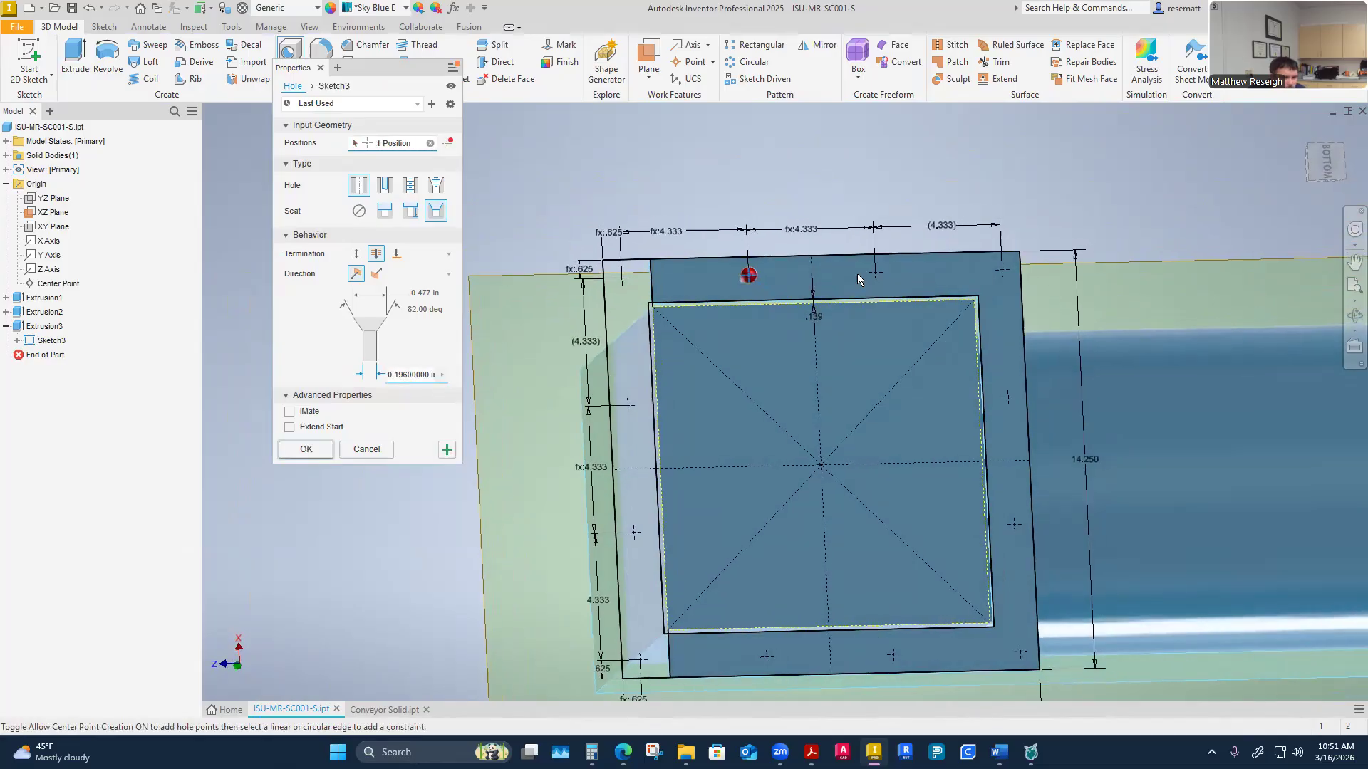
click(875, 272)
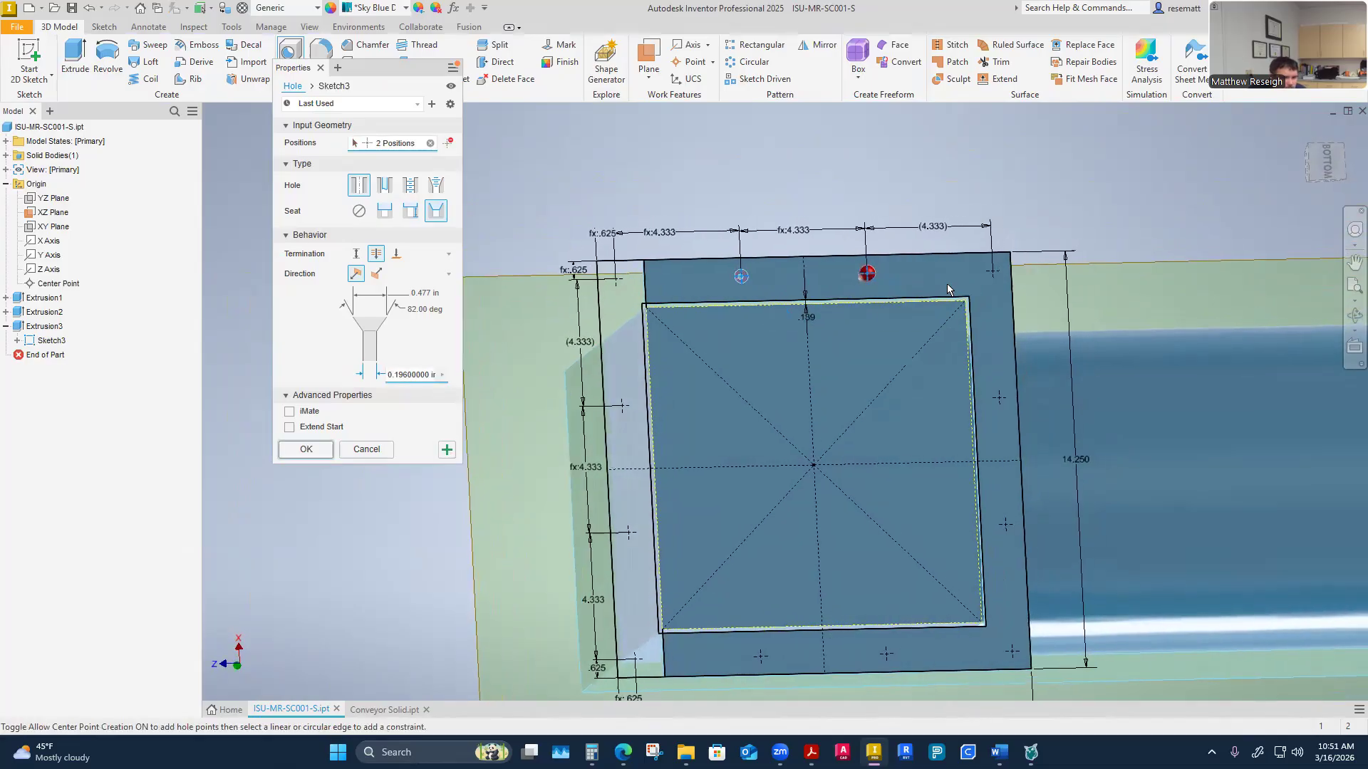
click(992, 272)
click(997, 398)
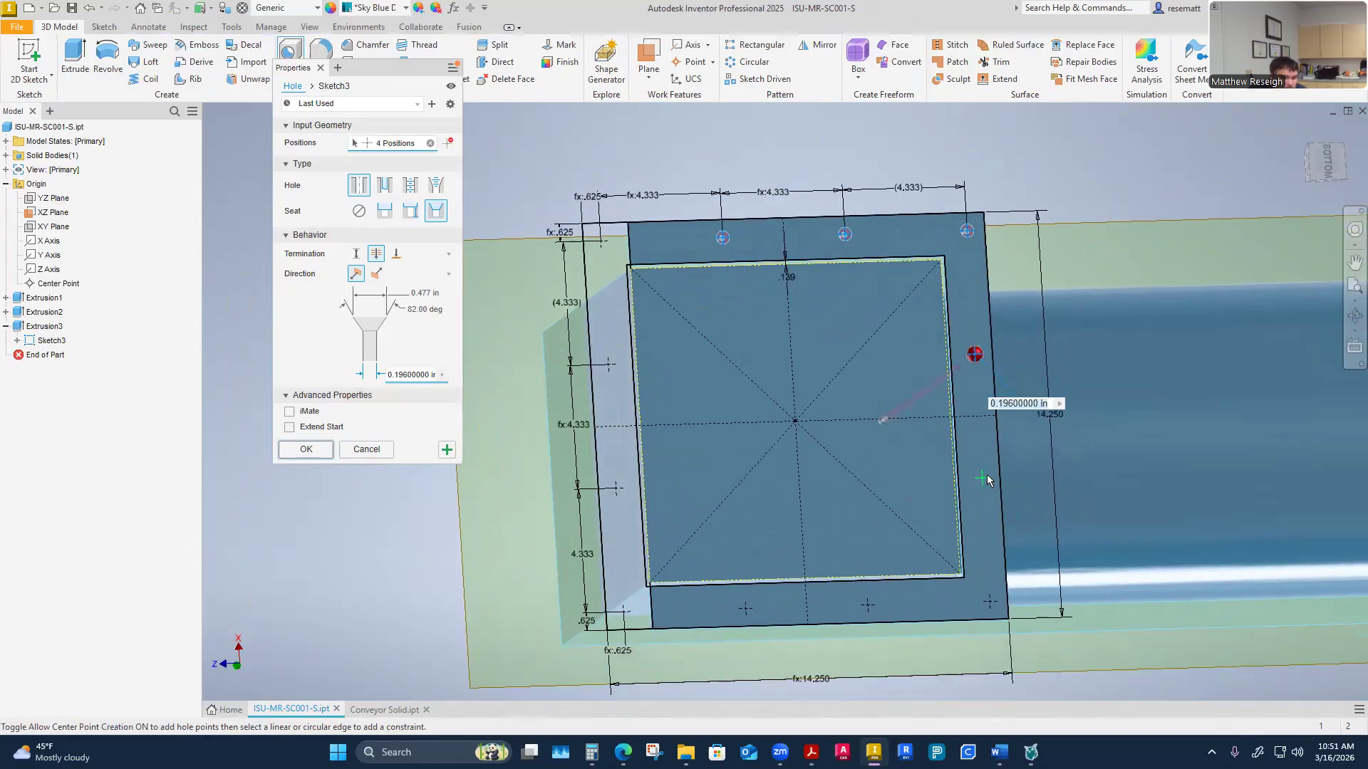
click(981, 470)
click(985, 590)
click(865, 594)
click(744, 597)
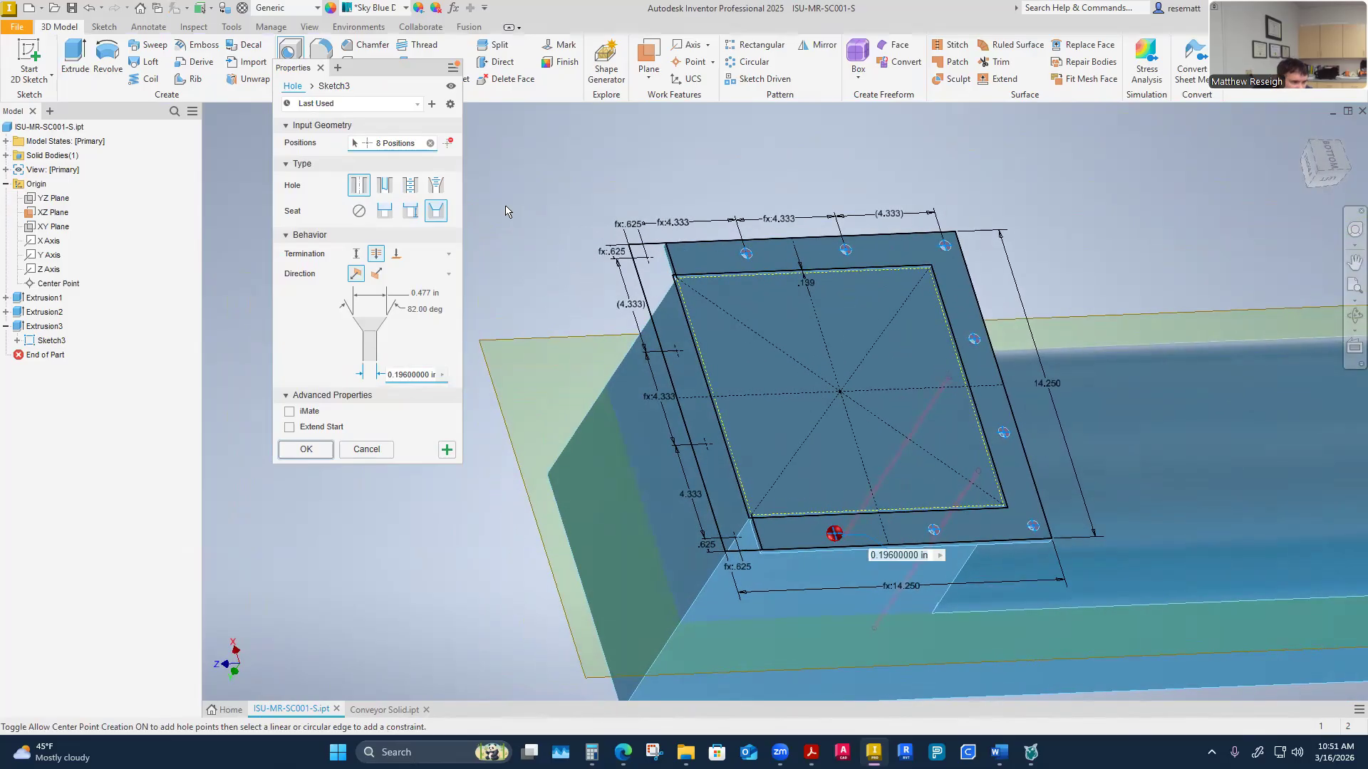
Make the holes clearance holes with no seat for 3/8 Hex Head Bolts under the Ansi Unified Screw Threads standard, and open the fit choices
click(380, 186)
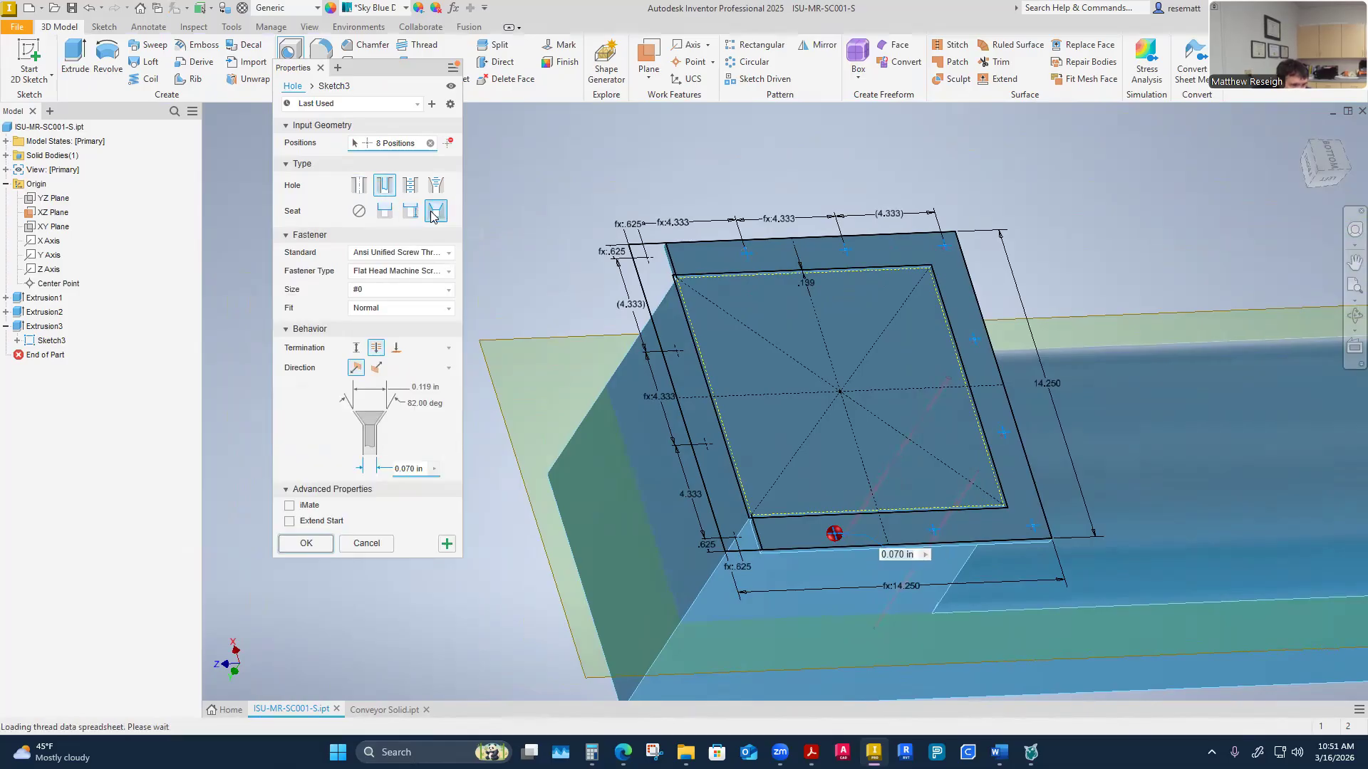
click(359, 211)
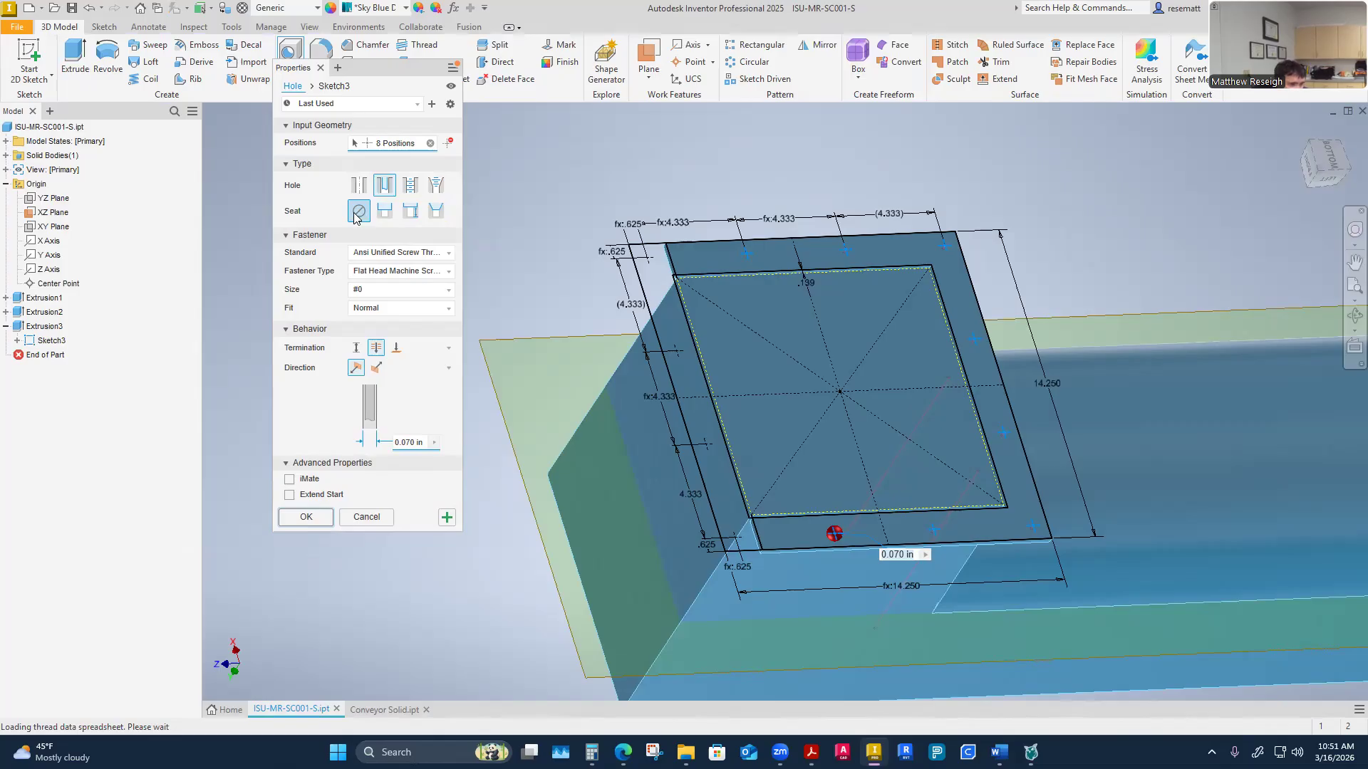
click(449, 254)
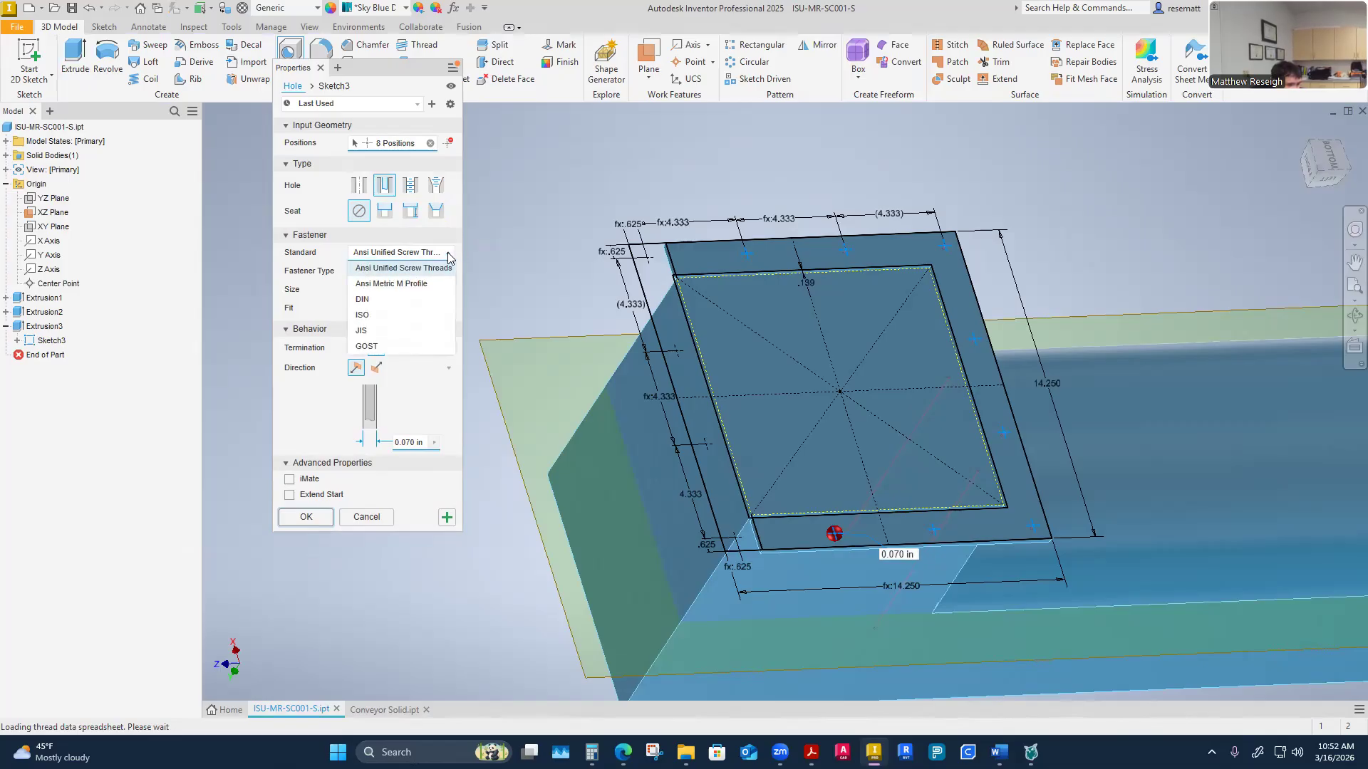
click(449, 255)
click(447, 272)
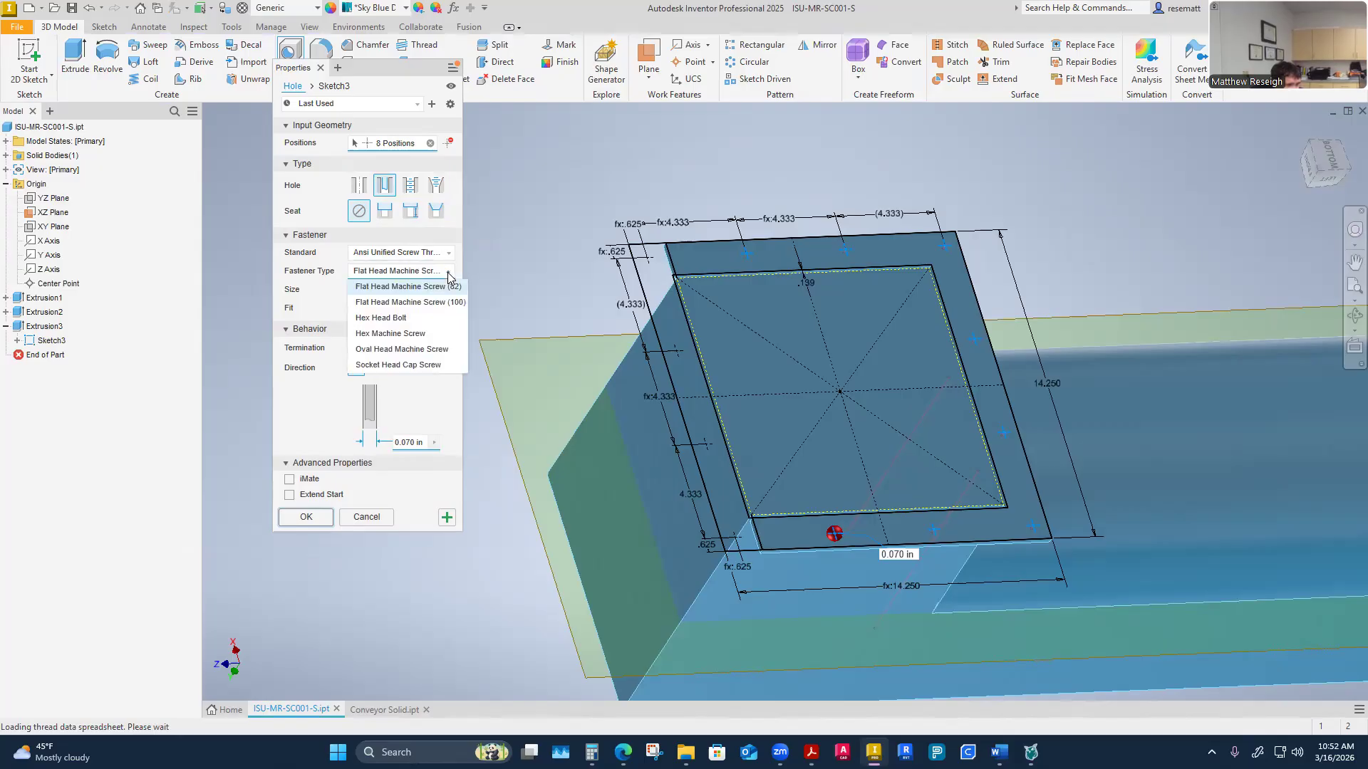
click(386, 320)
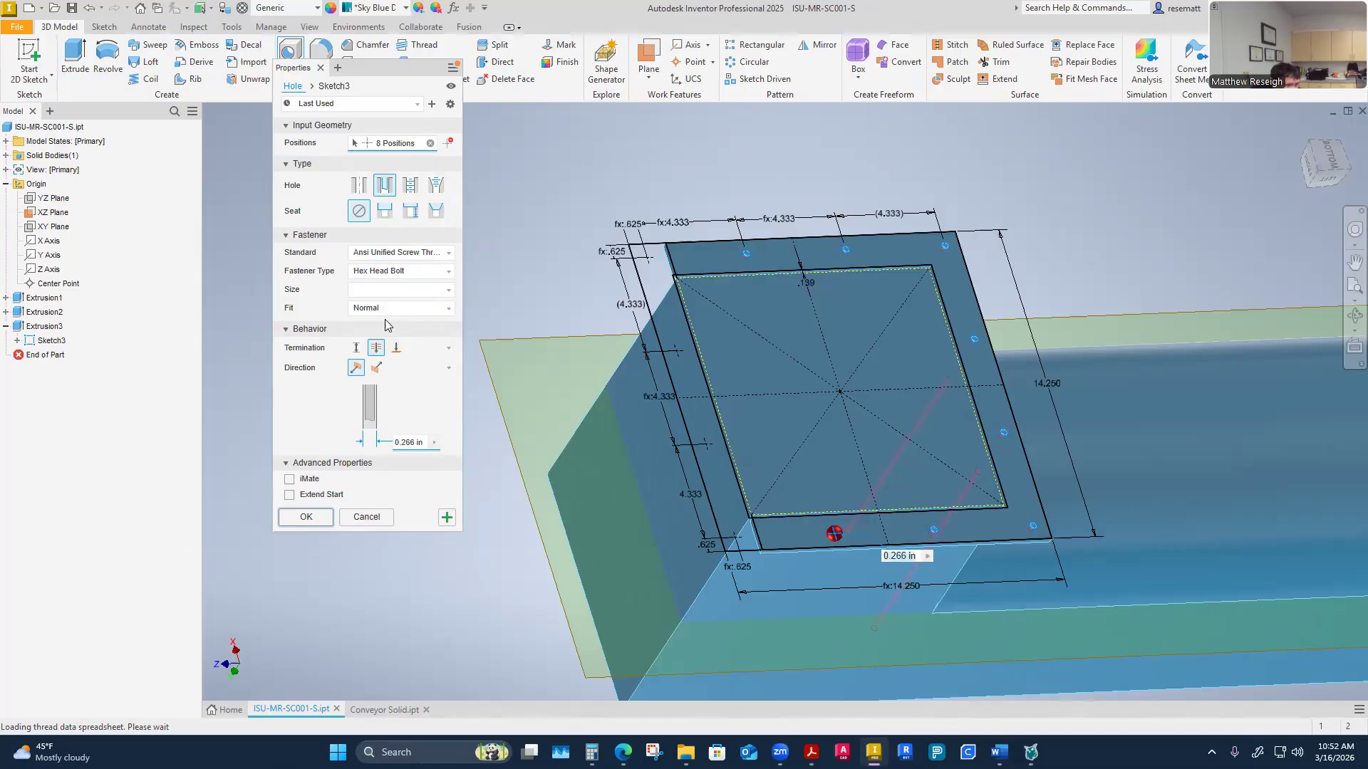
click(449, 289)
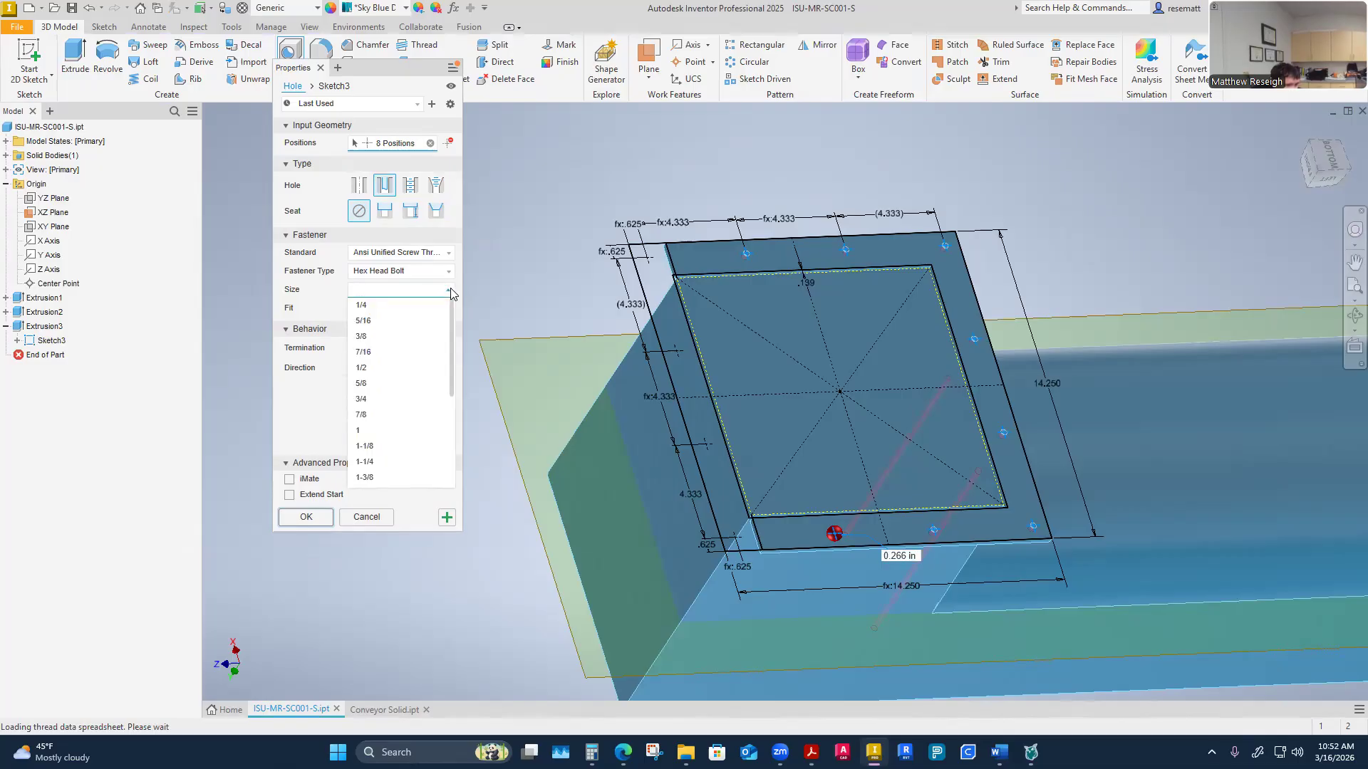
click(367, 338)
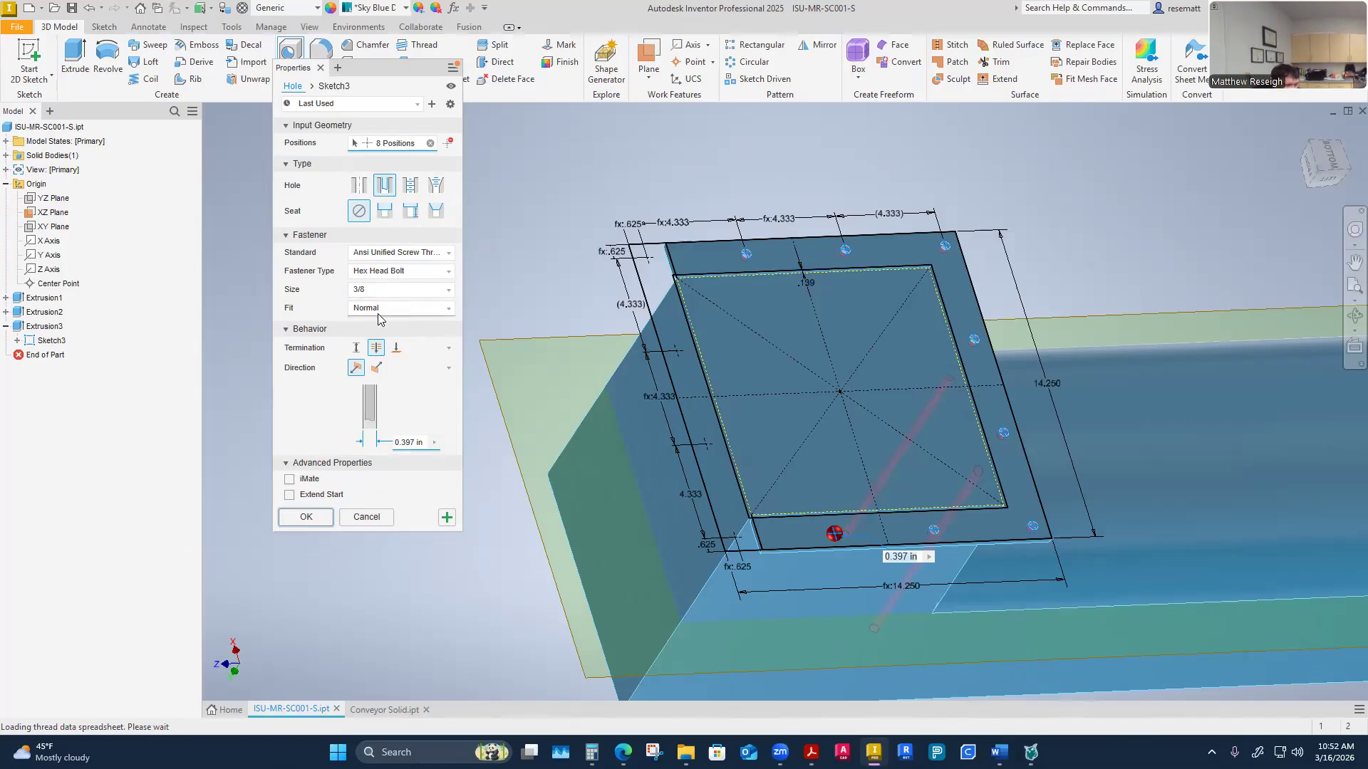
click(448, 312)
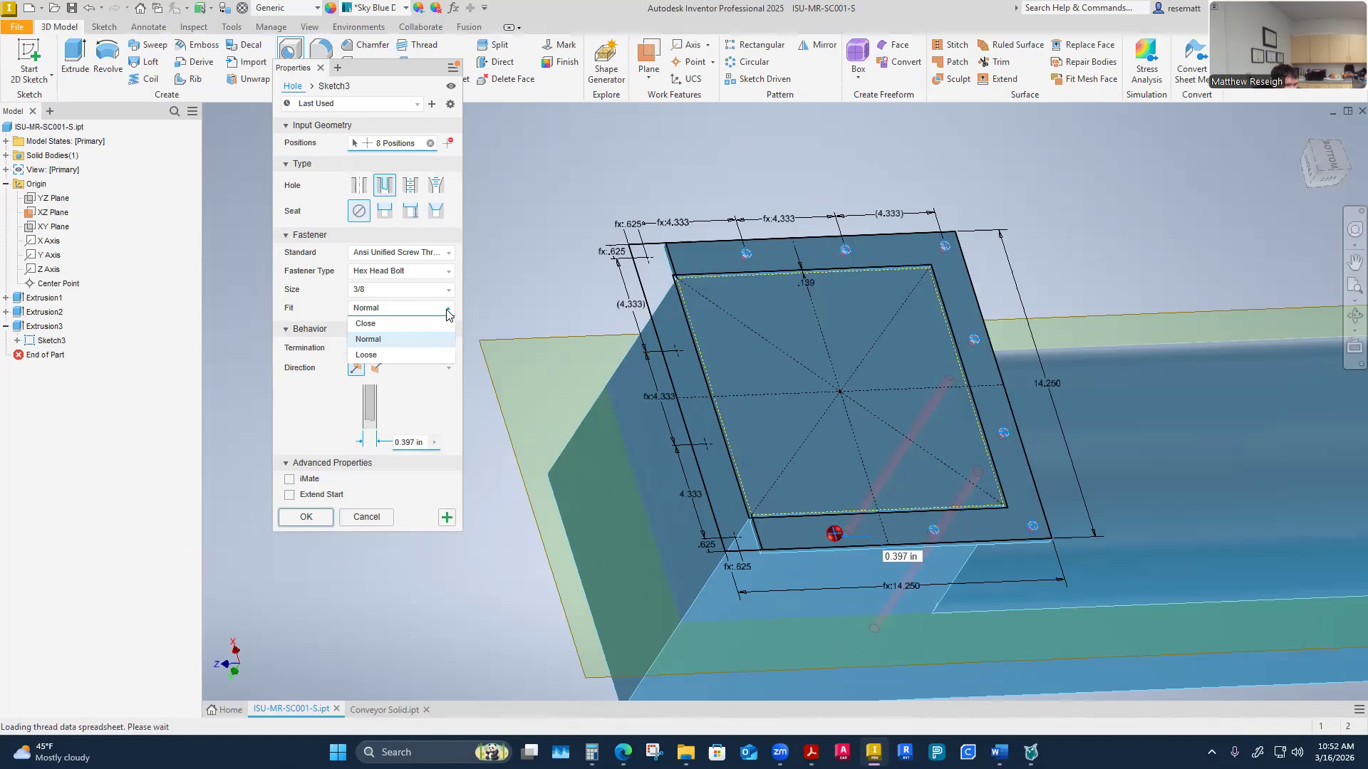
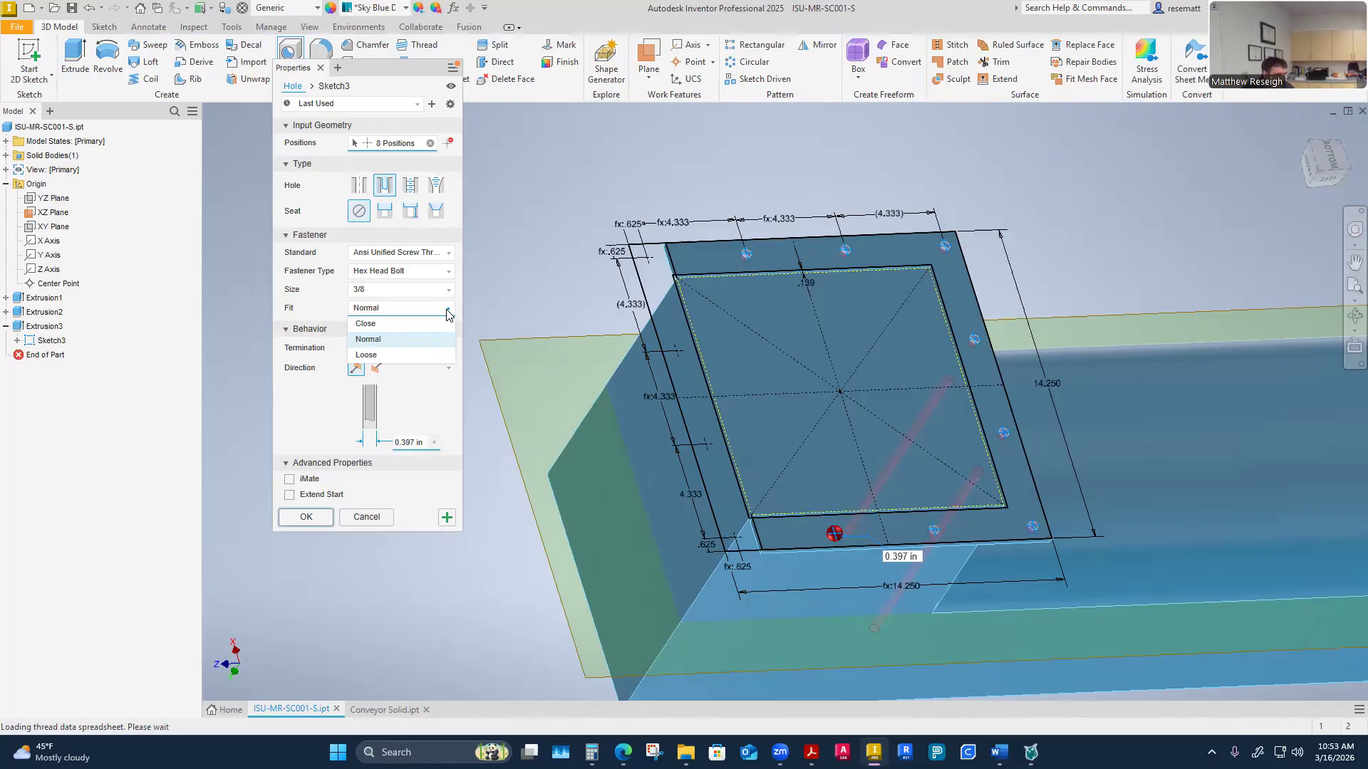
Keep the Normal fit and compute the clearance per side, (0.397 − 0.375) / 2, in Calculator
click(447, 314)
shift+middle_drag(471, 315, 708, 563)
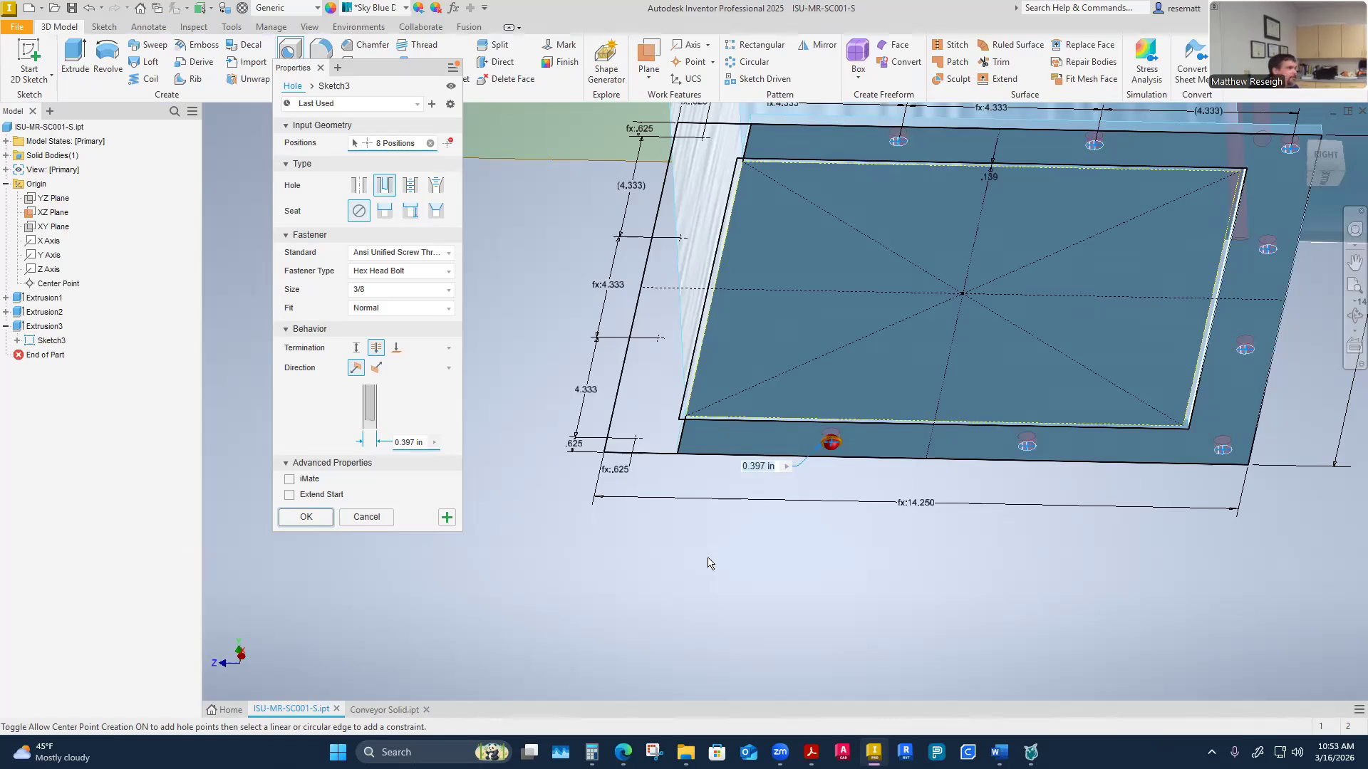
mouse_move(708, 558)
shift+middle_down()
mouse_move(709, 580)
mouse_move(708, 561)
mouse_move(601, 553)
mouse_move(759, 605)
mouse_move(711, 570)
shift+middle_up()
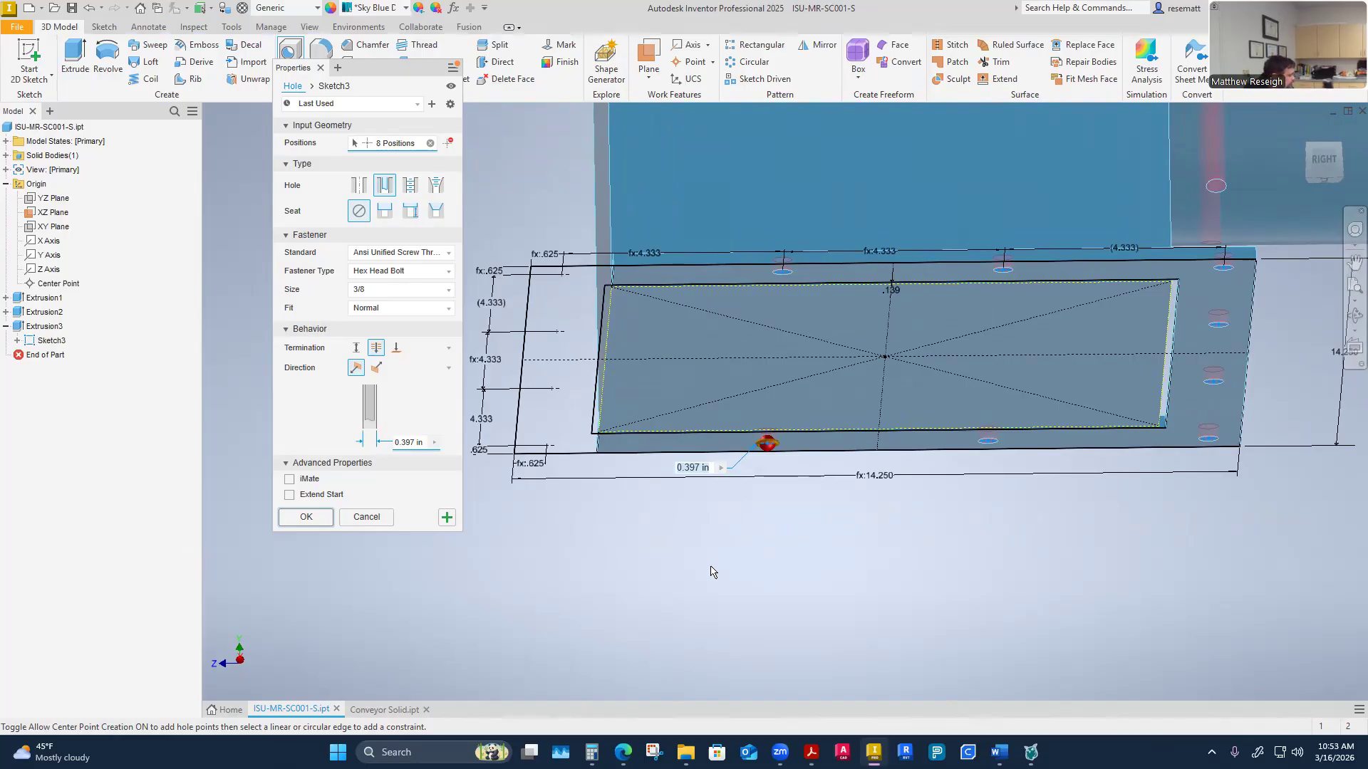
mouse_move(782, 589)
shift+middle_down()
mouse_move(804, 608)
mouse_move(605, 606)
shift+middle_up()
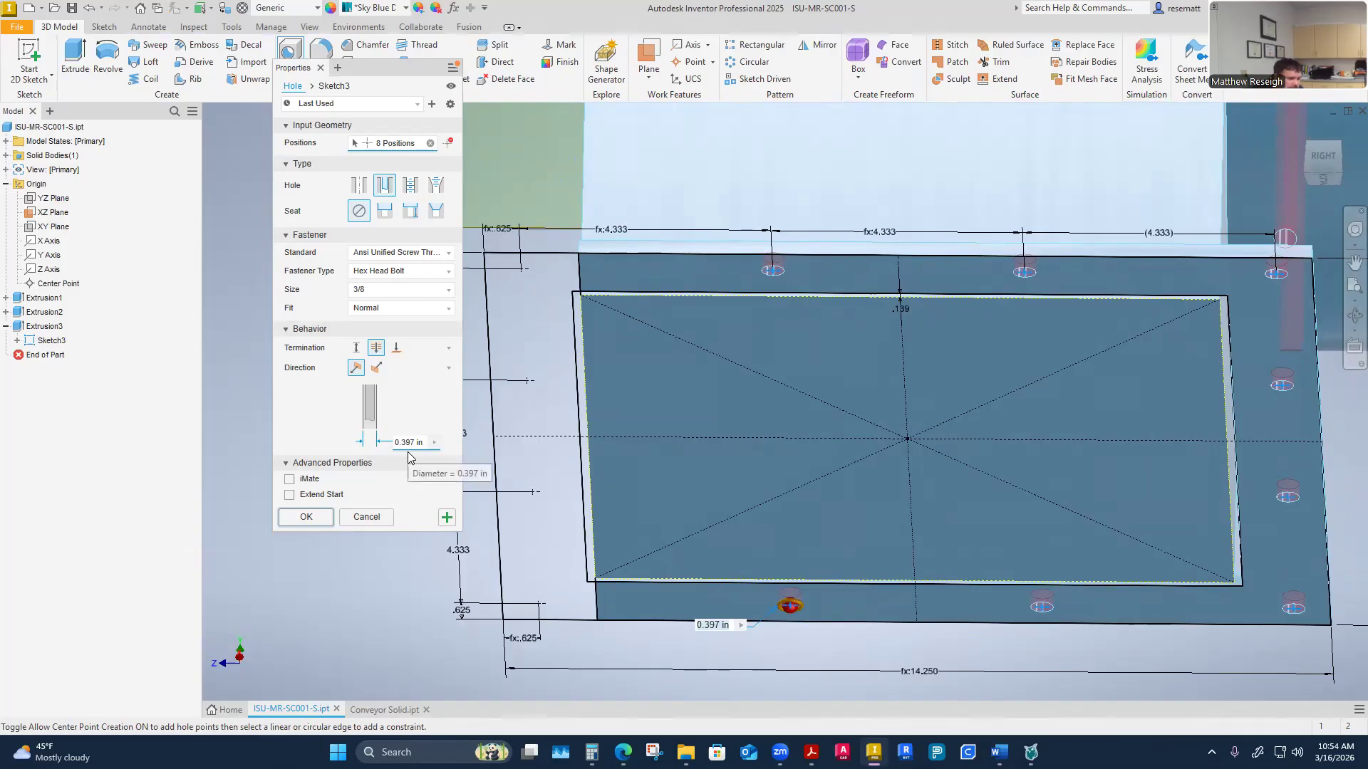
click(591, 753)
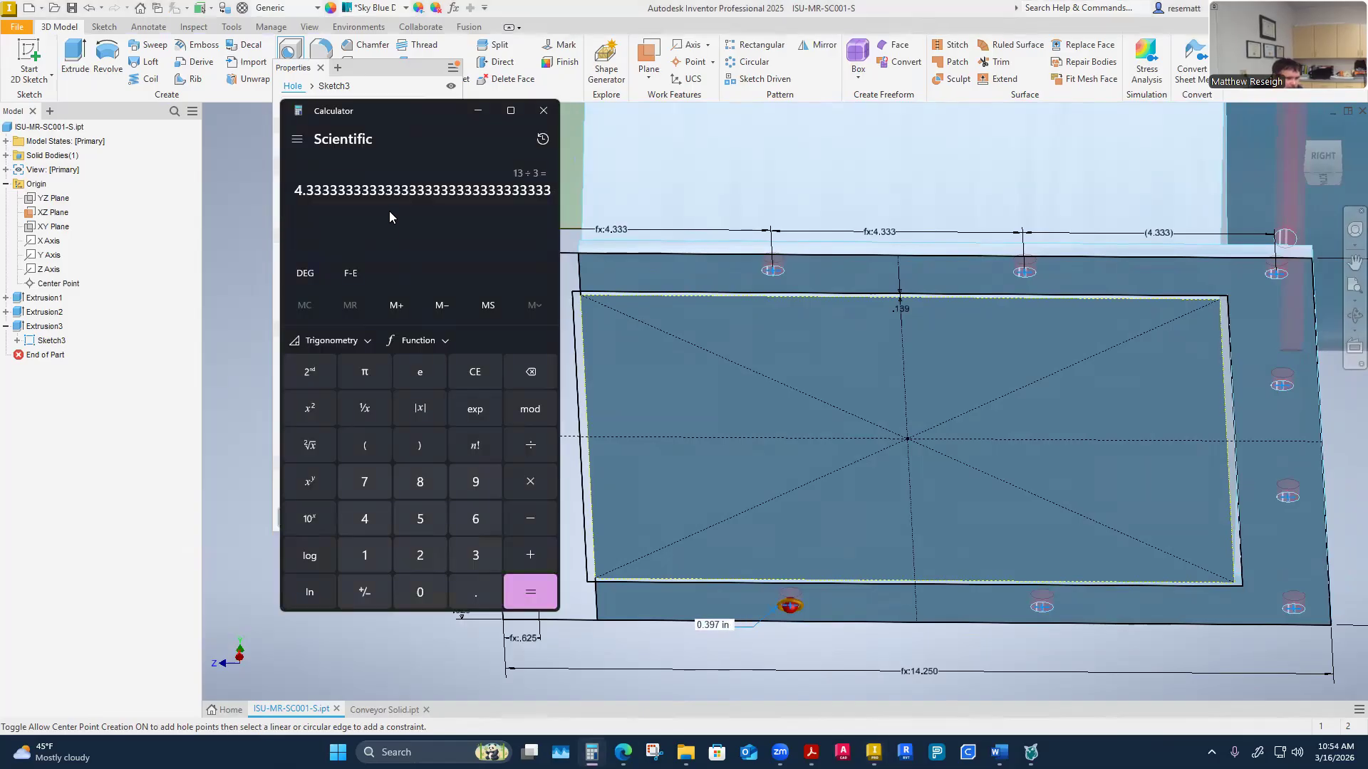
text(0.375)
key(BackSpace)
key(Escape)
text(0.397 )
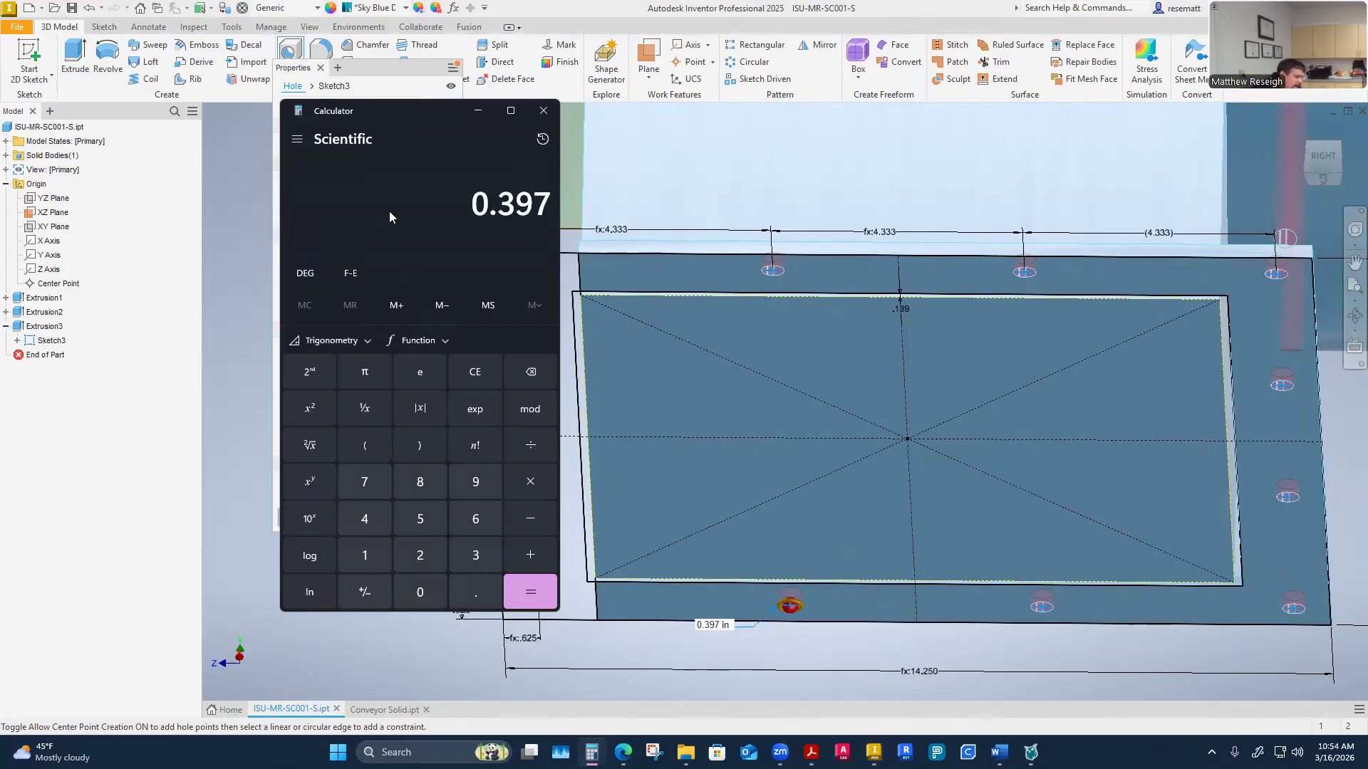
text(- 0.375)
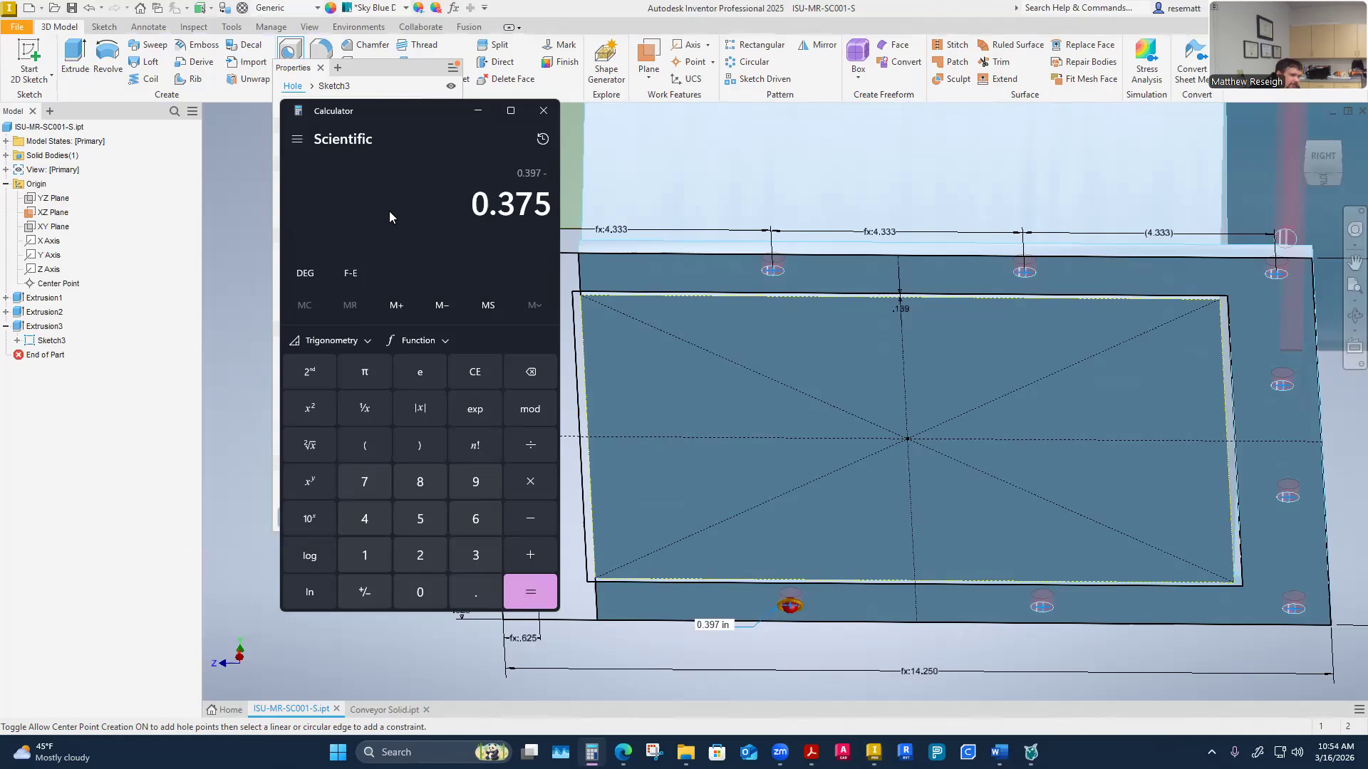
key(Return)
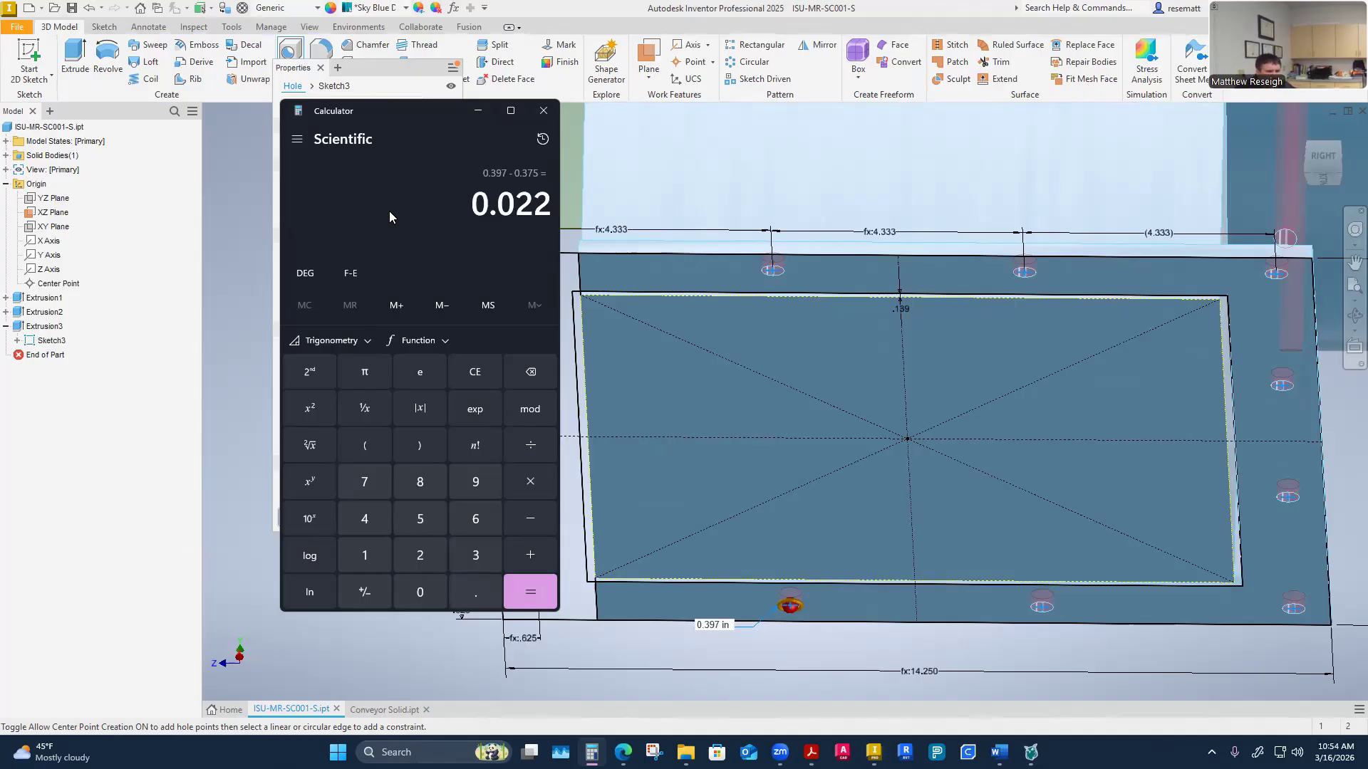
text(/2)
key(Return)
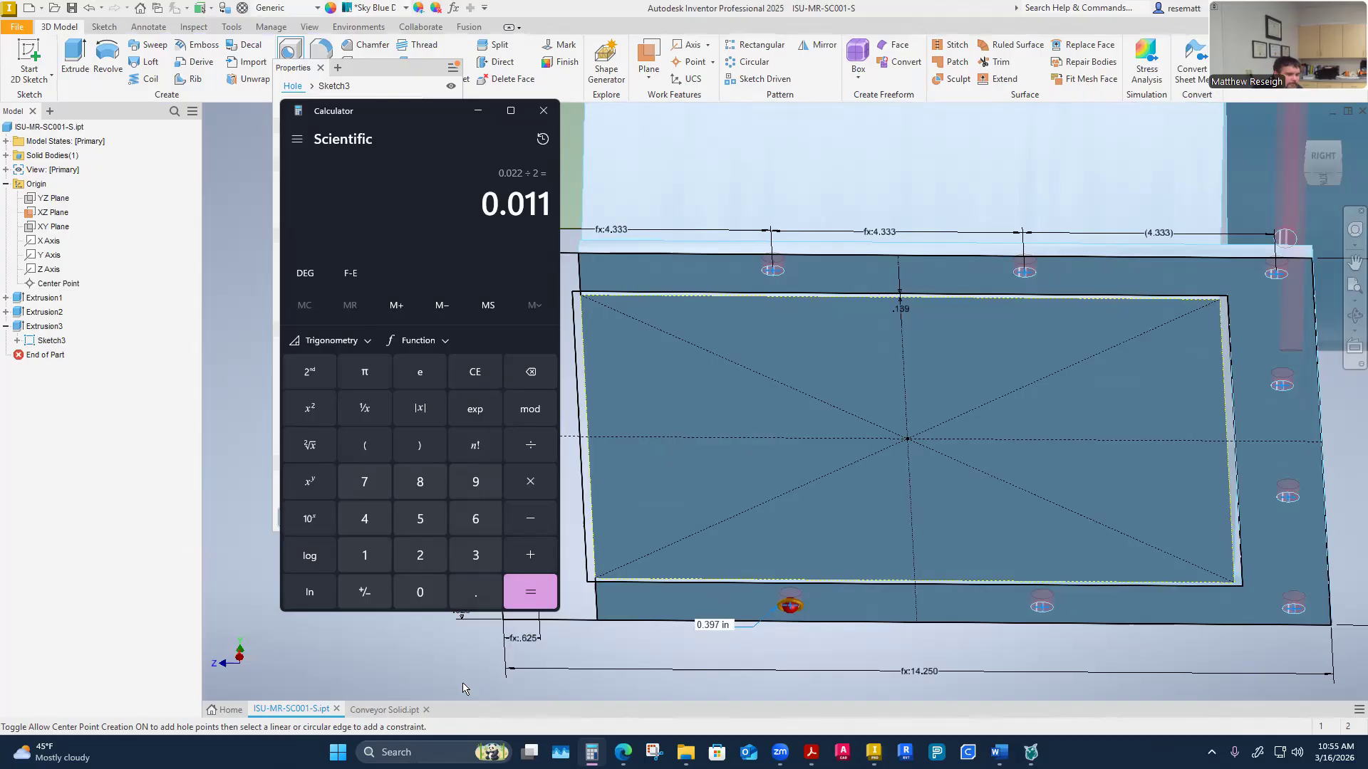
Finish the Hole feature, cutting the eight 3/8 bolt clearance holes Through All
click(399, 660)
shift+middle_drag(400, 659, 385, 616)
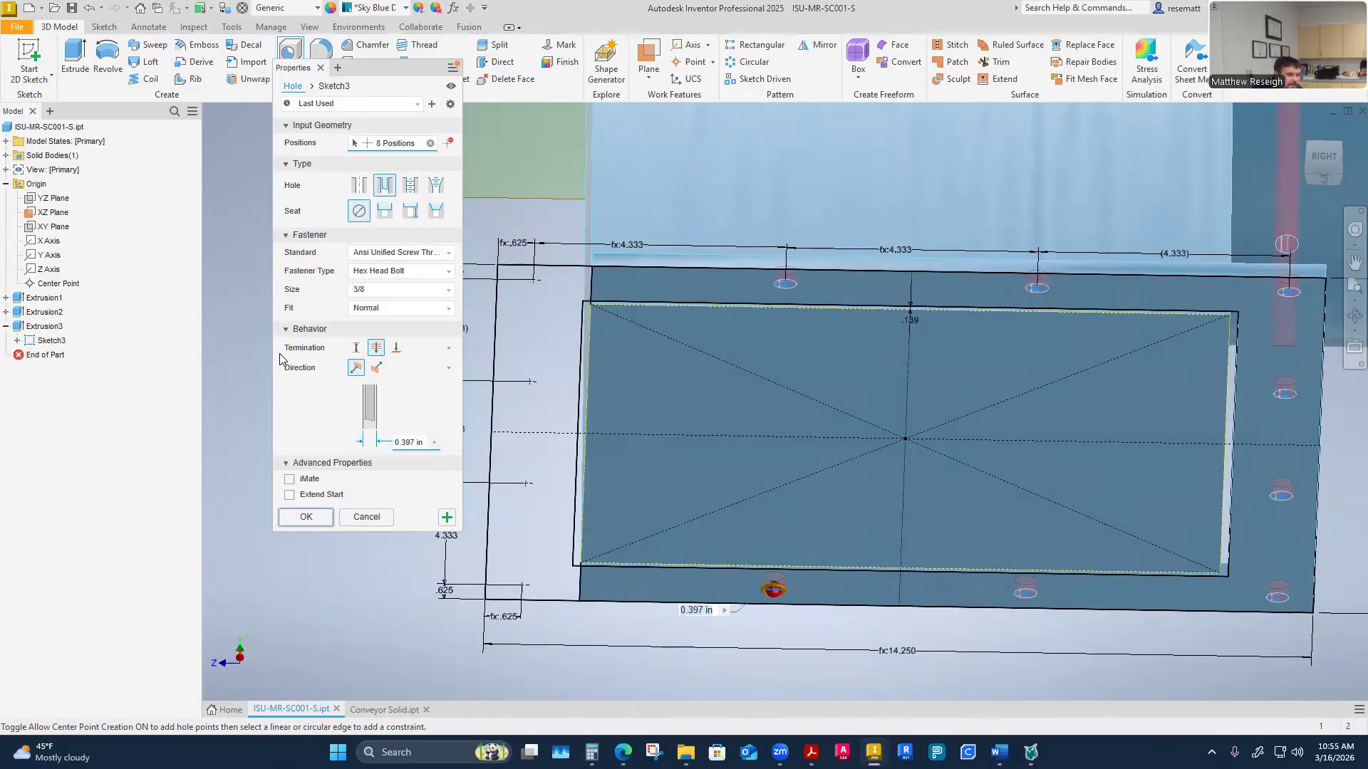
click(309, 516)
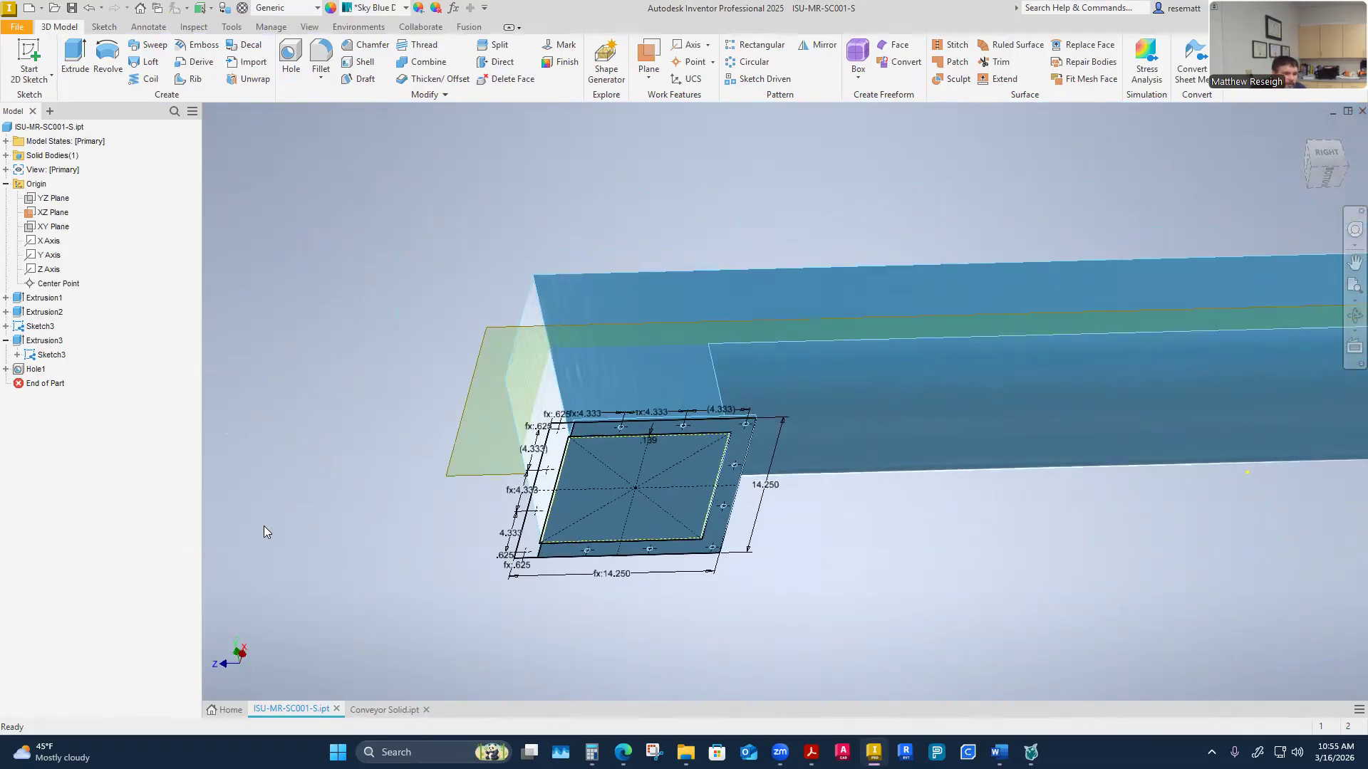
Hide the flange sketch under Extrusion3
right_click(47, 356)
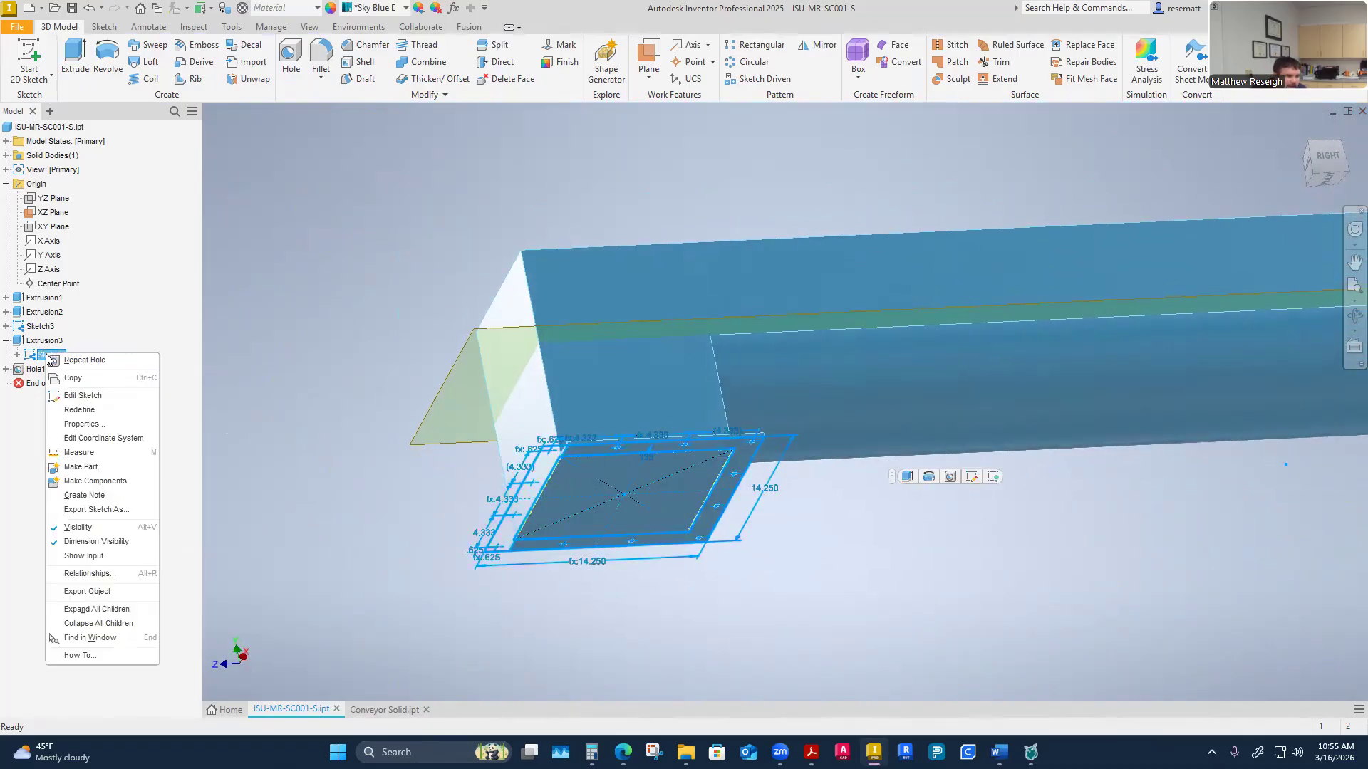
click(78, 527)
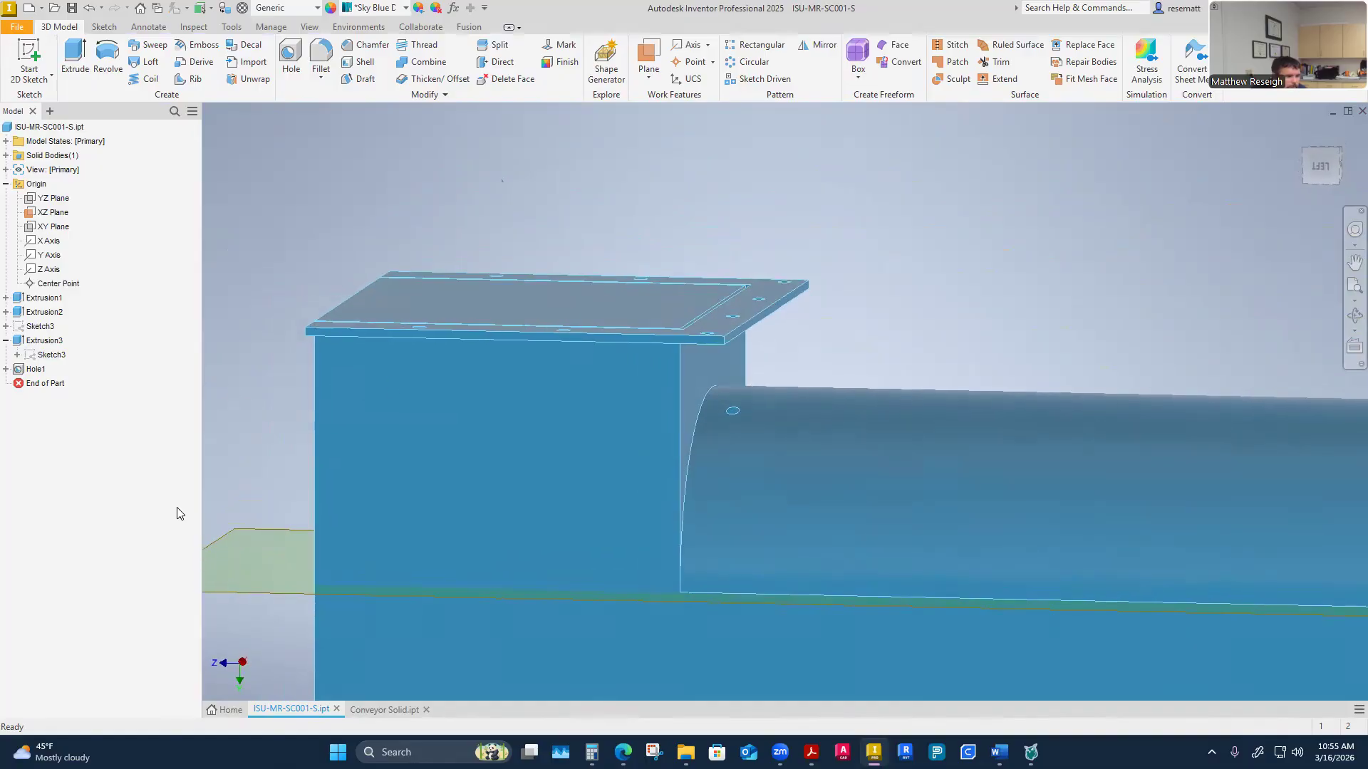
Edit the hole feature so it terminates To a selected face of the flange
right_click(34, 369)
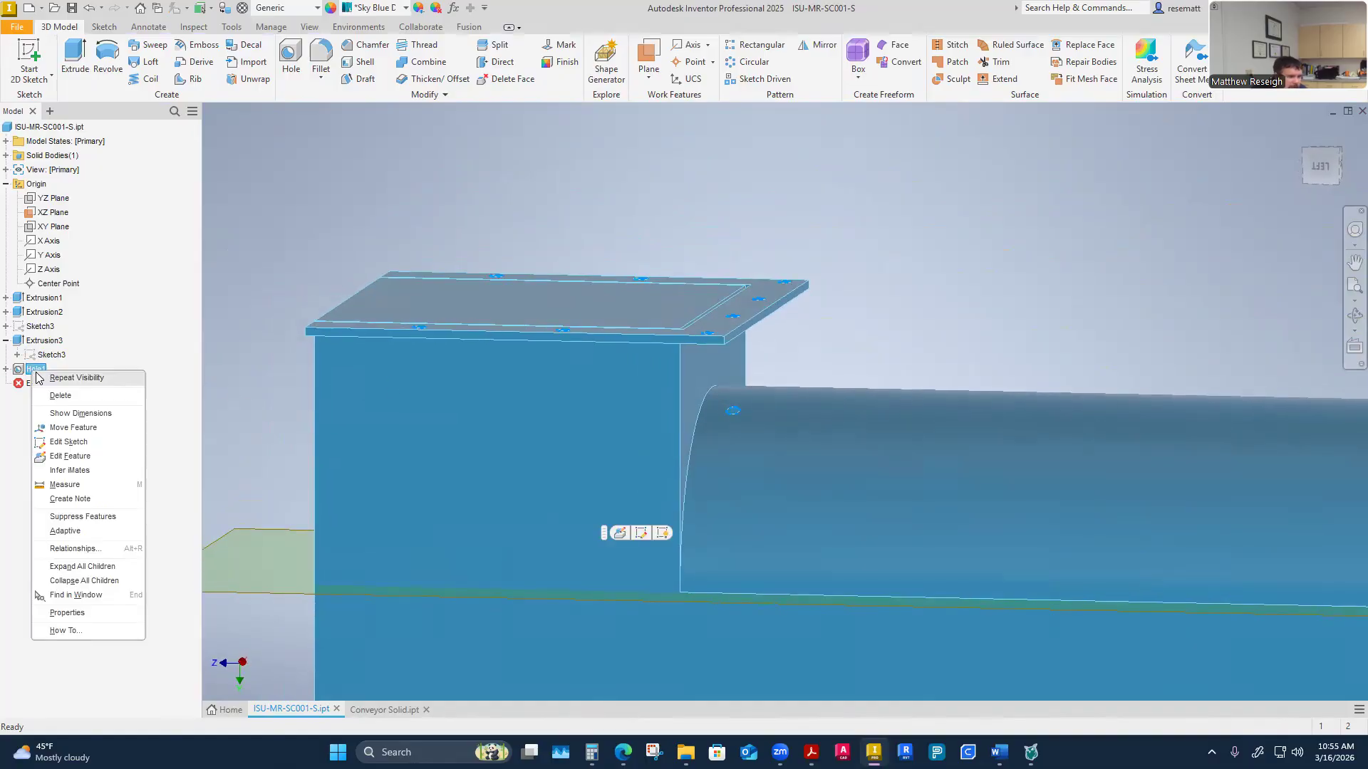
click(74, 457)
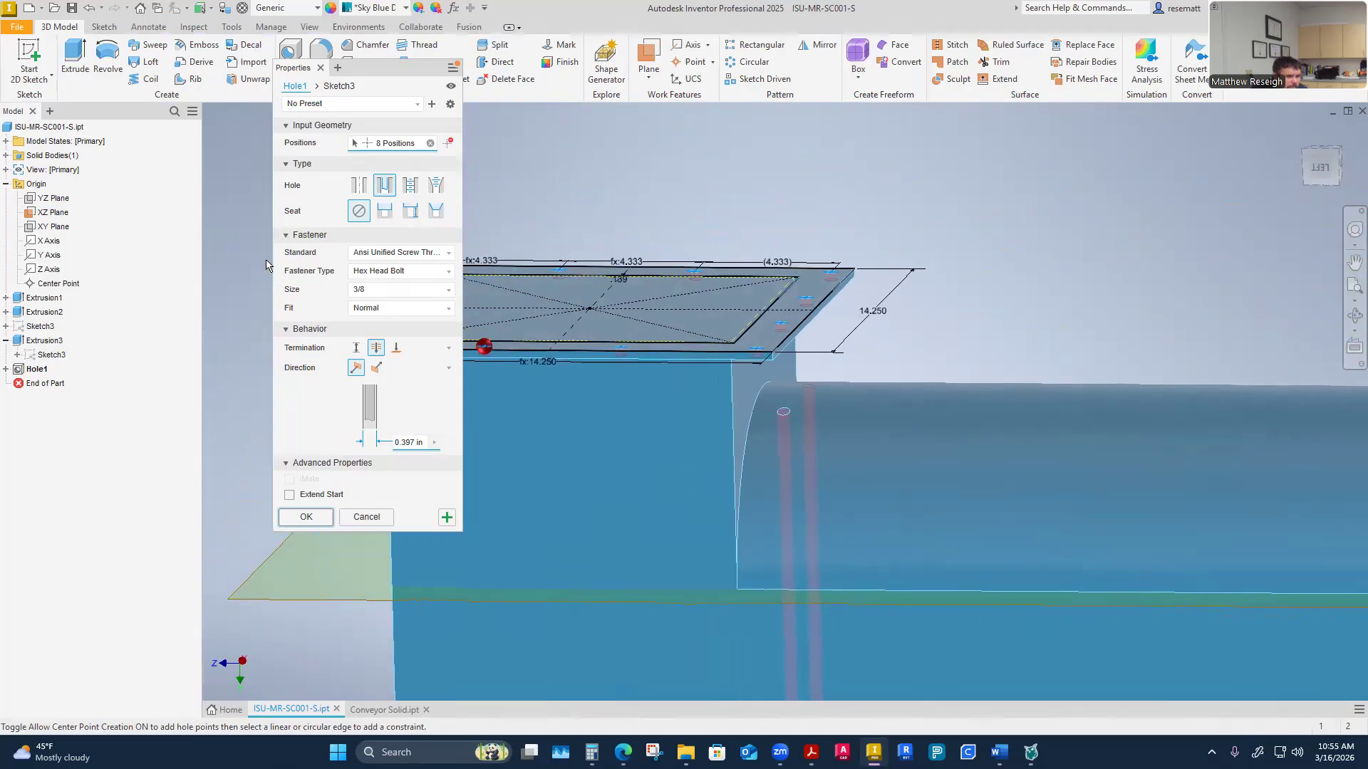
click(396, 348)
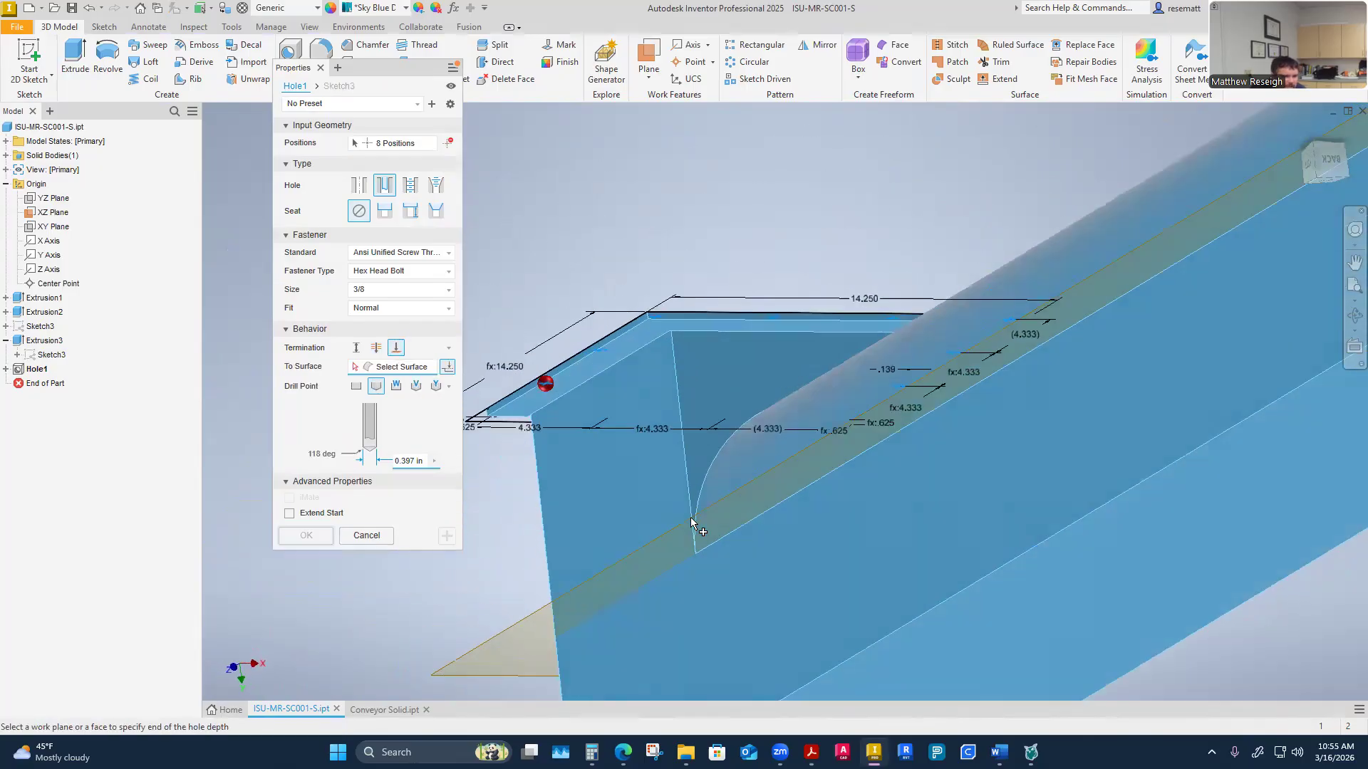
click(691, 394)
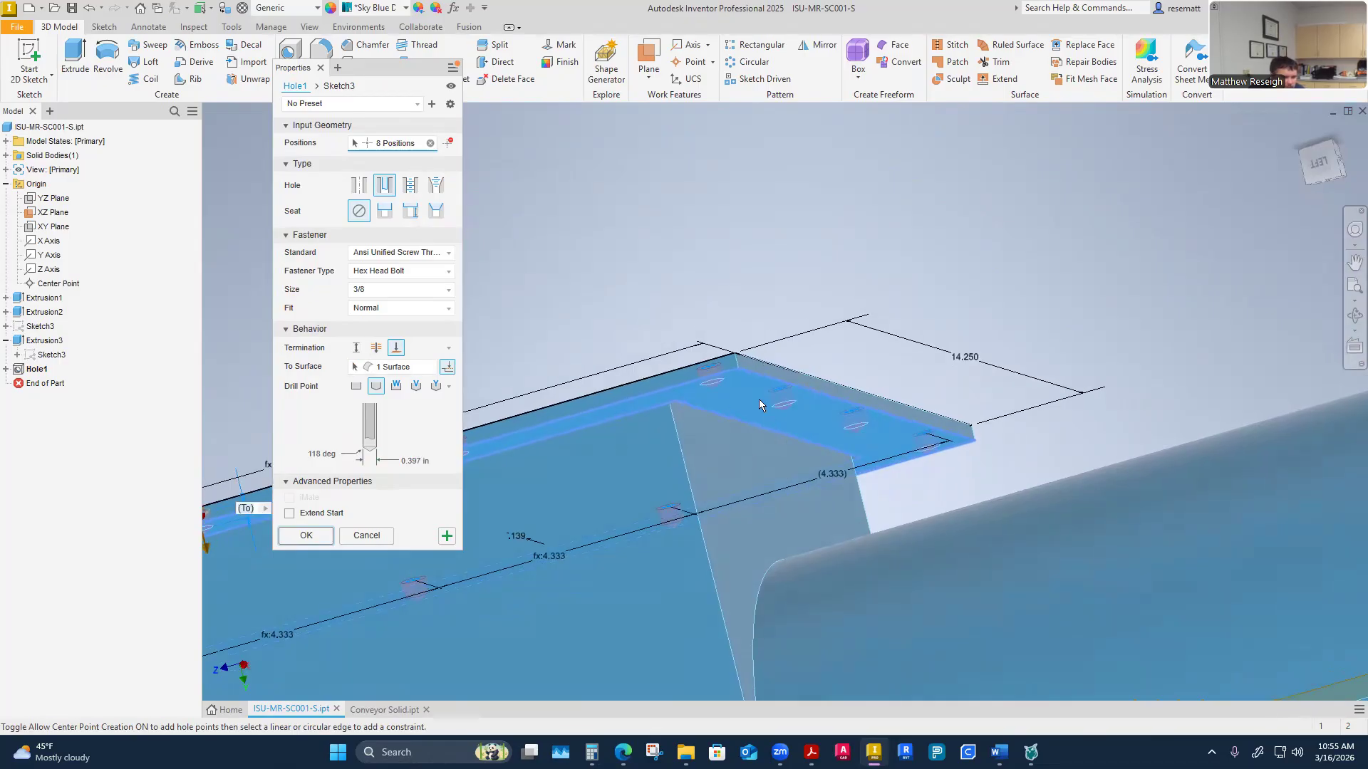
shift+middle_drag(758, 400, 730, 451)
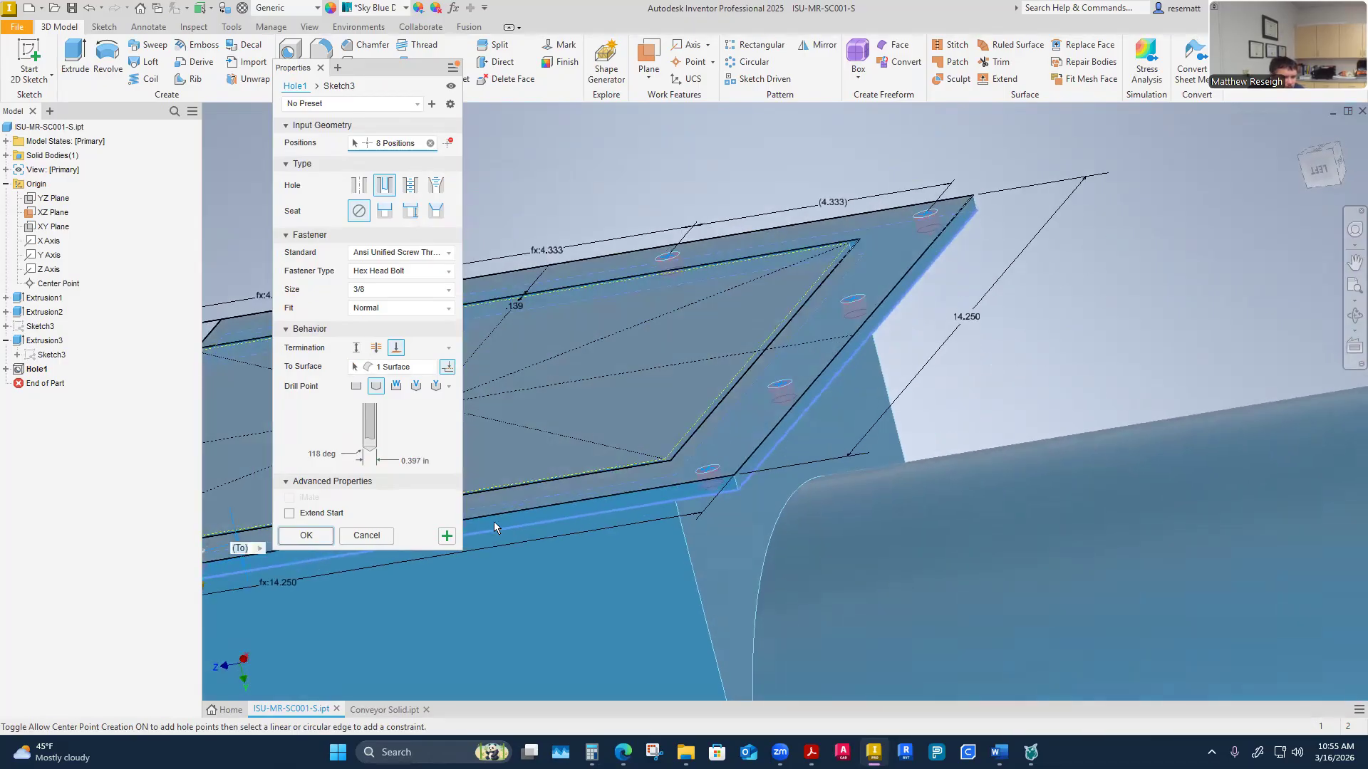
click(316, 535)
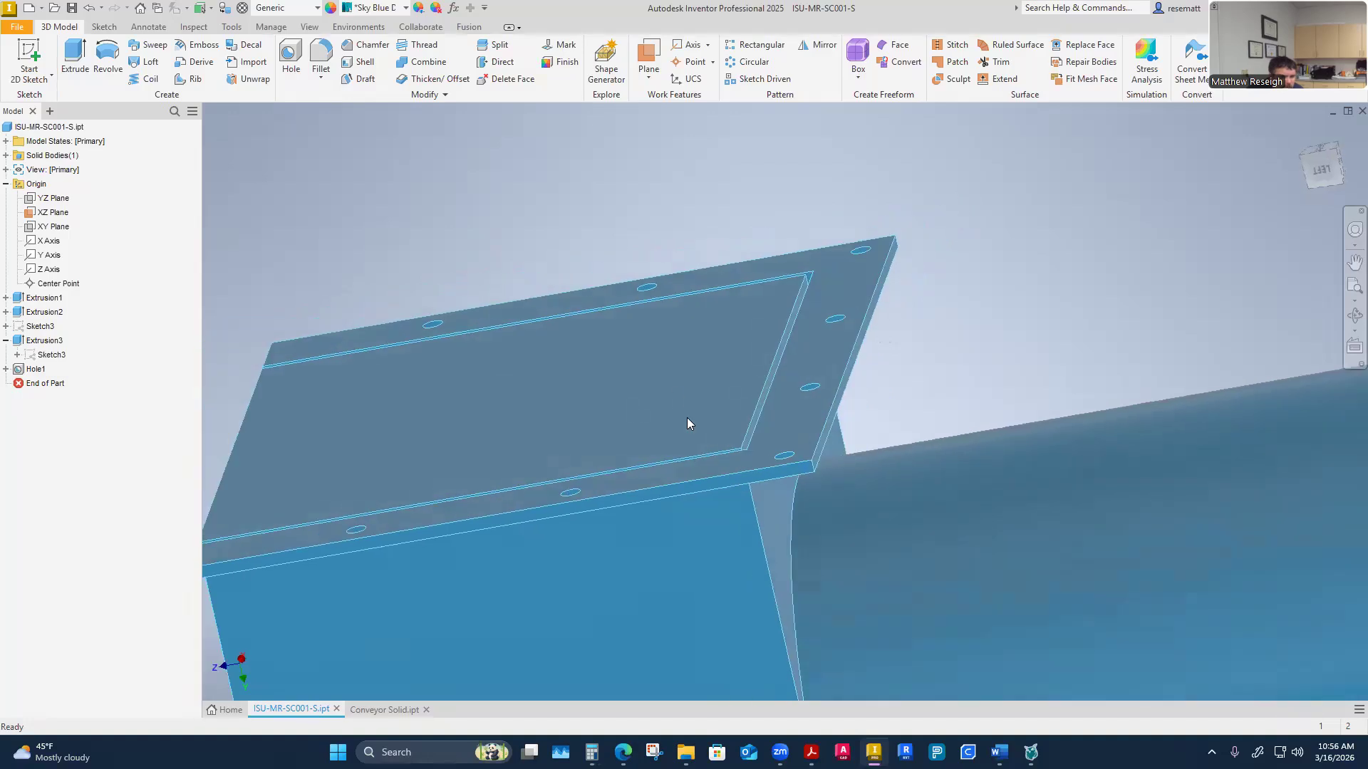
Hide the XZ work plane
scroll(689, 448, down, 3)
shift+middle_drag(690, 477, 233, 345)
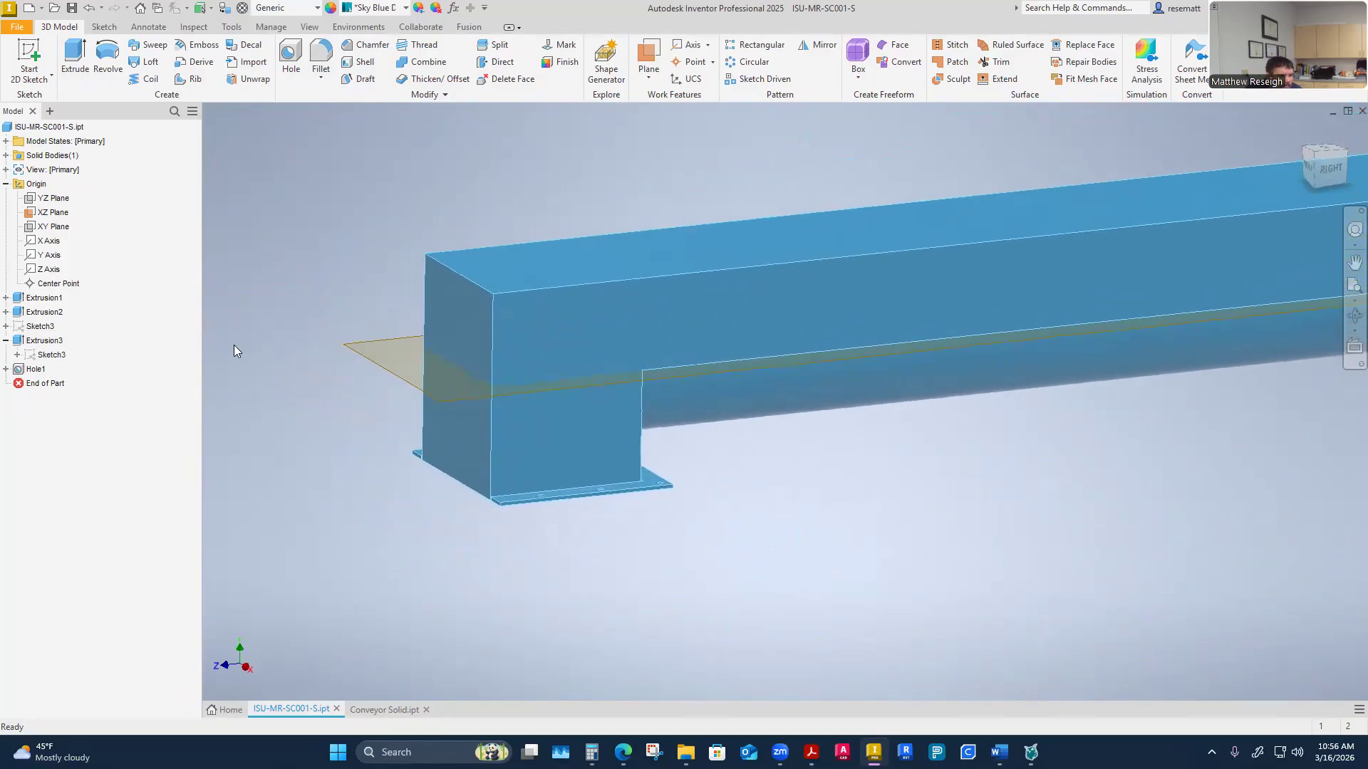
right_click(70, 220)
click(91, 303)
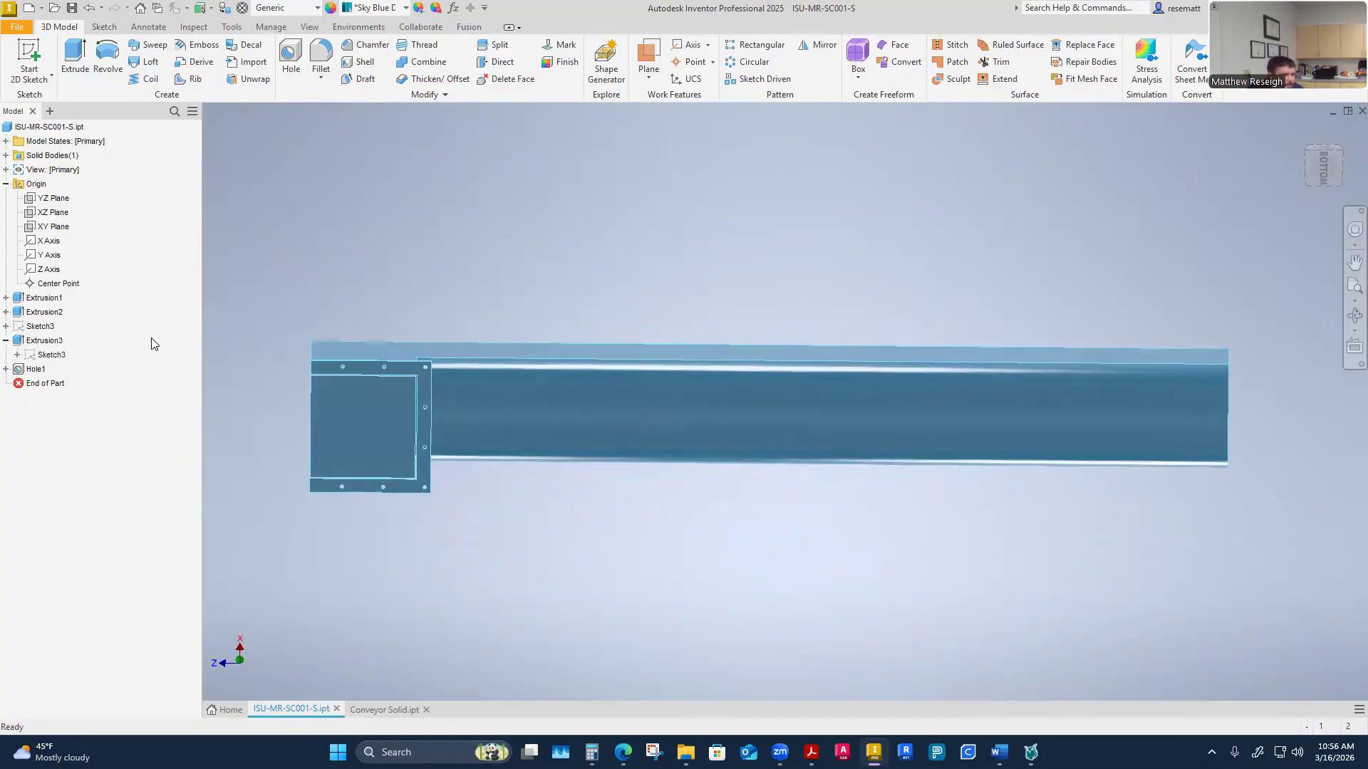
Re-edit the hole feature, setting its termination To a different flange face as the end surface
right_click(35, 370)
click(231, 320)
right_click(39, 374)
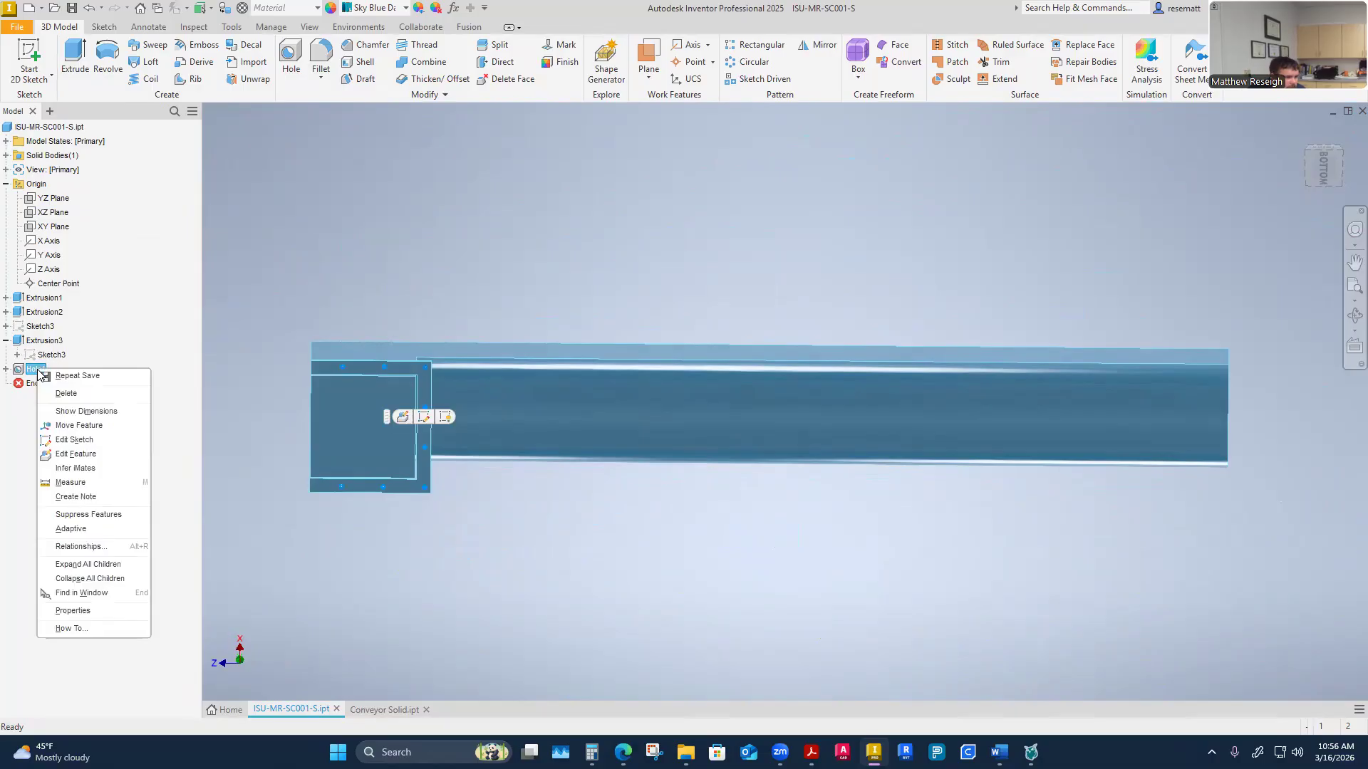
click(64, 456)
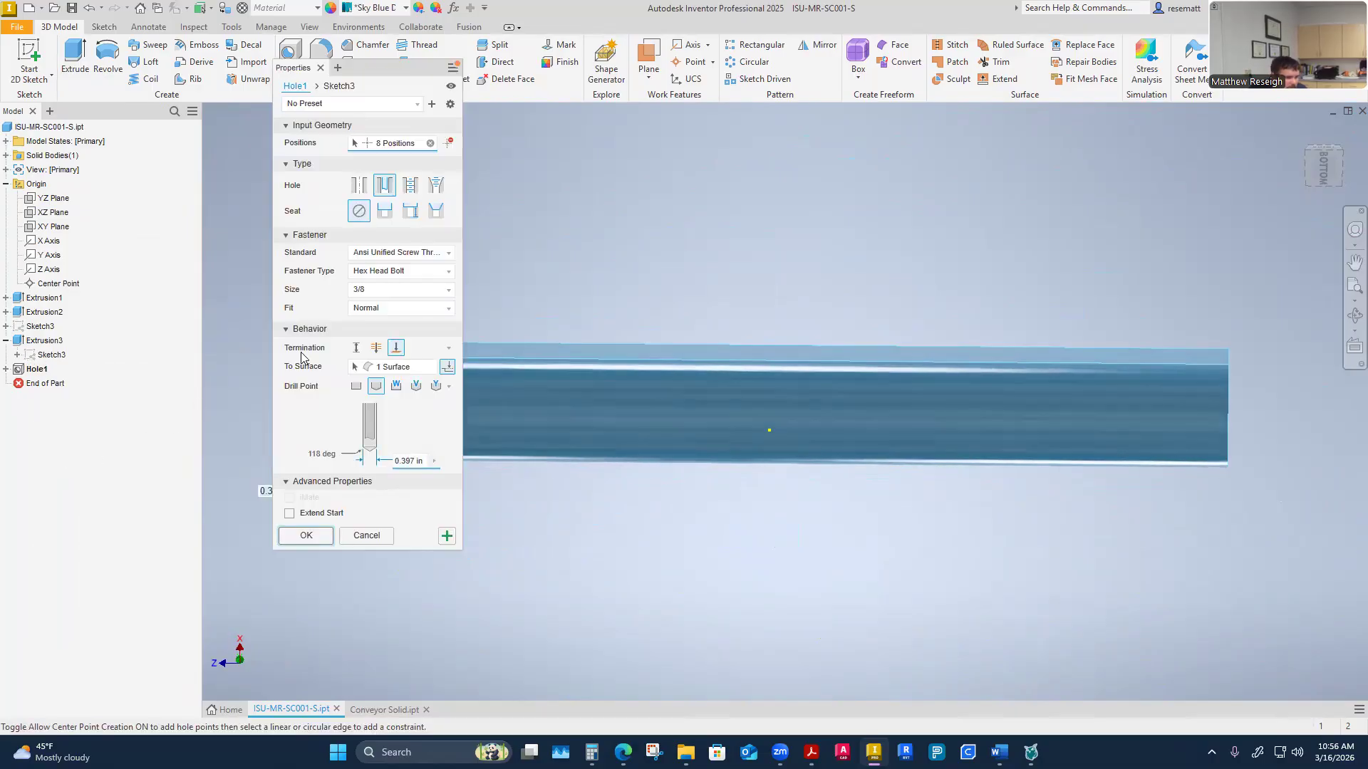
click(377, 348)
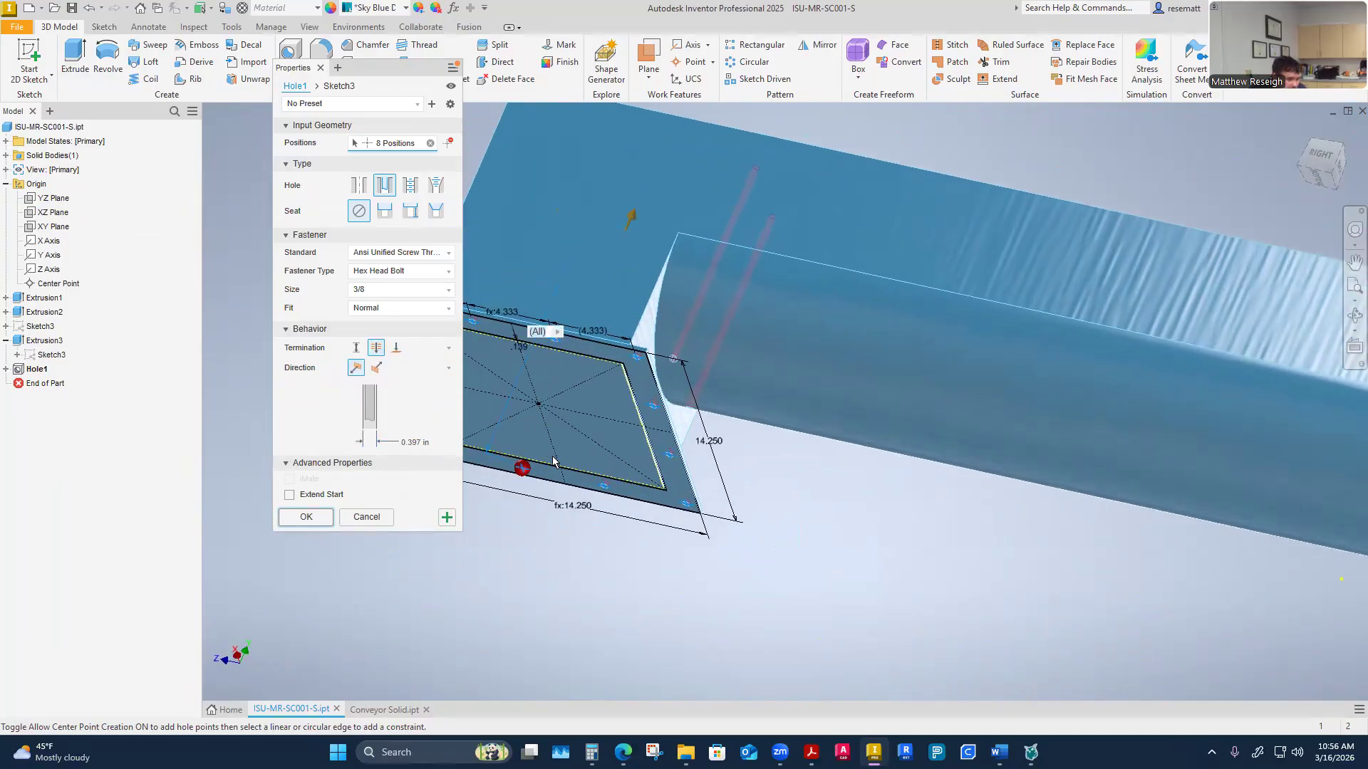
mouse_move(647, 596)
shift+middle_down()
mouse_move(671, 601)
mouse_move(647, 610)
shift+middle_up()
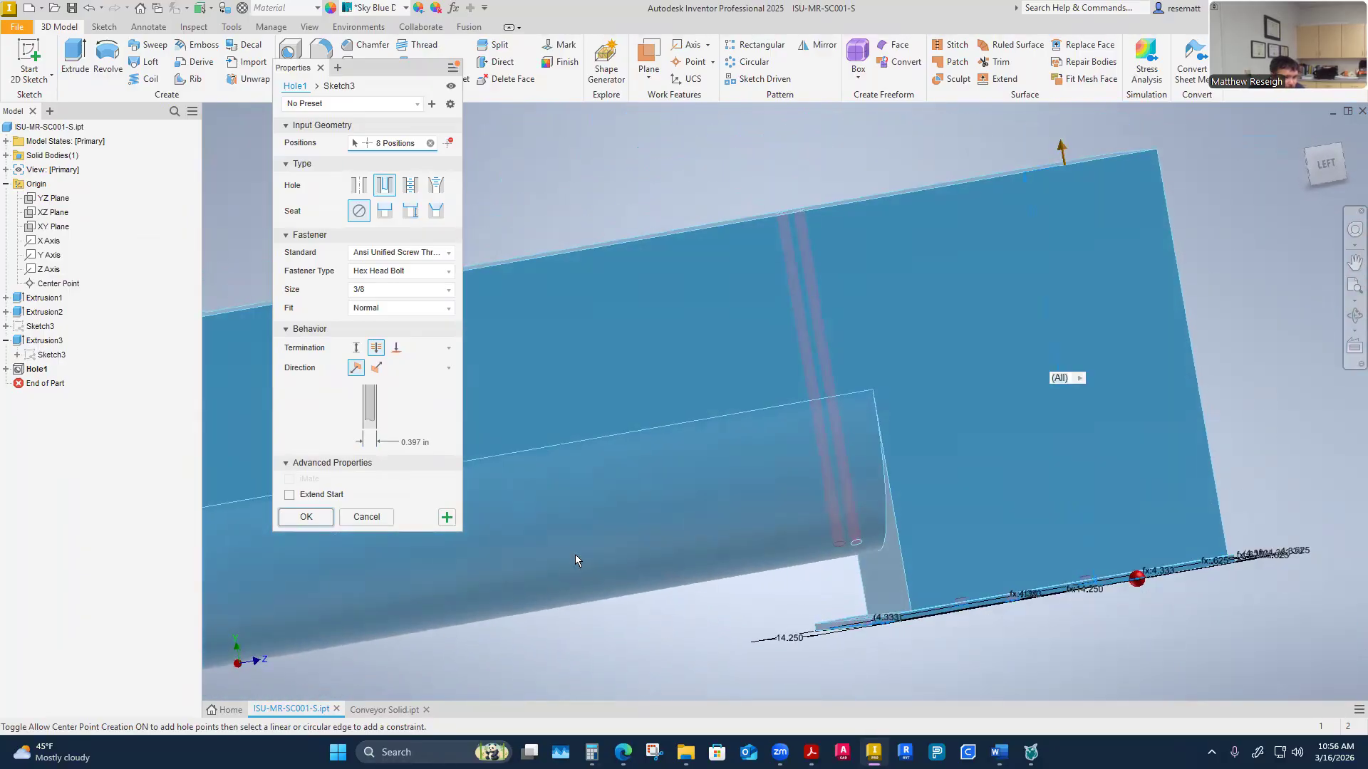
click(397, 348)
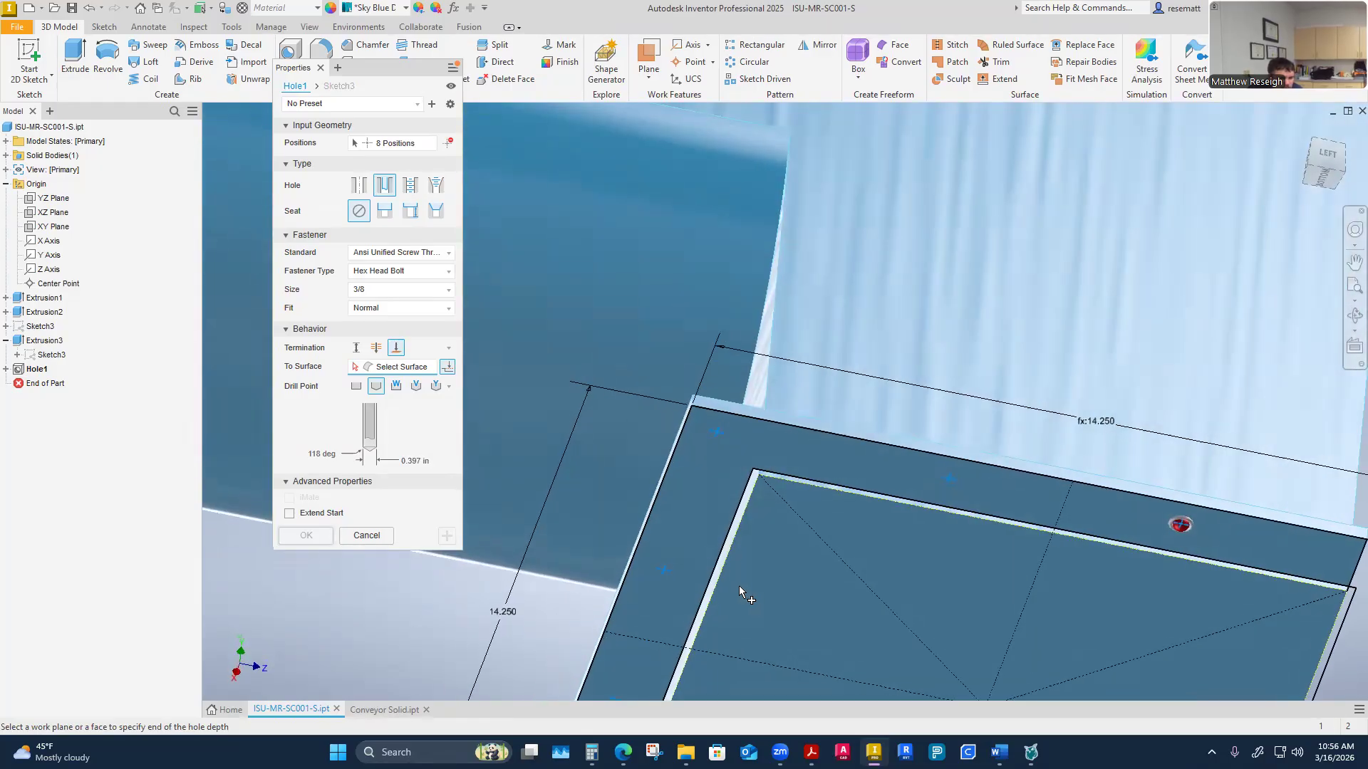
click(698, 473)
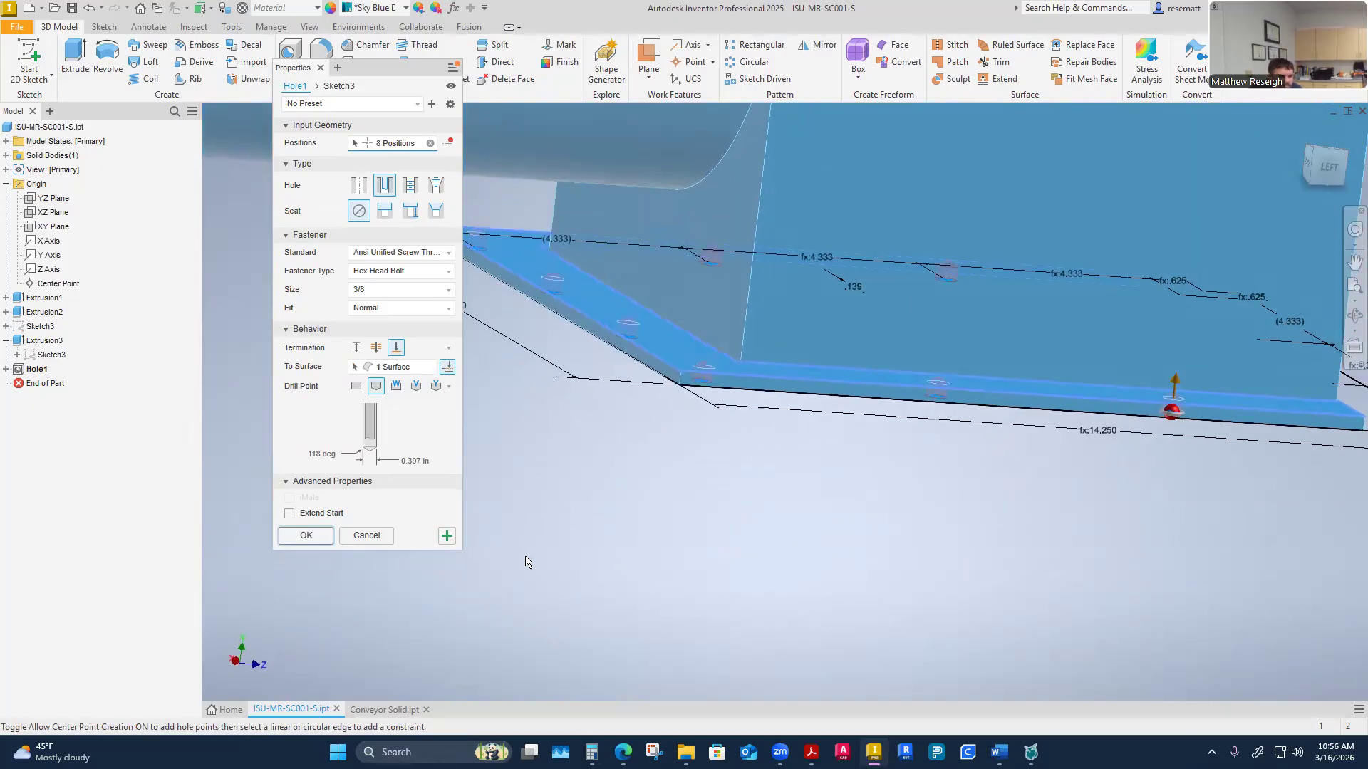
click(304, 536)
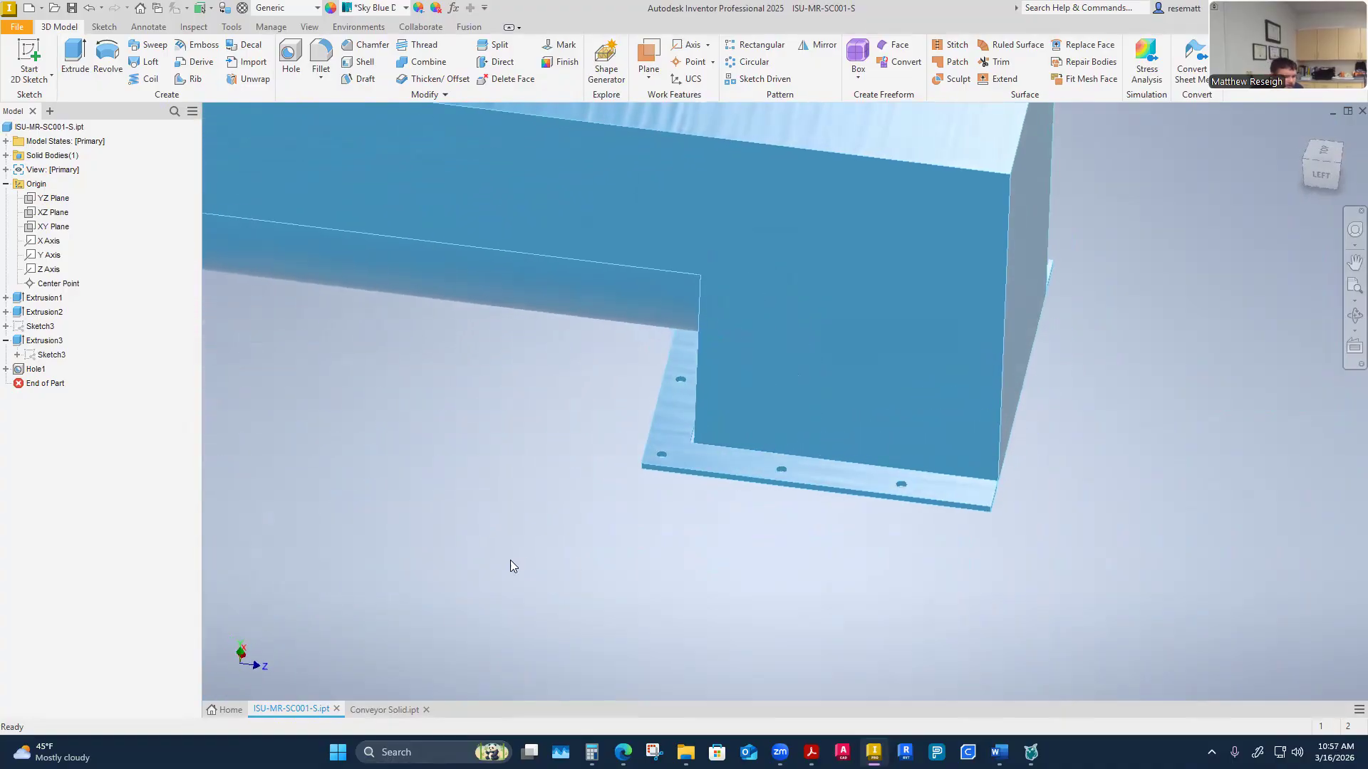
Switch to the CEMA design PDF and review the feed and discharge spout dimension table
mouse_move(812, 751)
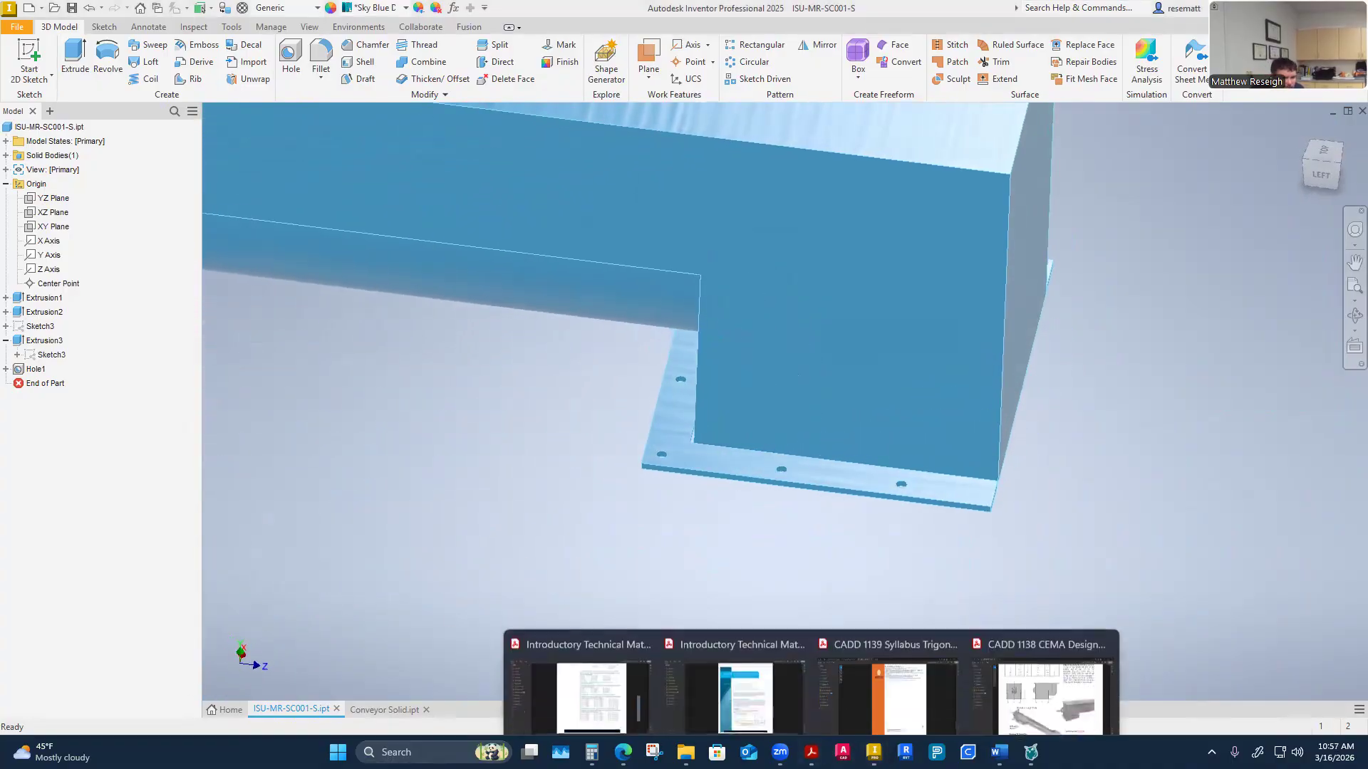
click(1034, 672)
scroll(805, 576, up, 3)
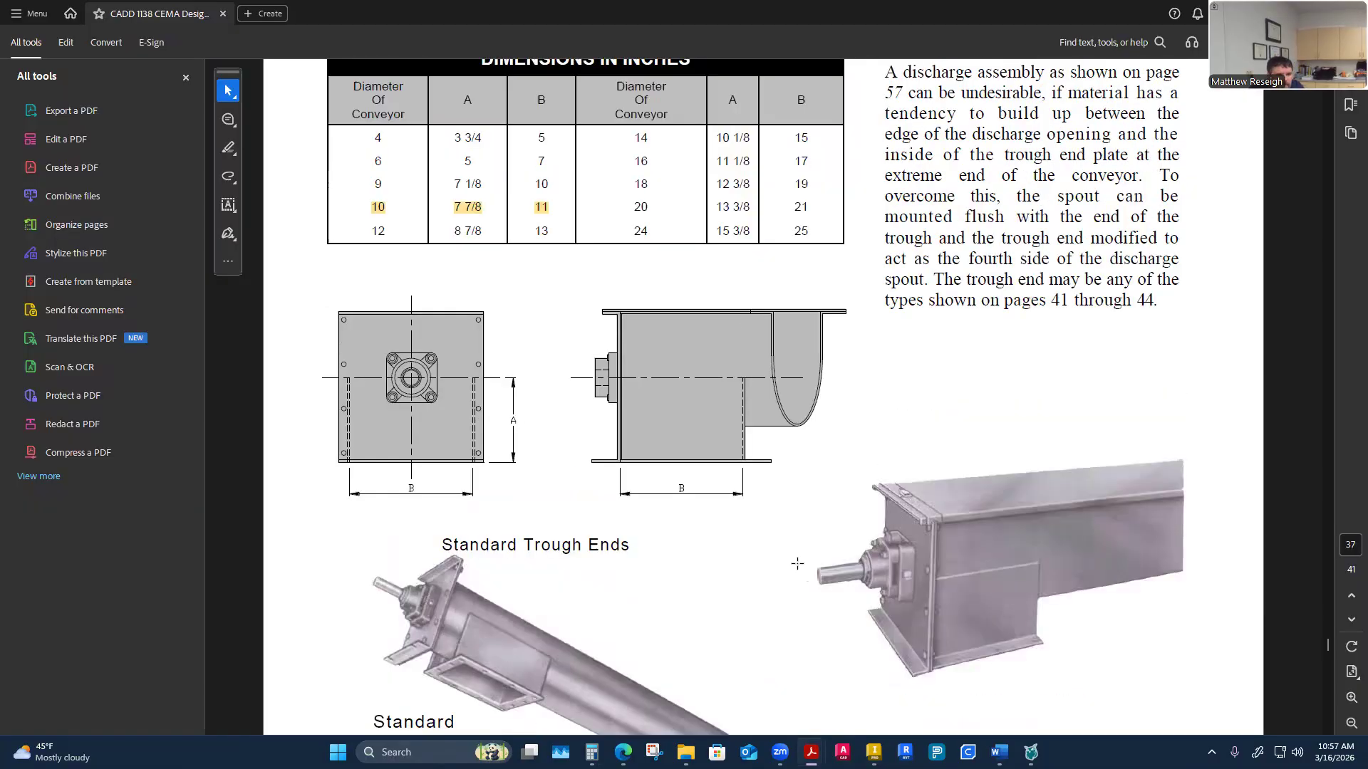
scroll(795, 562, down, 6)
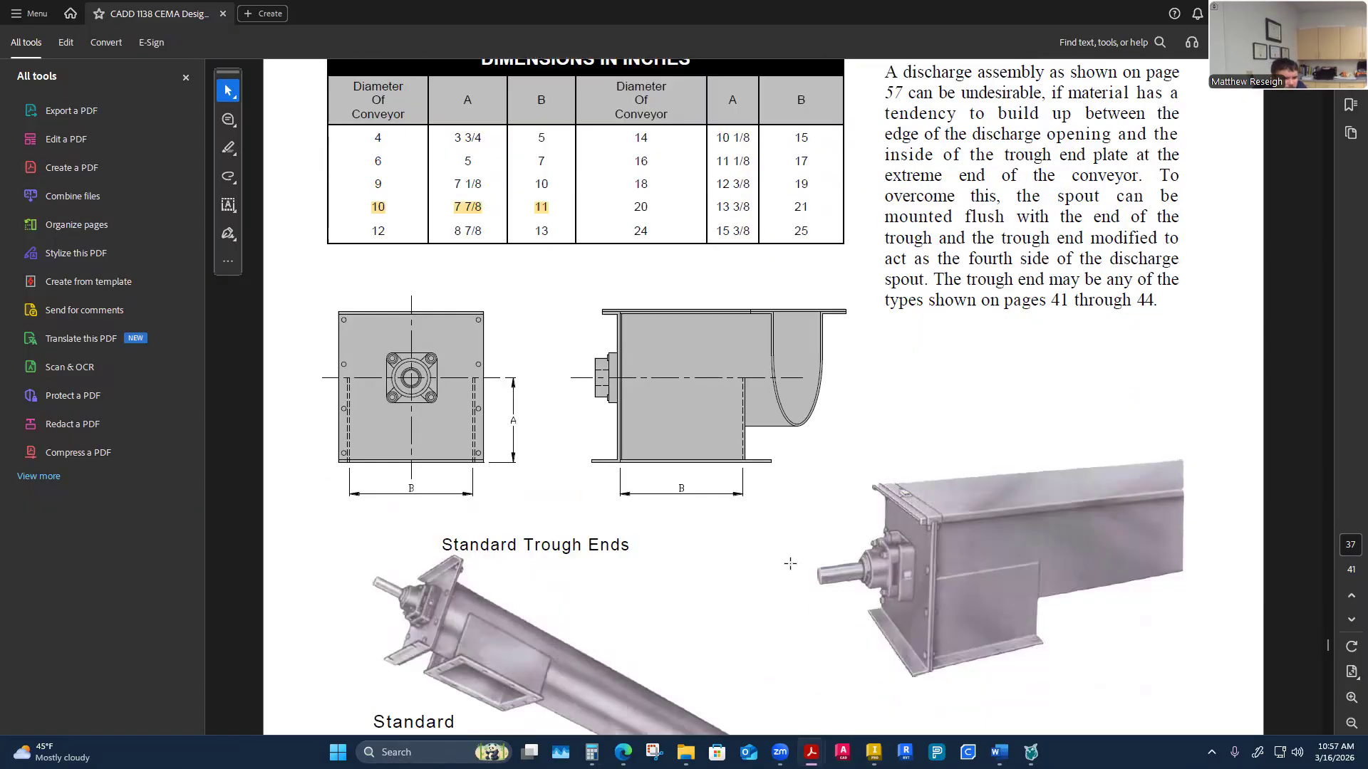
scroll(789, 567, up, 20)
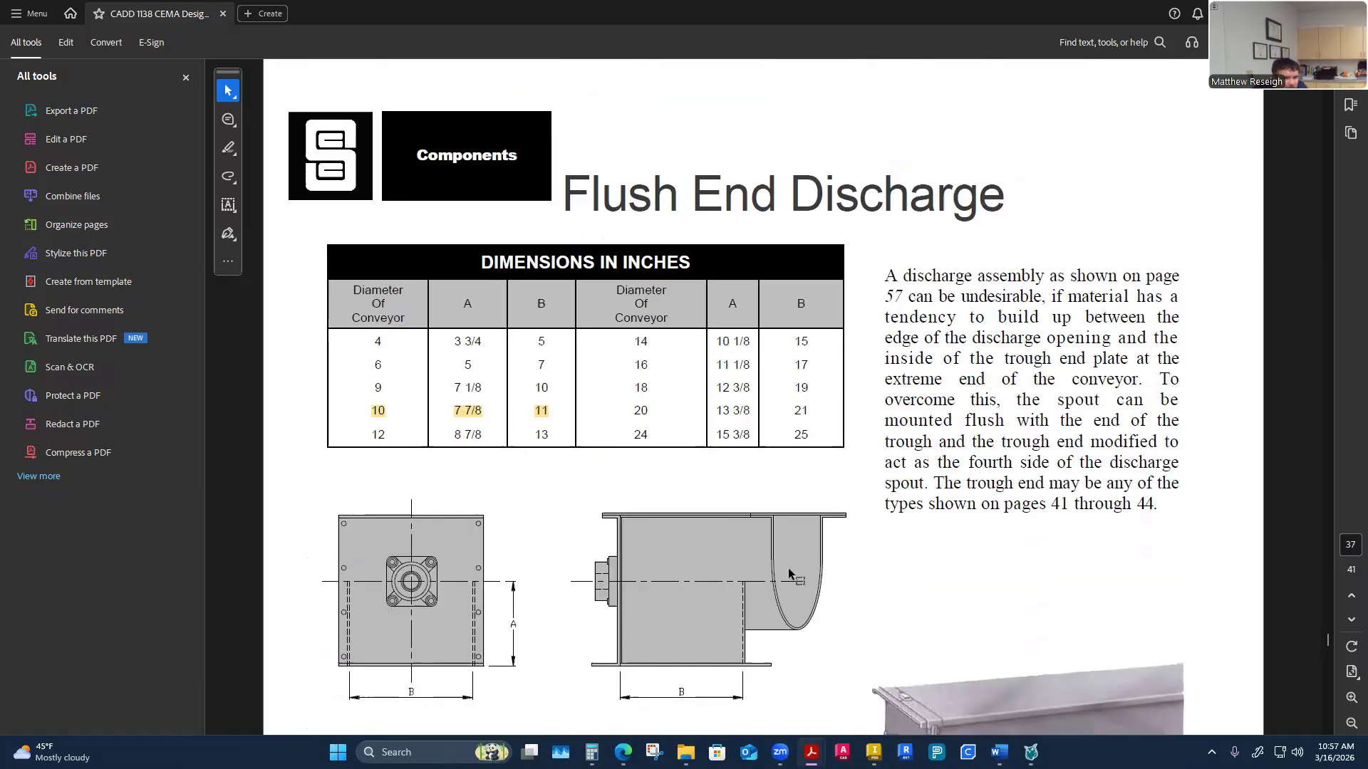
scroll(789, 568, up, 3)
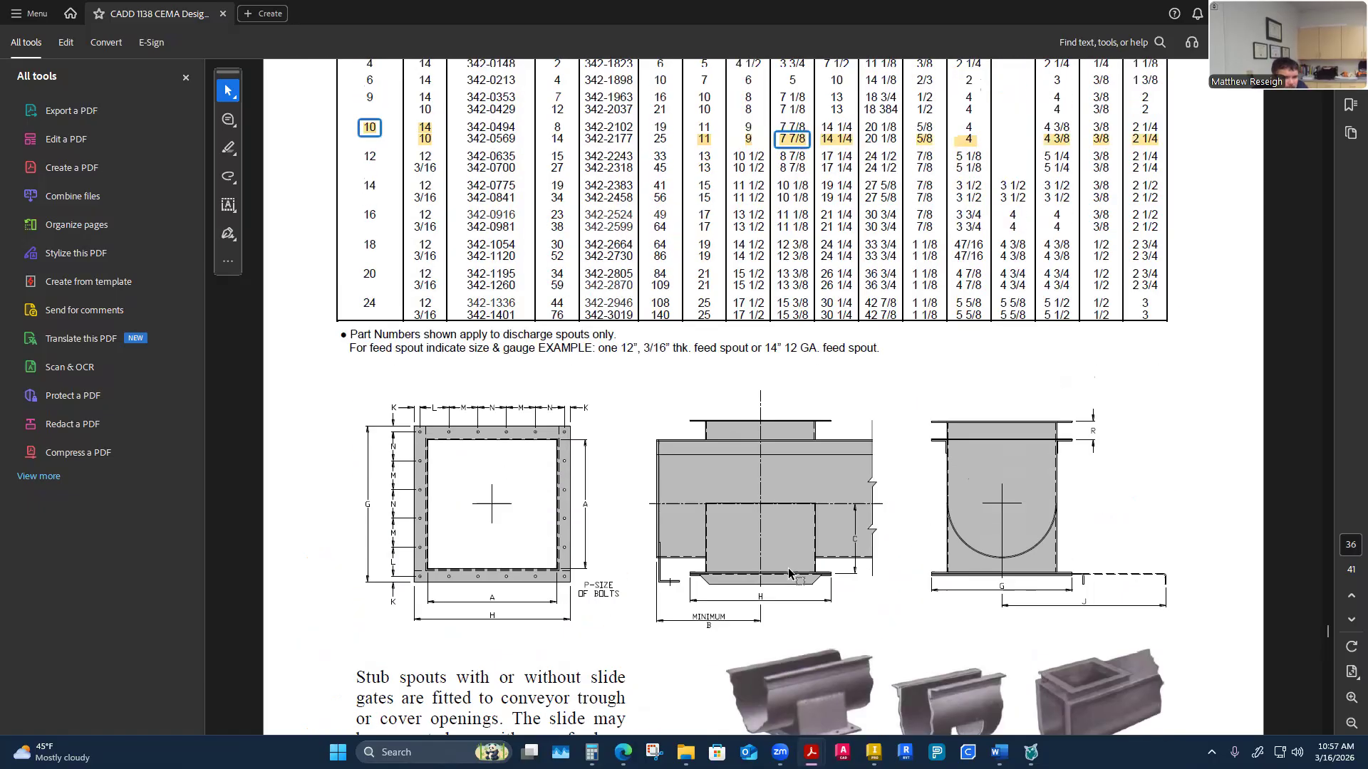
scroll(1059, 365, up, 1)
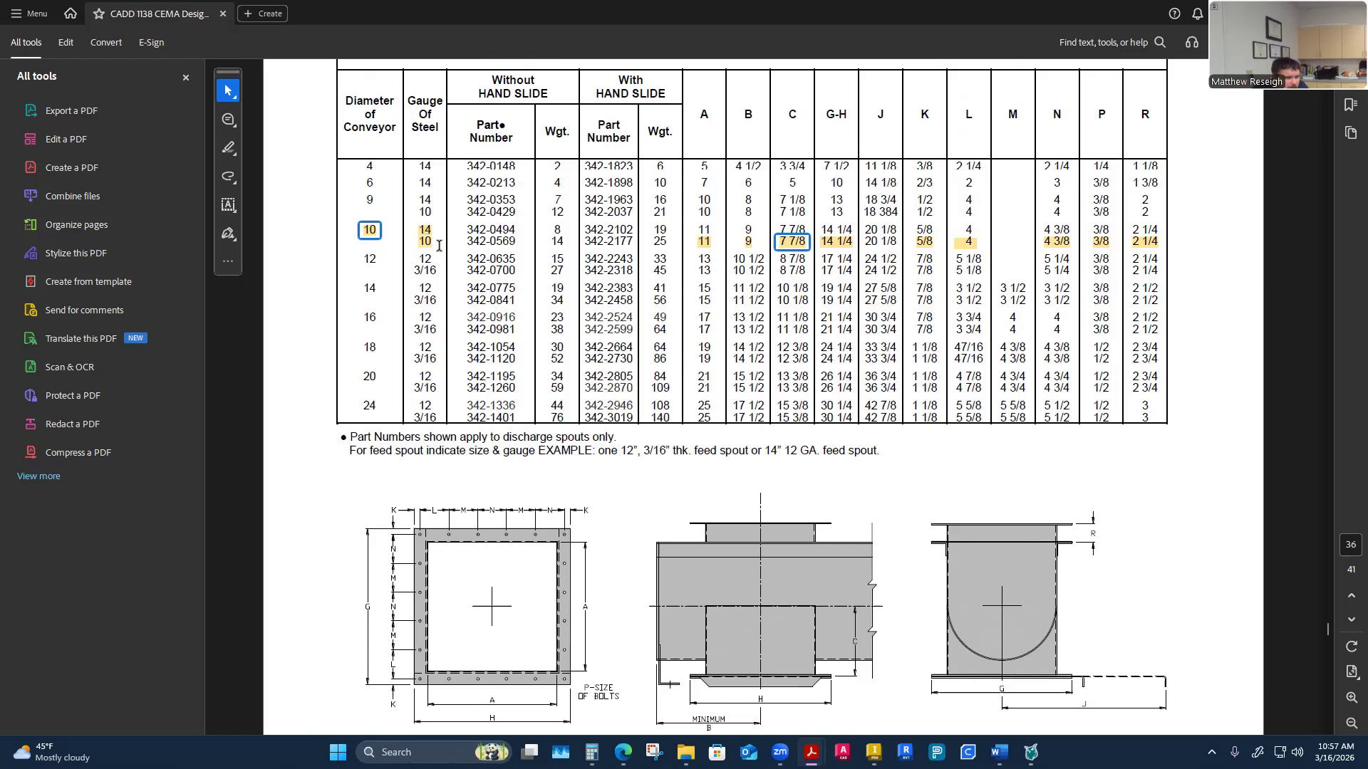
scroll(427, 285, up, 5)
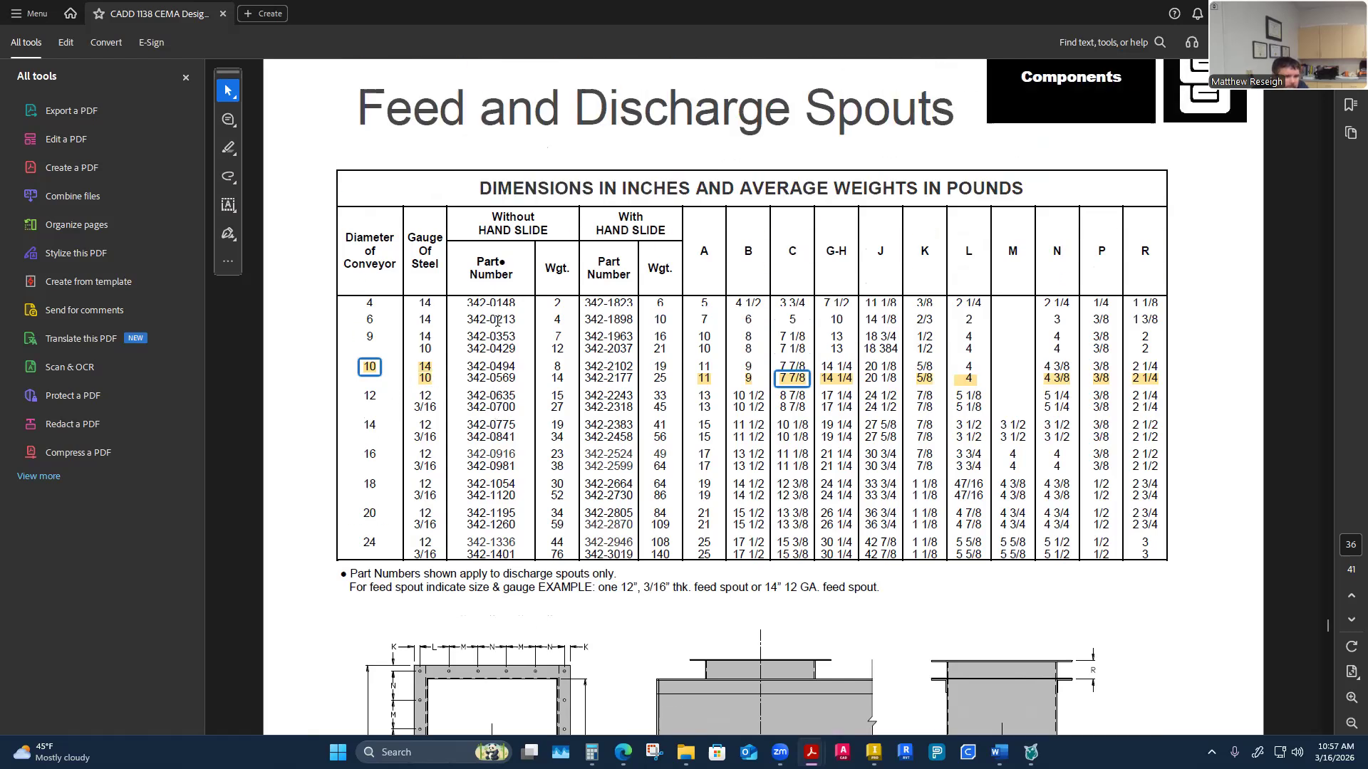
click(431, 402)
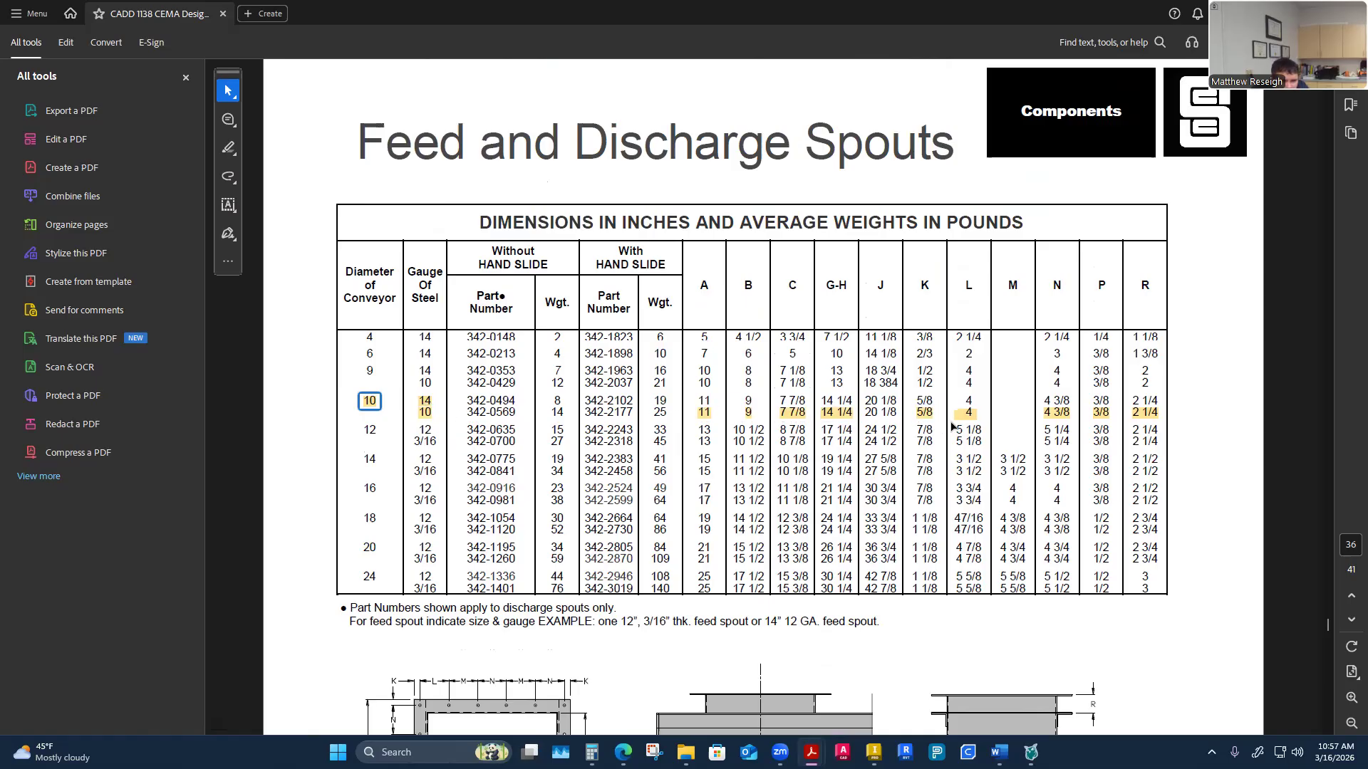
Review the spout flange bolt layout drawing below the dimension table in the CEMA PDF
scroll(1085, 421, down, 4)
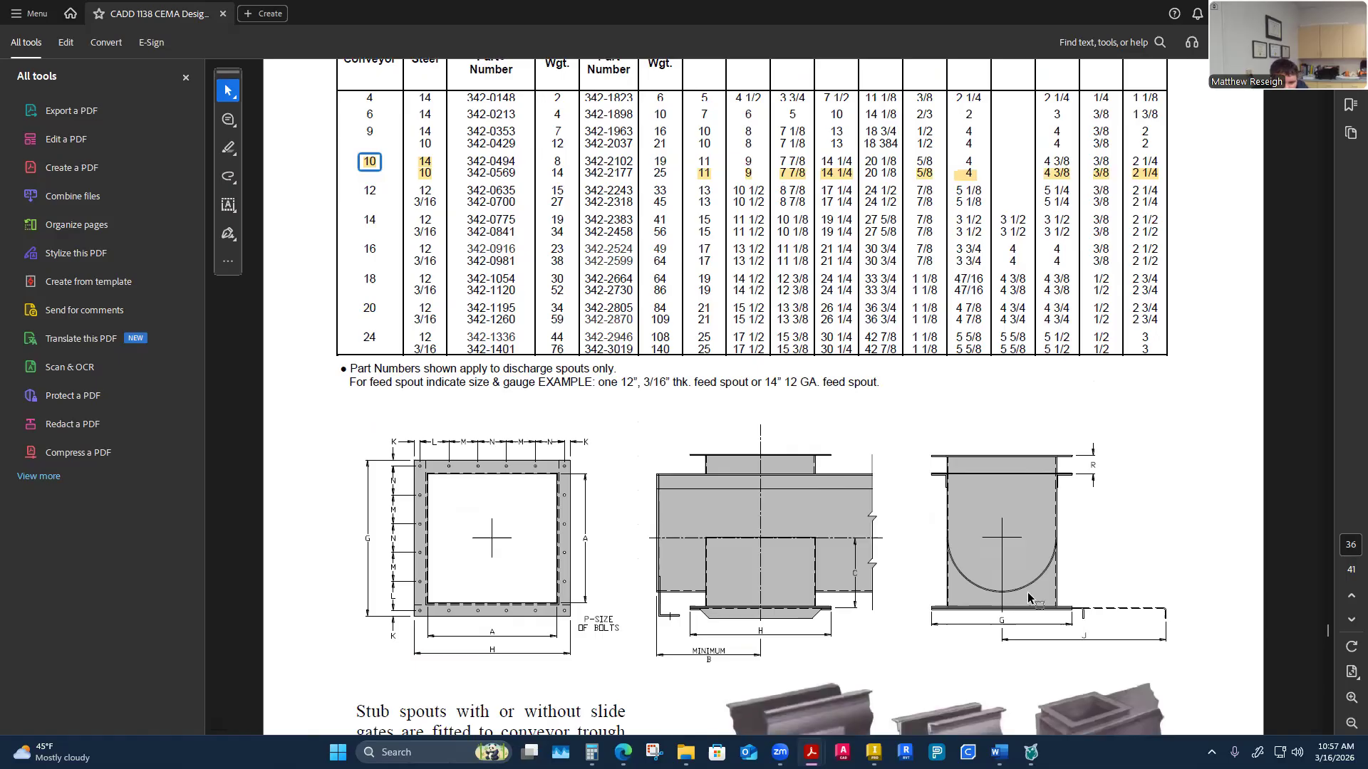
scroll(743, 595, down, 3)
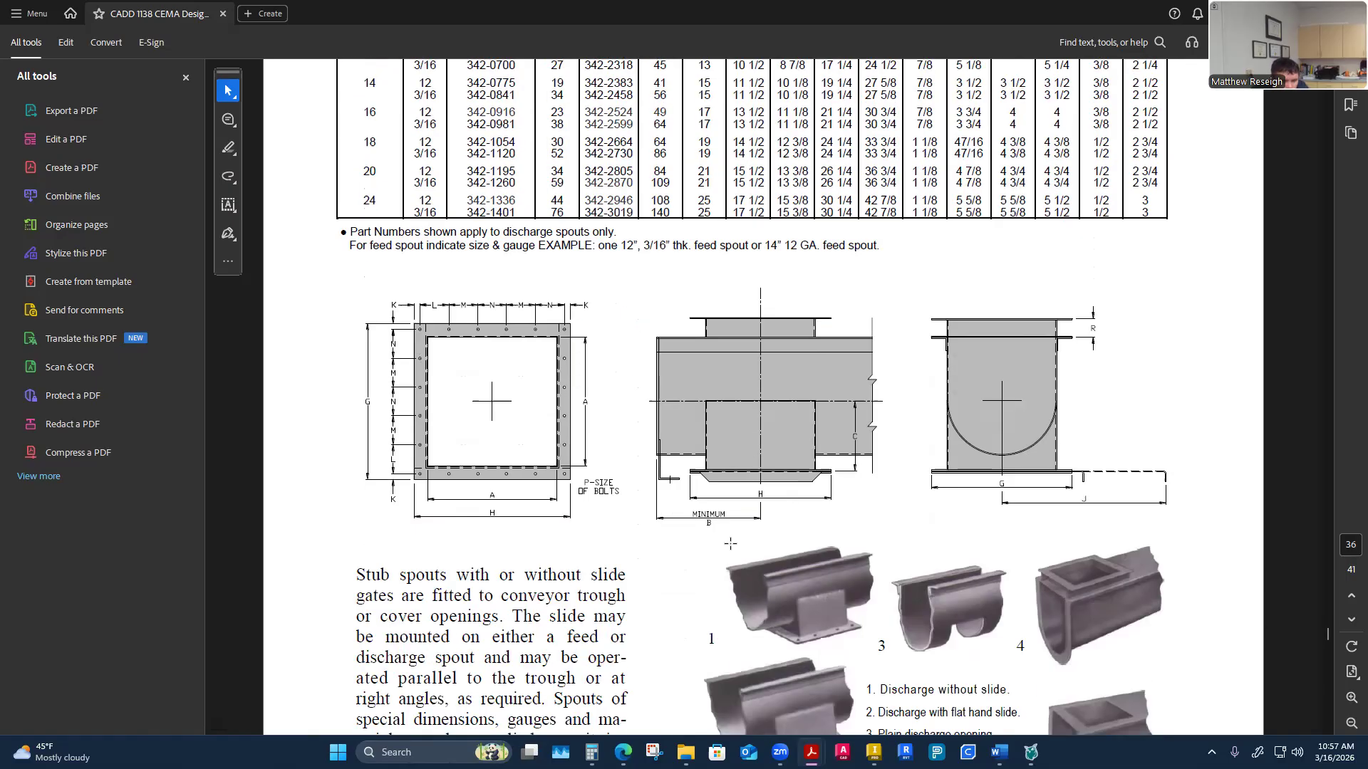
key(alt+Tab)
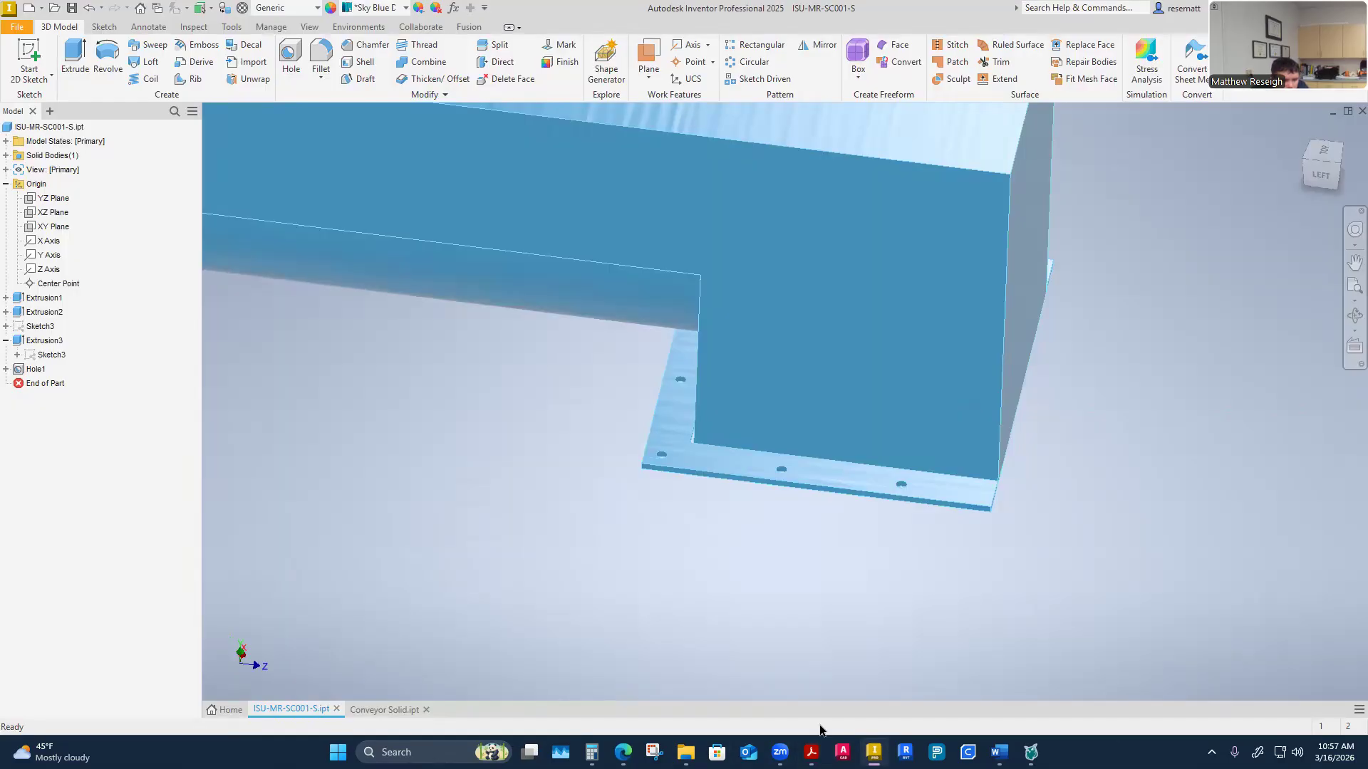
Open the Conveyor Solid reference part and exit its active flange sketch
click(384, 710)
mouse_move(382, 596)
shift+middle_down()
mouse_move(375, 504)
mouse_move(383, 532)
mouse_move(391, 517)
mouse_move(380, 502)
mouse_move(489, 599)
shift+middle_up()
click(818, 43)
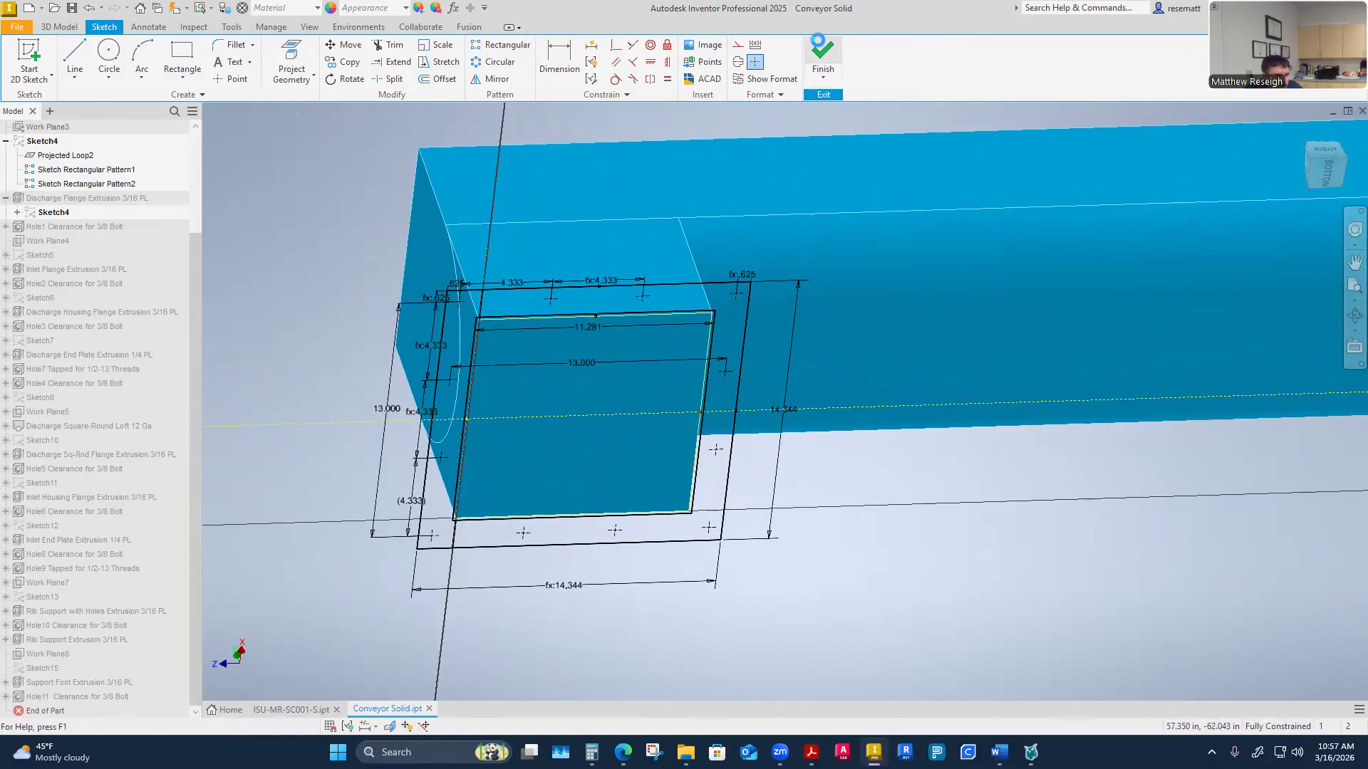
Measure the thickness of the discharge flange on the reference conveyor model
right_click(257, 443)
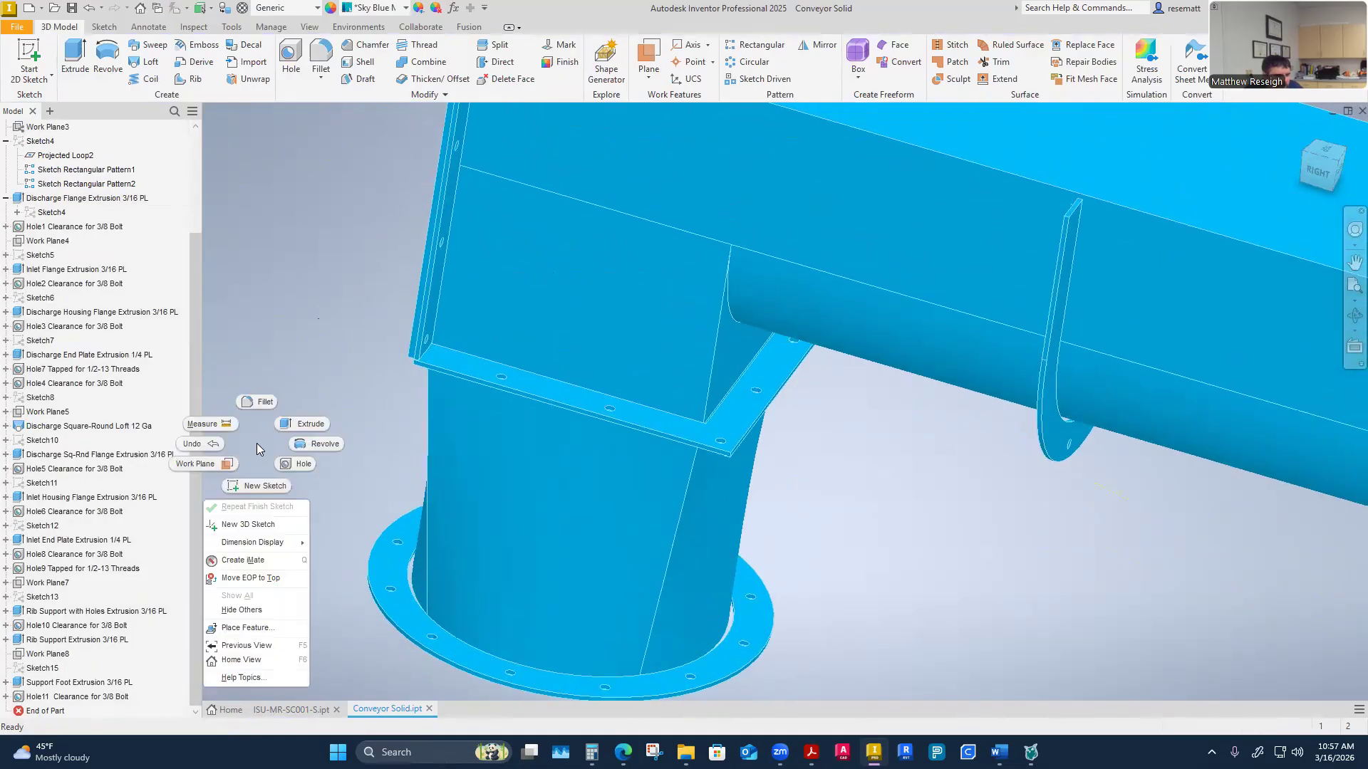
click(218, 423)
scroll(464, 453, up, 5)
click(515, 407)
shift+middle_drag(516, 408, 466, 433)
click(445, 354)
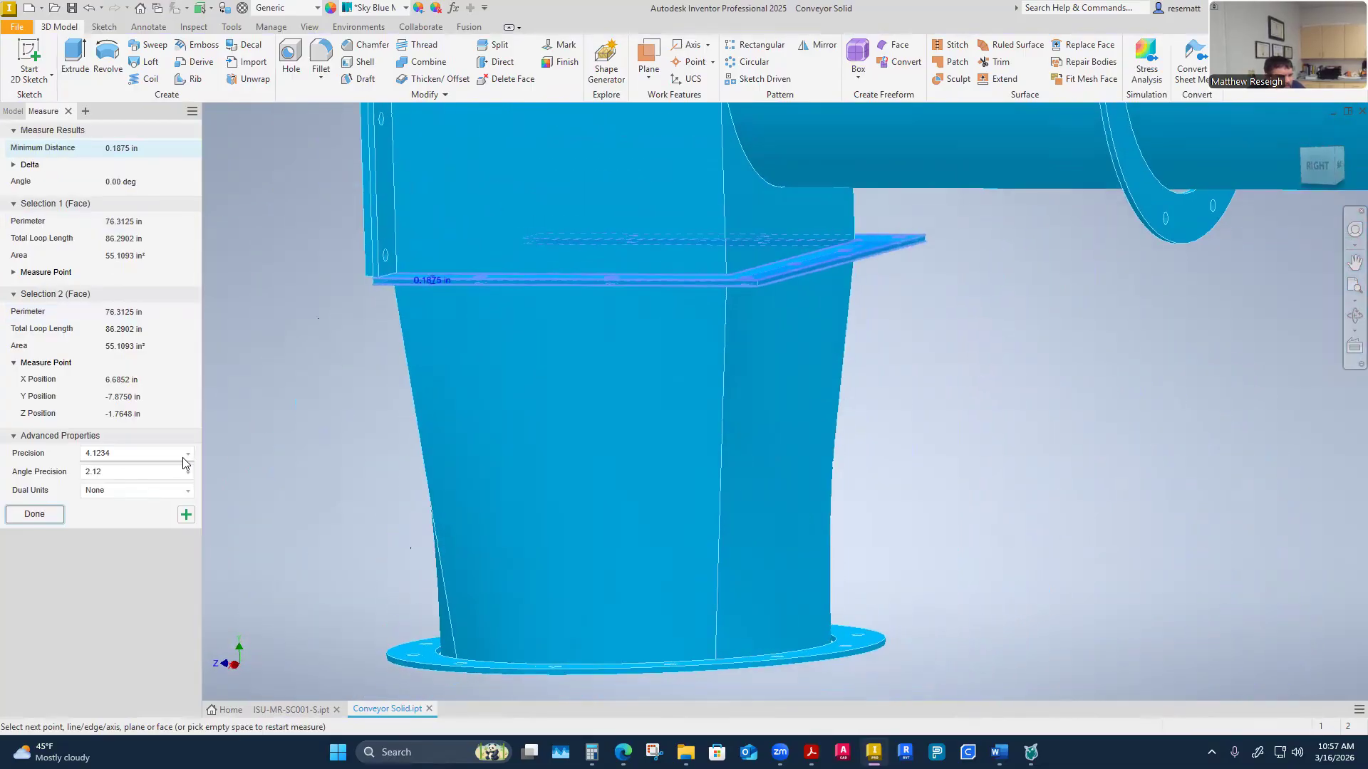
click(35, 514)
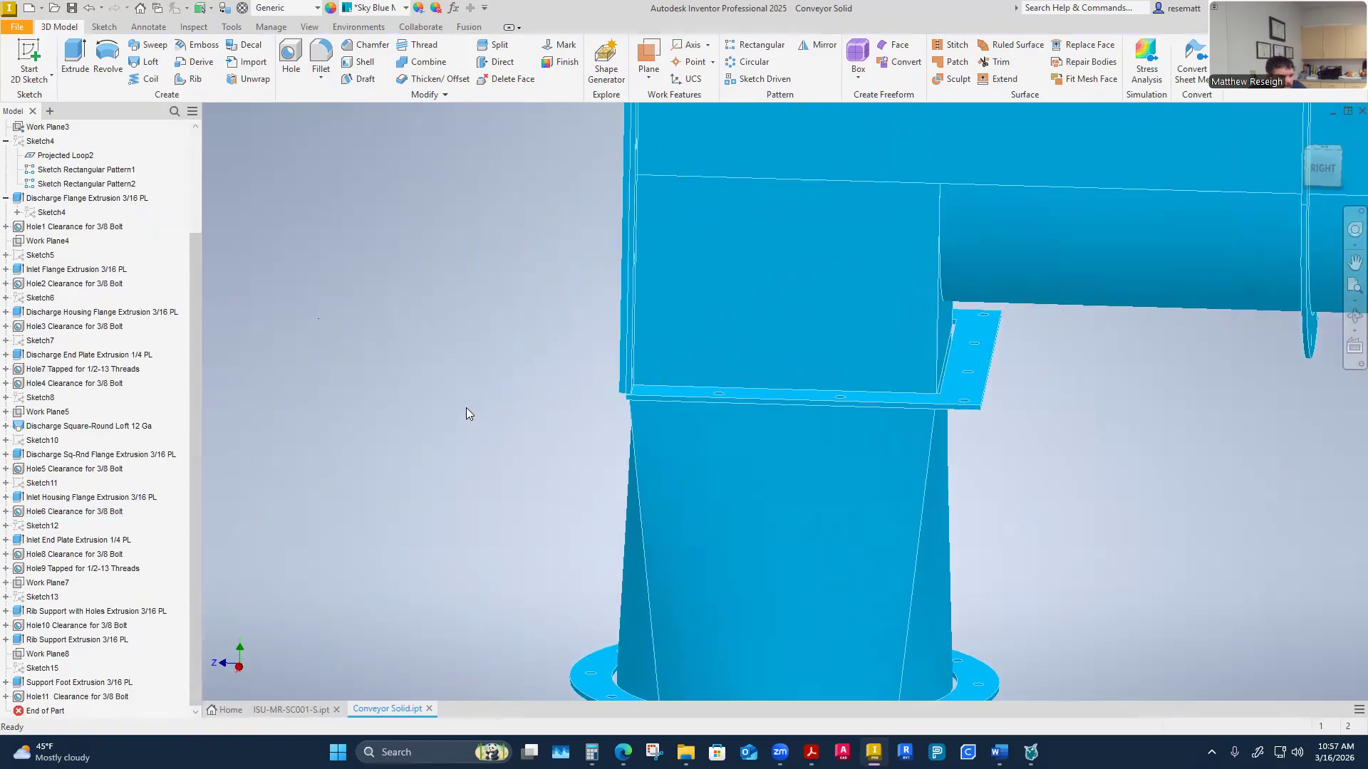
Measure the distance from the housing wall face to the flange edge on the reference model
right_click(467, 408)
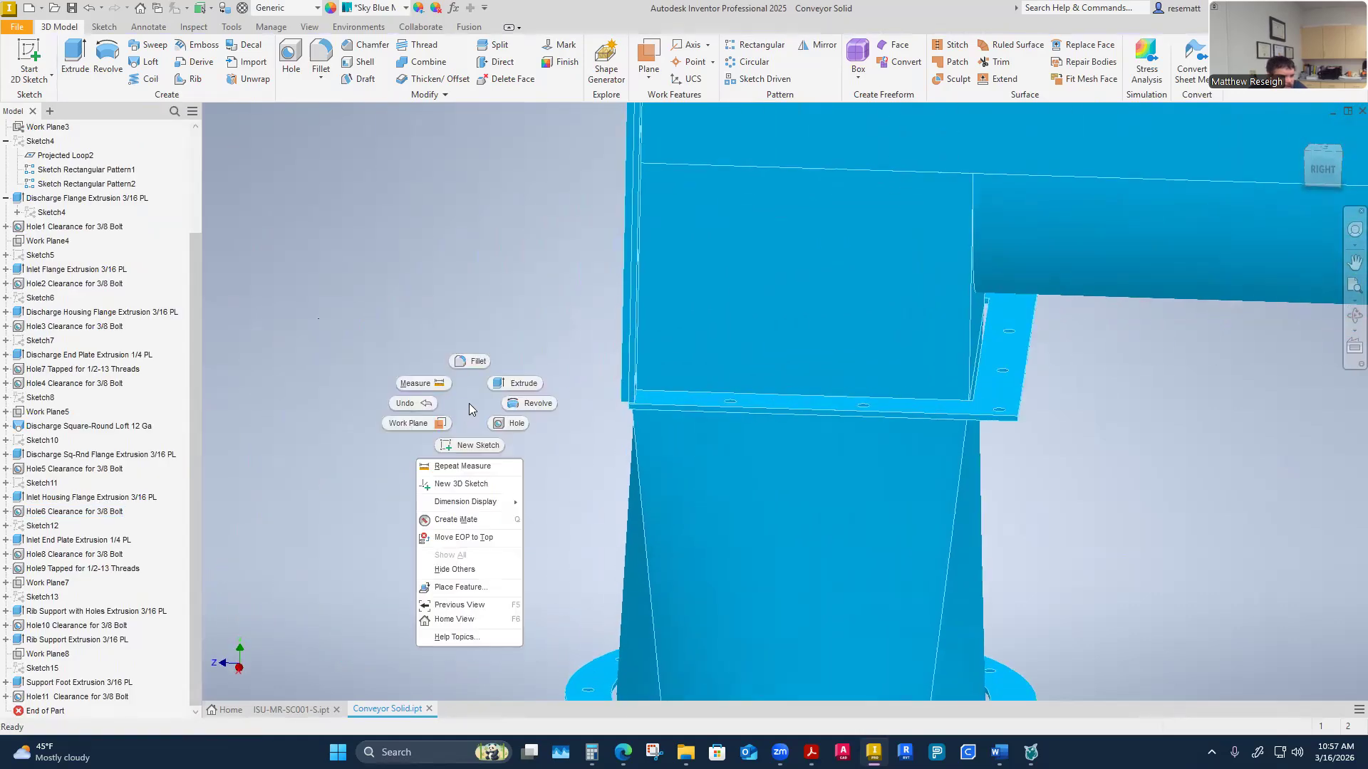
click(420, 382)
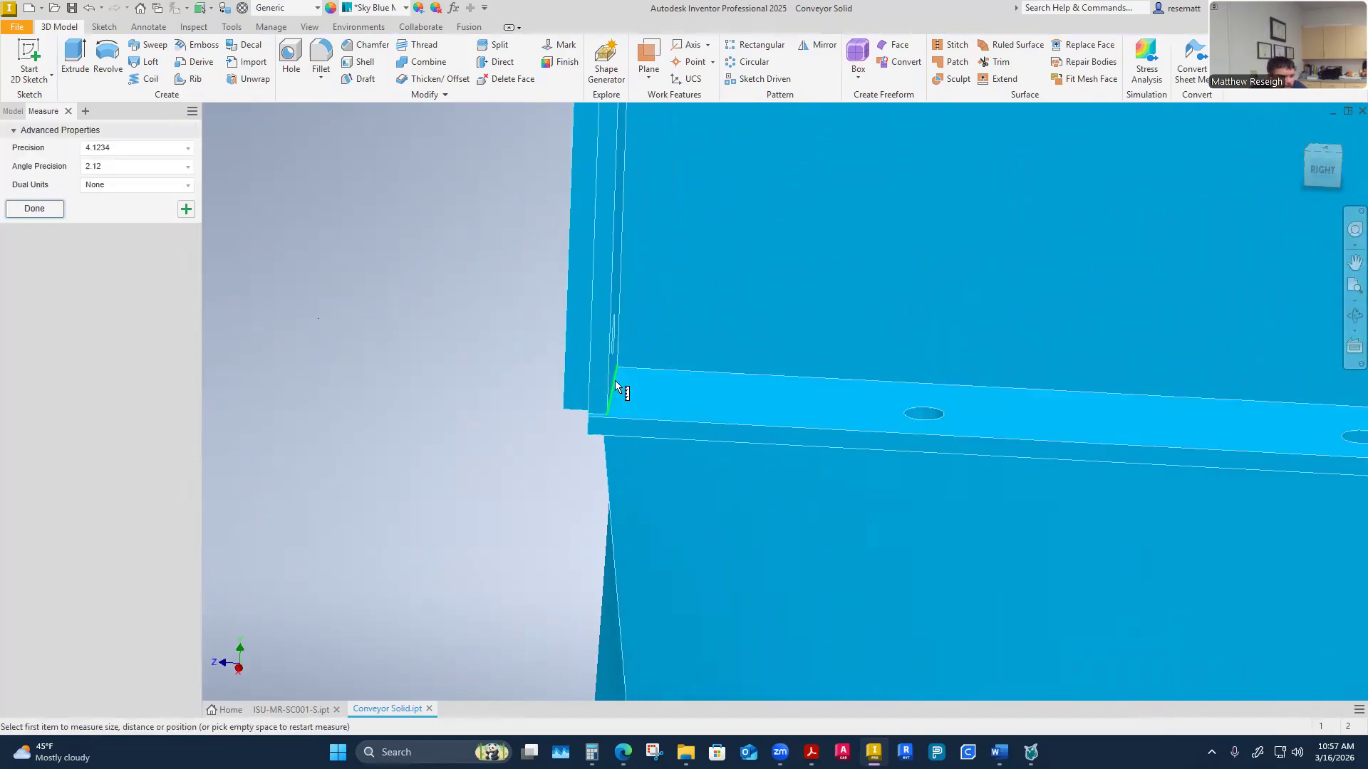
click(610, 385)
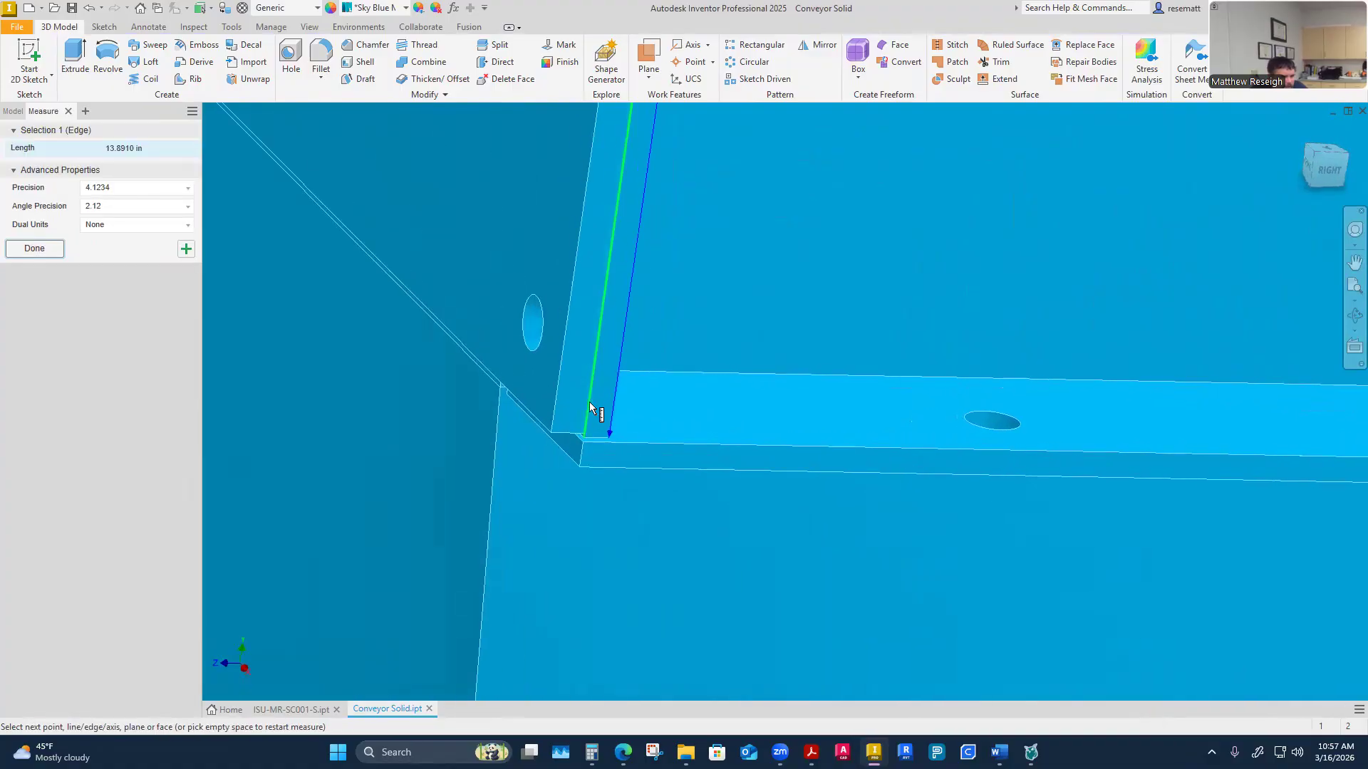
click(592, 401)
click(554, 325)
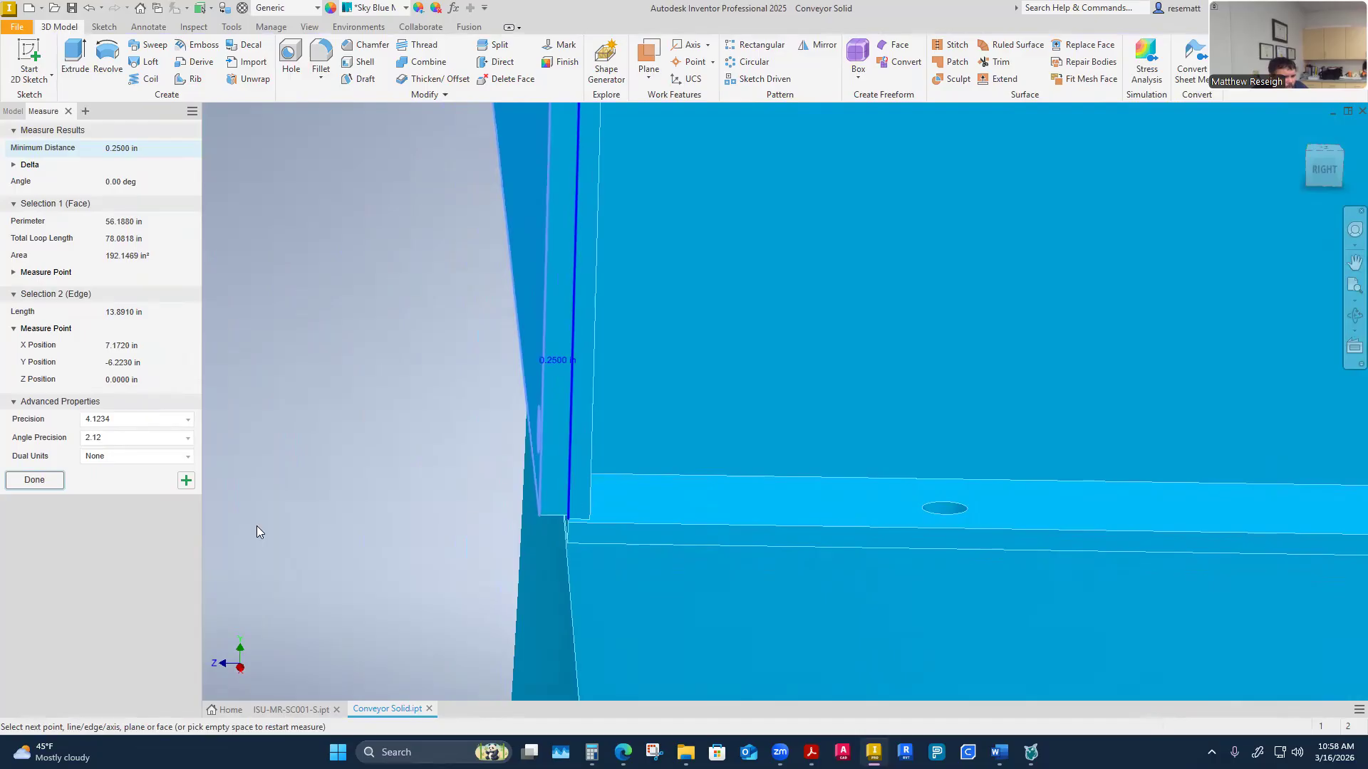
click(34, 479)
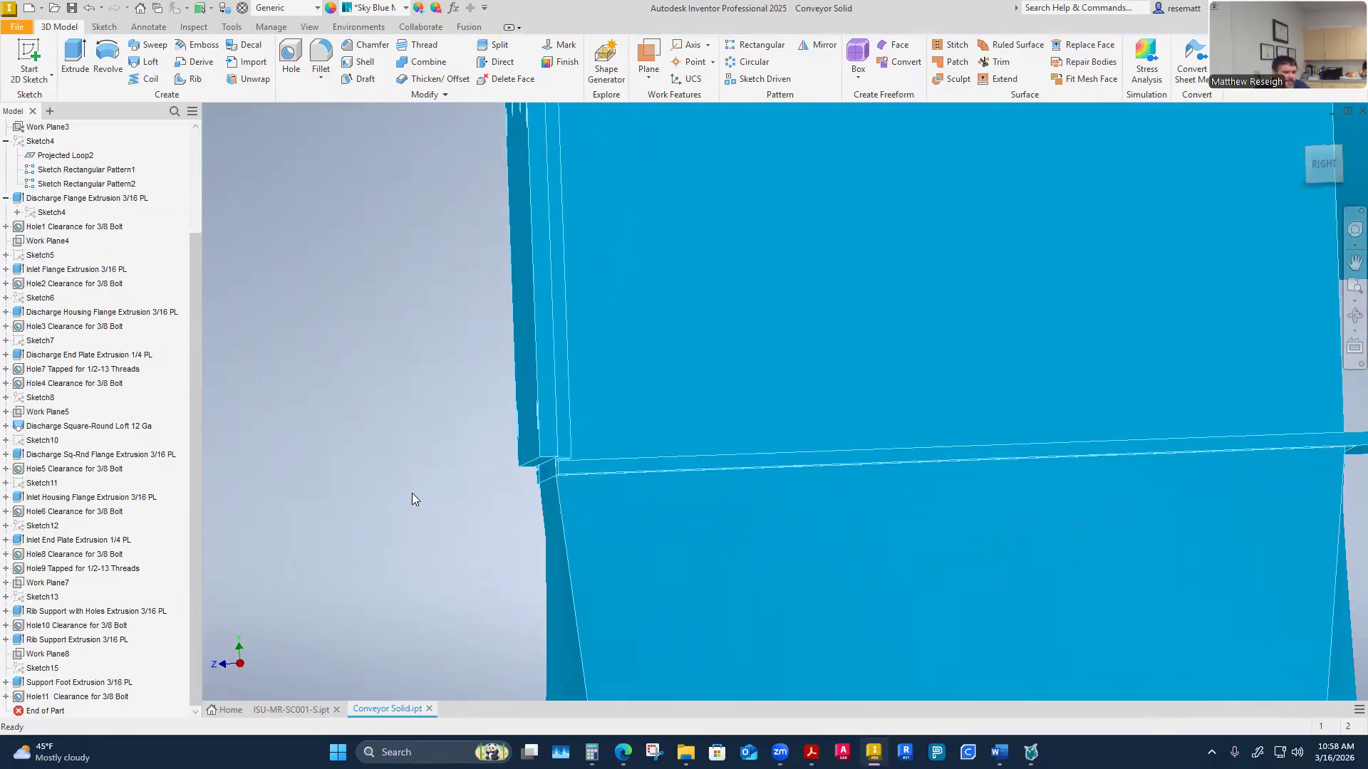